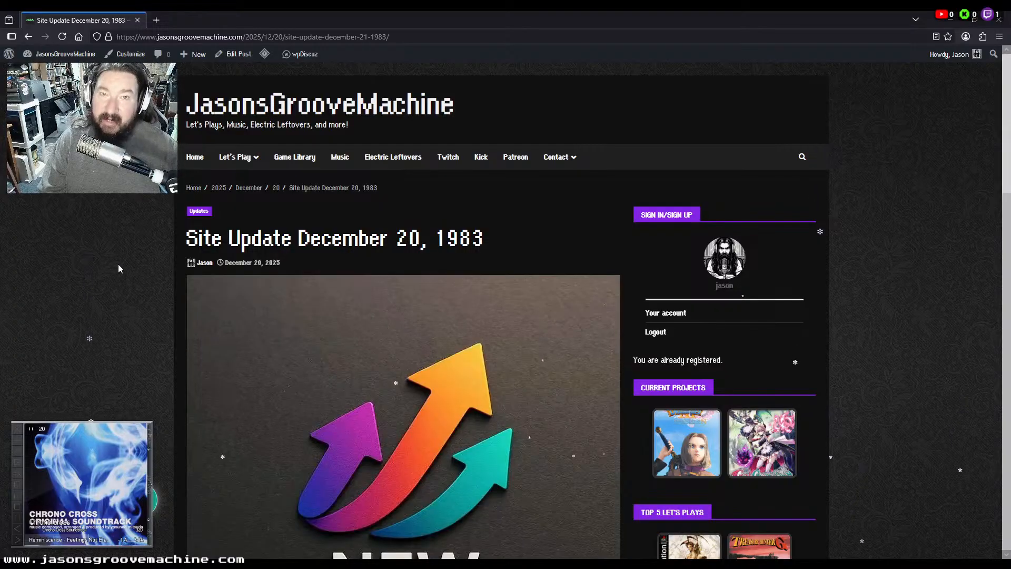
# Read through the list of added games in the Site Update December 20, 1983 post
pyautogui.scroll(-10, 116, 269)
pyautogui.scroll(-5, 115, 268)
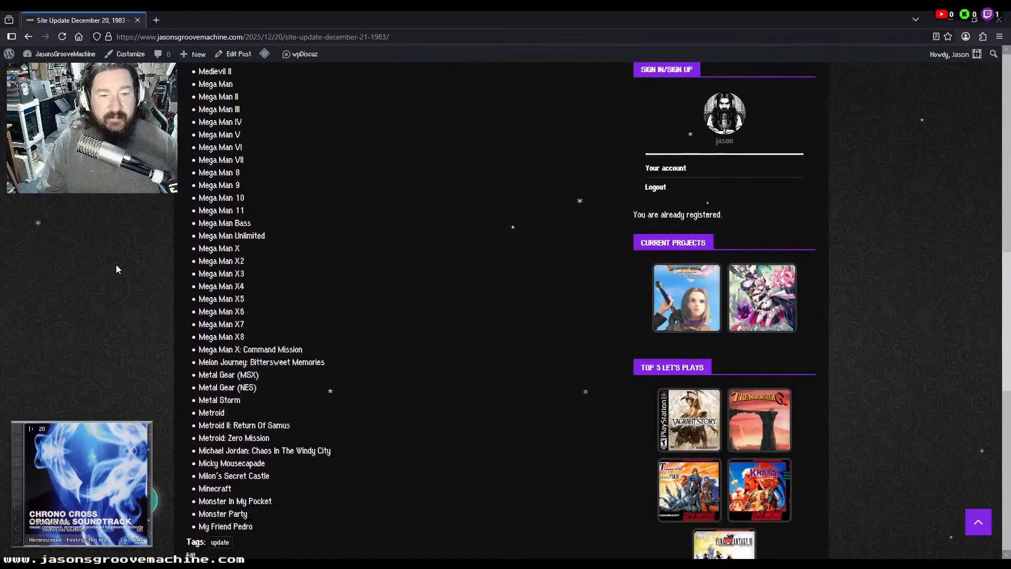
pyautogui.scroll(2, 116, 269)
pyautogui.scroll(2, 116, 269)
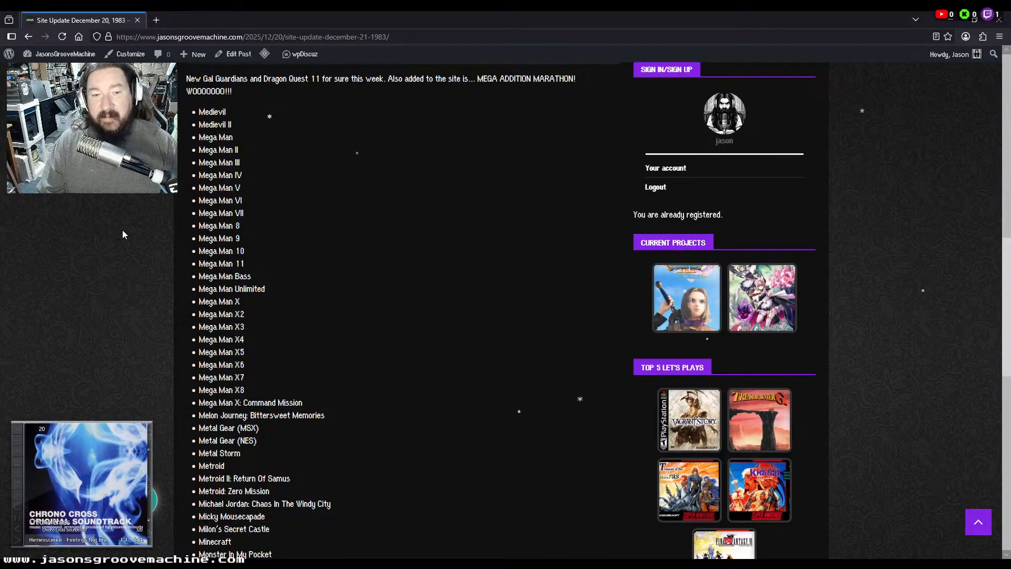
pyautogui.scroll(-2, 123, 233)
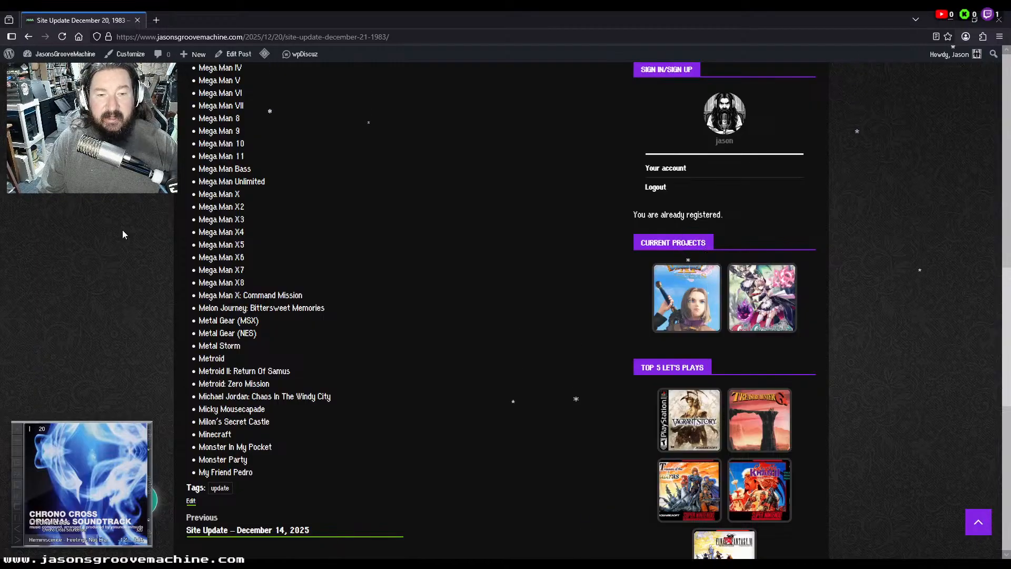
pyautogui.scroll(2, 122, 234)
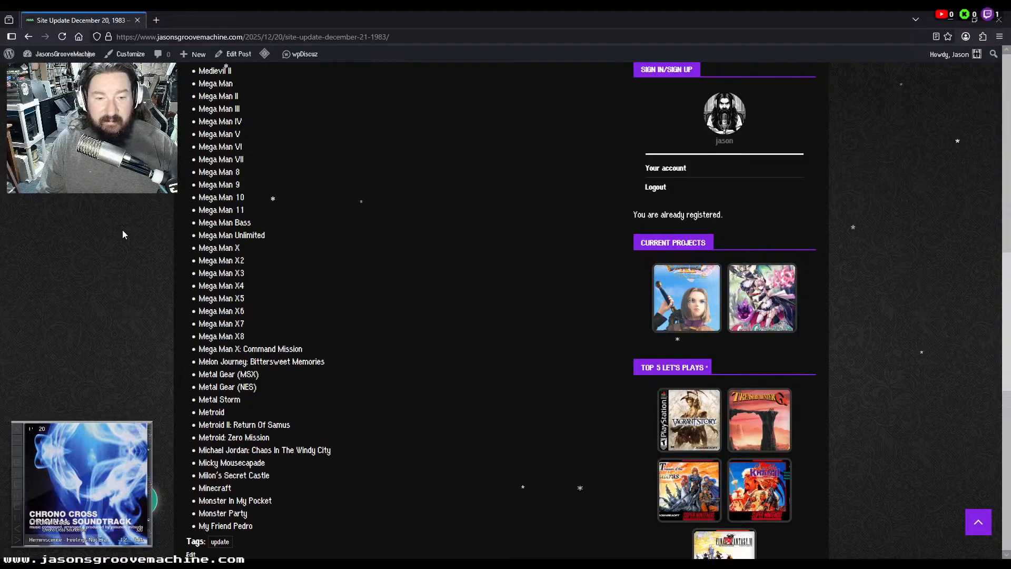
pyautogui.scroll(3, 122, 234)
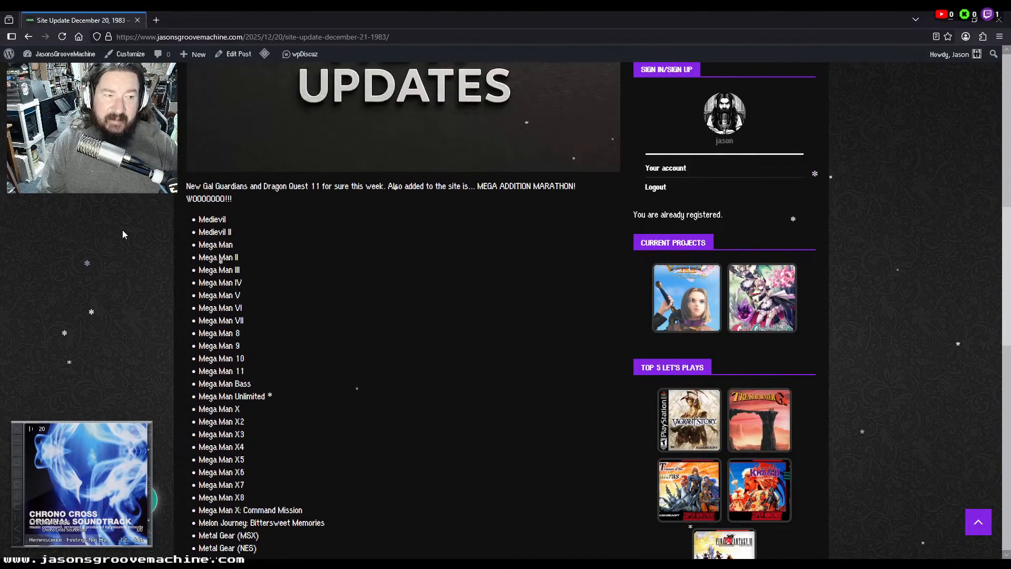
pyautogui.scroll(-6, 122, 234)
pyautogui.scroll(6, 122, 234)
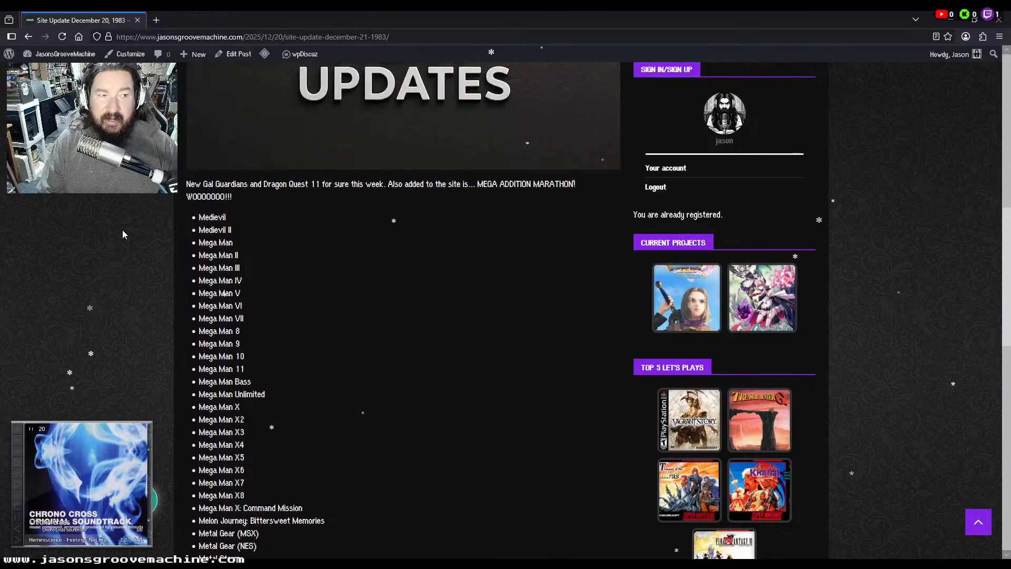
pyautogui.scroll(-3, 122, 234)
pyautogui.scroll(2, 122, 235)
pyautogui.scroll(-2, 122, 234)
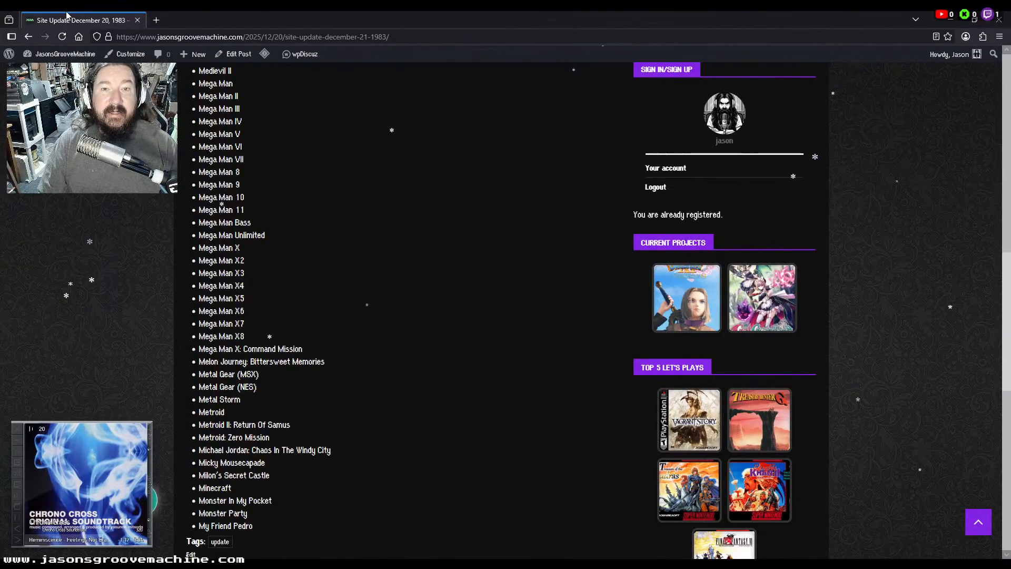
# Go to the site's admin posts, review the draft "Site Update Deceomber 28, 2025", and return to the posts list
pyautogui.click(74, 55)
pyautogui.click(157, 20)
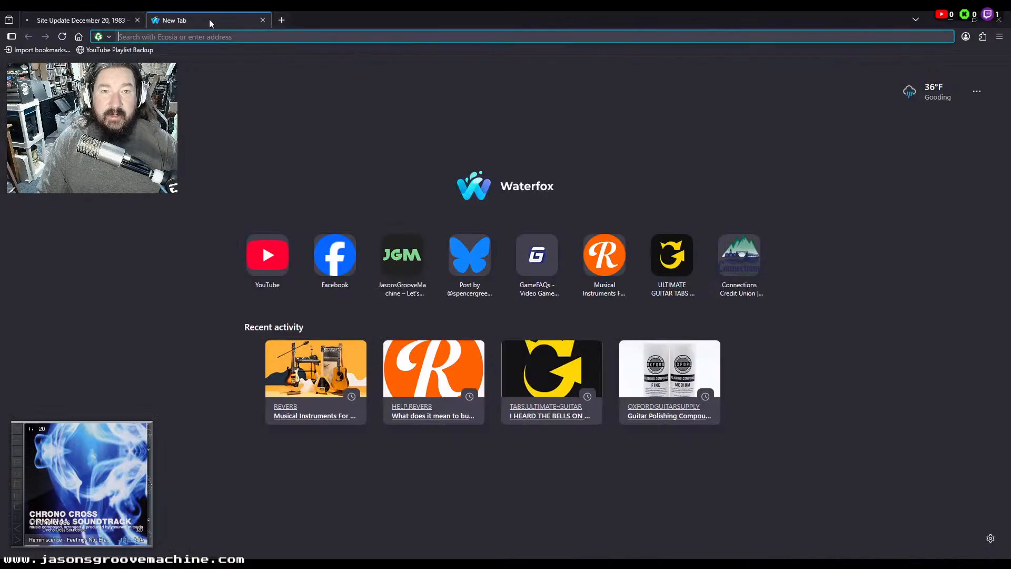
pyautogui.middleClick(210, 22)
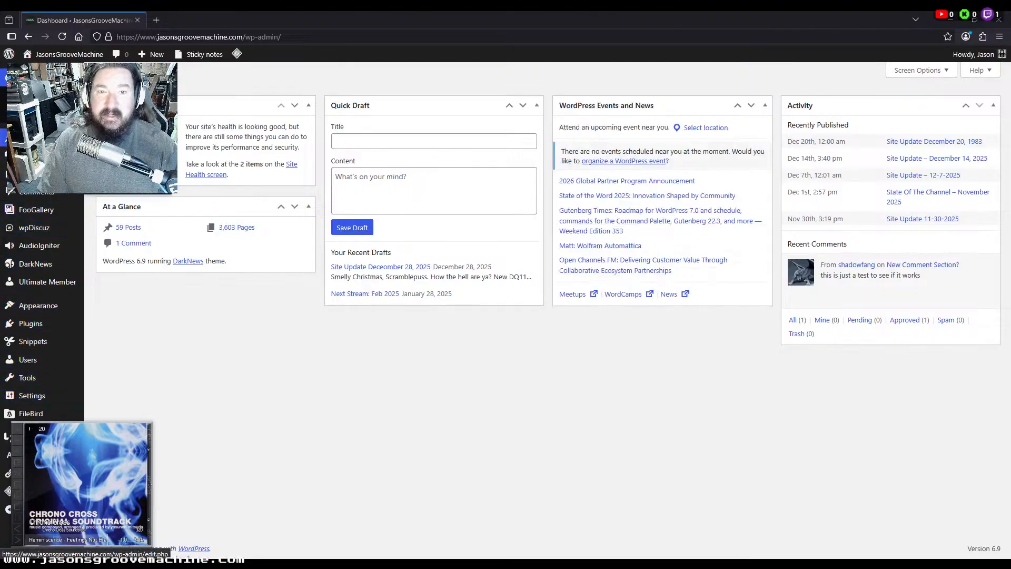
pyautogui.click(28, 137)
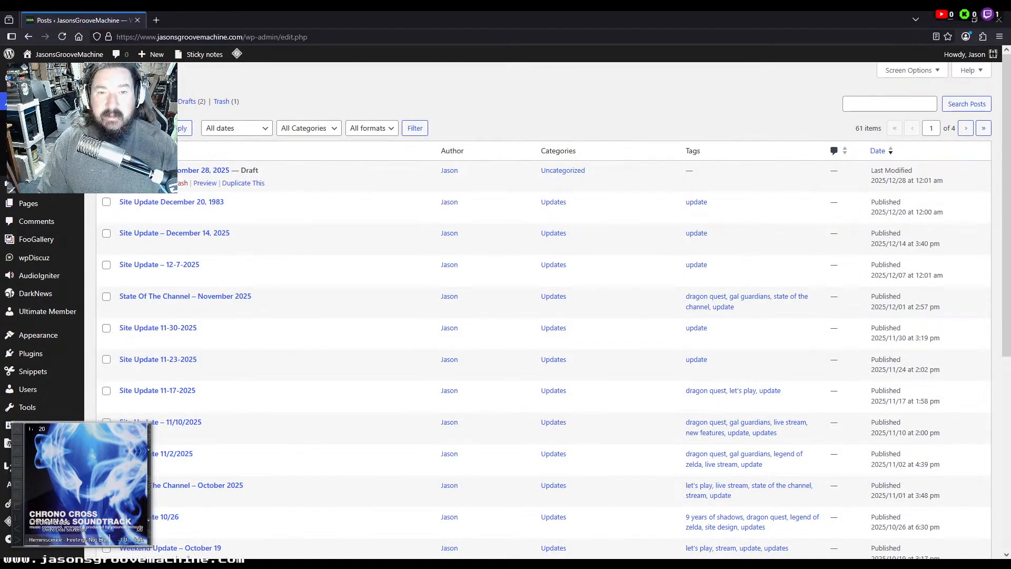
pyautogui.click(128, 198)
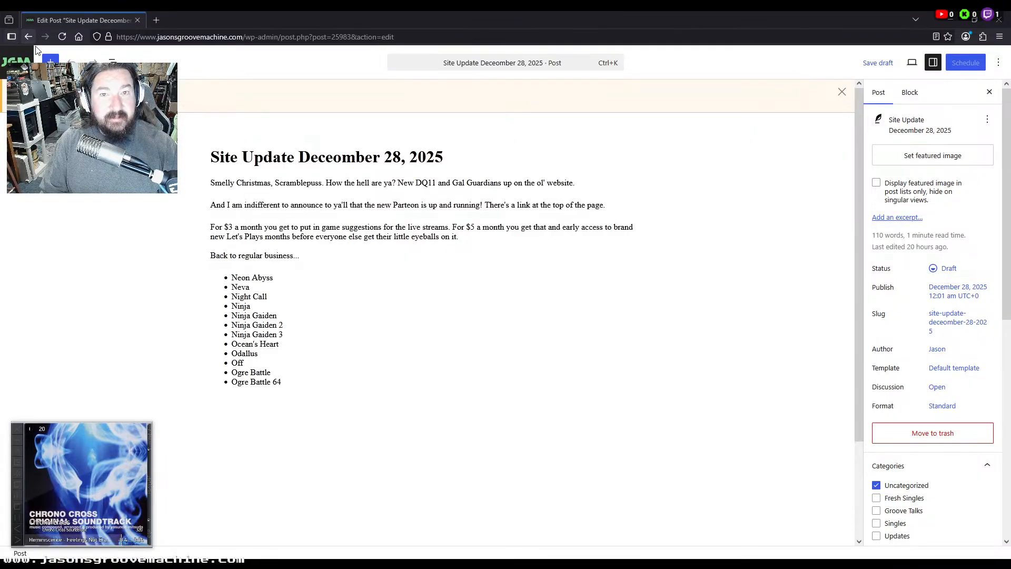
pyautogui.click(16, 62)
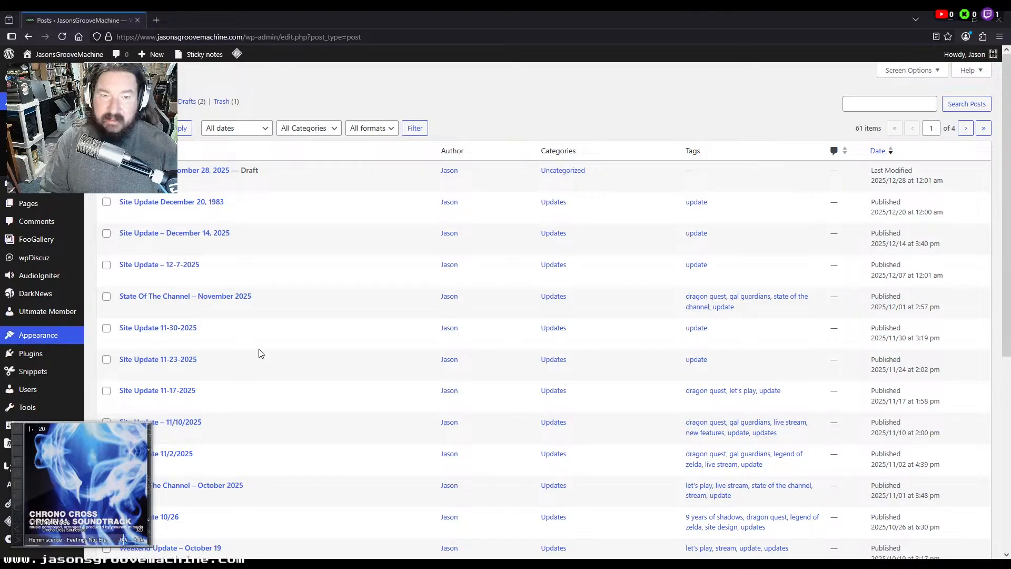
# Show the dragonquest11 folder in the Pages list and duplicate its second blank "[]" episode page twice
pyautogui.click(45, 210)
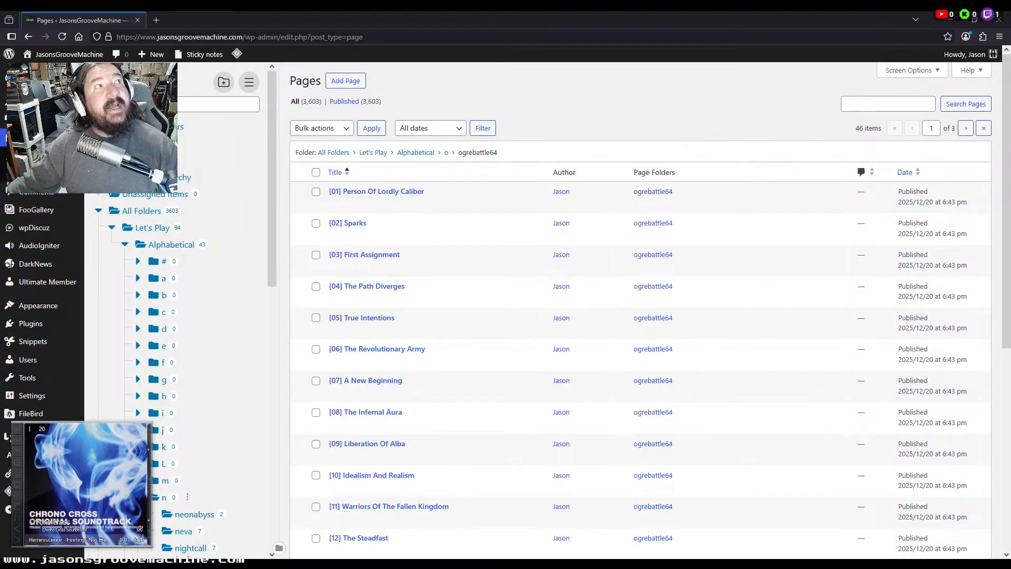
pyautogui.click(138, 497)
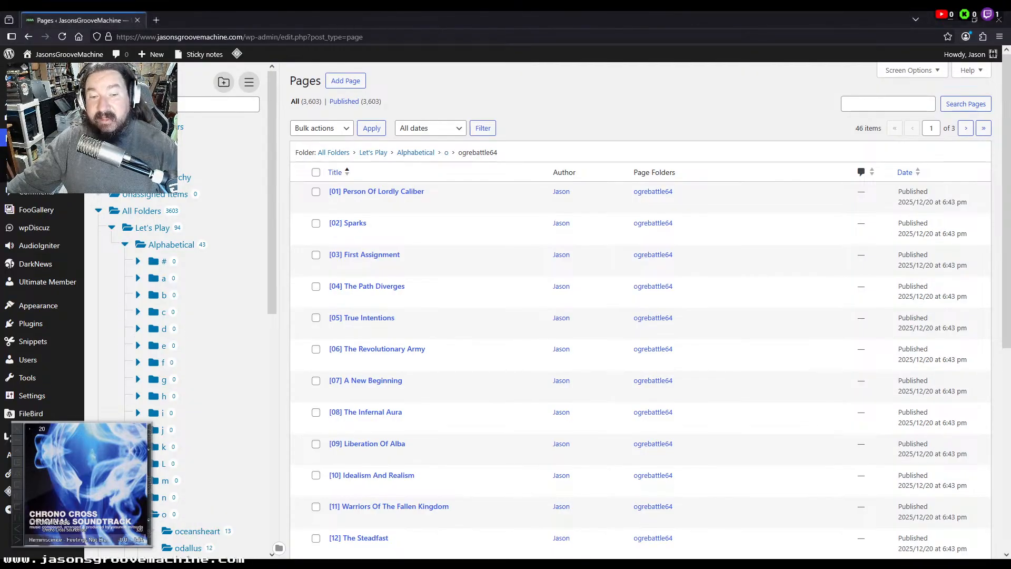
pyautogui.click(138, 514)
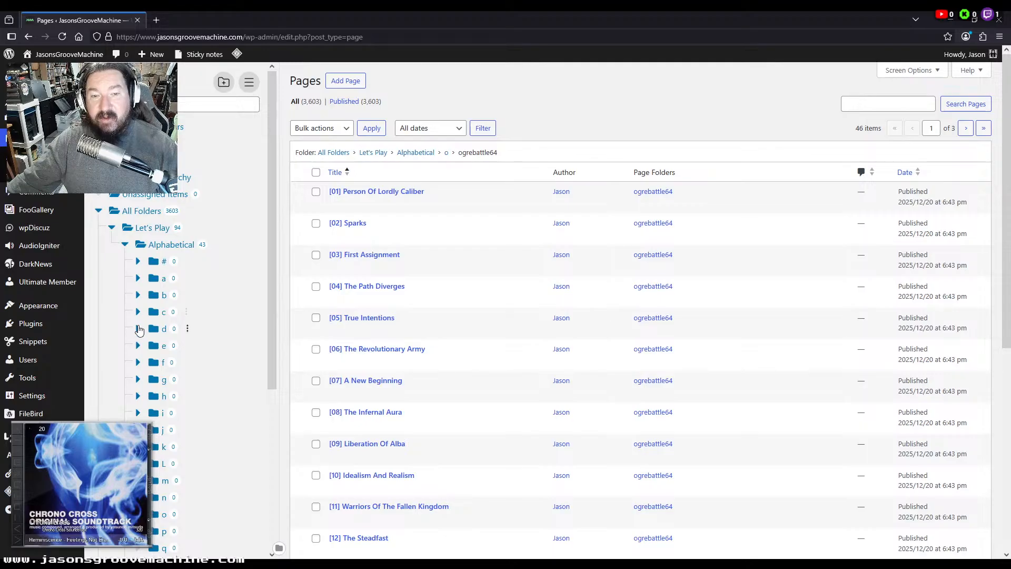
pyautogui.click(138, 329)
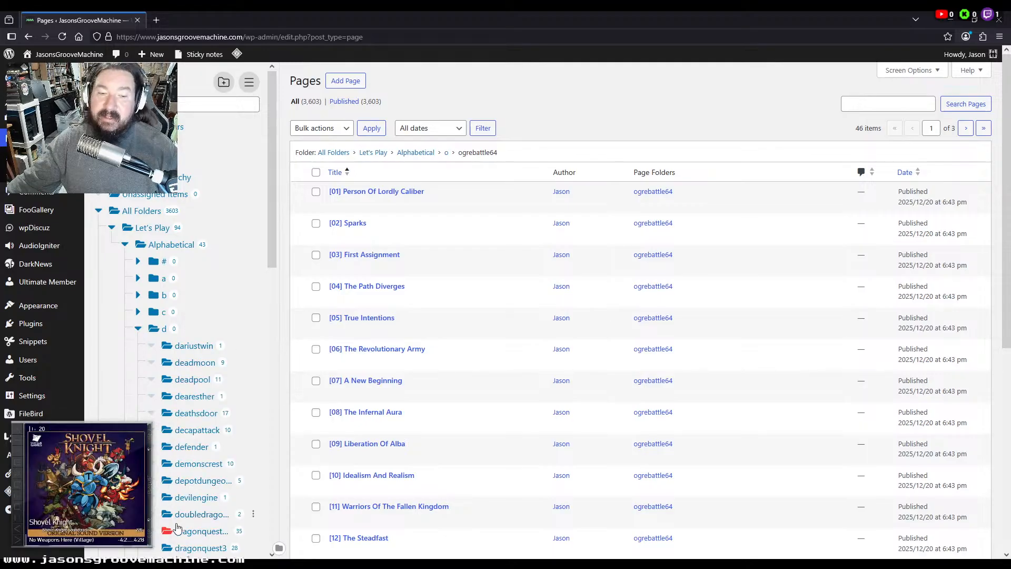
pyautogui.click(193, 532)
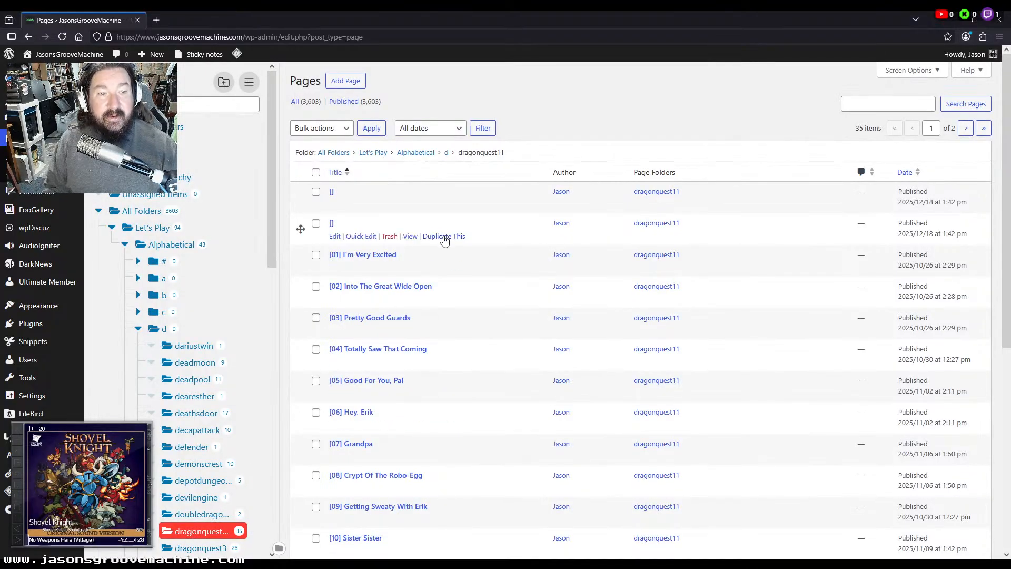
pyautogui.middleClick(444, 242)
pyautogui.middleClick(444, 241)
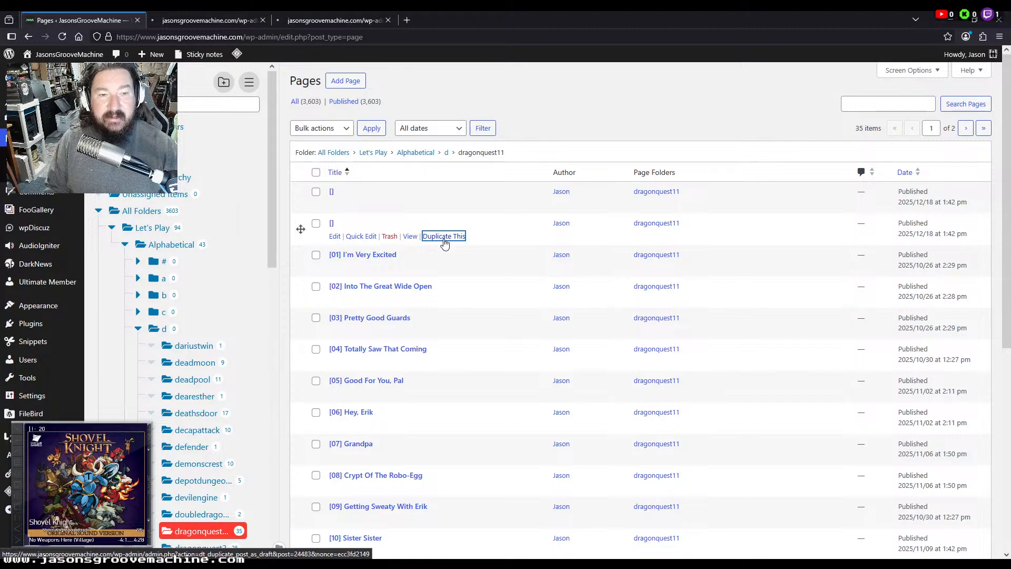
# Open "[32] That One Diablo II Stage" and "Dragon Quest XI: Echoes of an Elusive Age" for editing in new tabs, placing the latter's tab first
pyautogui.scroll(-5, 443, 245)
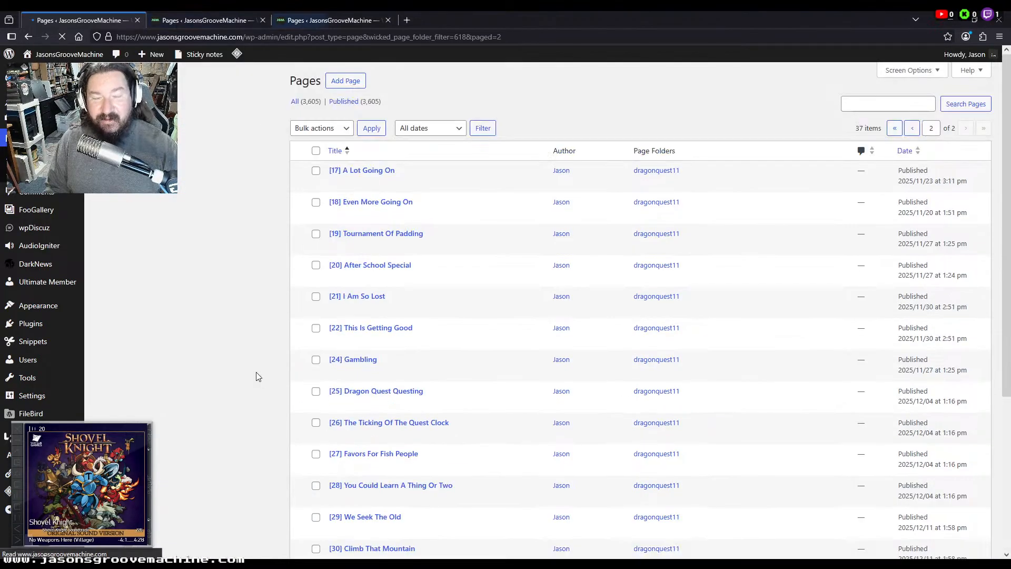
pyautogui.scroll(-5, 513, 440)
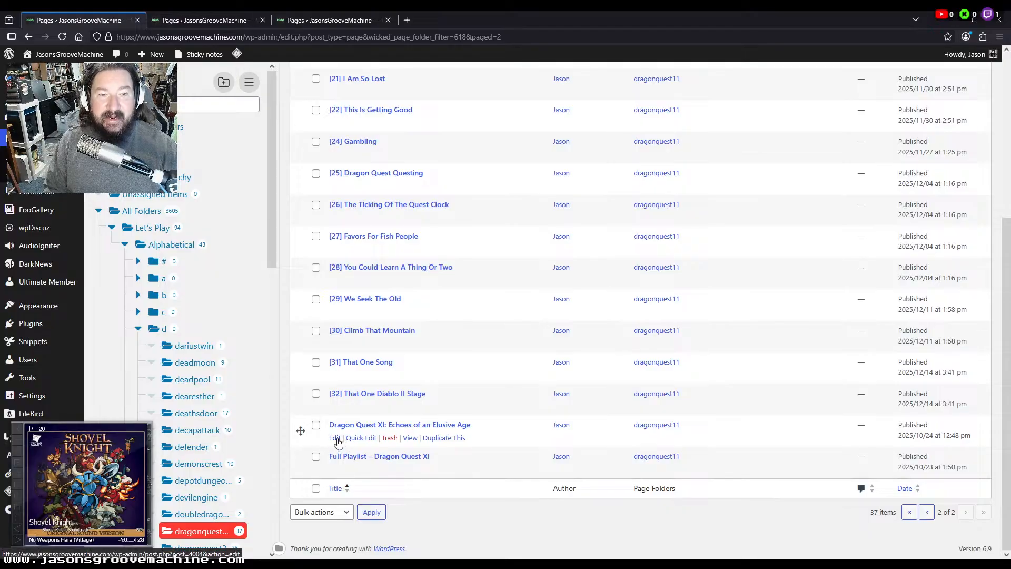
pyautogui.middleClick(335, 406)
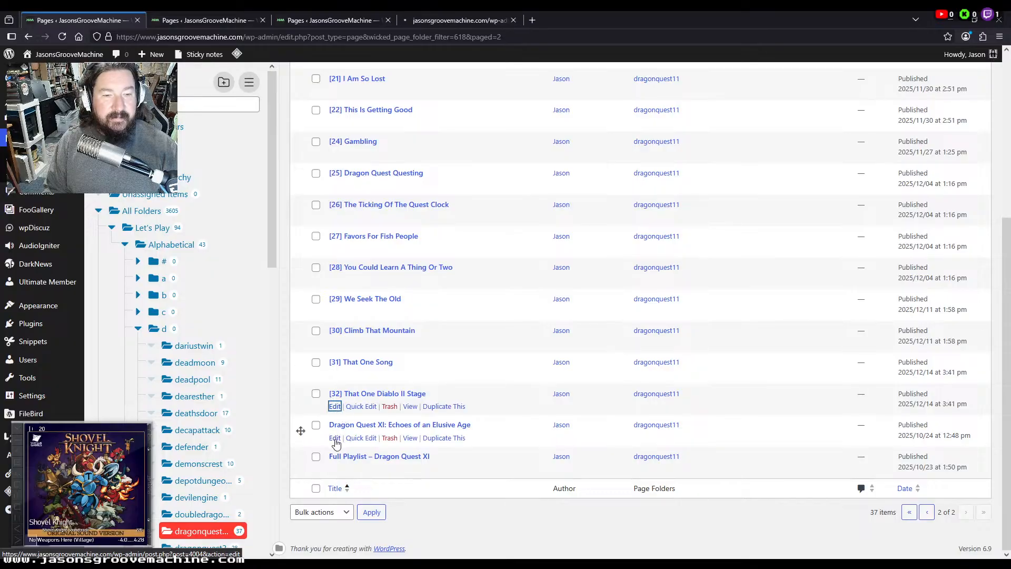
pyautogui.middleClick(335, 438)
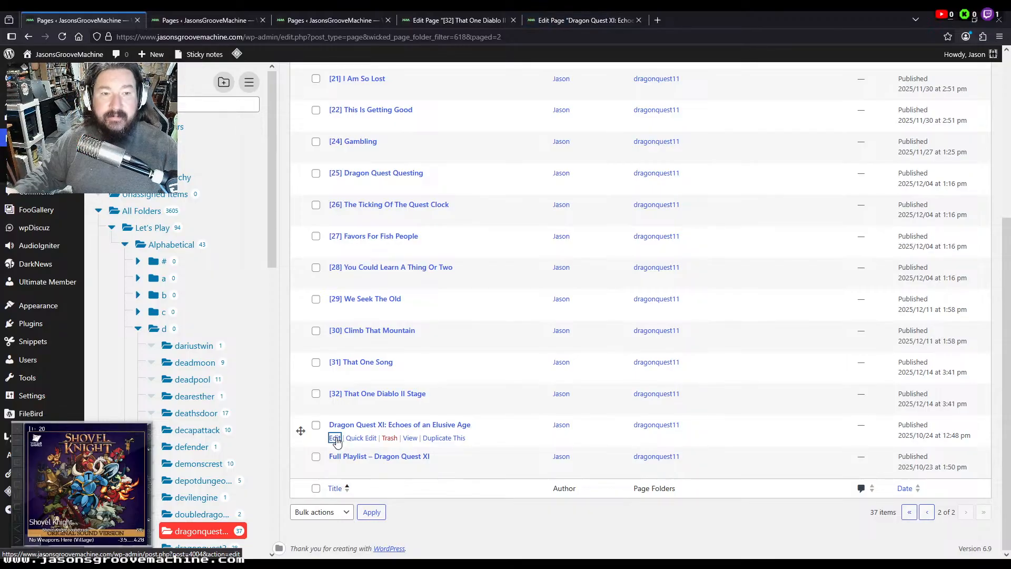
pyautogui.click(575, 25)
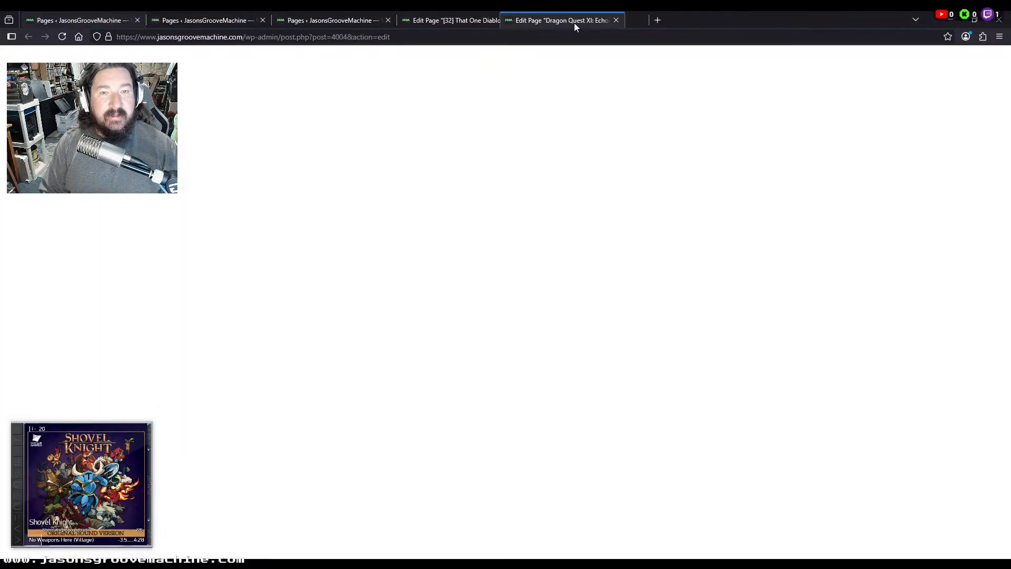
pyautogui.moveTo(576, 26); pyautogui.dragTo(86, 21)
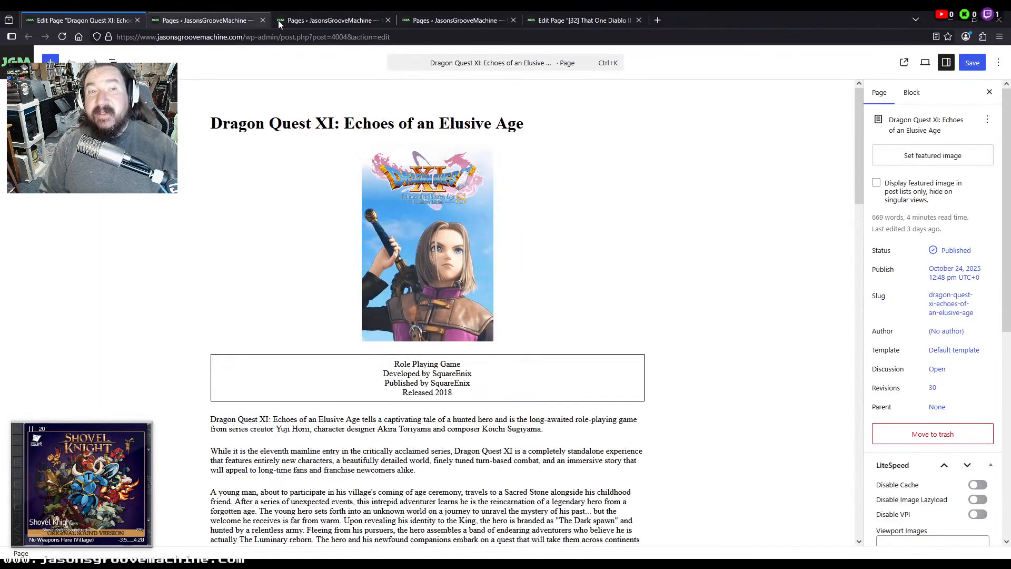
# Close the two redundant Pages tabs and open both blank "[]" copies dated 2025/12/21 for editing in new tabs
pyautogui.click(319, 21)
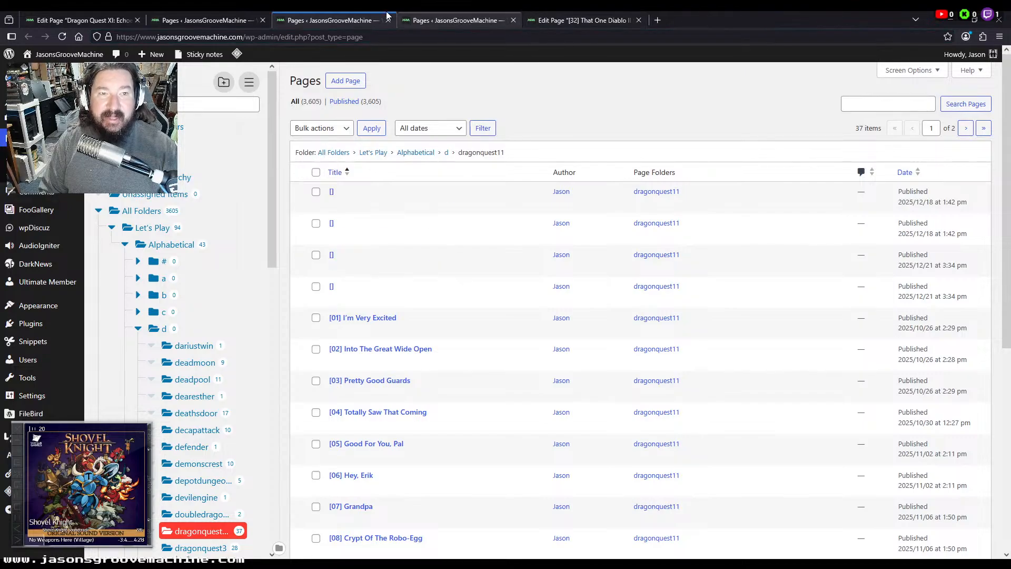
pyautogui.click(221, 20)
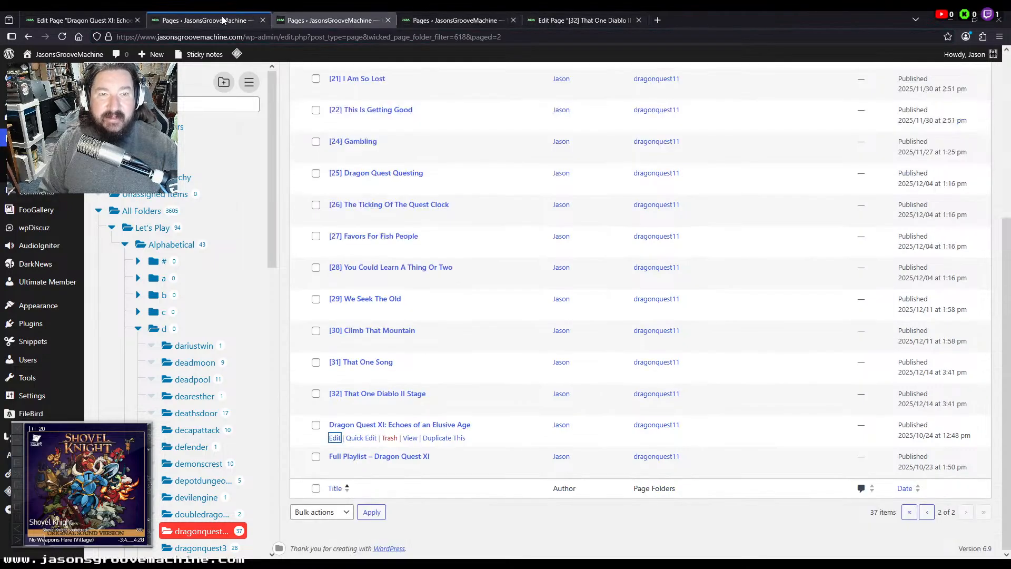
pyautogui.click(263, 20)
pyautogui.click(264, 20)
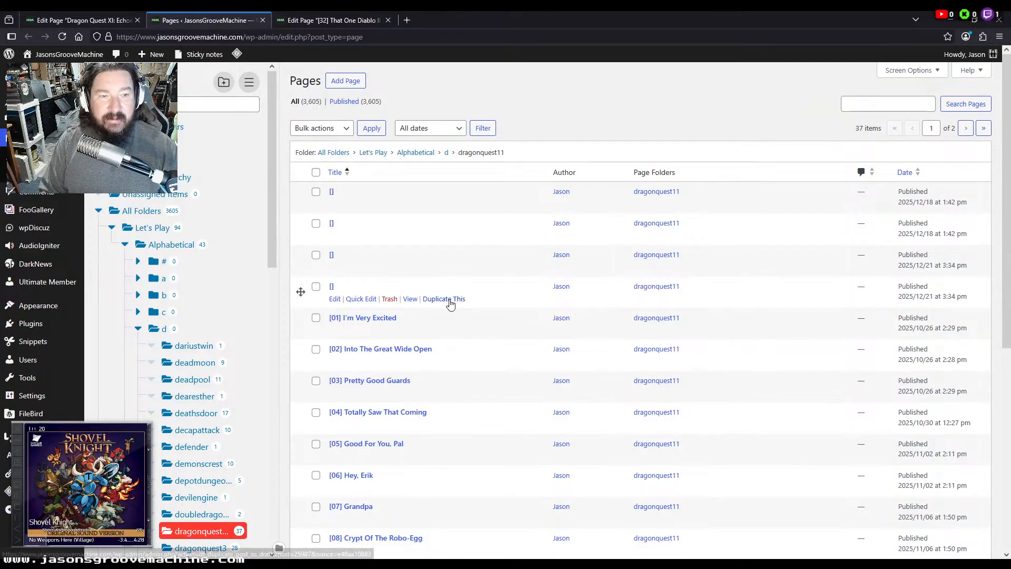
pyautogui.middleClick(335, 299)
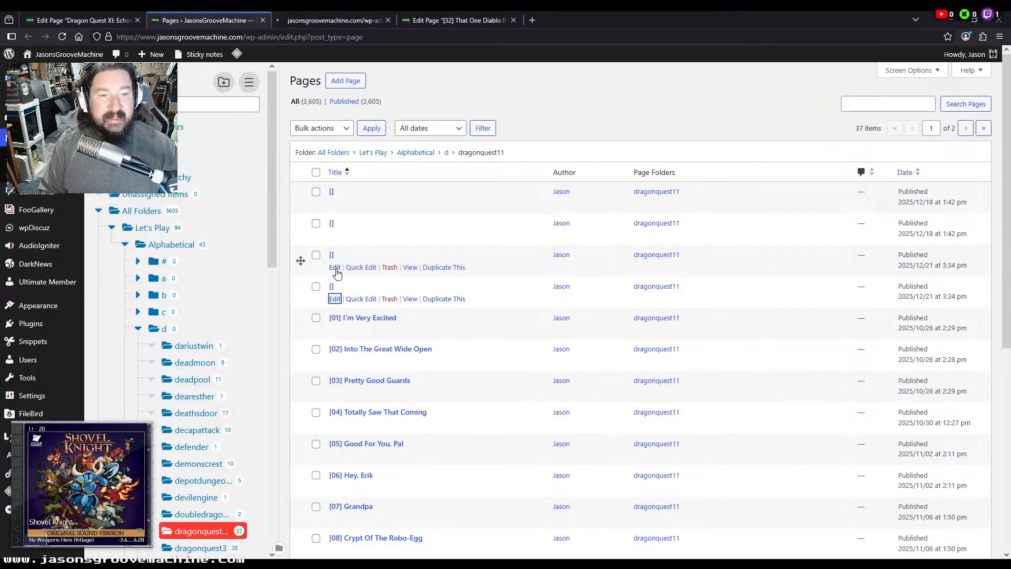
pyautogui.middleClick(335, 267)
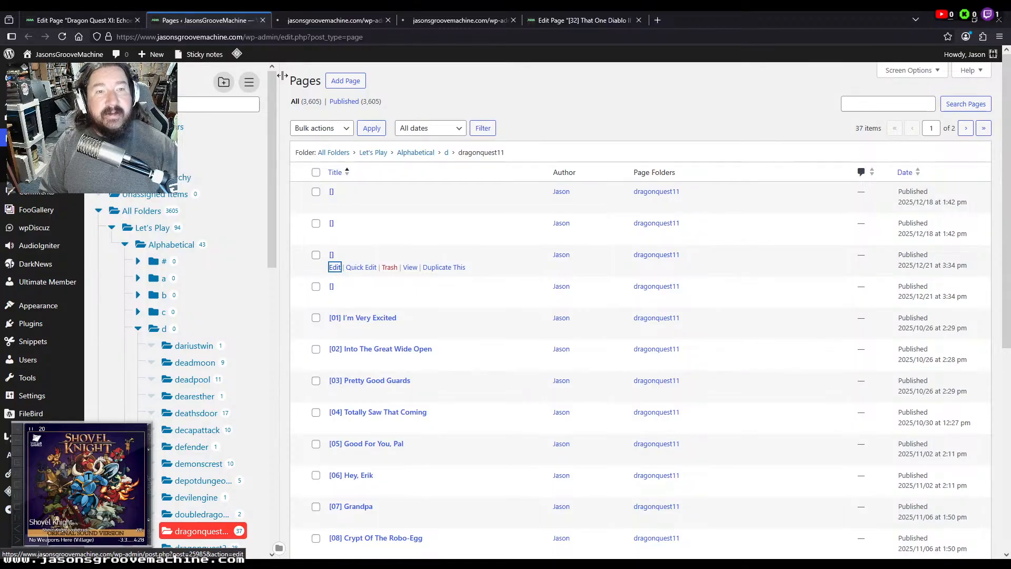
# Move the "[32] That One Diablo II Stage" editor tab ahead of the two blank page tabs
pyautogui.click(318, 11)
pyautogui.click(609, 21)
pyautogui.moveTo(608, 22); pyautogui.dragTo(334, 19)
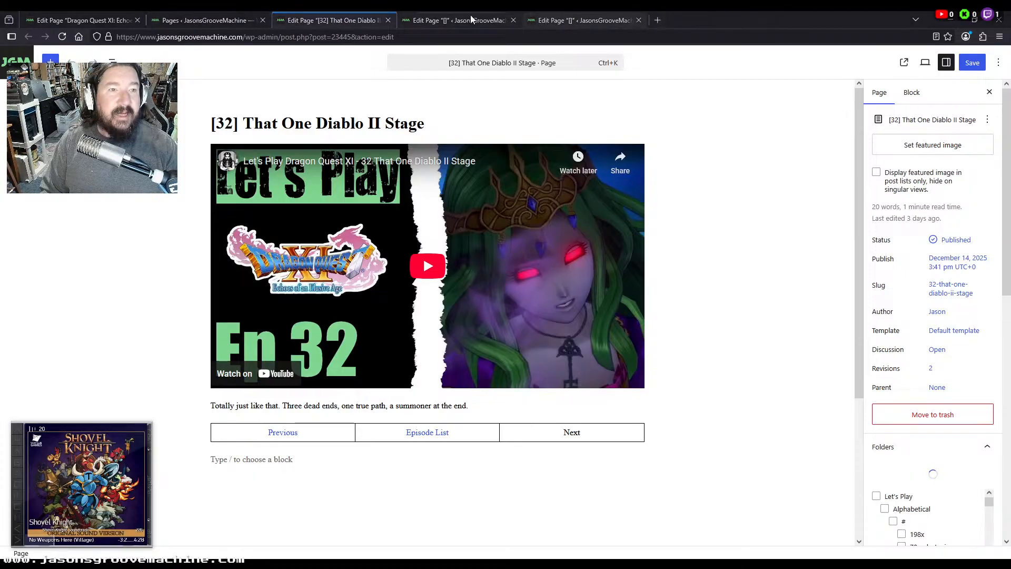
# Title the first blank episode page "[33] A Key Coming In"
pyautogui.click(453, 21)
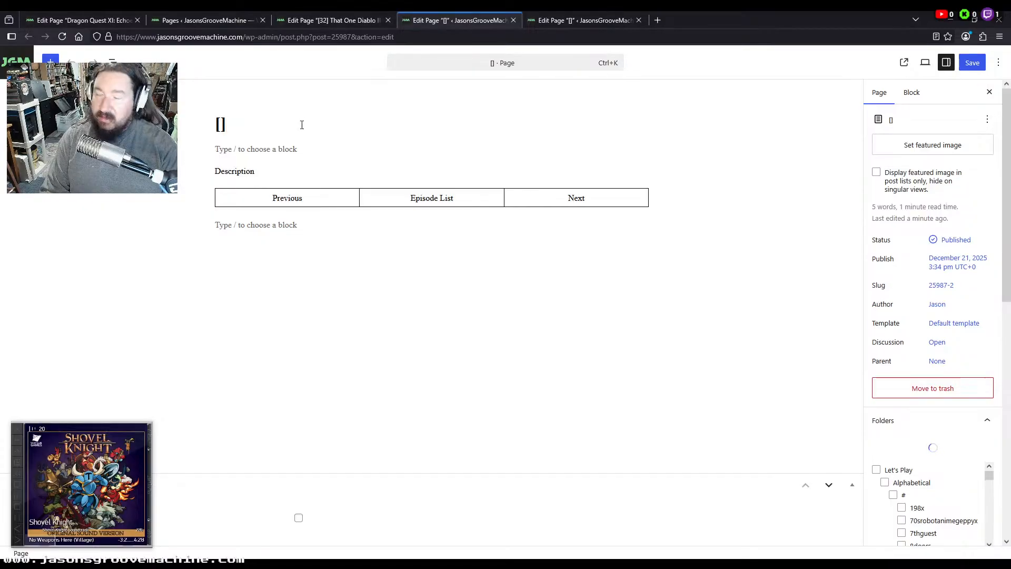
pyautogui.write('33')
pyautogui.write(' A Ke')
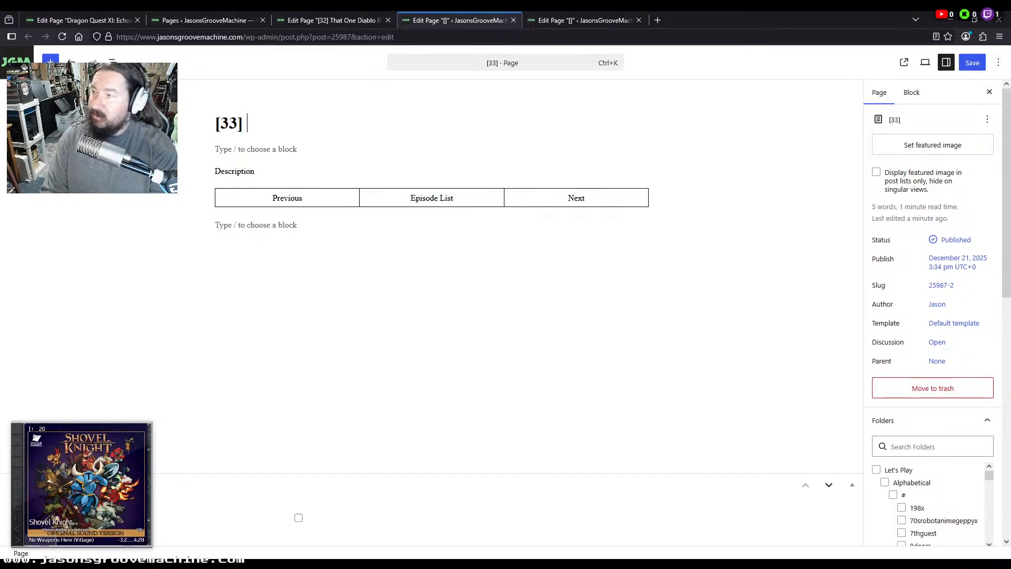
pyautogui.write('y ')
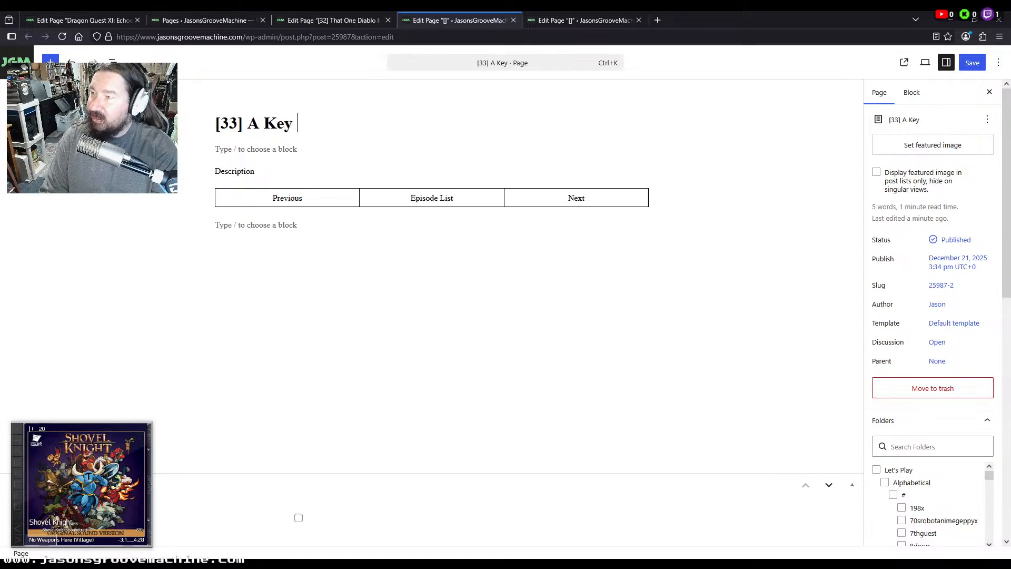
pyautogui.write('Coming In')
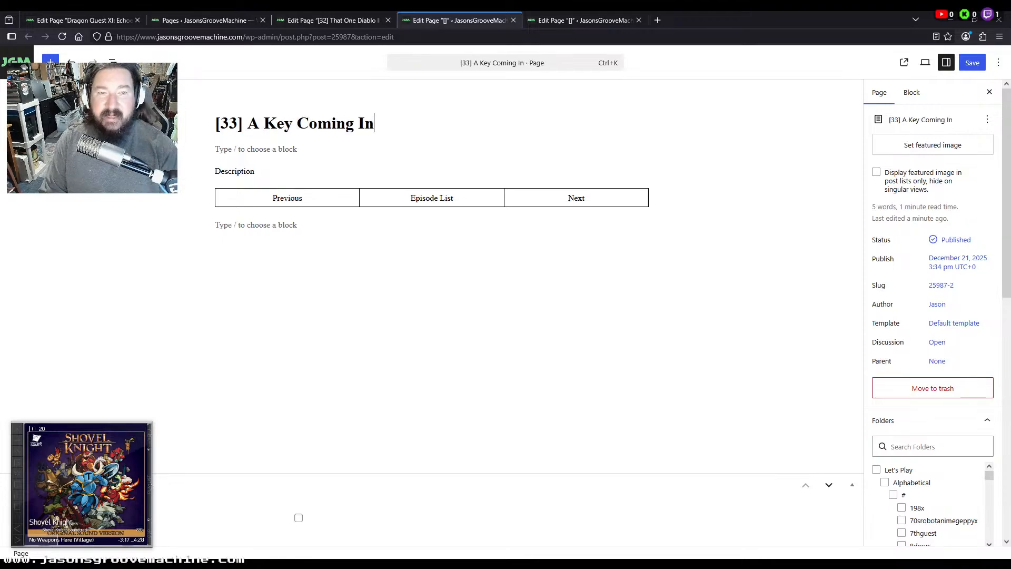
# Title the second blank episode page "[34] Questin' With The Bestin'"
pyautogui.click(588, 19)
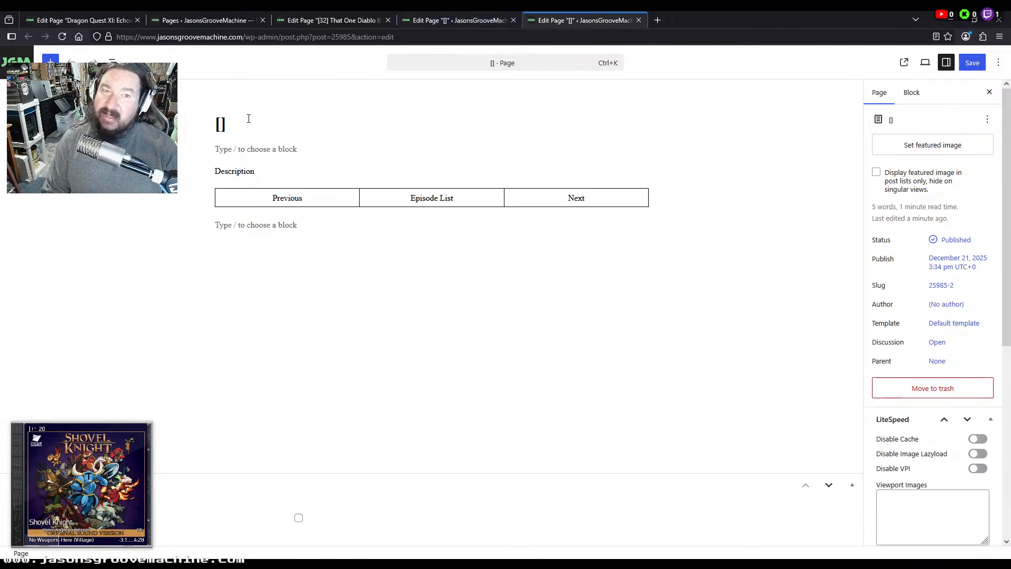
pyautogui.click(248, 115)
pyautogui.press('Left')
pyautogui.write('34')
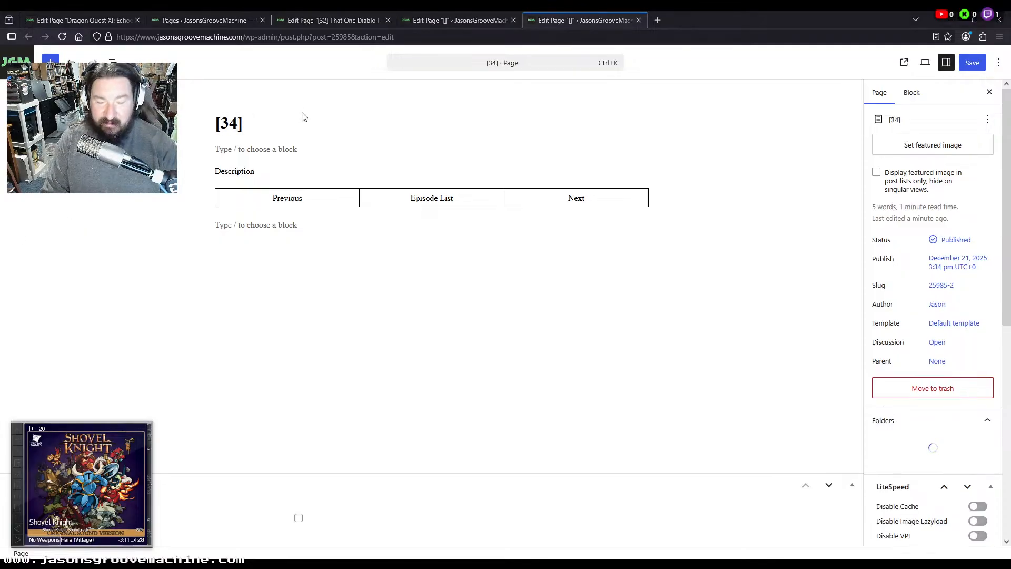
pyautogui.press('End')
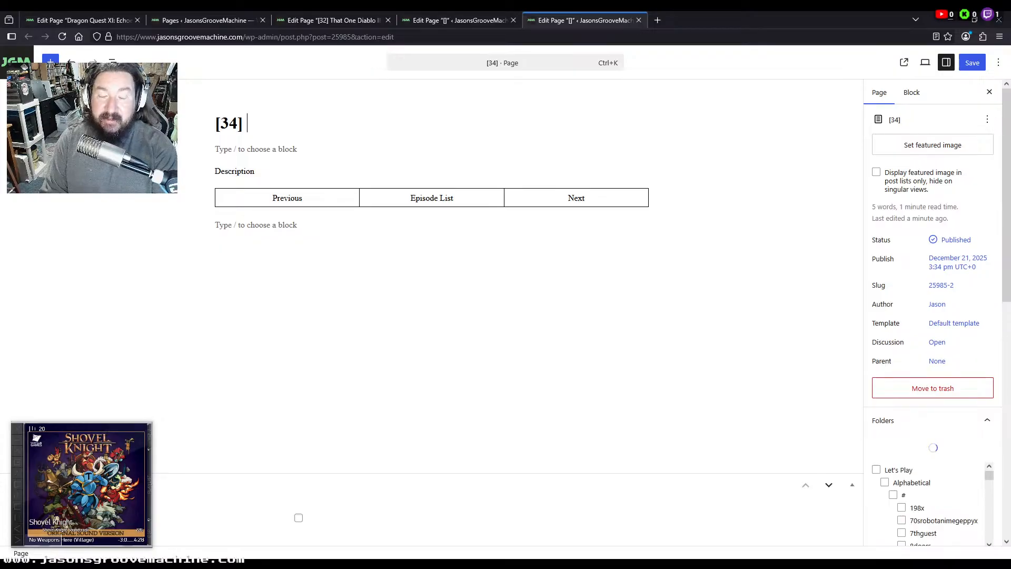
pyautogui.write('Ques')
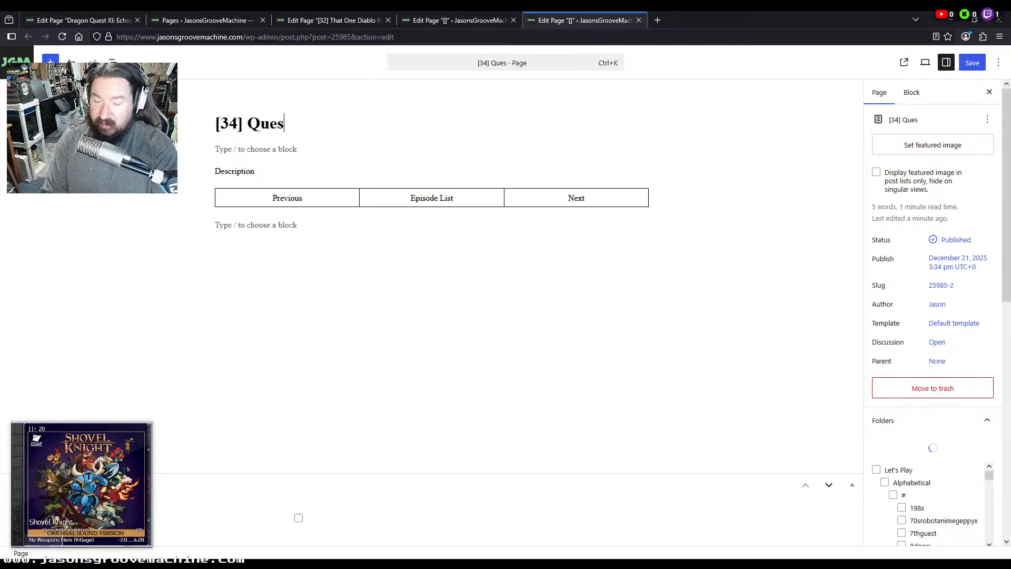
pyautogui.write("tin' With The Bestin'")
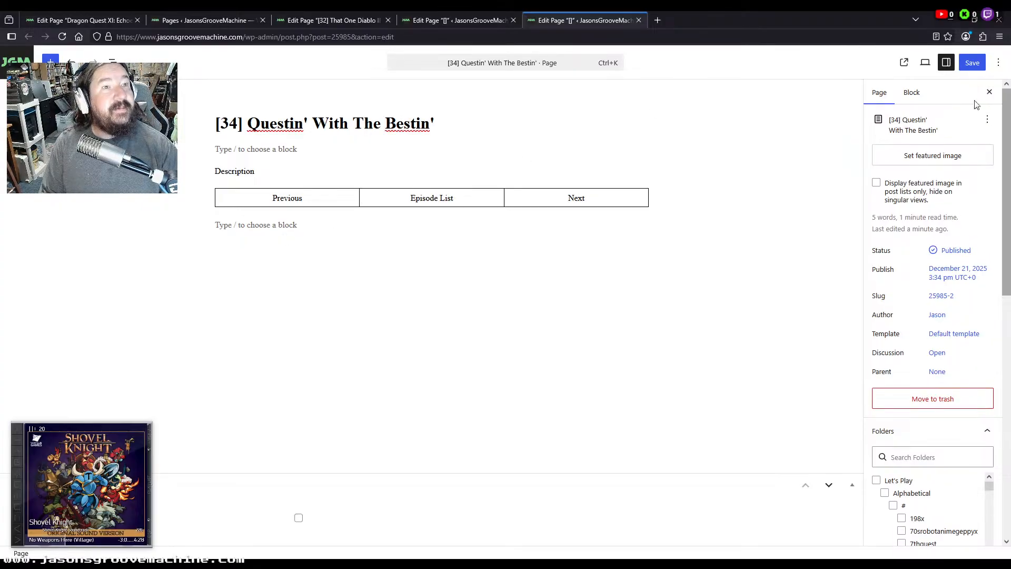
# On the episode 33 page, replace the description with "Let's see if it's worth all the fuss. I'm gonna guess 50/50." and embed its YouTube video above
pyautogui.click(444, 19)
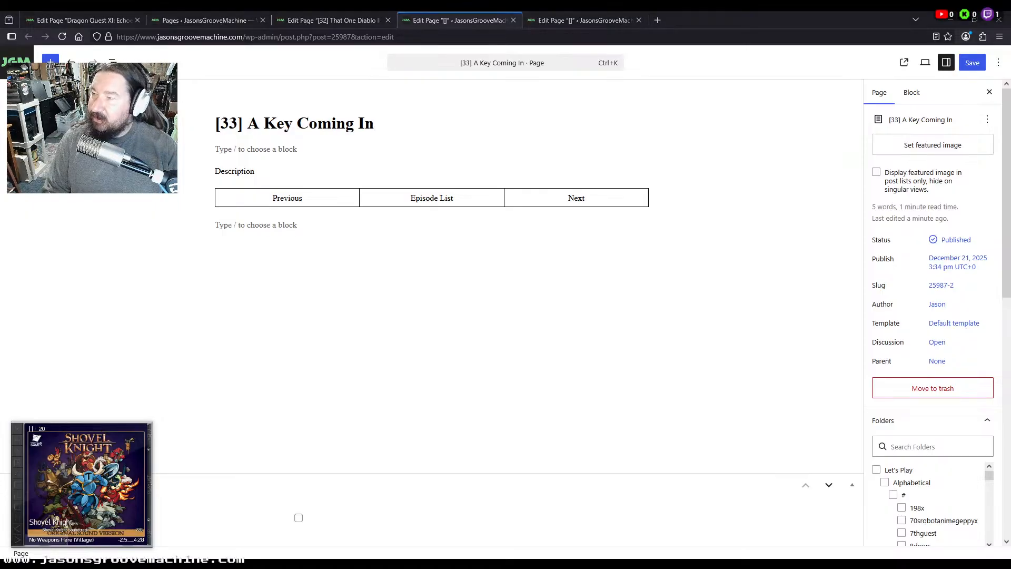
pyautogui.doubleClick(237, 171)
pyautogui.write("Let's see if it's worth all the fuss. I'm gonna guess 50/50.")
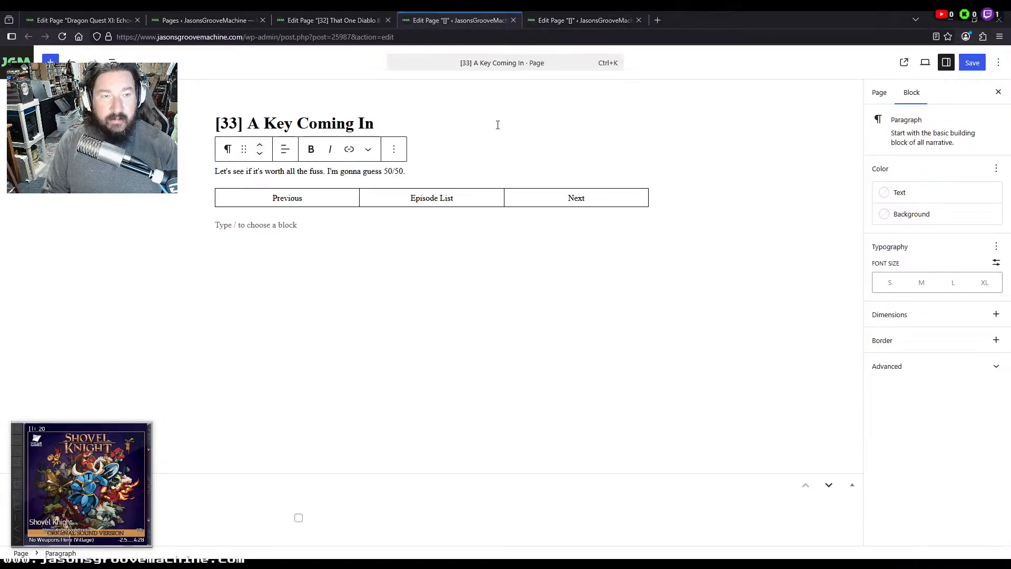
pyautogui.click(433, 151)
pyautogui.hotkey('ctrl', 'v')
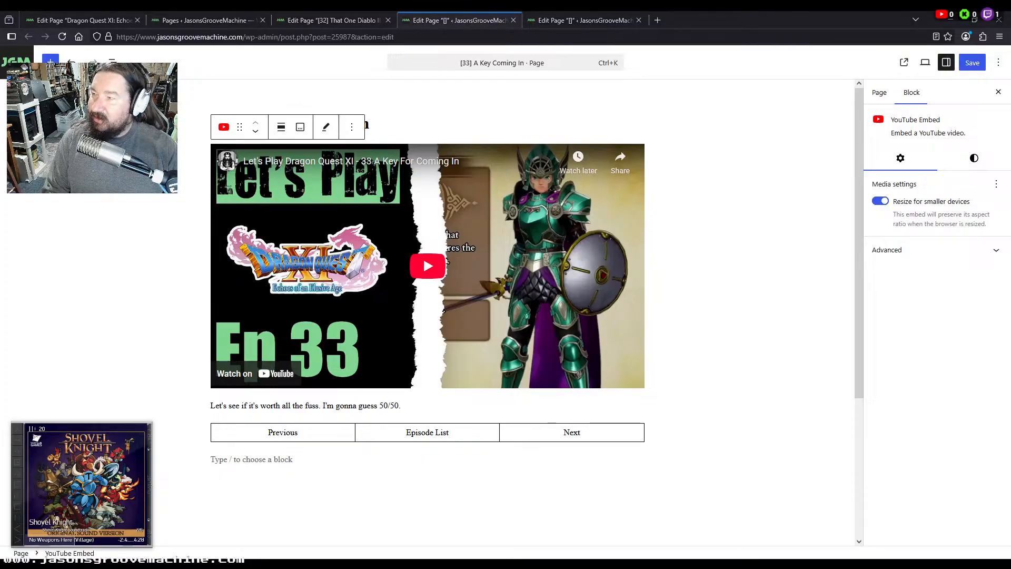
# Describe episode 34 as "They've been sitting in our to do list for a while. Let's clean that stuff out." and embed its YouTube video
pyautogui.click(562, 20)
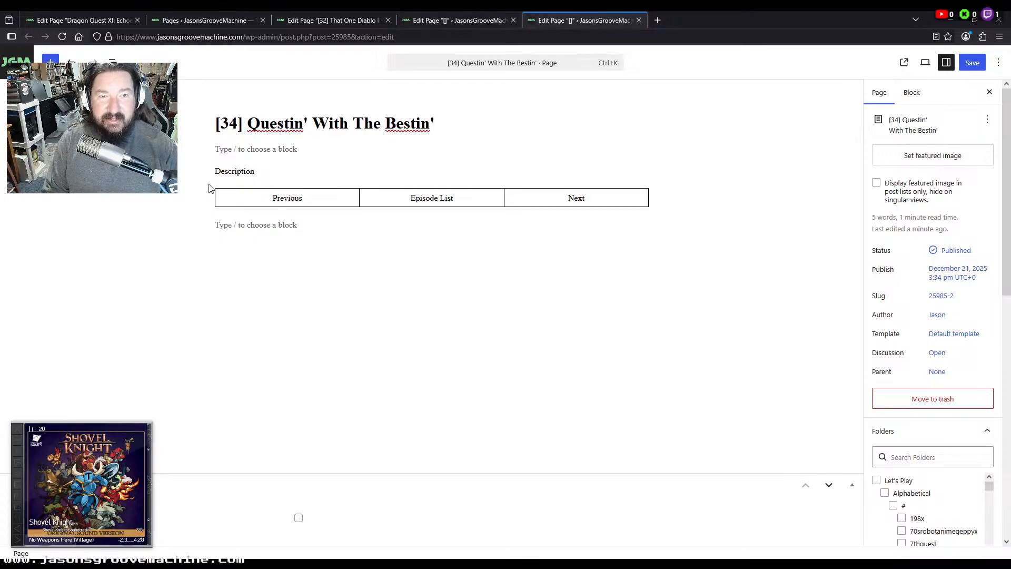
pyautogui.doubleClick(243, 170)
pyautogui.write("They've been sitting in our to do list for a while. Let's clean that stuff out.")
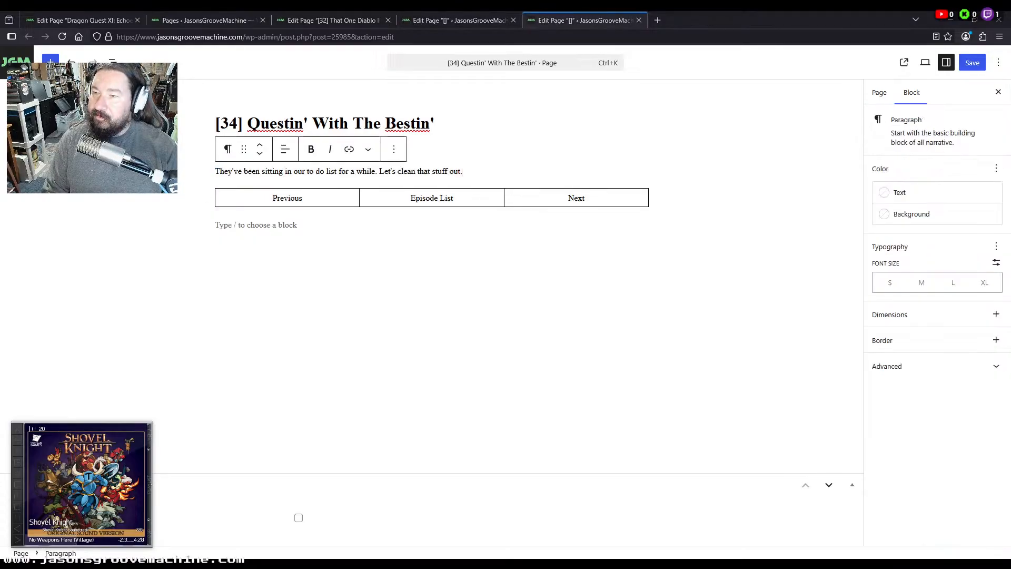
pyautogui.click(454, 149)
pyautogui.hotkey('ctrl', 'v')
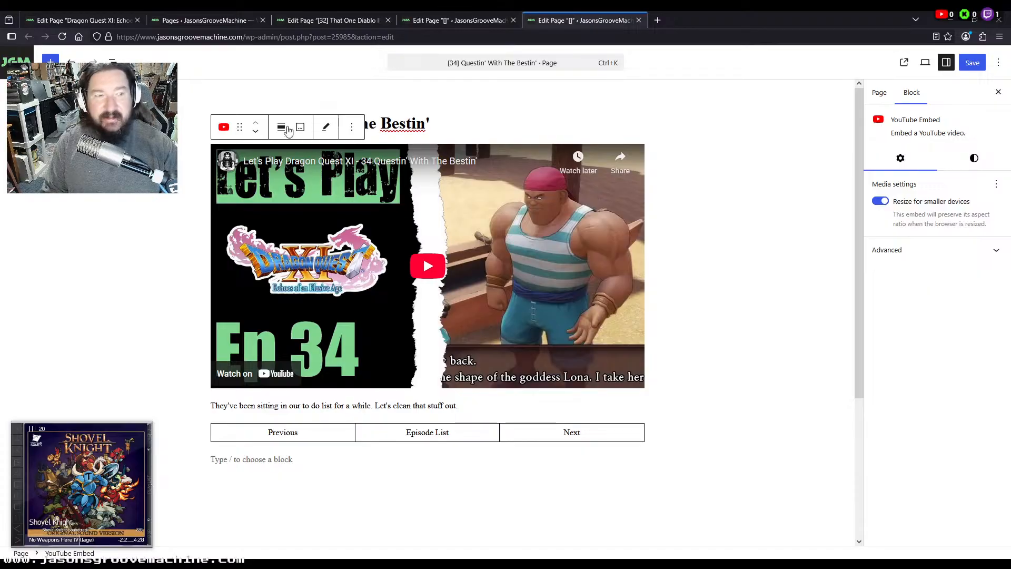
# Copy the Dragon Quest XI page's permalink and link "Episode List" to it on both the episode 33 and 34 pages
pyautogui.click(482, 18)
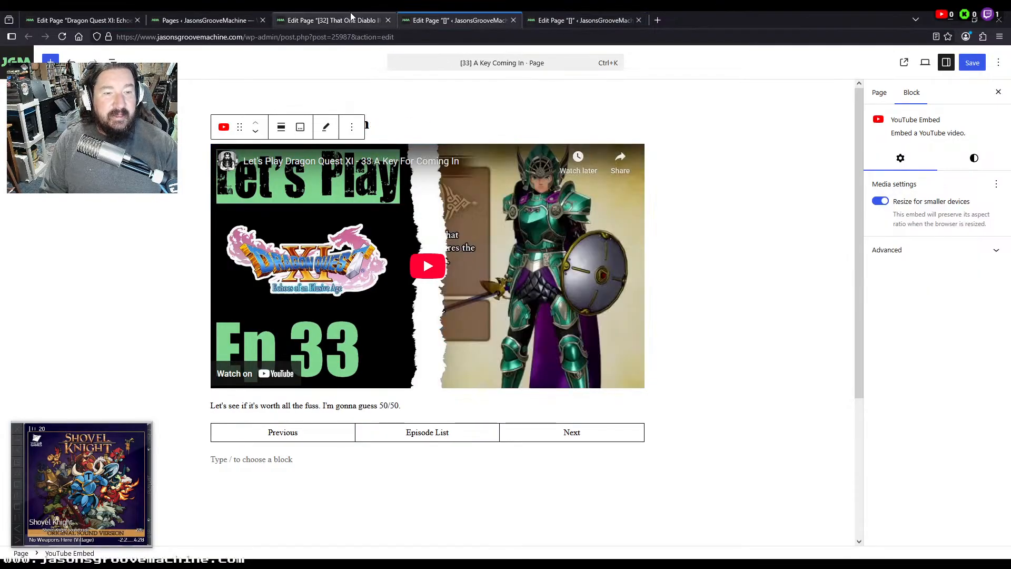
pyautogui.click(79, 20)
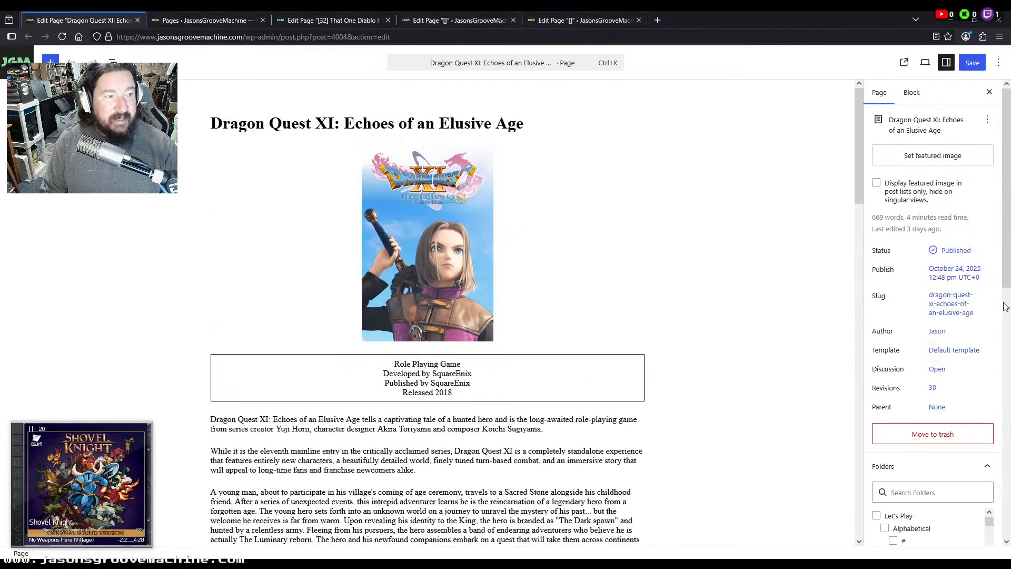
pyautogui.click(950, 303)
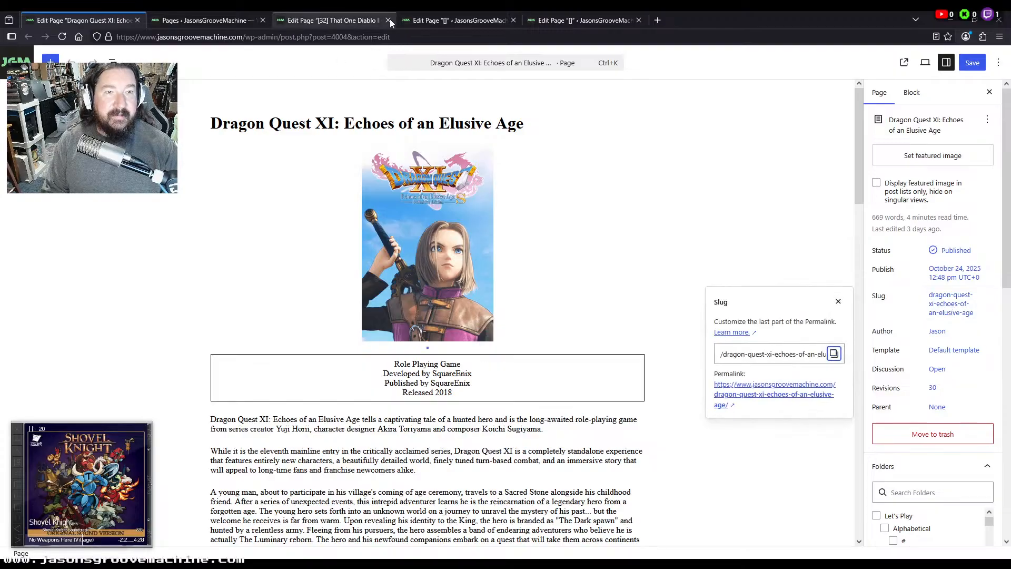
pyautogui.click(422, 20)
pyautogui.doubleClick(424, 432)
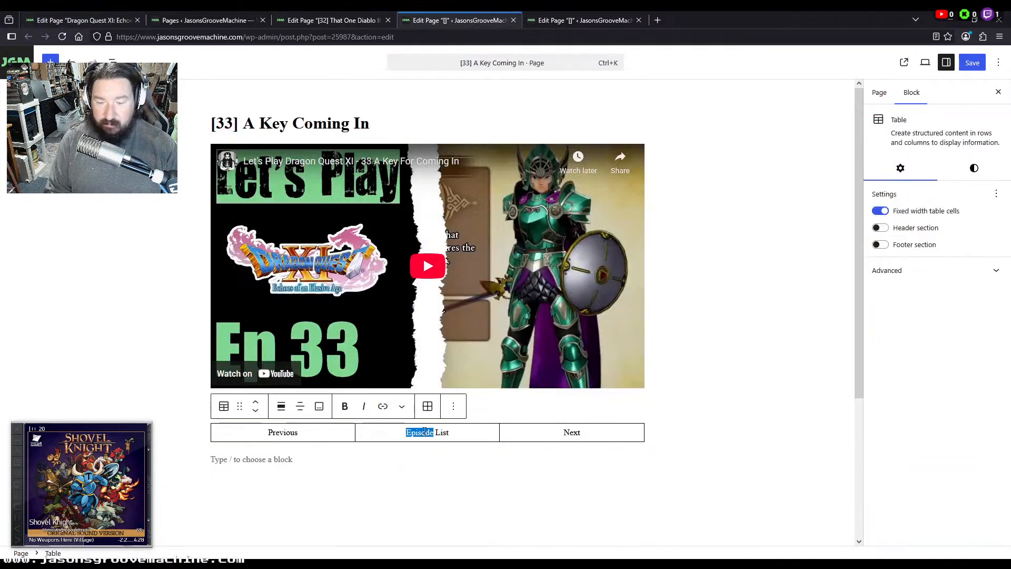
pyautogui.tripleClick(425, 432)
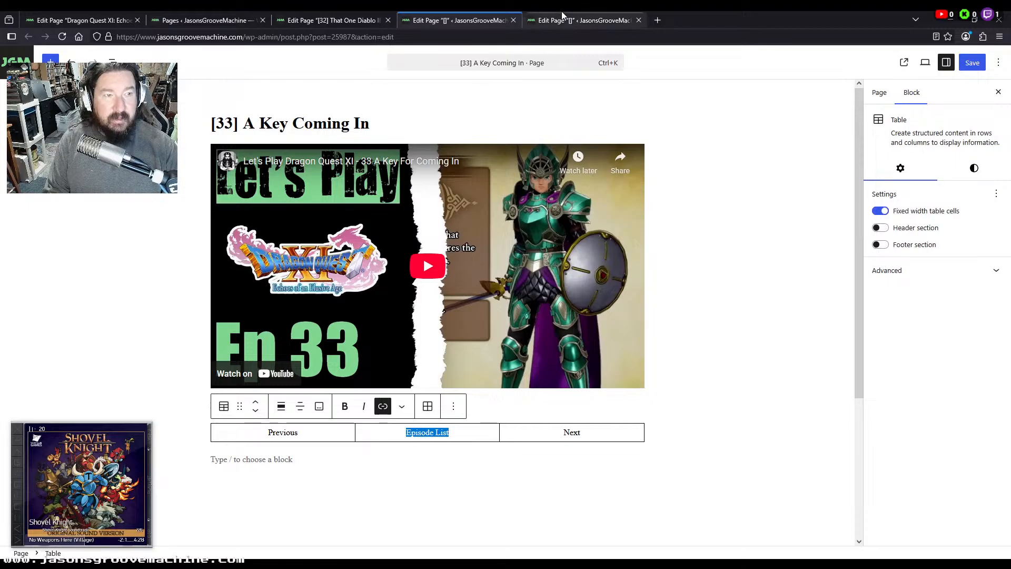
pyautogui.click(582, 21)
pyautogui.click(424, 429)
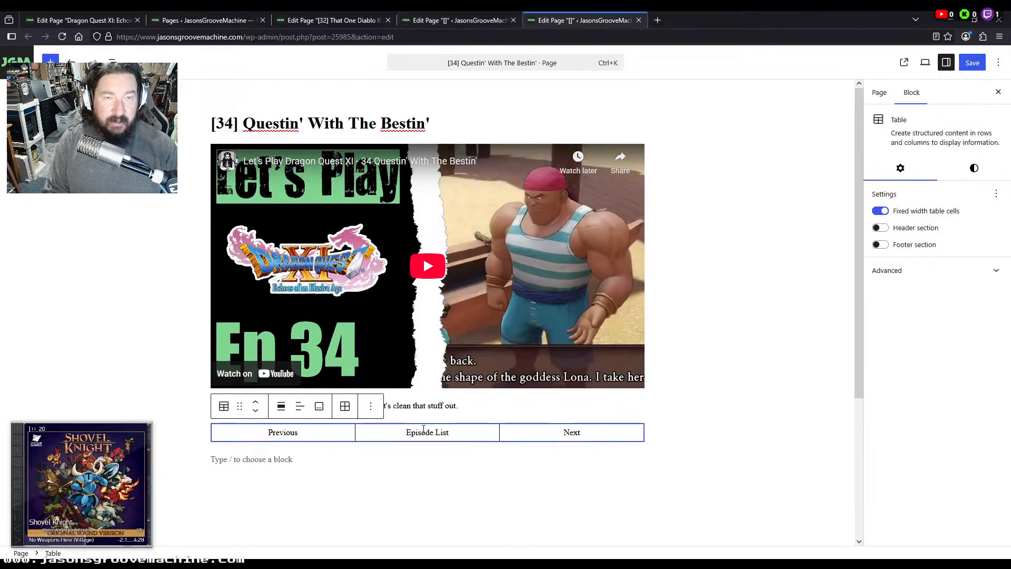
pyautogui.tripleClick(423, 430)
# Copy the permalink of "[32] That One Diablo II Stage" and link "Previous" on the episode 33 page to it
pyautogui.click(179, 16)
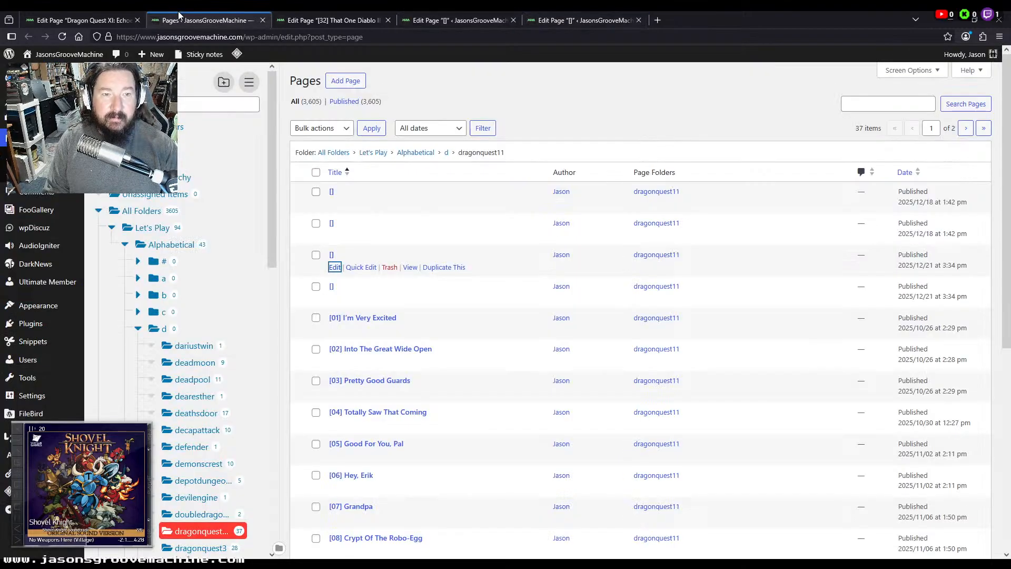
pyautogui.click(345, 21)
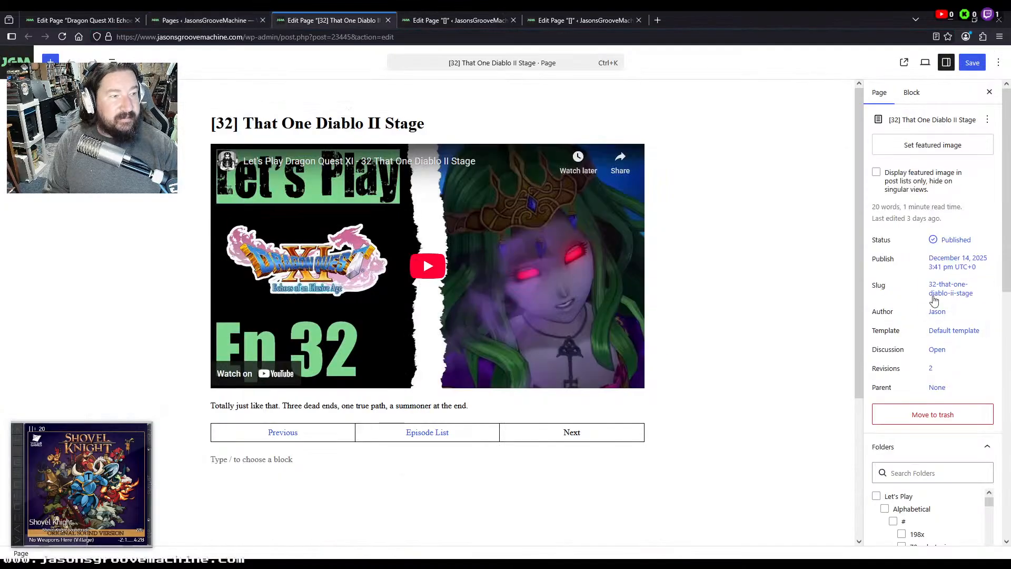
pyautogui.click(933, 295)
pyautogui.click(833, 343)
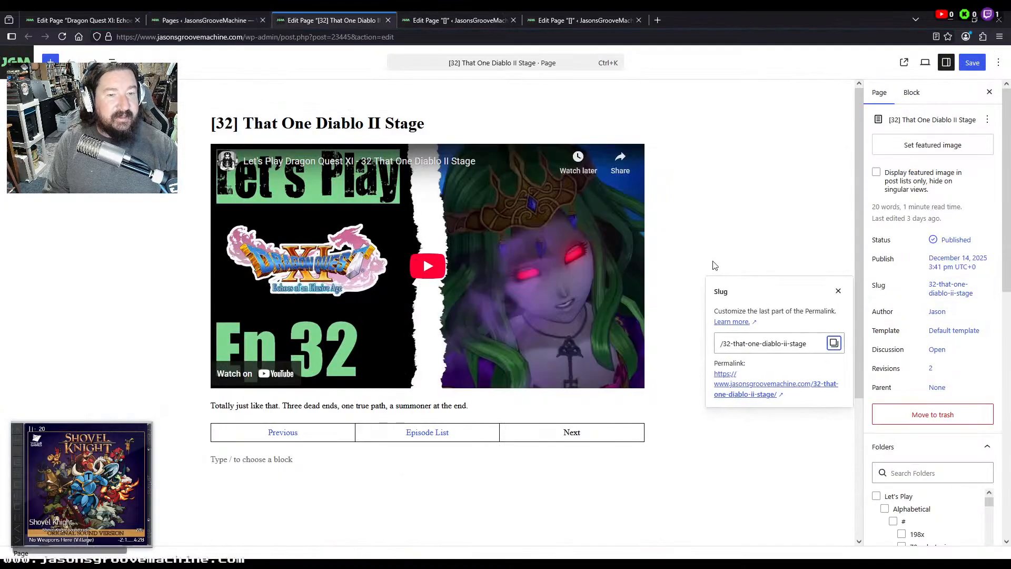
pyautogui.click(476, 21)
pyautogui.doubleClick(283, 431)
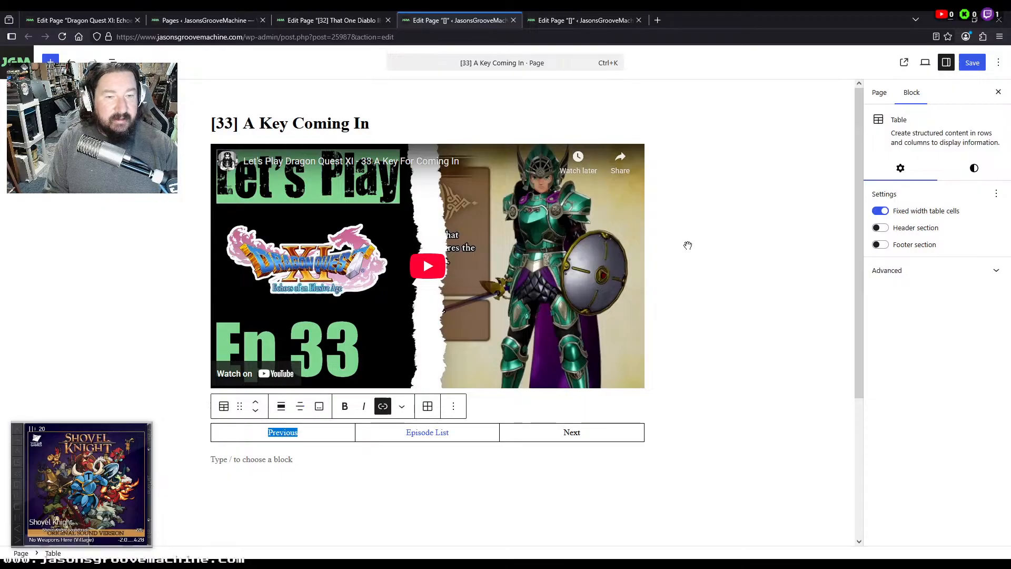
pyautogui.click(879, 92)
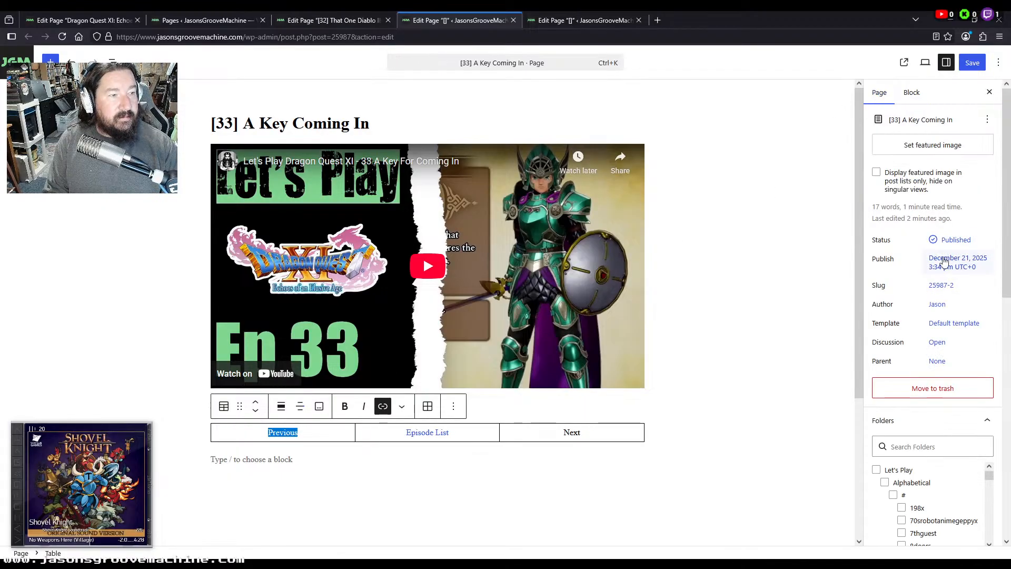
pyautogui.click(417, 131)
pyautogui.hotkey('ctrl', 'a')
pyautogui.hotkey('ctrl', 'v')
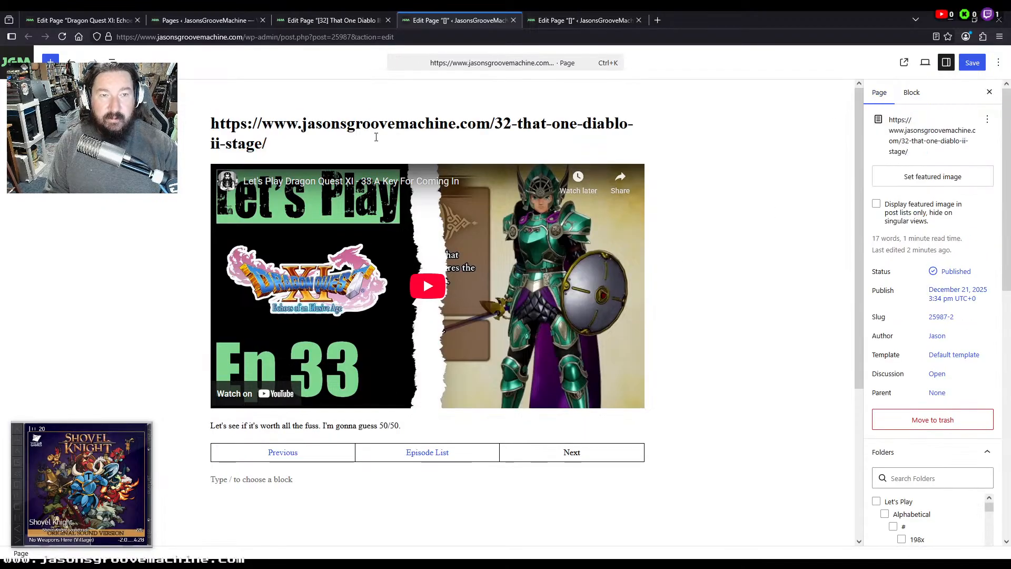
pyautogui.hotkey('ctrl', 'z')
# Correct the episode 33 title to "[33] A Key For Coming In", paste it as the page's slug and copy the permalink
pyautogui.click(292, 124)
pyautogui.write('For Coming In')
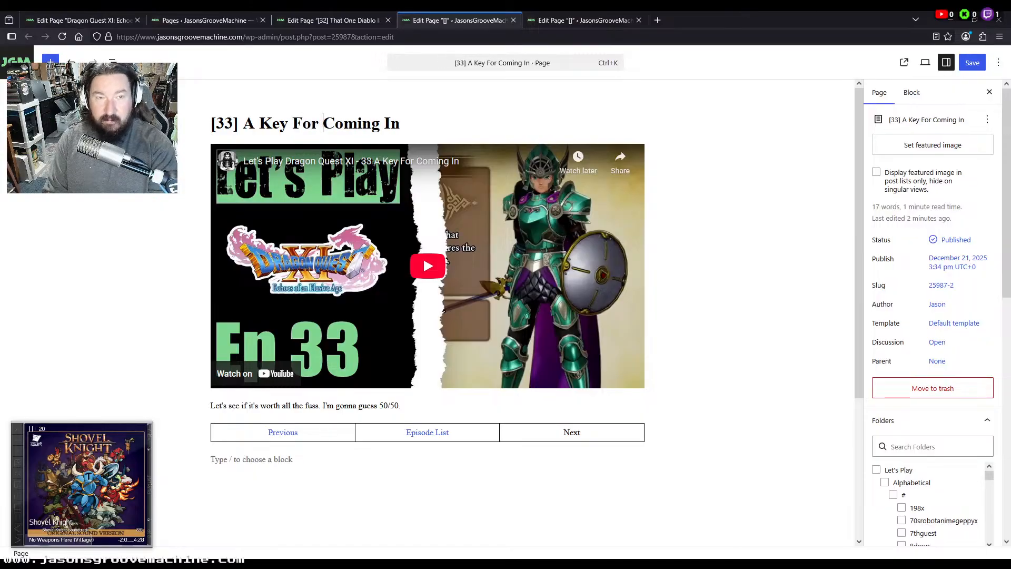
pyautogui.hotkey('ctrl', 'a')
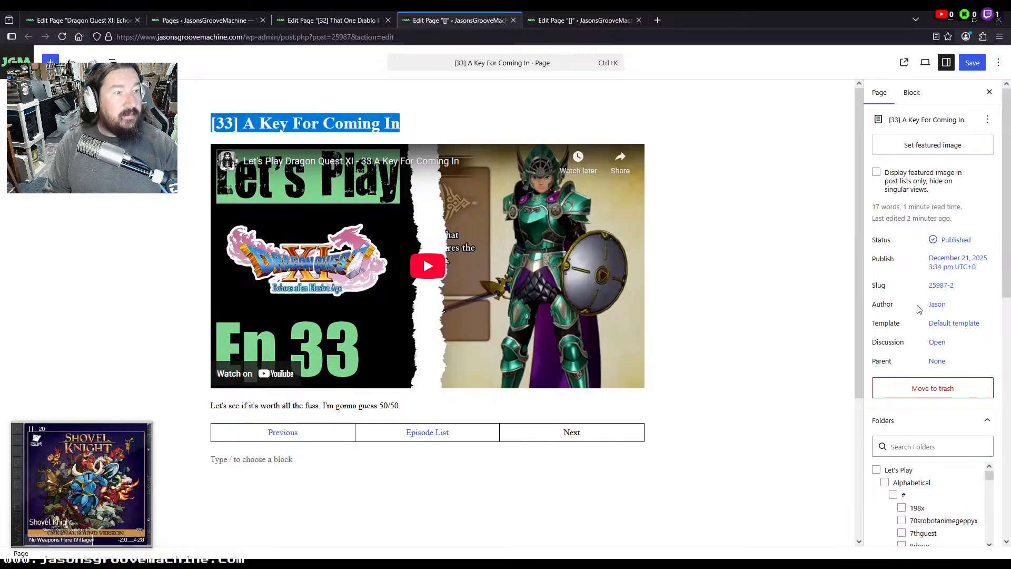
pyautogui.click(941, 285)
pyautogui.click(763, 350)
pyautogui.hotkey('ctrl', 'v')
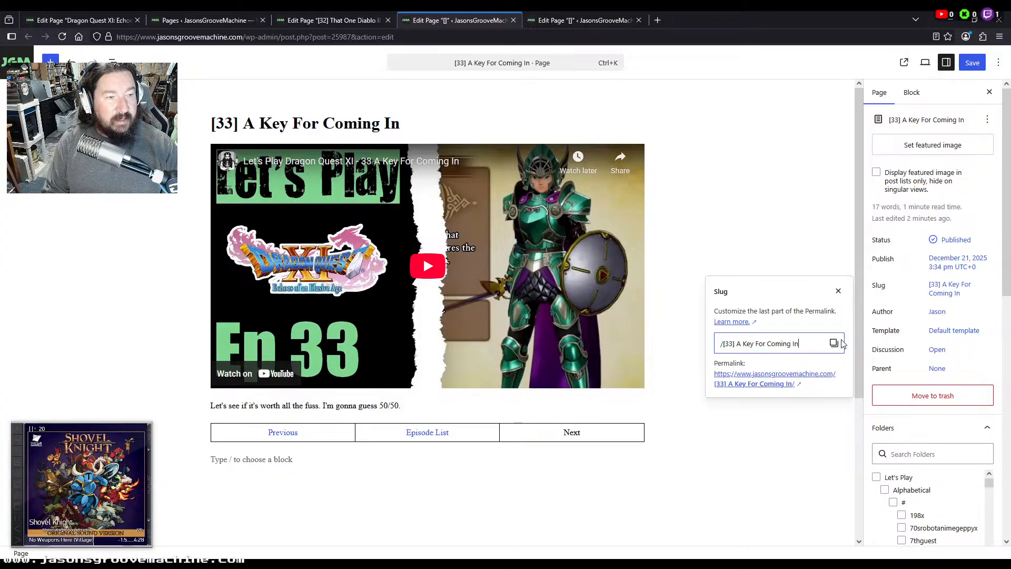
# Link "Previous" on the episode 34 page and "Next" on the episode 32 page to the episode 33 permalink
pyautogui.click(570, 22)
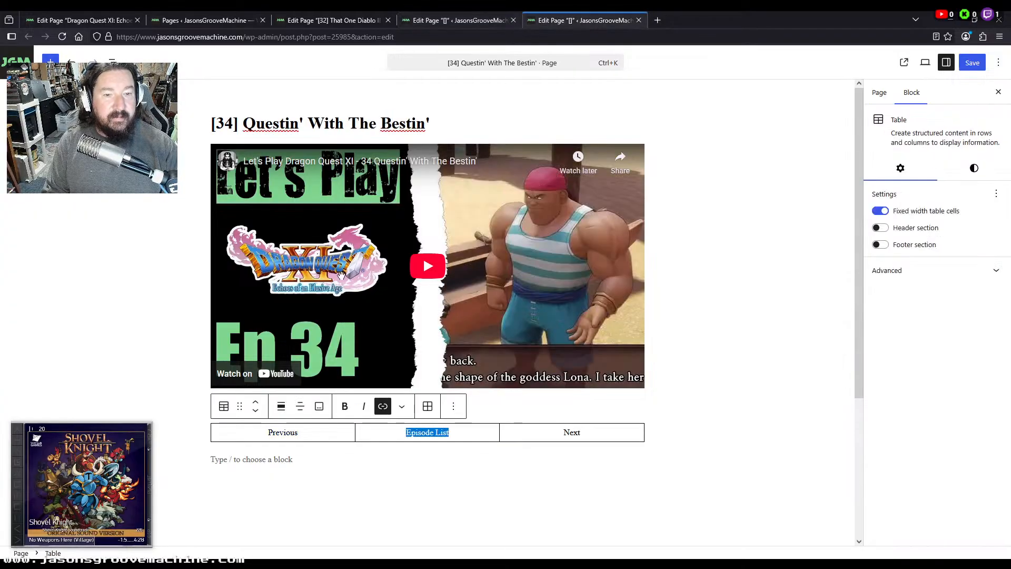
pyautogui.doubleClick(283, 433)
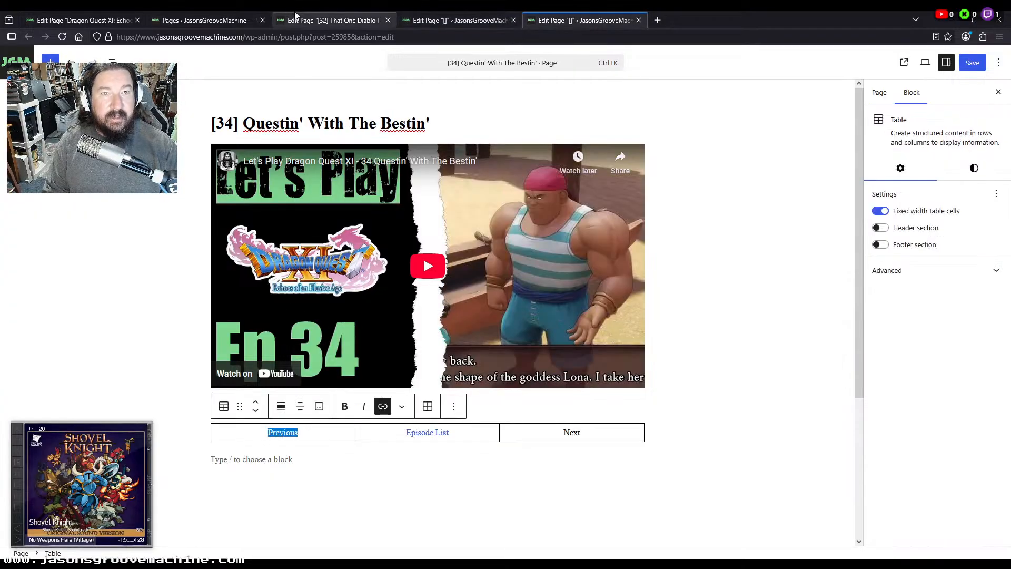
pyautogui.click(295, 16)
pyautogui.doubleClick(572, 432)
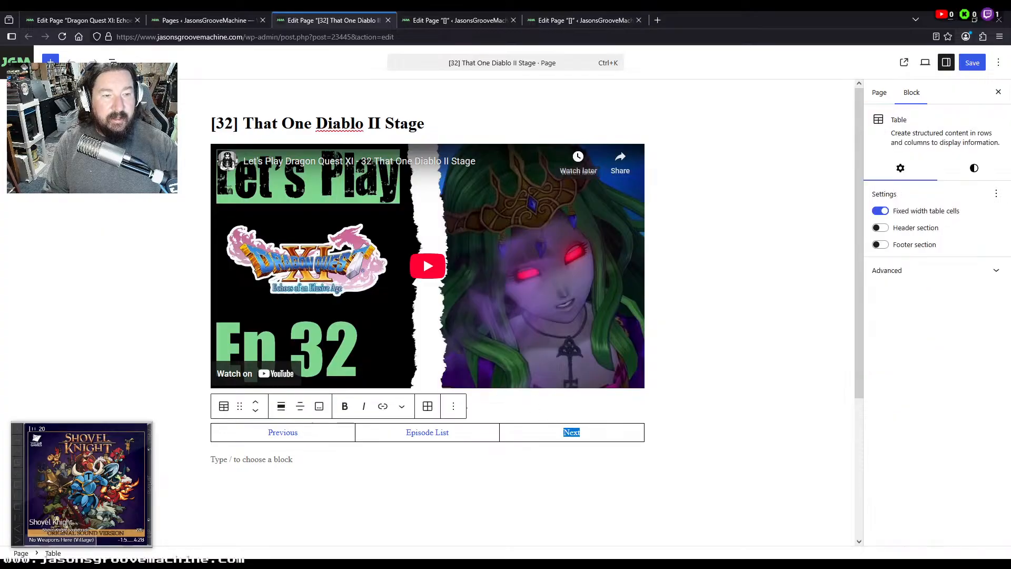
# In the Dragon Quest XI page's episode list, link "A Key For Coming In" to the episode 33 page
pyautogui.hotkey('ctrl', '1')
pyautogui.scroll(-10, 410, 368)
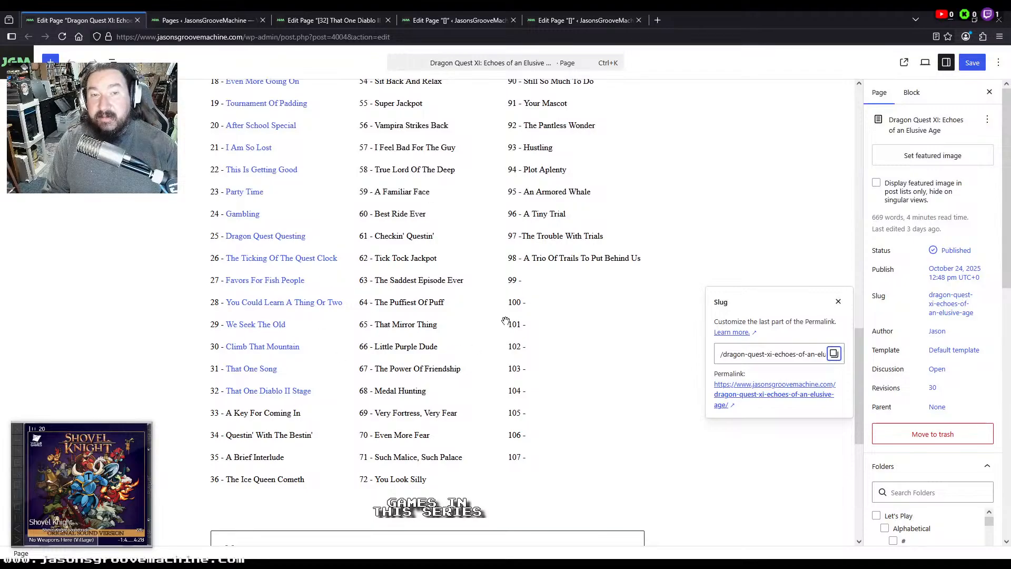
pyautogui.moveTo(305, 410); pyautogui.dragTo(227, 413)
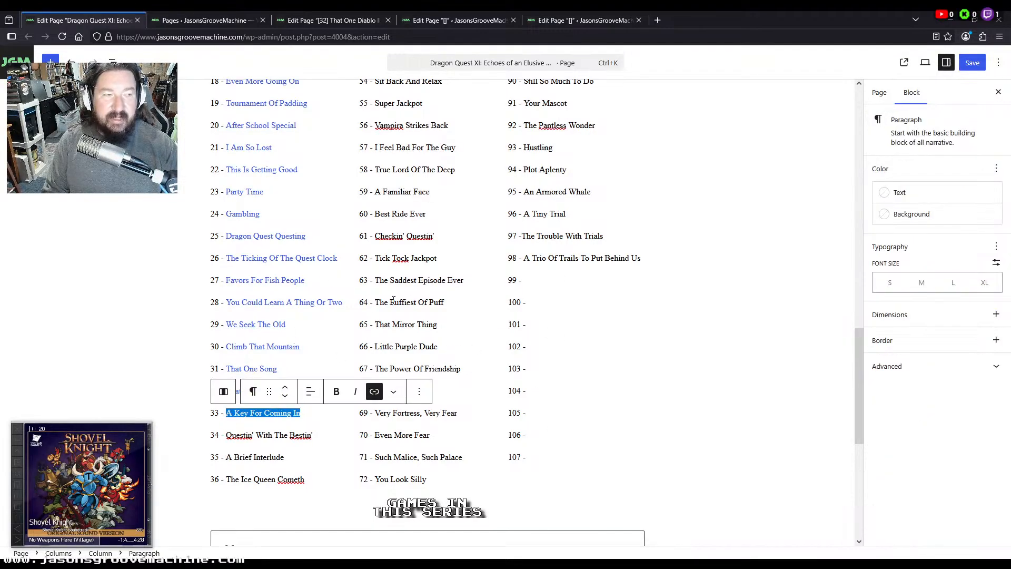
# Use the title "[34] Questin' With The Bestin'" as the episode 34 page's slug and copy the resulting permalink
pyautogui.click(573, 19)
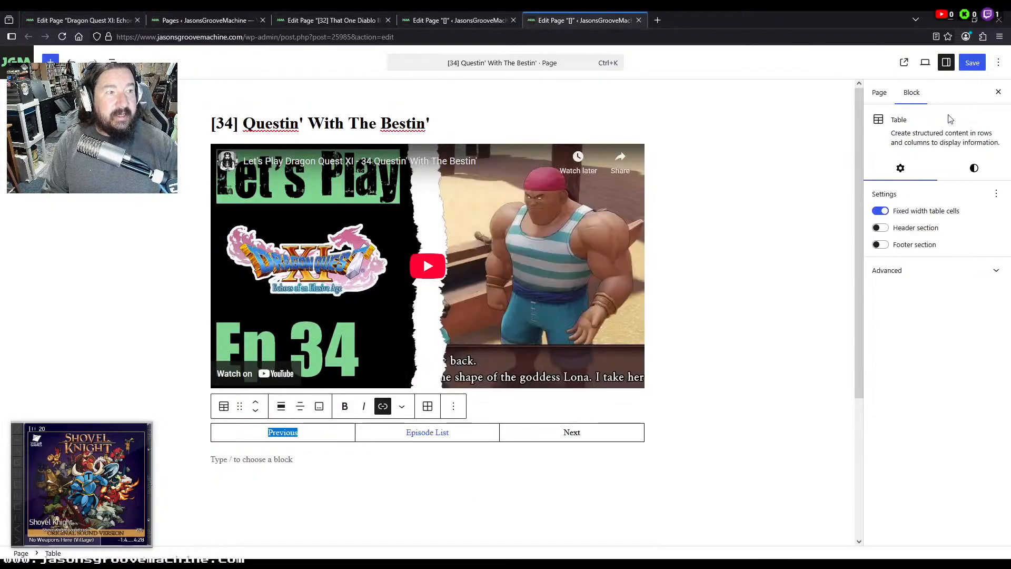
pyautogui.moveTo(431, 124); pyautogui.dragTo(213, 126)
pyautogui.hotkey('ctrl', 'c')
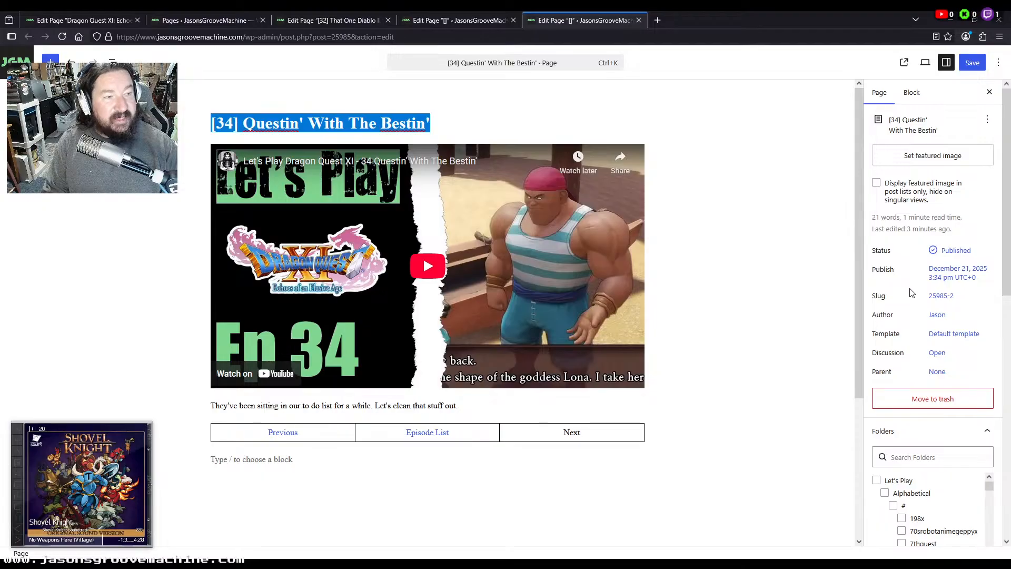
pyautogui.click(936, 297)
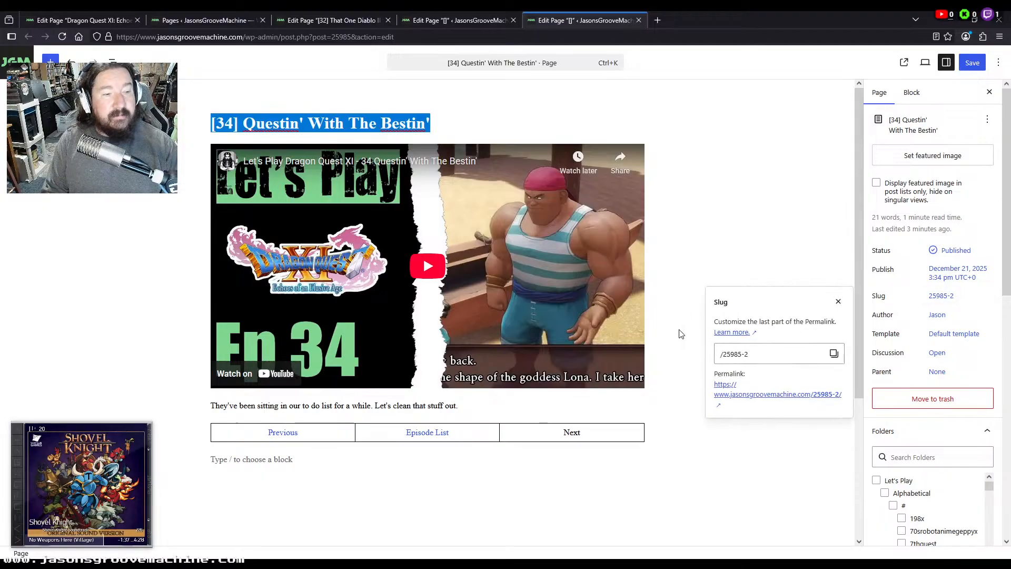
pyautogui.tripleClick(713, 354)
pyautogui.hotkey('ctrl', 'v')
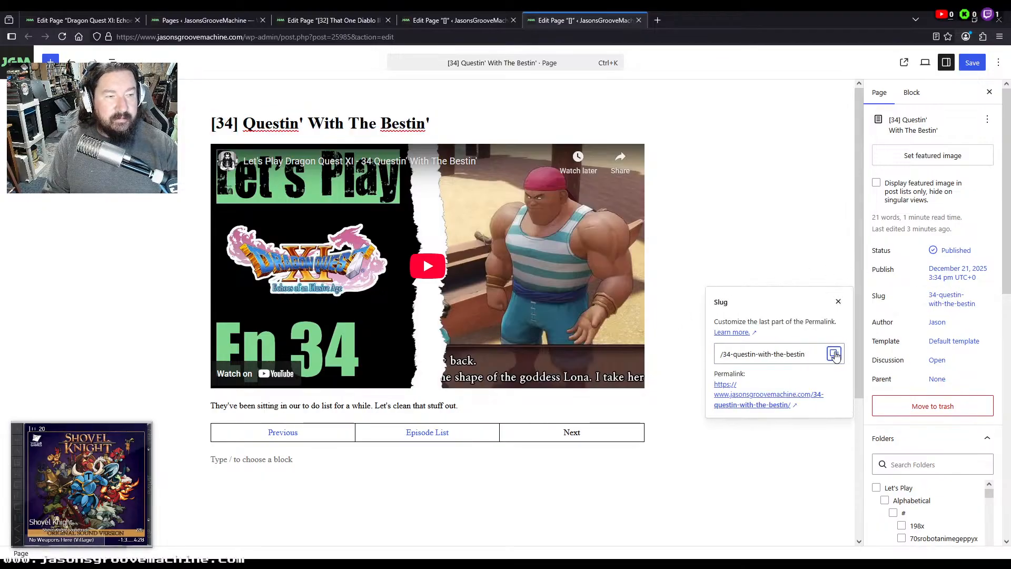
# Link "Next" on the episode 33 page and "Questin' With The Bestin'" in the Dragon Quest XI episode list to the episode 34 permalink
pyautogui.hotkey('ctrl', 'shift', 'Tab')
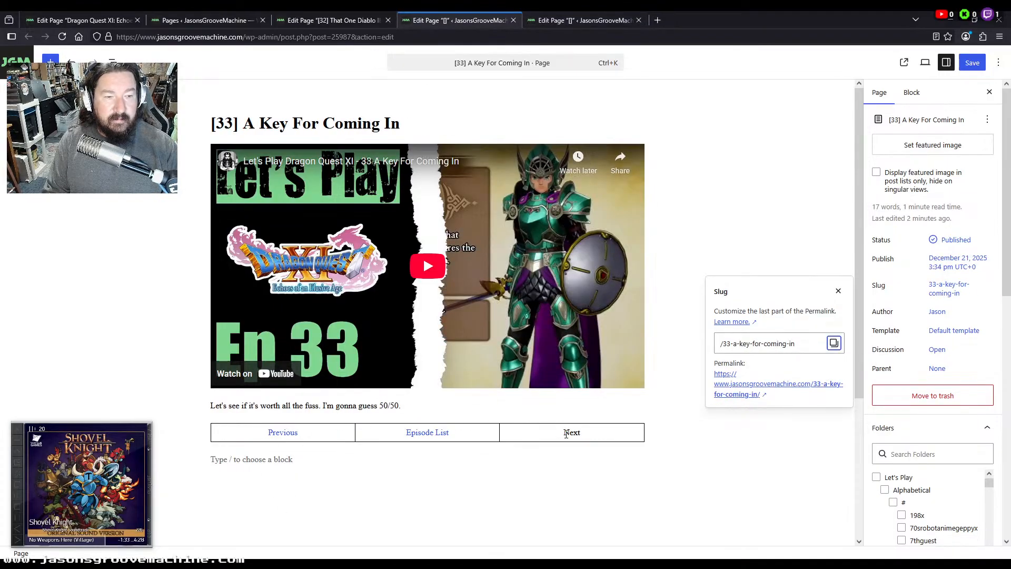
pyautogui.doubleClick(570, 432)
pyautogui.hotkey('ctrl', 'v')
pyautogui.click(87, 21)
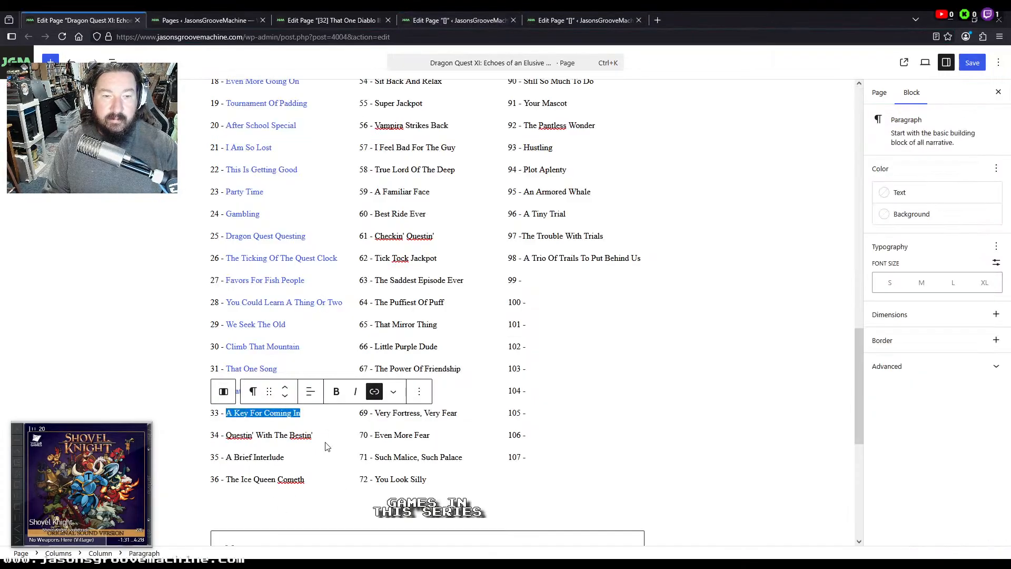
pyautogui.moveTo(312, 432); pyautogui.dragTo(228, 436)
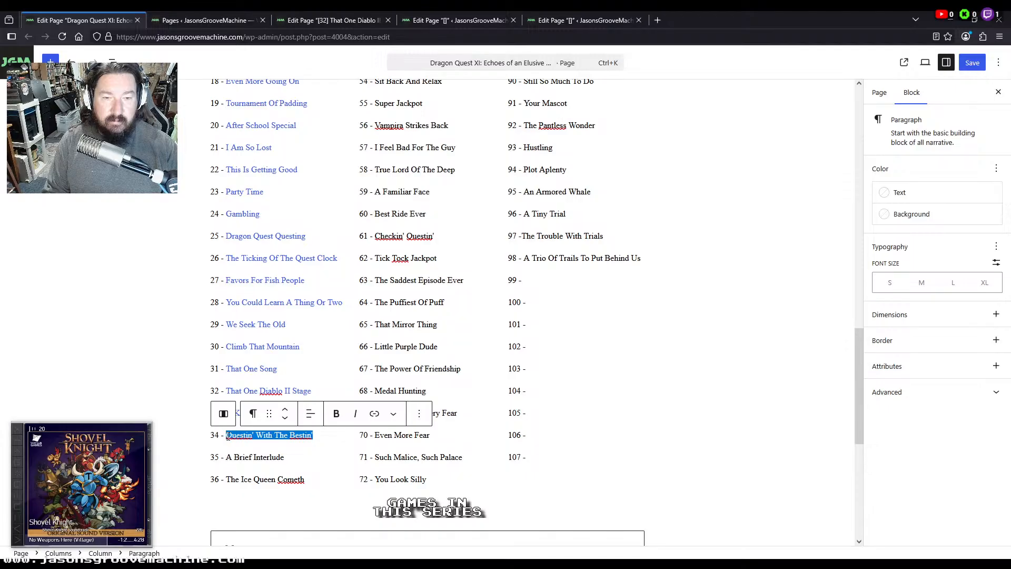
pyautogui.hotkey('ctrl', 'v')
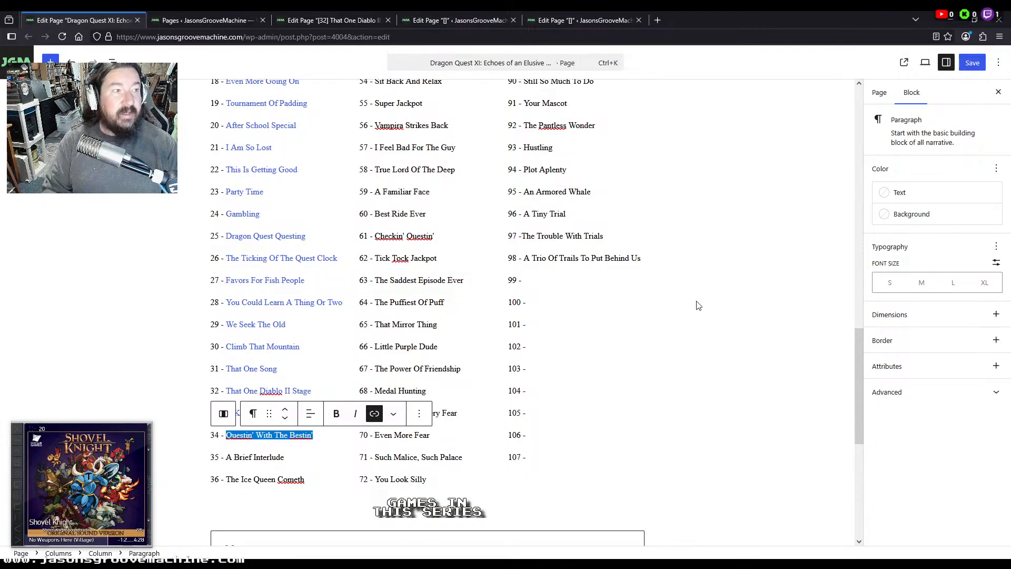
# Save the edited episode 32, 33 and 34 pages and return to the Dragon Quest XI page
pyautogui.click(298, 19)
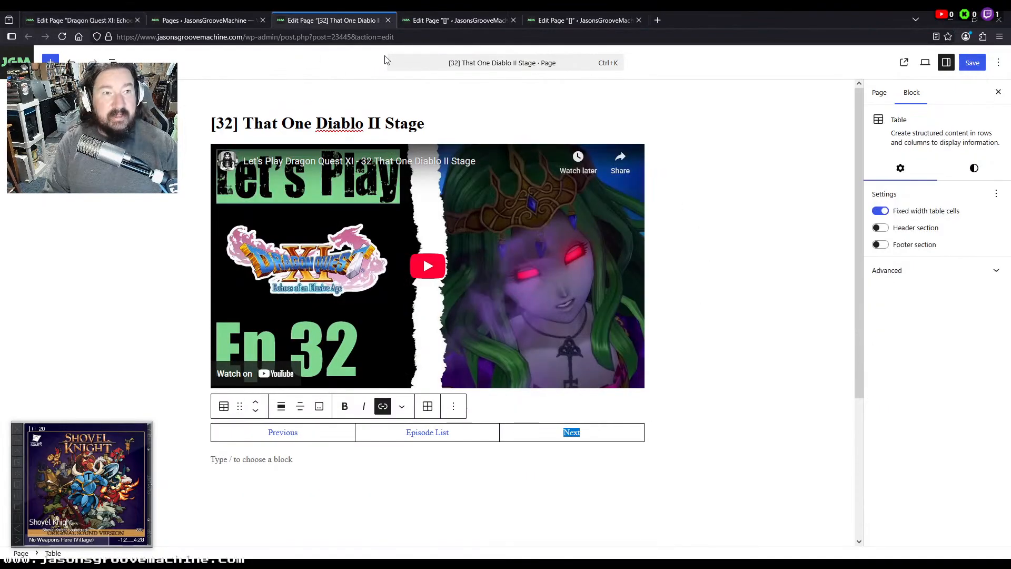
pyautogui.click(470, 19)
pyautogui.click(578, 18)
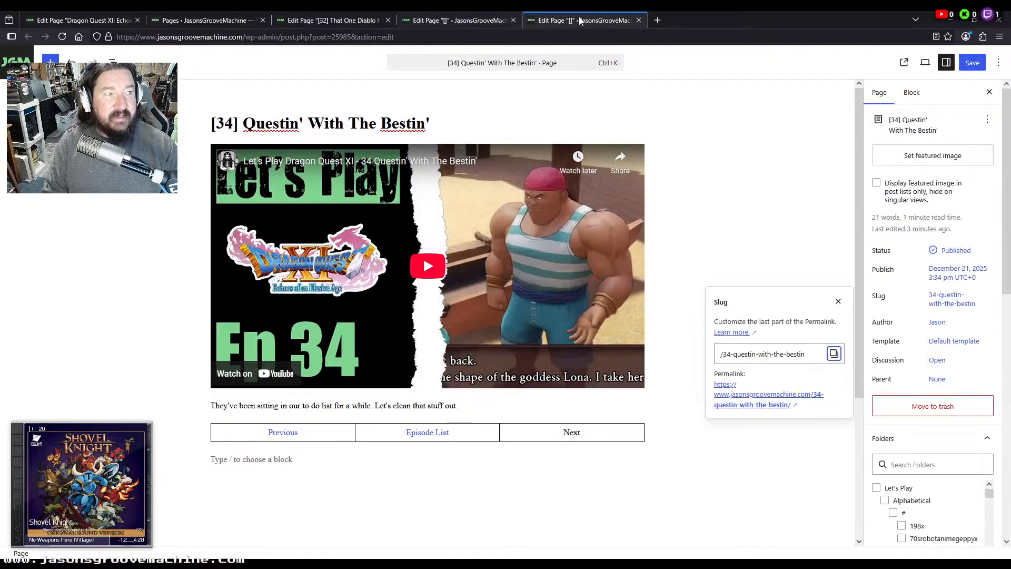
pyautogui.click(90, 19)
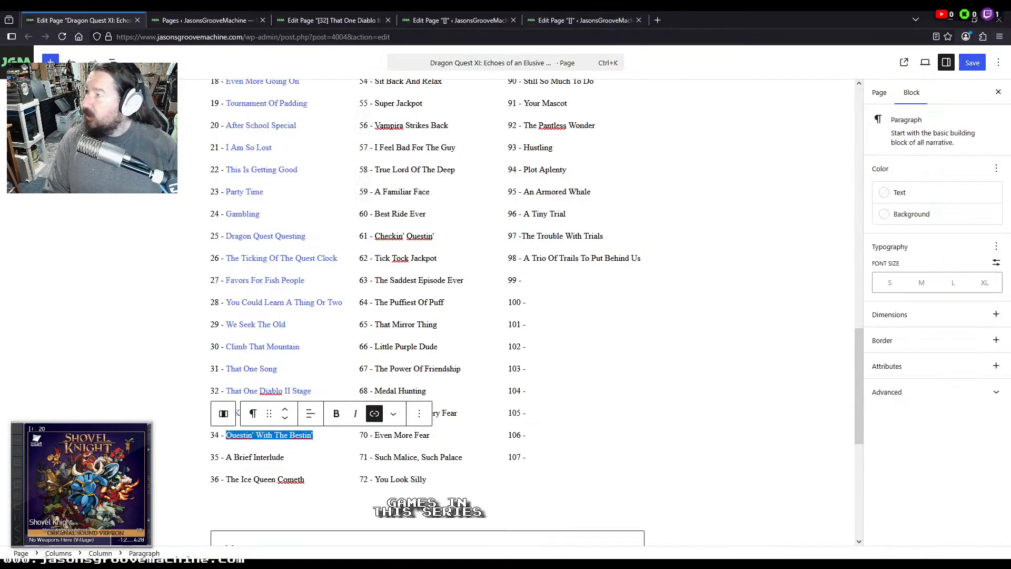
# Enter episode list titles 99 to 102: "Of Clothes And Horses", "Swords Of Legend", "Puff Puff World Tour" and "Hunting For Clothes"
pyautogui.hotkey('alt', 'Tab')
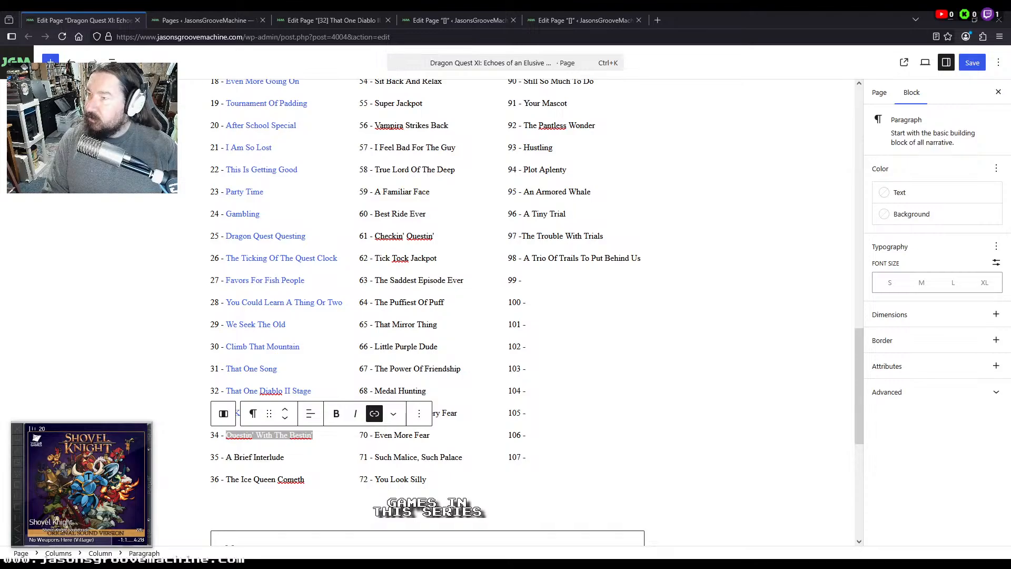
pyautogui.click(584, 278)
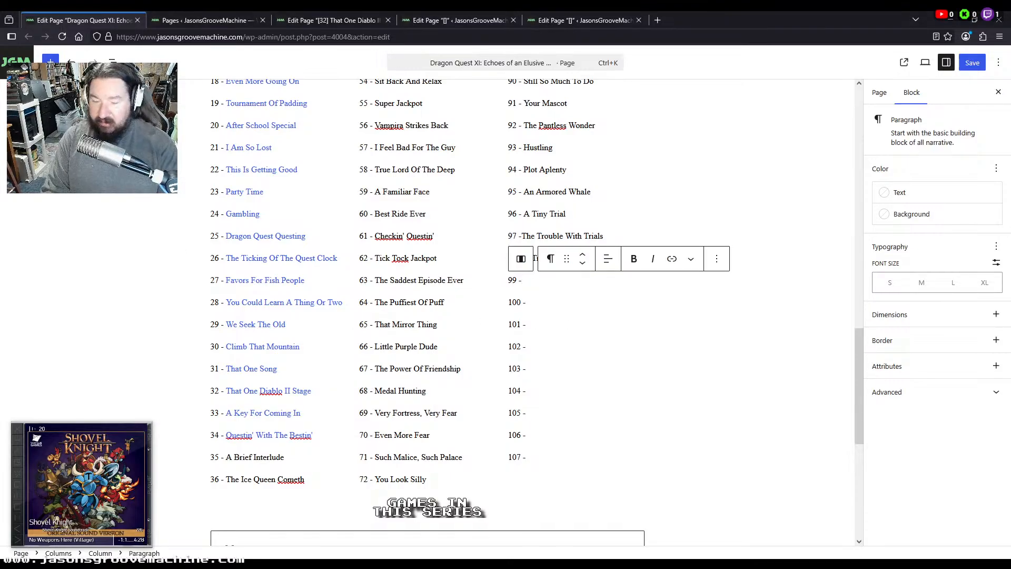
pyautogui.write('Of Clothes And Horses')
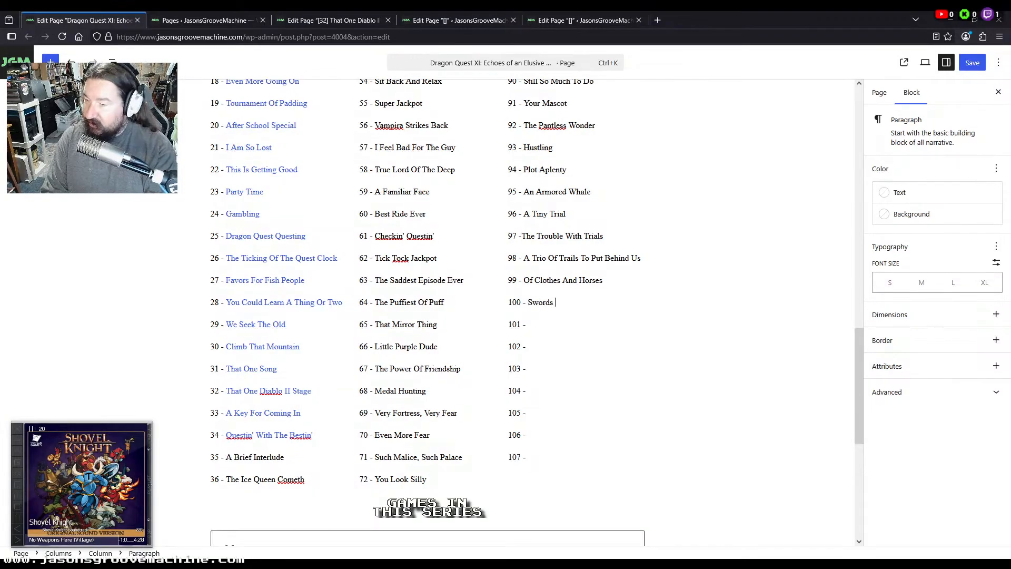
pyautogui.write('gend')
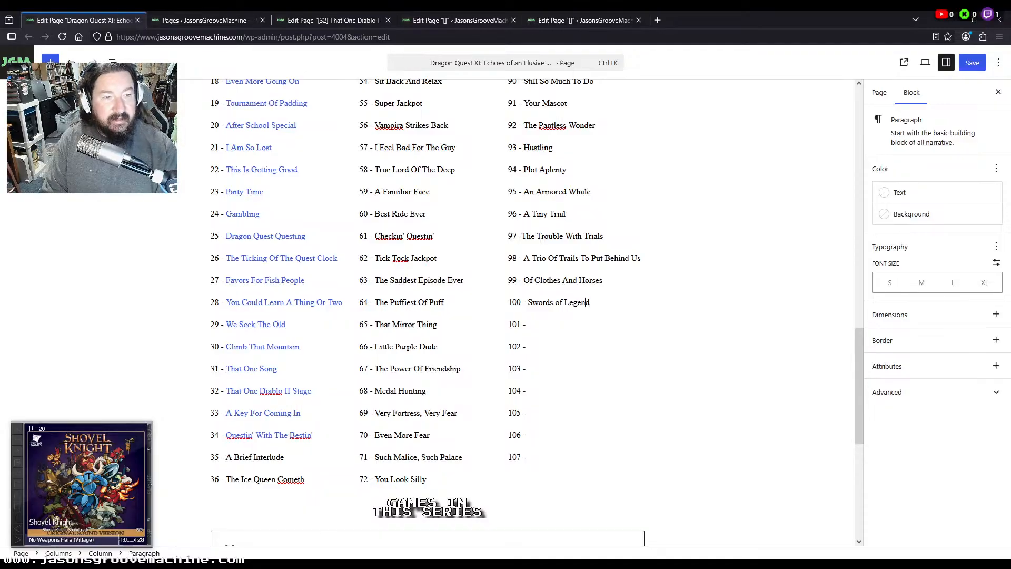
pyautogui.press('BackSpace')
pyautogui.write('O')
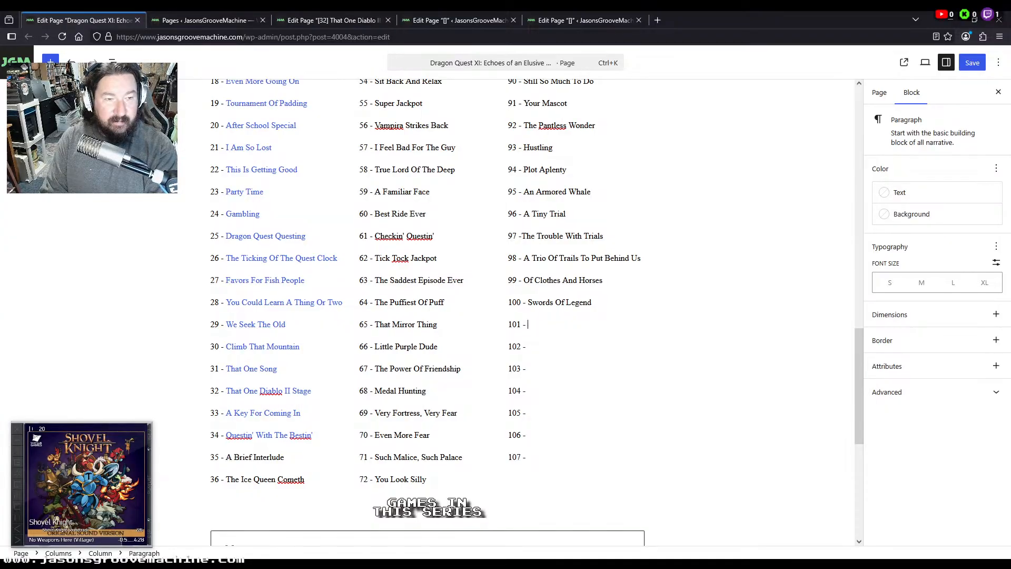
pyautogui.write('World Tour')
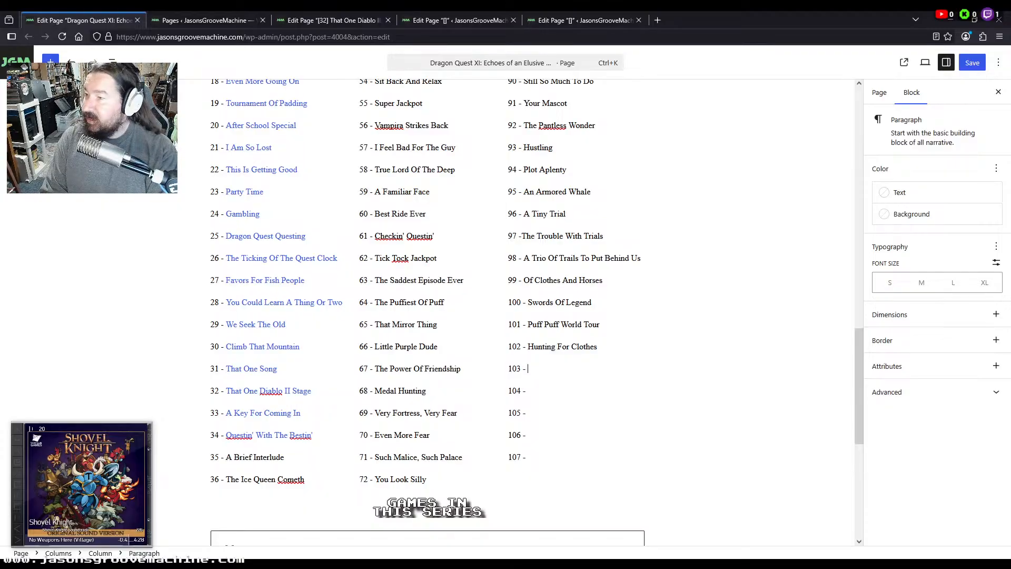
# Fill in titles 103 to 107, including "I'm Not Proud Of It", "Alien Space Baby From Space", "Being Of Light" and "Timewyrm Is Difficult", and save
pyautogui.write("'m Not Proud Of It")
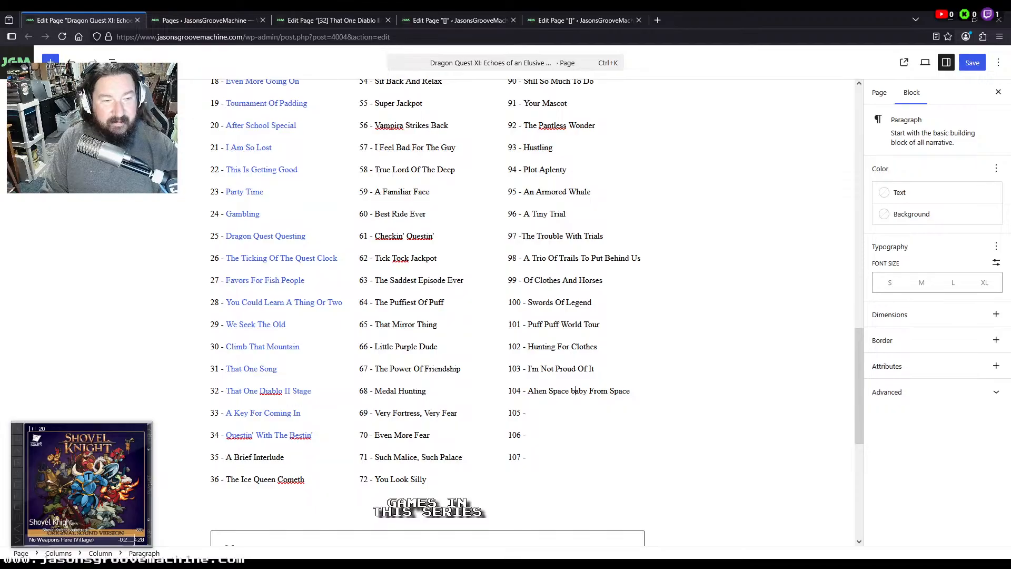
pyautogui.press('BackSpace')
pyautogui.write('B')
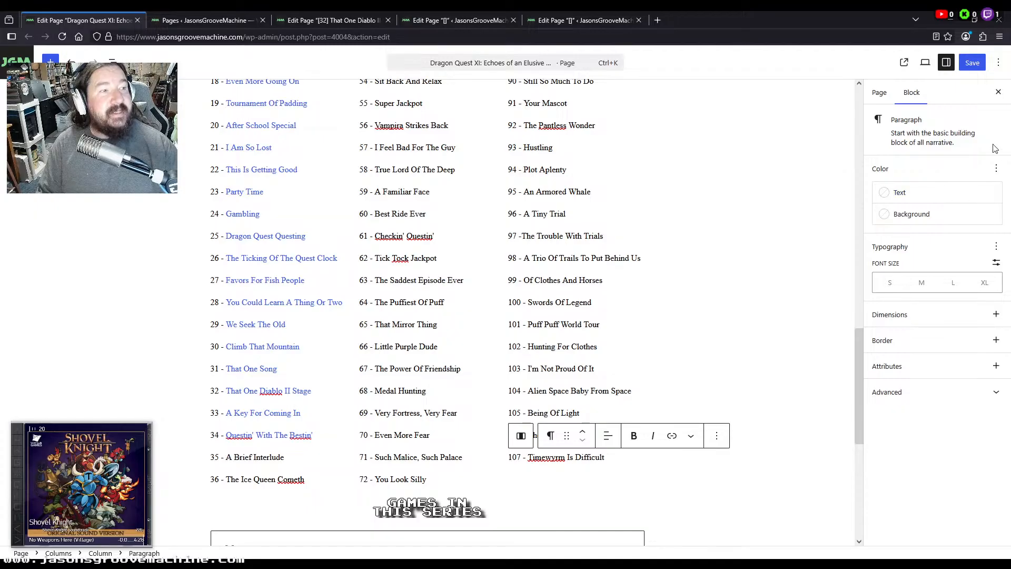
pyautogui.click(971, 64)
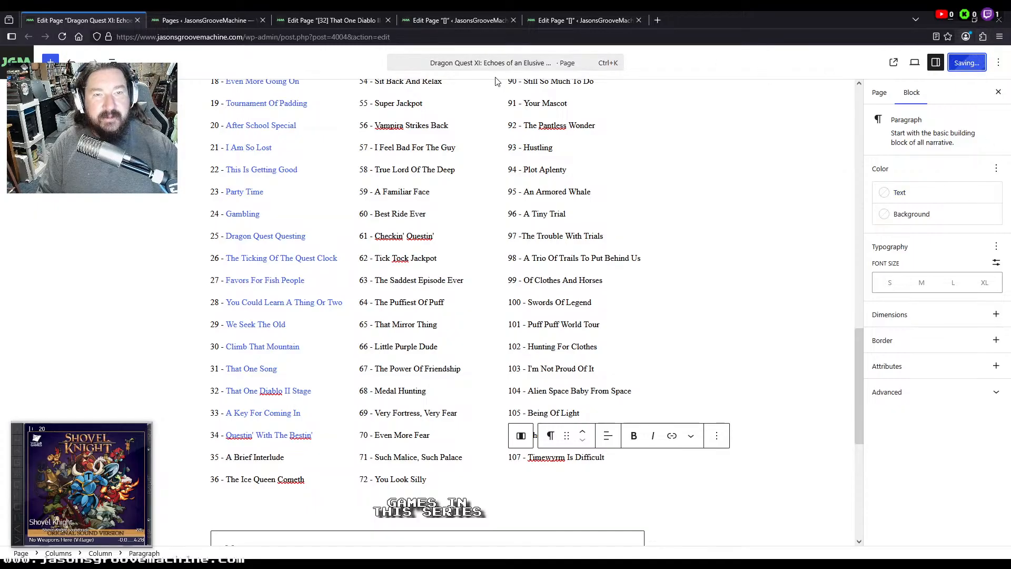
# Close the editors of the episode 32, 33 and 34 pages
pyautogui.click(345, 21)
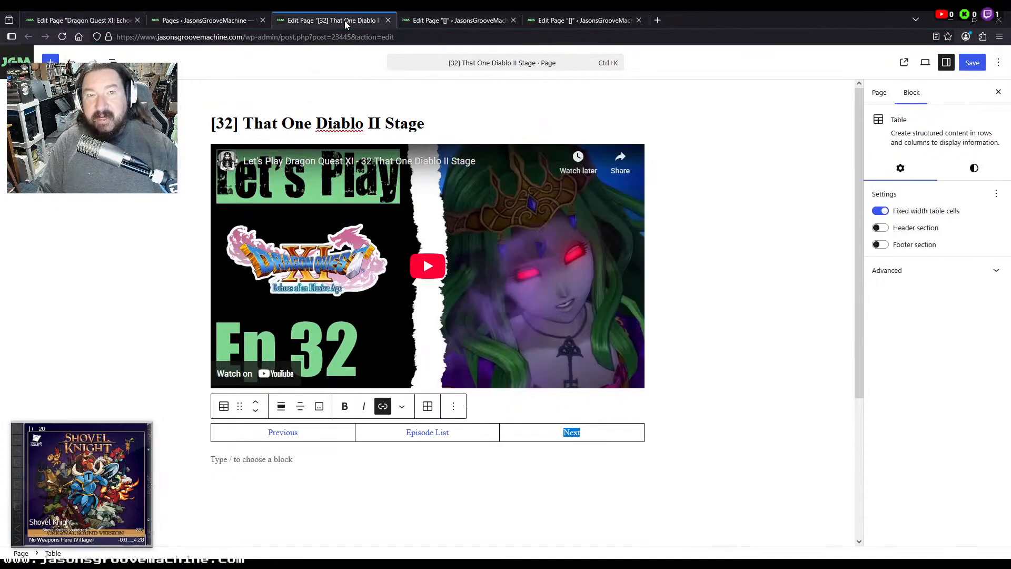
pyautogui.click(387, 20)
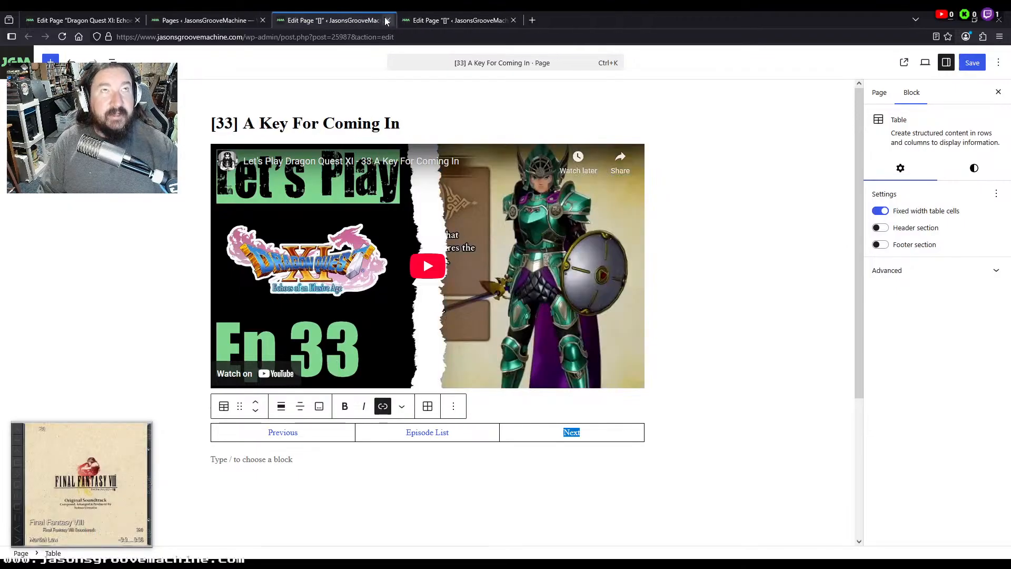
pyautogui.click(387, 20)
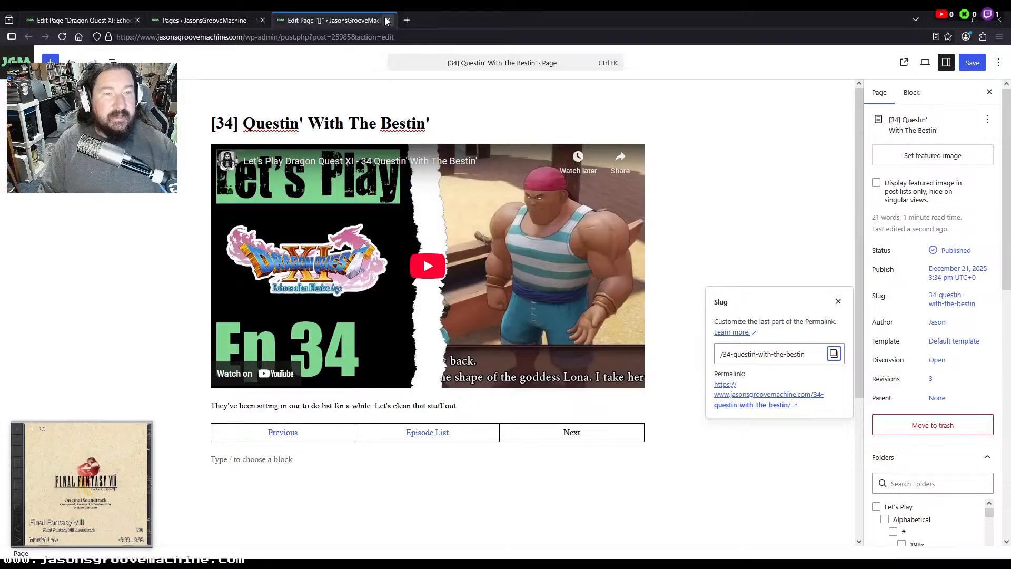
pyautogui.click(387, 20)
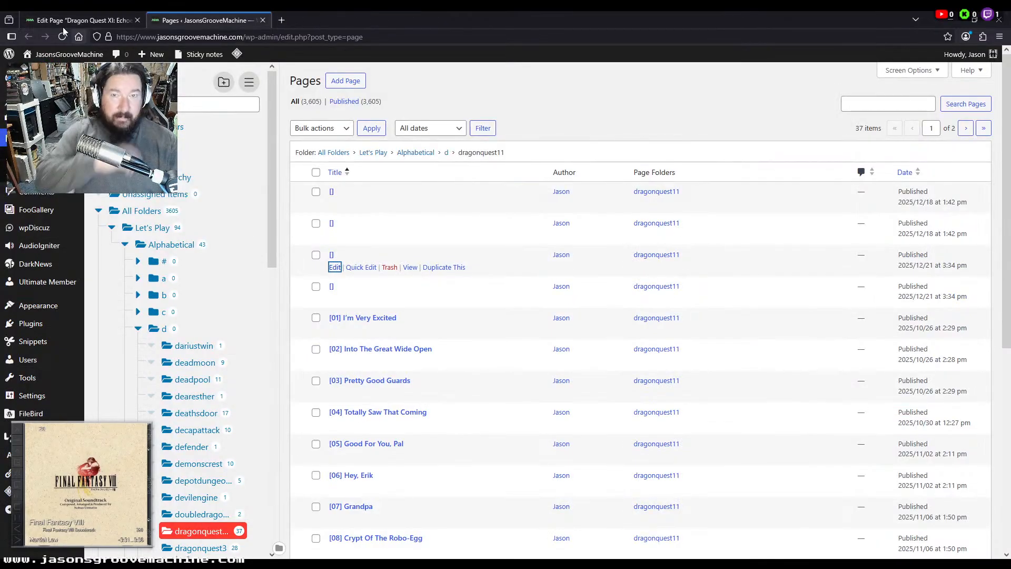
# Reload the dragonquest11 page list, keep the Dragon Quest XI editor open and move one untitled "[]" page to the trash
pyautogui.click(145, 23)
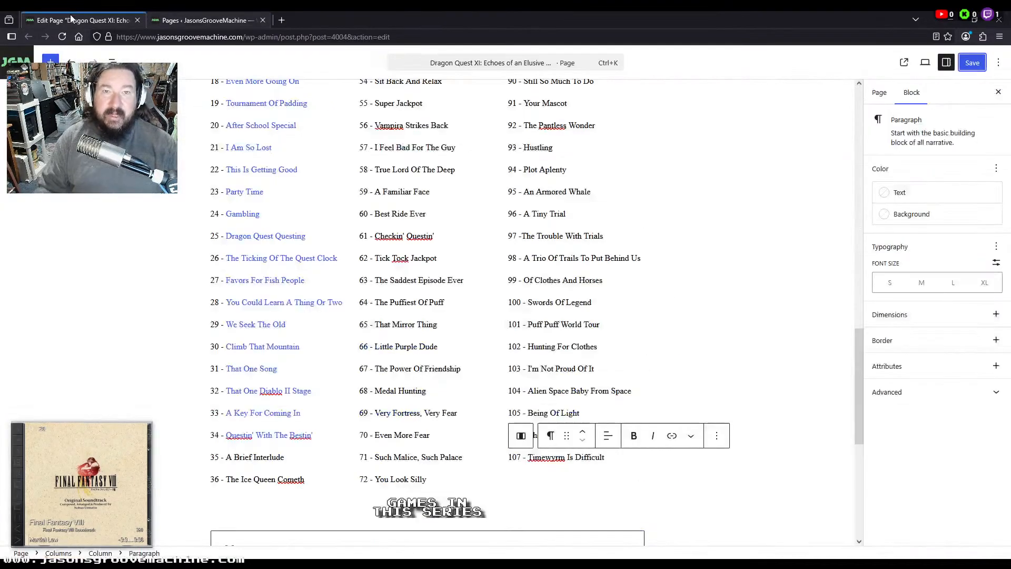
pyautogui.click(138, 21)
pyautogui.click(63, 36)
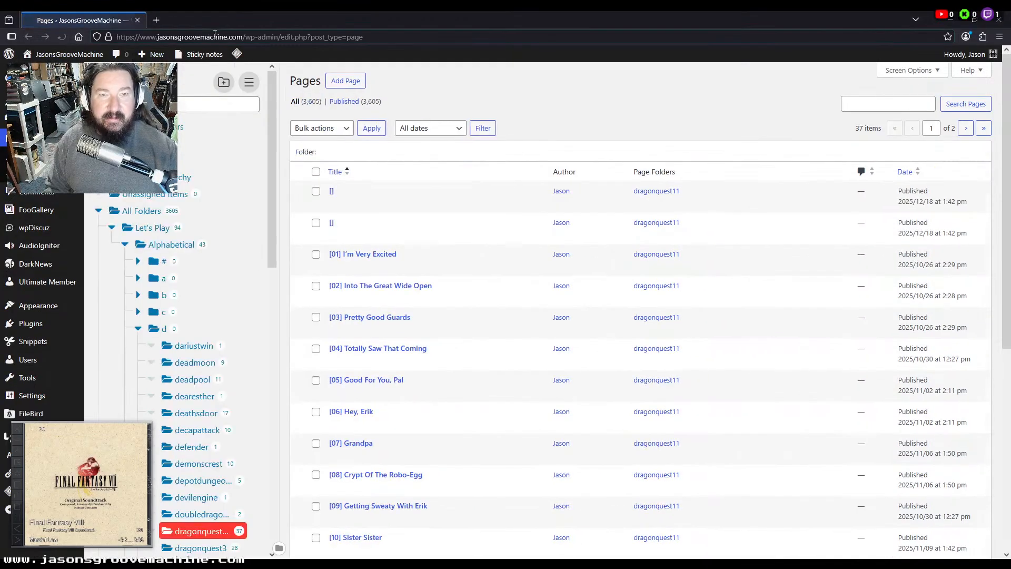
pyautogui.hotkey('ctrl', 'shift', 't')
pyautogui.click(204, 21)
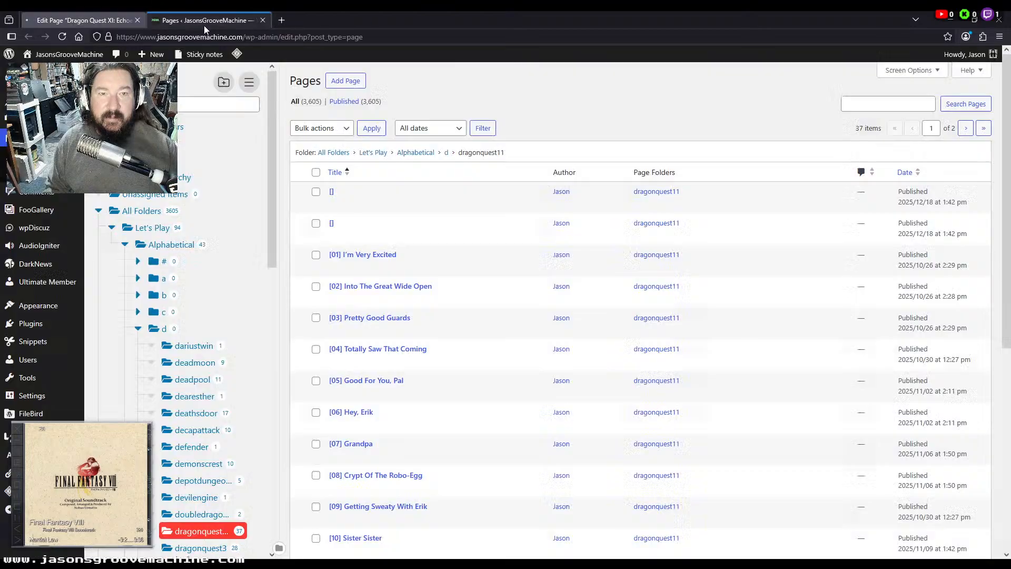
pyautogui.click(389, 237)
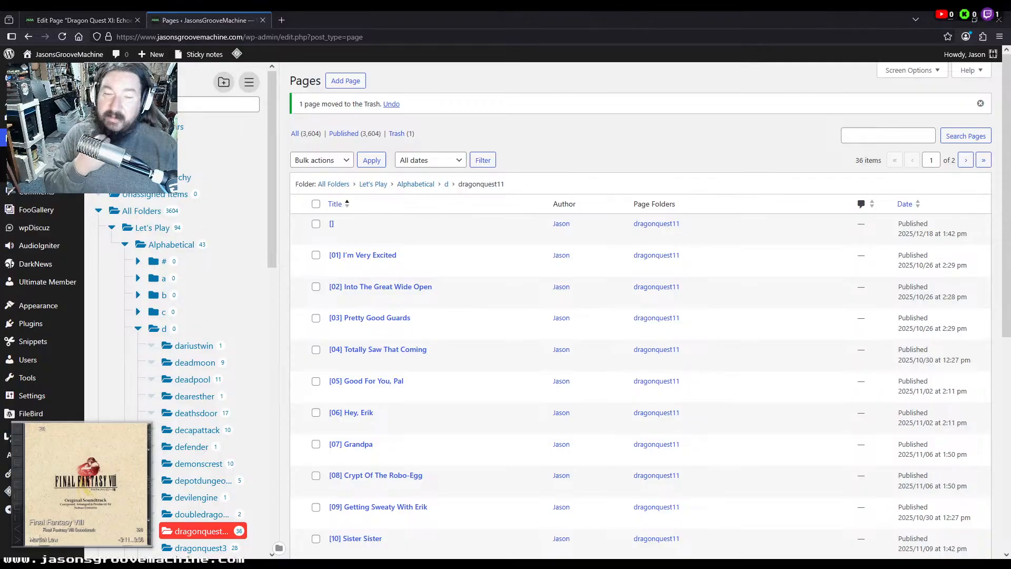
# Copy the permalink of the Dragon Quest XI: Echoes of an Elusive Age page and return to the page list
pyautogui.hotkey('ctrl', 'shift', 'Tab')
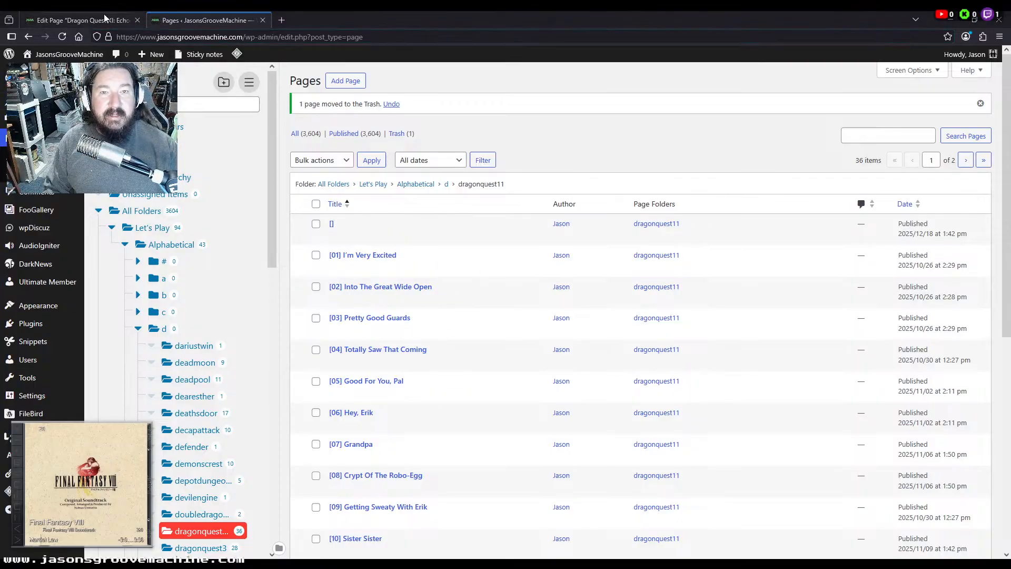
pyautogui.click(951, 304)
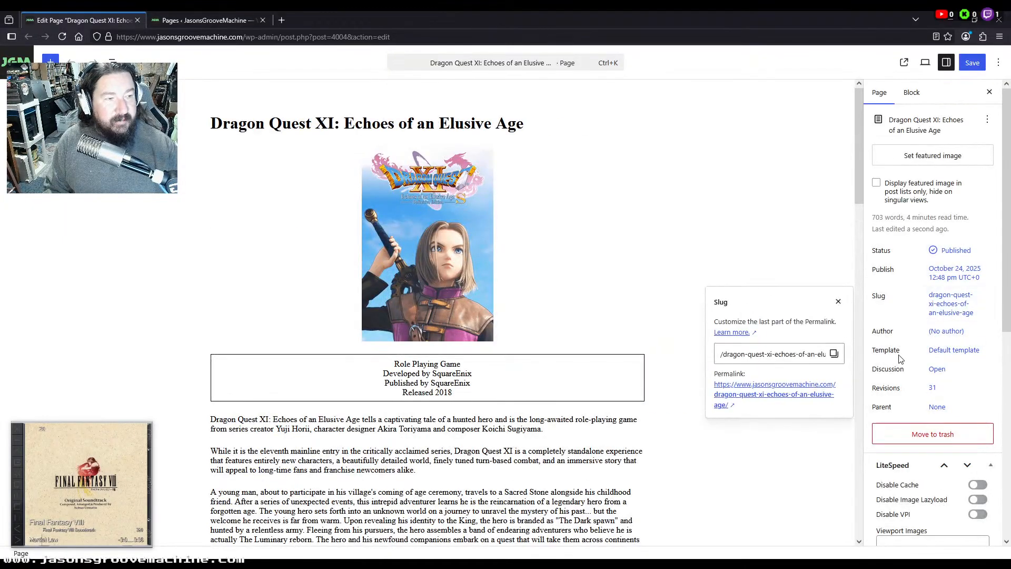
pyautogui.click(178, 22)
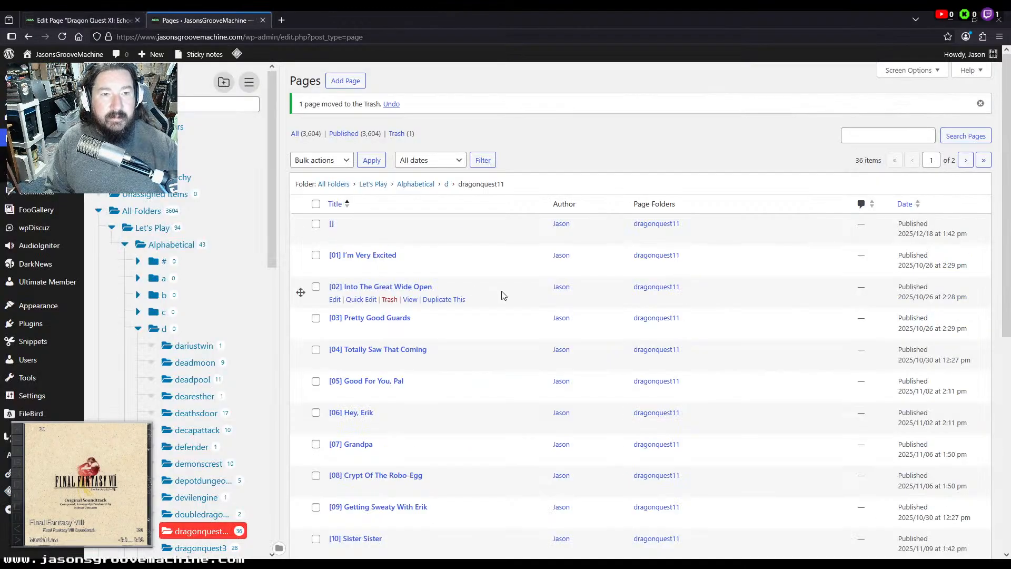
# Open the remaining untitled "[]" page, link its "Episode List" cell to the Dragon Quest XI permalink and save it
pyautogui.click(335, 236)
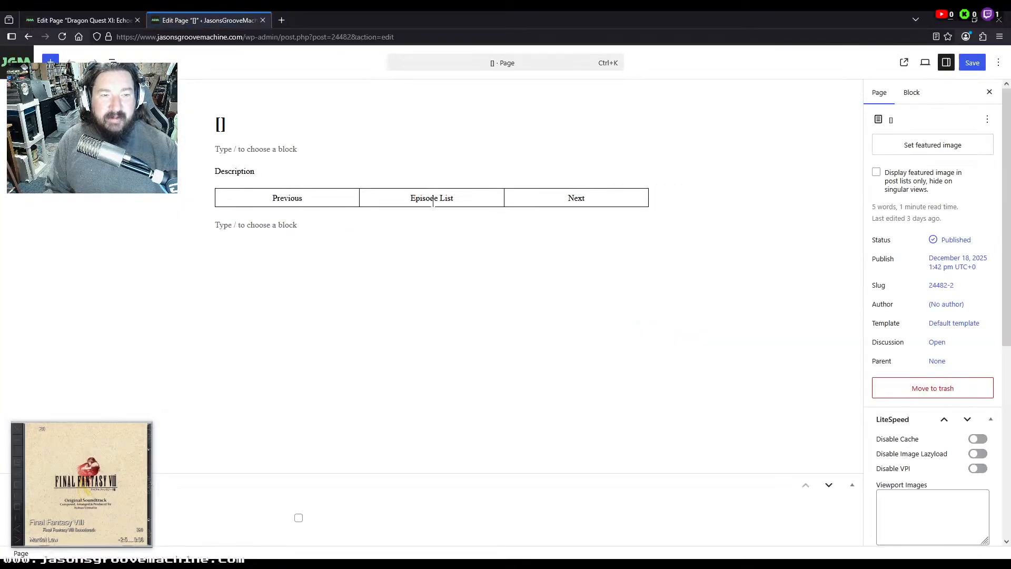
pyautogui.click(428, 199)
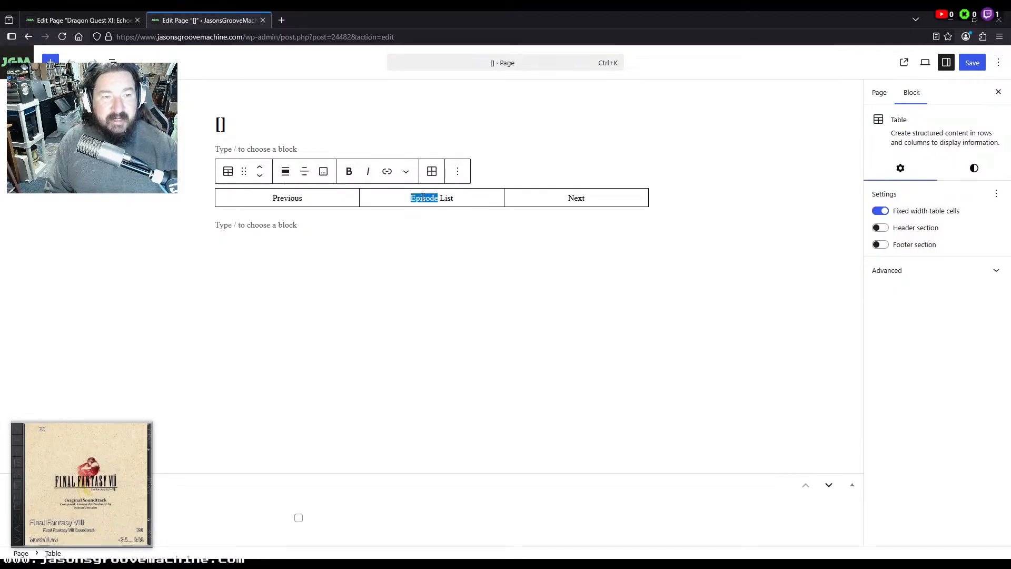
pyautogui.tripleClick(422, 201)
pyautogui.hotkey('ctrl', 'v')
pyautogui.click(696, 241)
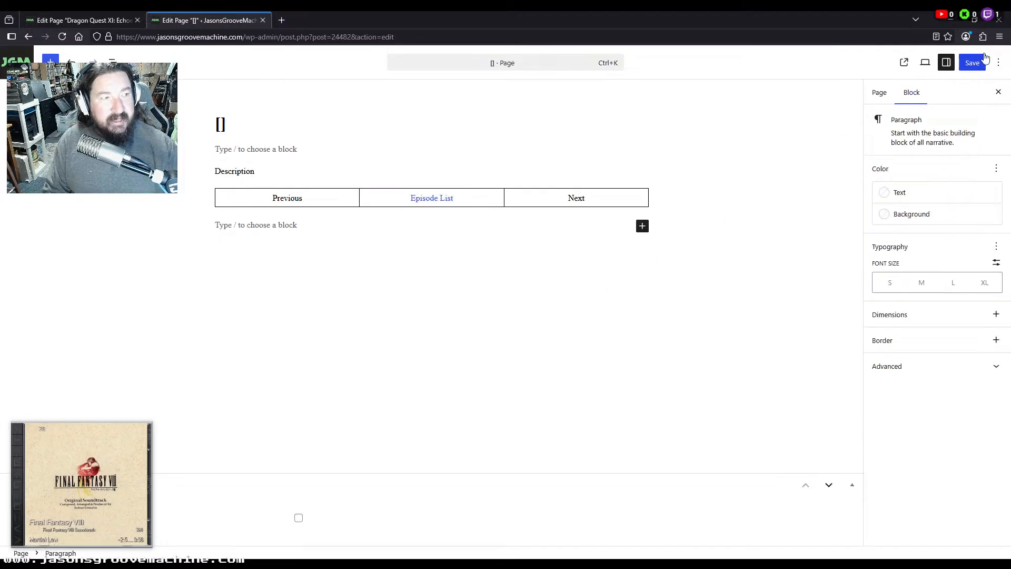
pyautogui.hotkey('ctrl', 's')
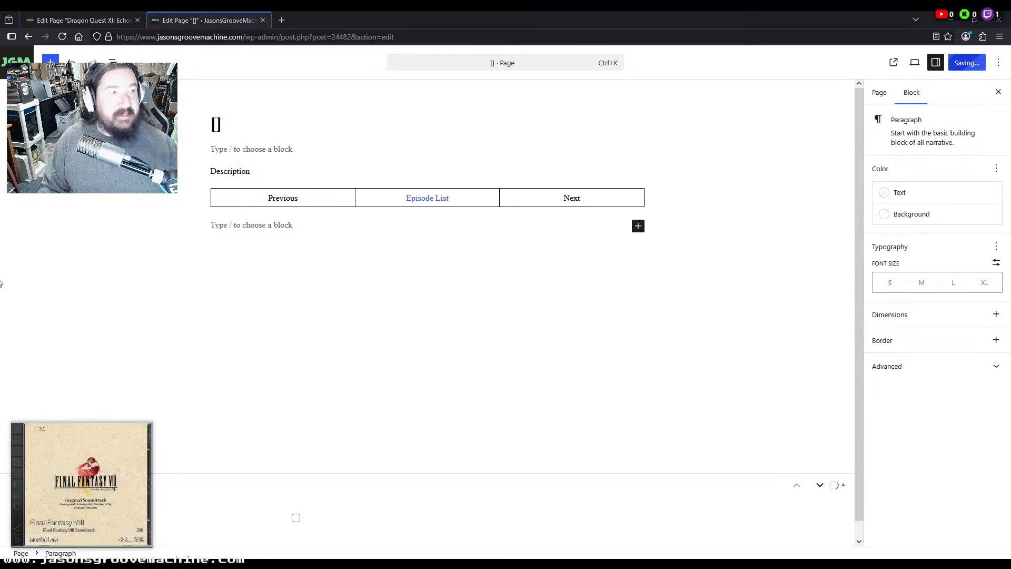
# Close the Dragon Quest XI editor and return from the untitled page to the dragonquest11 page list
pyautogui.click(115, 20)
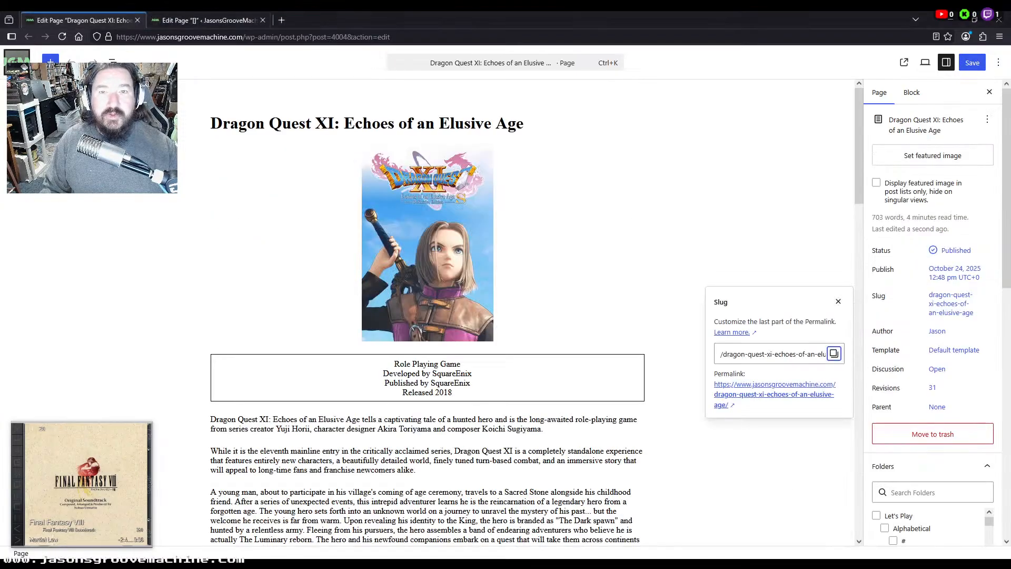
pyautogui.click(214, 23)
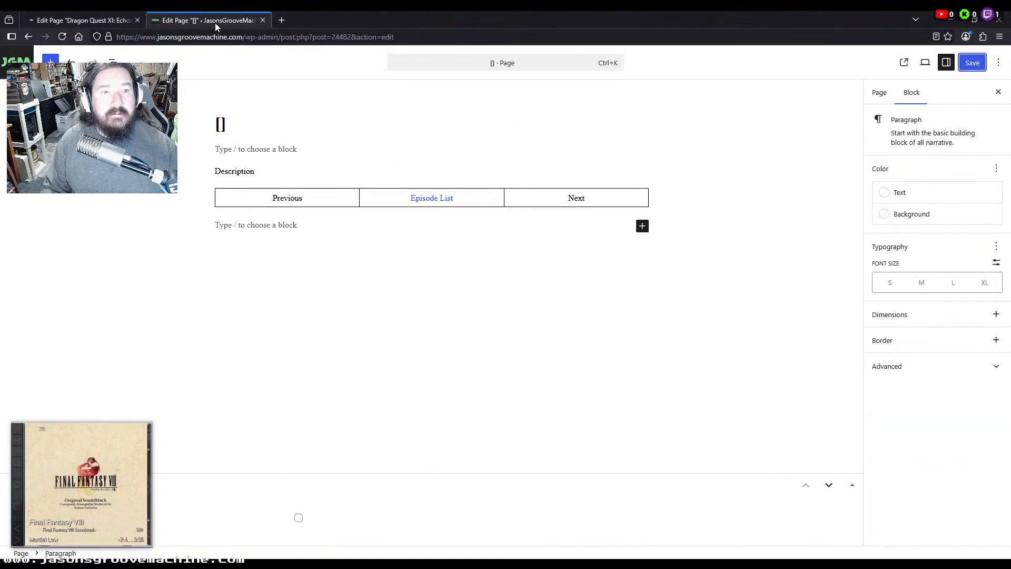
pyautogui.click(263, 21)
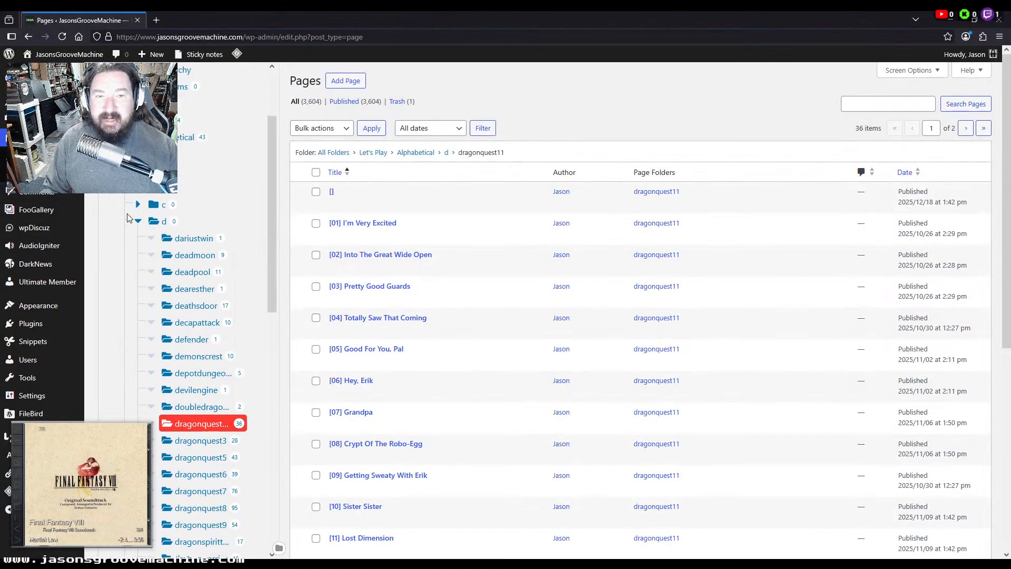
# Collapse the d folder and expand the o folder in the page folder tree
pyautogui.click(138, 221)
pyautogui.scroll(-3, 140, 227)
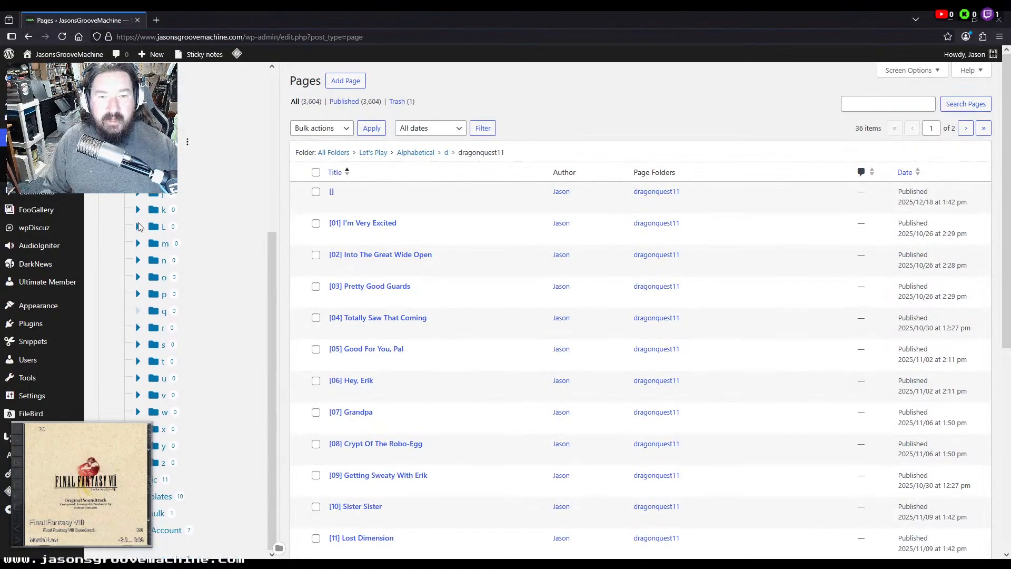
pyautogui.click(138, 277)
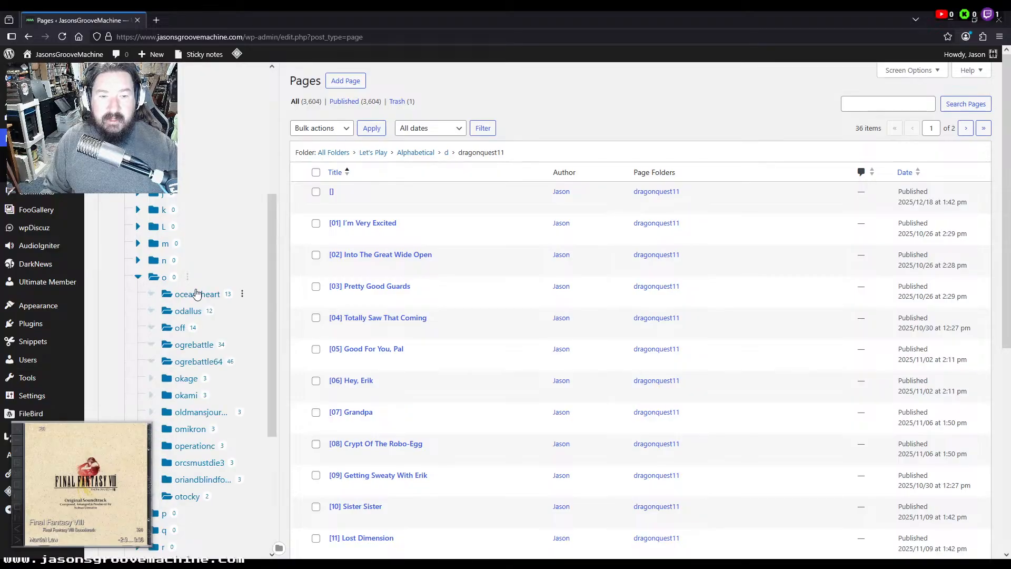
pyautogui.scroll(-2, 197, 294)
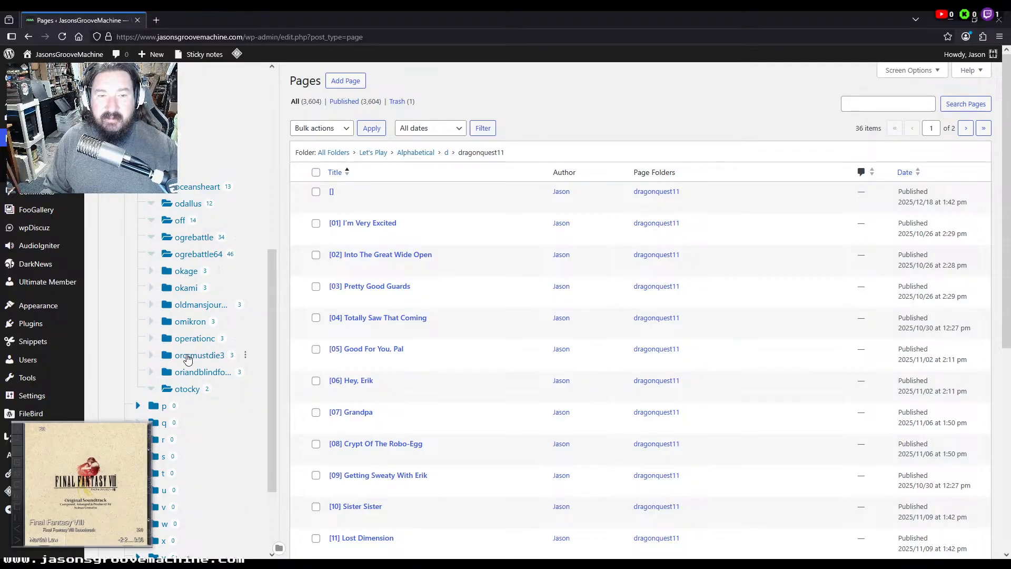
# Look through the game folders under p, r and s, and return to the folders under o
pyautogui.click(139, 407)
pyautogui.scroll(-3, 256, 392)
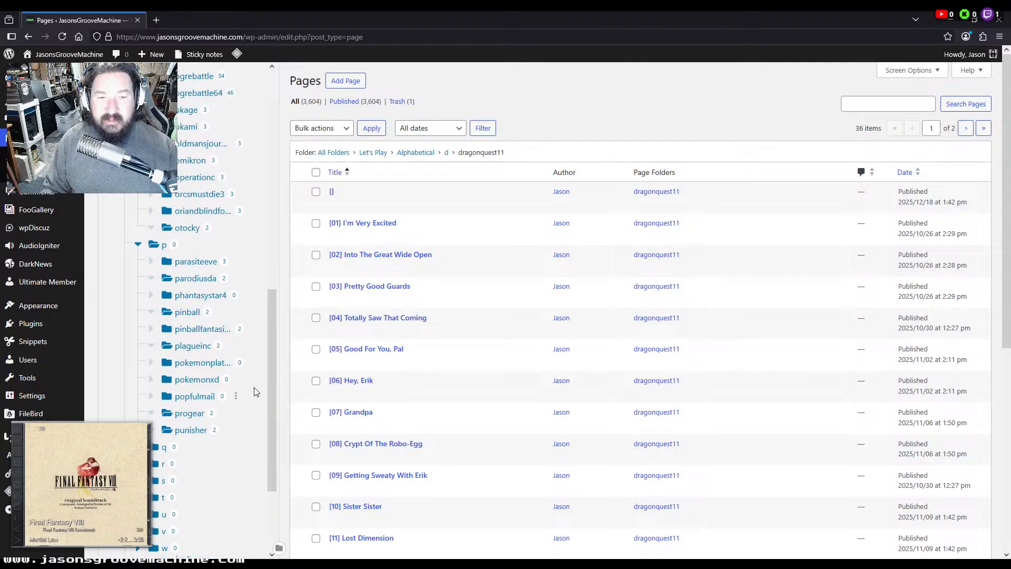
pyautogui.click(139, 244)
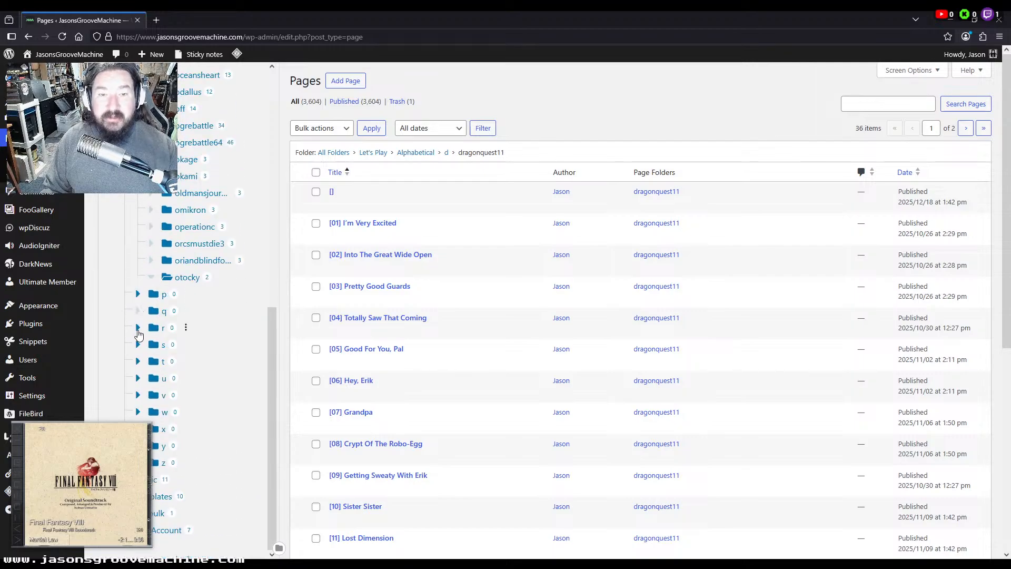
pyautogui.click(138, 328)
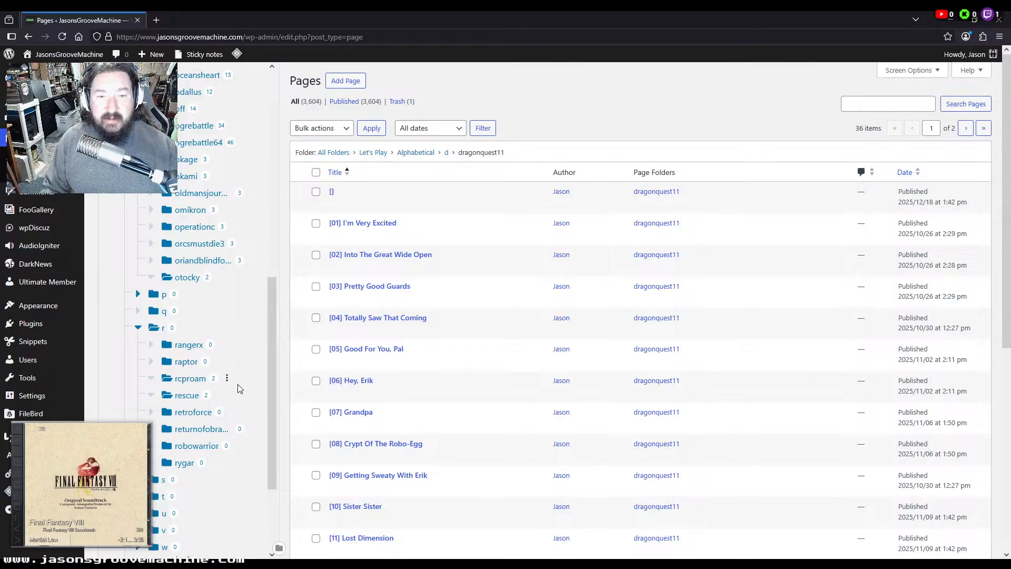
pyautogui.click(138, 328)
pyautogui.click(139, 345)
pyautogui.scroll(-3, 249, 363)
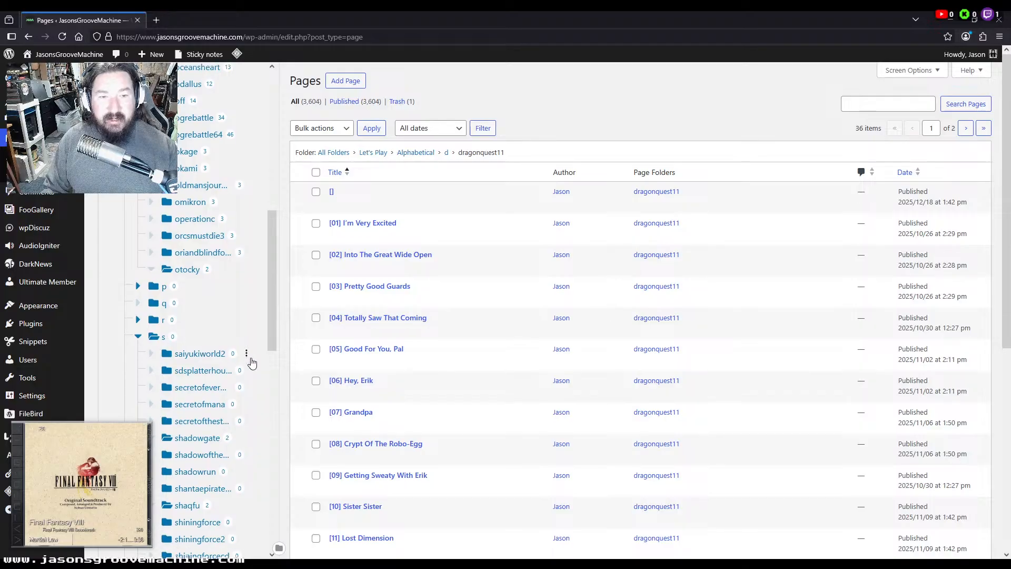
pyautogui.scroll(-1, 232, 315)
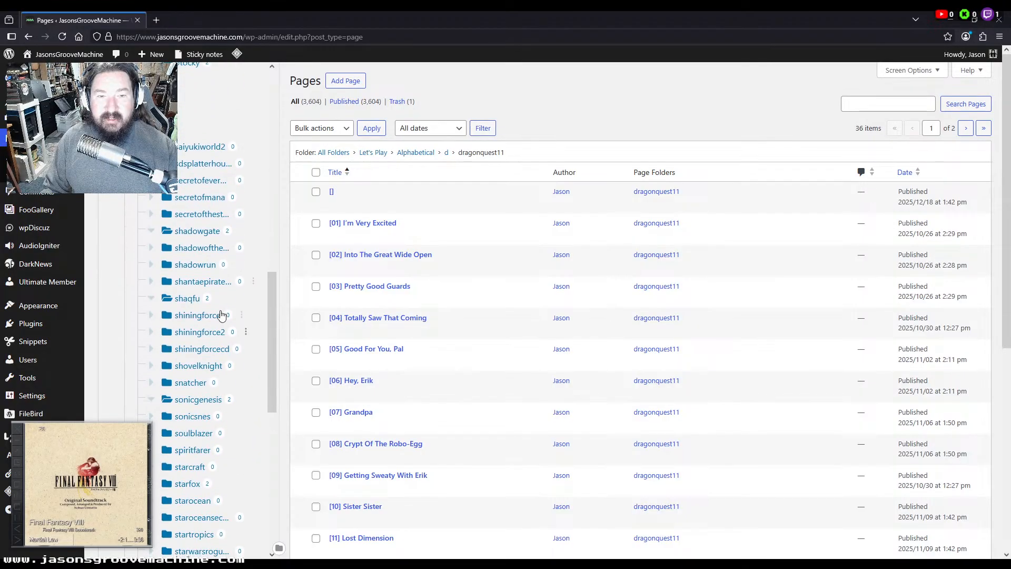
pyautogui.scroll(-1, 238, 327)
pyautogui.scroll(-2, 240, 358)
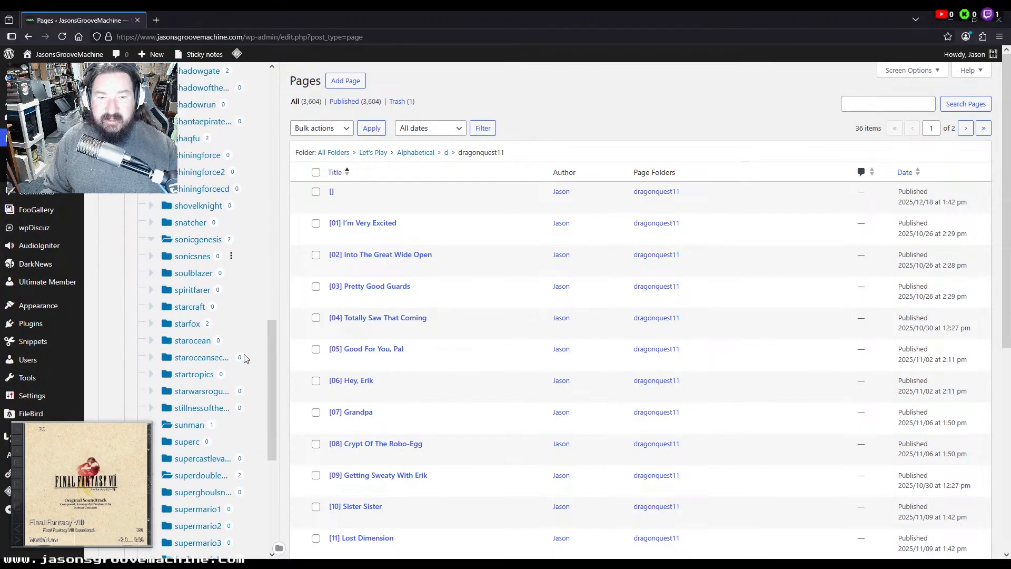
pyautogui.scroll(-1, 245, 342)
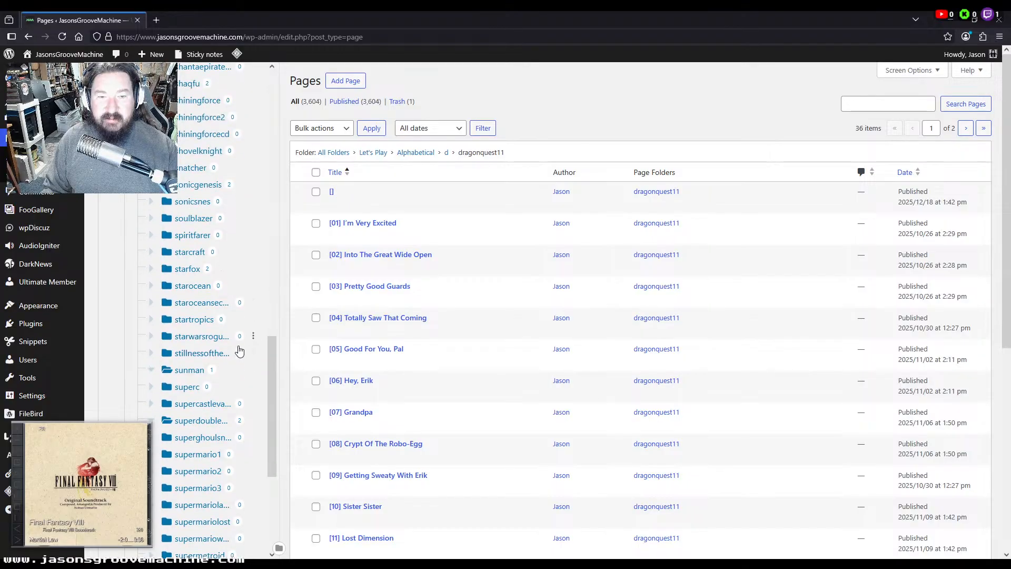
pyautogui.scroll(-1, 190, 372)
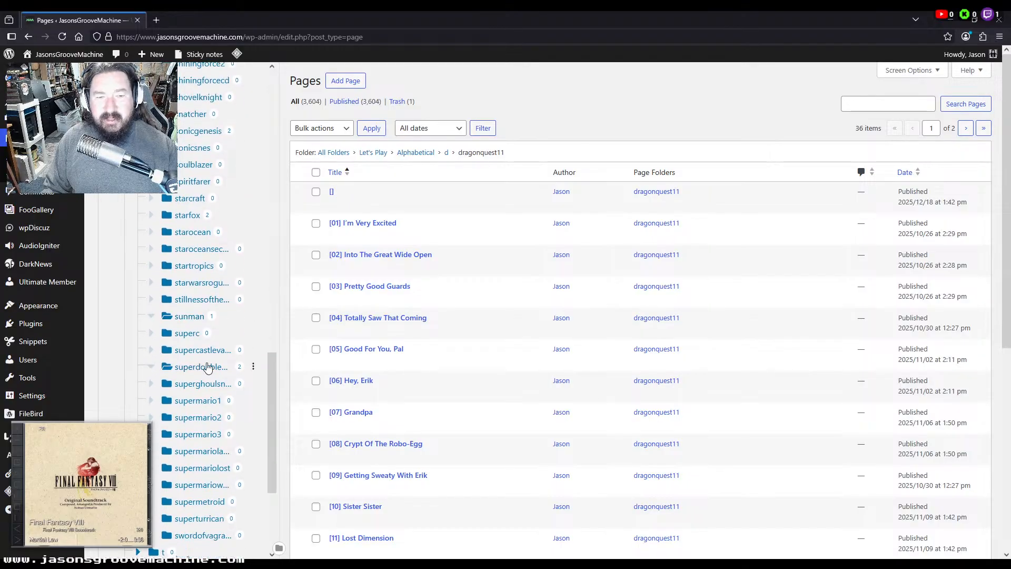
pyautogui.scroll(5, 235, 364)
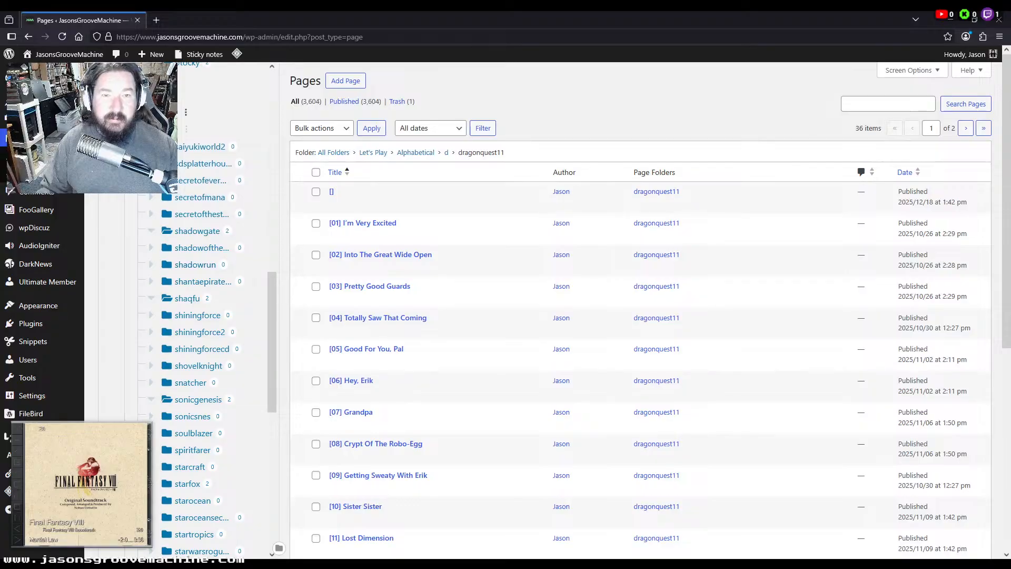
pyautogui.click(138, 130)
pyautogui.scroll(2, 177, 209)
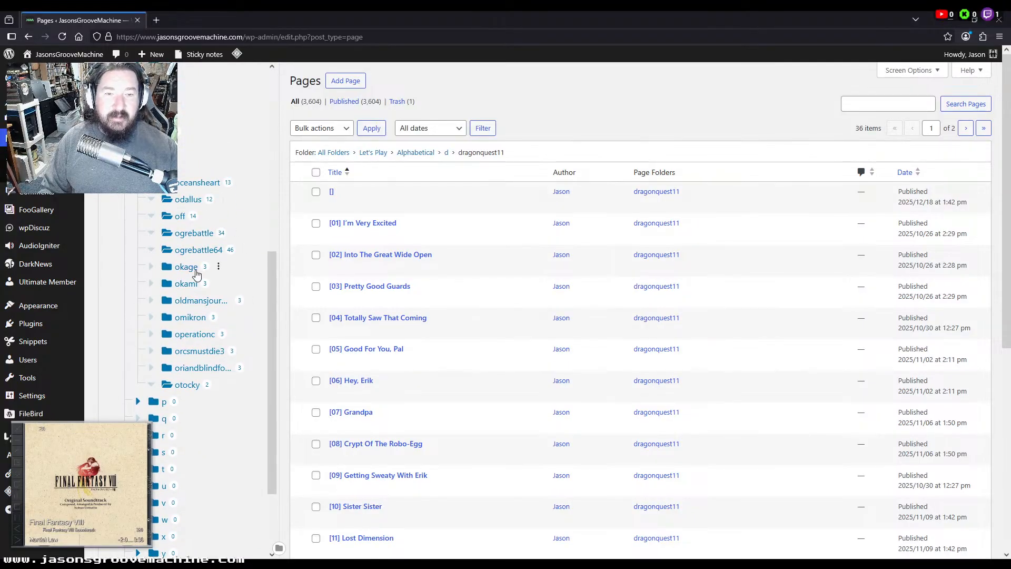
# Show the okage folder and open its [Review], [Game Title] and [Full Playlist] pages for editing in separate tabs
pyautogui.click(187, 268)
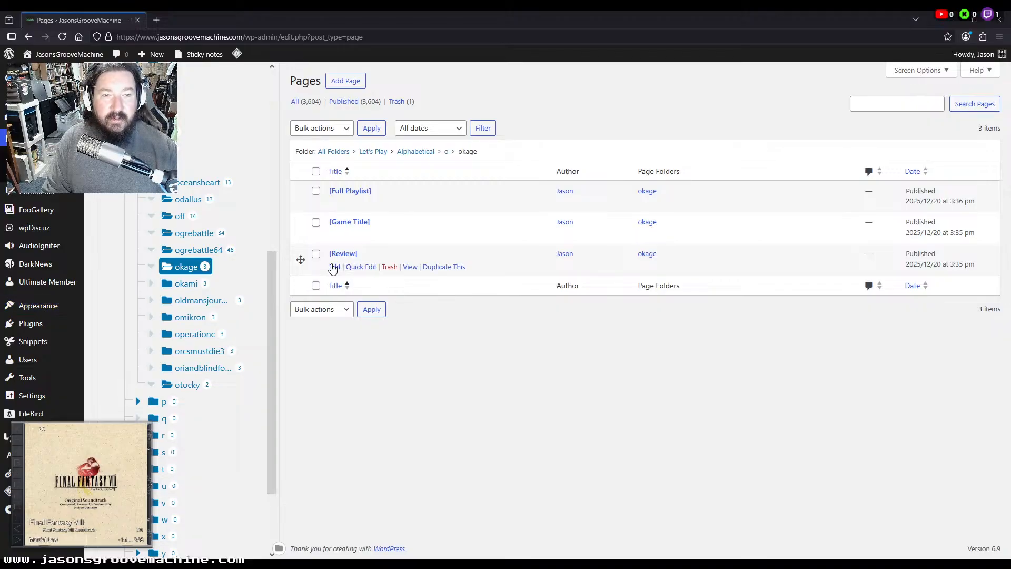
pyautogui.middleClick(334, 267)
pyautogui.middleClick(334, 235)
pyautogui.middleClick(334, 203)
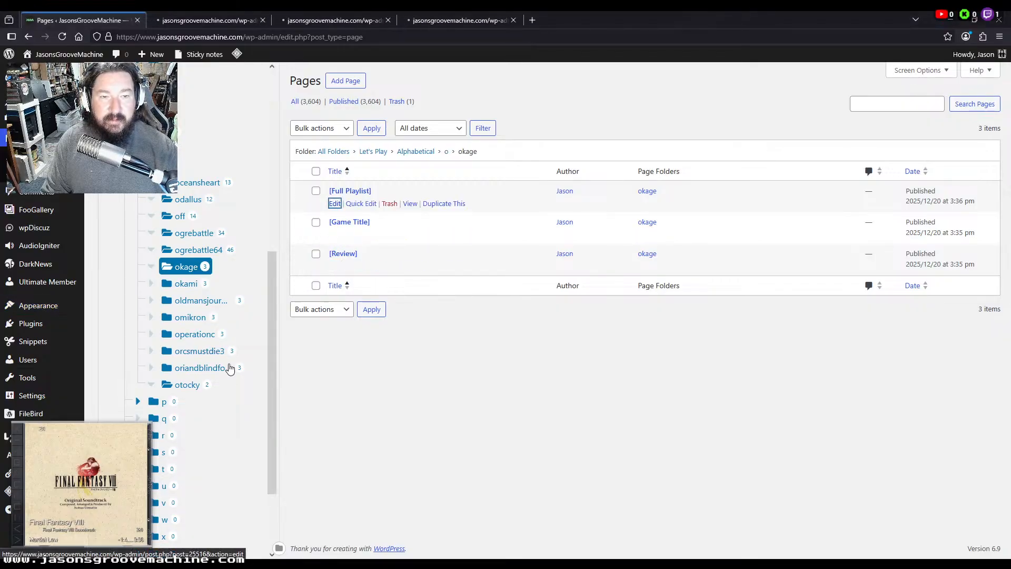
# Open the {title} template page from the bulk folder for editing
pyautogui.scroll(-2, 226, 363)
pyautogui.click(159, 515)
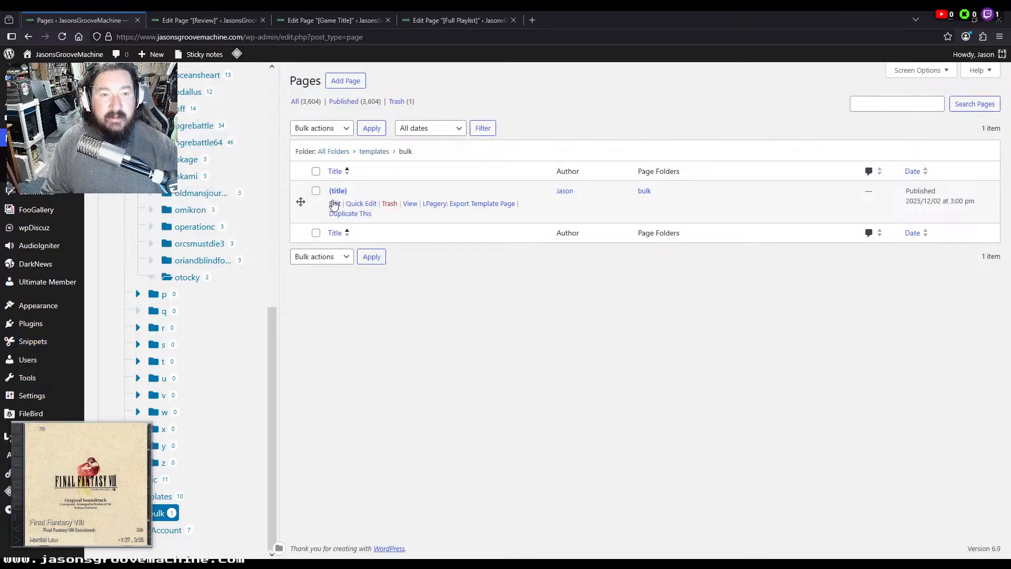
pyautogui.click(335, 203)
# Retitle okage's [Review] page as "Okage: Shadow King Review" and save it
pyautogui.click(180, 15)
pyautogui.click(366, 113)
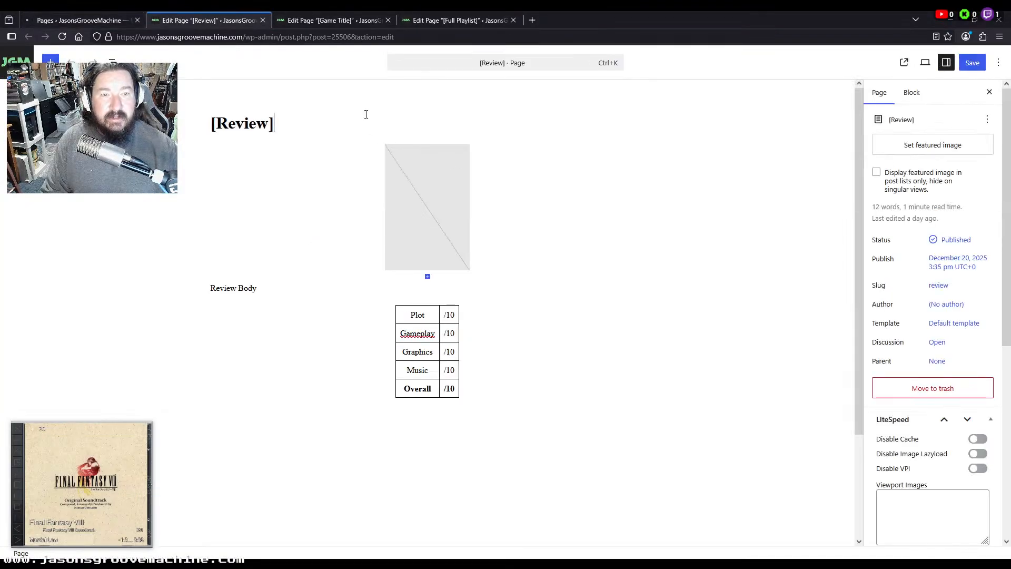
pyautogui.press('Home')
pyautogui.press('Delete')
pyautogui.write('Okage: Shadow King')
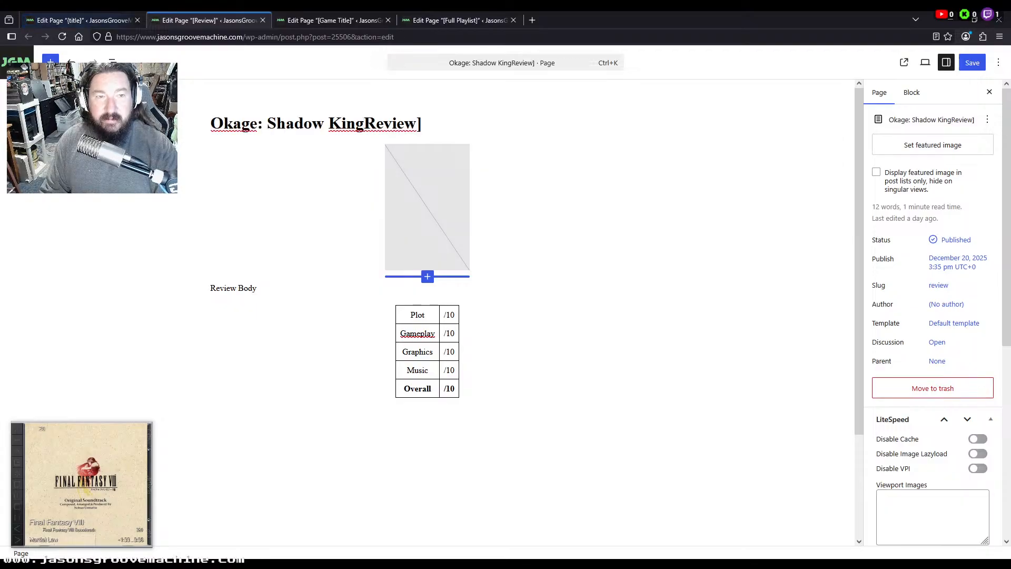
pyautogui.press('End')
pyautogui.press('BackSpace')
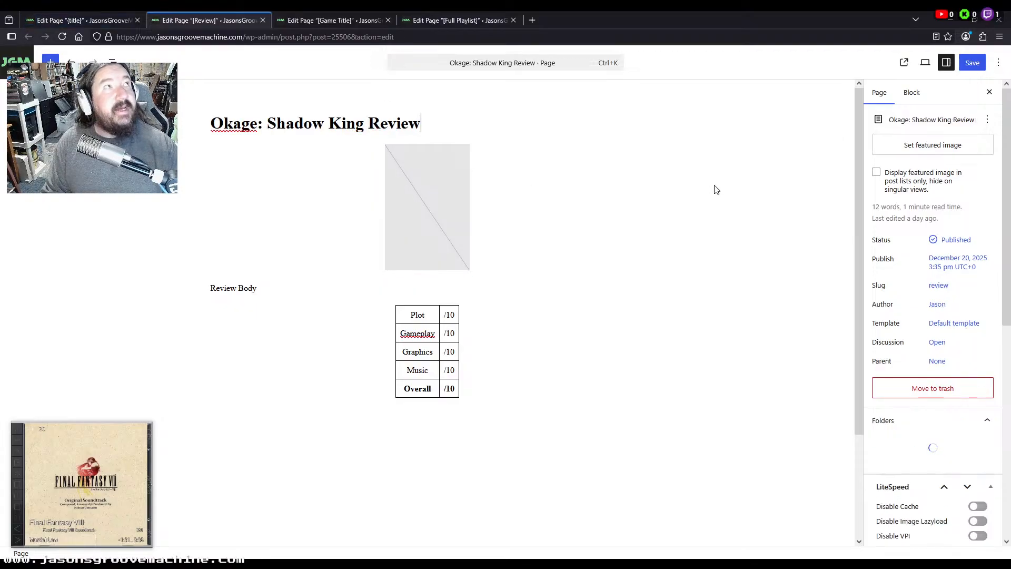
pyautogui.hotkey('ctrl', 's')
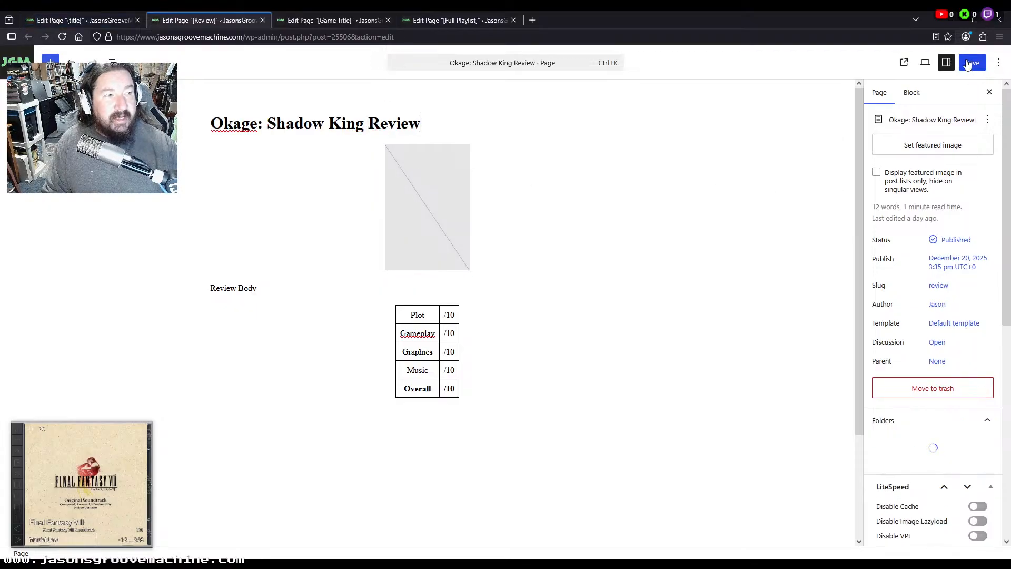
# Retitle okage's [Game Title] page as "Okage: Shadow King" and save it
pyautogui.click(311, 20)
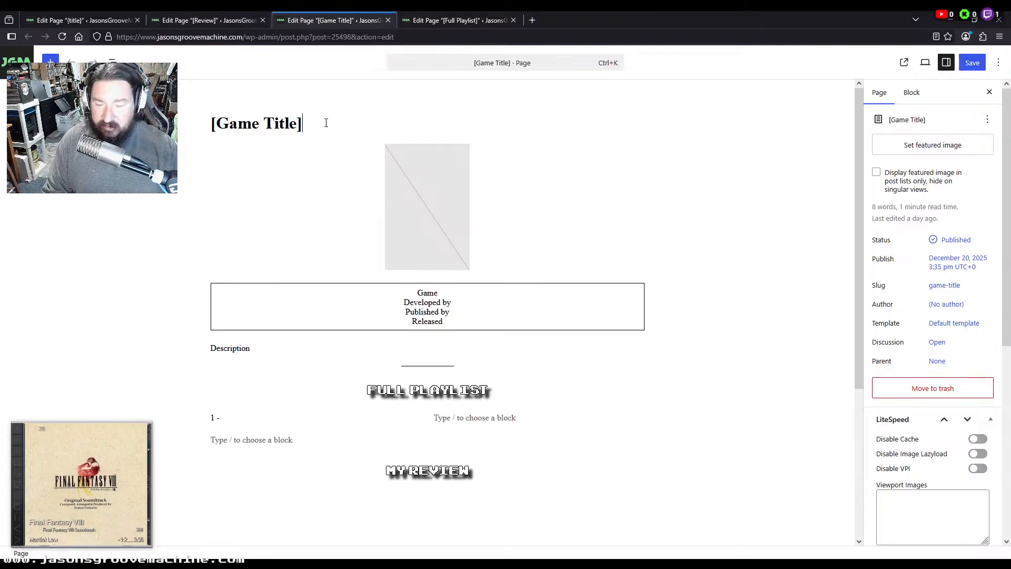
pyautogui.tripleClick(326, 123)
pyautogui.write('Okage: Shadow King')
pyautogui.click(972, 63)
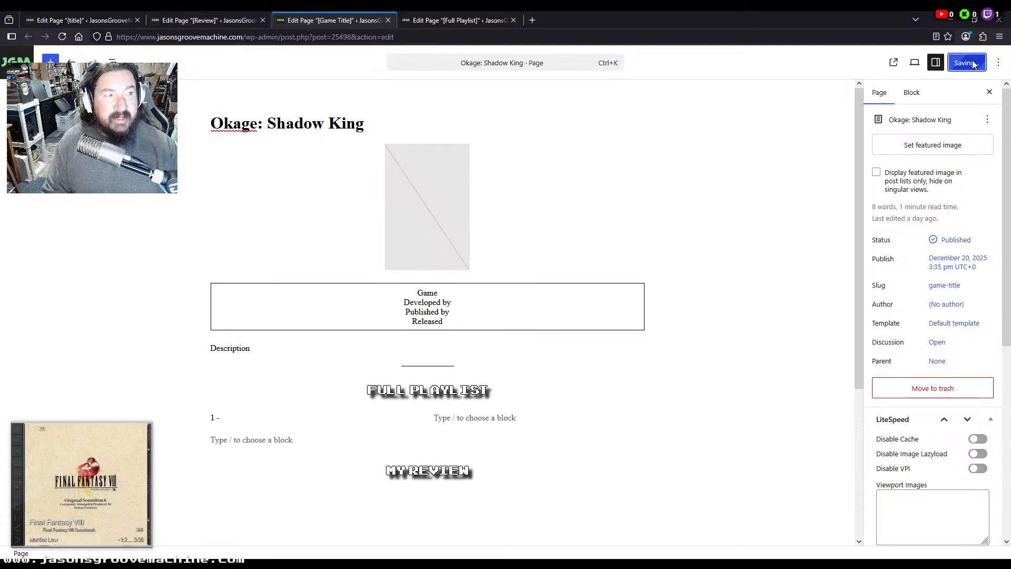
# Retitle the [Full Playlist] page as "Full Playlist - Okage: Shadow King" and embed the copied Okage YouTube playlist above the table
pyautogui.click(474, 20)
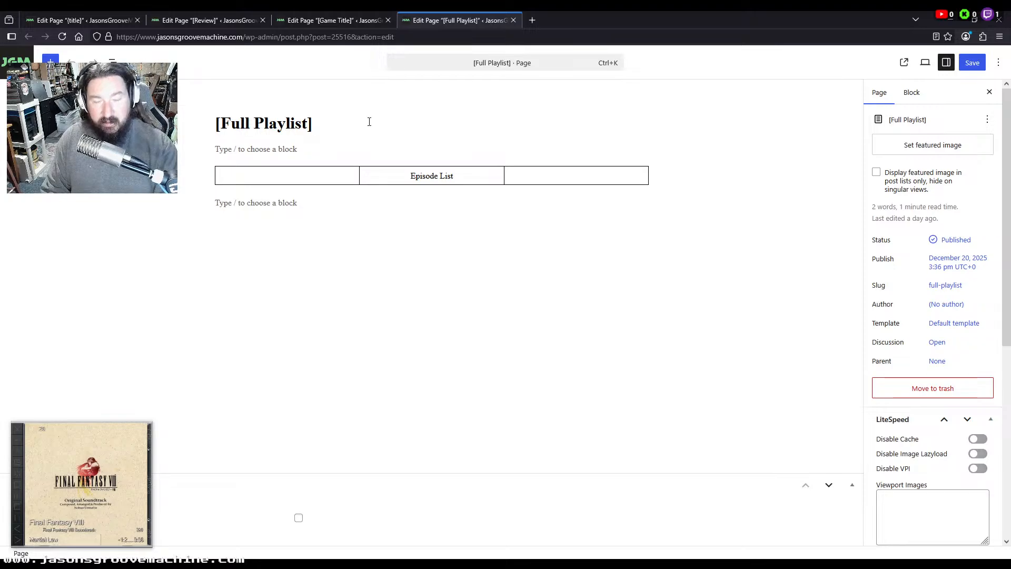
pyautogui.press('Home')
pyautogui.press('Delete')
pyautogui.press('End')
pyautogui.press('BackSpace')
pyautogui.write('-')
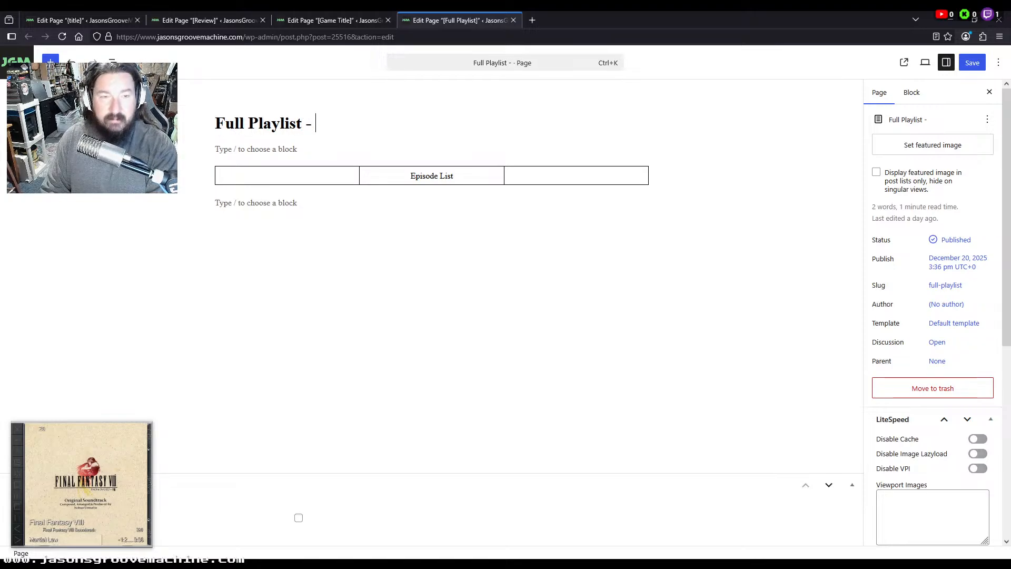
pyautogui.write('Okage: Shadow King')
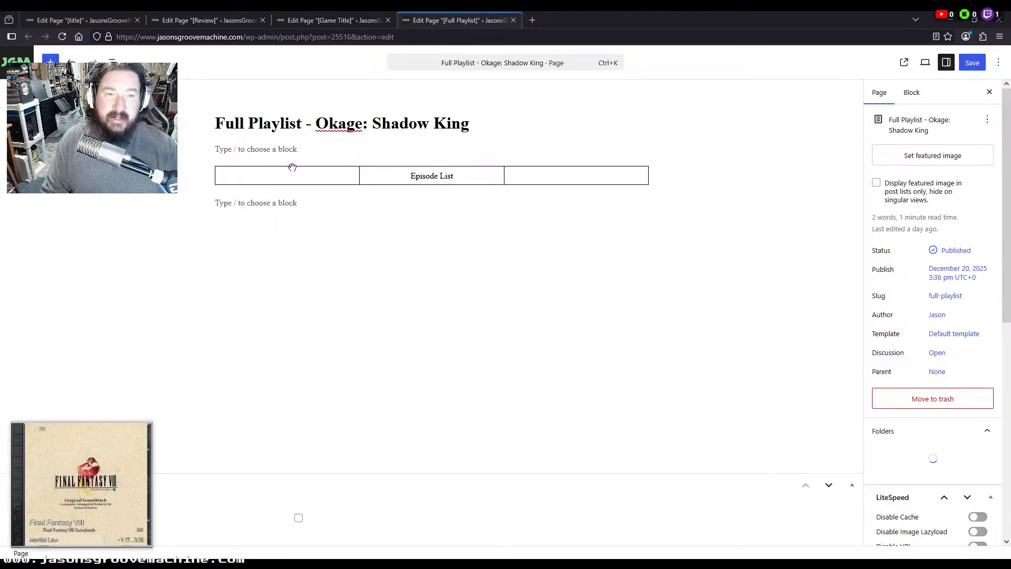
pyautogui.click(270, 151)
pyautogui.hotkey('ctrl', 'v')
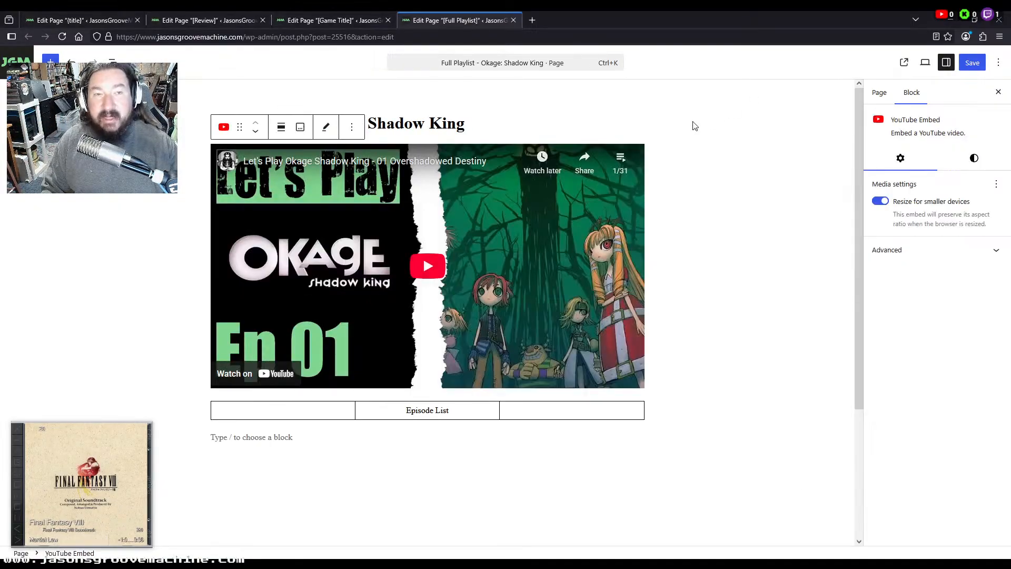
# Copy the Okage: Shadow King page's permalink and link the "Episode List" cell on the Full Playlist page to it
pyautogui.click(328, 19)
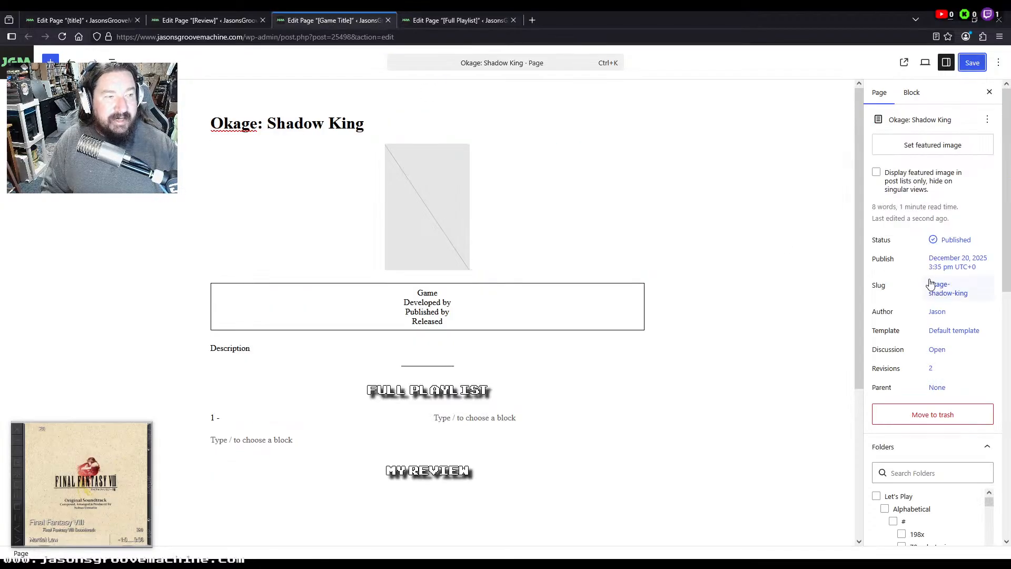
pyautogui.click(943, 293)
pyautogui.click(835, 343)
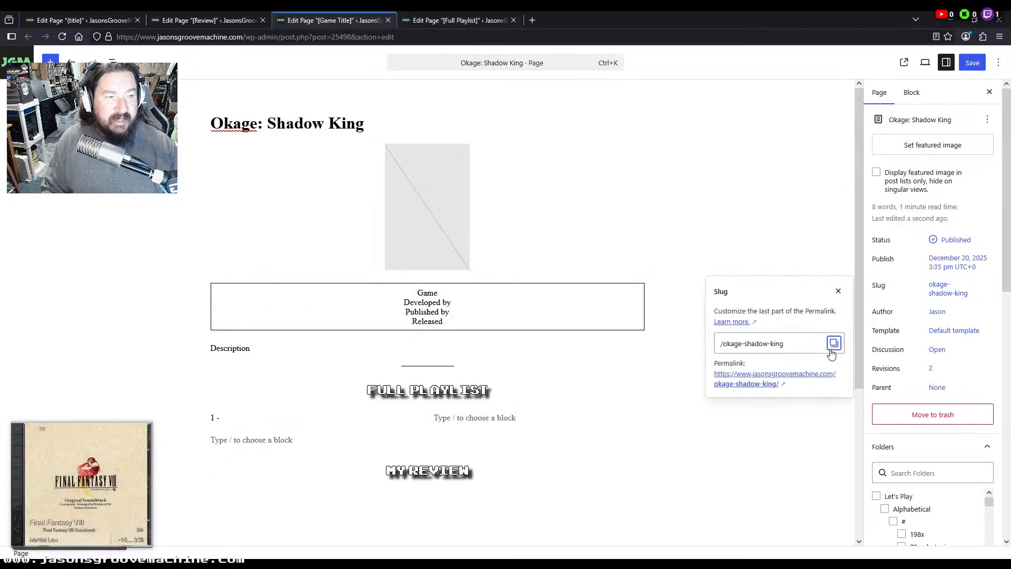
pyautogui.click(458, 20)
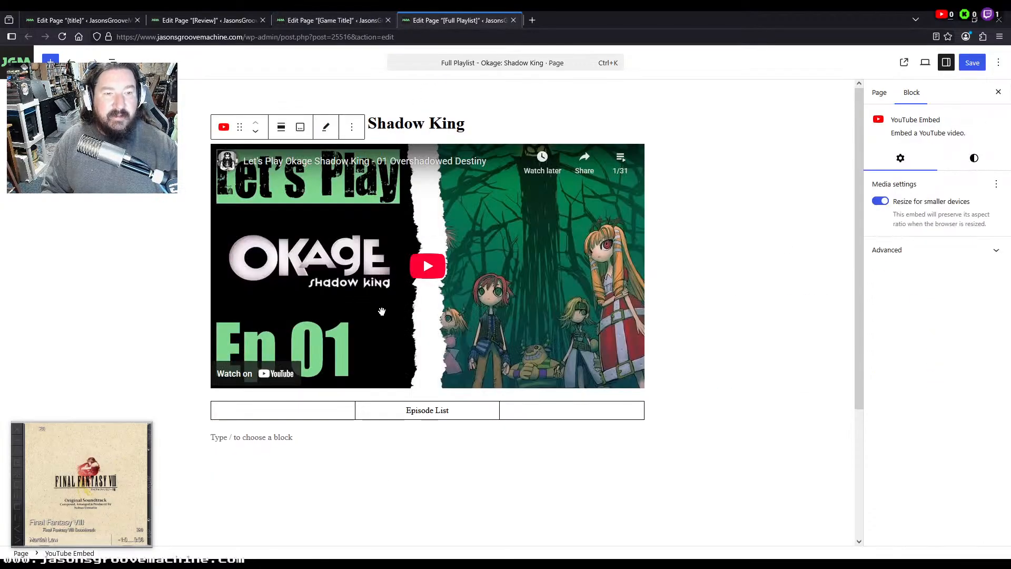
pyautogui.tripleClick(427, 411)
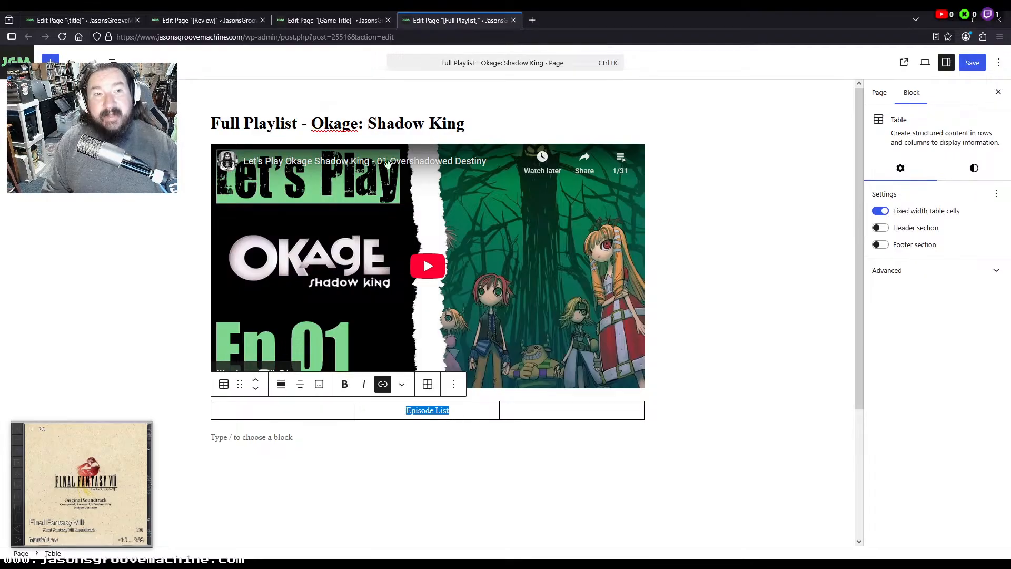
# Change the "Episode List" link on the {title} template page to the Okage: Shadow King permalink and save the template
pyautogui.click(344, 21)
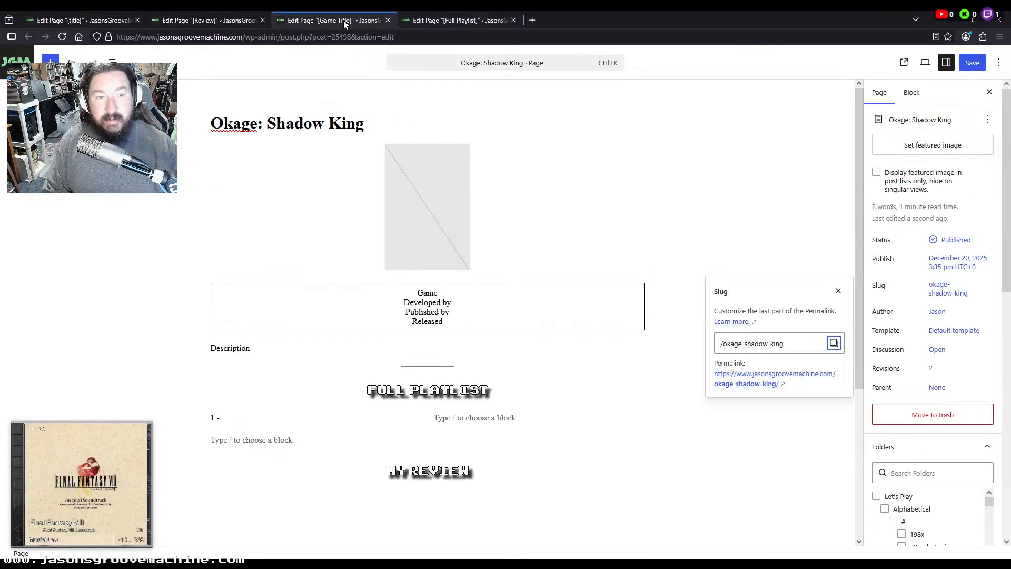
pyautogui.click(223, 24)
pyautogui.click(124, 21)
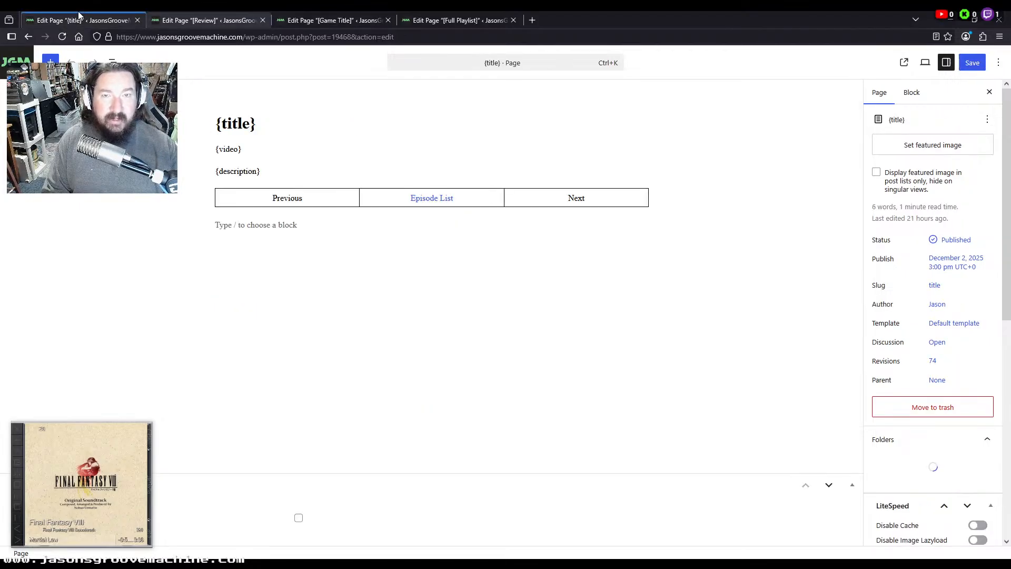
pyautogui.tripleClick(432, 199)
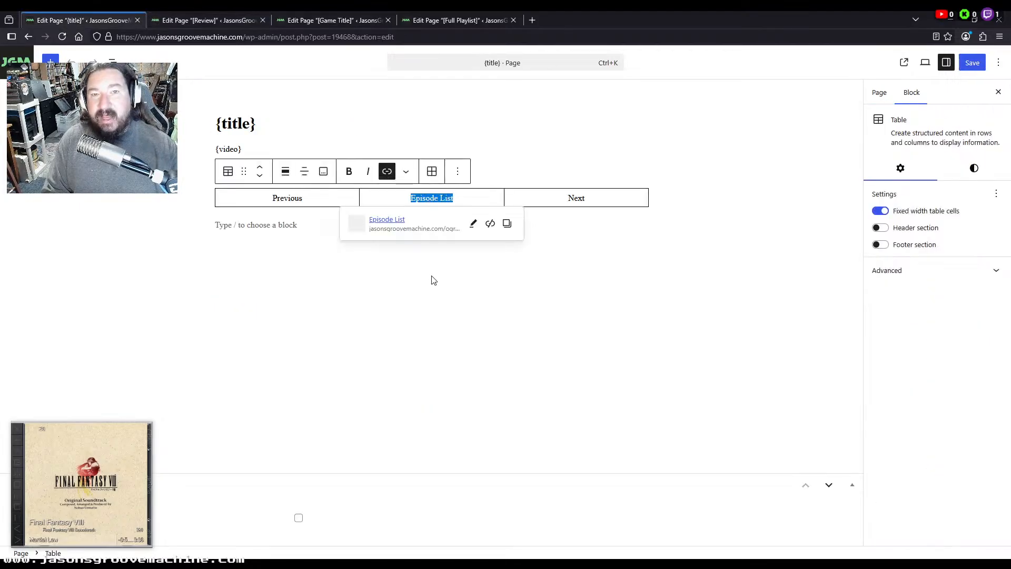
pyautogui.click(973, 66)
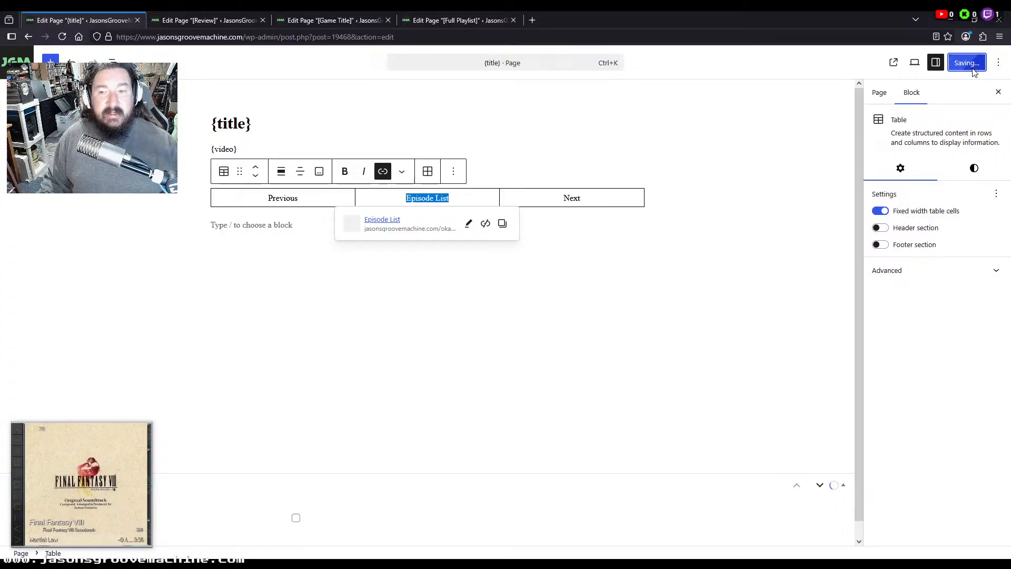
# Close the Okage review page and fill the Okage: Shadow King page's image placeholder with okage-box-art.png, using the copied permalink as its custom URL
pyautogui.click(212, 23)
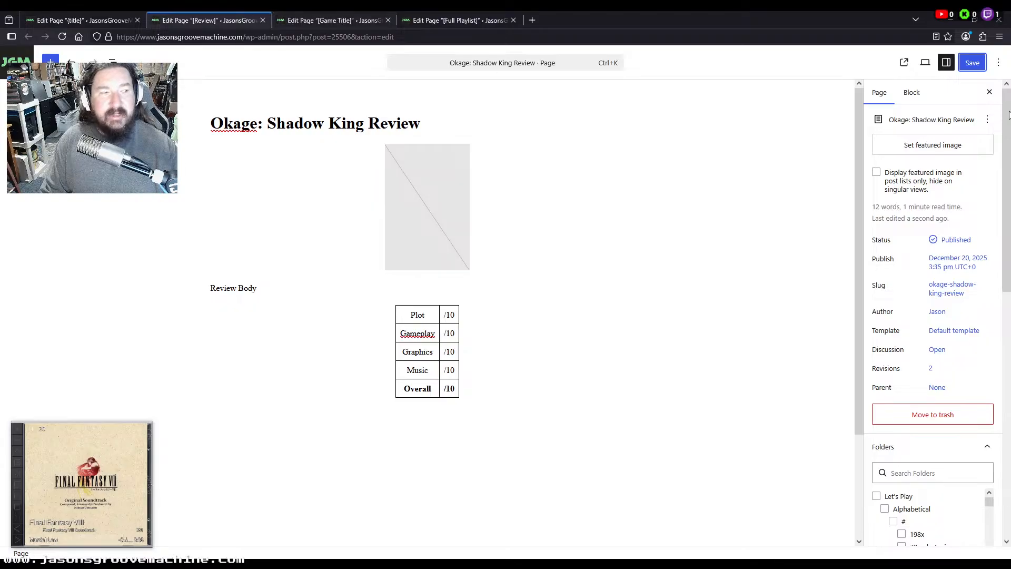
pyautogui.click(263, 21)
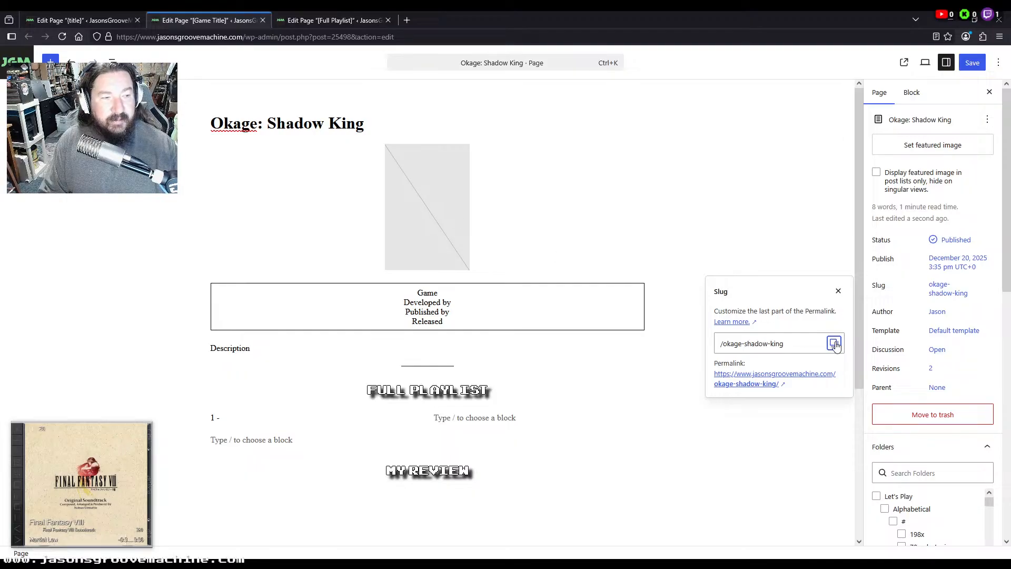
pyautogui.click(446, 210)
pyautogui.click(431, 219)
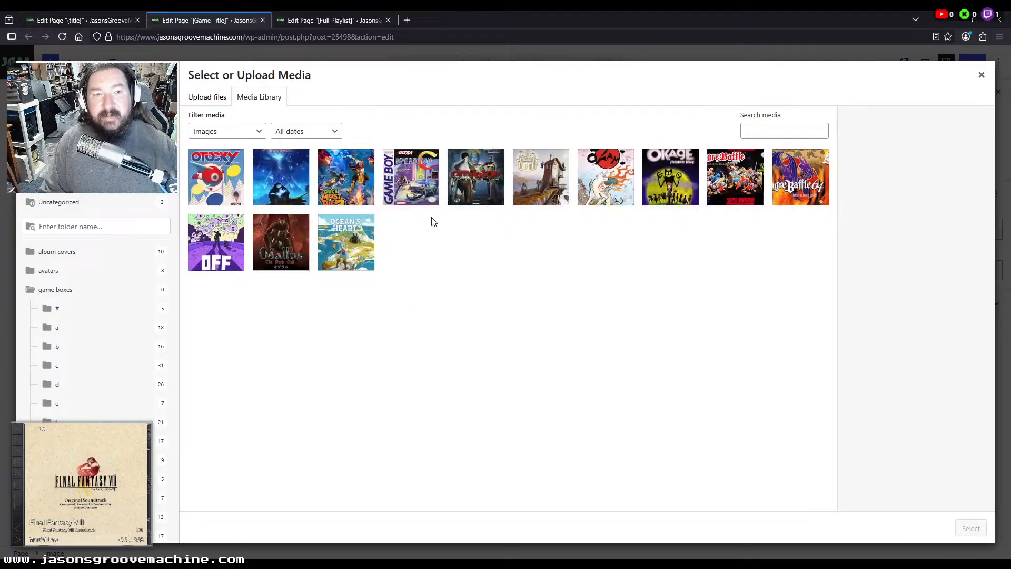
pyautogui.click(682, 189)
pyautogui.tripleClick(941, 465)
pyautogui.hotkey('ctrl', 'v')
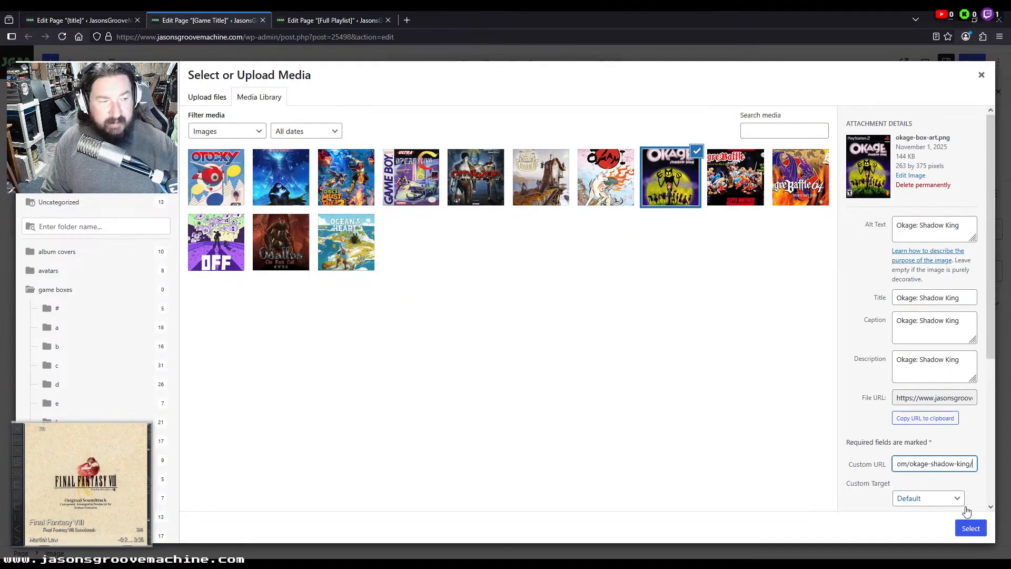
pyautogui.click(969, 529)
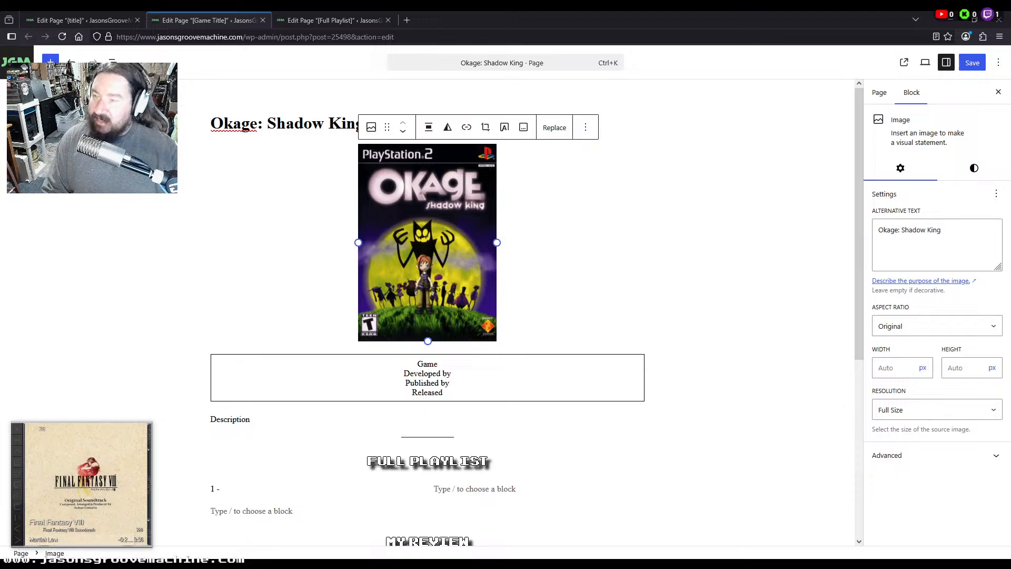
# Replace the "Description" placeholder with the game blurb beginning "In an unexpected twist of fate, the spirit of an evil king is unleashed"
pyautogui.doubleClick(230, 419)
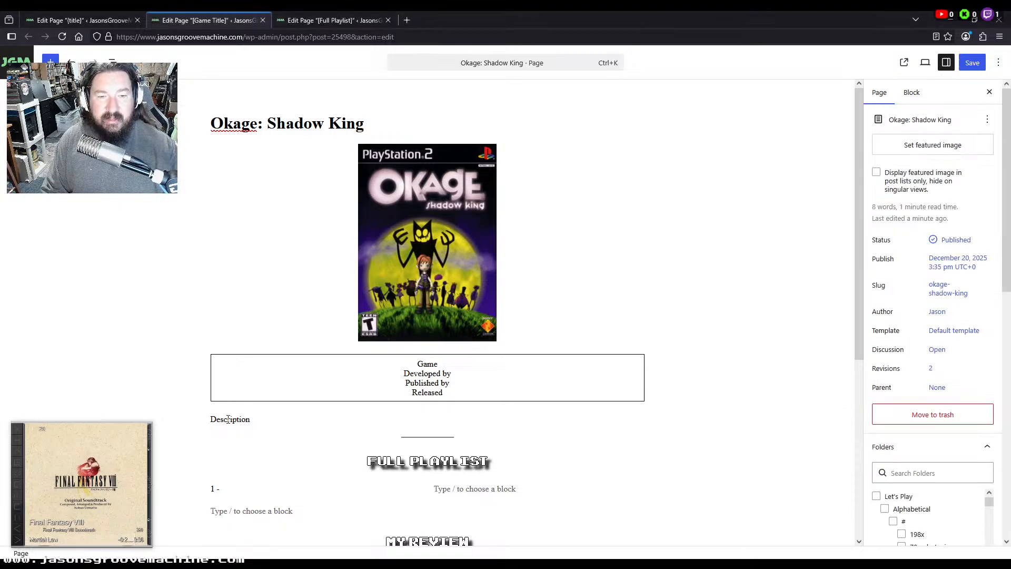
pyautogui.write("In an unexpected twist of fate, the spirit of an evil king is unleashed and possesses the shadow of an innocent young boy named Ari. While wielding the burden of an evil being, Ari and his friends must journey across a wonderfully animated, whimsical world. You'll discover new environments, solve puzzles, and battle more than 100 enemies. Engage in action-packed battle sequences where allies and enemies fight simultaneously and in real-time. In this struggle between good and evil, you must manage your team carefully or forever be held captive by the evil king's spirit.")
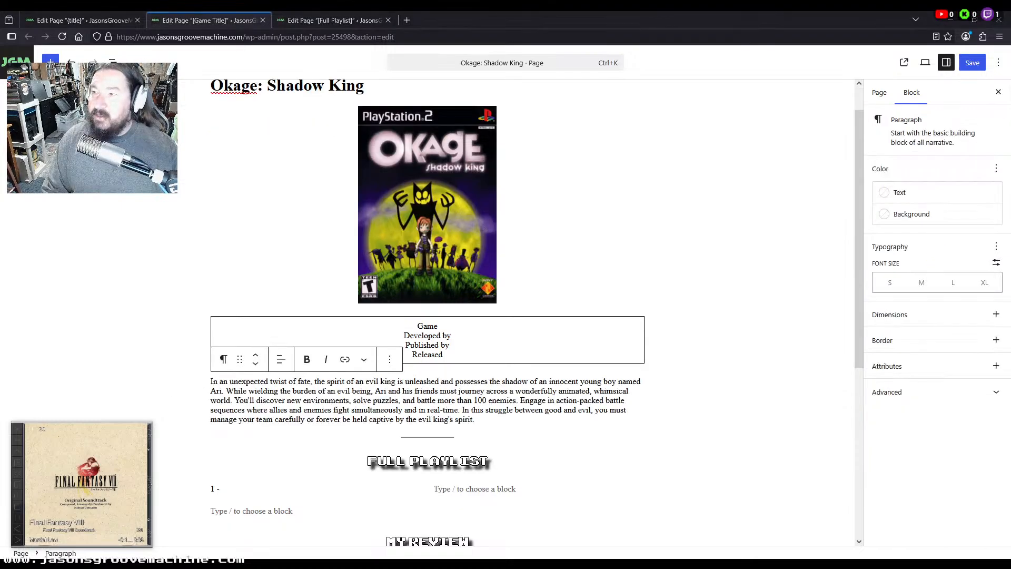
# Complete the game info table with Role Playing Game, Developed by Zener Works, Published by Sony Interactive Entertainment, Released 2016
pyautogui.click(451, 323)
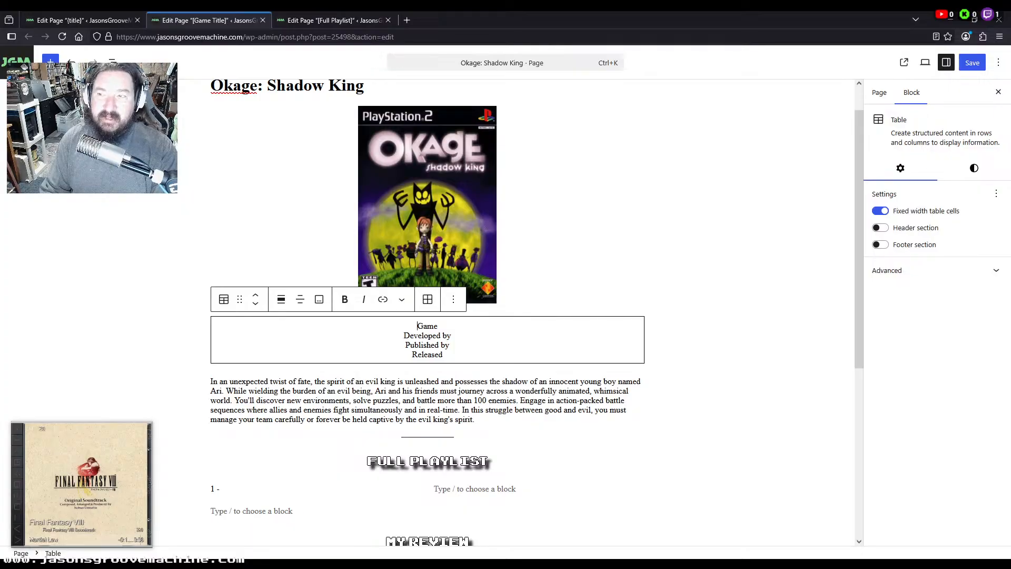
pyautogui.write('Role Play')
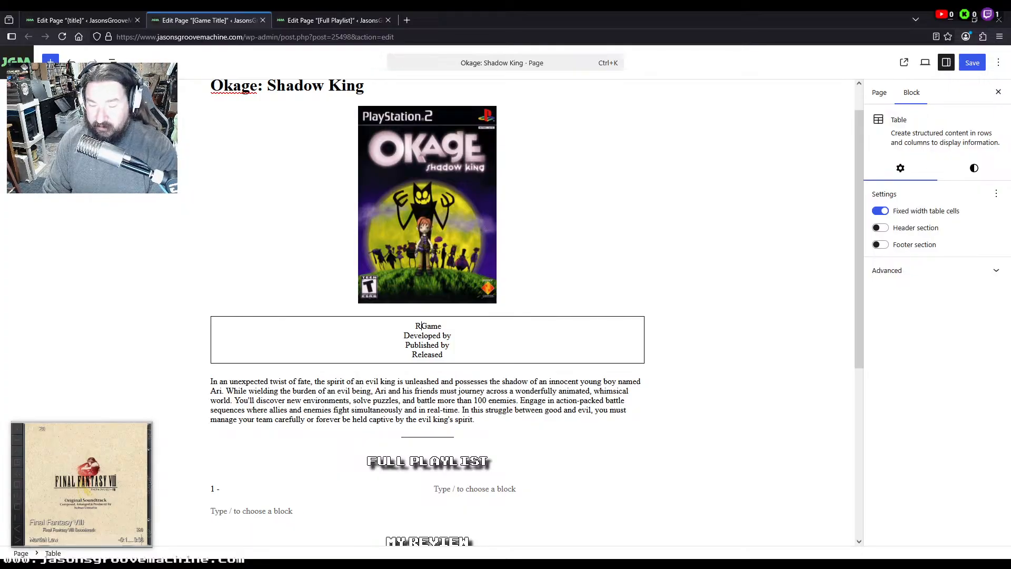
pyautogui.write('ing Game Developed')
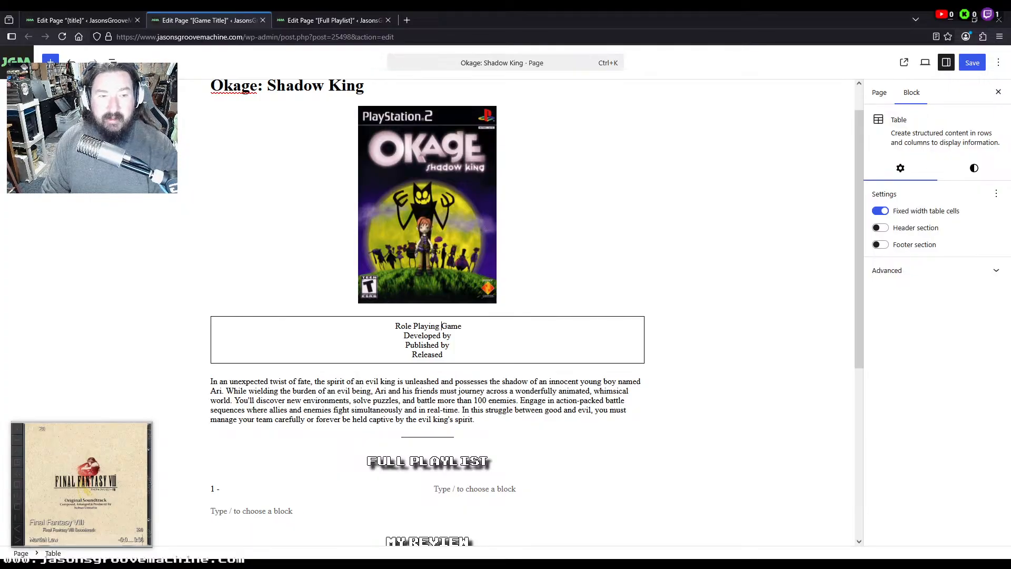
pyautogui.write(' by Zener Wo')
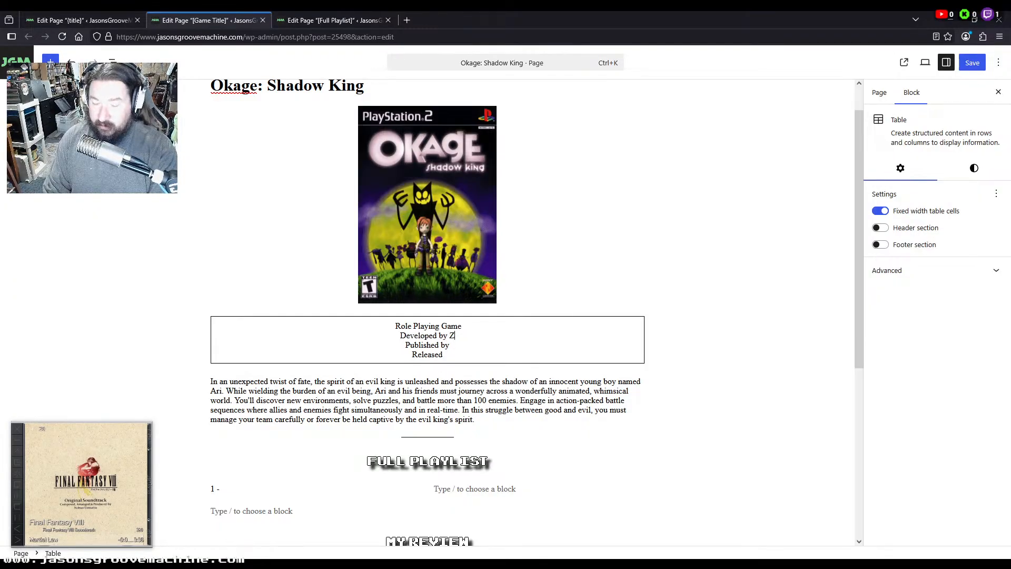
pyautogui.write('rks Published')
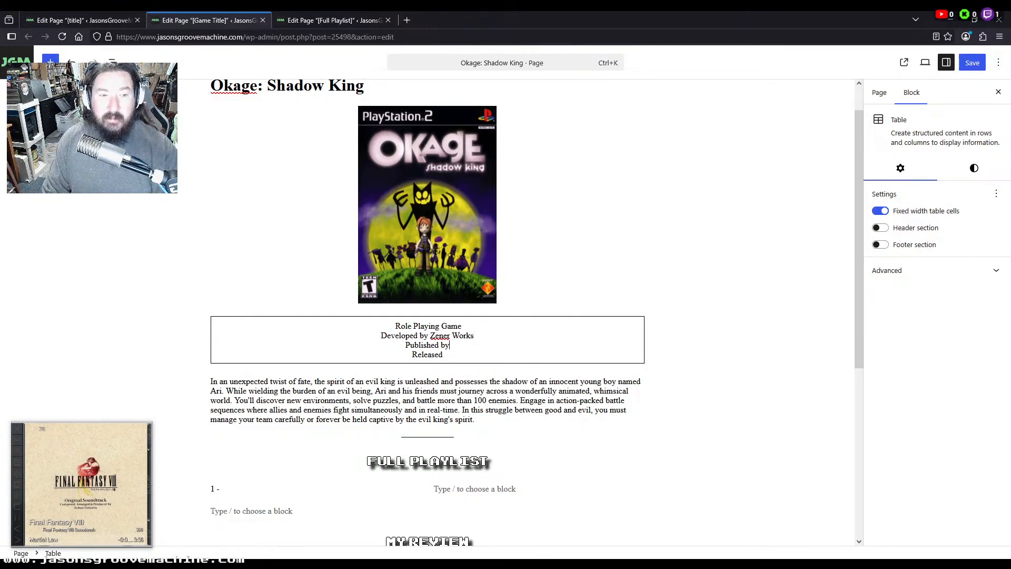
pyautogui.write(' by Sony')
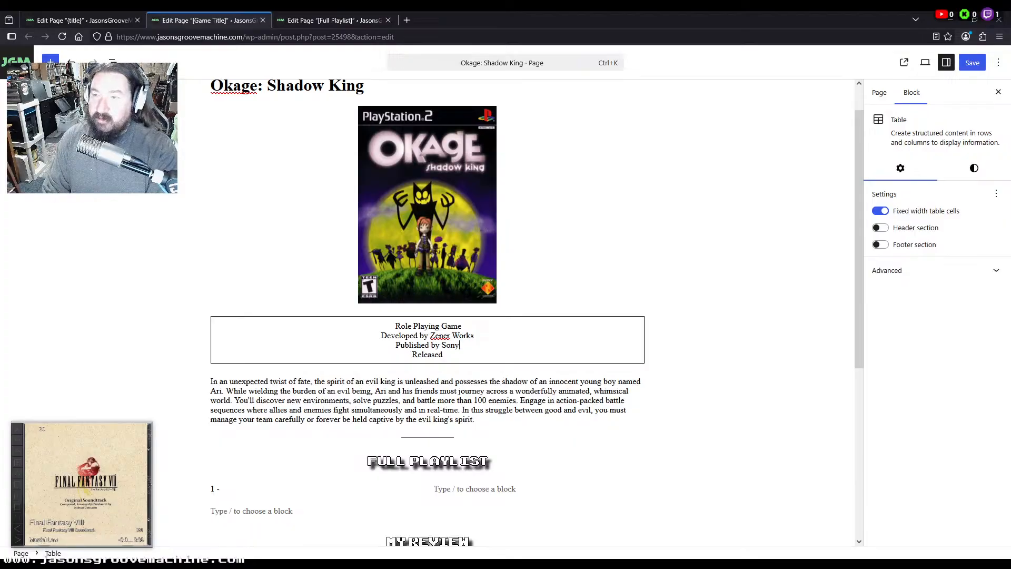
pyautogui.write(' Interact')
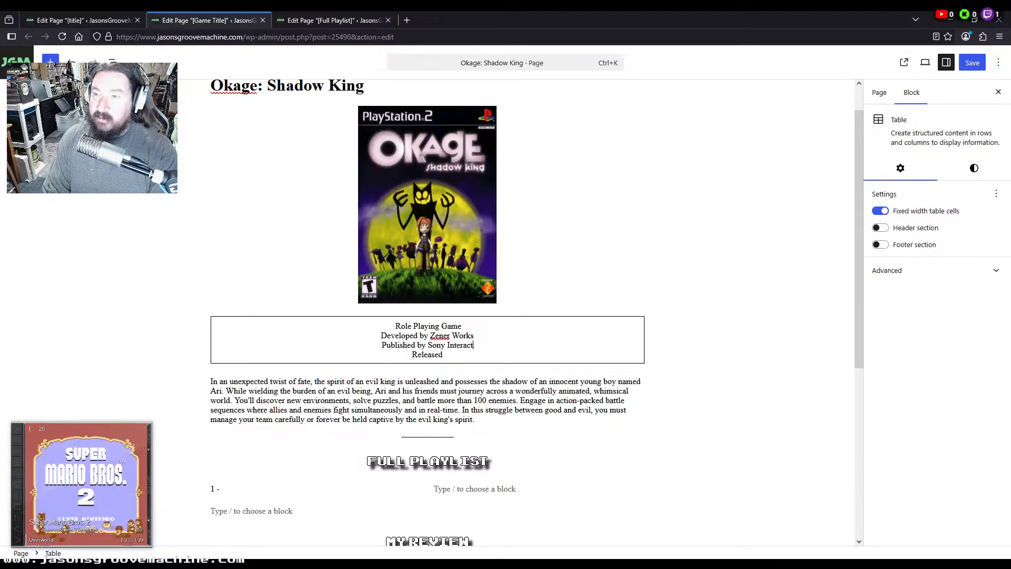
pyautogui.write('ive Entertainment Released')
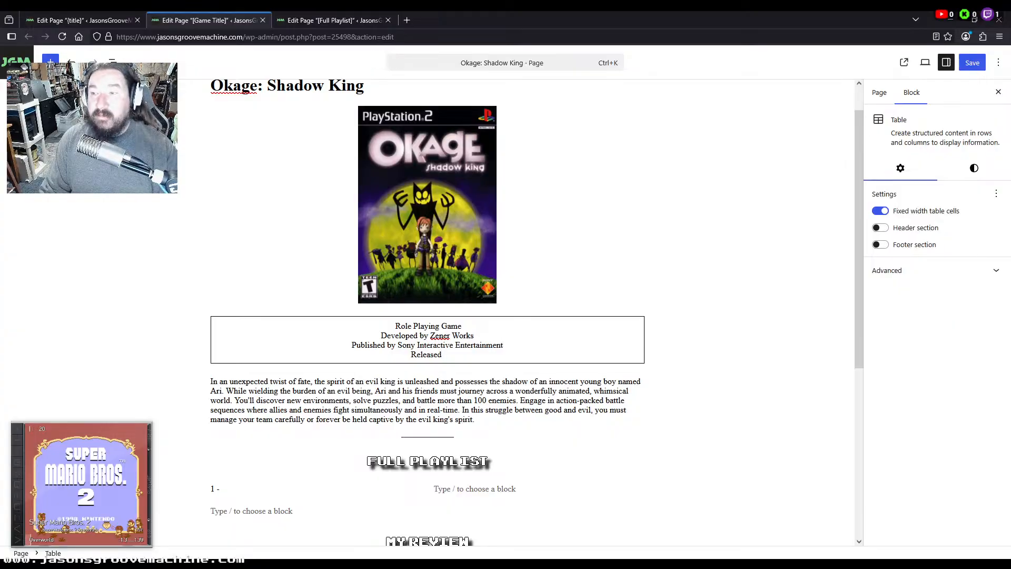
pyautogui.write(' 2016')
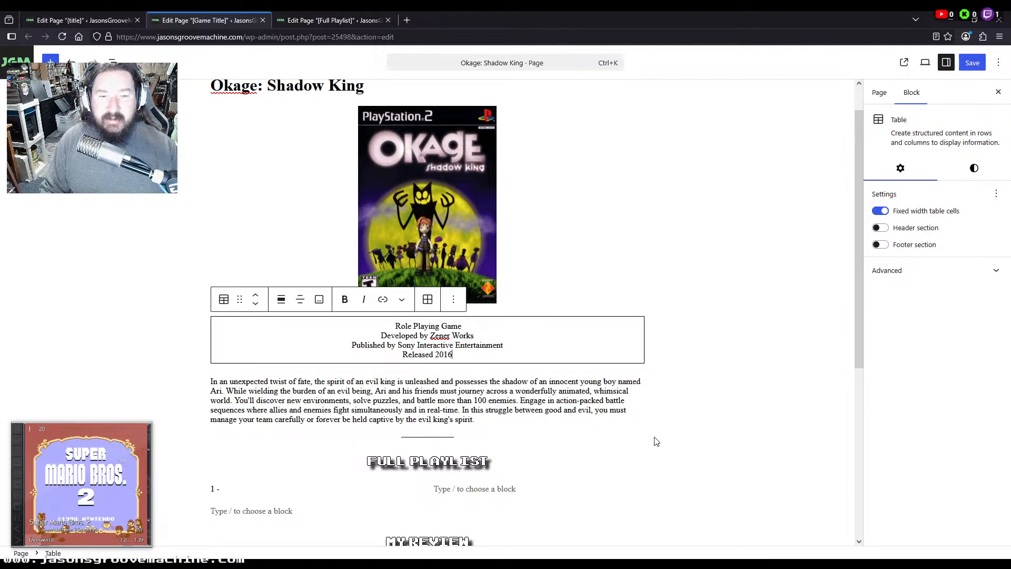
# Set the Full Playlist page's slug to full-playlist-okage-shadow-king, copy its permalink and save the page
pyautogui.click(345, 20)
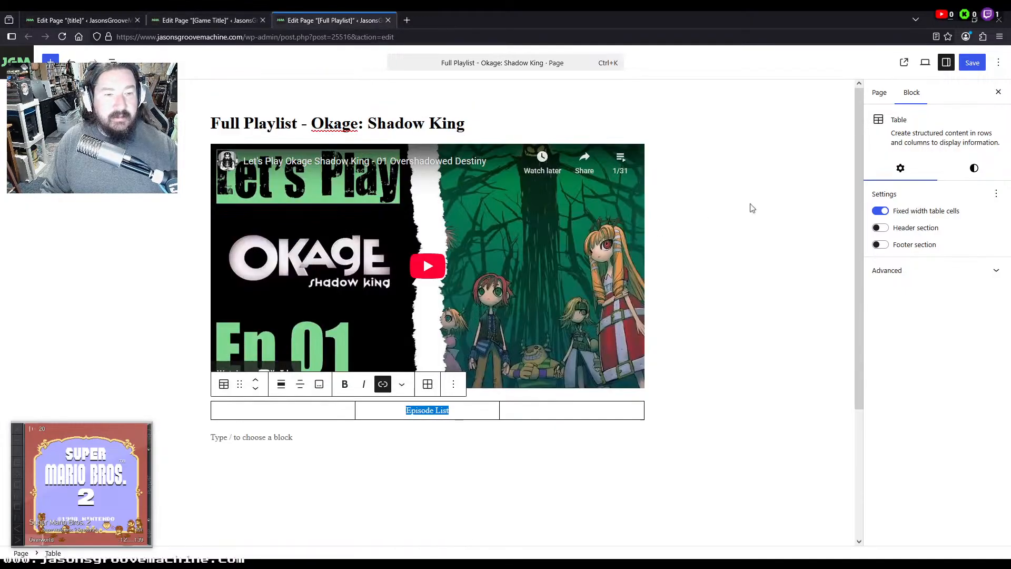
pyautogui.click(886, 94)
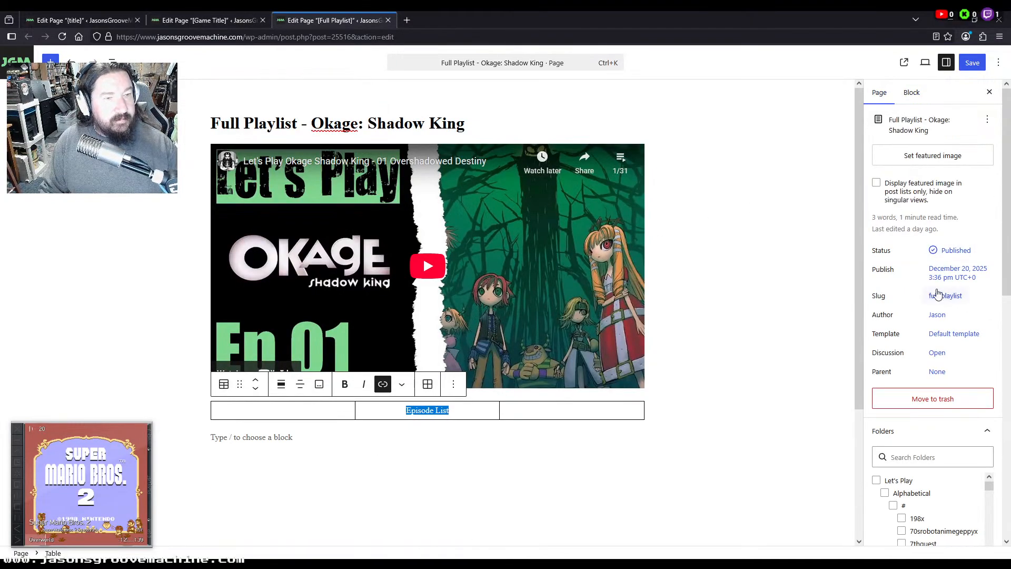
pyautogui.click(522, 130)
pyautogui.hotkey('ctrl', 'a')
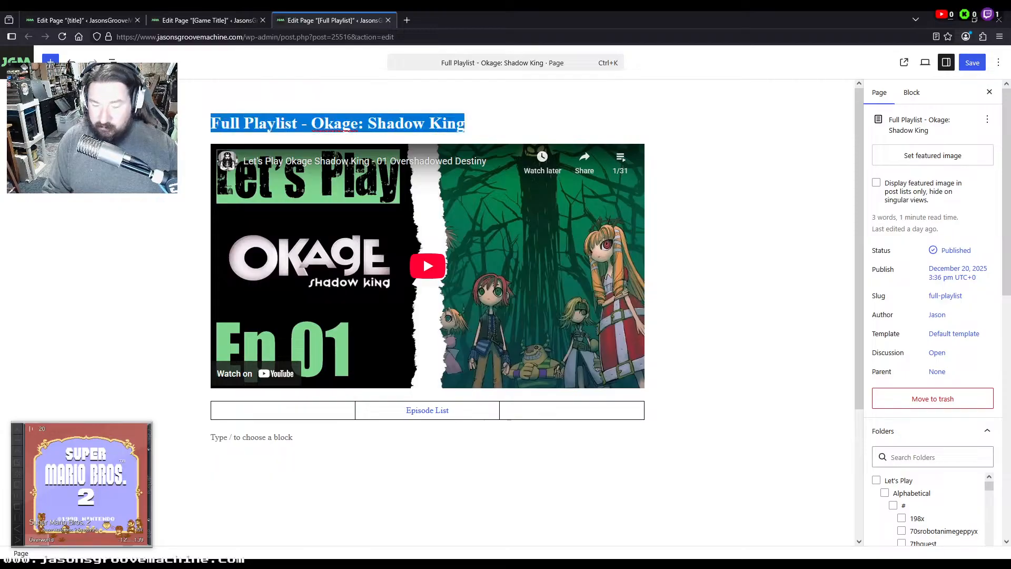
pyautogui.click(945, 295)
pyautogui.click(807, 354)
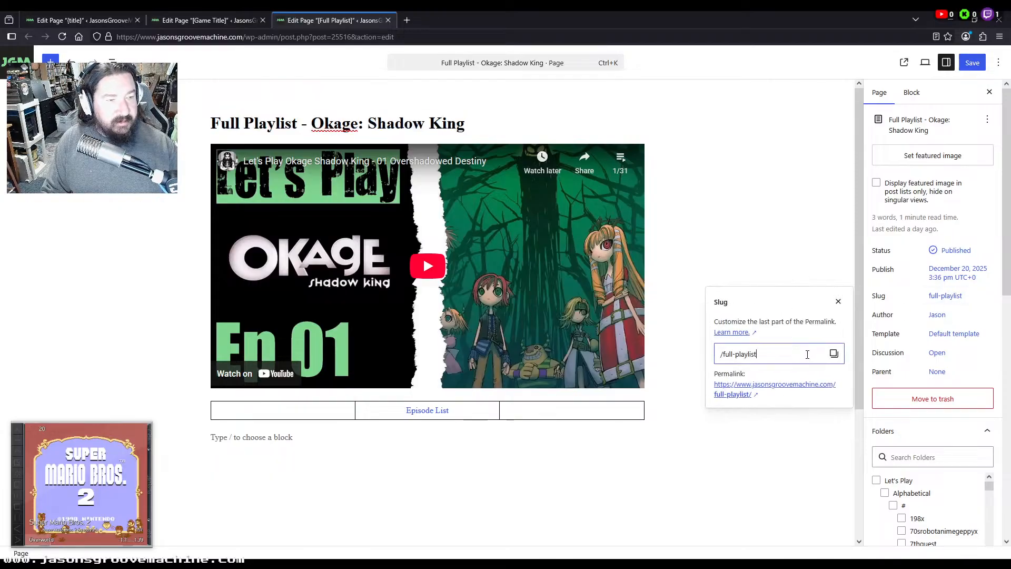
pyautogui.hotkey('ctrl', 'a')
pyautogui.hotkey('ctrl', 'v')
pyautogui.click(832, 354)
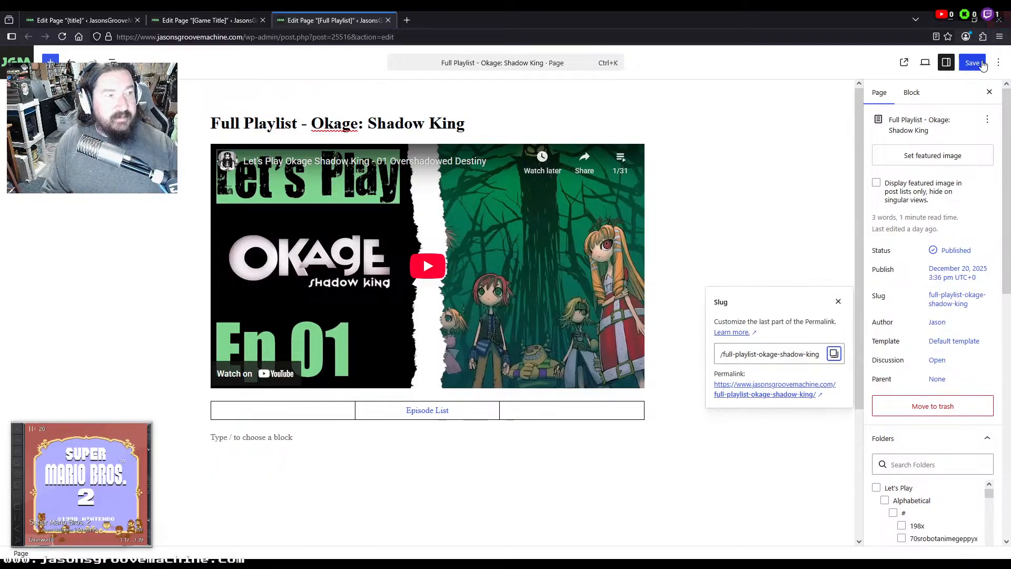
pyautogui.hotkey('ctrl', 's')
# Link the "Full Playlist" image on the Okage: Shadow King page to the copied full-playlist-okage-shadow-king permalink
pyautogui.click(227, 15)
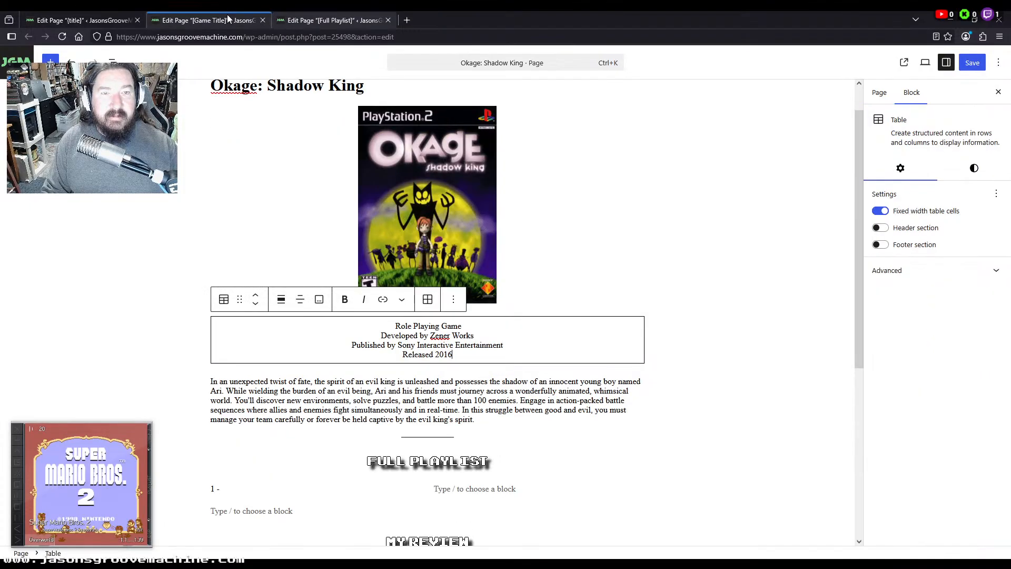
pyautogui.click(404, 463)
pyautogui.click(457, 433)
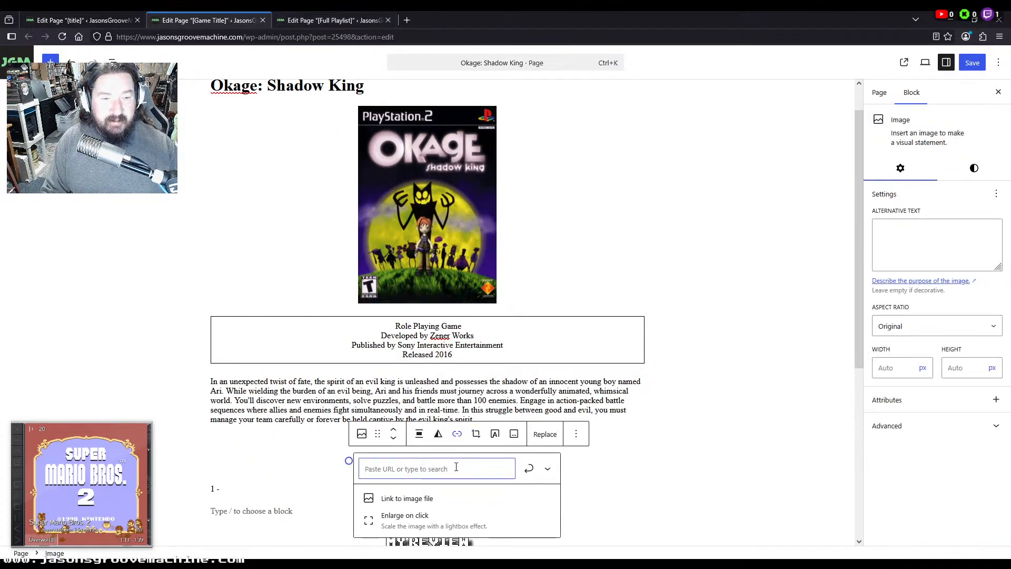
pyautogui.hotkey('ctrl', 'v')
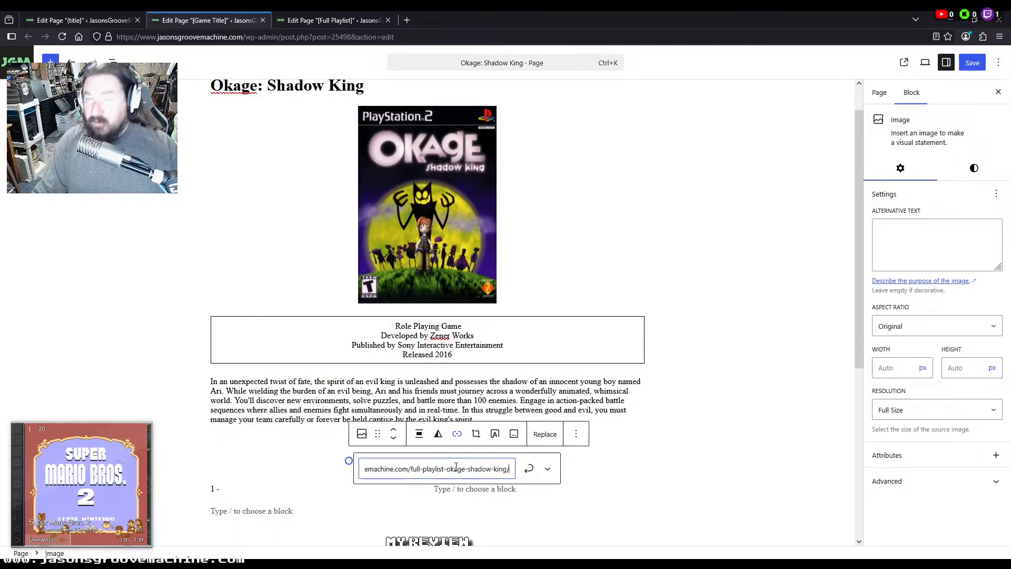
pyautogui.press('Return')
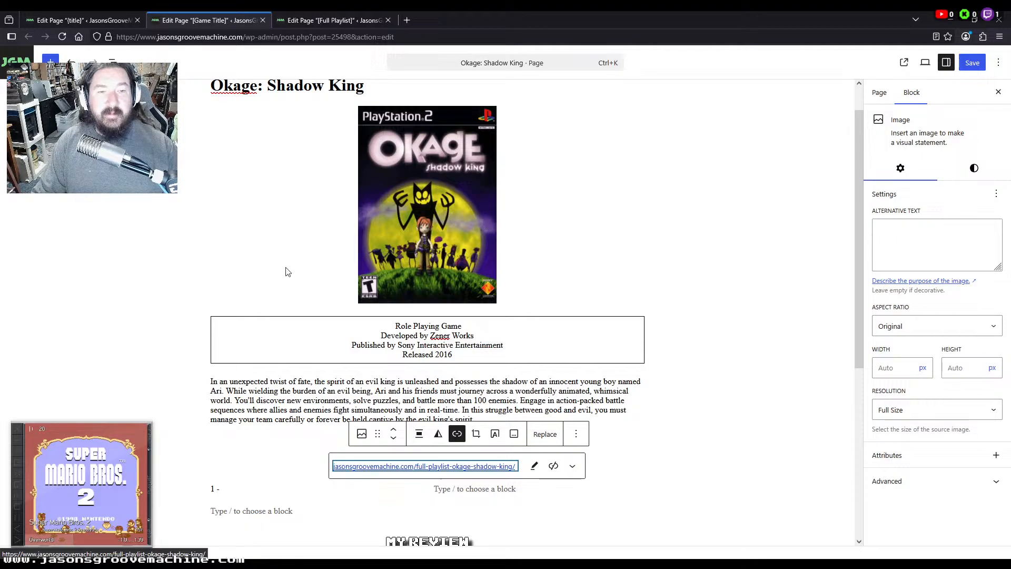
pyautogui.click(171, 263)
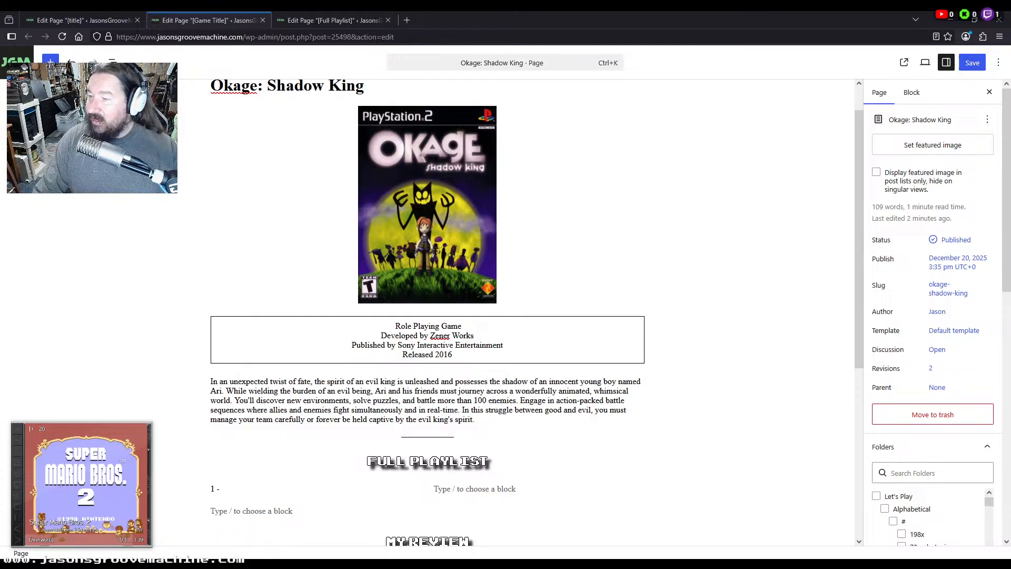
pyautogui.hotkey('ctrl', 's')
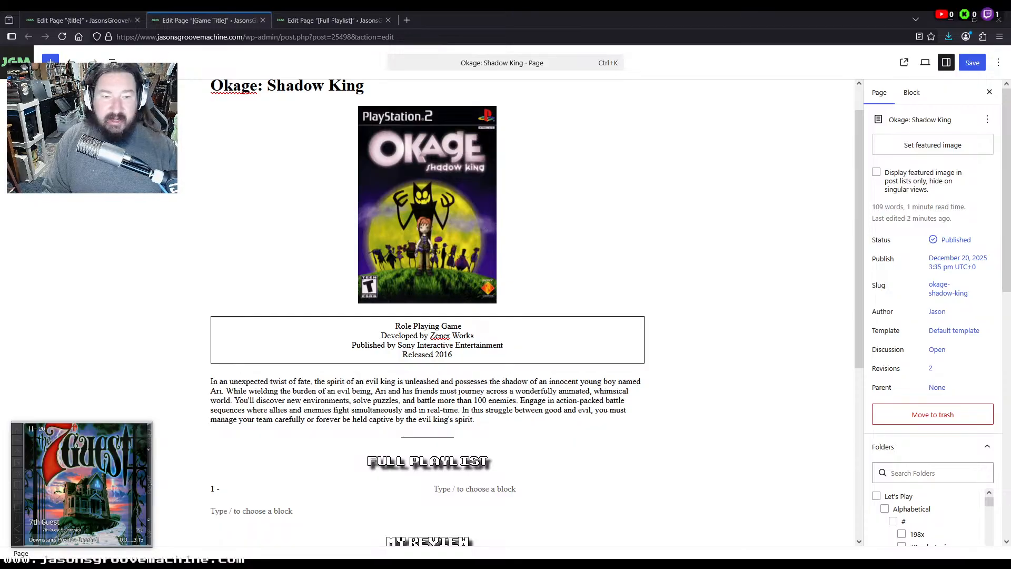
# Continue the episode list in the first column under Full Playlist with separate numbered entries from "2 -" through "16 -"
pyautogui.scroll(-4, 427, 310)
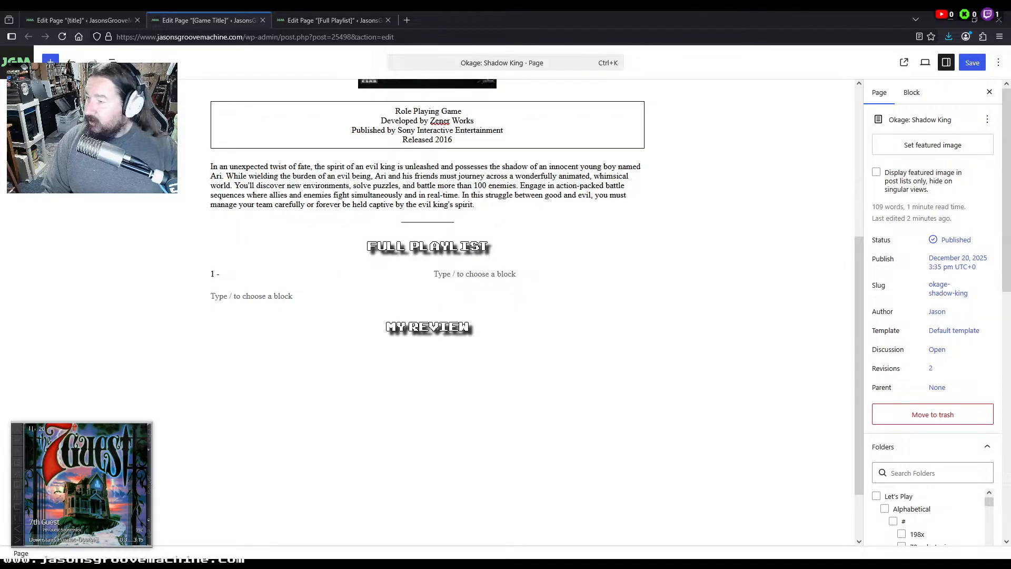
pyautogui.click(548, 296)
pyautogui.write('2 ')
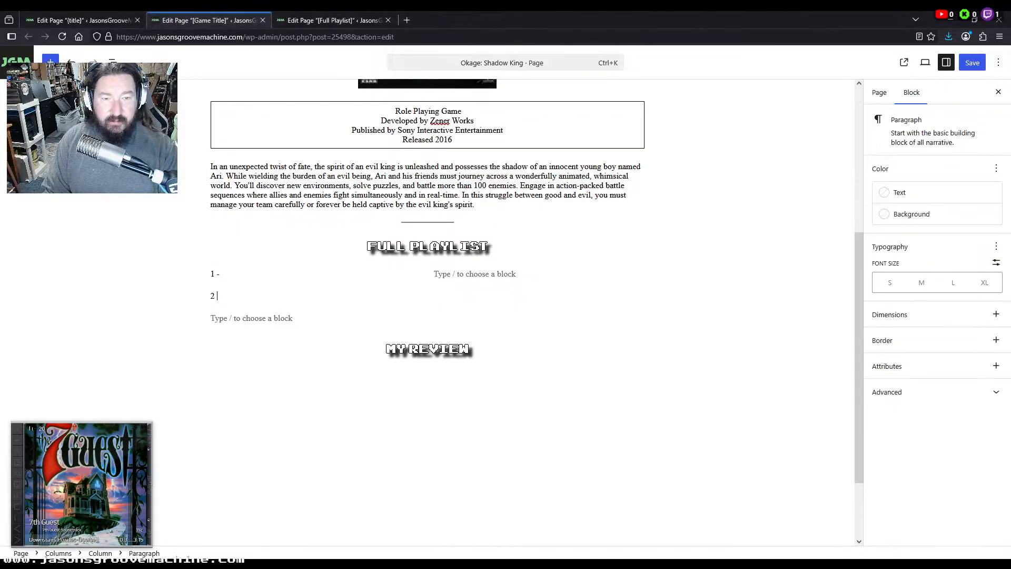
pyautogui.write('-')
pyautogui.press('Return')
pyautogui.write('3 -')
pyautogui.press('Return')
pyautogui.write('4 -')
pyautogui.press('Return')
pyautogui.write('5 ')
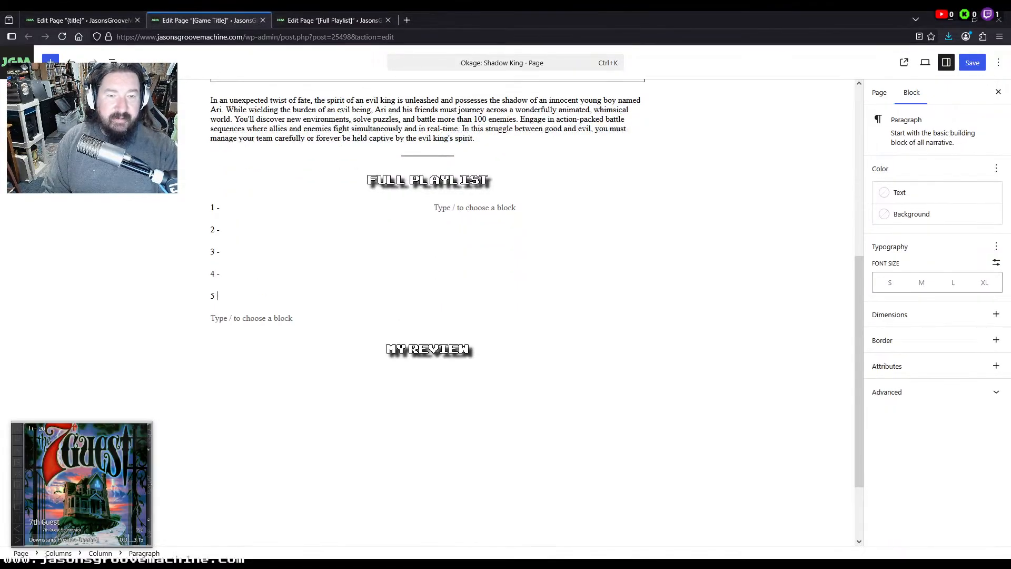
pyautogui.write('-')
pyautogui.press('Return')
pyautogui.write('6 -')
pyautogui.press('Return')
pyautogui.write('7 -')
pyautogui.press('Return')
pyautogui.write('8 -')
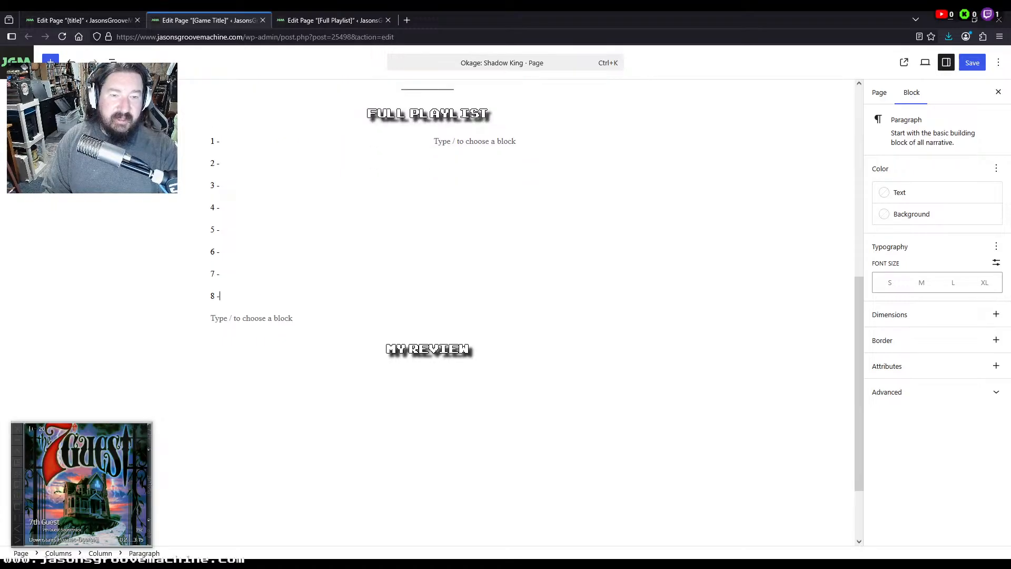
pyautogui.press('Return')
pyautogui.write('9 -')
pyautogui.press('Return')
pyautogui.write('10 -')
pyautogui.press('Return')
pyautogui.write('11 ')
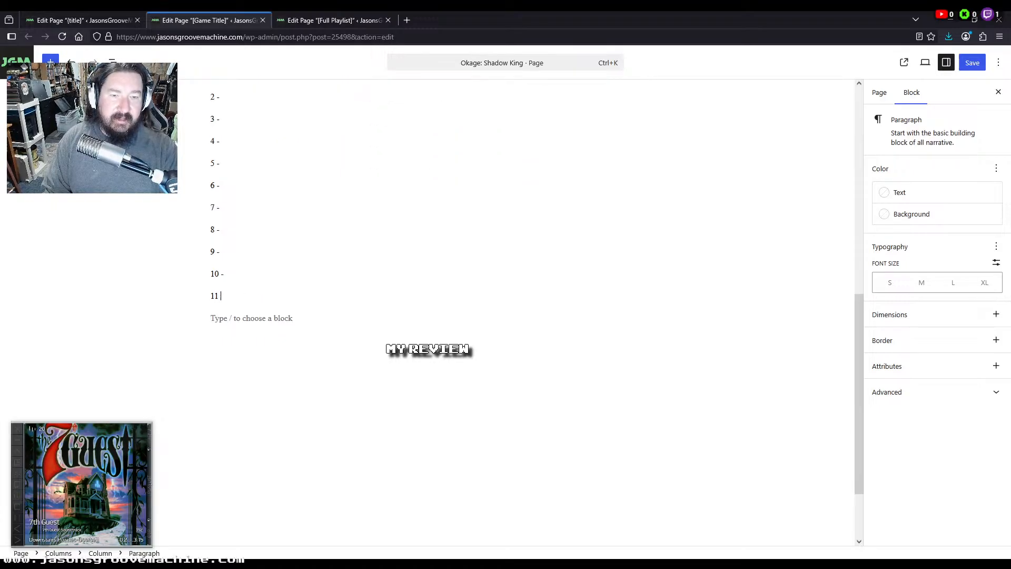
pyautogui.write('-')
pyautogui.press('Return')
pyautogui.write('1 -')
pyautogui.press('Return')
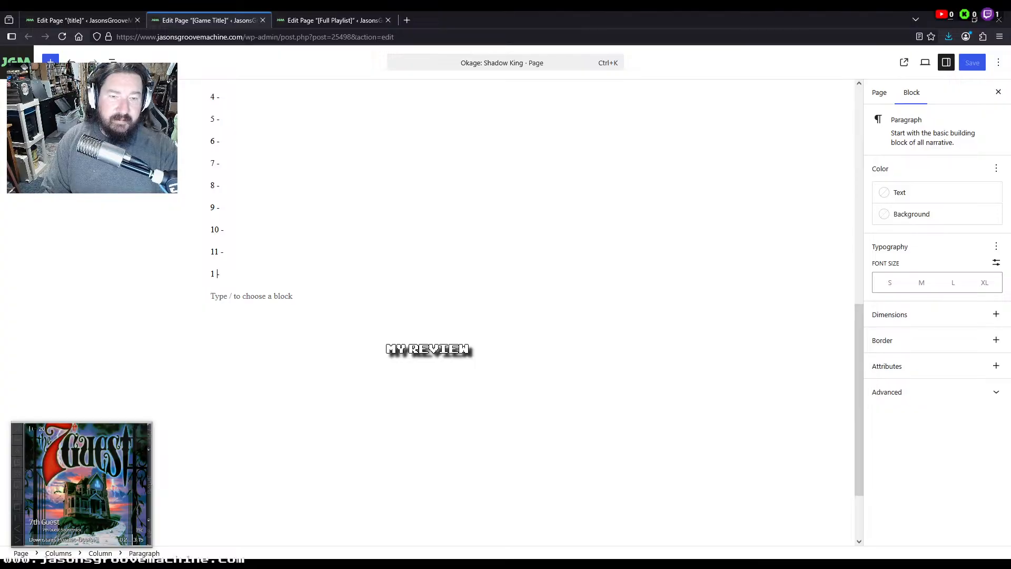
pyautogui.press('Left')
pyautogui.write('2')
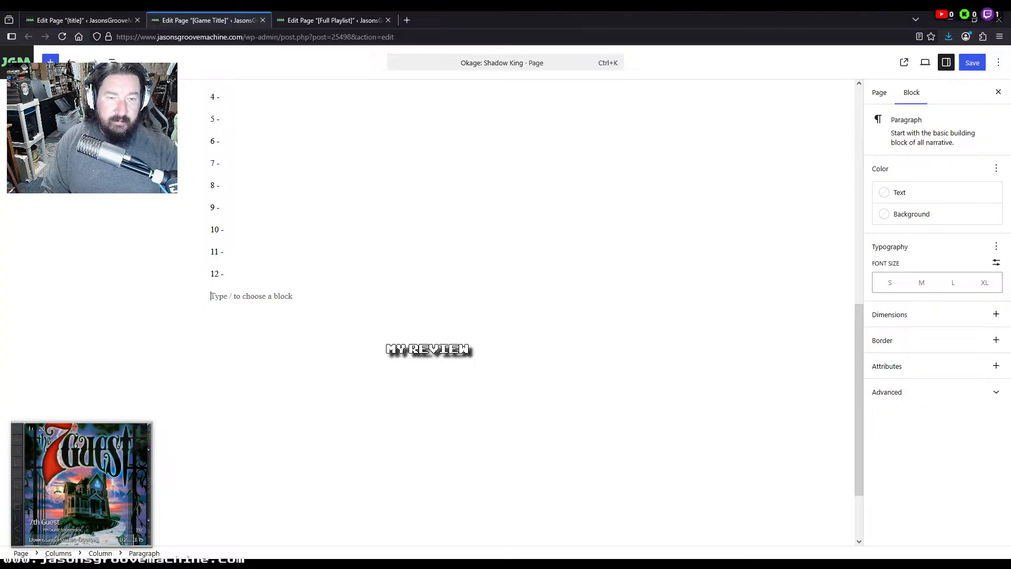
pyautogui.write('13 -')
pyautogui.press('Return')
pyautogui.write('1')
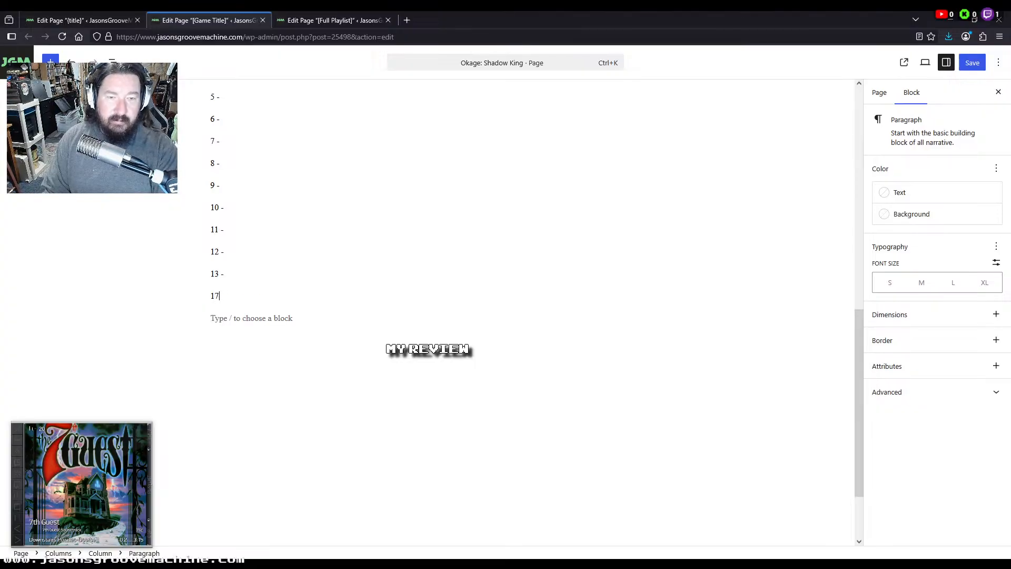
pyautogui.write('4 -')
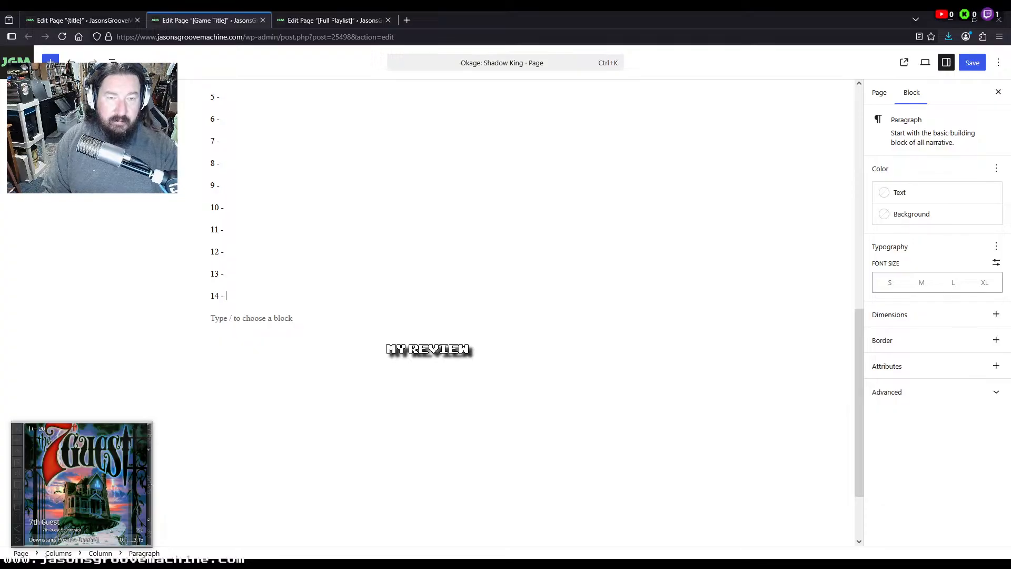
pyautogui.press('Return')
pyautogui.write('15 -')
pyautogui.press('Return')
pyautogui.write('16 ')
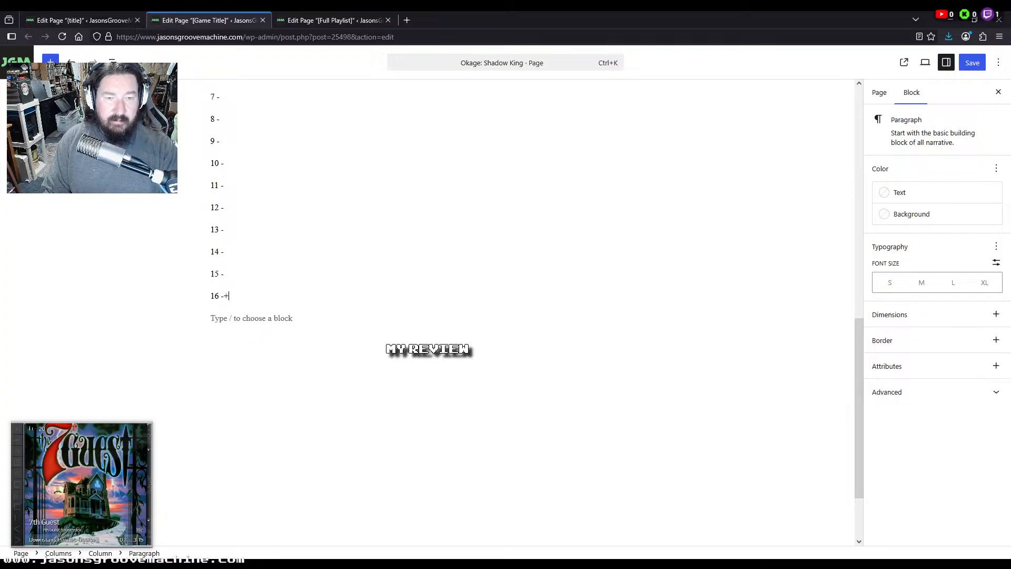
pyautogui.write('-')
# Fill the second column under Full Playlist with separate numbered entries from "17 -" through "31 -"
pyautogui.scroll(6, 508, 254)
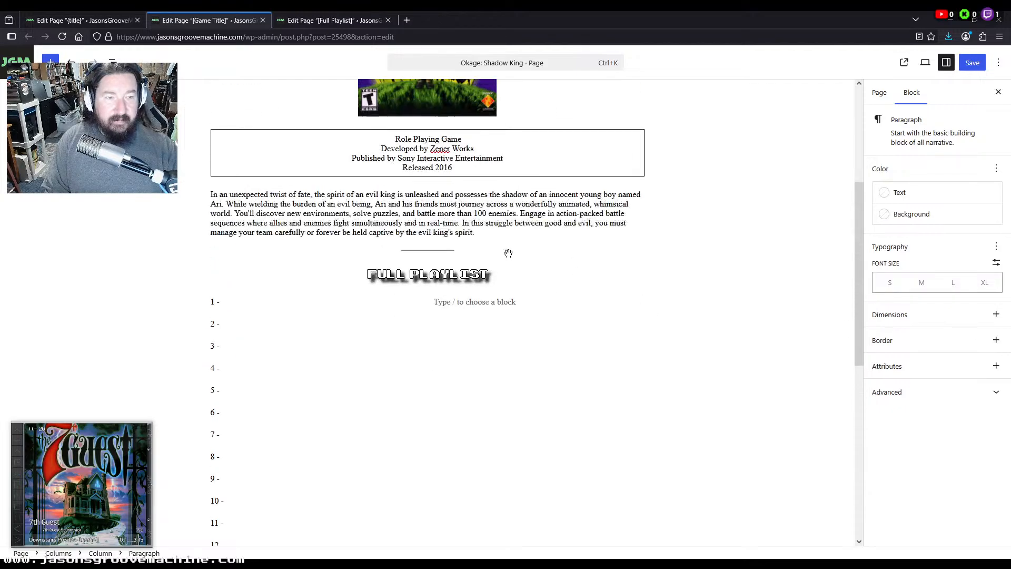
pyautogui.scroll(-3, 685, 322)
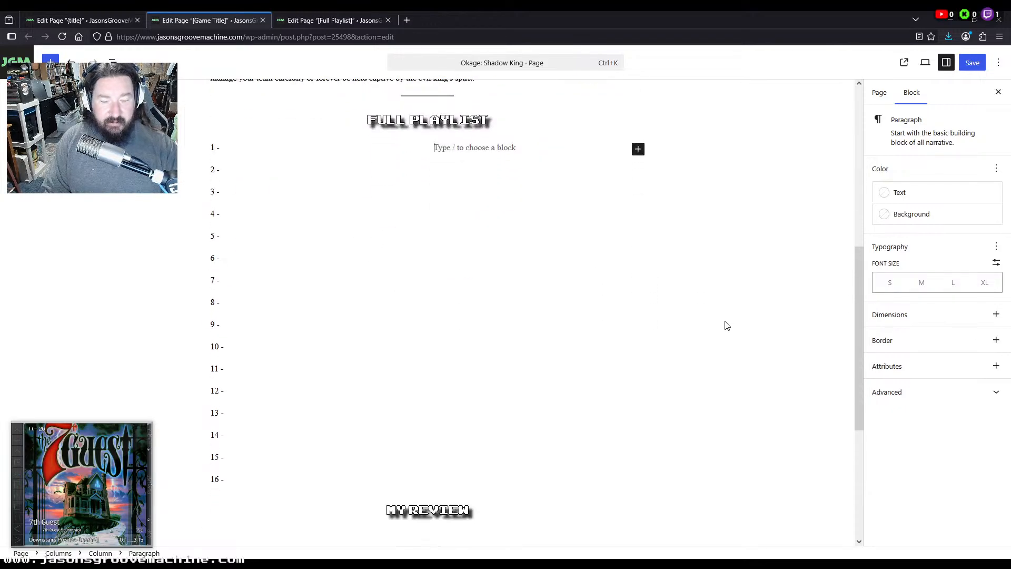
pyautogui.write('17 -')
pyautogui.press('Return')
pyautogui.write('18 -')
pyautogui.press('Return')
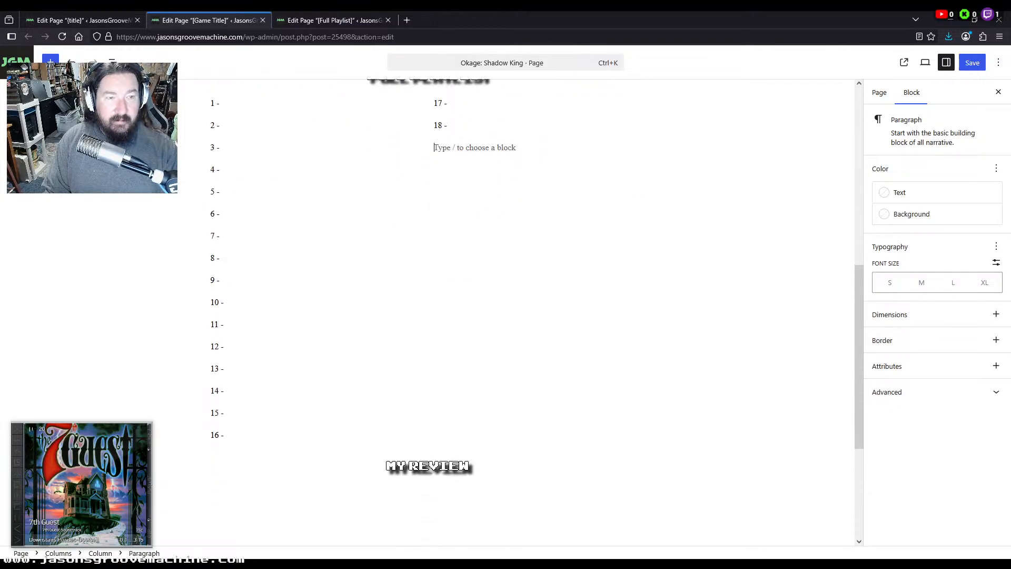
pyautogui.write('19 -')
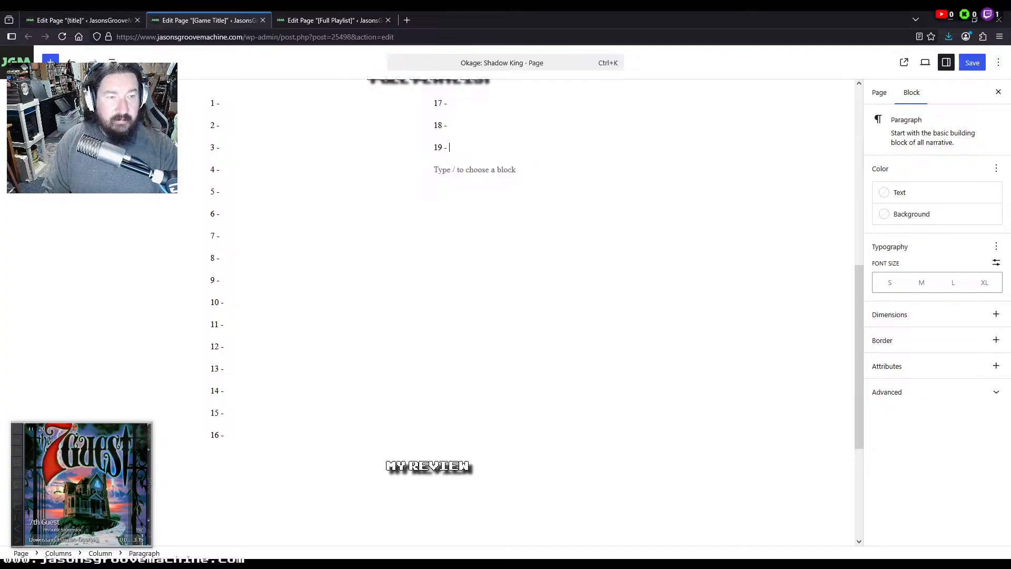
pyautogui.press('Return')
pyautogui.write('20 -')
pyautogui.press('Return')
pyautogui.write('21 -')
pyautogui.press('Return')
pyautogui.write('22 -')
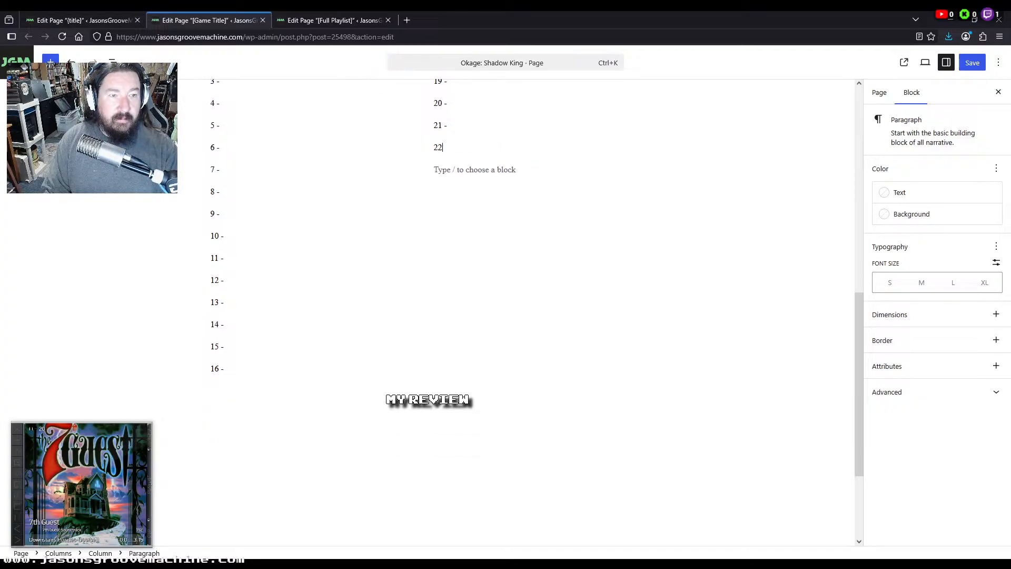
pyautogui.press('Return')
pyautogui.write('23 -')
pyautogui.press('Return')
pyautogui.write('24 -')
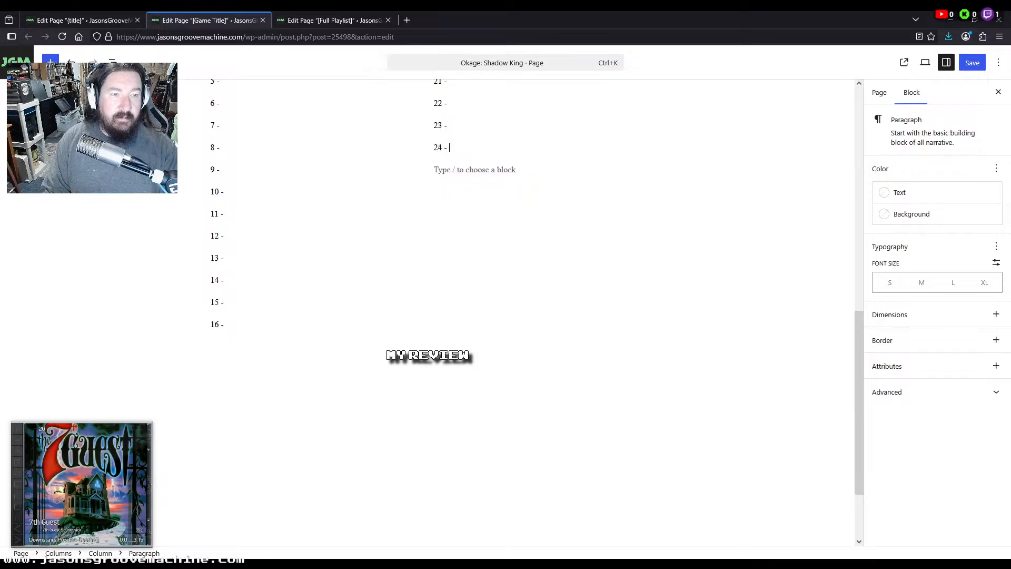
pyautogui.press('Return')
pyautogui.write('25 -')
pyautogui.press('Return')
pyautogui.write('26 -')
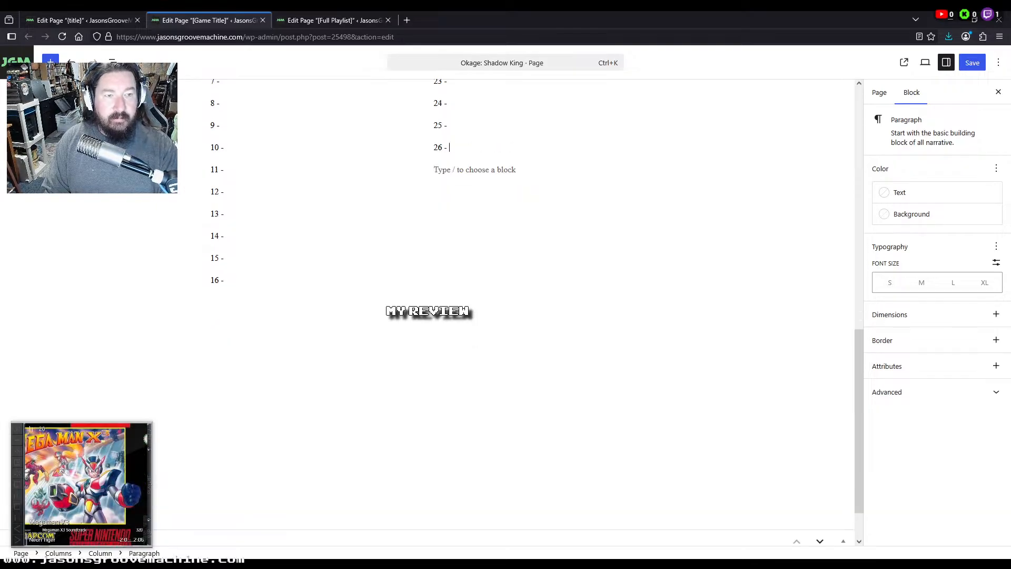
pyautogui.press('Return')
pyautogui.write('27 -')
pyautogui.press('Return')
pyautogui.write('28 ')
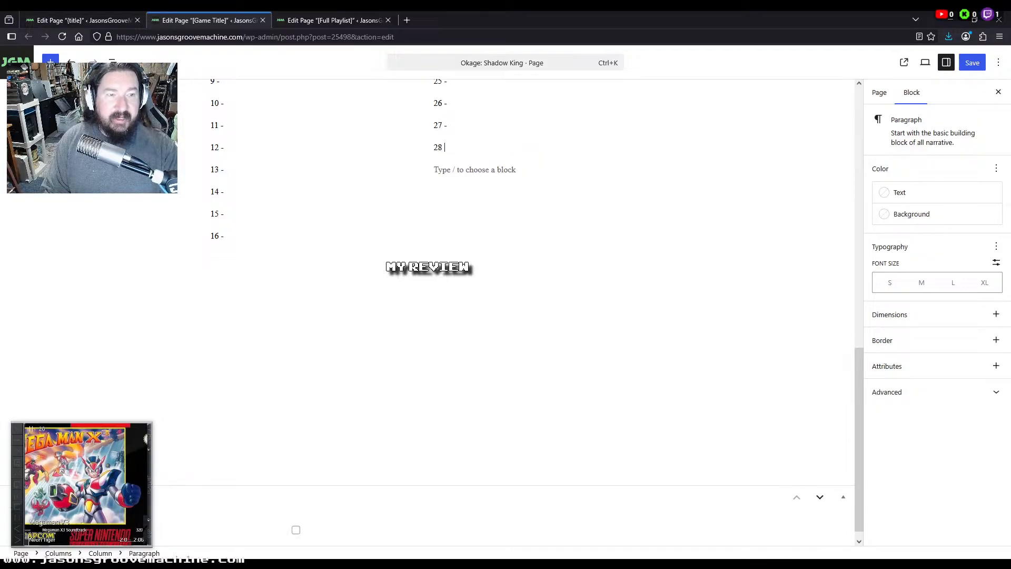
pyautogui.write('-')
pyautogui.press('Return')
pyautogui.write('29 -')
pyautogui.press('Return')
pyautogui.write('30 -')
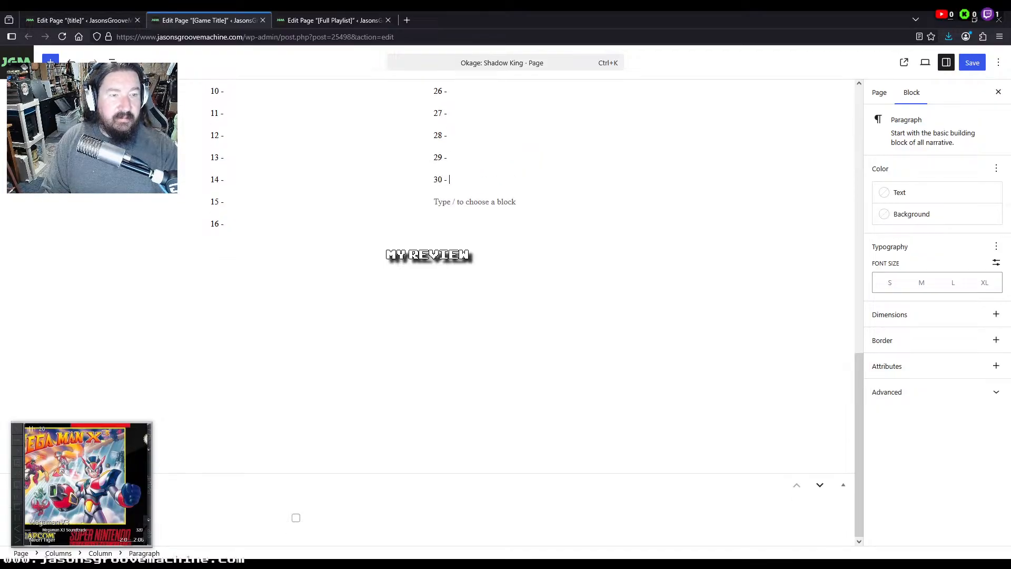
pyautogui.press('Return')
pyautogui.write('31 -')
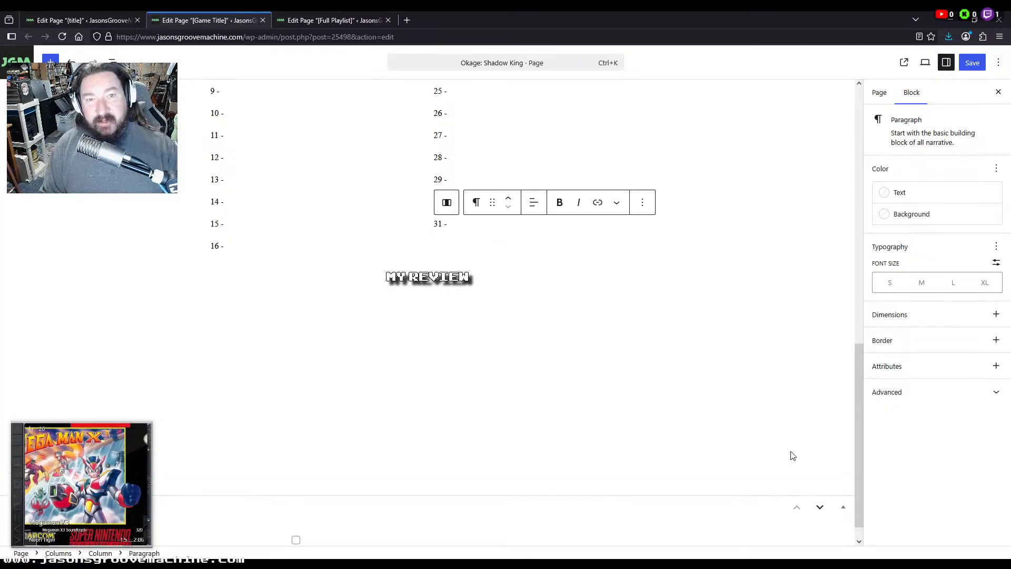
# Try to paste the episode titles from "[01] Overshadowed Destiny" to "[31] Classify This Pal" as one paragraph below the My Review image
pyautogui.scroll(4, 655, 427)
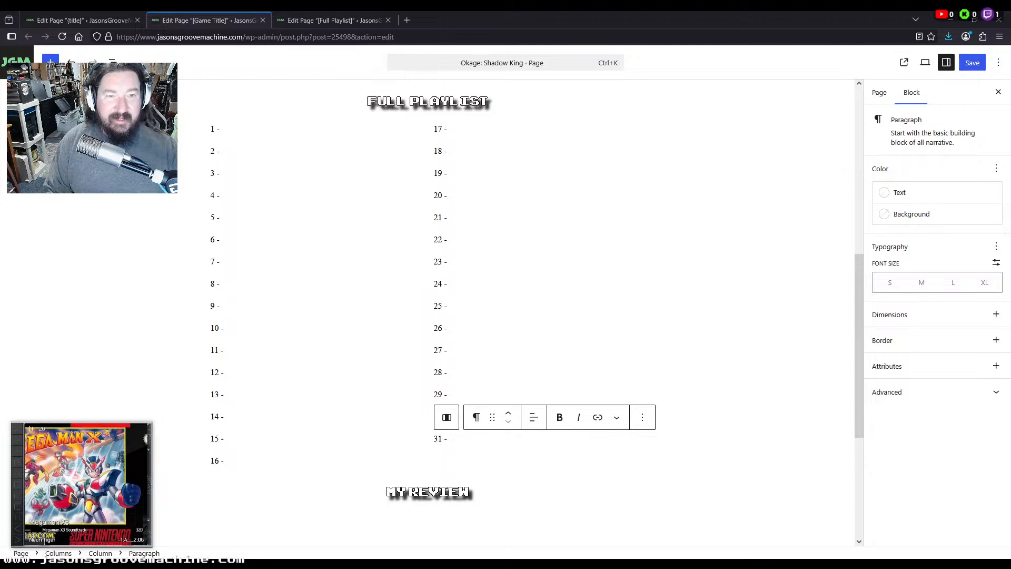
pyautogui.scroll(-4, 445, 263)
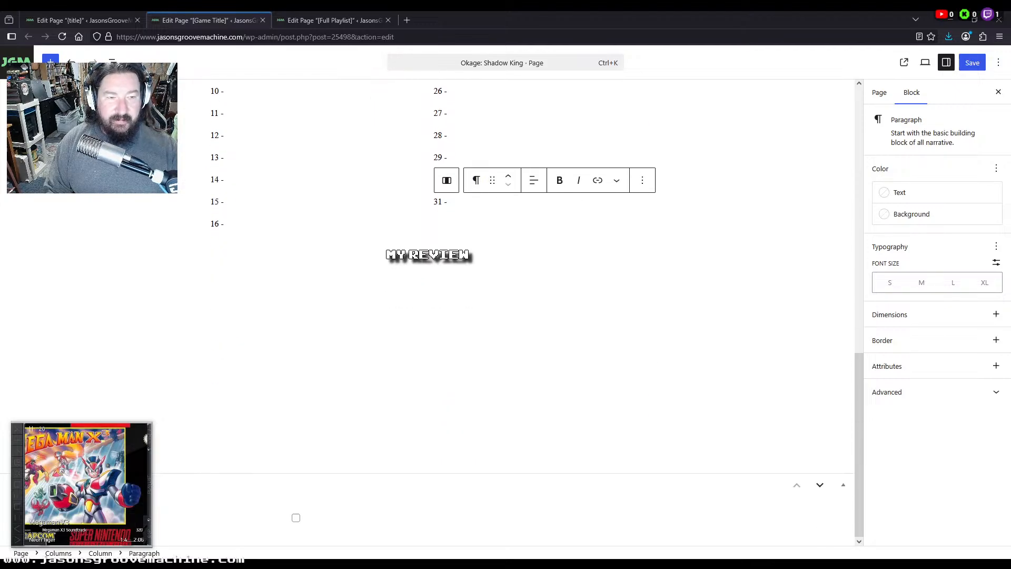
pyautogui.click(445, 263)
pyautogui.click(445, 267)
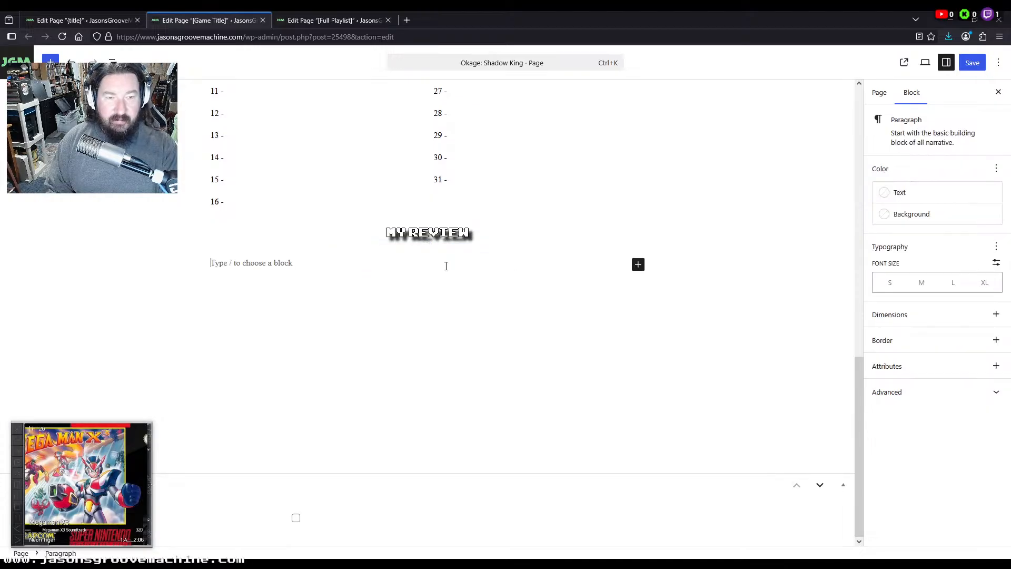
pyautogui.write('[01] Overshadowed Destiny [02] The Real Monsters [03] Psychological Terrorism [04] Hero Sign Up [05] Sewer Evil King [06] Heading South [07] Bubble Evil King [08] Cooking With Mom [09] The Power Of Identification [10] Mom And Dad Save The World [11] Chairman Evil King [12] Death Bunnies [13] Snow Gears [14] Challenge Of The Crypto Bros [15] Building Relationships [16] Let Me Tell Ya Something, Brother! [17] So Hot! [18] Cat Fights And Evil [19] Sewer Level [20] Lost Souls And Shadows [21] No Longer Noticed [22] Make Your Voice Heard [23] Classification Matters [24] Tiny Gears Completed [25] Deep Grave Pit [26] Deepest Of The Deep [27] Highland Mystery [28] Apathetic Evil King [29] World Library [30] Treasures Of The Forgotten Sword [31] Classify This Pal')
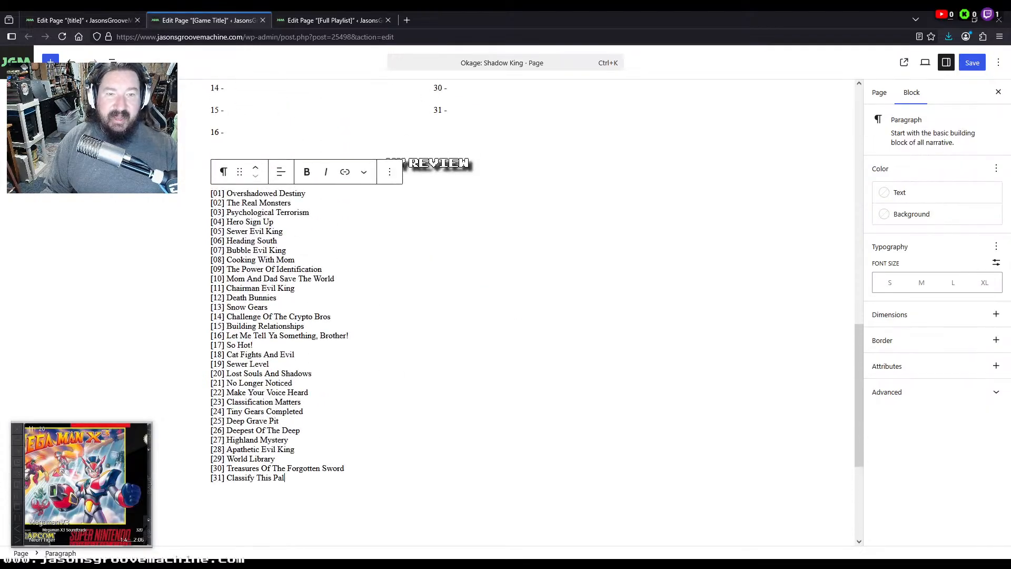
pyautogui.scroll(4, 421, 316)
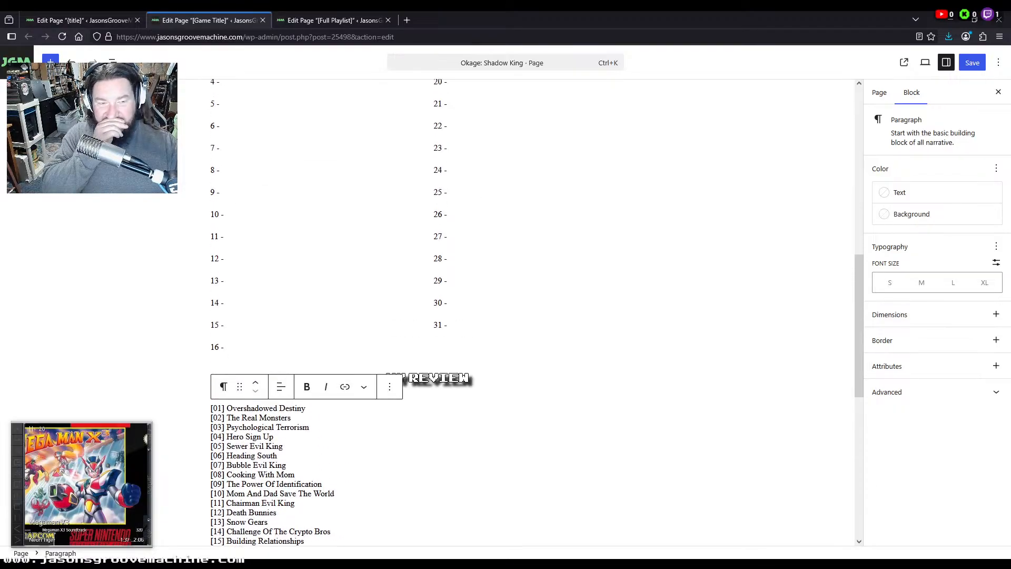
pyautogui.scroll(-5, 396, 395)
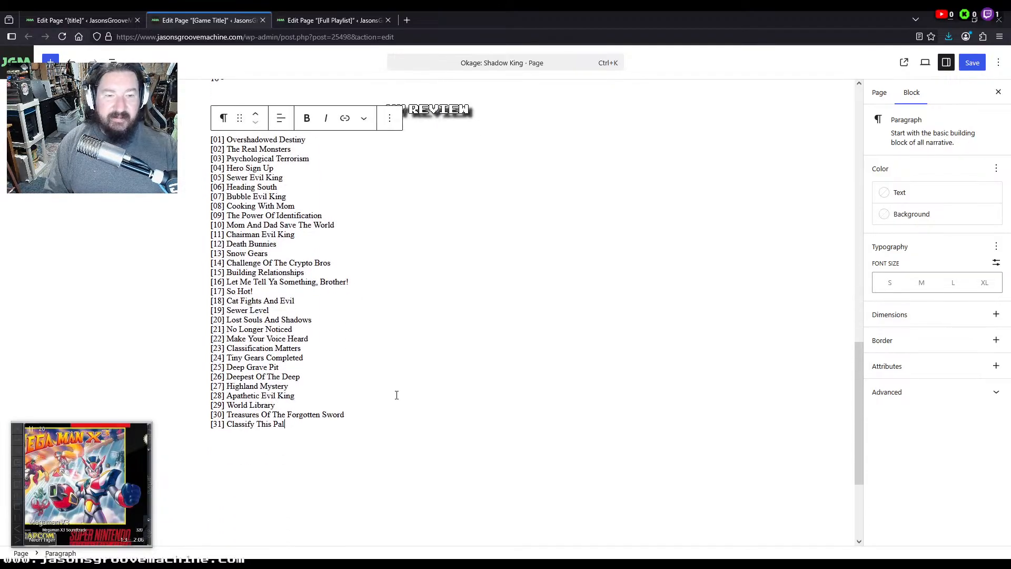
pyautogui.hotkey('ctrl', 'z')
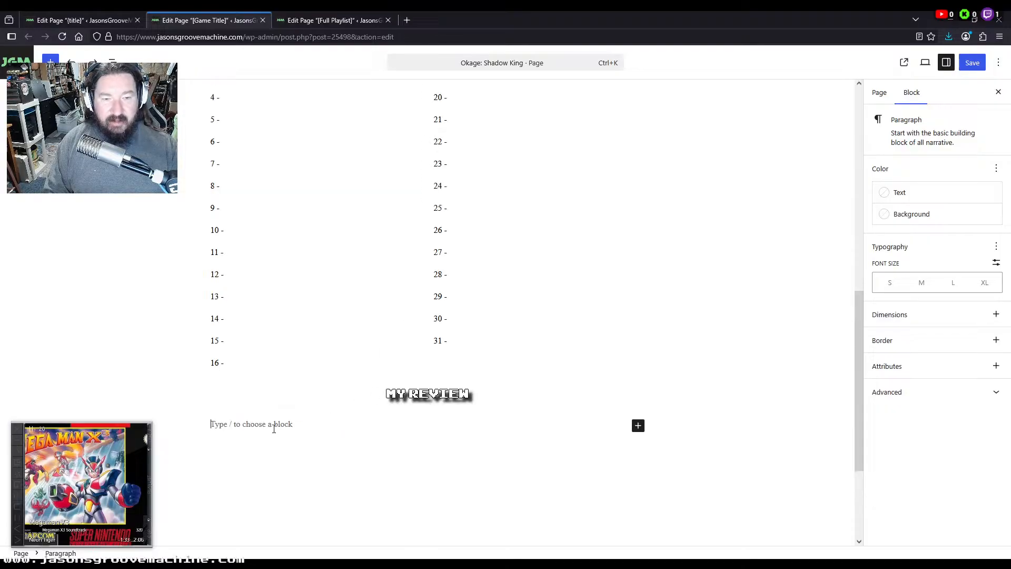
# Insert a Columns block with a 50 / 50 layout in the empty paragraph below the My Review image
pyautogui.write('/')
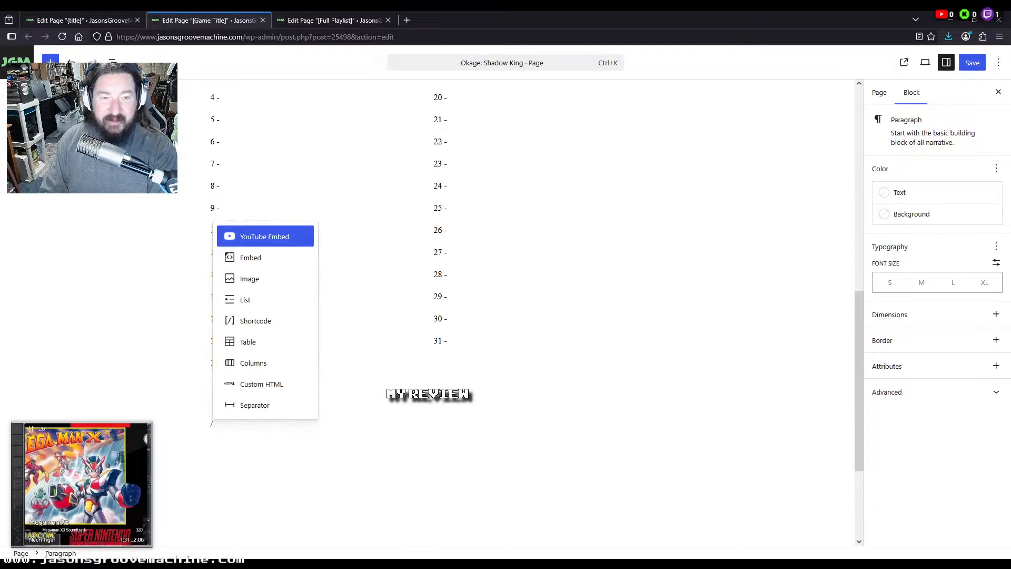
pyautogui.write('col')
pyautogui.press('Return')
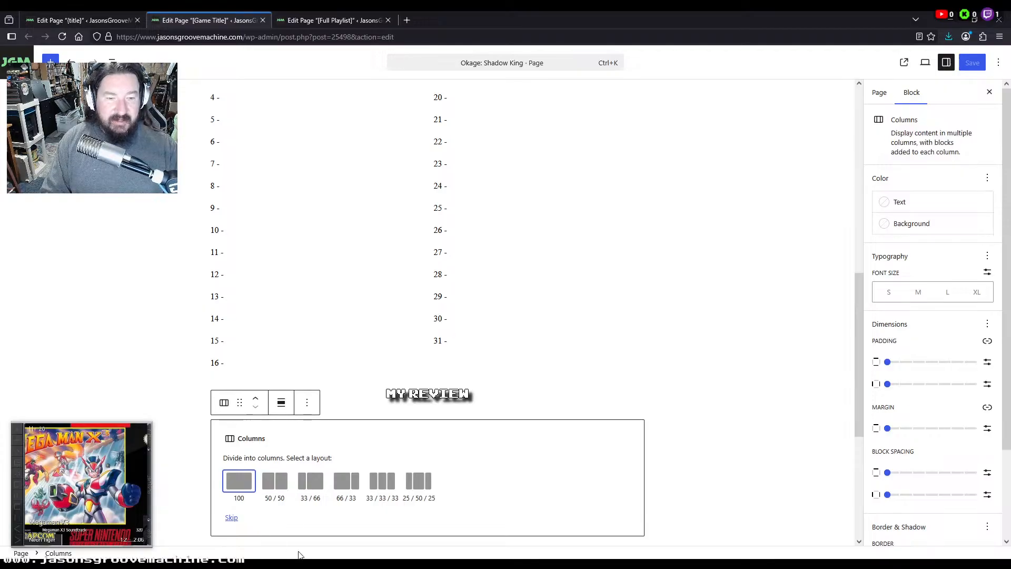
pyautogui.click(277, 490)
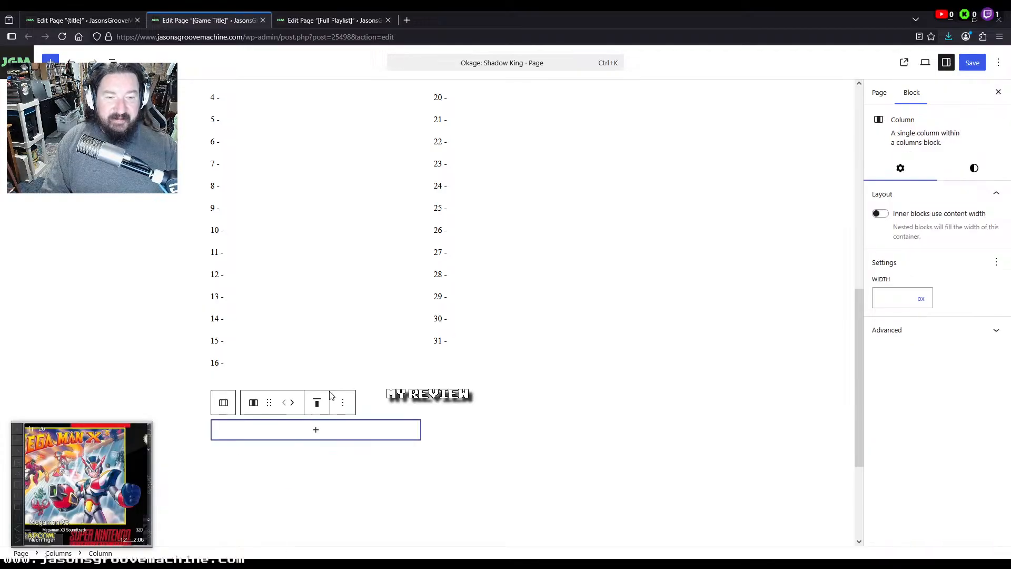
# Add an empty Paragraph block to each of the two new columns below My Review
pyautogui.click(291, 433)
pyautogui.write('p')
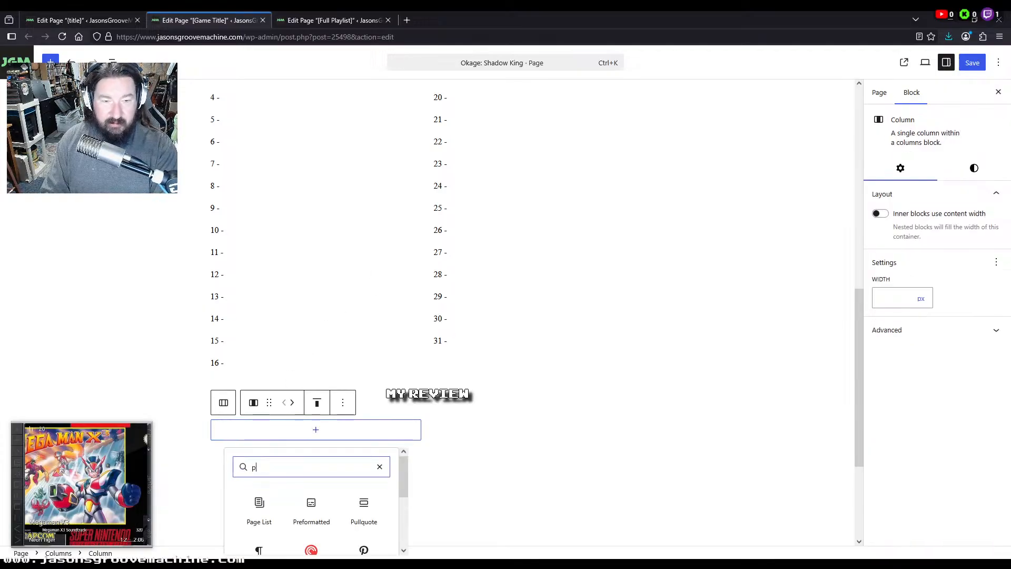
pyautogui.press('BackSpace')
pyautogui.write('par')
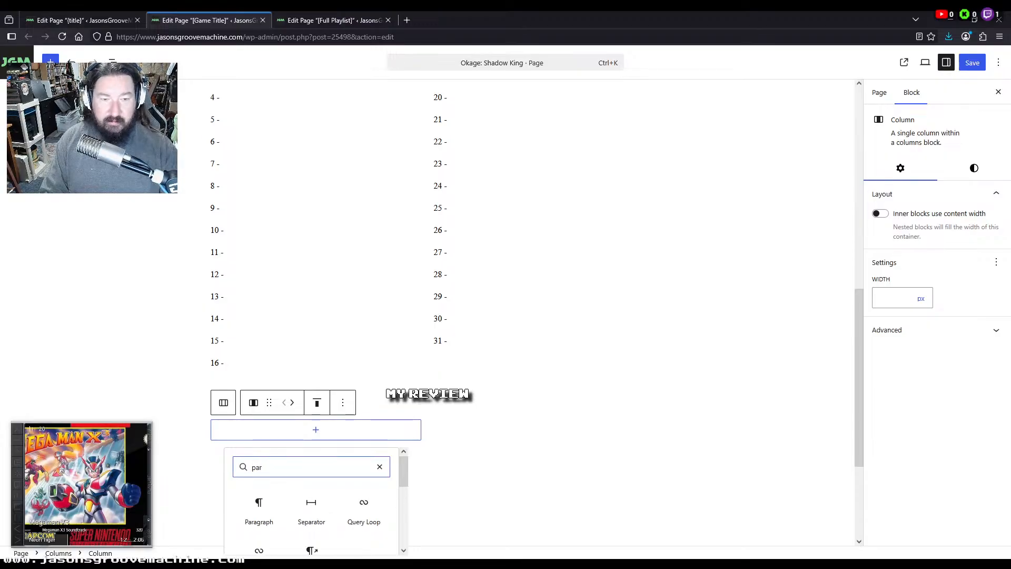
pyautogui.click(252, 512)
pyautogui.click(510, 434)
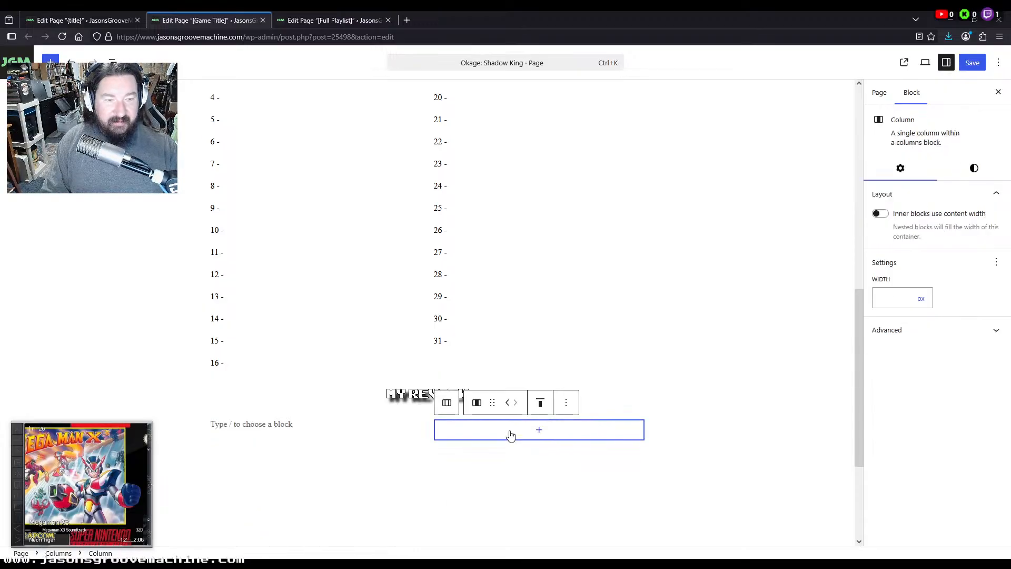
pyautogui.click(510, 434)
pyautogui.write('para')
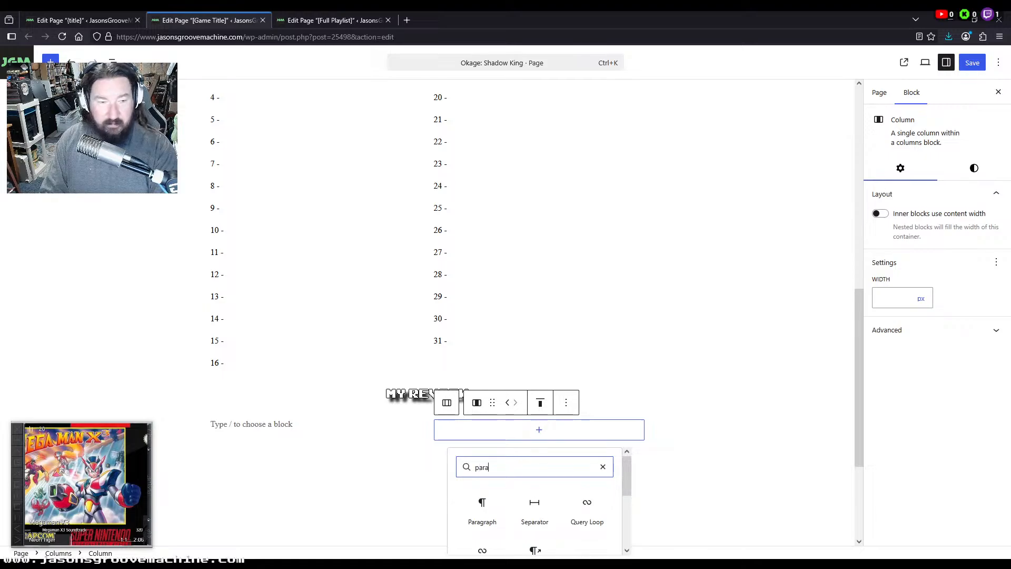
pyautogui.click(475, 509)
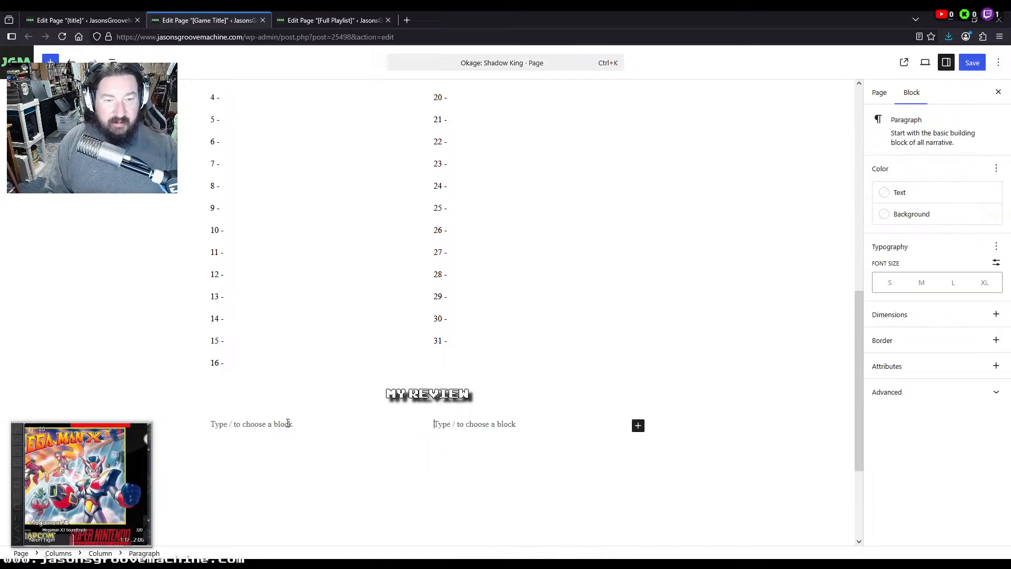
# Paste the episode titles into the two My Review columns, placing [01] to [16] in the first and [17] to [31] in the second
pyautogui.click(251, 424)
pyautogui.write('[01] Overshadowed Destiny [02] The Real Monsters [03] Psychological Terrorism [04] Hero Sign Up [05] Sewer Evil King [06] Heading South [07] Bubble Evil King [08] Cooking With Mom [09] The Power Of Identification [10] Mom And Dad Save The World [11] Chairman Evil King [12] Death Bunnies [13] Snow Gears [14] Challenge Of The Crypto Bros [15] Building Relationships [16] Let Me Tell Ya Something, Brother! [17] So Hot! [18] Cat Fights And Evil [19] Sewer Level [20] Lost Souls And Shadows [21] No Longer Noticed [22] Make Your Voice Heard [23] Classification Matters [24] Tiny Gears Completed [25] Deep Grave Pit [26] Deepest Of The Deep [27] Highland Mystery [28] Apathetic Evil King [29] World Library [30] Treasures Of The Forgotten Sword [31] Classify This Pal')
pyautogui.moveTo(290, 423); pyautogui.dragTo(195, 298)
pyautogui.scroll(2, 195, 298)
pyautogui.hotkey('ctrl', 'x')
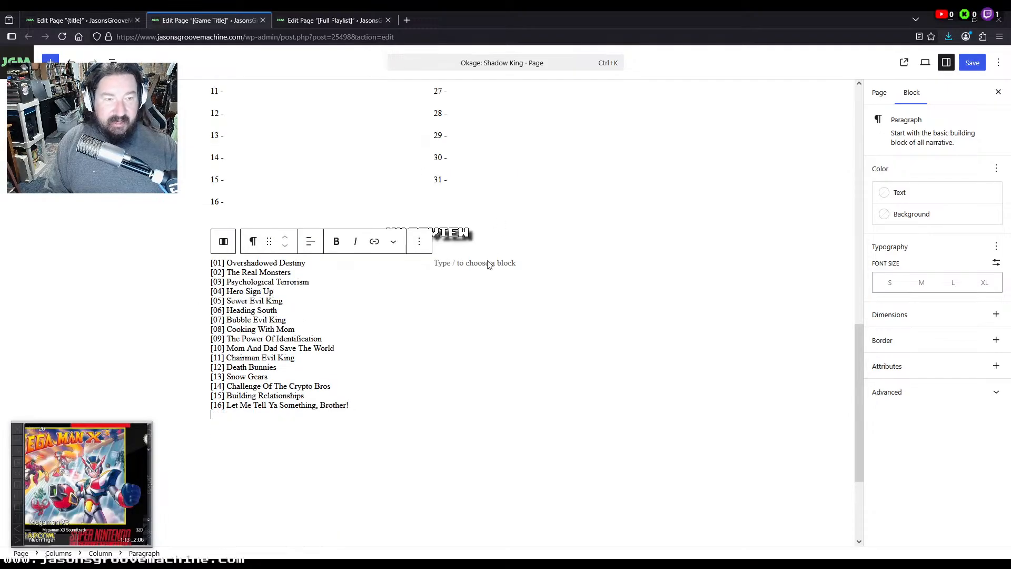
pyautogui.click(638, 262)
pyautogui.hotkey('ctrl', 'v')
pyautogui.scroll(-2, 142, 408)
pyautogui.scroll(3, 236, 379)
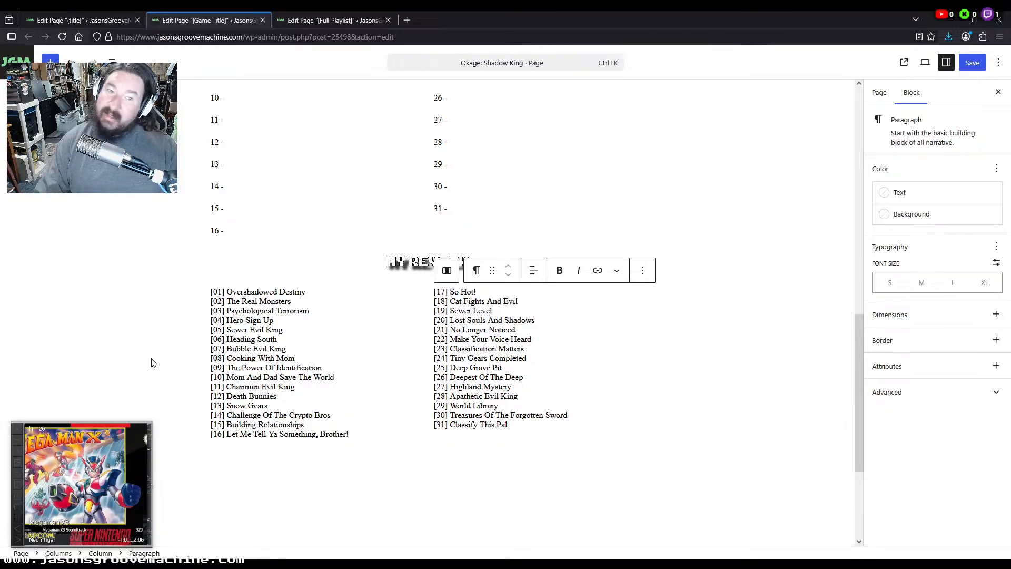
pyautogui.scroll(4, 153, 363)
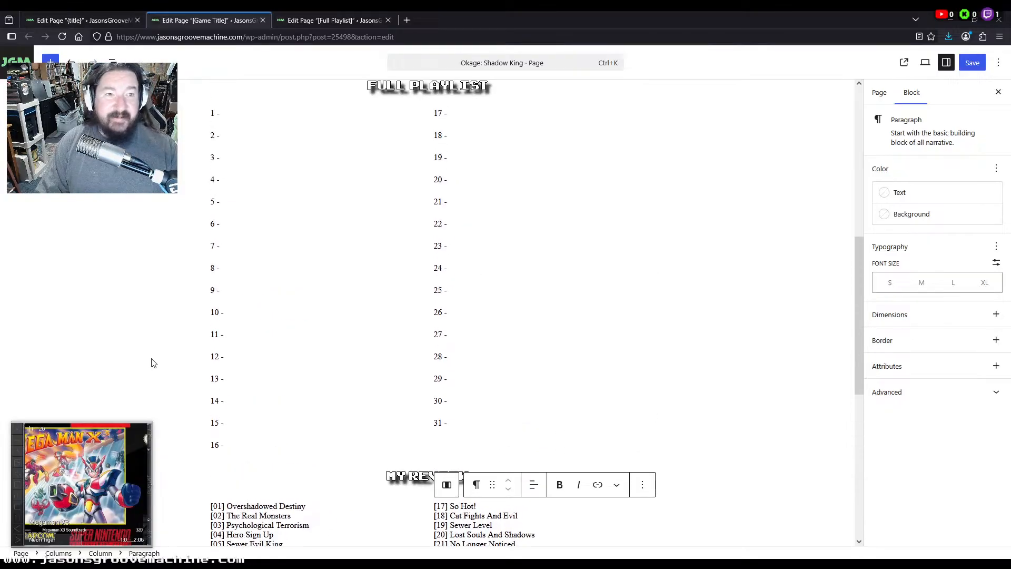
# View the live Okage: Shadow King page from its title down to the comments, then return to the page editor
pyautogui.click(905, 63)
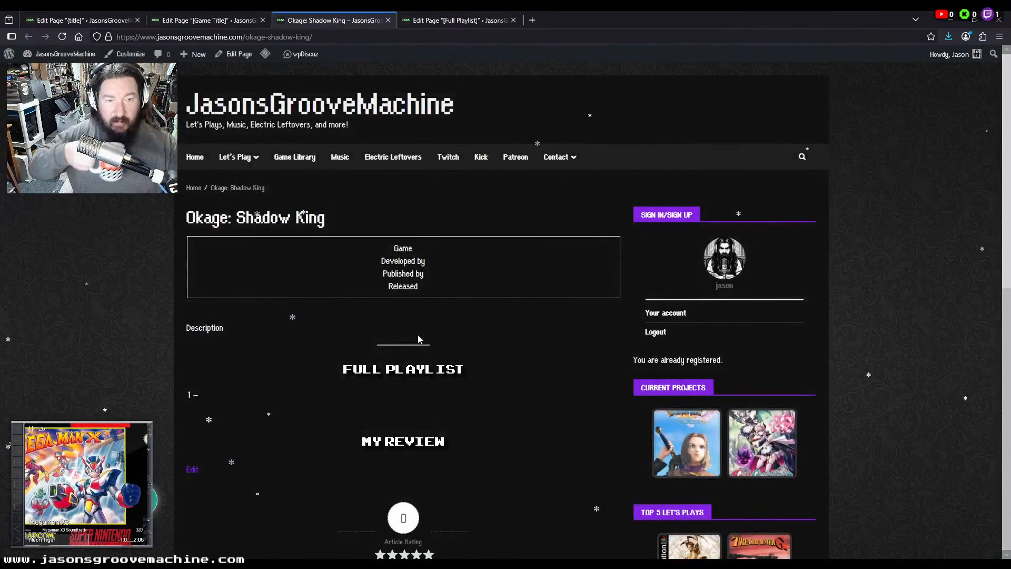
pyautogui.scroll(-2, 111, 388)
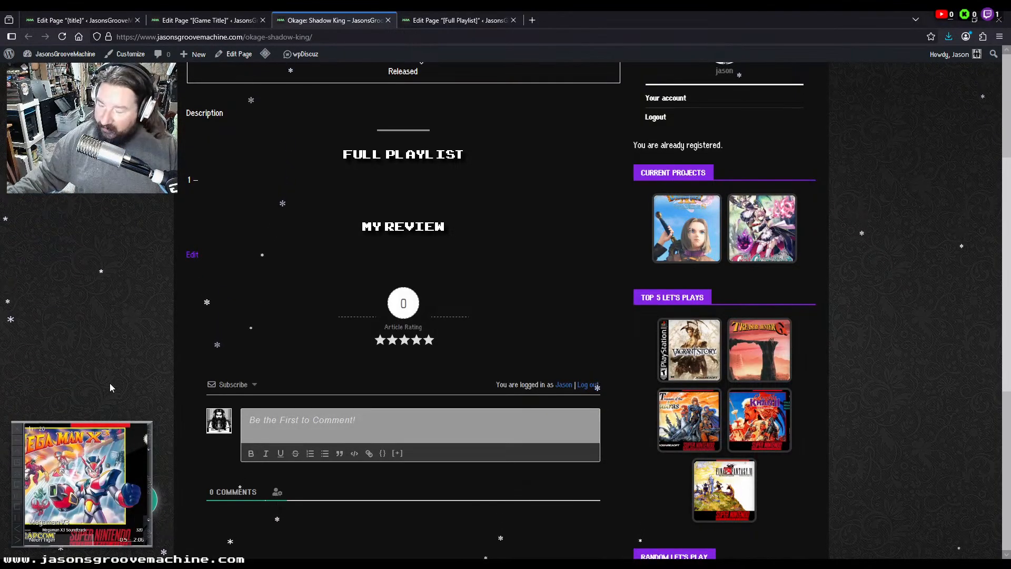
pyautogui.scroll(5, 110, 387)
pyautogui.click(206, 20)
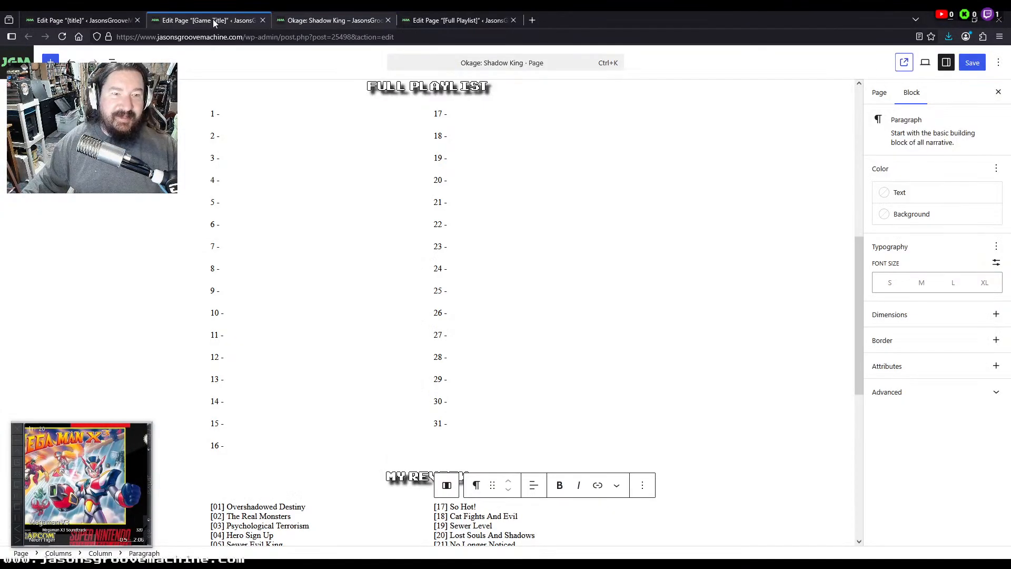
# Save the Okage: Shadow King page and close the Full Playlist template's editor tab
pyautogui.scroll(8, 343, 267)
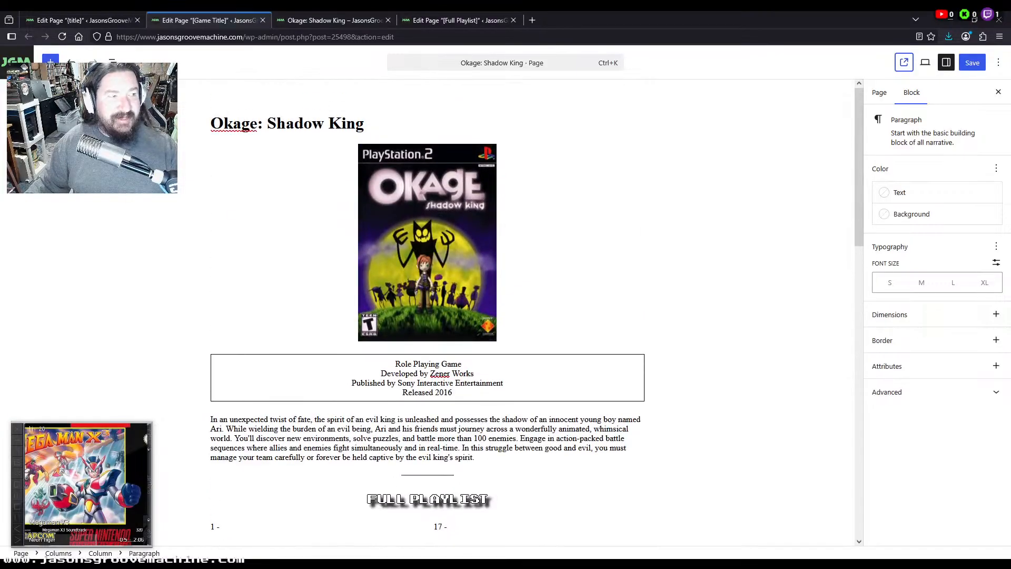
pyautogui.click(973, 63)
pyautogui.click(344, 17)
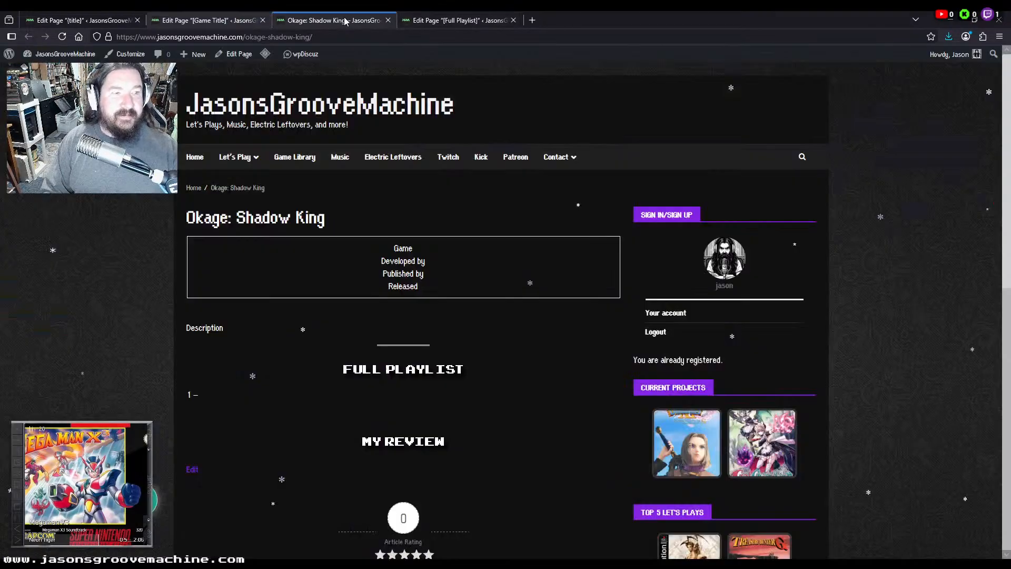
pyautogui.click(495, 22)
pyautogui.click(514, 21)
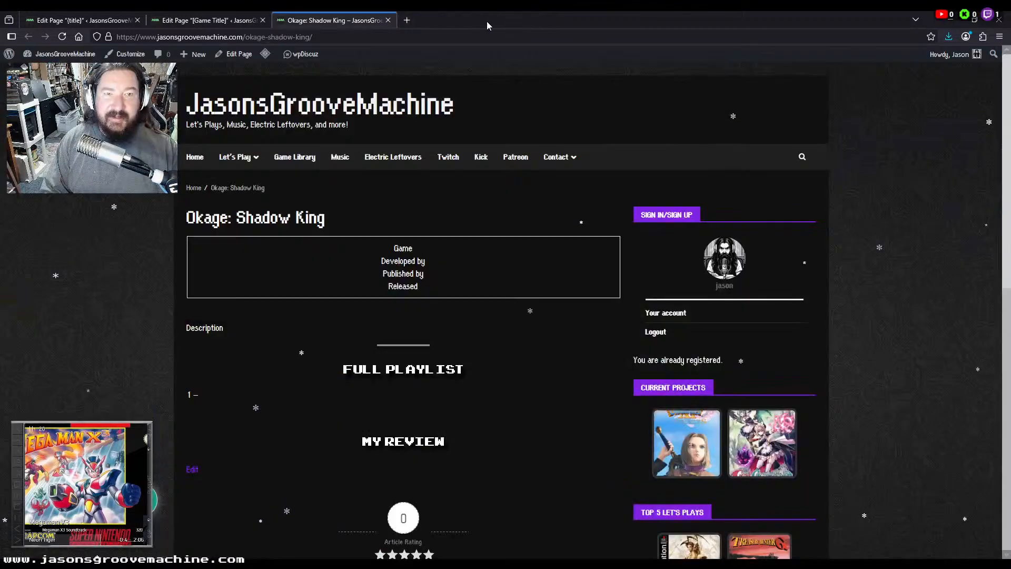
# Reload the live Okage: Shadow King page and compare the numbered Full Playlist columns with the episode title columns under My Review
pyautogui.click(227, 23)
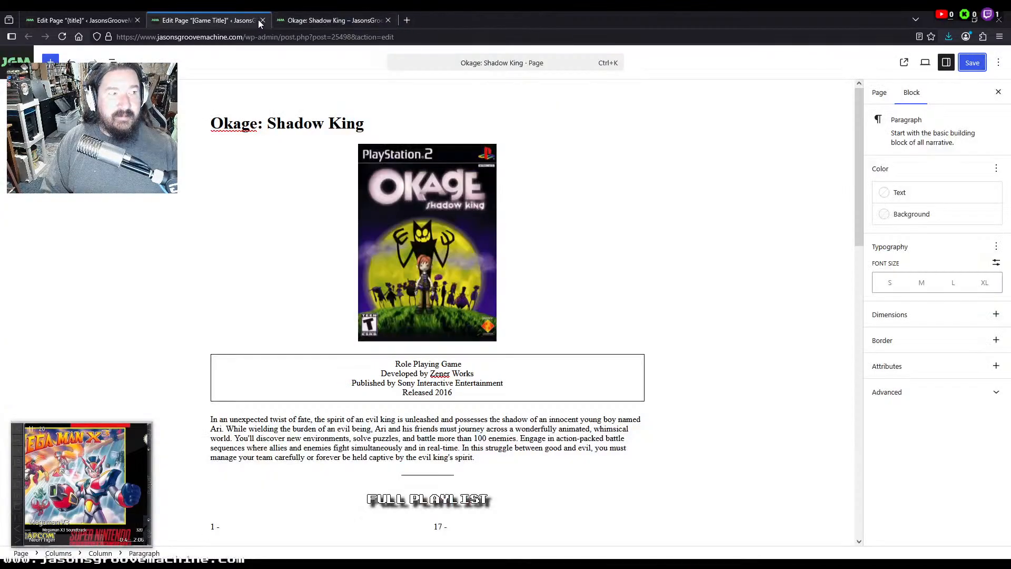
pyautogui.click(340, 22)
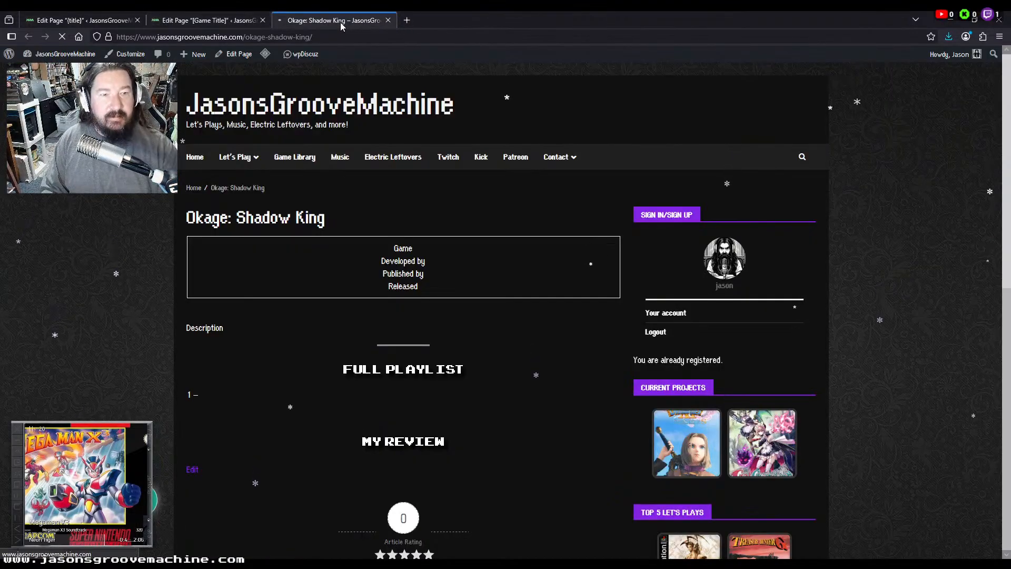
pyautogui.press('F5')
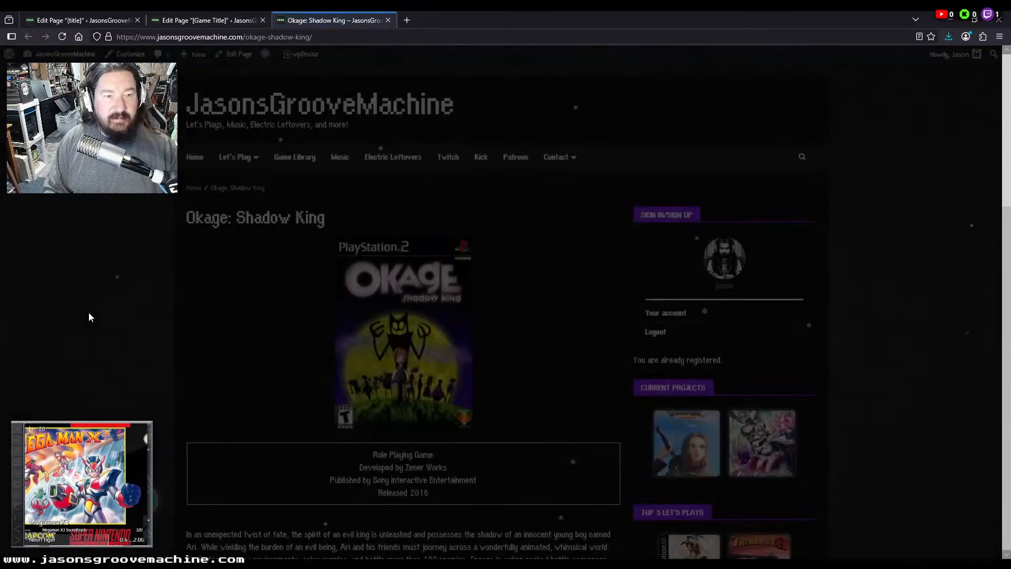
pyautogui.scroll(-10, 88, 313)
pyautogui.scroll(-5, 89, 313)
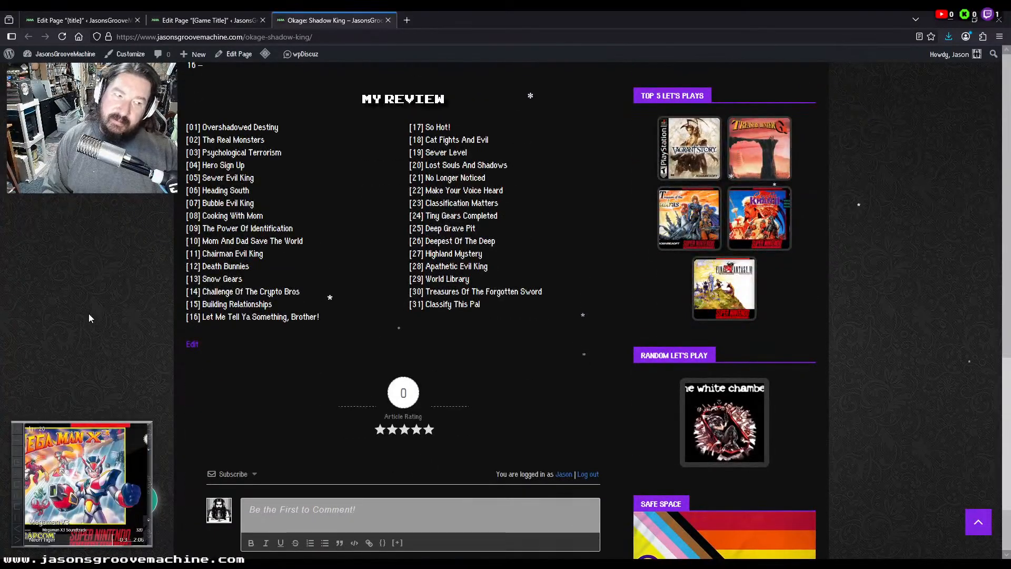
pyautogui.scroll(2, 88, 314)
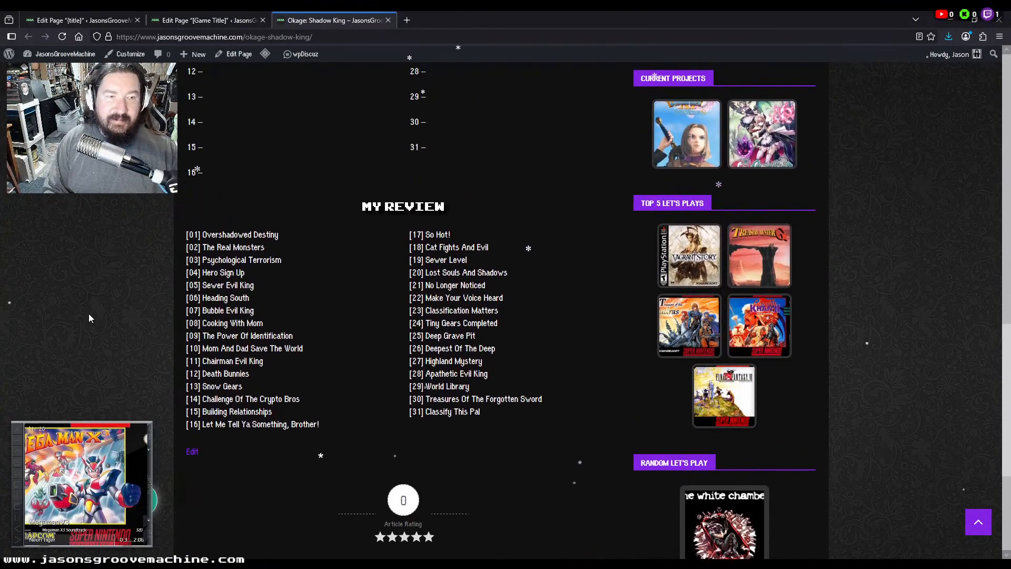
pyautogui.scroll(3, 89, 314)
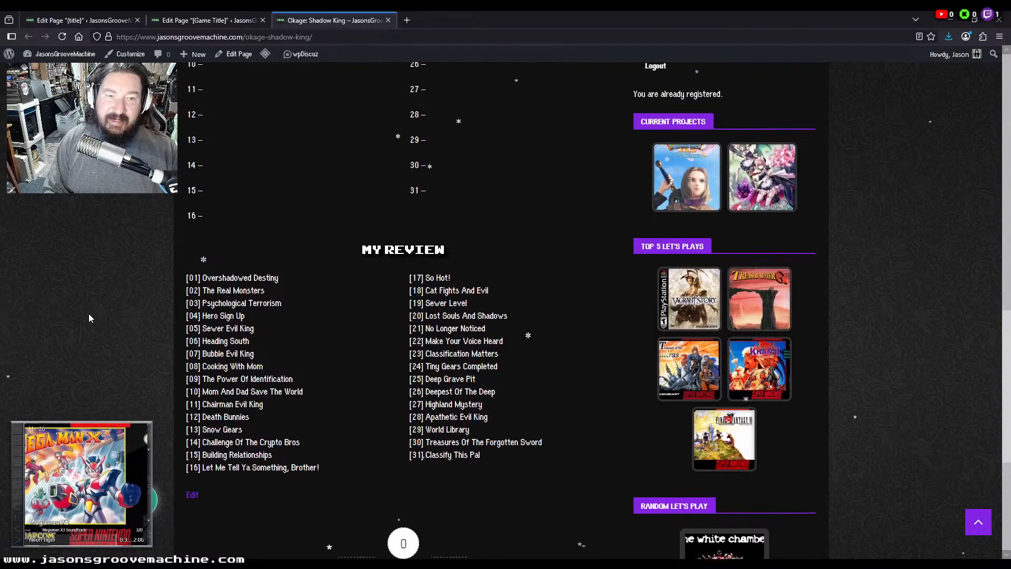
pyautogui.scroll(-2, 89, 314)
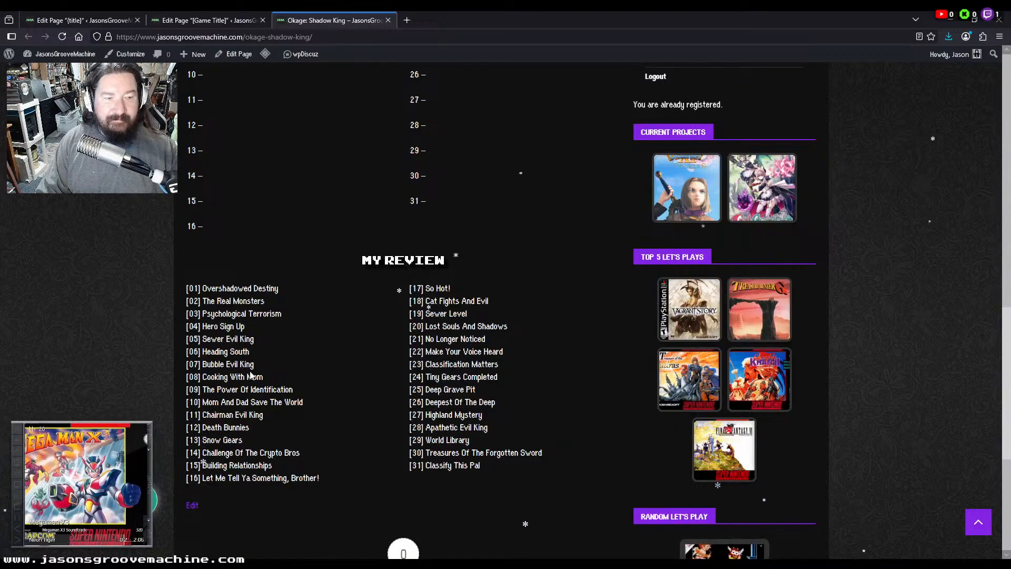
pyautogui.scroll(6, 250, 375)
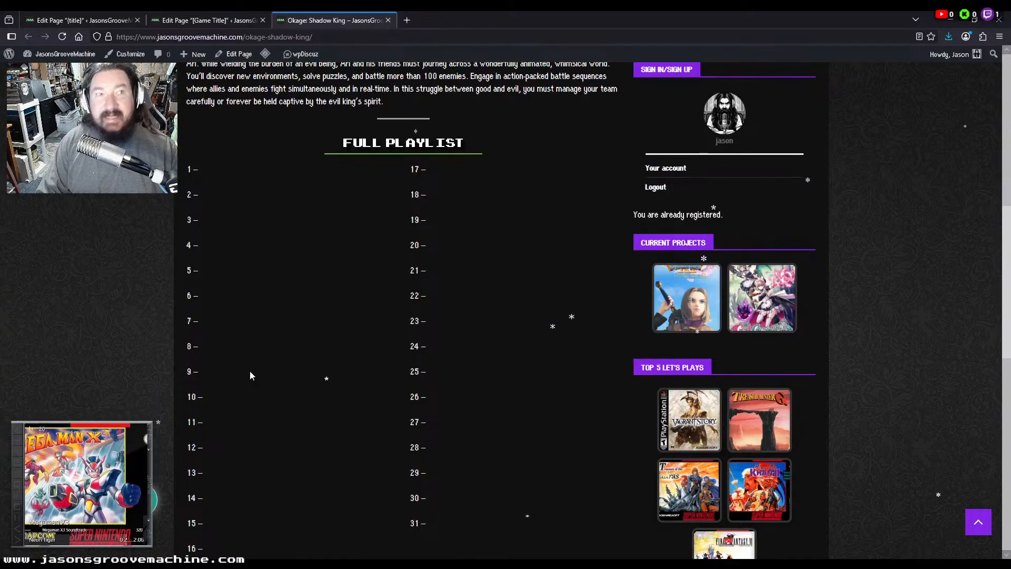
pyautogui.scroll(5, 249, 375)
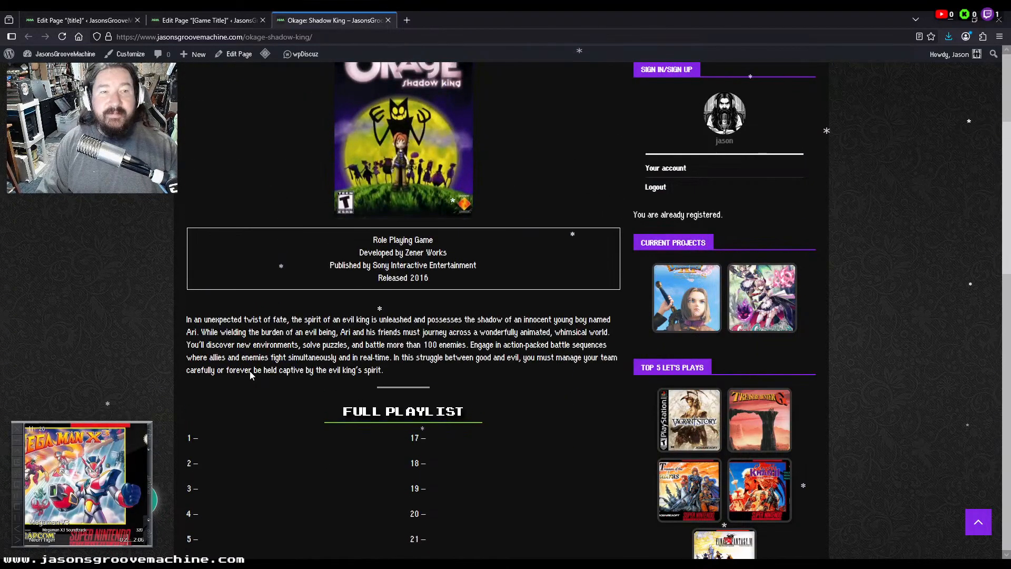
# Delete the Columns block holding the numbered placeholder entries under Full Playlist in the Okage: Shadow King editor
pyautogui.click(211, 20)
pyautogui.scroll(-8, 309, 251)
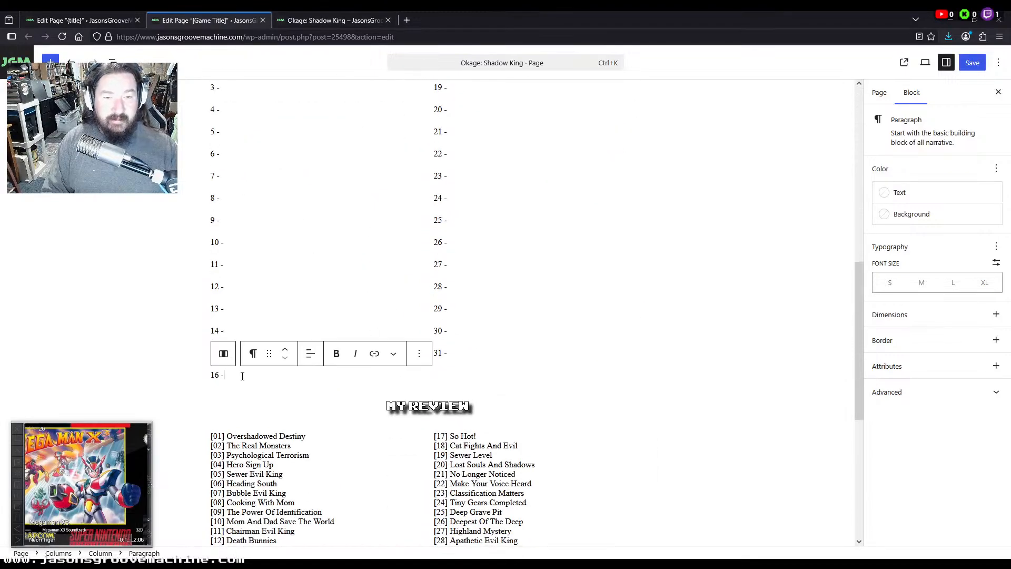
pyautogui.scroll(5, 239, 350)
pyautogui.click(112, 62)
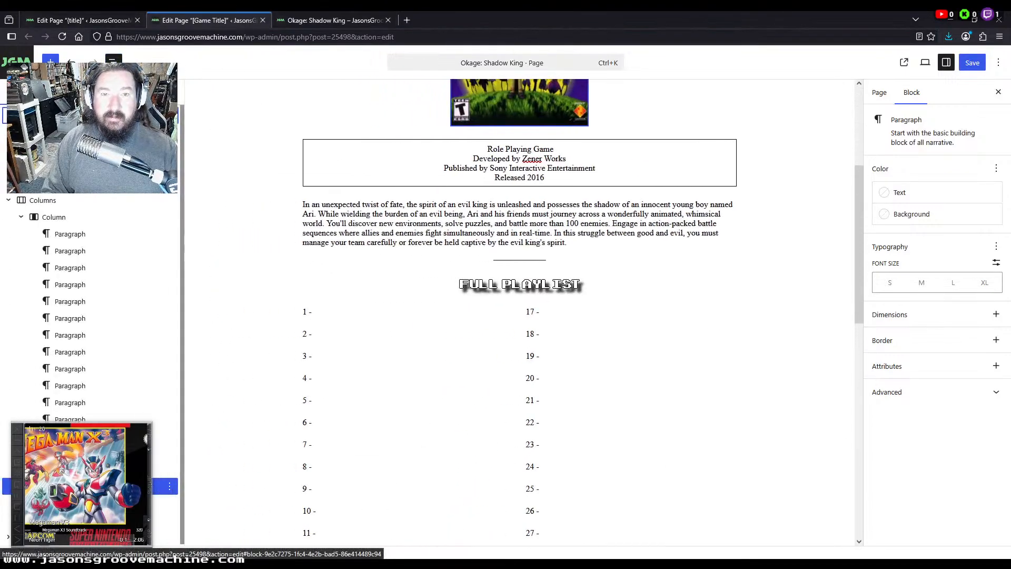
pyautogui.click(74, 216)
pyautogui.press('Delete')
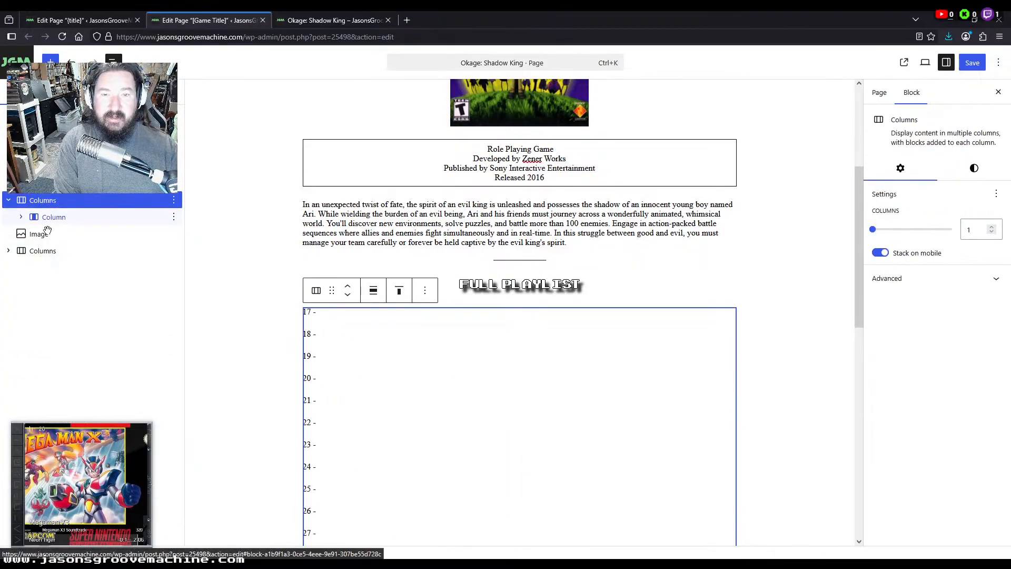
pyautogui.press('Delete')
# Move the episode title Columns block above the My Review image, and close the live page's browser tab
pyautogui.click(32, 218)
pyautogui.moveTo(115, 223); pyautogui.dragTo(103, 202)
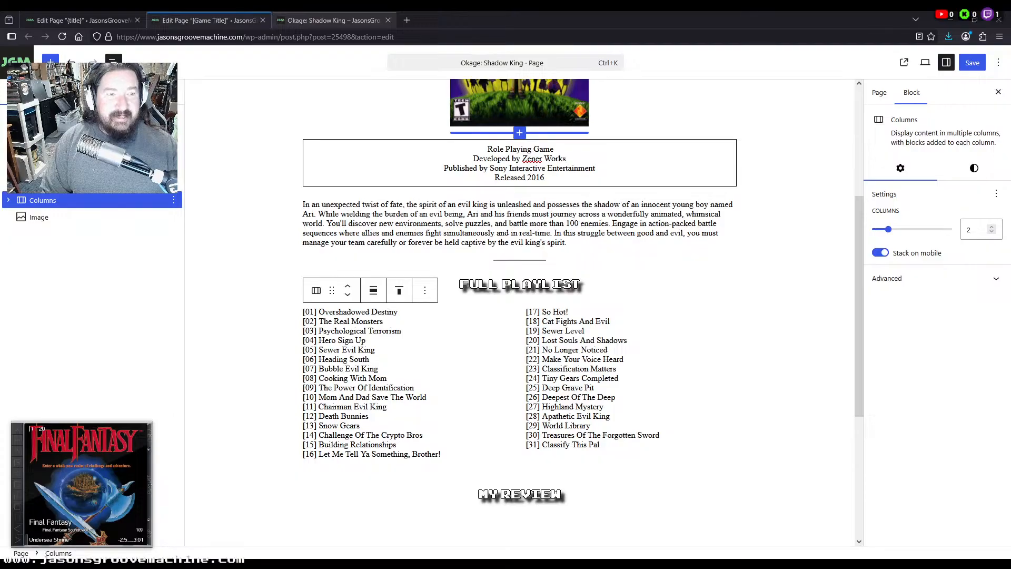
pyautogui.click(359, 19)
pyautogui.click(388, 20)
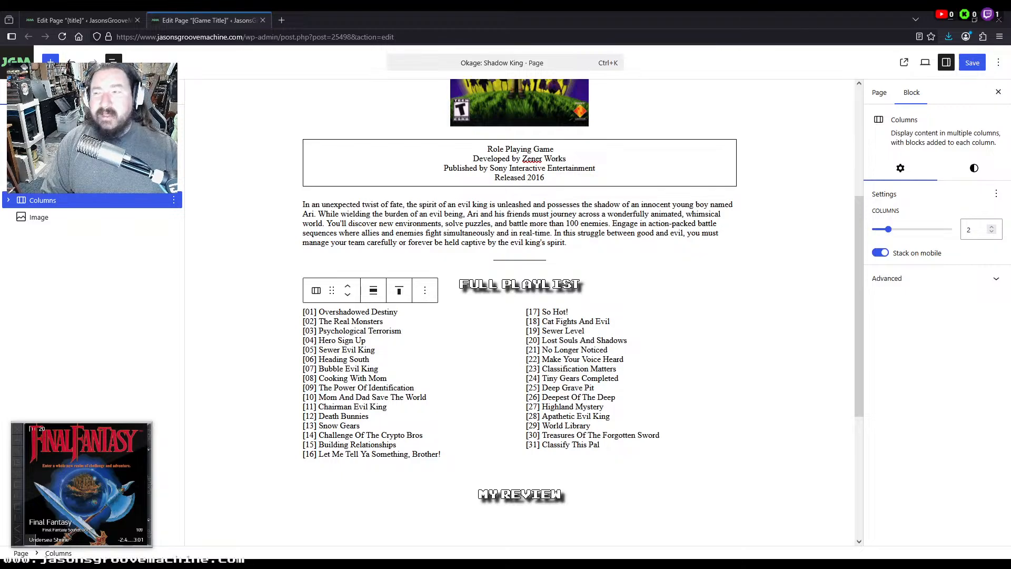
# Leave the {title} template editor and open LPagery's Create New Pages form
pyautogui.click(88, 19)
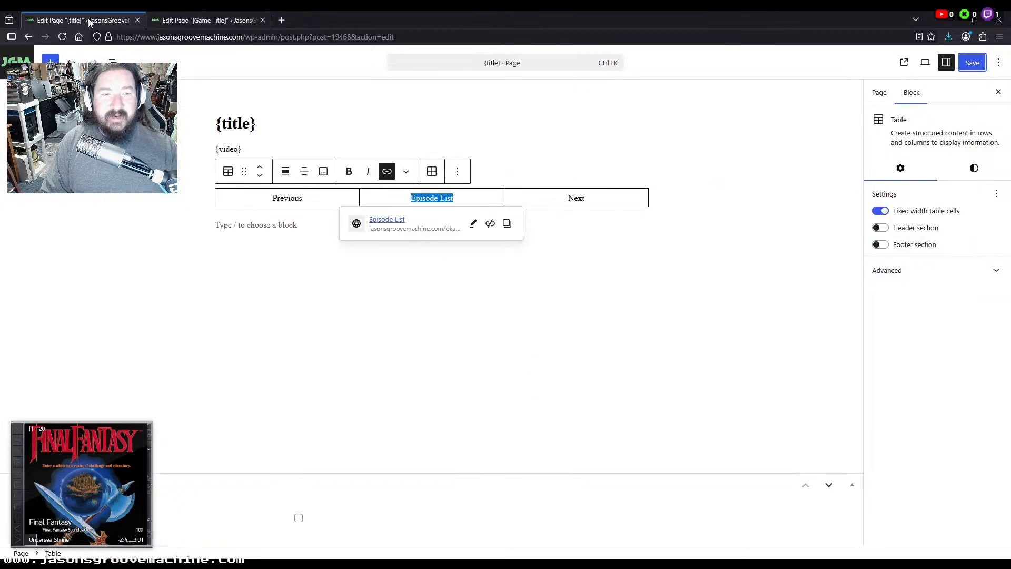
pyautogui.click(16, 63)
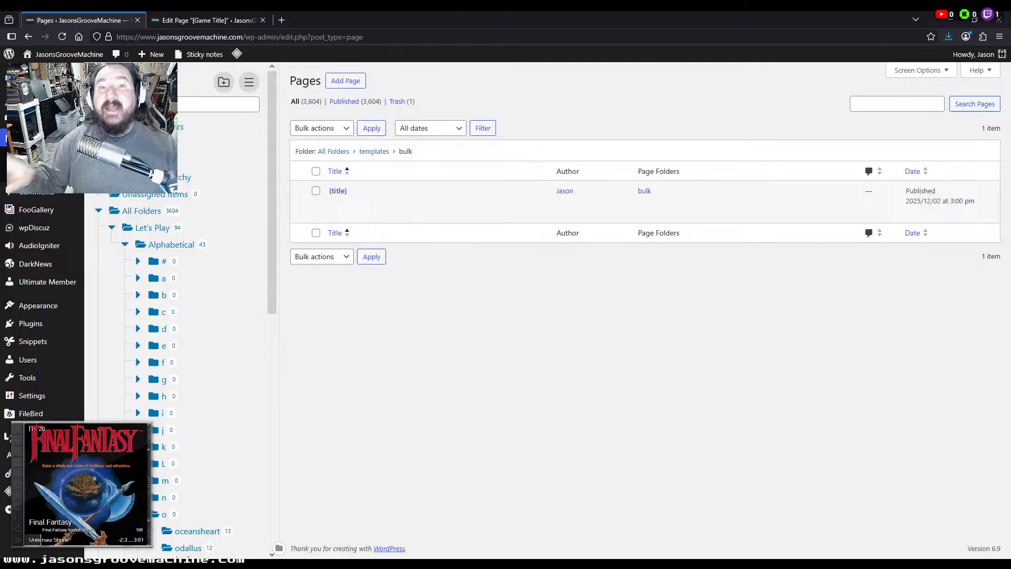
pyautogui.scroll(-1, 136, 309)
pyautogui.click(42, 437)
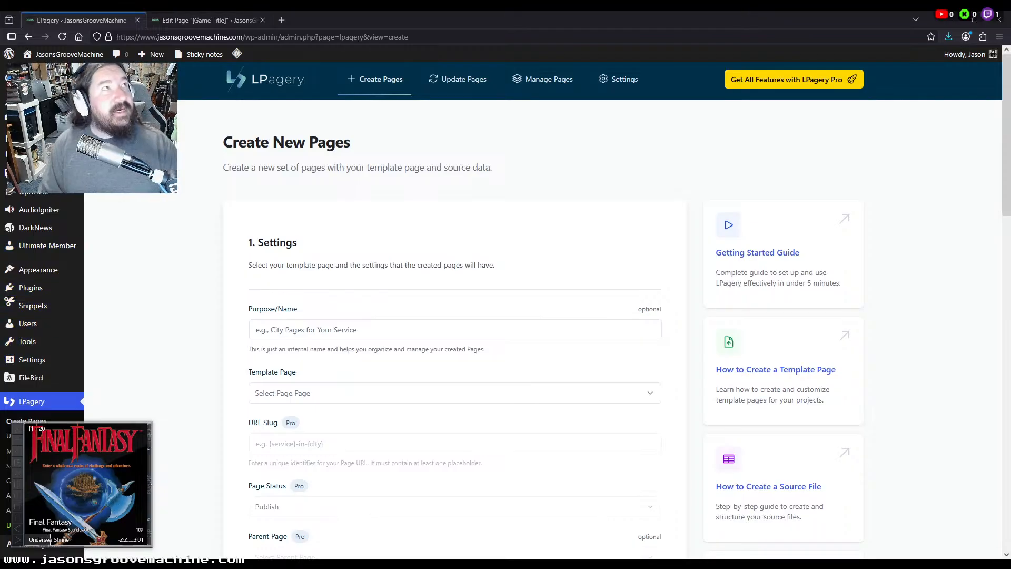
# Select {title} (Page #19468) as the template page and upload output.xlsx as the source file
pyautogui.scroll(-2, 358, 295)
pyautogui.click(359, 285)
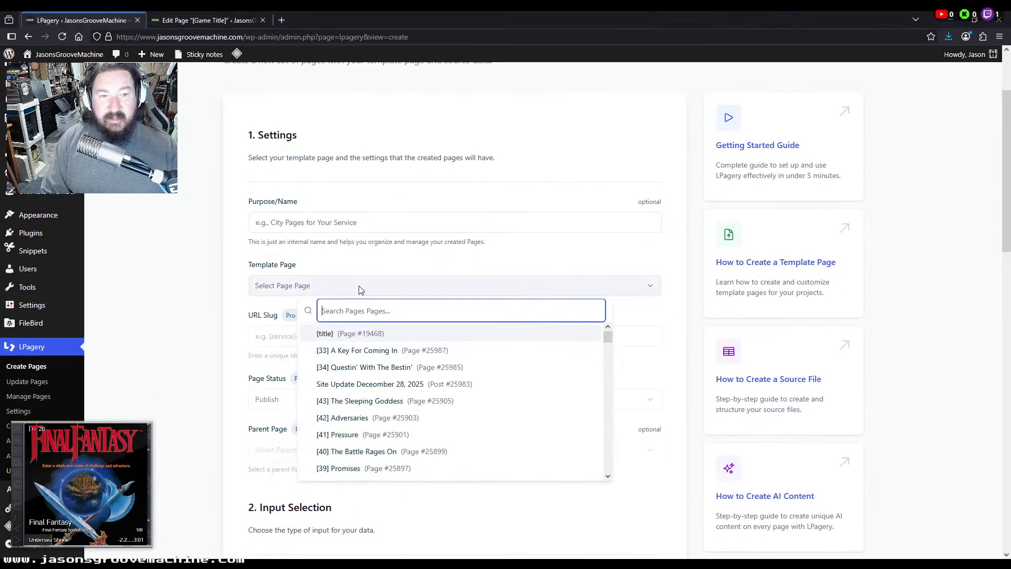
pyautogui.click(349, 334)
pyautogui.scroll(-9, 156, 316)
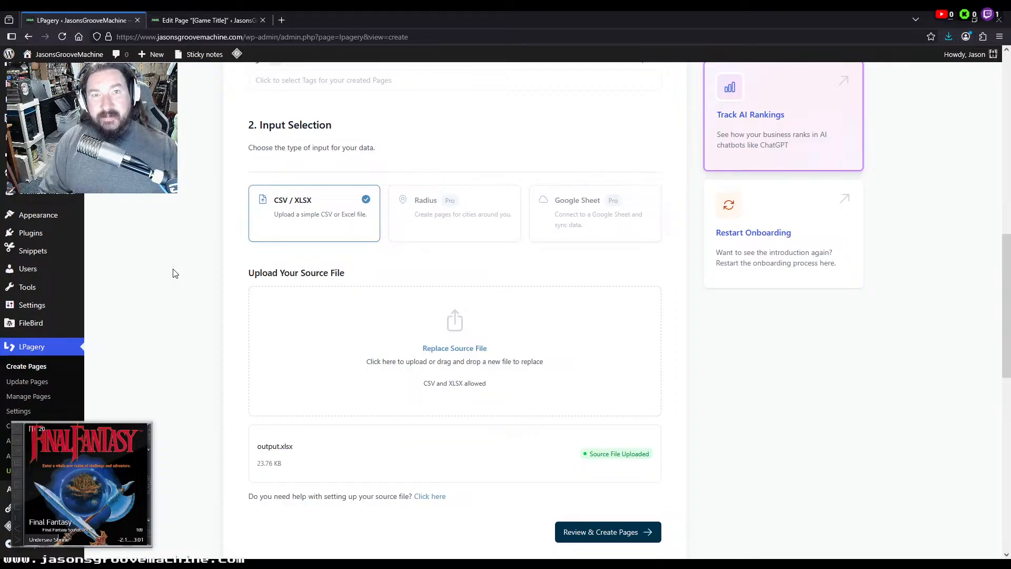
# Review the source rows with preview mode off and create the 31 episode pages
pyautogui.click(606, 532)
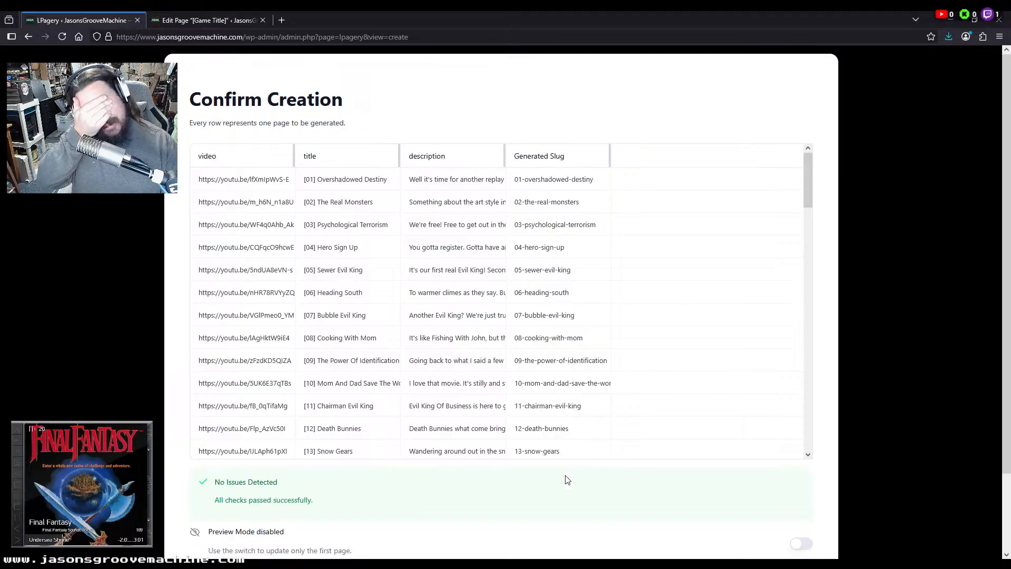
pyautogui.scroll(-2, 567, 480)
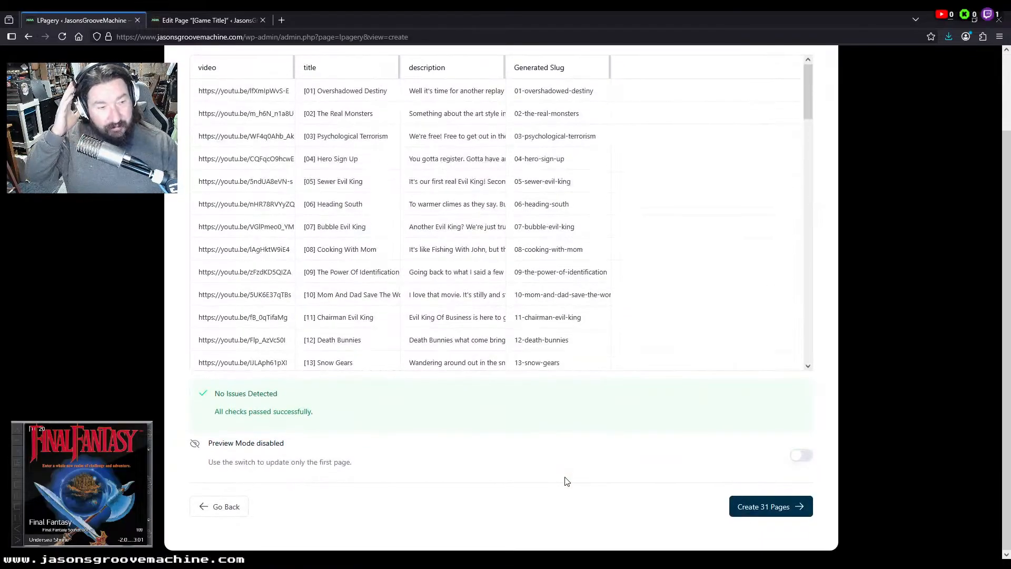
pyautogui.click(796, 511)
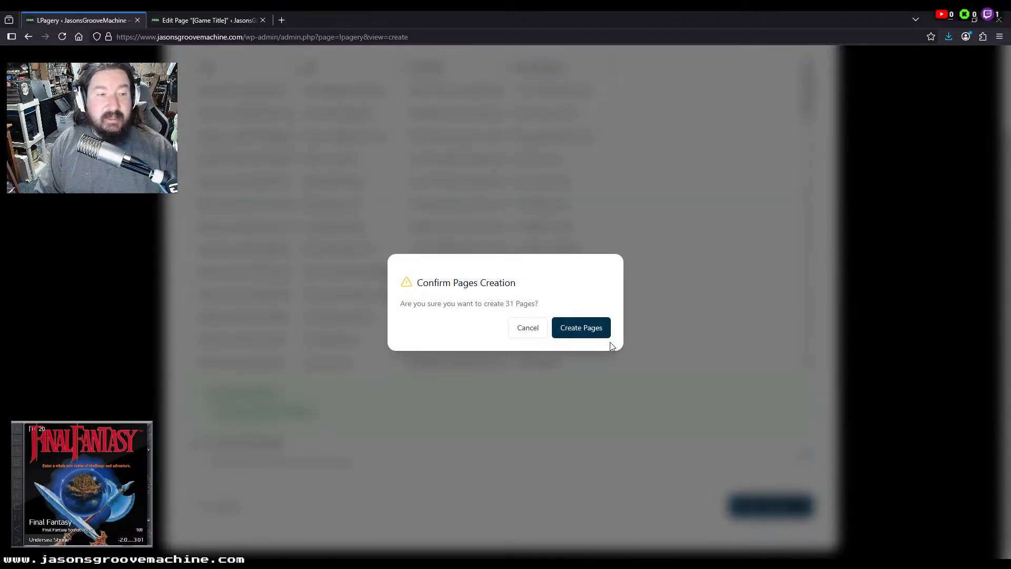
pyautogui.click(589, 329)
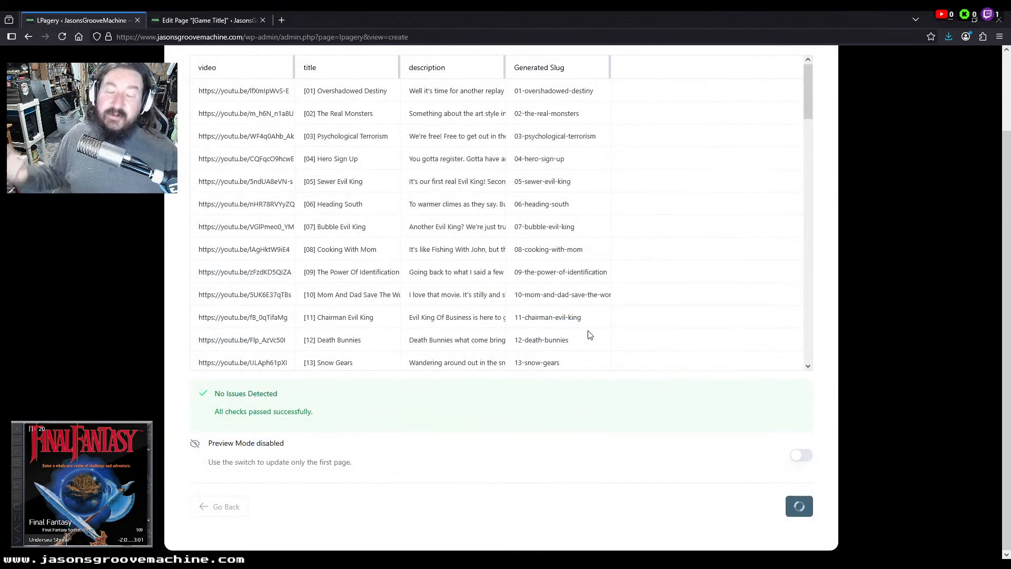
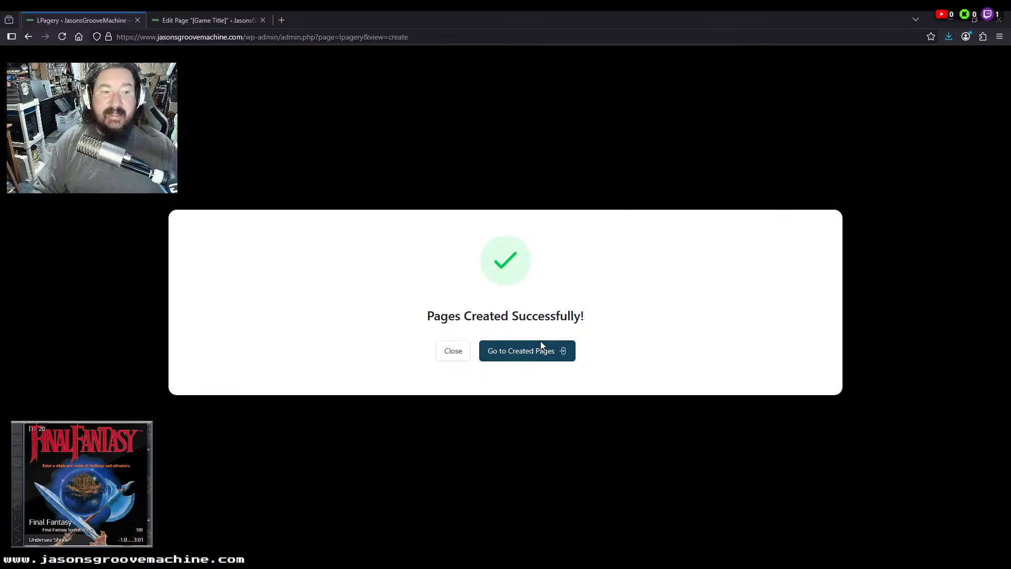
# Open the created pages, select all 20 listed under Unassigned Items, and move them into the okage folder
pyautogui.click(534, 354)
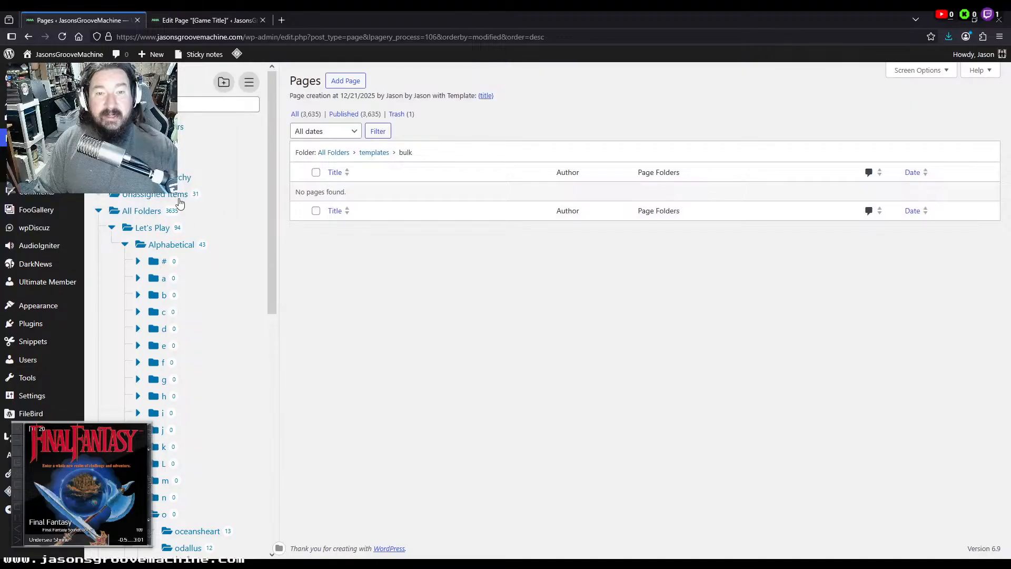
pyautogui.click(180, 202)
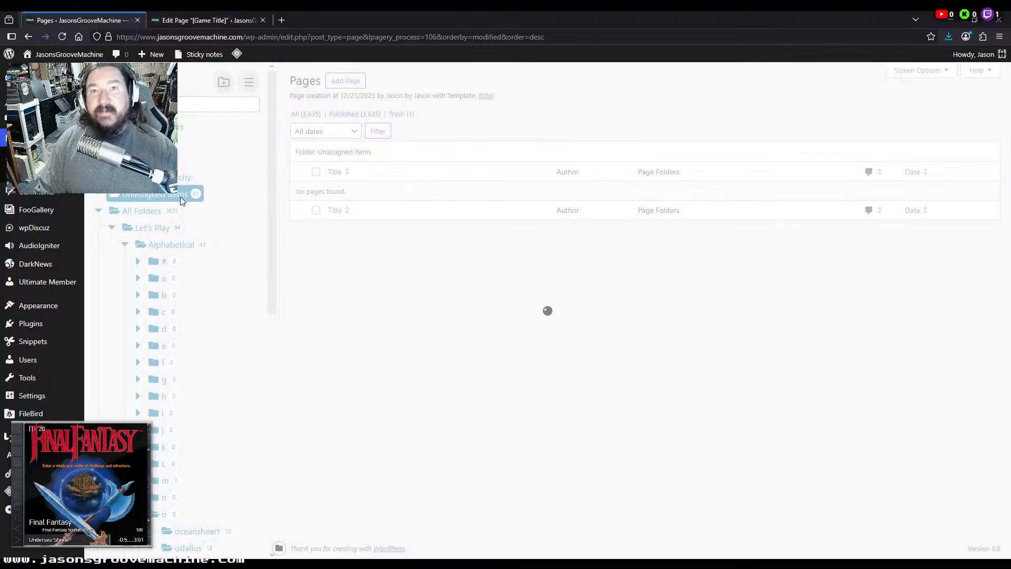
pyautogui.click(316, 172)
pyautogui.scroll(-6, 424, 366)
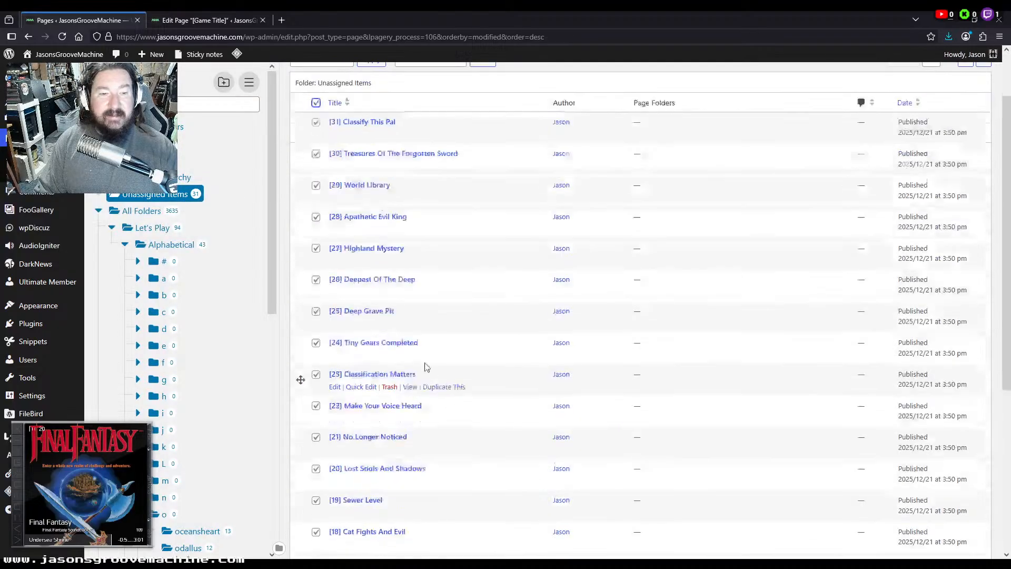
pyautogui.scroll(-3, 202, 394)
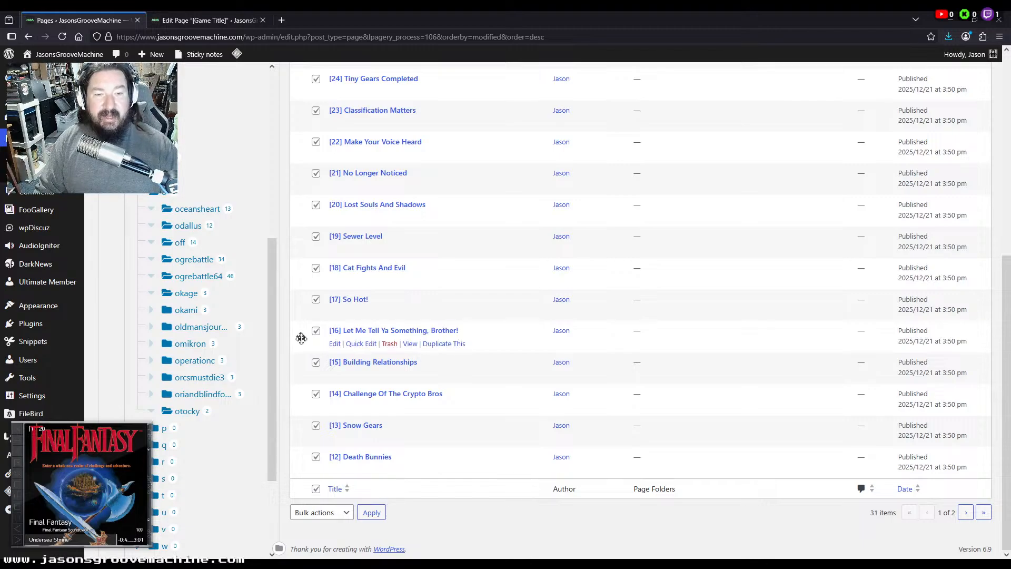
pyautogui.moveTo(301, 336); pyautogui.dragTo(198, 295)
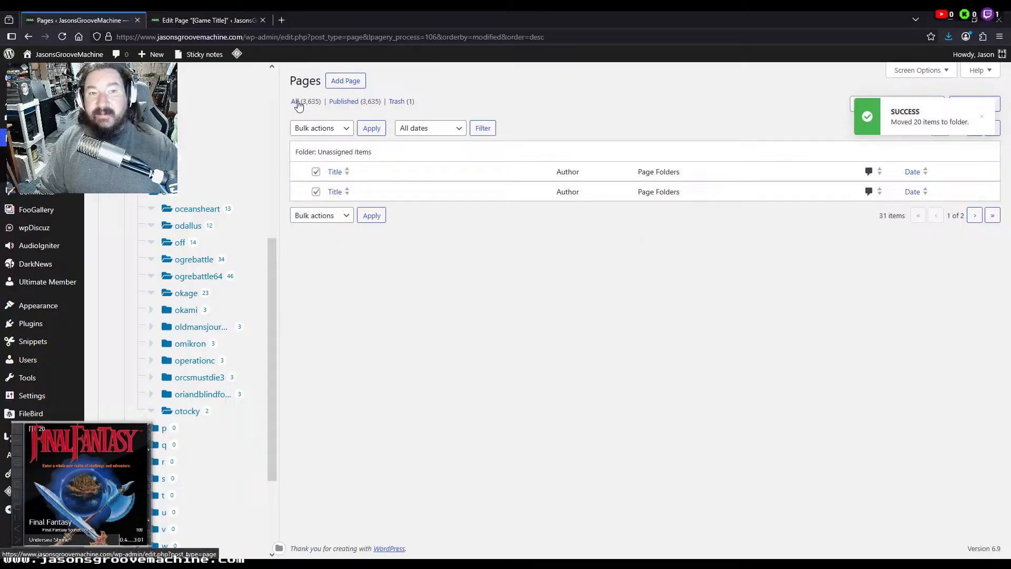
# List all pages and move the remaining unassigned episodes, [01] to [11], into the okage folder
pyautogui.click(298, 104)
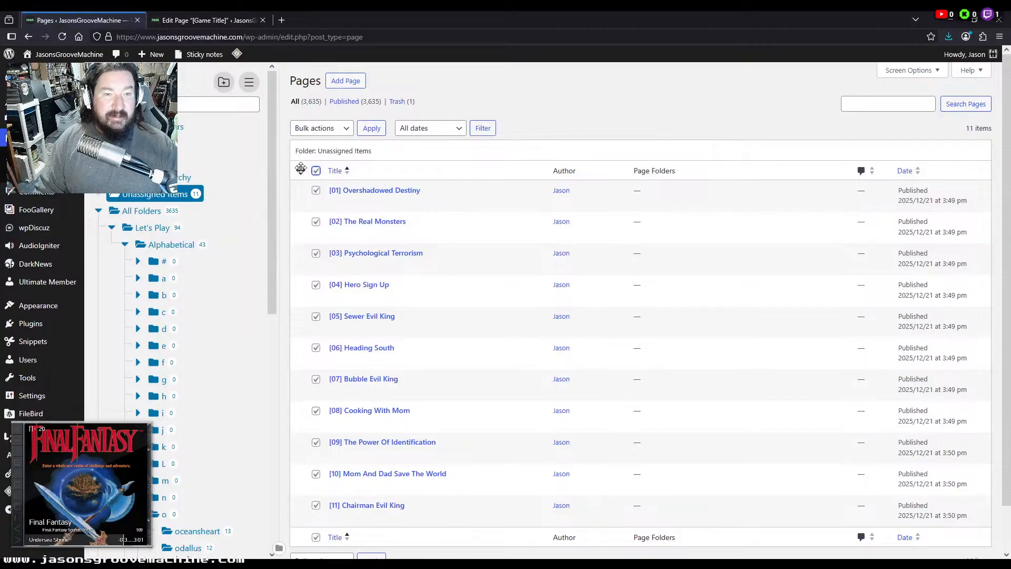
pyautogui.scroll(-4, 243, 292)
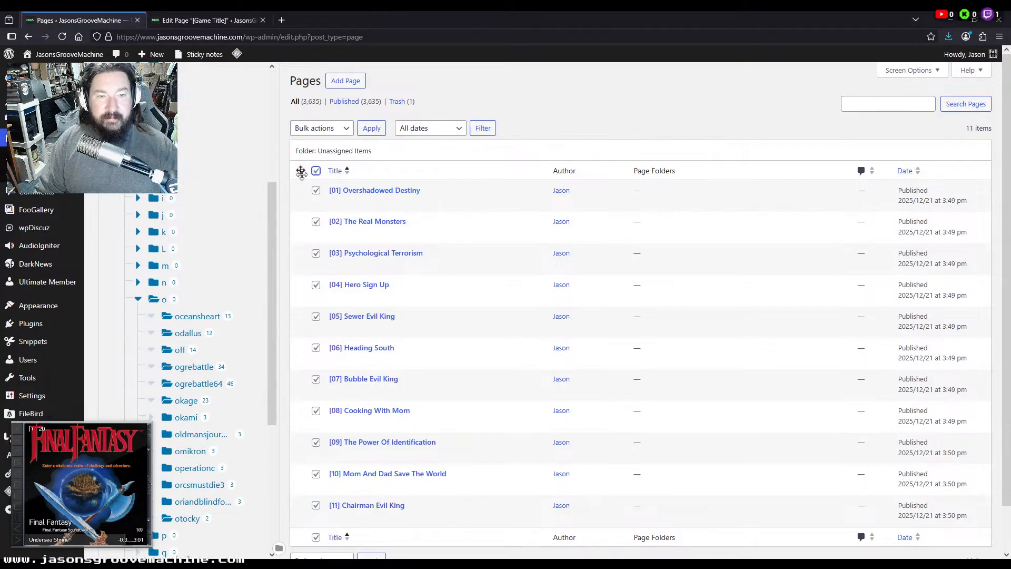
pyautogui.moveTo(301, 198); pyautogui.dragTo(192, 407)
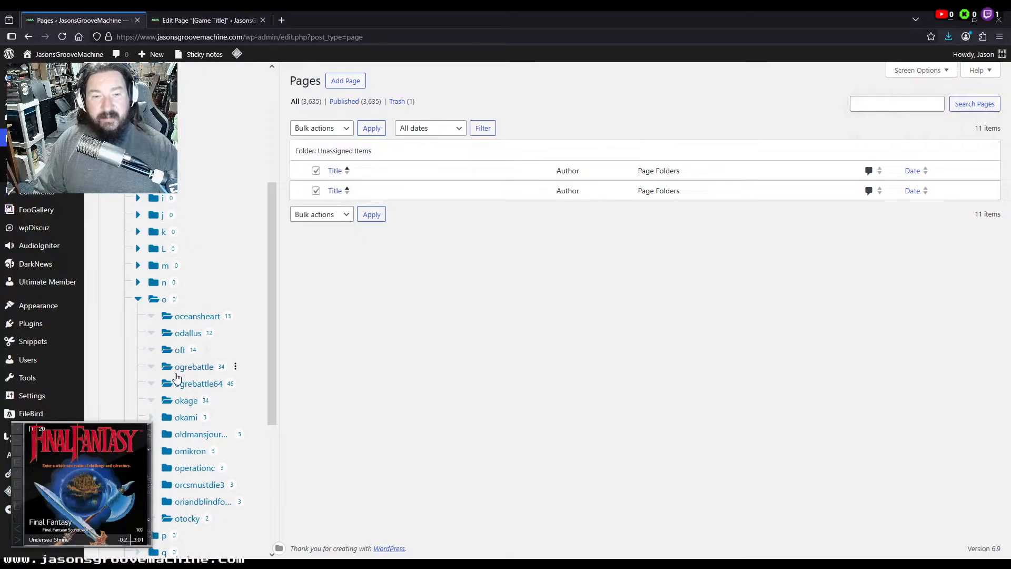
# Open episodes [01] to [04] from the okage folder in separate editor tabs and make the game page the first browser tab
pyautogui.click(198, 402)
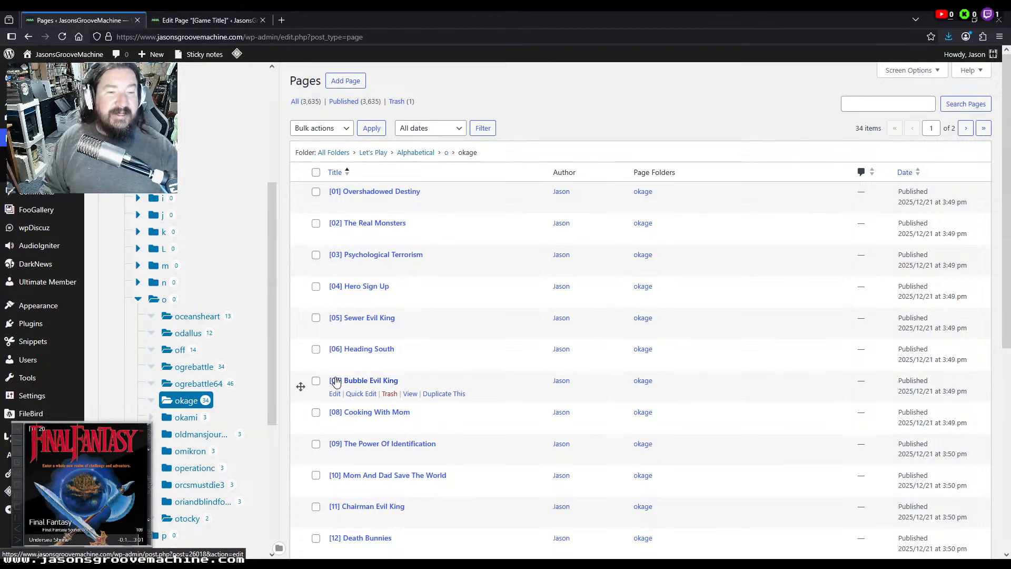
pyautogui.scroll(-6, 336, 382)
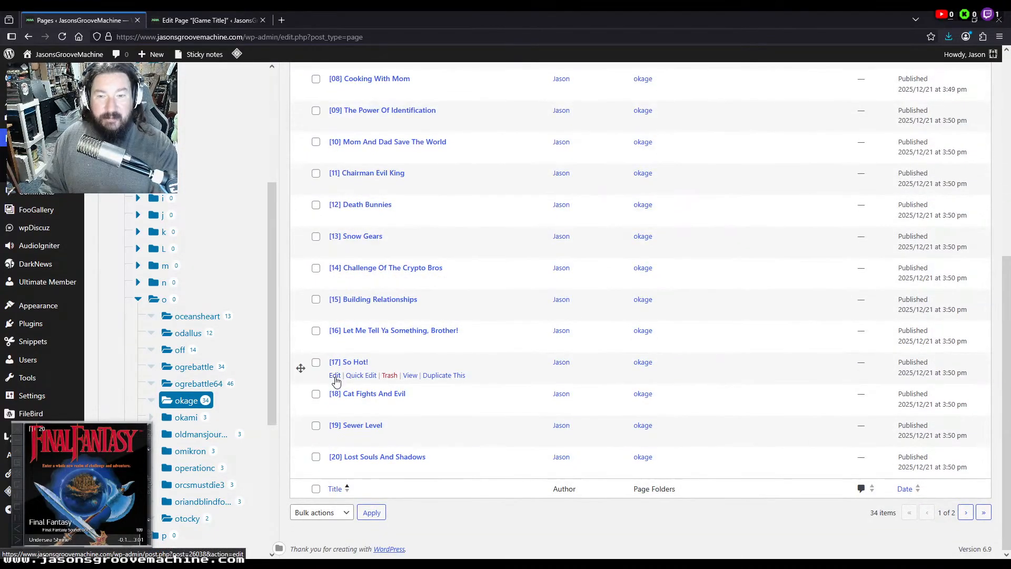
pyautogui.scroll(6, 336, 382)
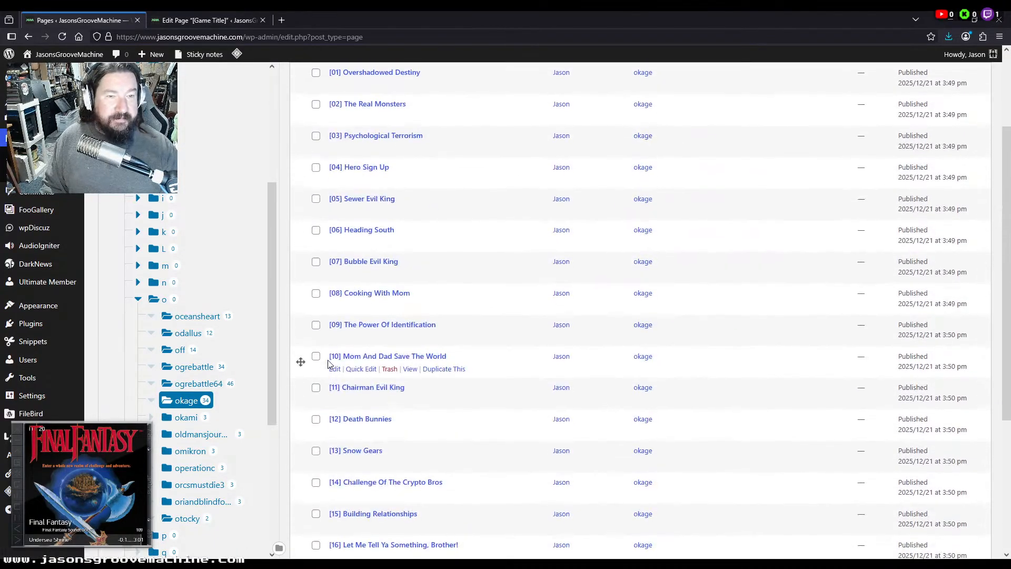
pyautogui.middleClick(332, 194)
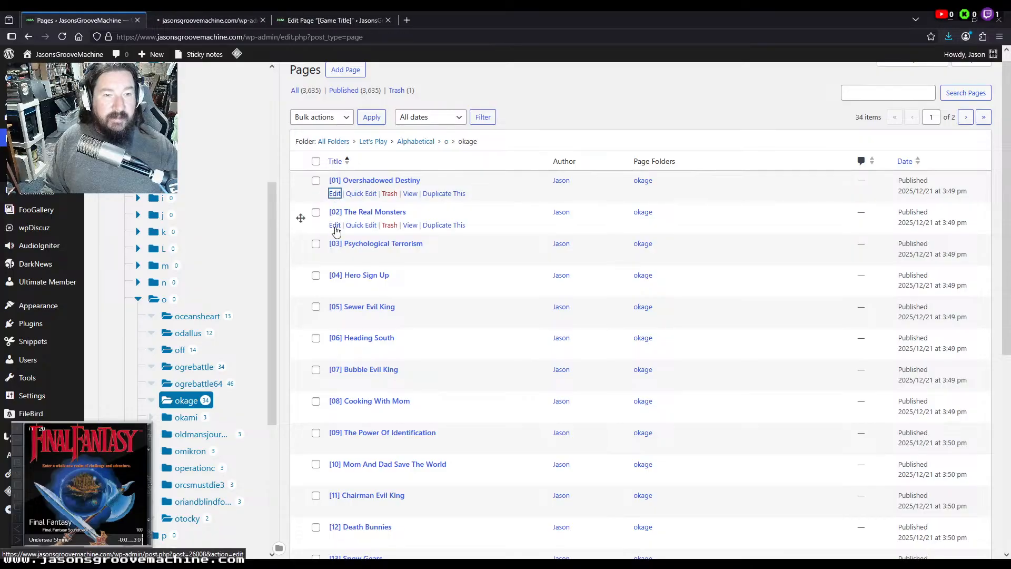
pyautogui.middleClick(334, 224)
pyautogui.middleClick(334, 256)
pyautogui.middleClick(334, 288)
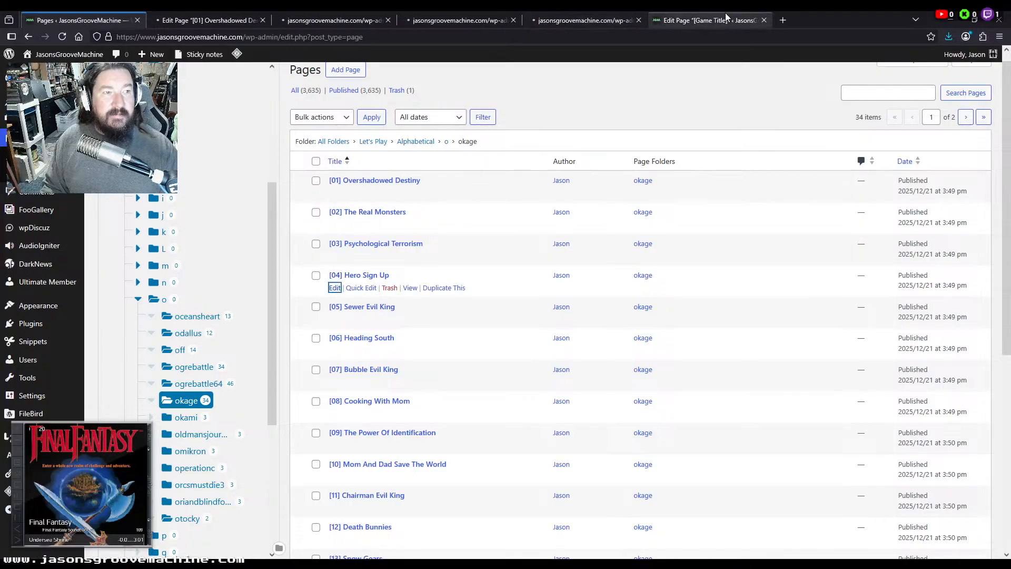
pyautogui.moveTo(711, 20); pyautogui.dragTo(96, 15)
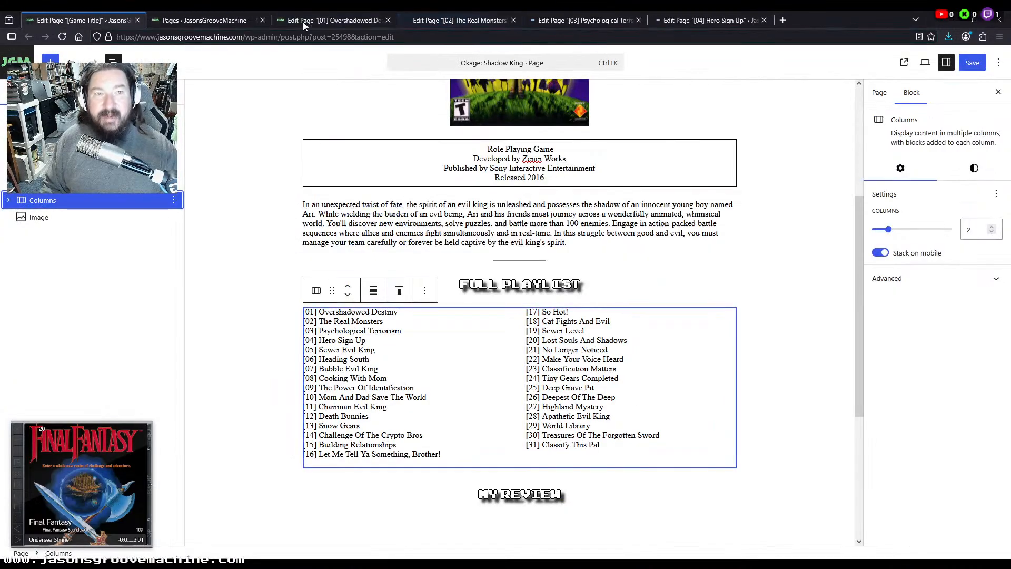
pyautogui.click(266, 237)
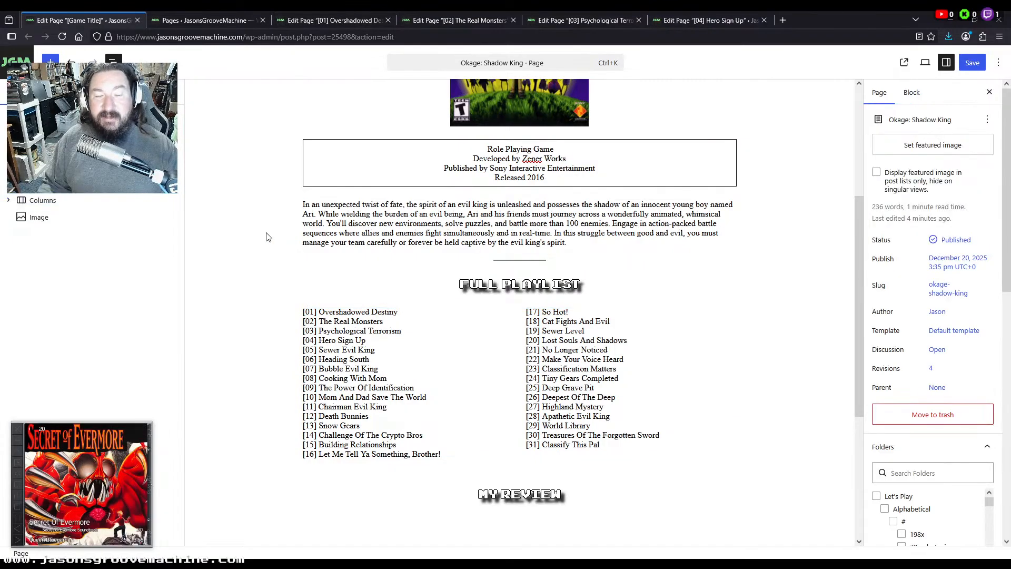
# Copy the [01] Overshadowed Destiny page's slug link and apply it to Previous on the [02] The Real Monsters page
pyautogui.click(343, 20)
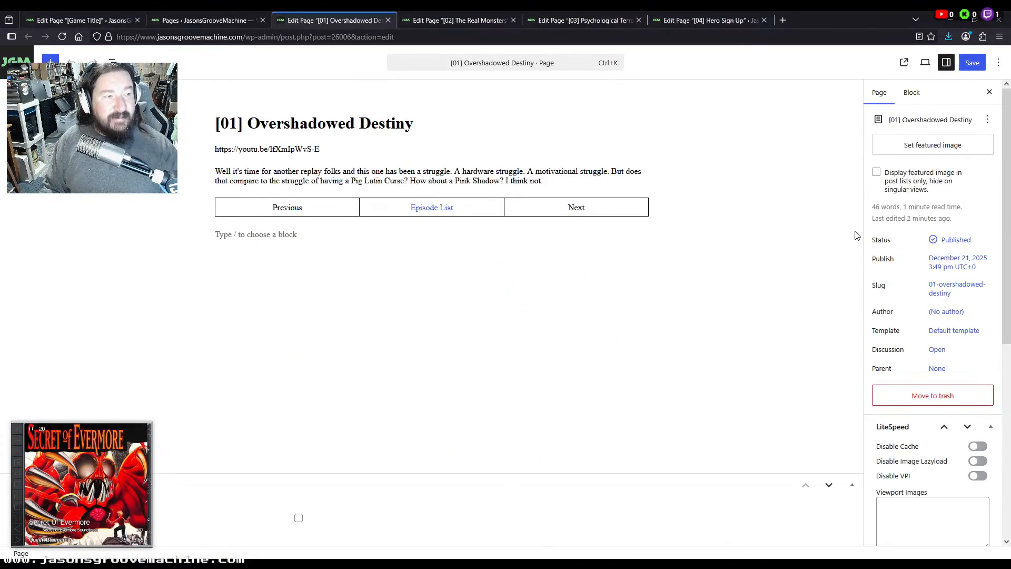
pyautogui.click(957, 289)
pyautogui.click(834, 343)
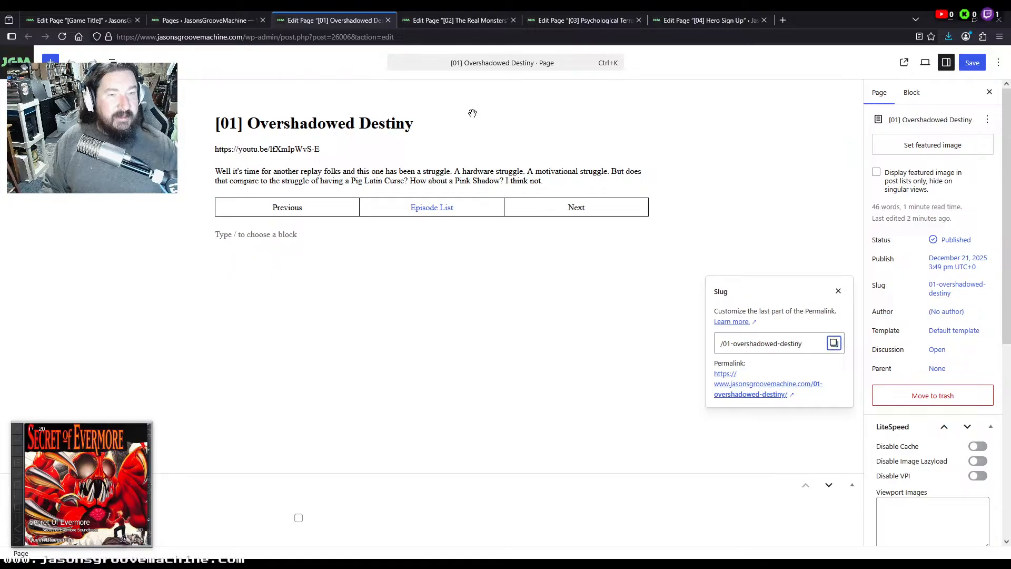
pyautogui.click(451, 22)
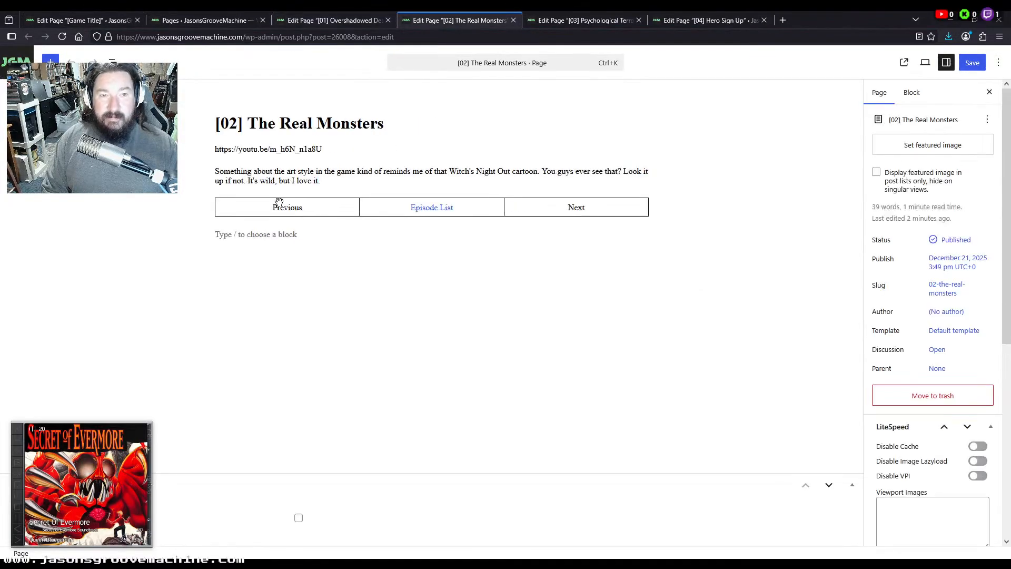
pyautogui.click(280, 206)
# Link the Overshadowed Destiny title in the Okage: Shadow King playlist to its episode page, leaving the [01] number unlinked
pyautogui.click(84, 20)
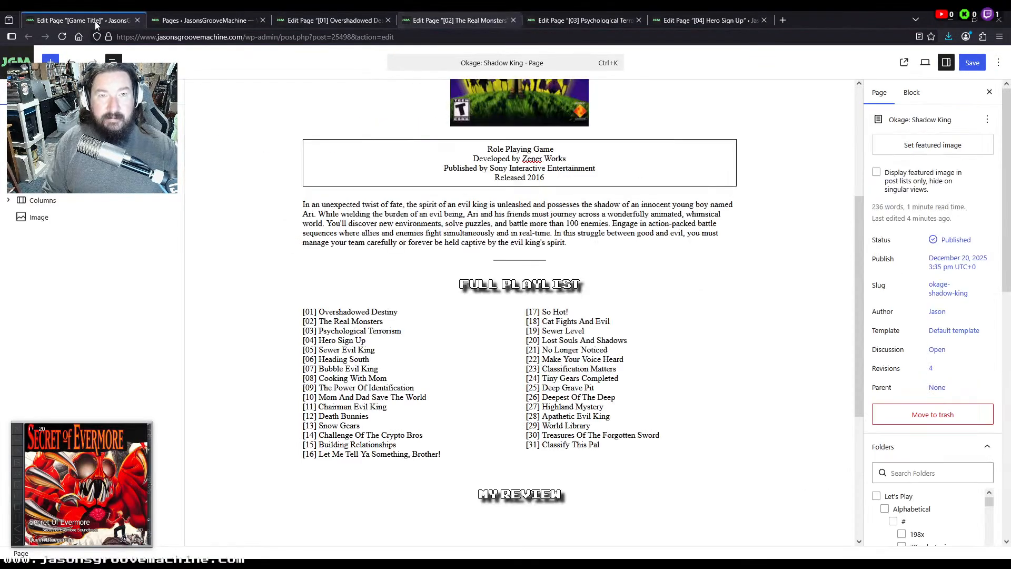
pyautogui.moveTo(406, 311); pyautogui.dragTo(318, 312)
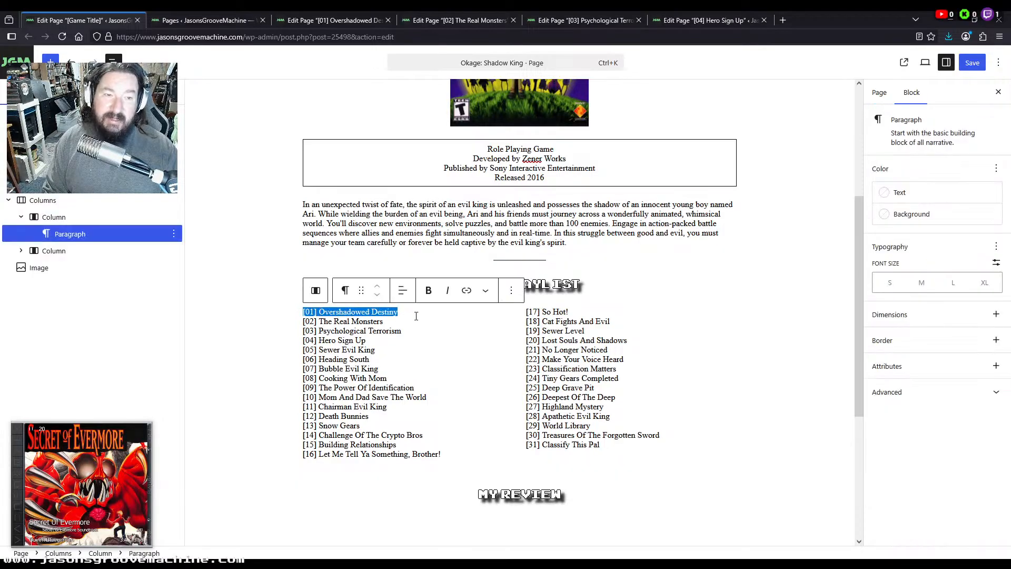
pyautogui.click(405, 311)
pyautogui.moveTo(404, 311); pyautogui.dragTo(318, 312)
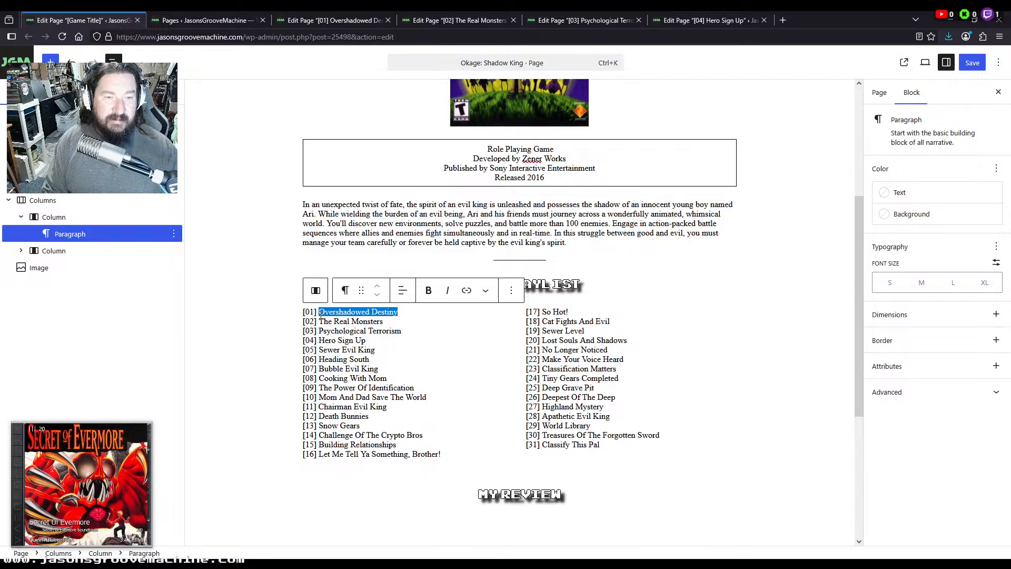
# Copy the [02] The Real Monsters page's slug link and apply it to Previous on the [03] Psychological Terrorism page
pyautogui.click(332, 20)
pyautogui.click(458, 20)
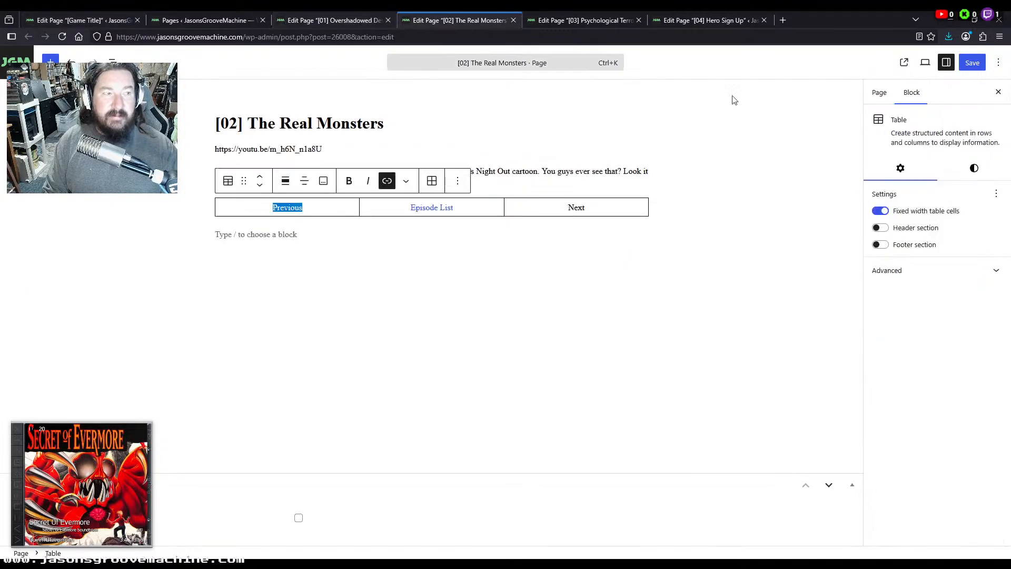
pyautogui.click(880, 94)
pyautogui.click(946, 288)
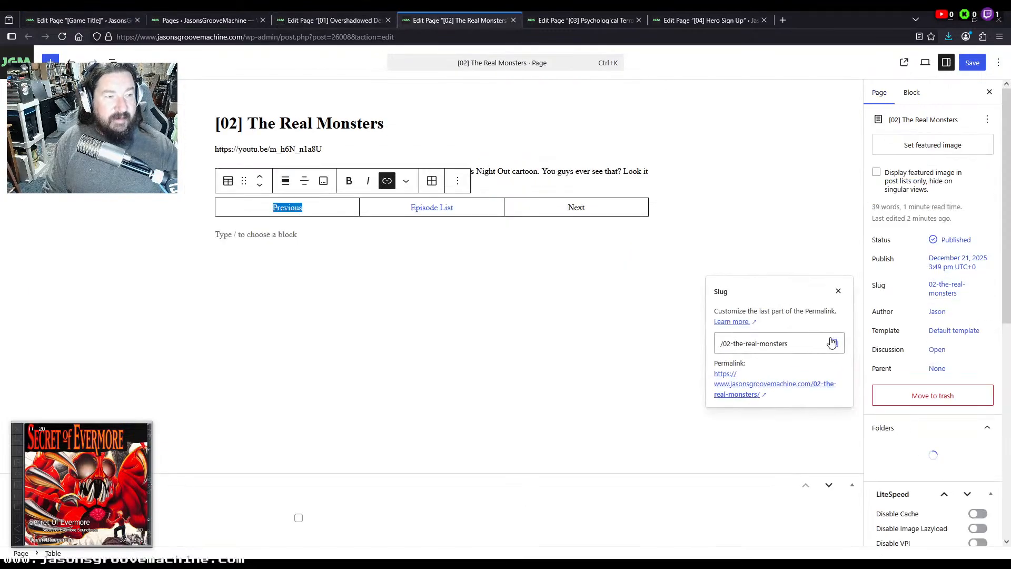
pyautogui.click(834, 343)
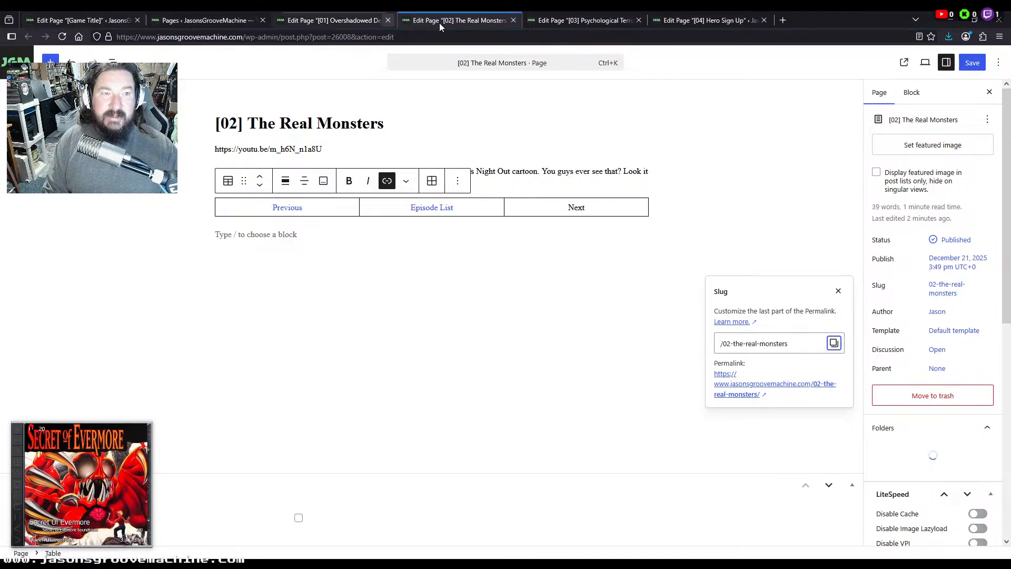
pyautogui.click(565, 20)
pyautogui.doubleClick(287, 198)
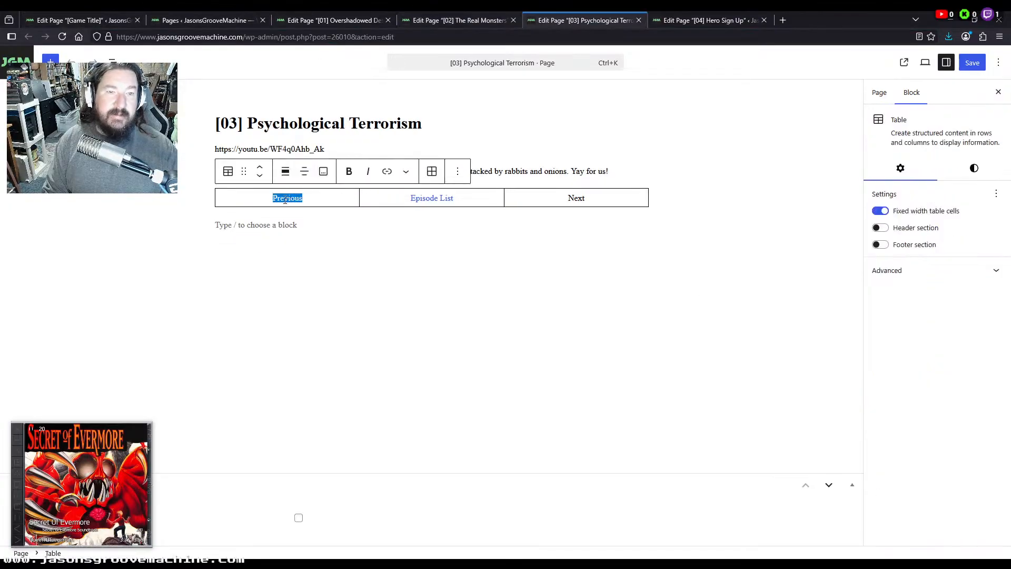
# Link Next on the [01] Overshadowed Destiny page and The Real Monsters title in the game page's playlist to episode [02]
pyautogui.click(327, 20)
pyautogui.doubleClick(577, 207)
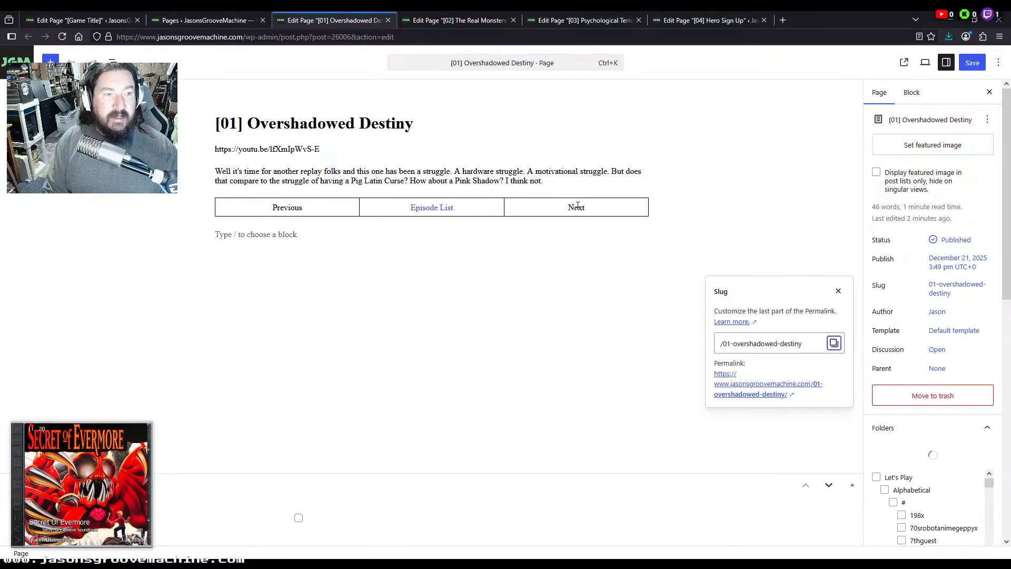
pyautogui.click(87, 23)
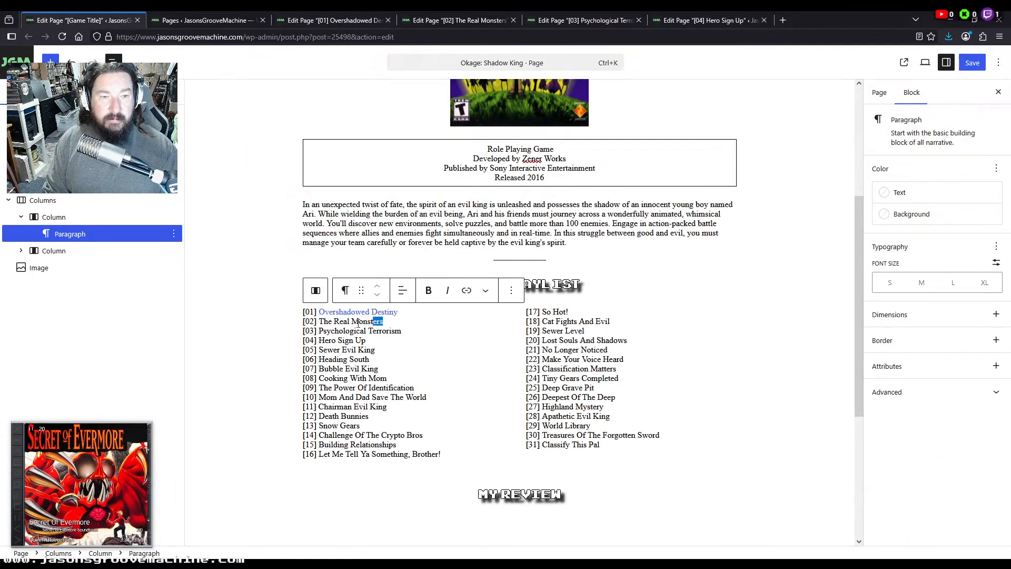
pyautogui.moveTo(383, 321); pyautogui.dragTo(318, 323)
pyautogui.hotkey('ctrl', 'v')
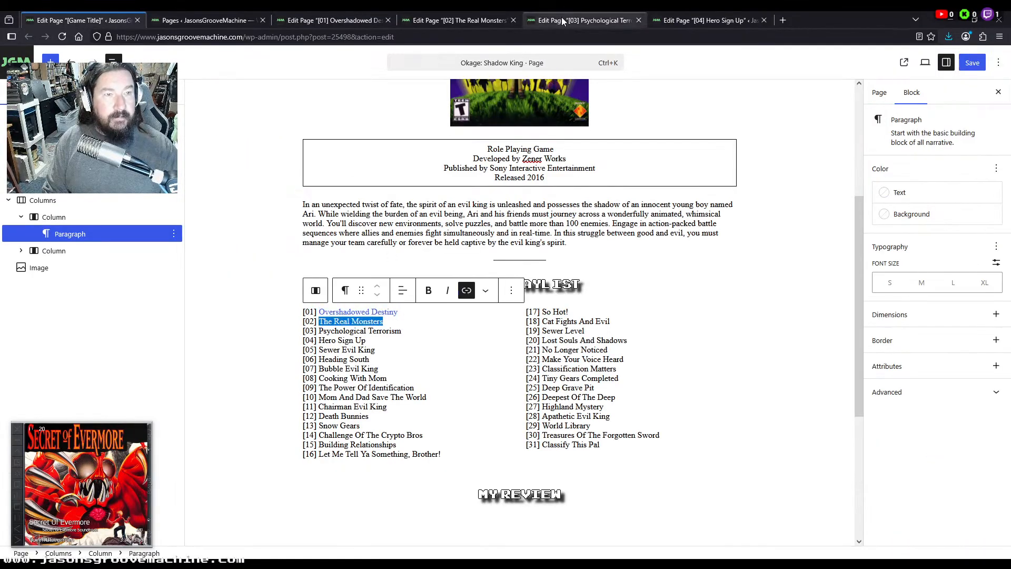
# Copy the [03] Psychological Terrorism page's slug link and apply it to Previous on the [04] Hero Sign Up page
pyautogui.click(562, 23)
pyautogui.click(878, 92)
pyautogui.click(948, 285)
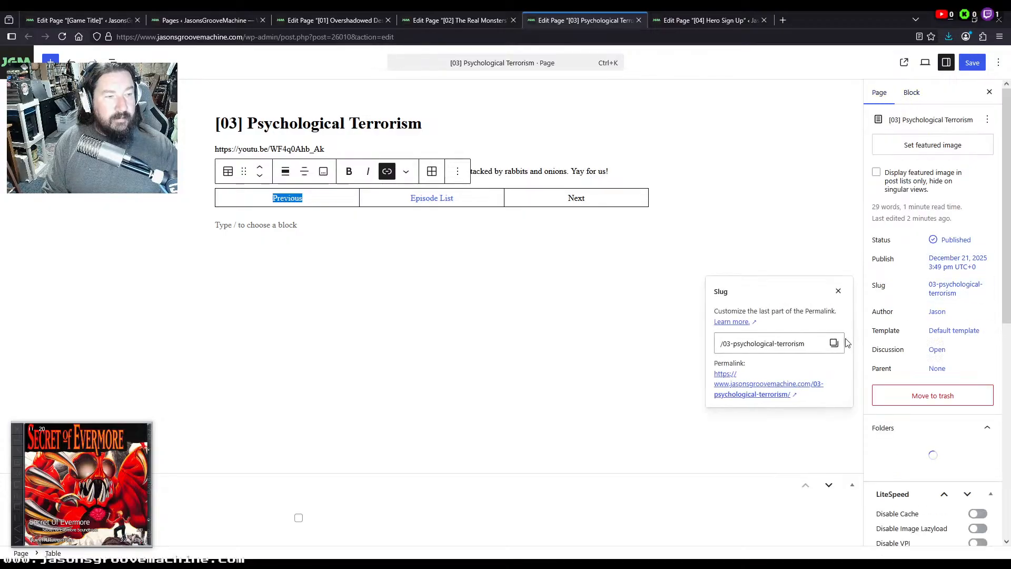
pyautogui.click(714, 22)
pyautogui.doubleClick(289, 207)
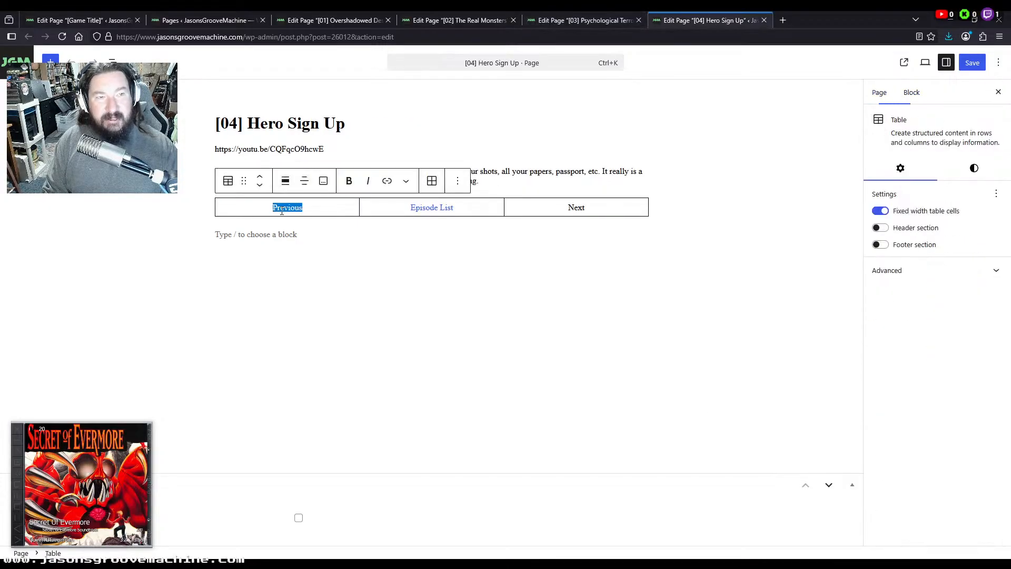
# Link Next on the [02] The Real Monsters page and the Psychological Terrorism title in the game page's playlist to episode [03]
pyautogui.click(458, 20)
pyautogui.doubleClick(576, 207)
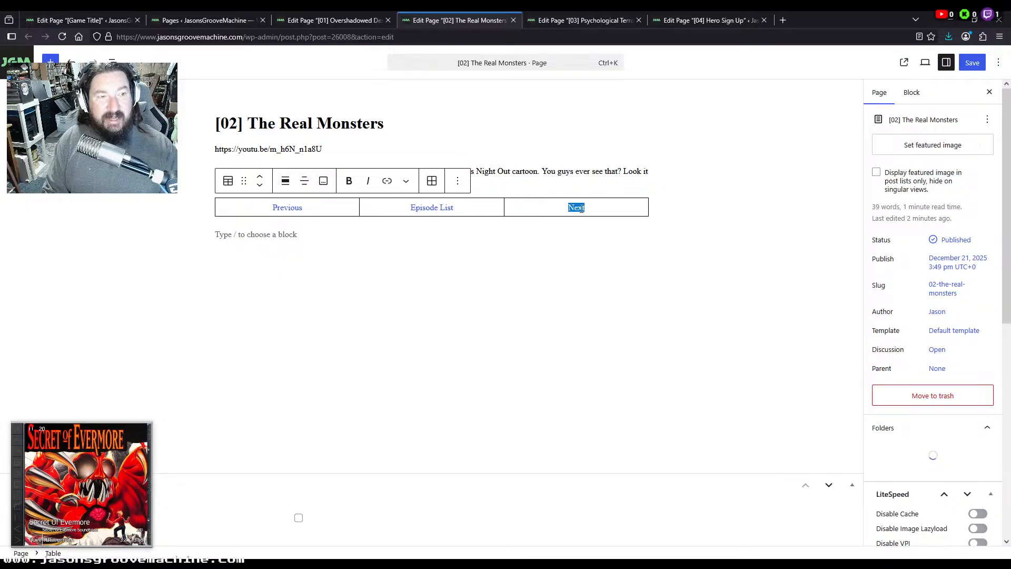
pyautogui.click(88, 16)
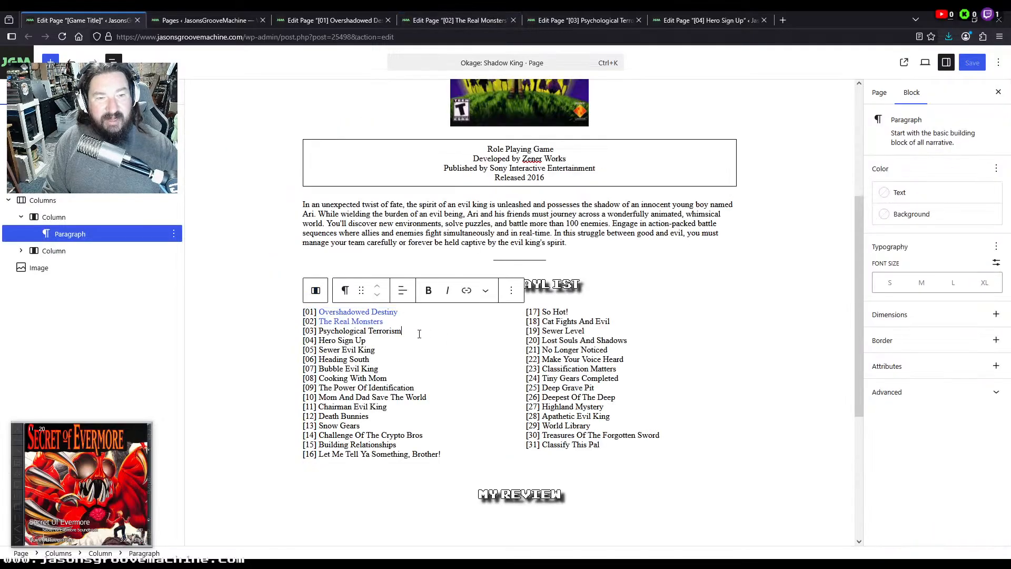
pyautogui.moveTo(402, 331); pyautogui.dragTo(326, 337)
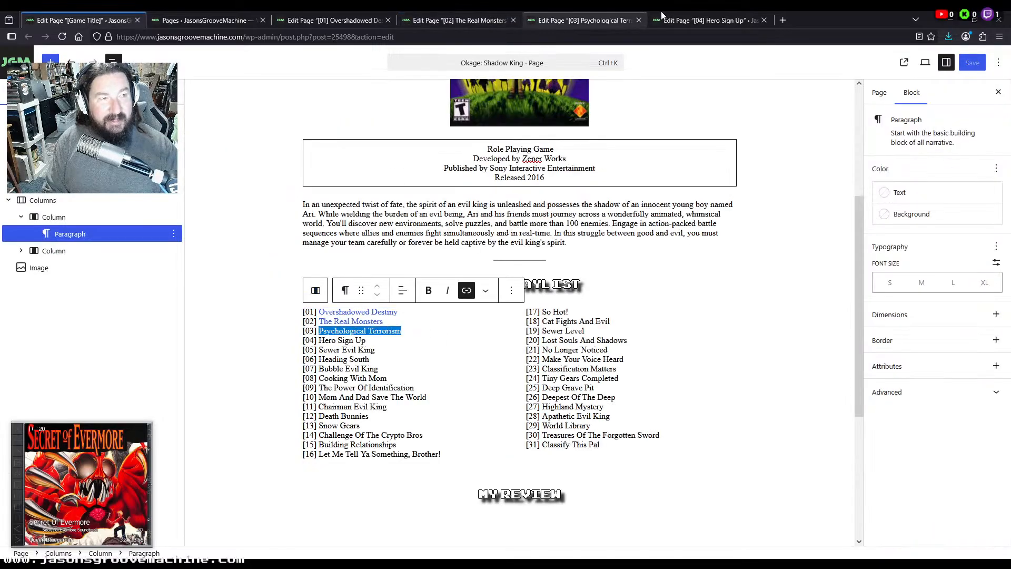
# Copy the [04] Hero Sign Up page's slug link and apply it to Next on the [03] Psychological Terrorism page
pyautogui.click(710, 20)
pyautogui.click(878, 93)
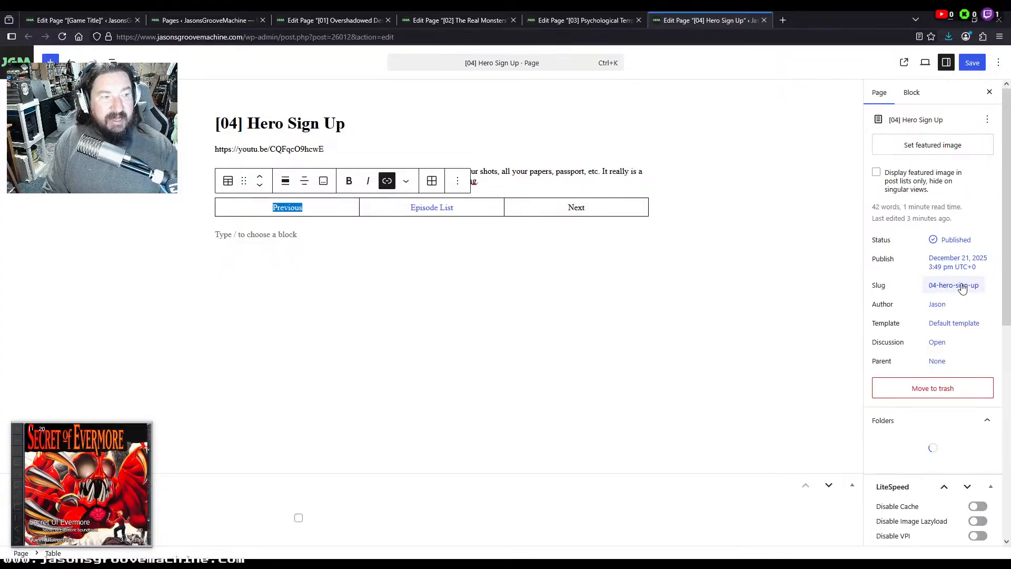
pyautogui.click(954, 285)
pyautogui.click(834, 343)
pyautogui.click(595, 20)
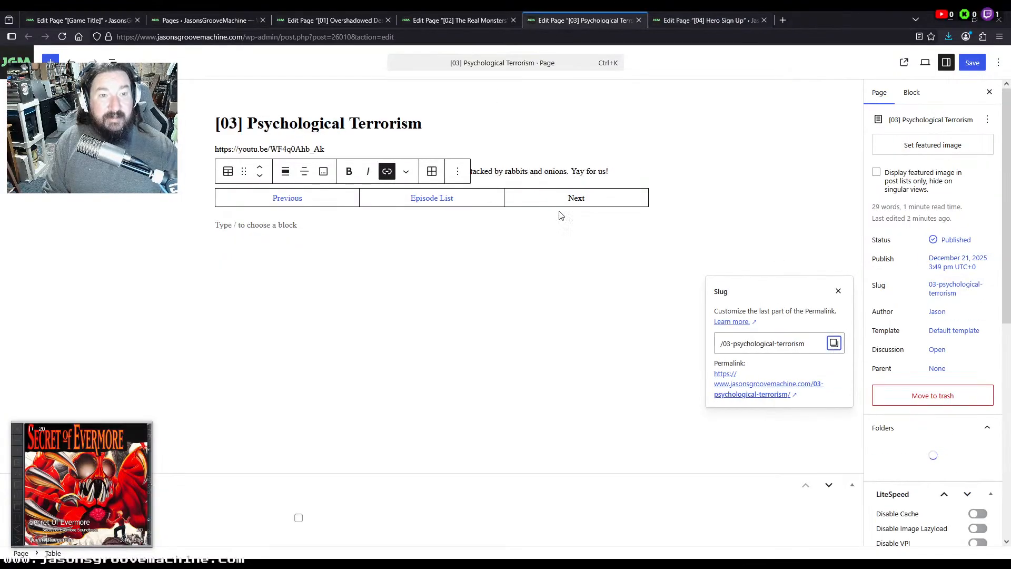
pyautogui.doubleClick(579, 197)
pyautogui.hotkey('ctrl', 'v')
# Link the Hero Sign Up title in the game page's playlist to episode [04]
pyautogui.click(108, 20)
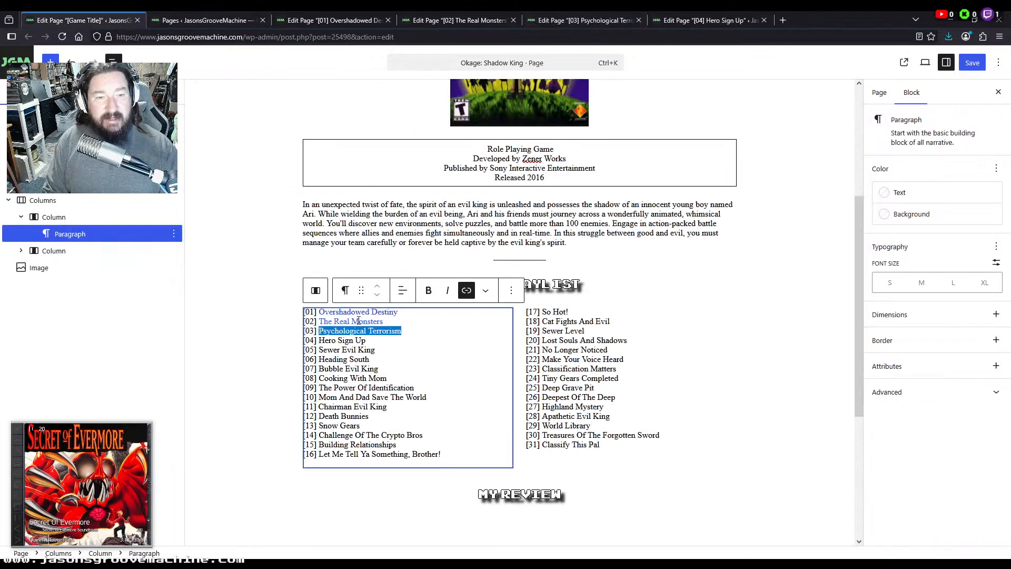
pyautogui.moveTo(367, 342); pyautogui.dragTo(318, 341)
pyautogui.click(466, 290)
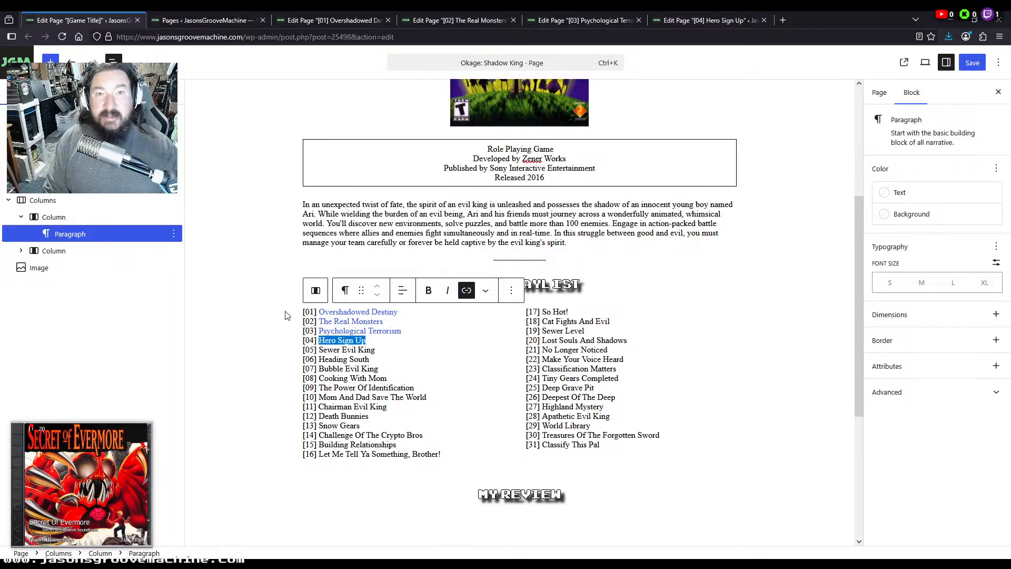
# Save the game page and the edited episode pages [01] through [04]
pyautogui.scroll(5, 285, 315)
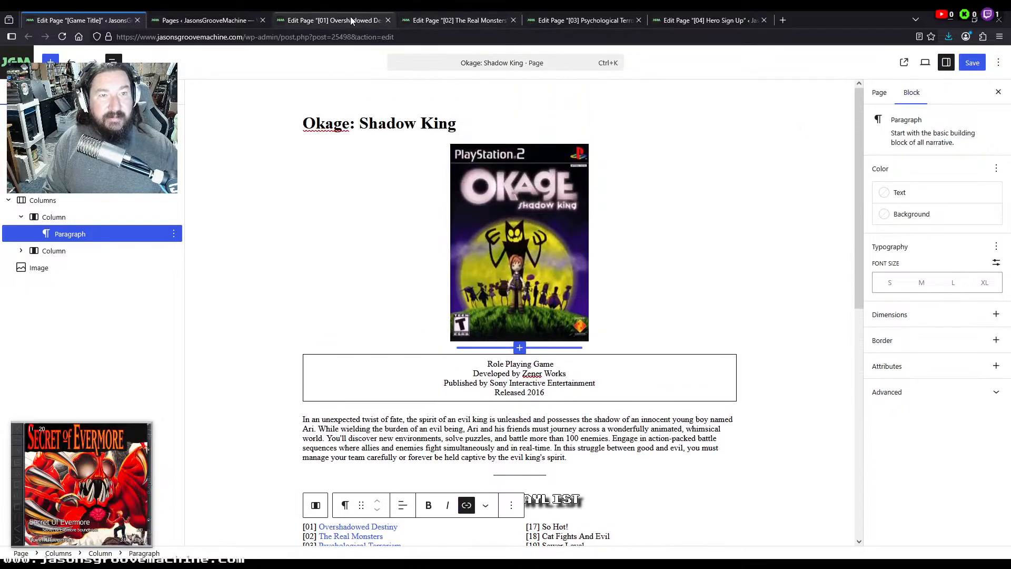
pyautogui.click(352, 20)
pyautogui.click(463, 21)
pyautogui.click(602, 22)
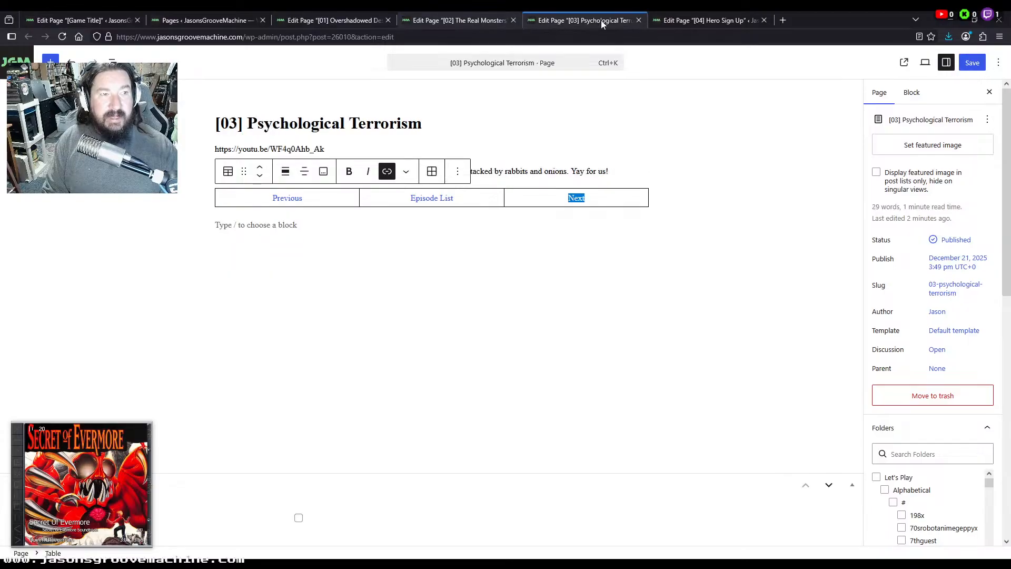
pyautogui.click(694, 19)
pyautogui.hotkey('ctrl', 's')
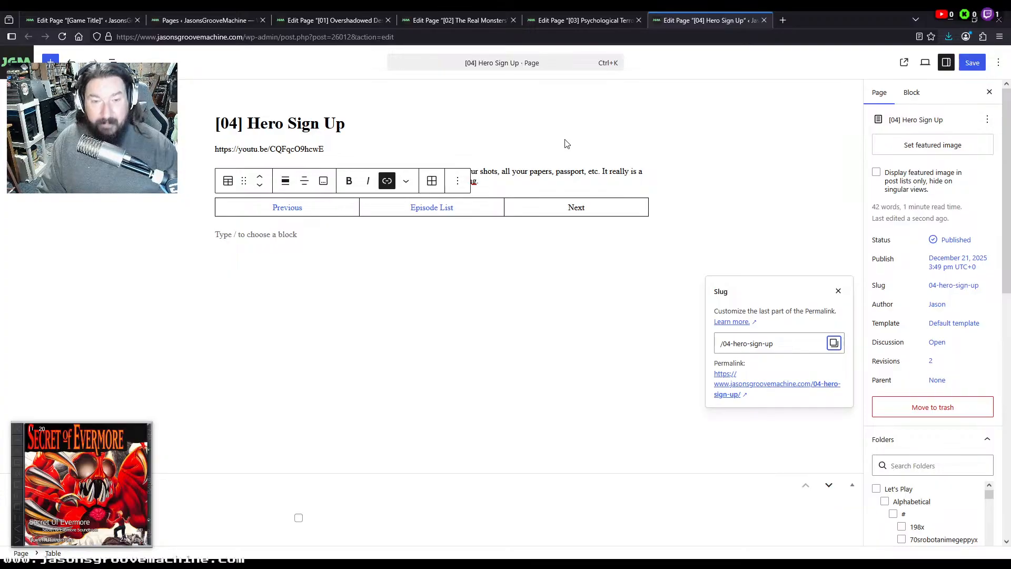
# Close the finished editors for episodes [01], [02] and [03], keeping [04] Hero Sign Up open
pyautogui.click(328, 21)
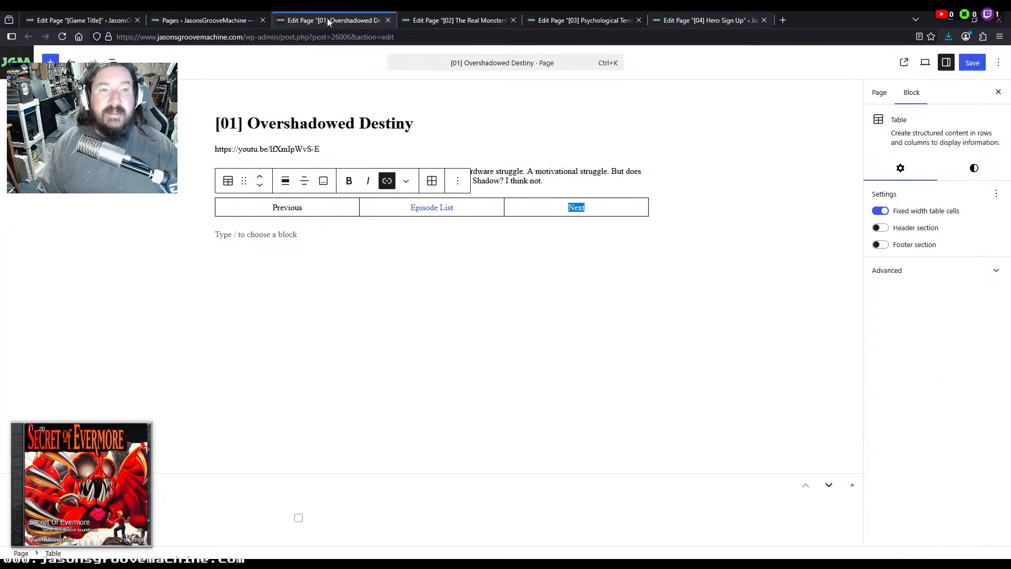
pyautogui.click(388, 20)
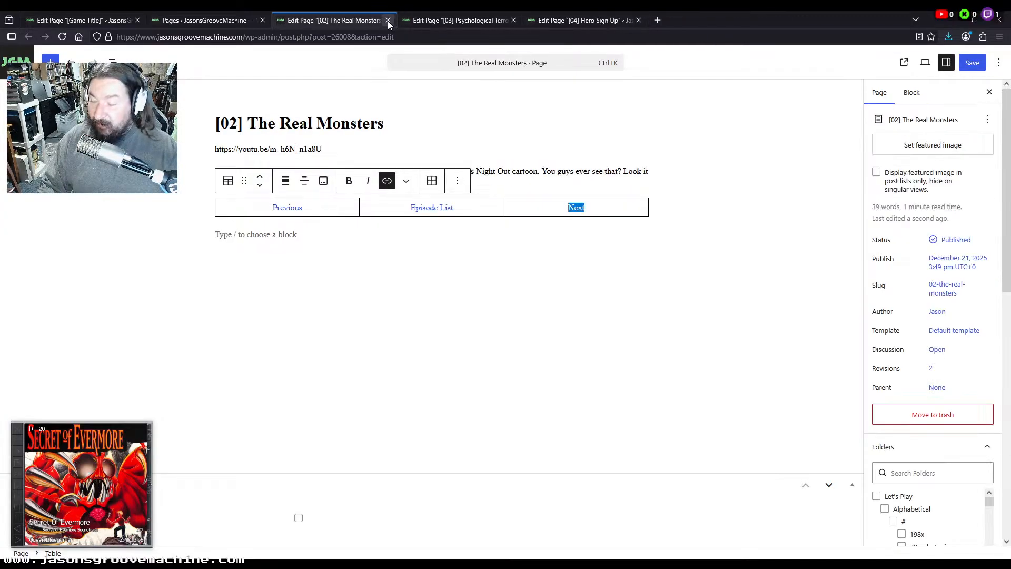
pyautogui.click(388, 21)
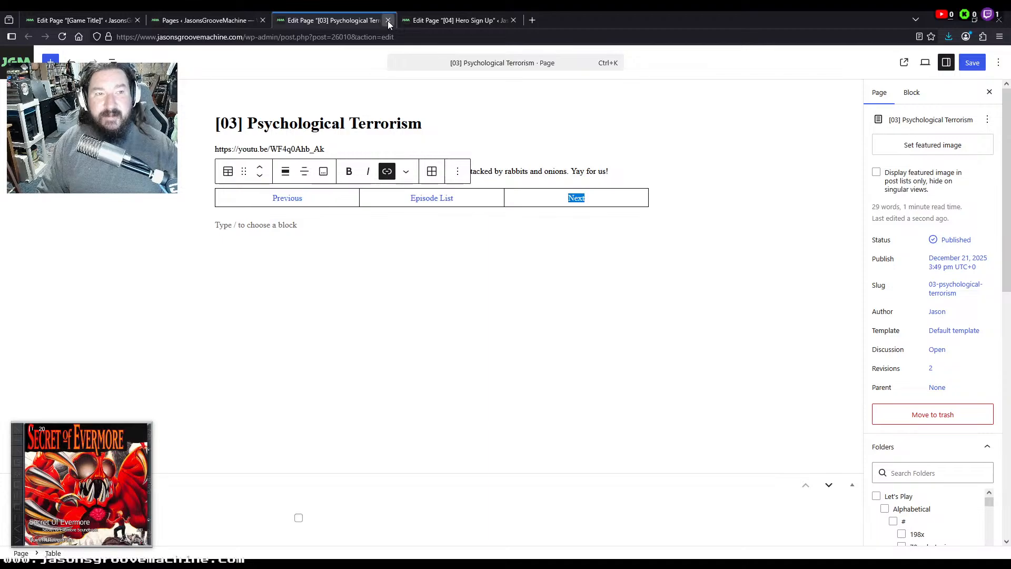
pyautogui.click(388, 20)
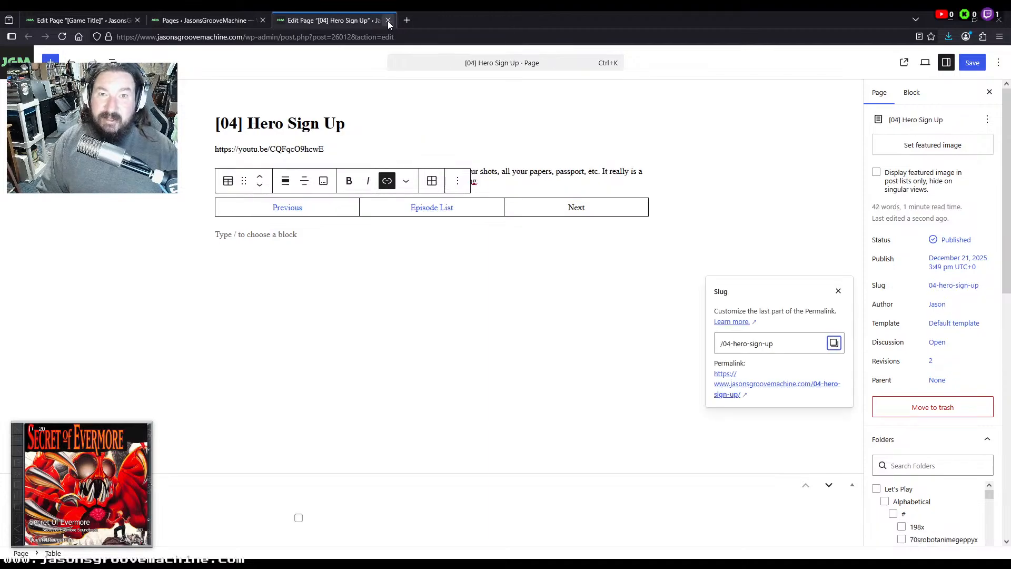
# Open episodes [05] through [08] from the okage folder in separate editors and place the [04] Hero Sign Up editor ahead of them
pyautogui.click(90, 20)
pyautogui.click(199, 20)
pyautogui.scroll(-5, 421, 263)
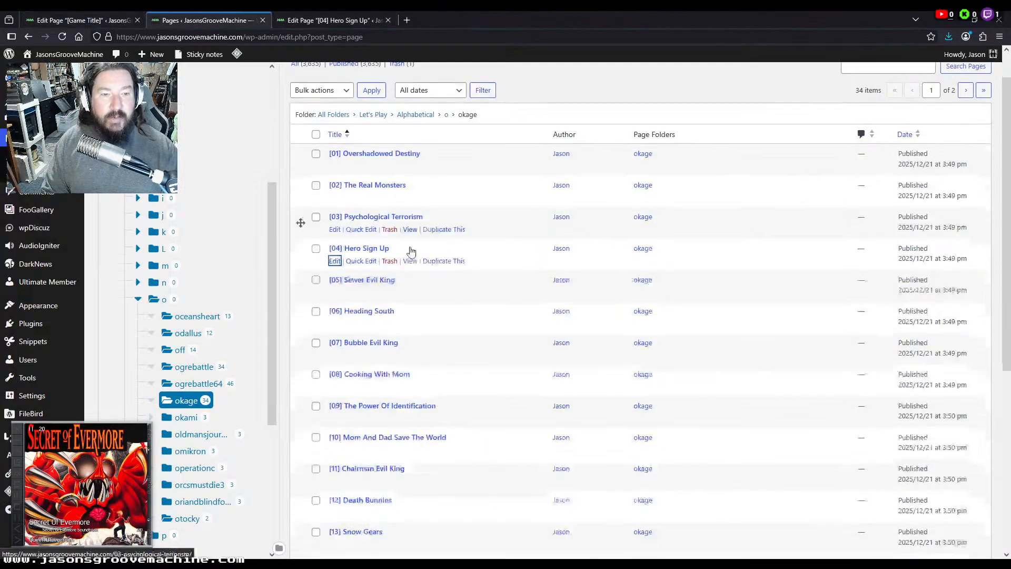
pyautogui.middleClick(334, 158)
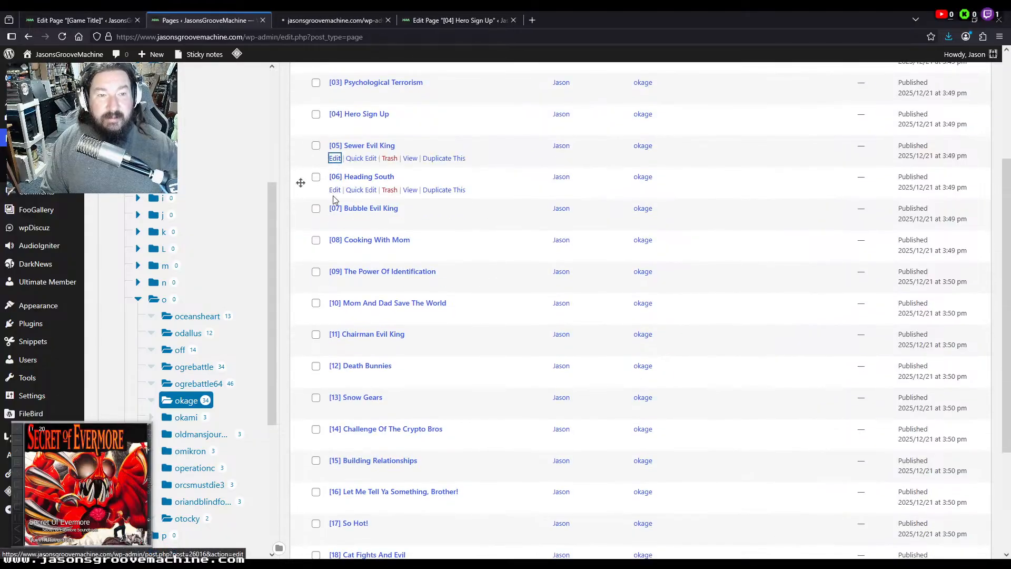
pyautogui.middleClick(334, 189)
pyautogui.middleClick(334, 222)
pyautogui.middleClick(335, 252)
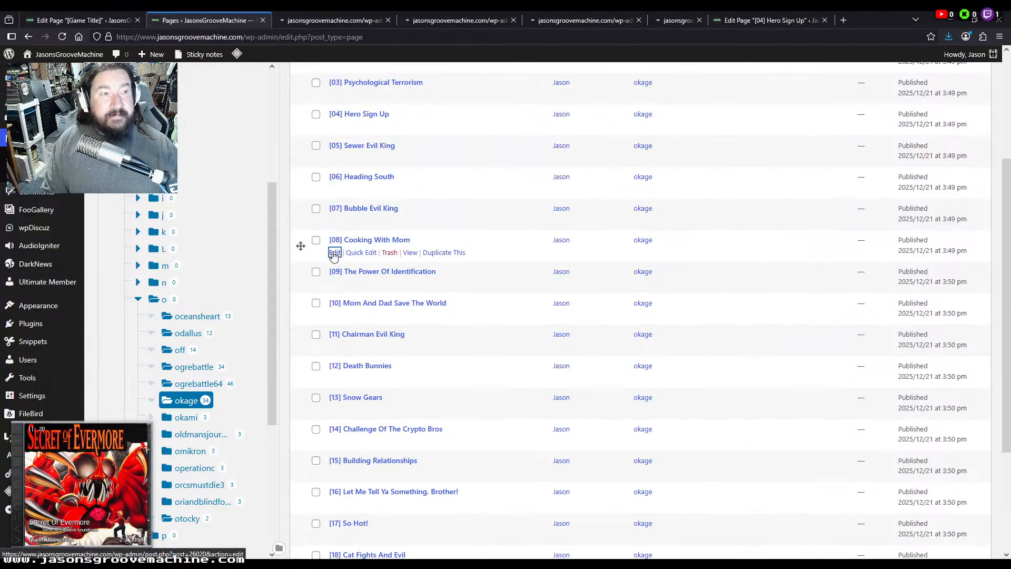
pyautogui.click(766, 20)
pyautogui.moveTo(705, 23); pyautogui.dragTo(363, 19)
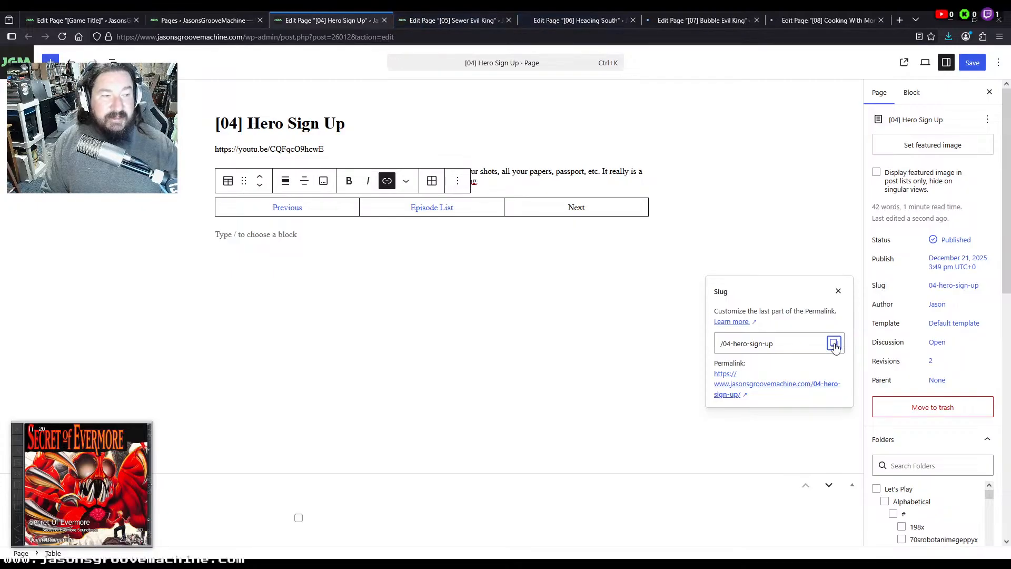
# Link Previous on the [05] Sewer Evil King page to episode [04]
pyautogui.click(432, 21)
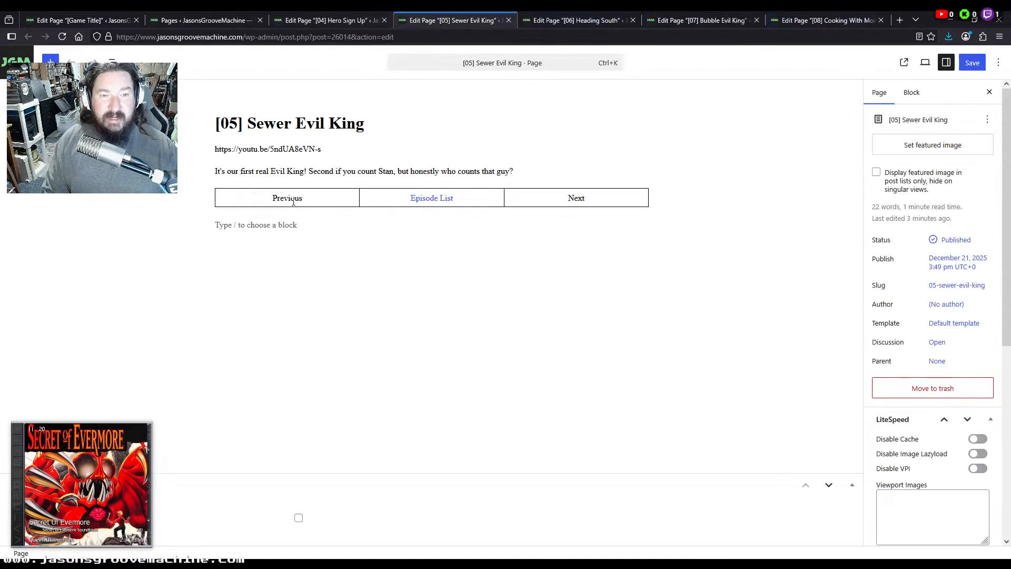
pyautogui.doubleClick(293, 200)
pyautogui.hotkey('ctrl', 'k')
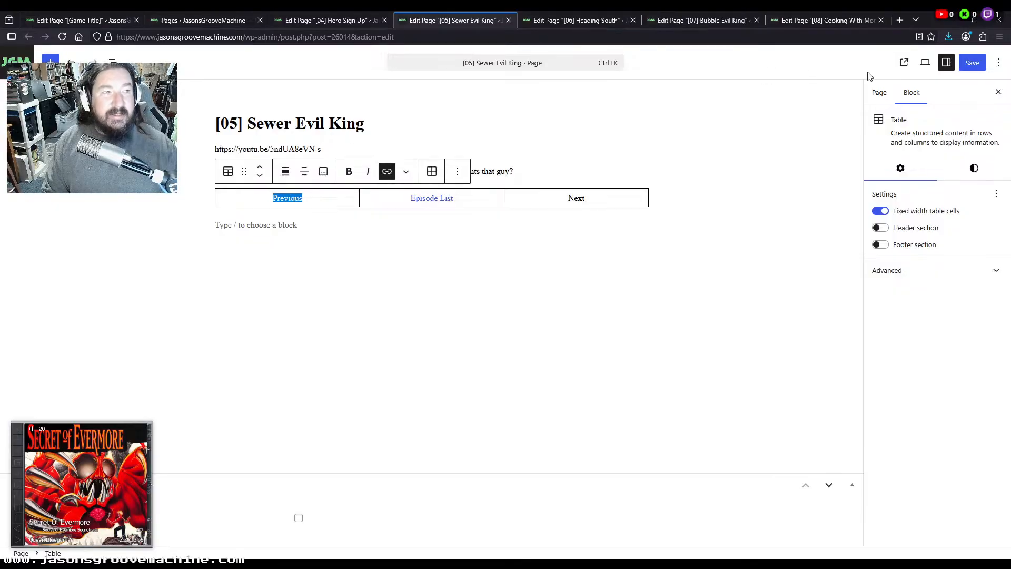
# Copy the [05] Sewer Evil King page's slug link and apply it to Previous on the [06] Heading South page
pyautogui.click(879, 92)
pyautogui.click(943, 286)
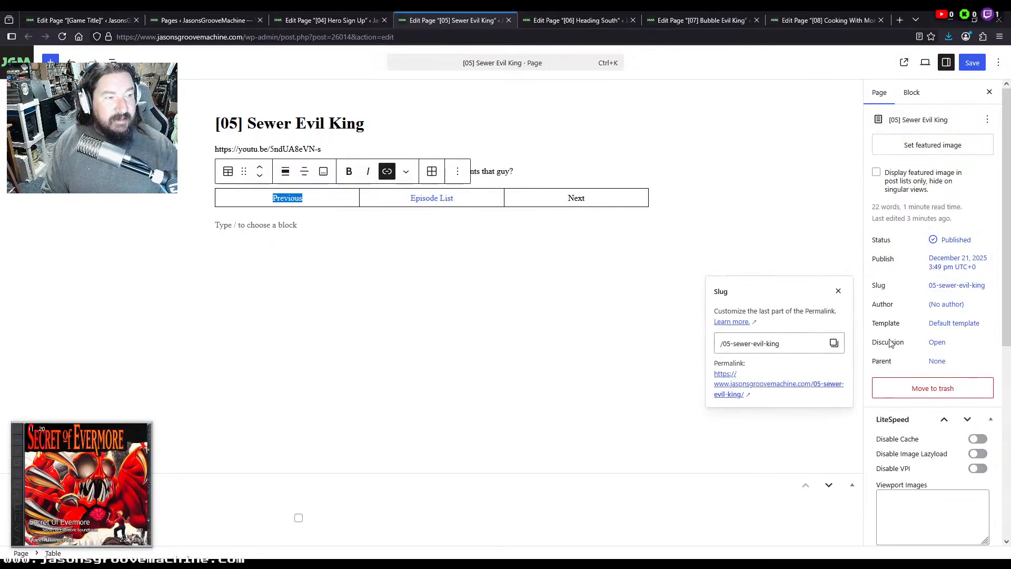
pyautogui.click(834, 344)
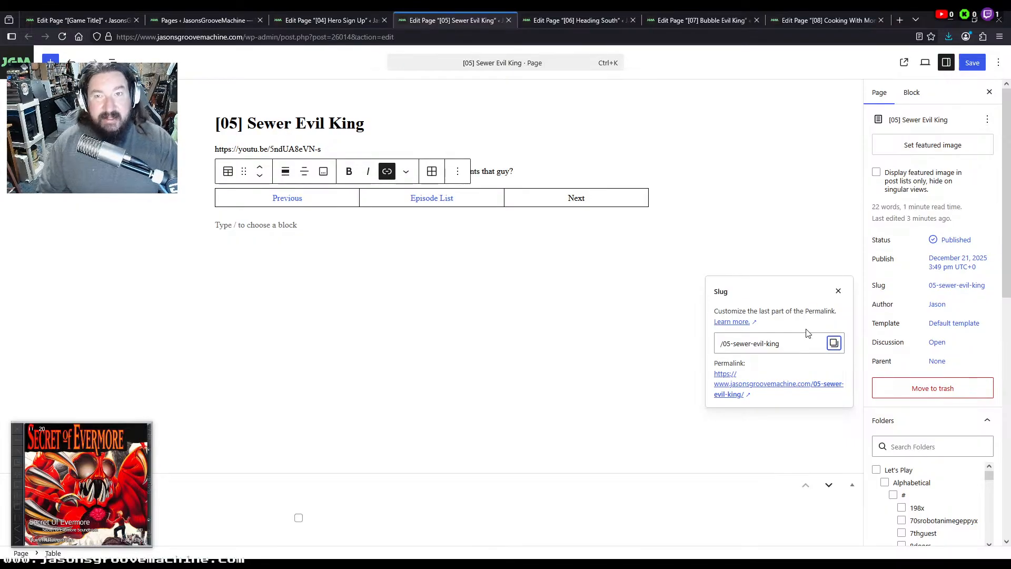
pyautogui.hotkey('ctrl', 's')
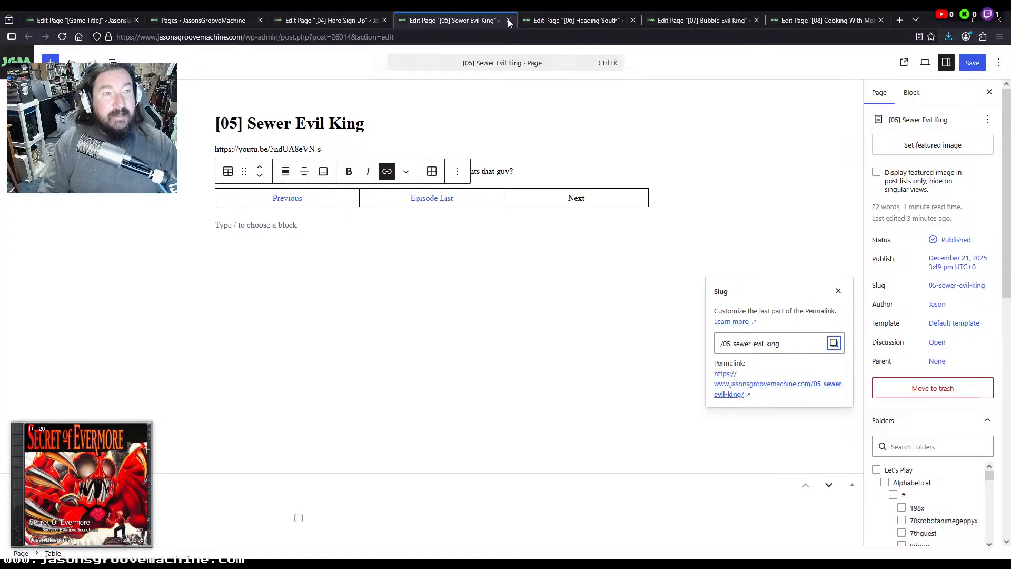
pyautogui.hotkey('ctrl', 'Tab')
pyautogui.doubleClick(287, 198)
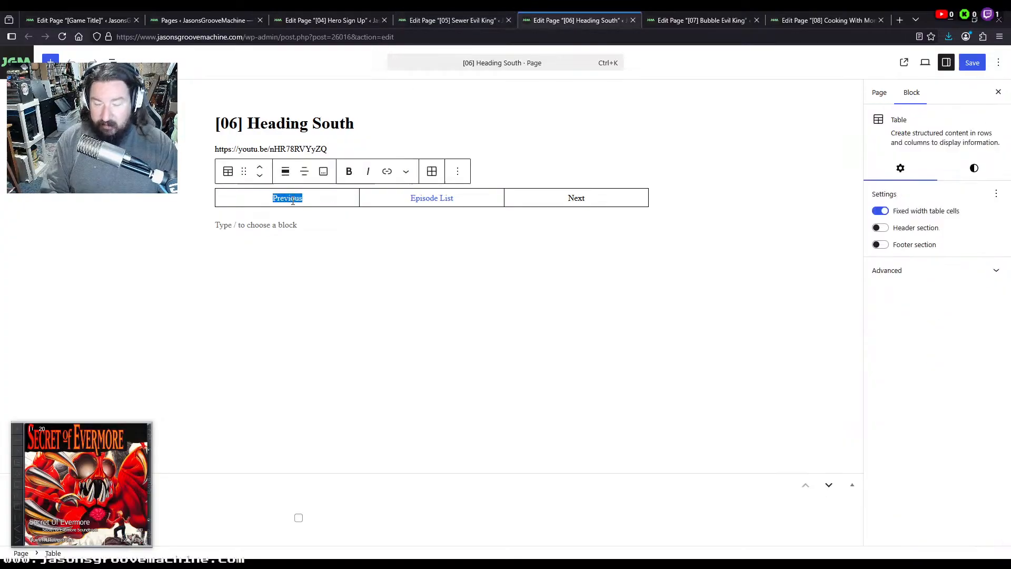
# Link Next on the [04] Hero Sign Up page and the Sewer Evil King title in the game page's playlist to episode [05]
pyautogui.hotkey('ctrl', 'shift', 'Tab')
pyautogui.hotkey('ctrl', 'shift', 'Tab')
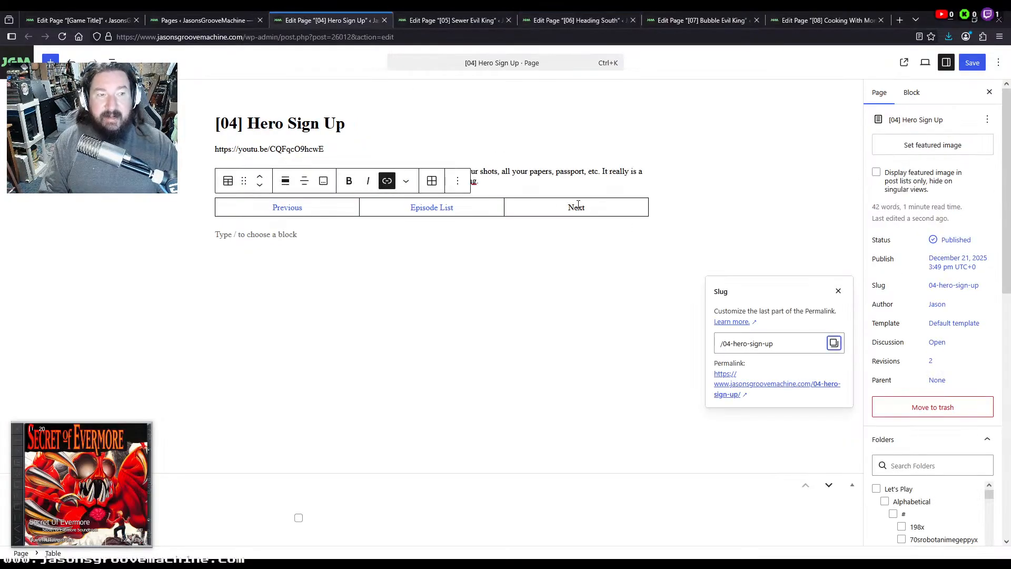
pyautogui.doubleClick(578, 207)
pyautogui.hotkey('ctrl', 'shift', 'Tab')
pyautogui.hotkey('ctrl', 'shift', 'Tab')
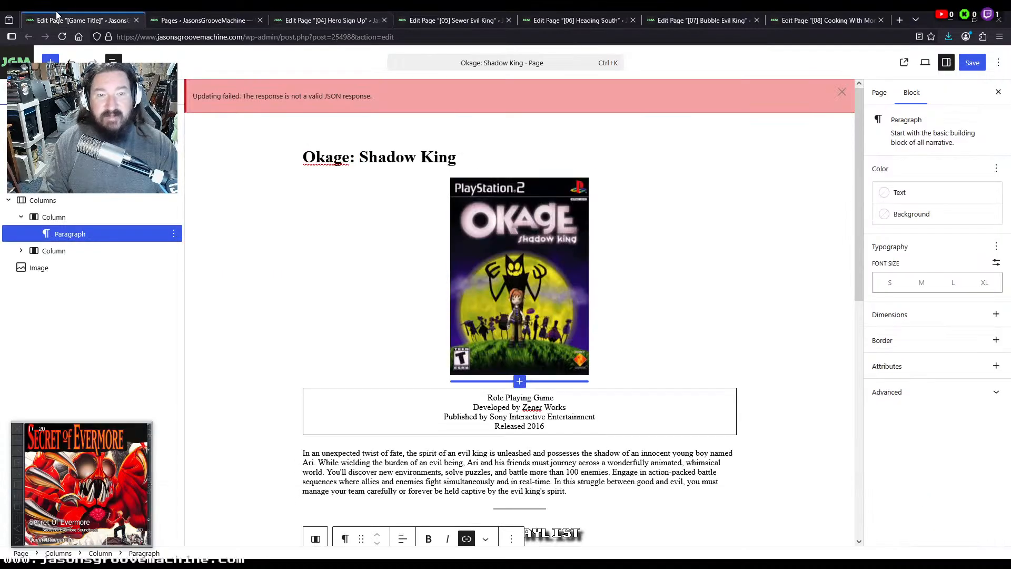
pyautogui.click(112, 62)
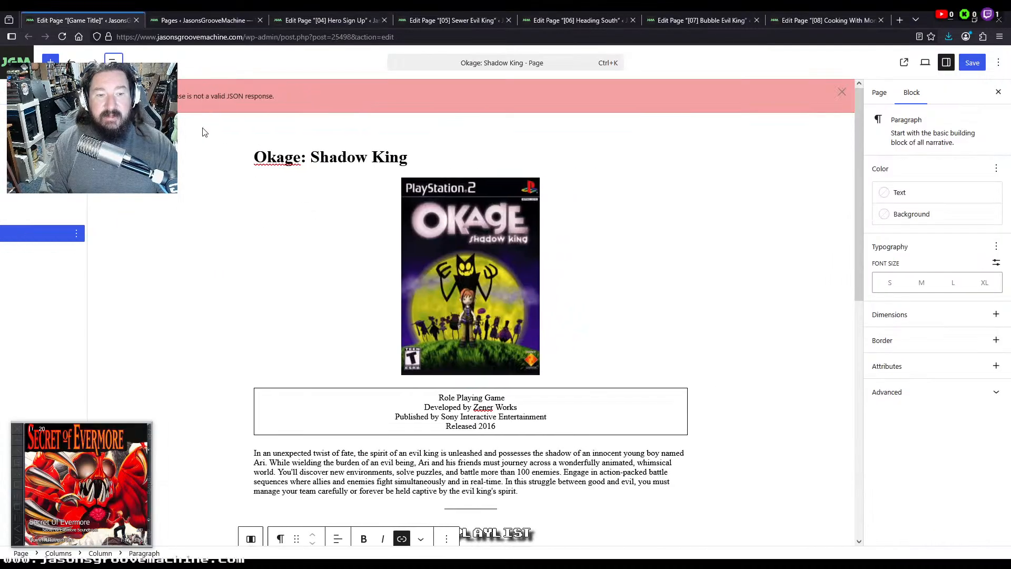
pyautogui.scroll(-3, 283, 95)
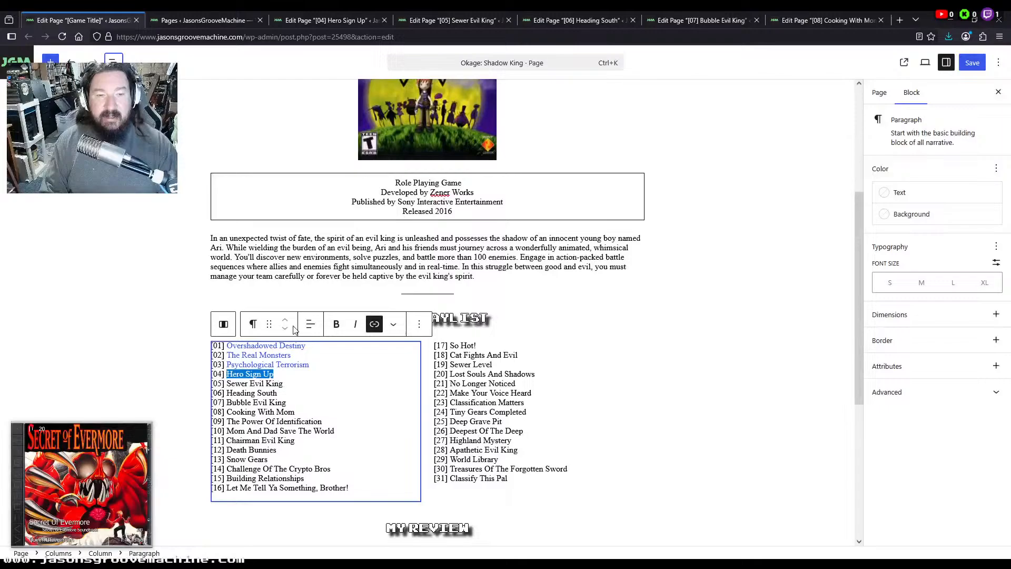
pyautogui.click(284, 381)
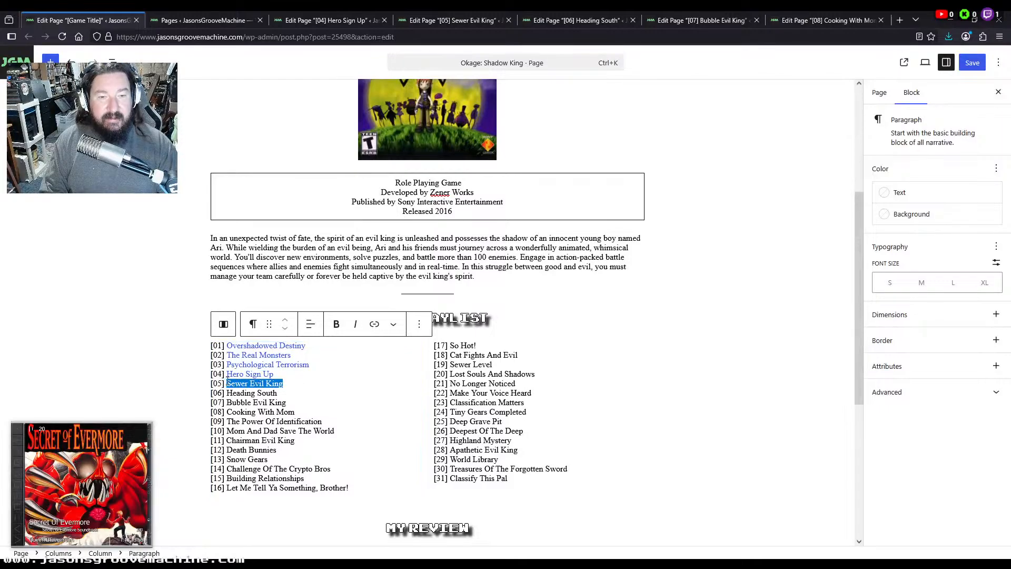
# Copy the [06] Heading South page's slug link and apply it to Previous on the [07] Bubble Evil King page
pyautogui.click(453, 20)
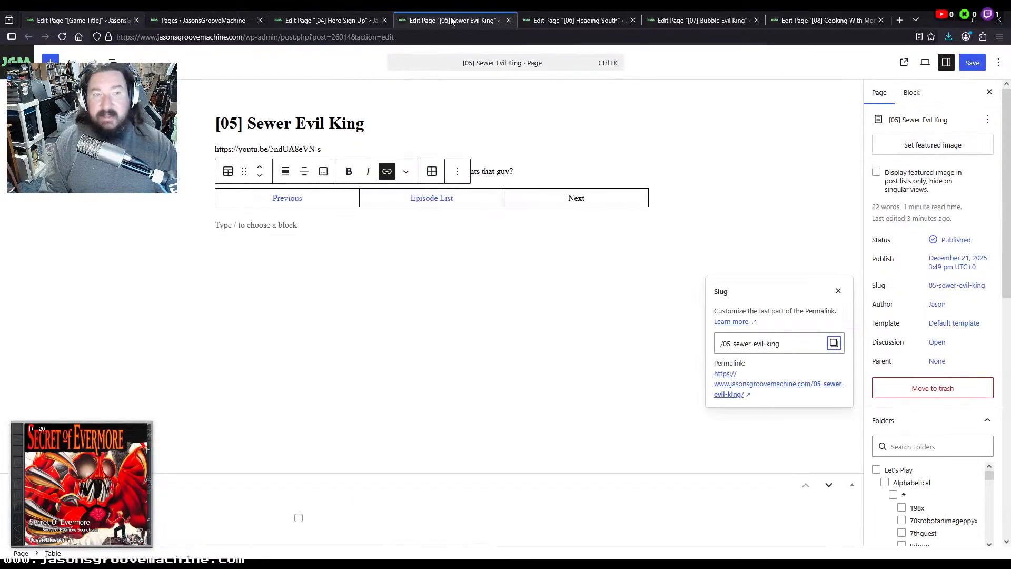
pyautogui.click(551, 20)
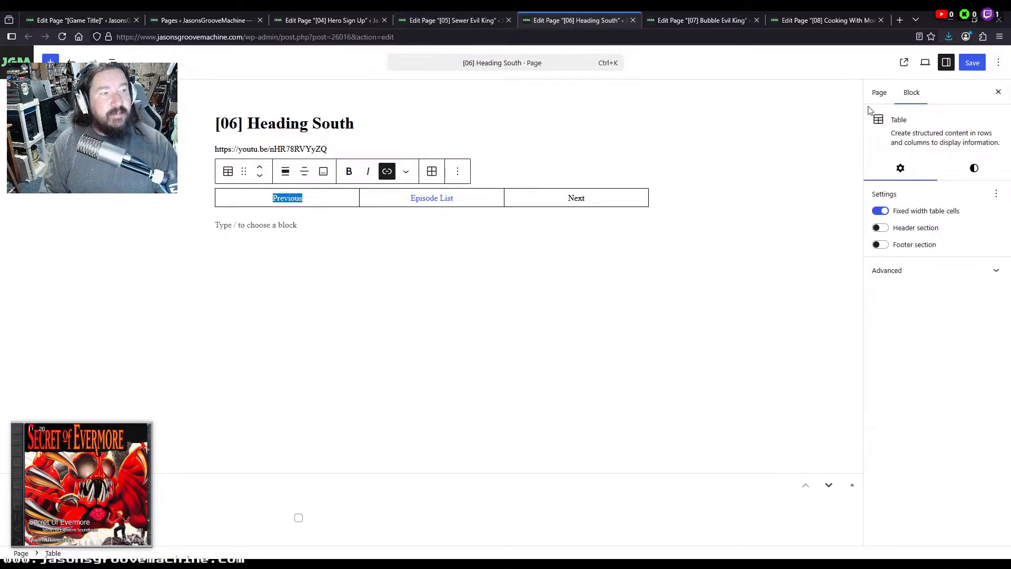
pyautogui.click(879, 93)
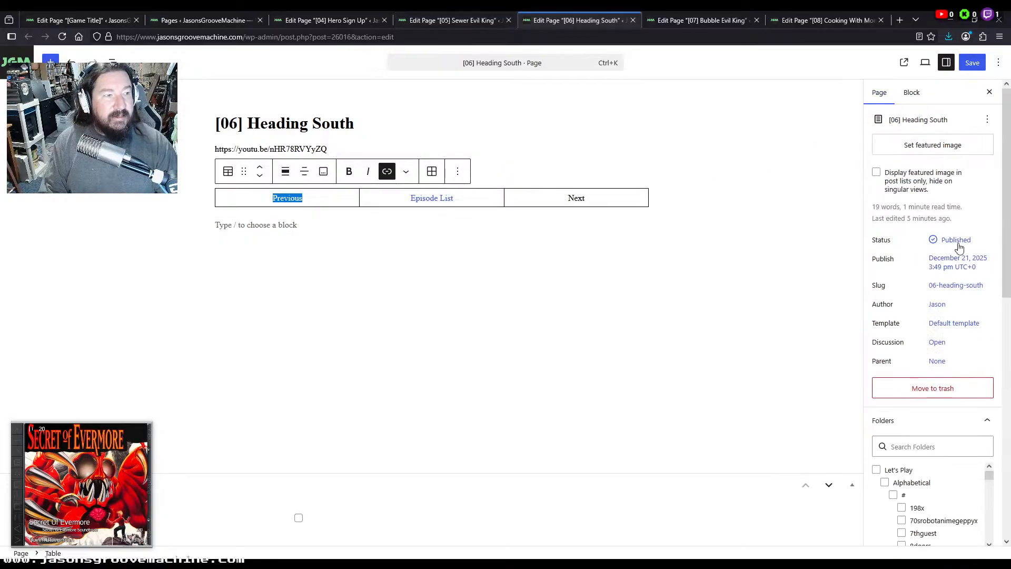
pyautogui.click(942, 285)
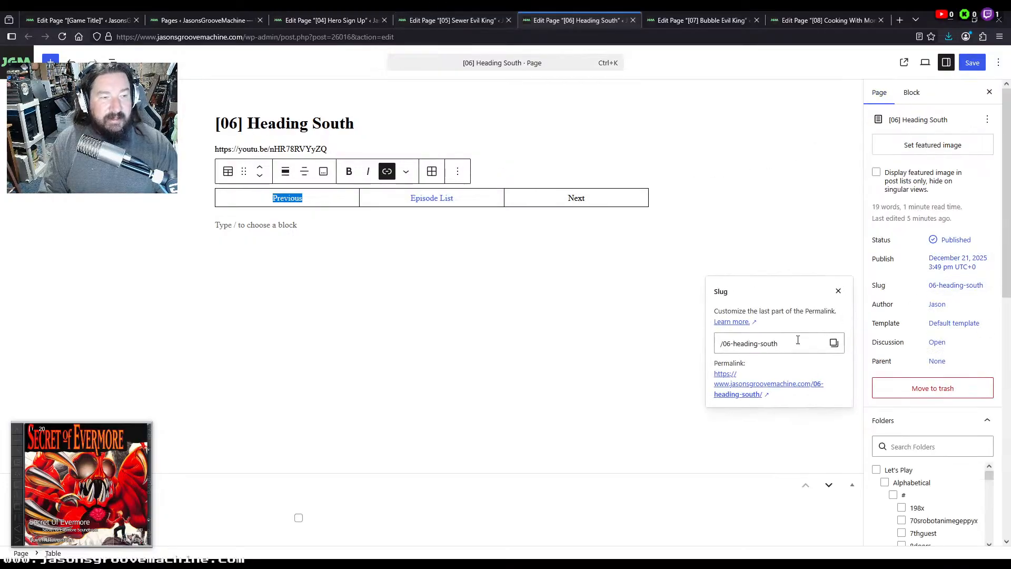
pyautogui.click(724, 20)
pyautogui.doubleClick(289, 209)
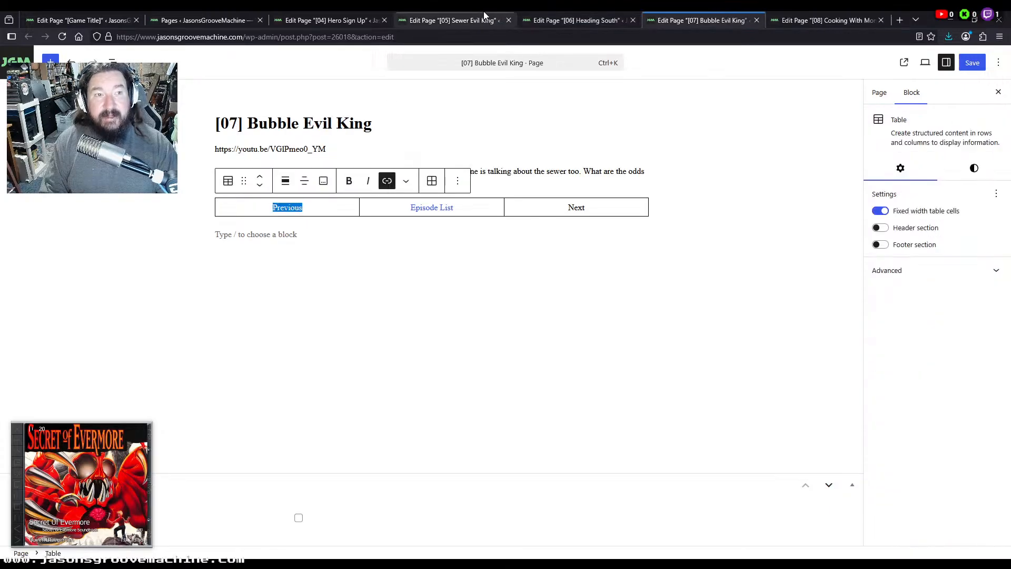
# Link Next on the [05] Sewer Evil King page and the Heading South title in the game page's playlist to episode [06]
pyautogui.click(454, 20)
pyautogui.click(574, 197)
pyautogui.doubleClick(576, 197)
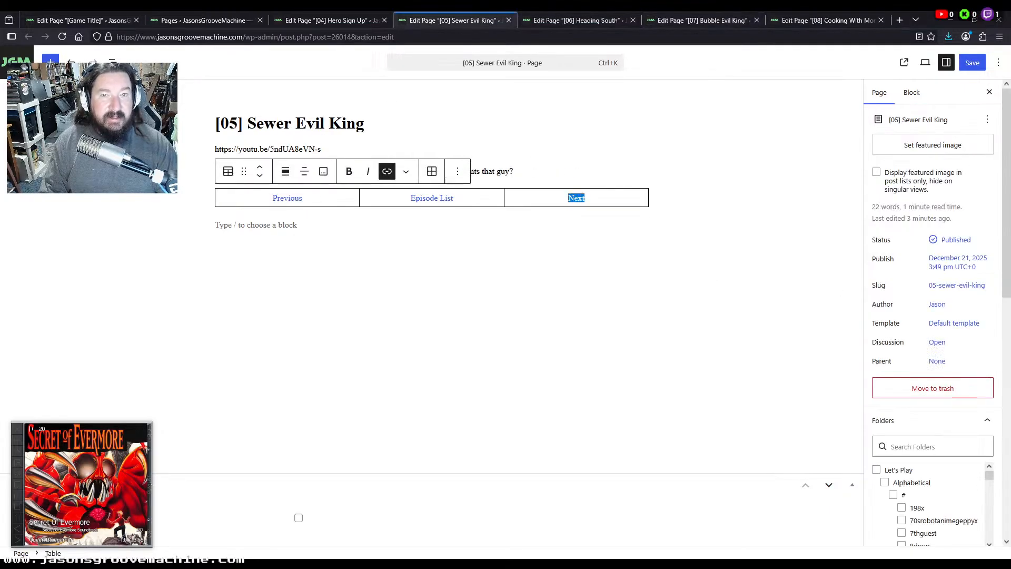
pyautogui.click(109, 17)
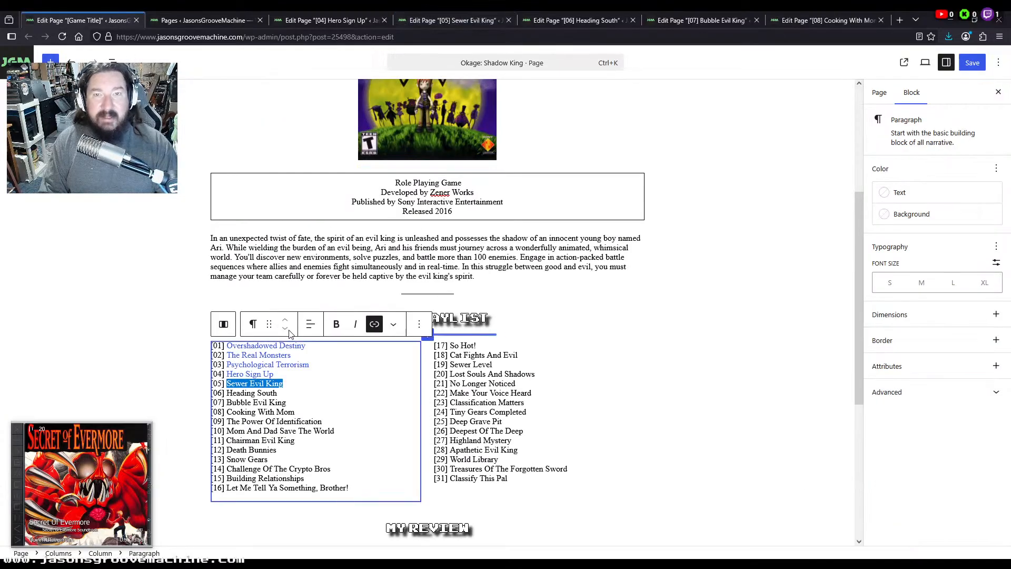
pyautogui.moveTo(283, 392); pyautogui.dragTo(237, 398)
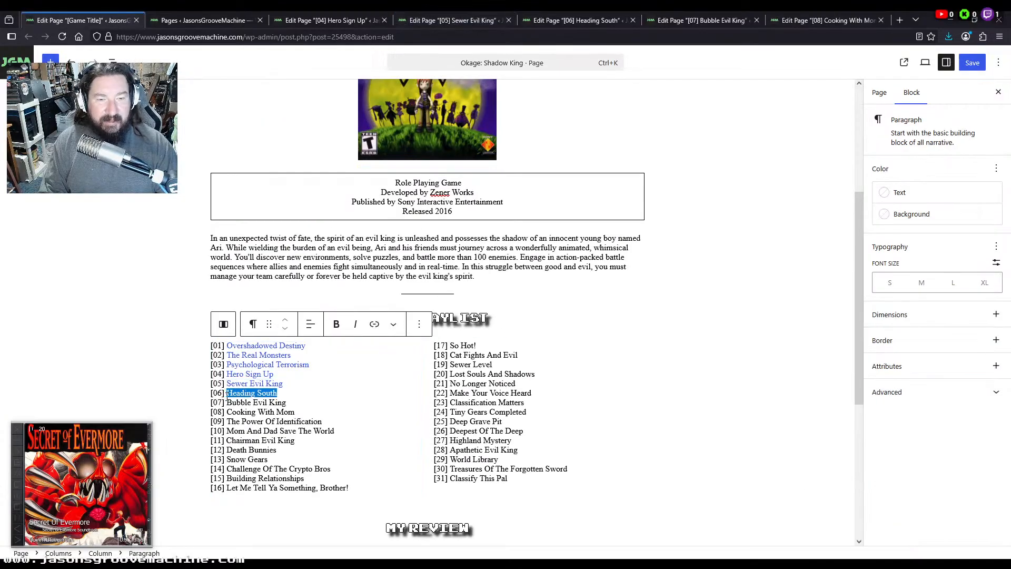
# Copy the [07] Bubble Evil King page's slug link and apply it to Previous on the [08] Cooking With Mom page
pyautogui.click(580, 21)
pyautogui.click(702, 24)
pyautogui.click(880, 93)
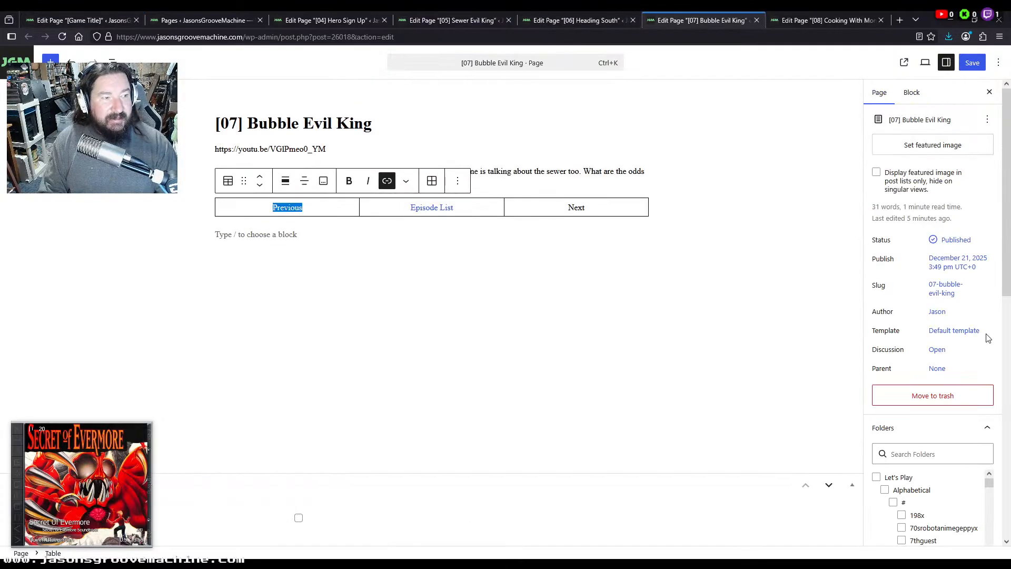
pyautogui.click(945, 289)
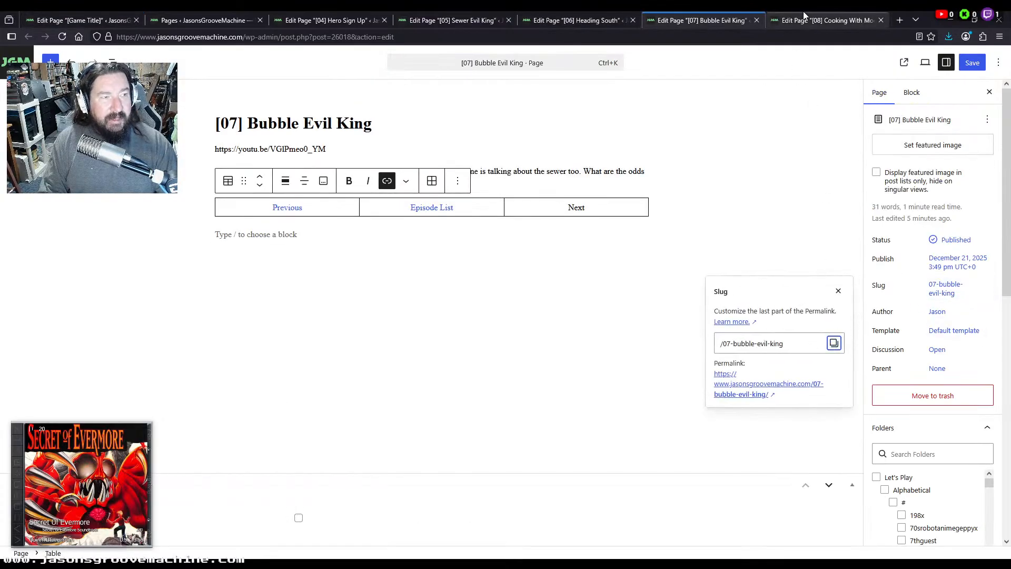
pyautogui.click(827, 20)
pyautogui.doubleClick(286, 198)
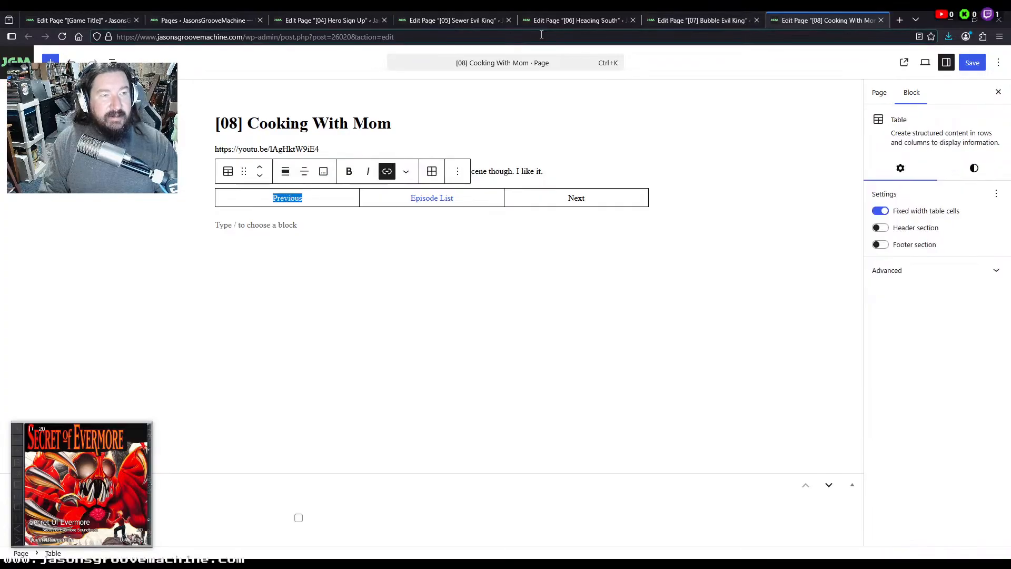
# Link Next on the [06] Heading South page and the Bubble Evil King title in the game page's playlist to episode [07]
pyautogui.click(577, 20)
pyautogui.click(570, 196)
pyautogui.doubleClick(577, 198)
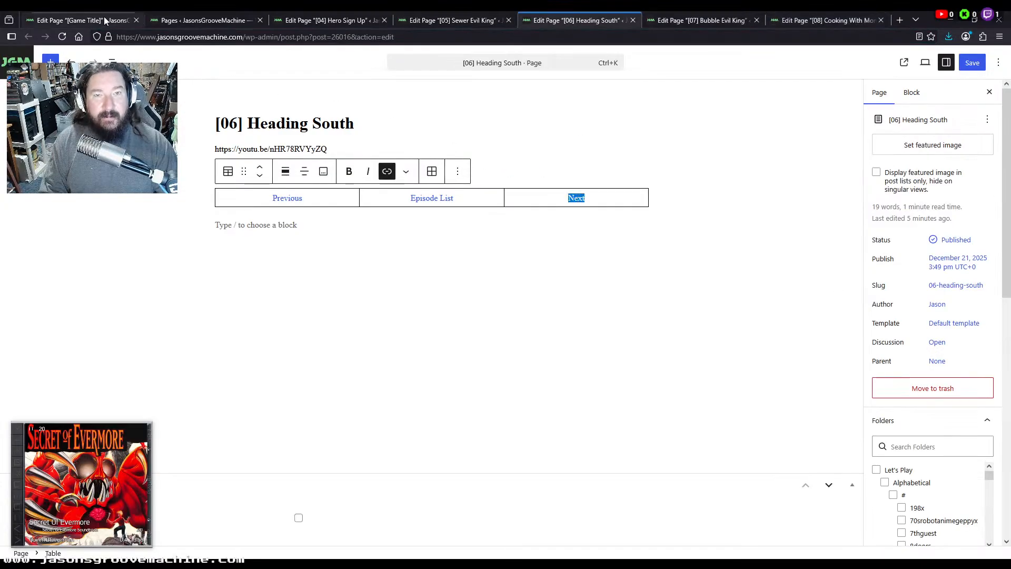
pyautogui.click(79, 21)
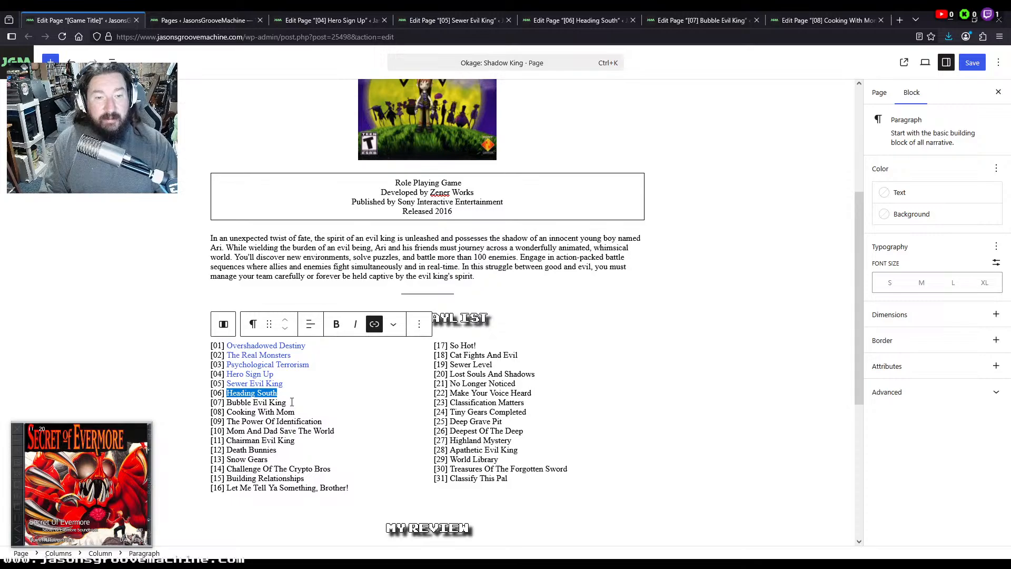
pyautogui.hotkey('ctrl', 'v')
pyautogui.moveTo(291, 402); pyautogui.dragTo(226, 403)
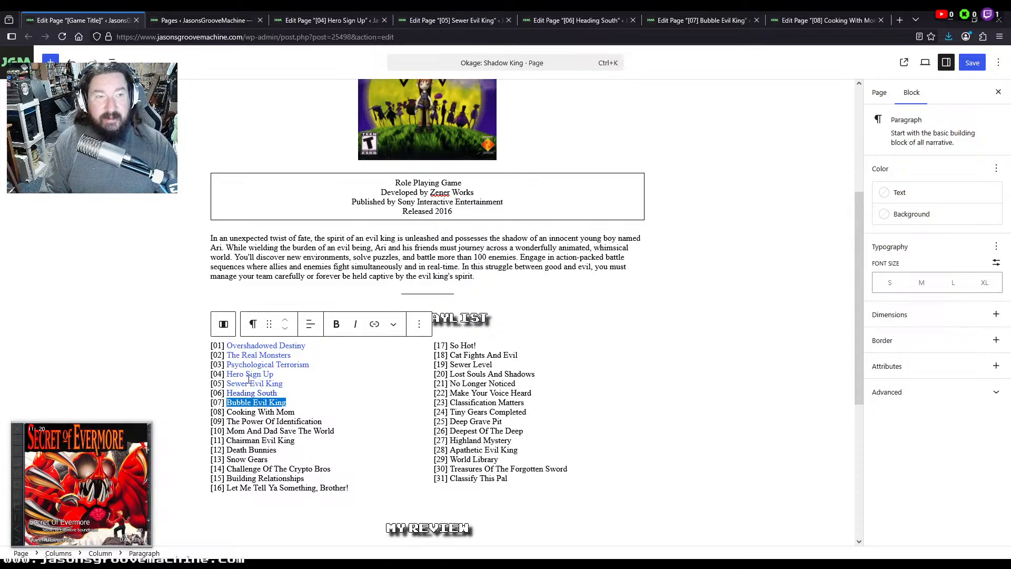
# Copy the [08] Cooking With Mom slug link and apply it to Next on the [07] page and its title in the game page's playlist
pyautogui.click(725, 18)
pyautogui.click(820, 18)
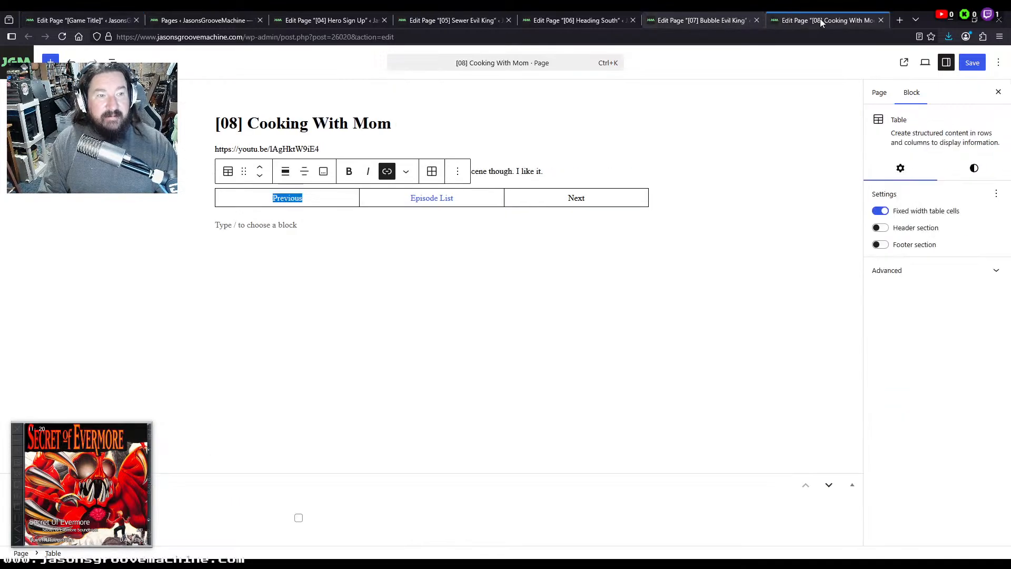
pyautogui.click(884, 97)
pyautogui.click(940, 288)
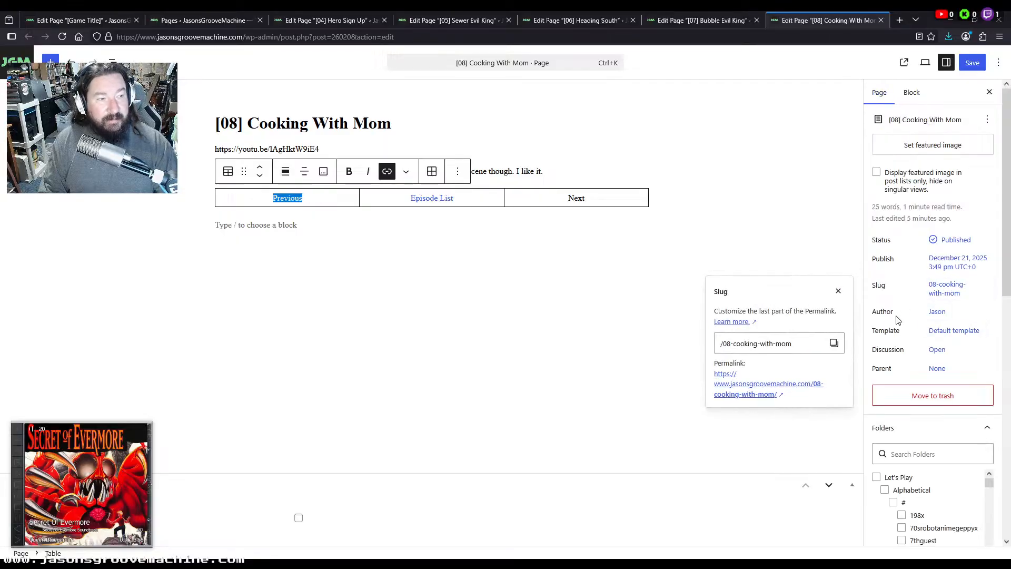
pyautogui.click(834, 344)
pyautogui.click(716, 15)
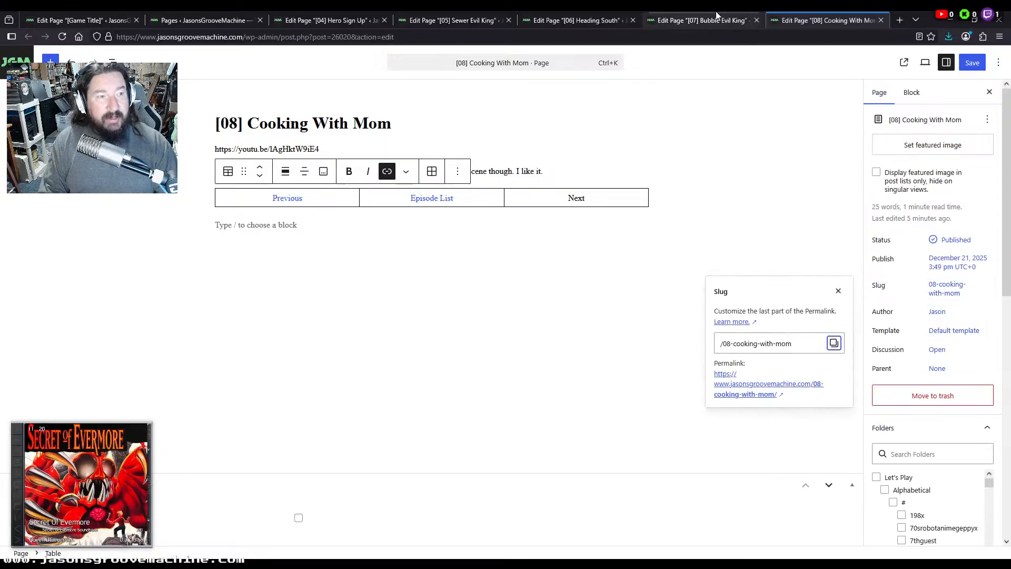
pyautogui.doubleClick(566, 213)
pyautogui.click(109, 17)
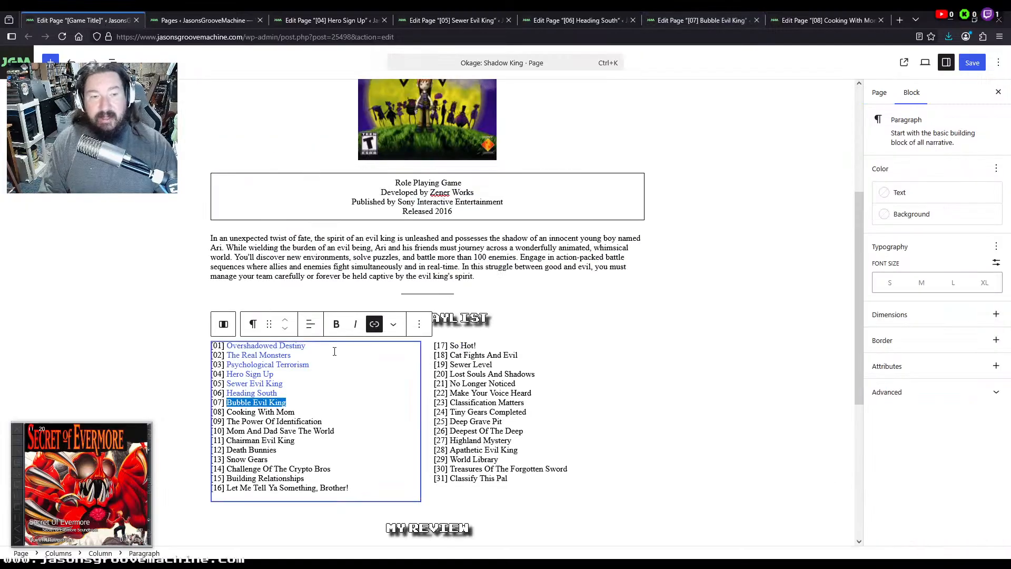
pyautogui.moveTo(298, 411); pyautogui.dragTo(230, 412)
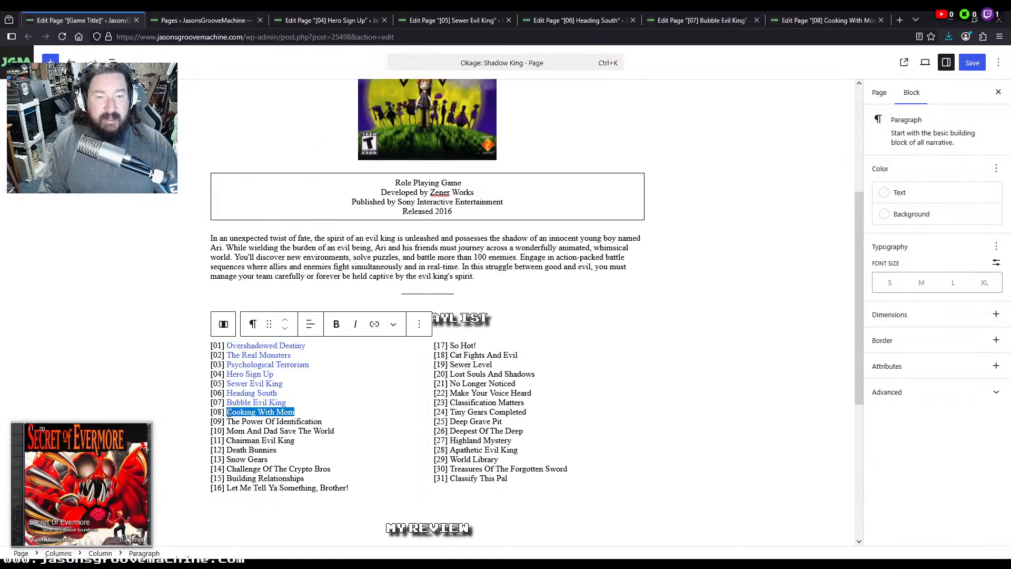
# Save the edited pages of episodes [04], [06], [07] and [08]
pyautogui.click(310, 21)
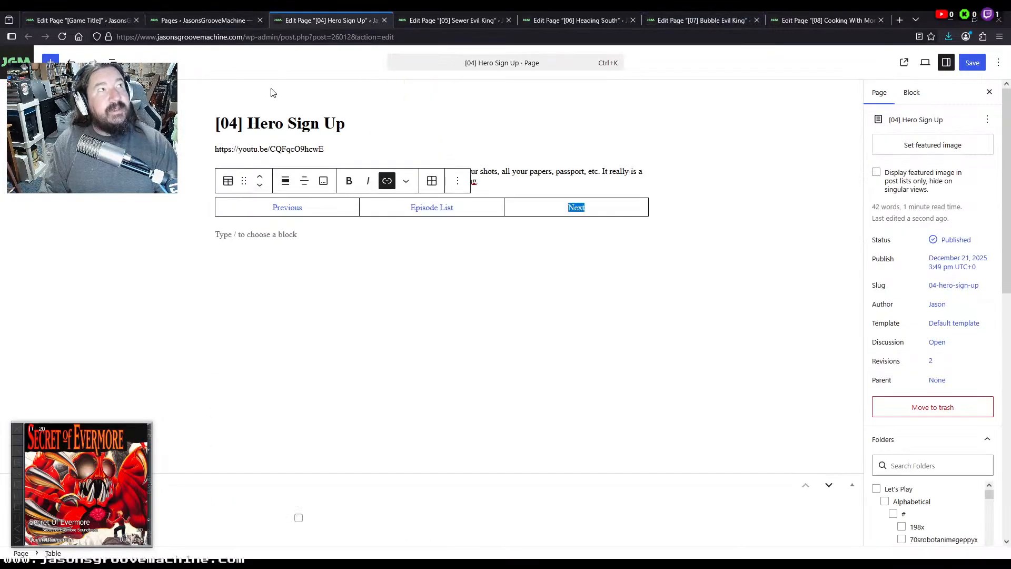
pyautogui.click(470, 19)
pyautogui.click(568, 17)
pyautogui.hotkey('ctrl', 's')
pyautogui.click(709, 20)
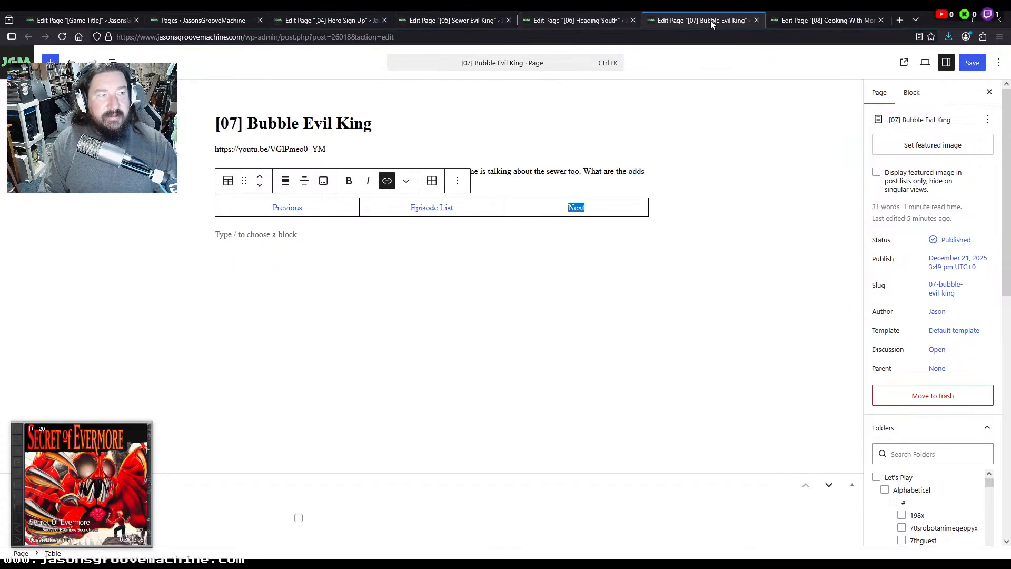
pyautogui.hotkey('ctrl', 's')
pyautogui.click(808, 20)
pyautogui.hotkey('ctrl', 's')
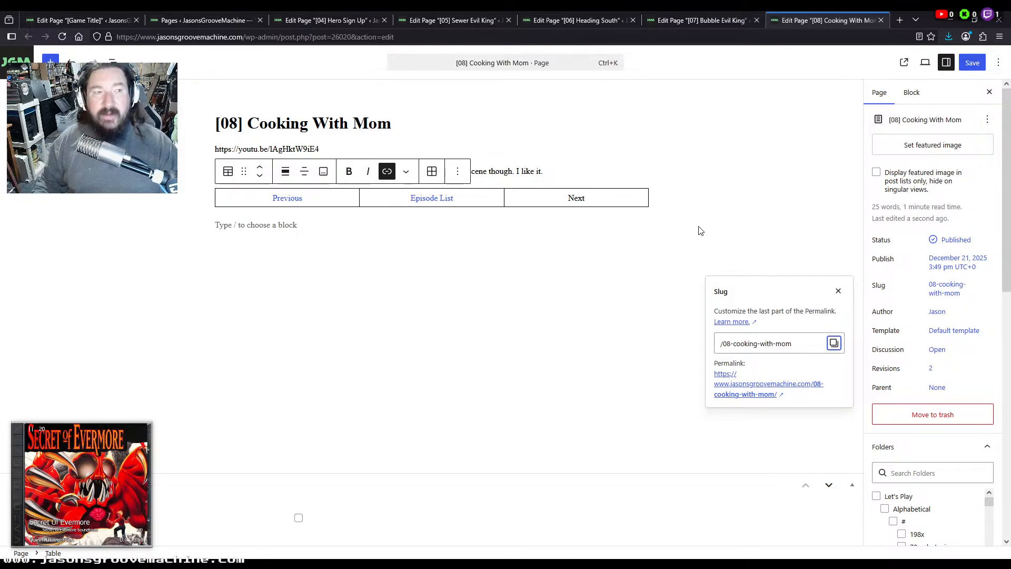
# Save the [05] Sewer Evil King page and close the open editor pages of episodes [04] to [07]
pyautogui.click(326, 20)
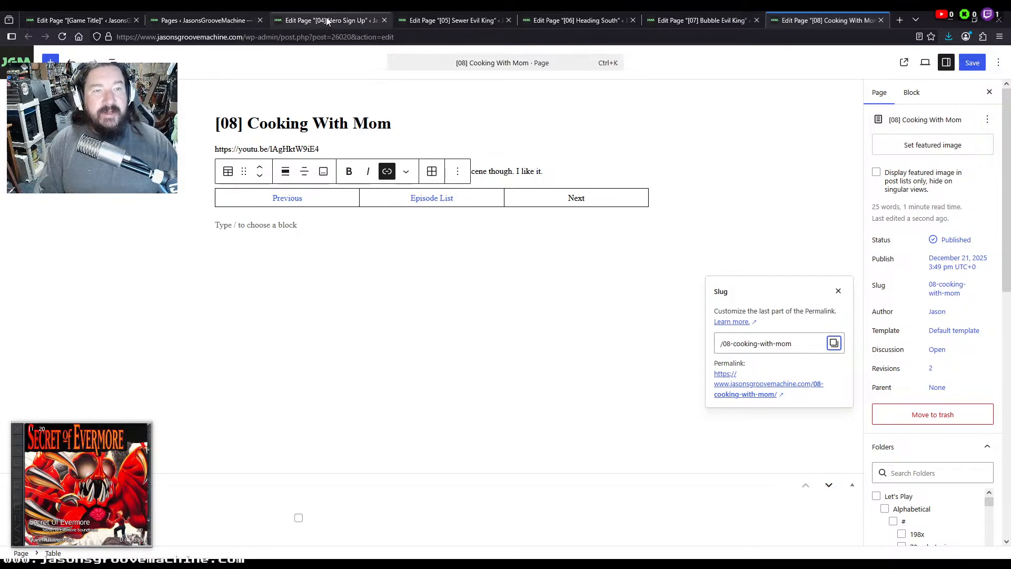
pyautogui.click(386, 20)
pyautogui.click(386, 21)
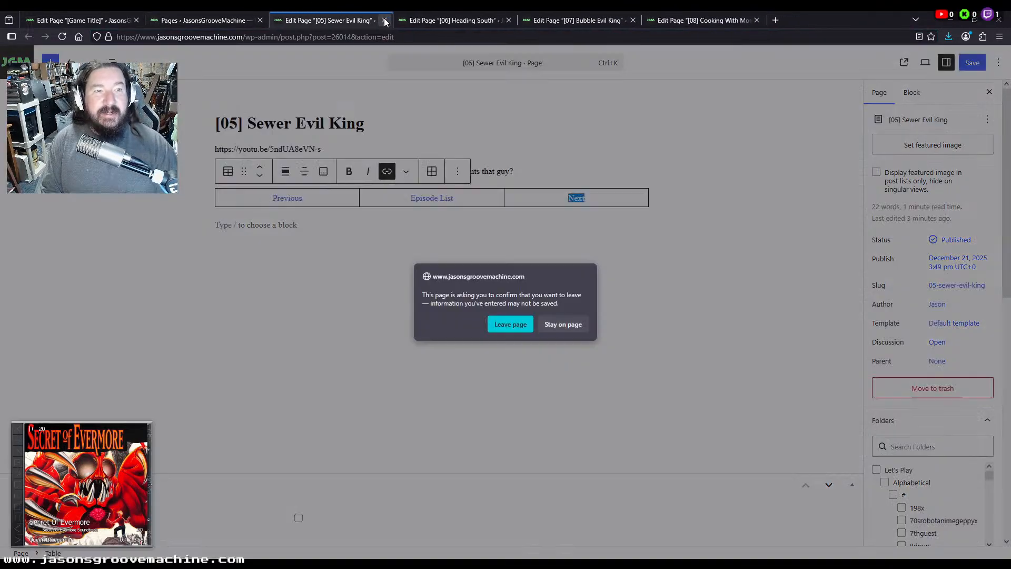
pyautogui.click(557, 322)
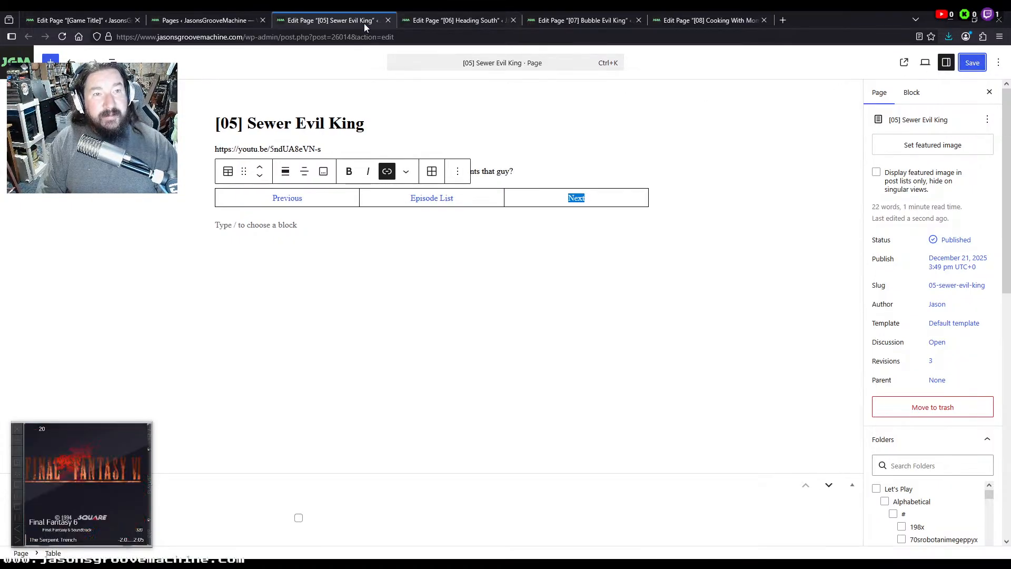
pyautogui.click(387, 23)
pyautogui.click(387, 23)
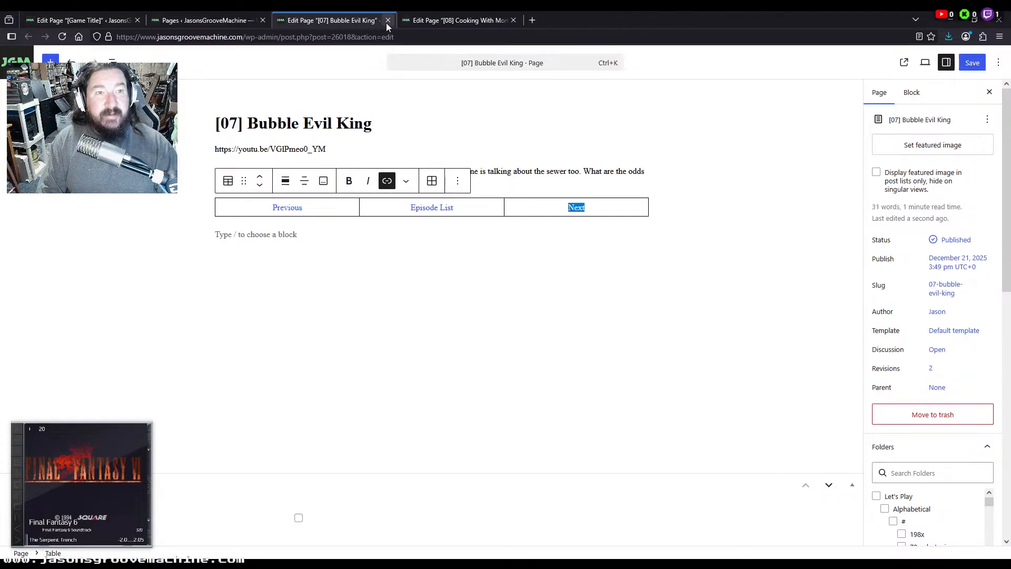
pyautogui.click(386, 23)
# Open episodes [09] to [12] from the okage folder for editing in new tabs, and place the [08] tab before them
pyautogui.click(204, 22)
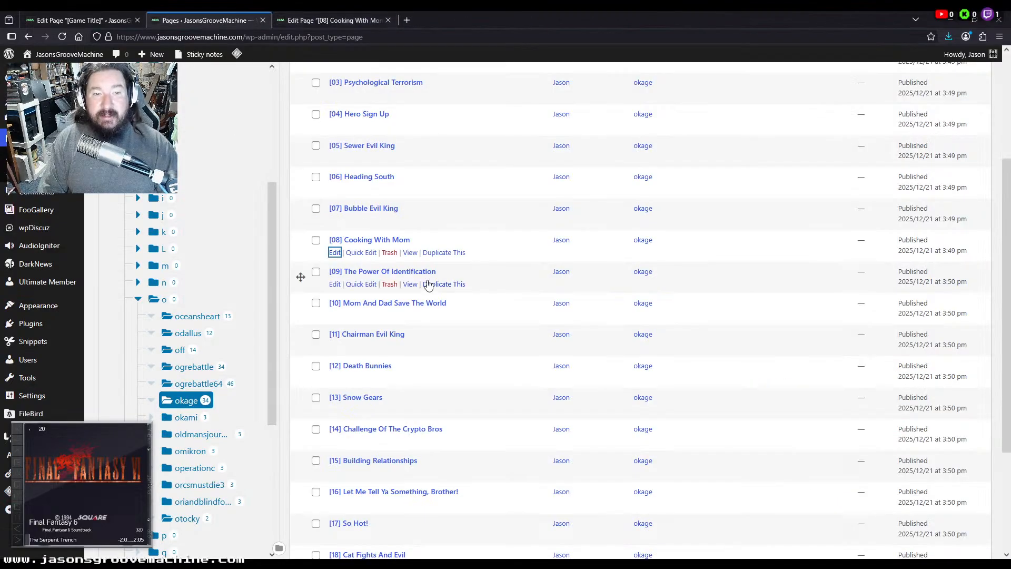
pyautogui.middleClick(335, 284)
pyautogui.middleClick(334, 316)
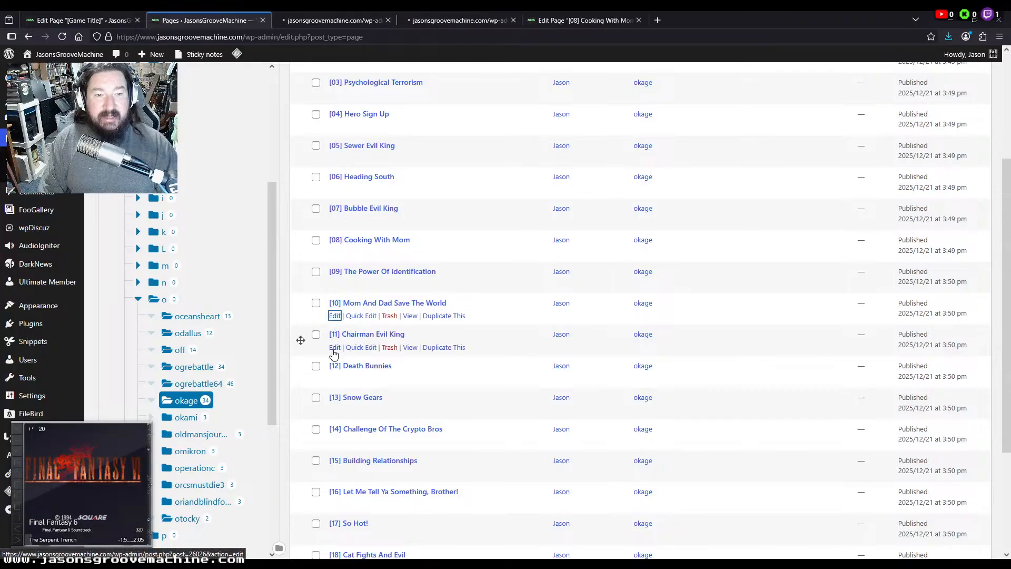
pyautogui.middleClick(335, 348)
pyautogui.middleClick(335, 380)
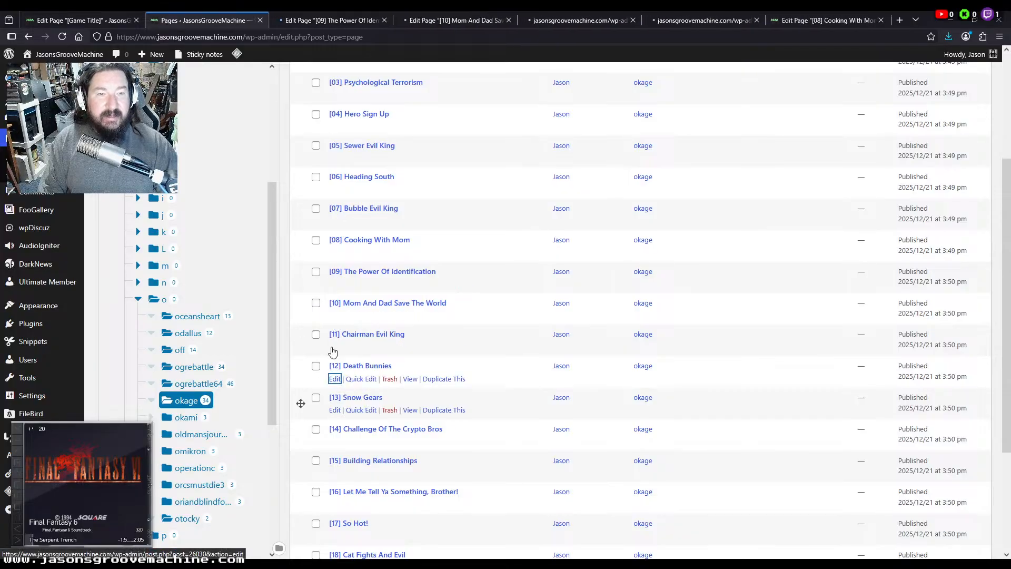
pyautogui.moveTo(827, 20); pyautogui.dragTo(341, 20)
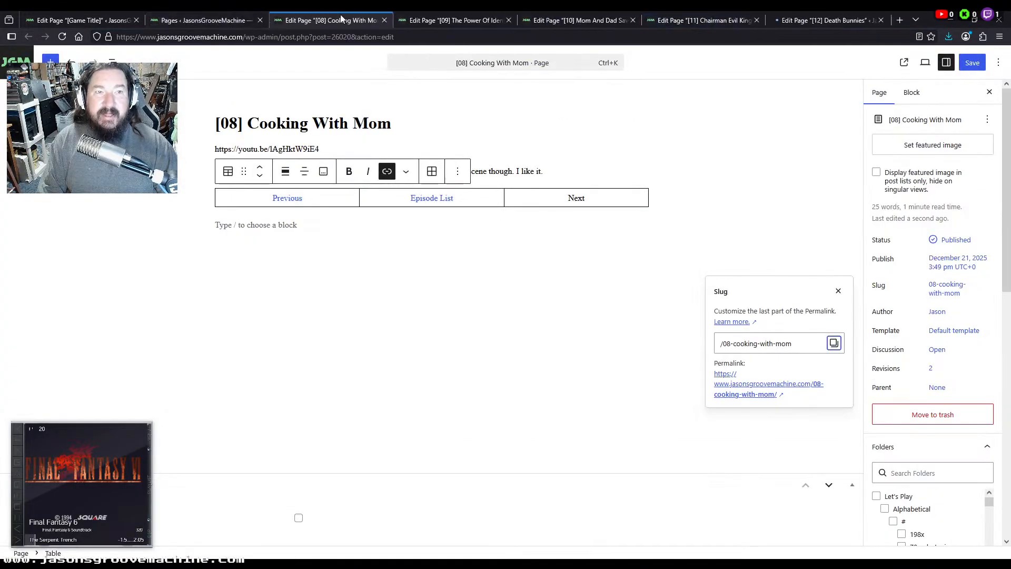
# Link Previous on the [09] page to episode [08] and add a link to The Power Of Identification title in the game page's playlist
pyautogui.click(433, 12)
pyautogui.click(288, 209)
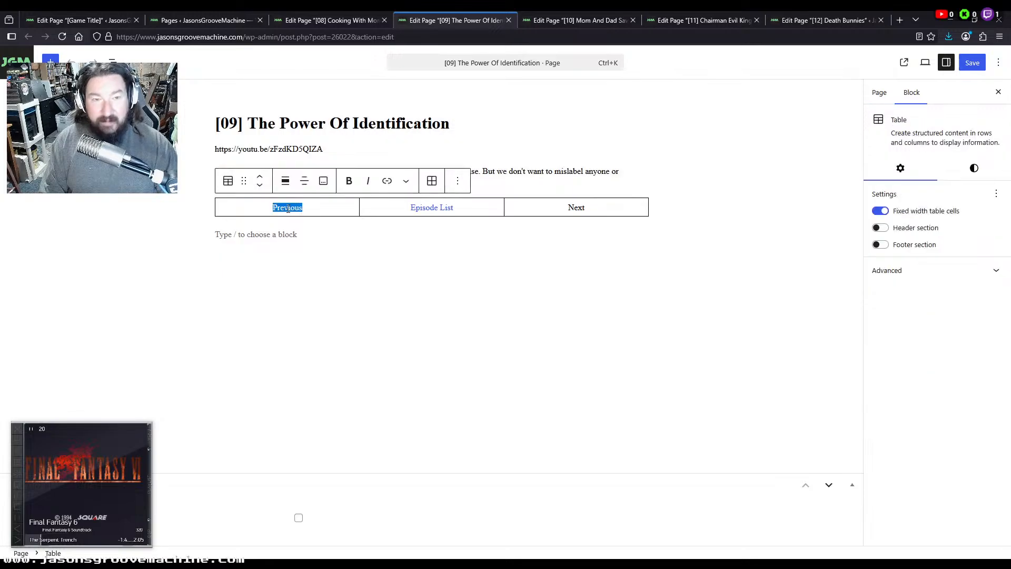
pyautogui.click(108, 22)
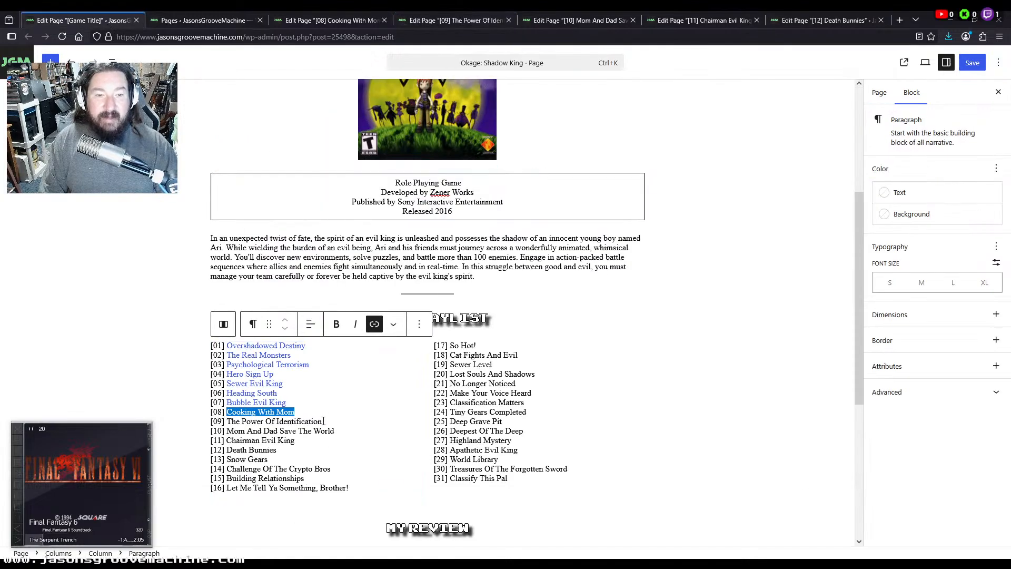
pyautogui.moveTo(323, 421); pyautogui.dragTo(227, 422)
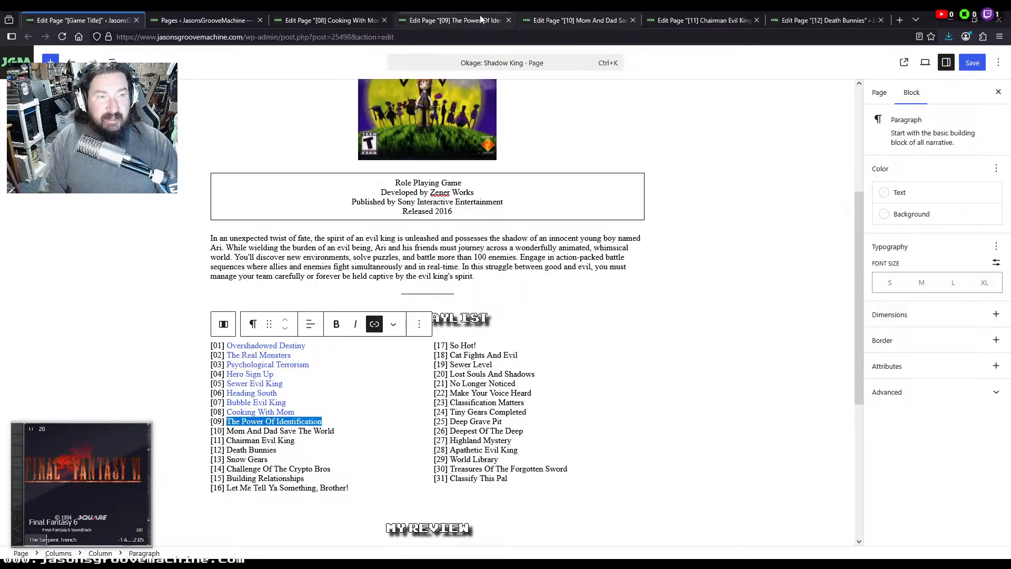
# Copy the [09] The Power Of Identification page's slug link and apply it to Previous on the [10] Mom And Dad Save The World page
pyautogui.click(329, 20)
pyautogui.click(454, 19)
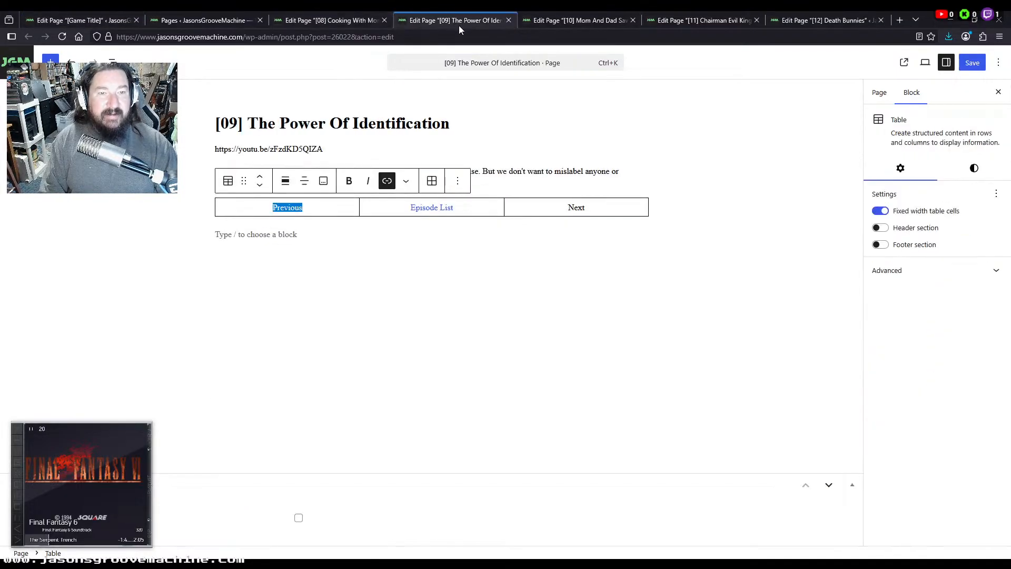
pyautogui.click(333, 22)
pyautogui.click(431, 22)
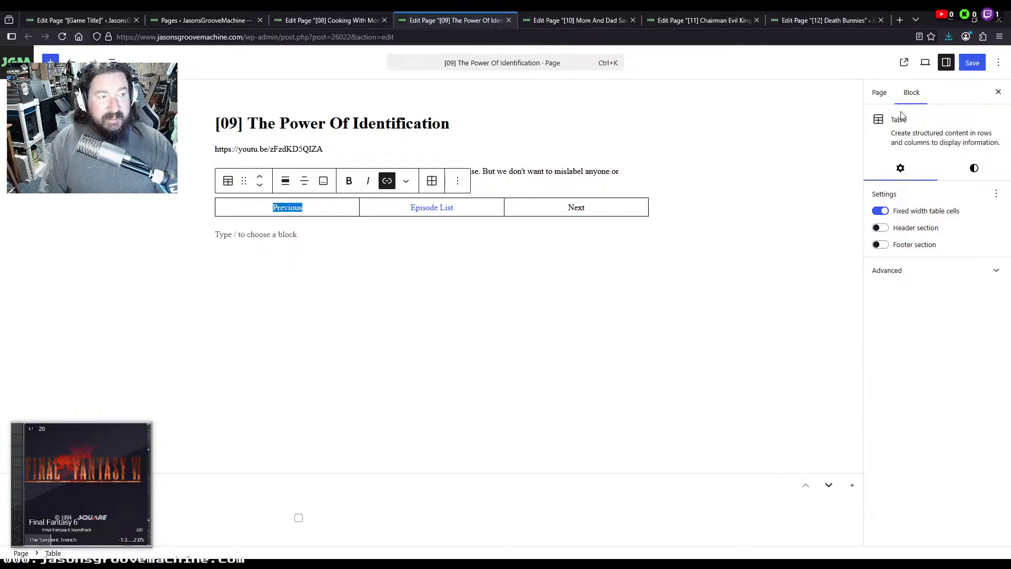
pyautogui.click(878, 93)
pyautogui.click(936, 292)
pyautogui.click(833, 354)
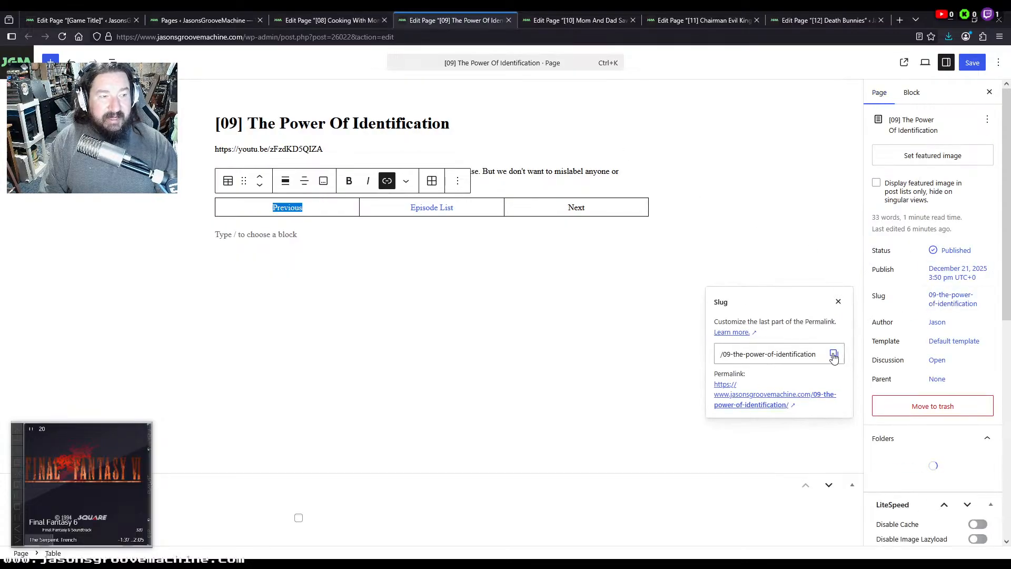
pyautogui.click(584, 24)
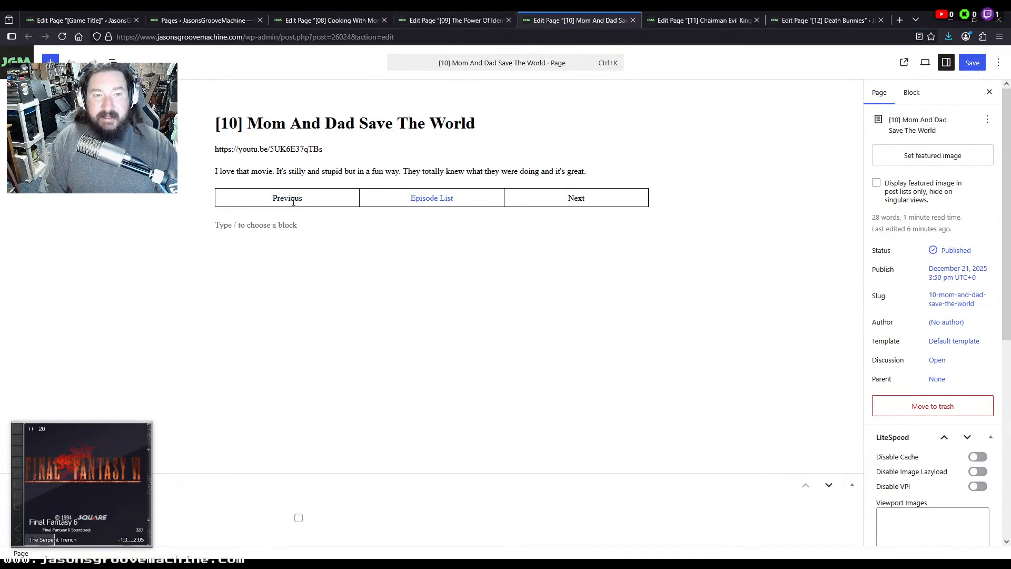
# Link Next on the [08] Cooking With Mom page to episode [09] and select Mom And Dad Save The World in the game page's playlist
pyautogui.click(321, 22)
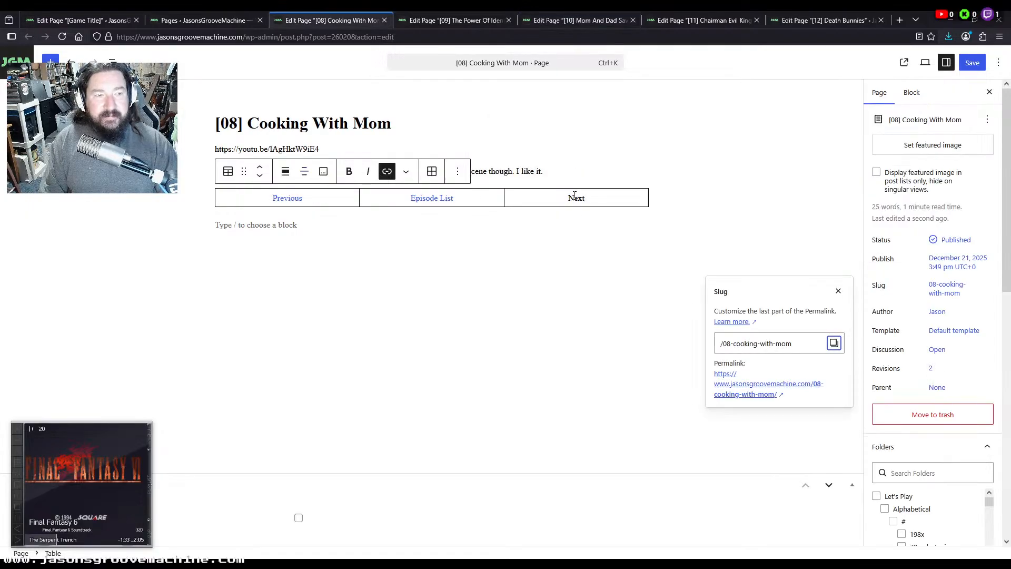
pyautogui.doubleClick(575, 197)
pyautogui.click(79, 20)
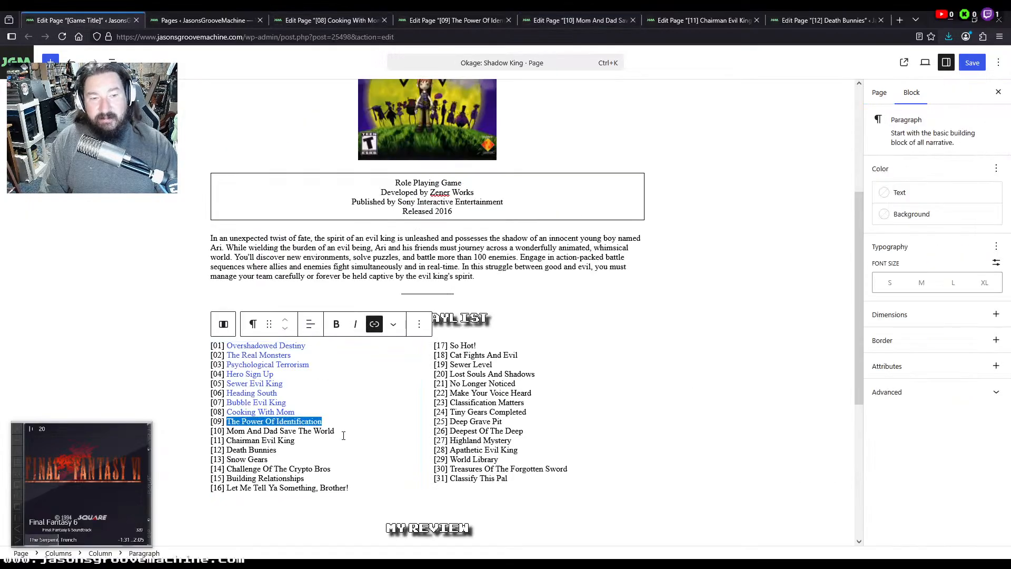
pyautogui.moveTo(343, 436); pyautogui.dragTo(230, 425)
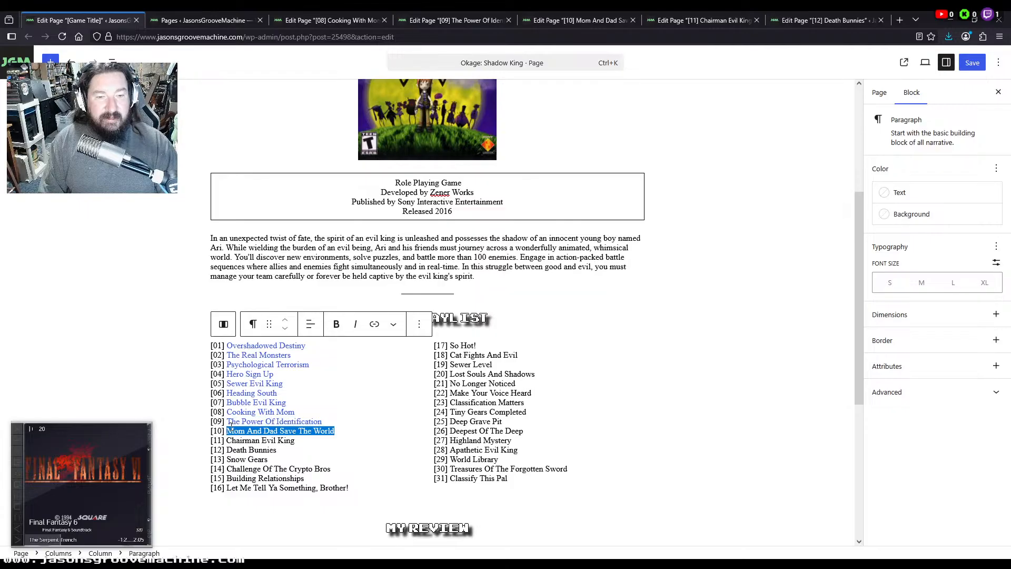
# Copy the [11] Chairman Evil King page's slug link and apply it to Previous on the [12] Death Bunnies page
pyautogui.click(592, 19)
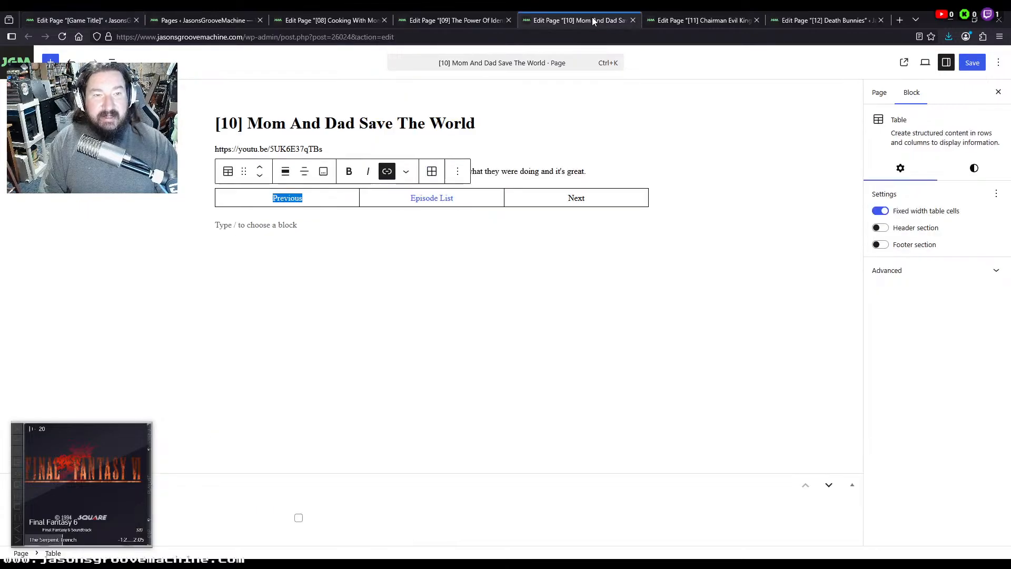
pyautogui.click(692, 20)
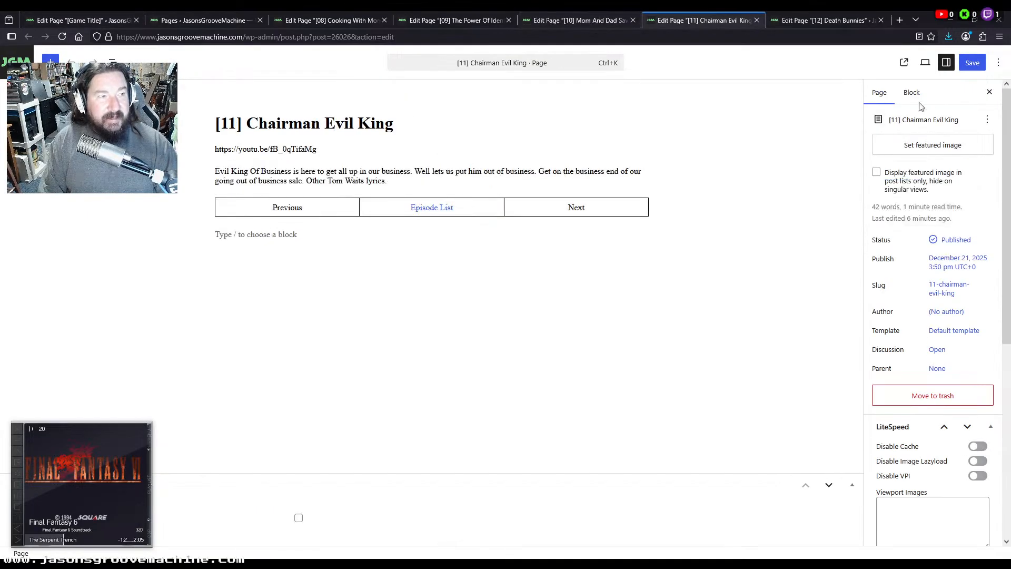
pyautogui.click(949, 292)
pyautogui.click(833, 343)
pyautogui.click(810, 20)
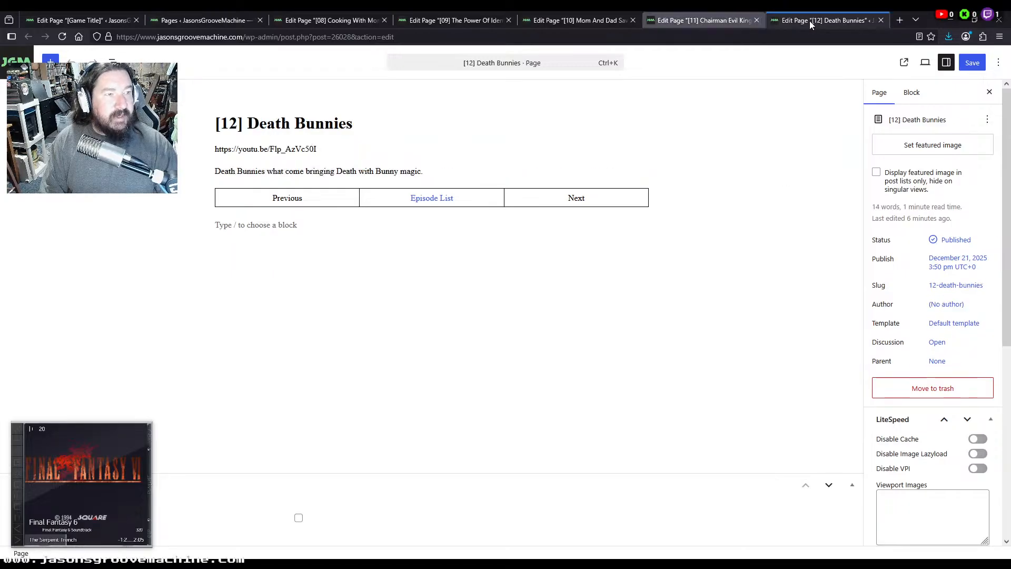
pyautogui.doubleClick(293, 198)
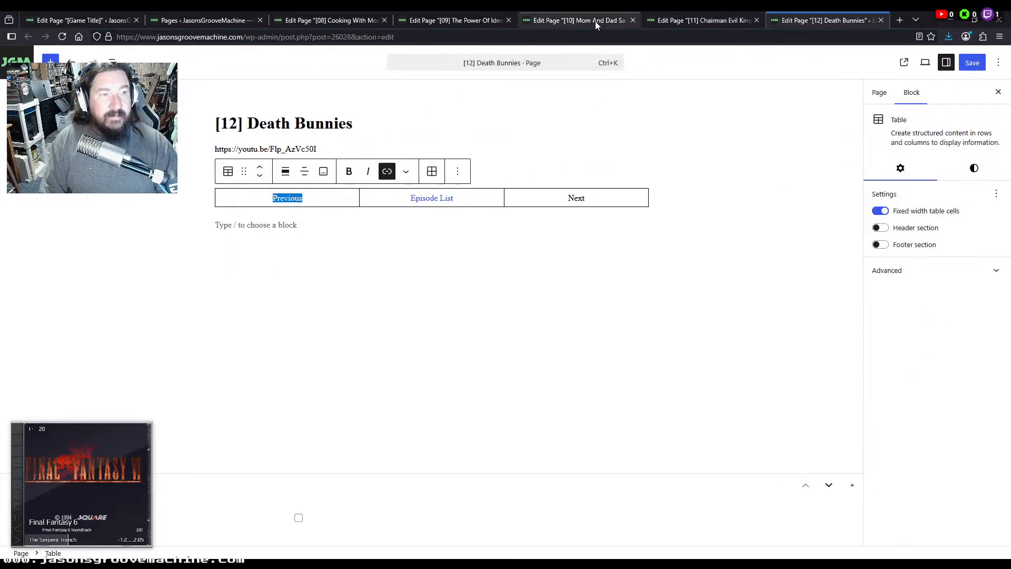
# Apply the episode [11] link to Next on the [10] page and to Chairman Evil King in the game page's playlist
pyautogui.click(585, 20)
pyautogui.doubleClick(581, 198)
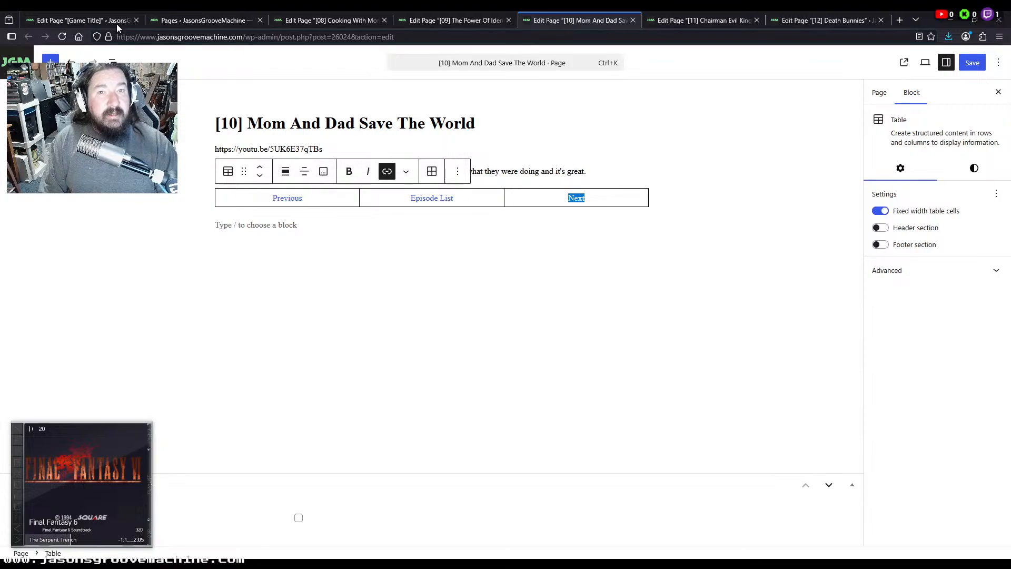
pyautogui.click(105, 20)
pyautogui.moveTo(300, 445); pyautogui.dragTo(227, 441)
# Copy the [12] Death Bunnies page's slug link and select the Previous text on the [11] Chairman Evil King page
pyautogui.click(698, 21)
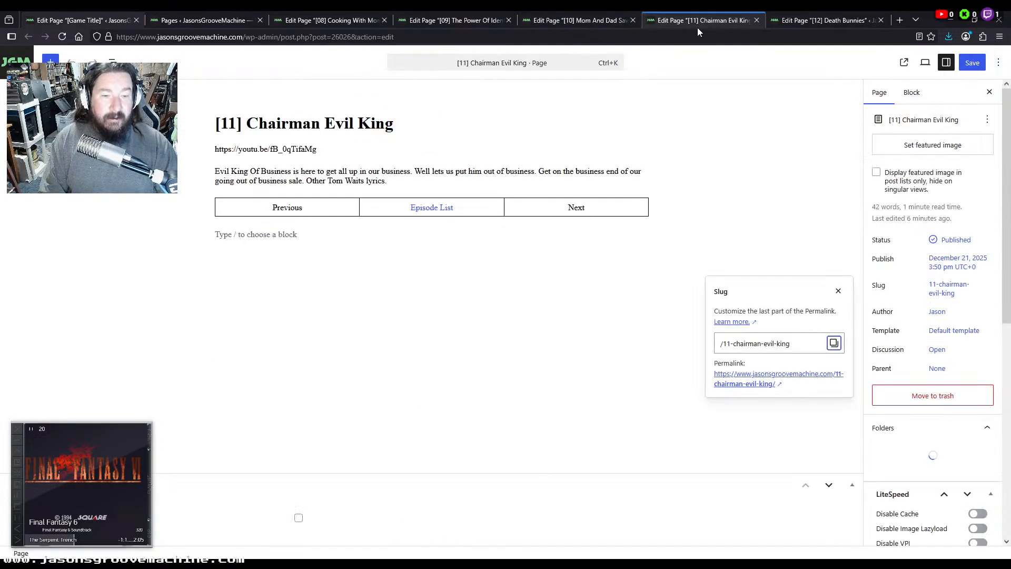
pyautogui.click(794, 20)
pyautogui.click(880, 94)
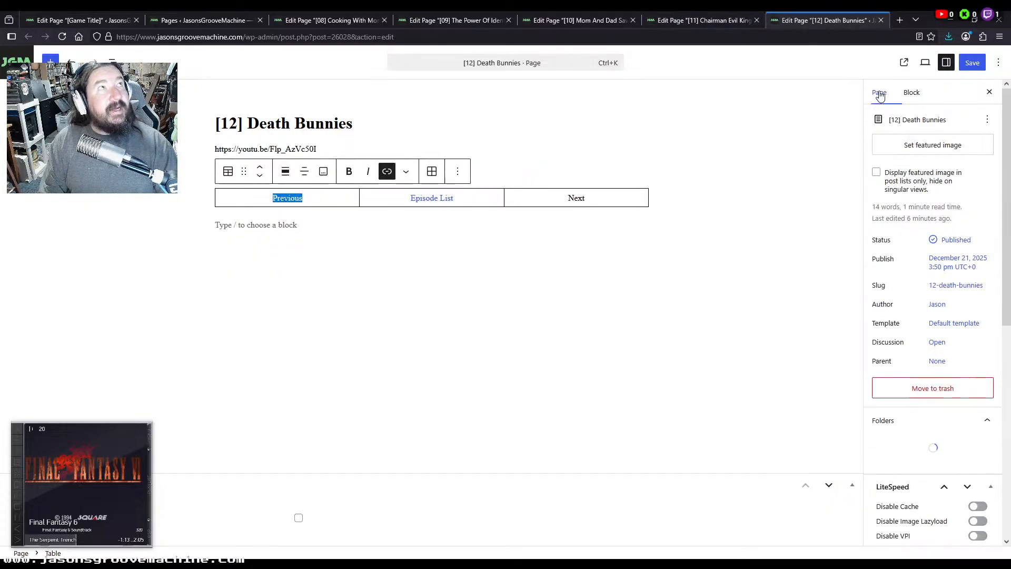
pyautogui.click(940, 285)
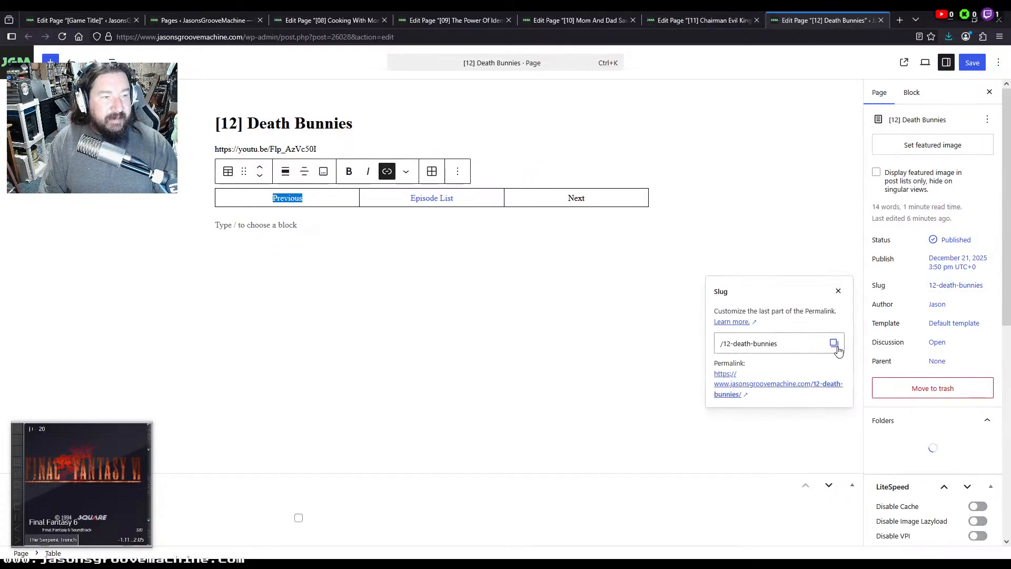
pyautogui.click(687, 20)
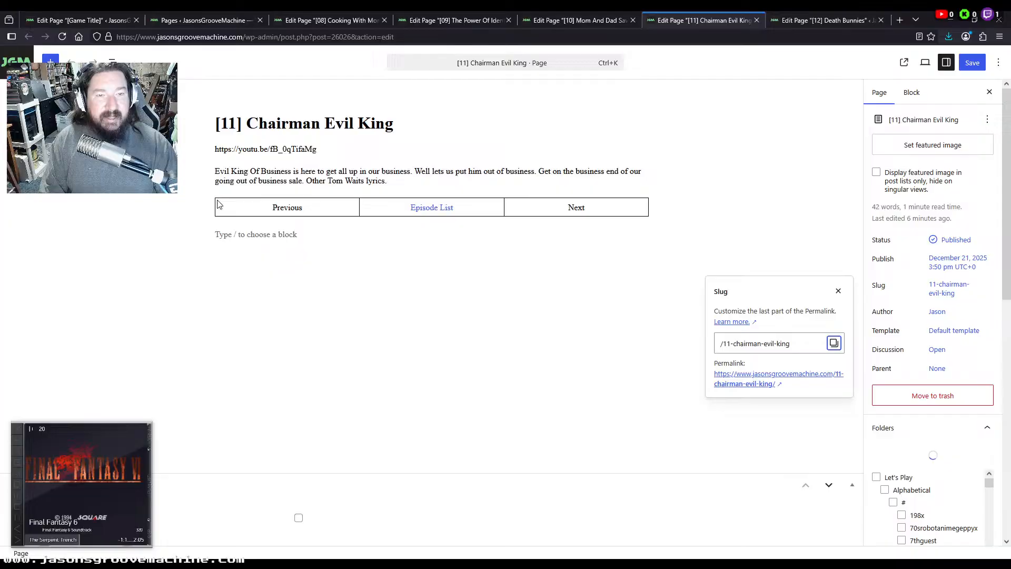
pyautogui.doubleClick(286, 207)
# Link Death Bunnies in the game page's playlist to episode [12] and save the [08] Cooking With Mom page
pyautogui.click(82, 20)
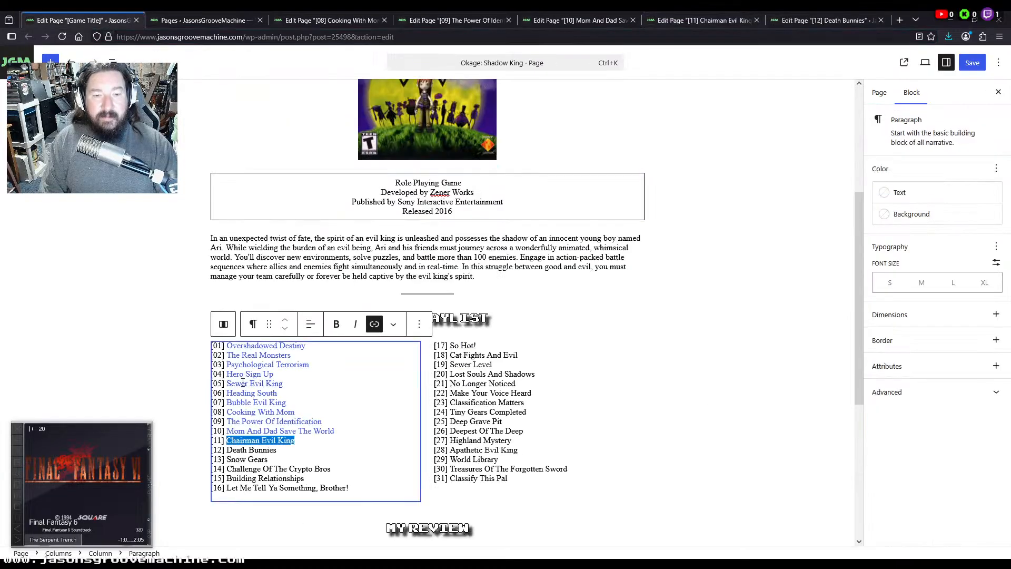
pyautogui.moveTo(279, 451); pyautogui.dragTo(226, 448)
pyautogui.hotkey('ctrl', 'v')
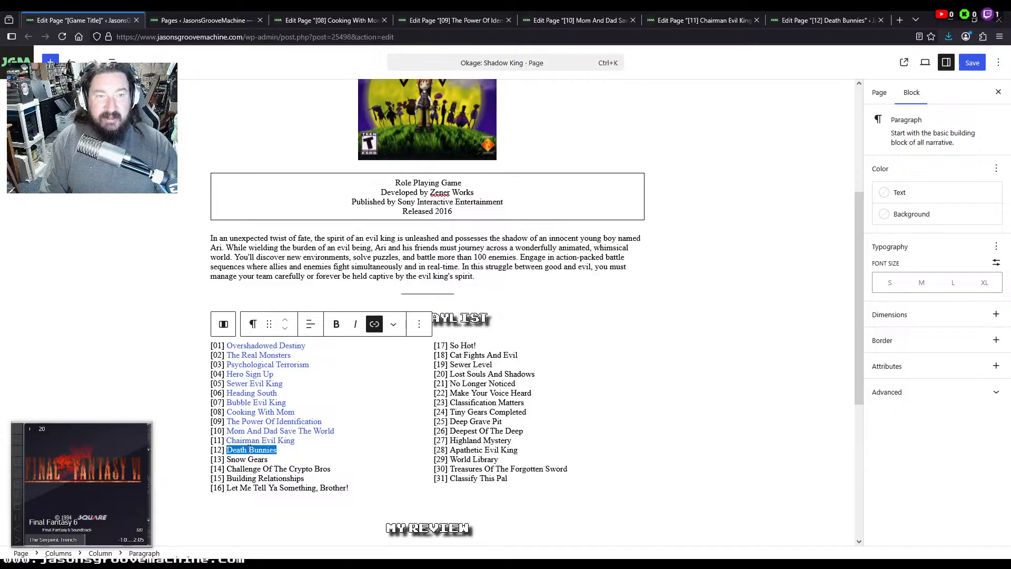
pyautogui.click(345, 21)
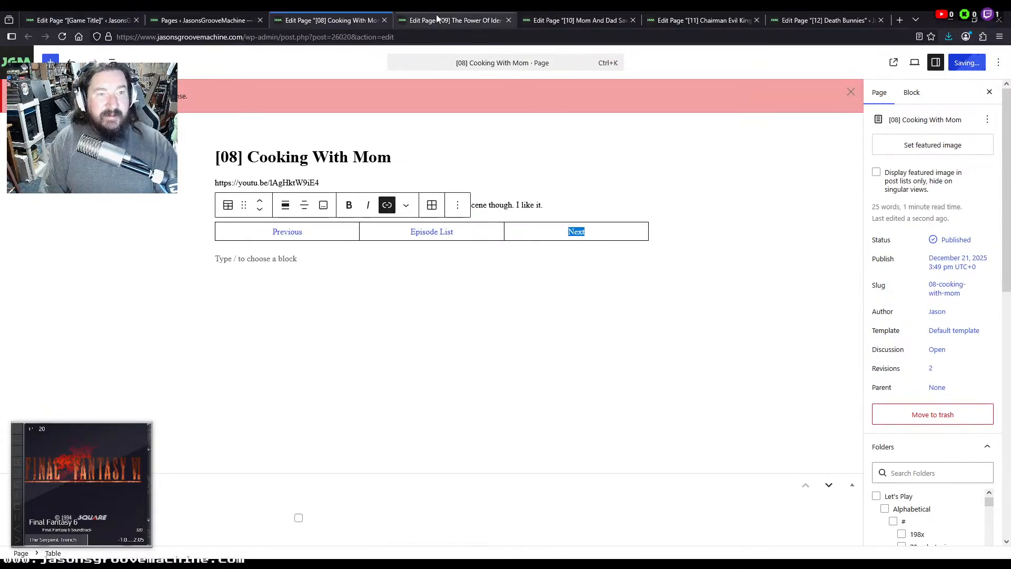
# Copy the [10] Mom And Dad Save The World page's slug link and apply it to Next on the [09] page
pyautogui.click(453, 20)
pyautogui.click(595, 20)
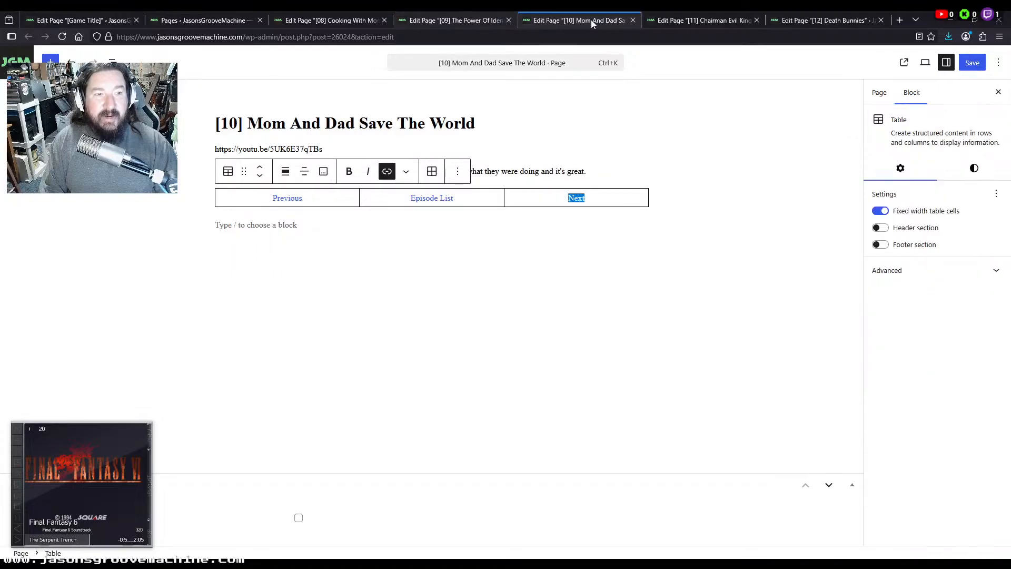
pyautogui.click(472, 16)
pyautogui.click(583, 19)
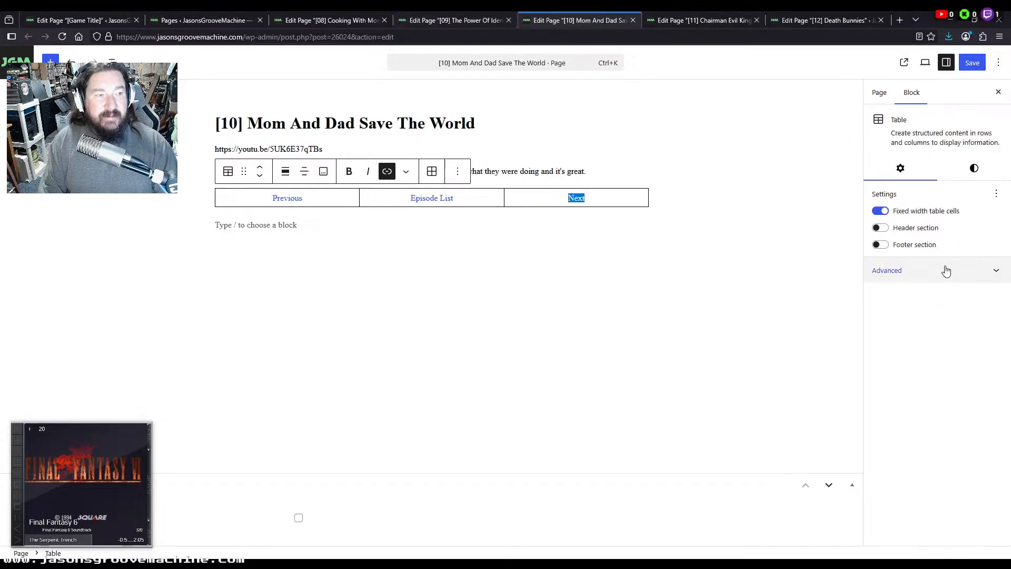
pyautogui.click(945, 303)
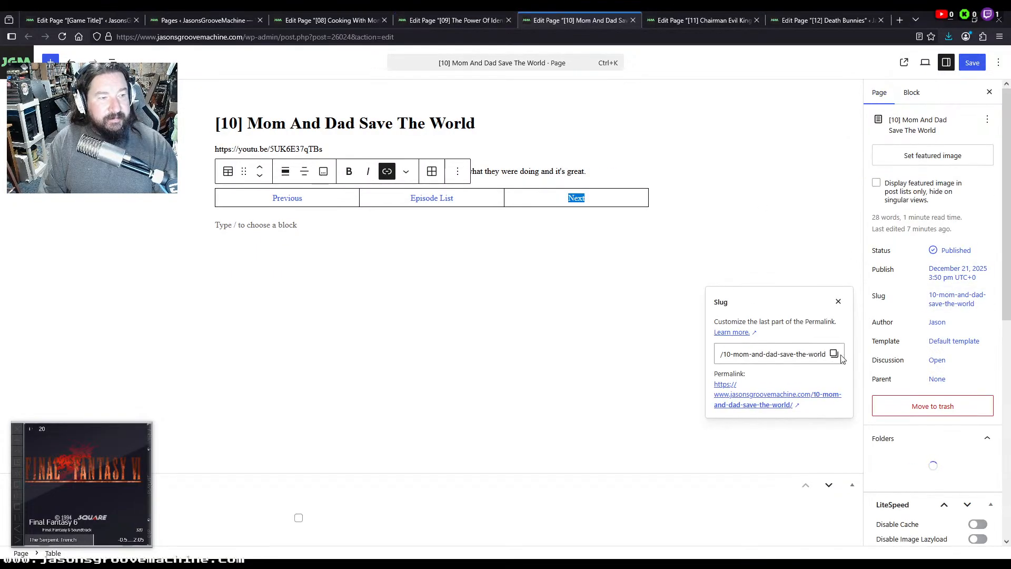
pyautogui.click(834, 353)
pyautogui.click(462, 20)
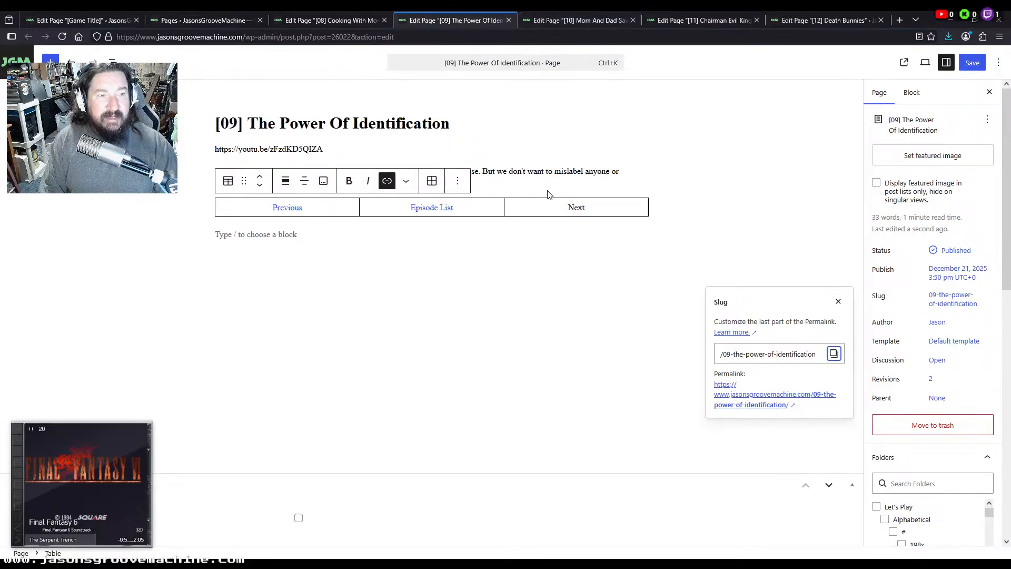
pyautogui.doubleClick(580, 207)
pyautogui.click(558, 14)
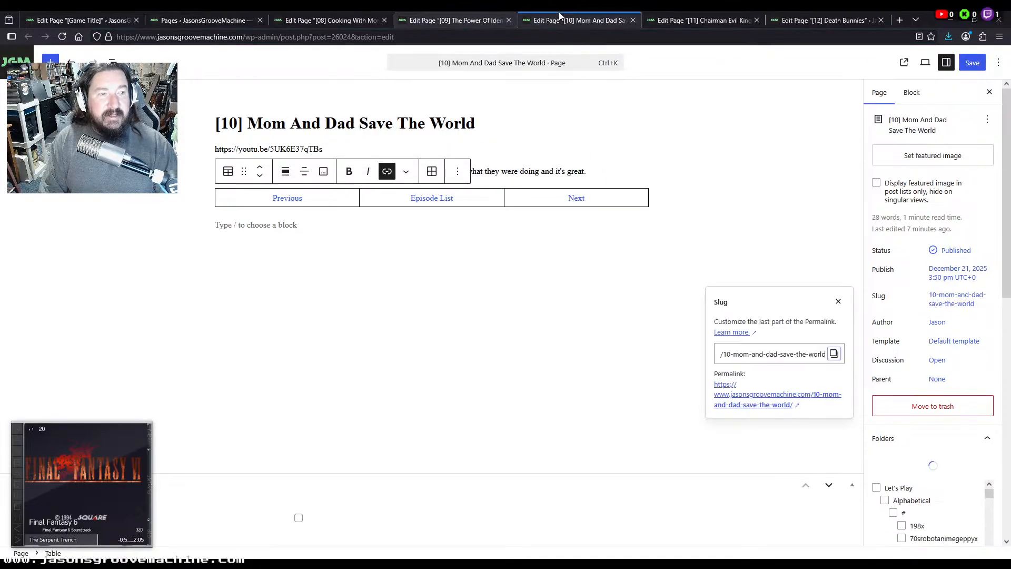
# Link the Next cell on the [11] Chairman Evil King page to the [12] Death Bunnies permalink
pyautogui.click(698, 20)
pyautogui.click(807, 21)
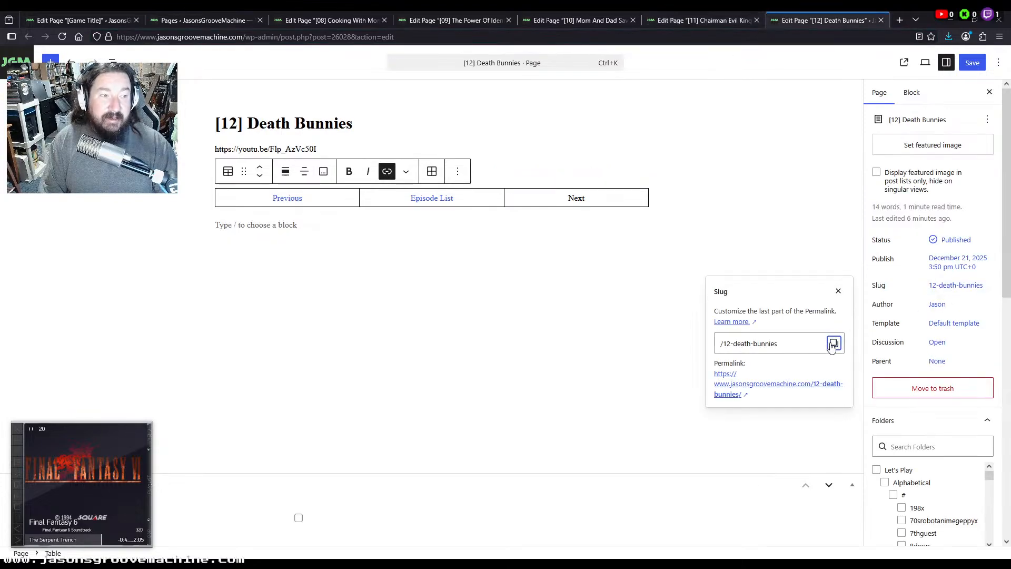
pyautogui.hotkey('ctrl', 'shift', 'Tab')
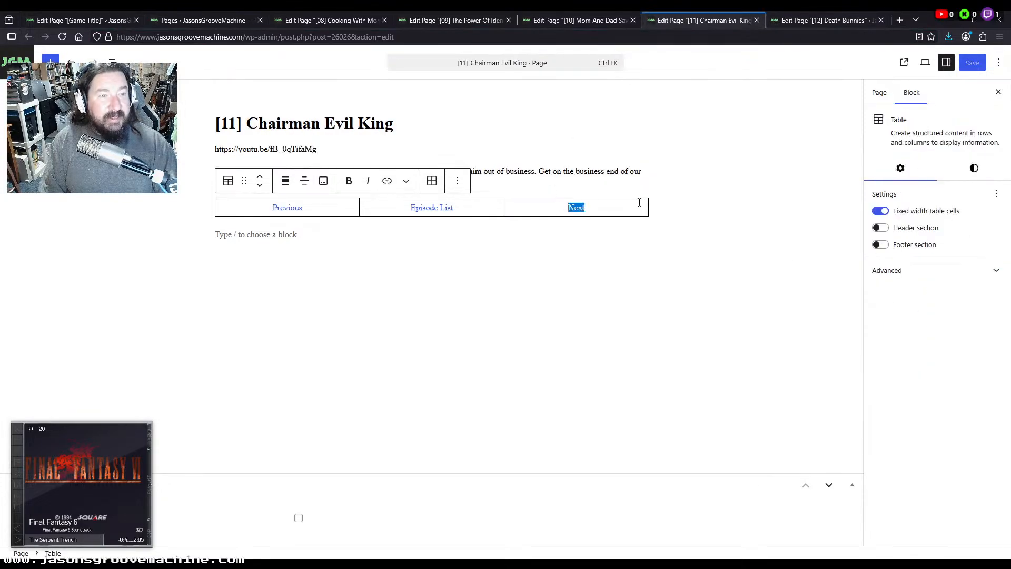
# Save the edited episode pages from [08] Cooking With Mom through [12] Death Bunnies
pyautogui.click(797, 21)
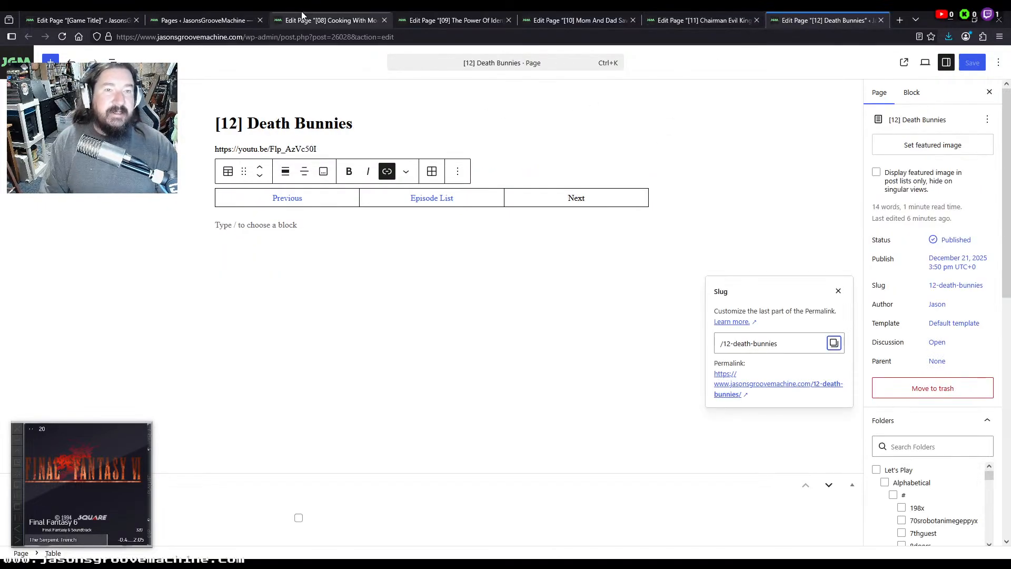
pyautogui.click(349, 20)
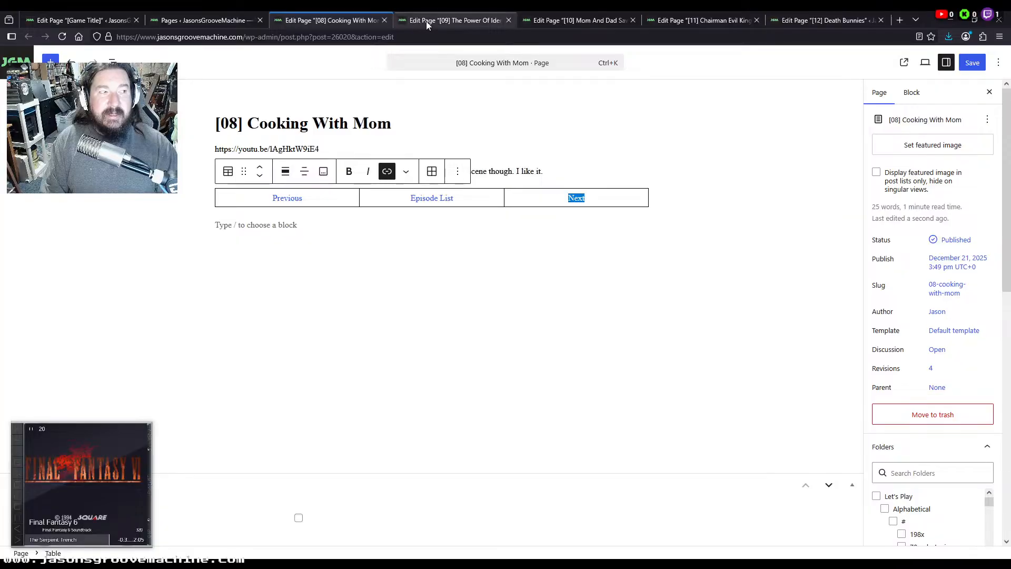
pyautogui.click(967, 63)
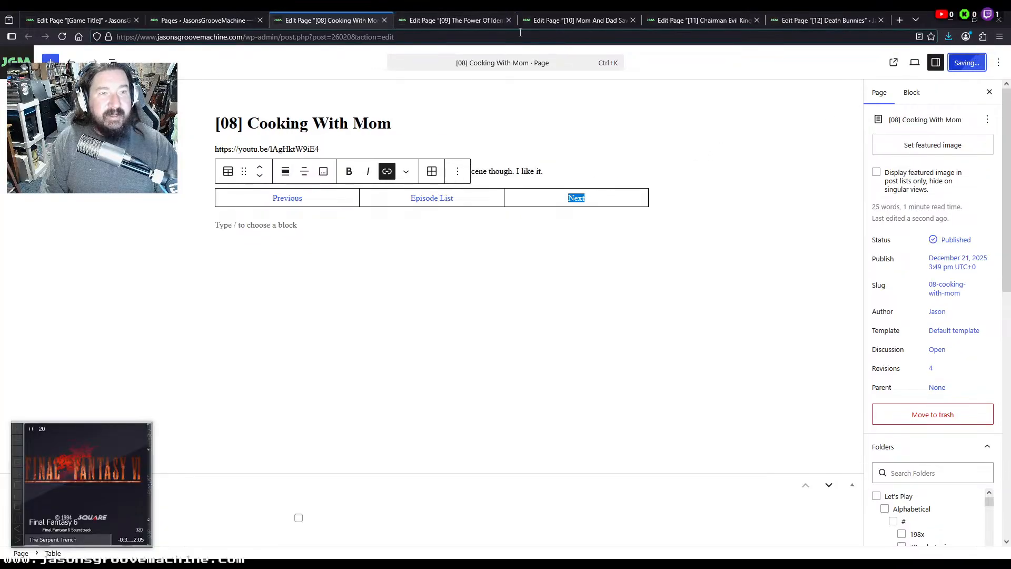
pyautogui.click(463, 17)
pyautogui.click(609, 22)
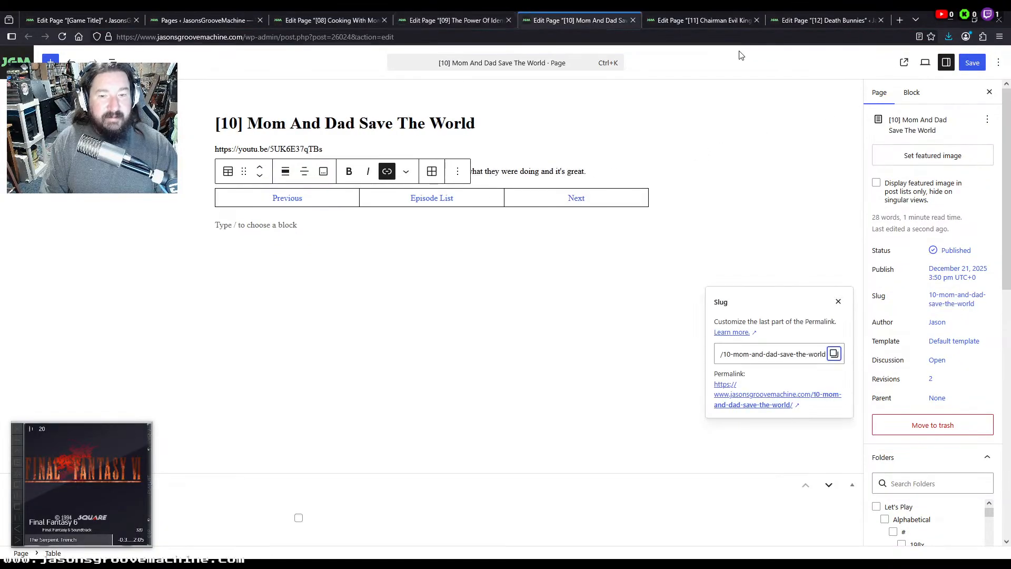
pyautogui.click(725, 22)
pyautogui.click(837, 22)
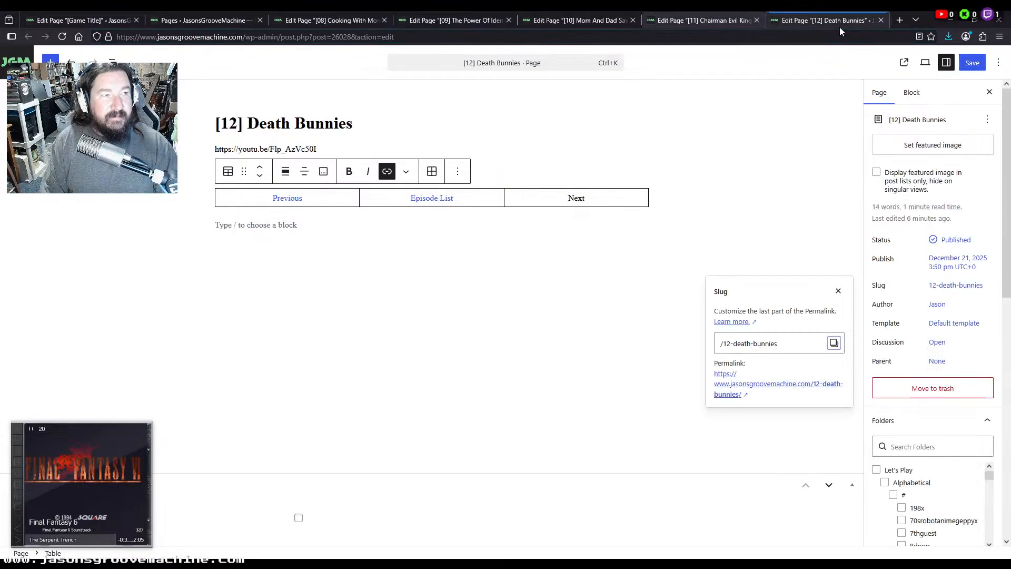
pyautogui.click(966, 64)
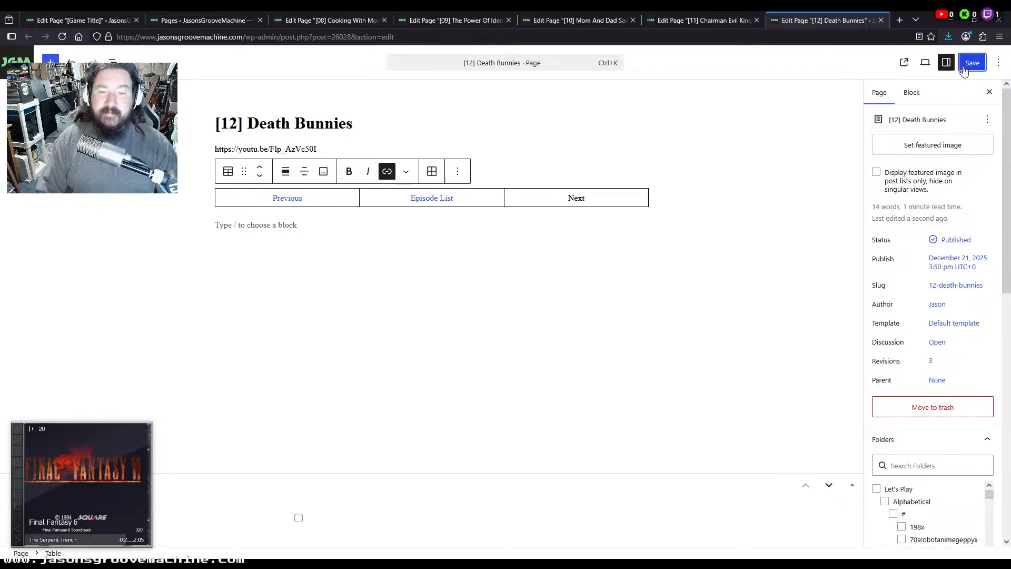
# Close the editors for episodes [08] through [11], keeping [12] Death Bunnies open
pyautogui.click(343, 11)
pyautogui.click(384, 20)
pyautogui.click(381, 20)
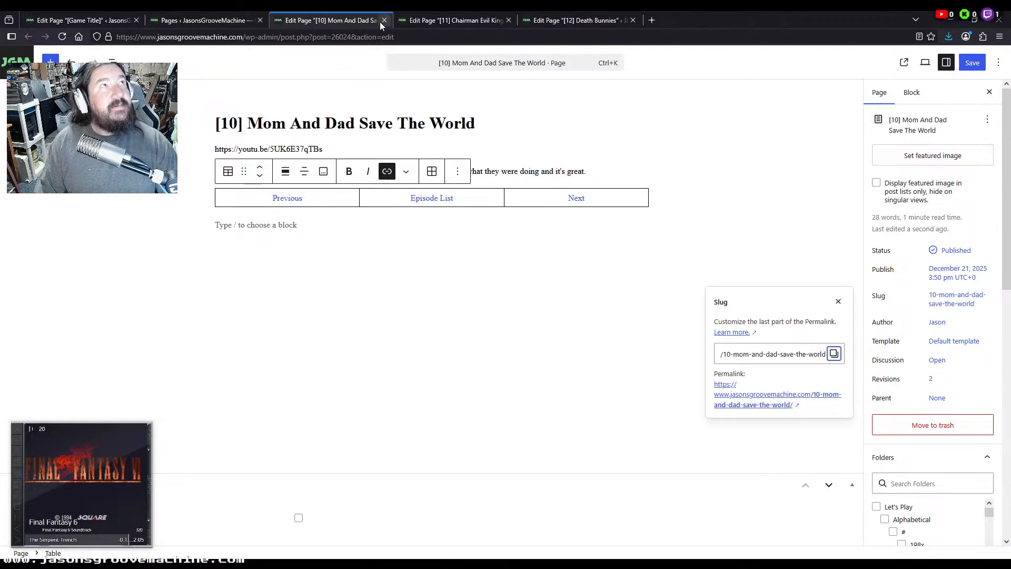
pyautogui.click(381, 21)
pyautogui.click(381, 21)
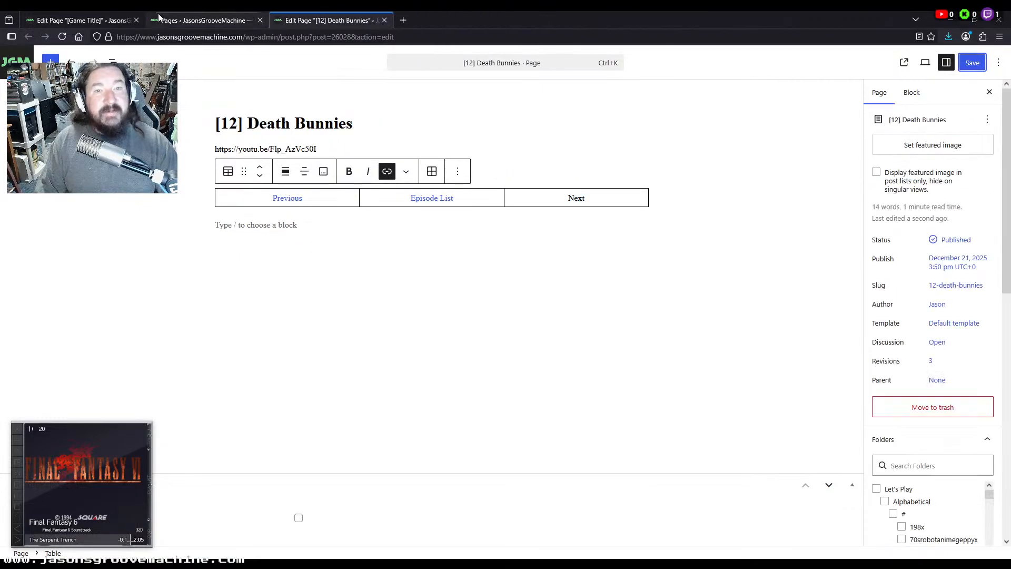
# Open episodes [13] through [16] from the okage folder for editing in separate tabs, and place the [12] Death Bunnies tab before them
pyautogui.click(108, 21)
pyautogui.click(189, 24)
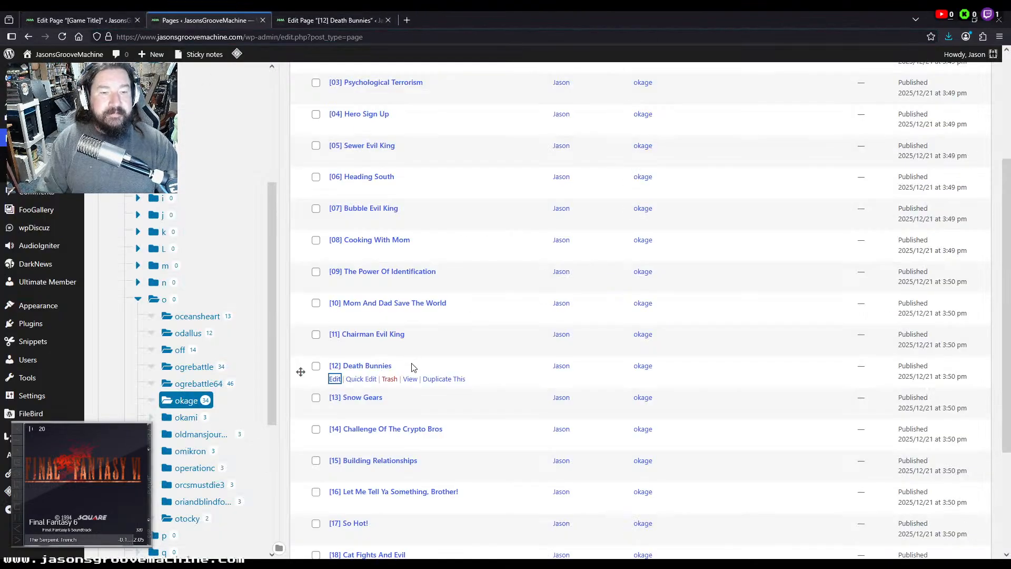
pyautogui.scroll(-3, 412, 367)
pyautogui.middleClick(335, 249)
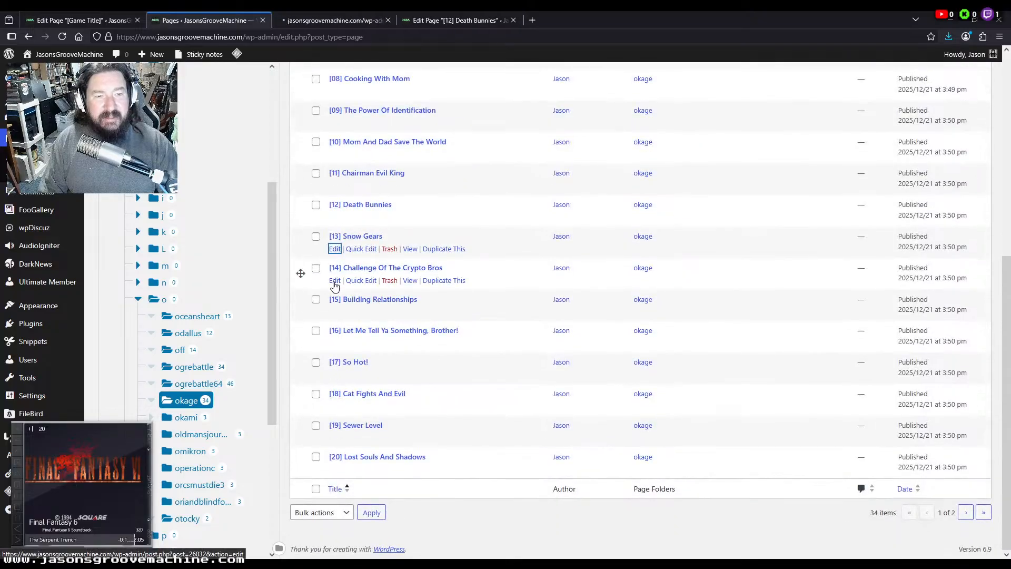
pyautogui.middleClick(334, 281)
pyautogui.middleClick(334, 343)
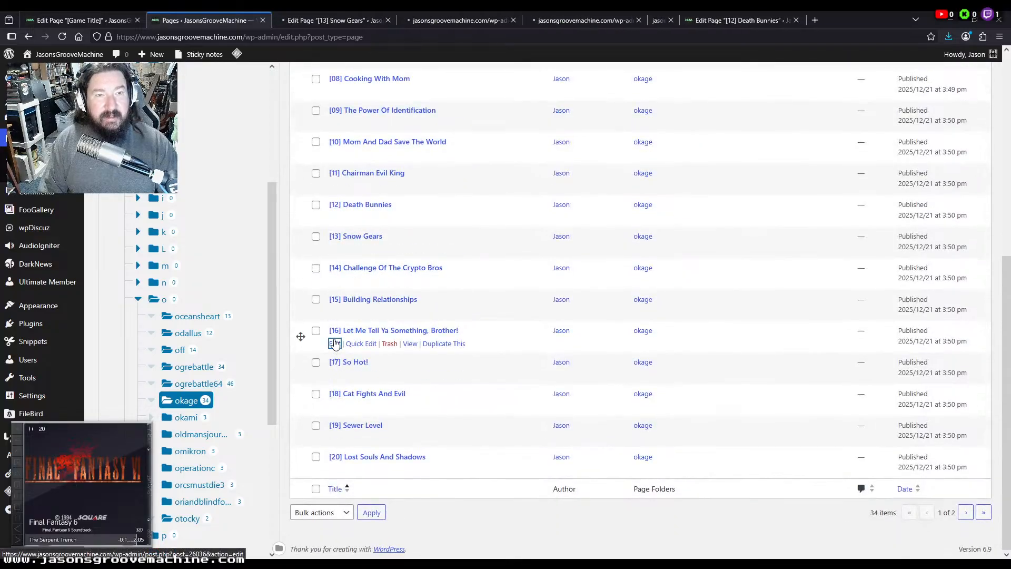
pyautogui.moveTo(811, 21); pyautogui.dragTo(308, 21)
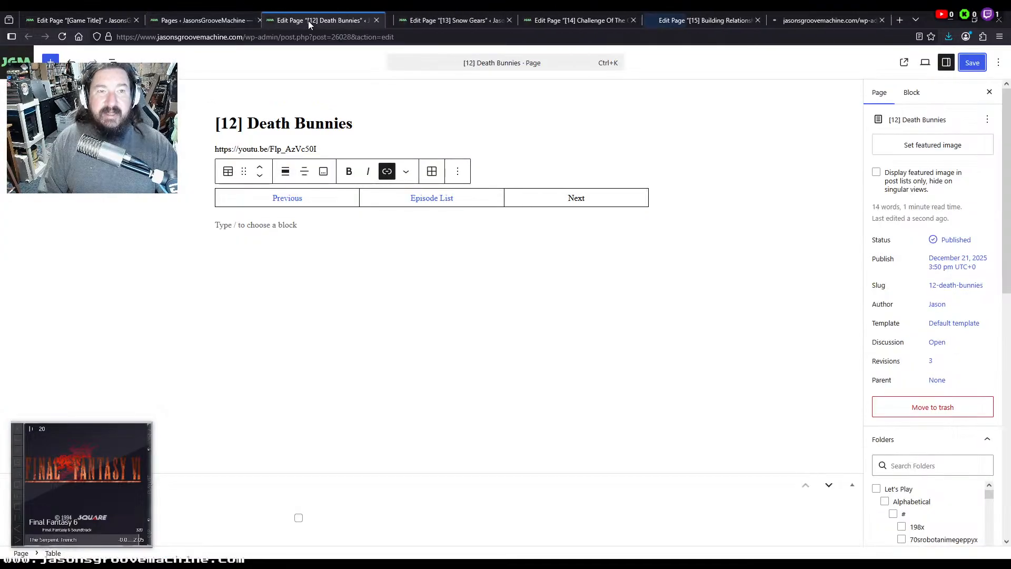
# Copy the [12] Death Bunnies permalink and link the Previous cell on the [13] Snow Gears page to it
pyautogui.click(962, 287)
pyautogui.click(834, 342)
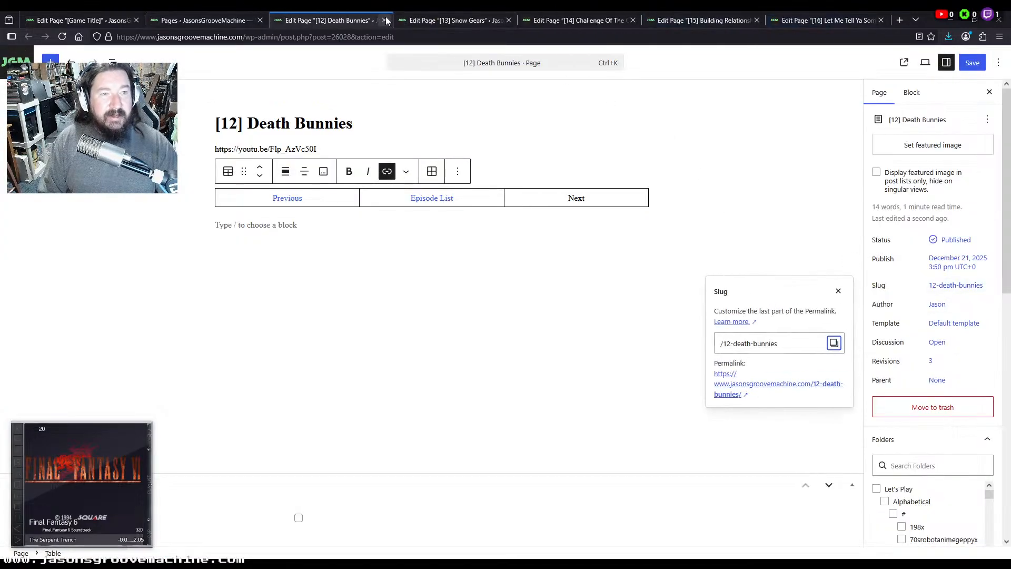
pyautogui.click(435, 20)
pyautogui.doubleClick(287, 207)
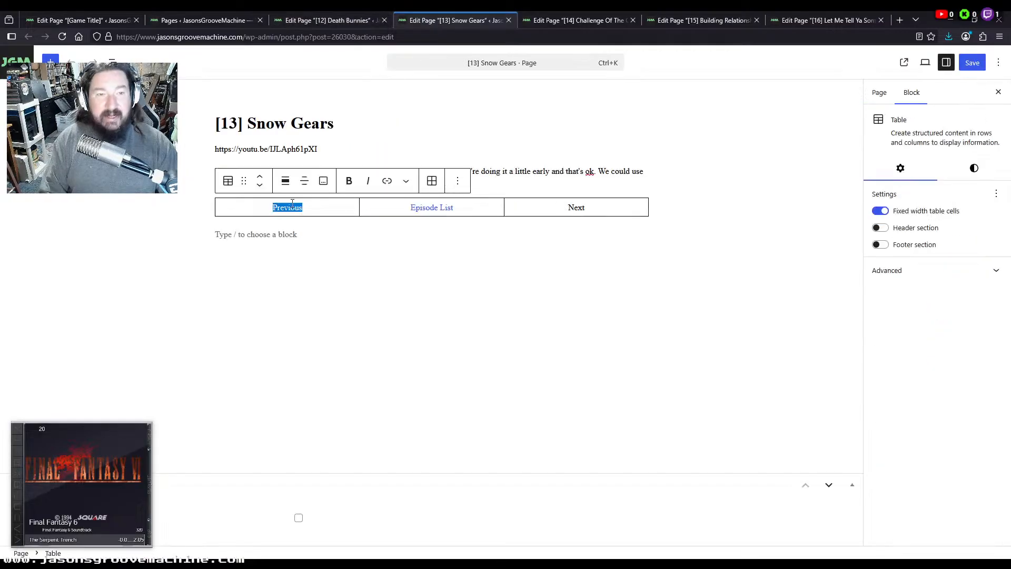
# Copy the [13] Snow Gears permalink and link the Previous cell on the [14] Challenge Of The Crypto Bros page to it
pyautogui.click(877, 93)
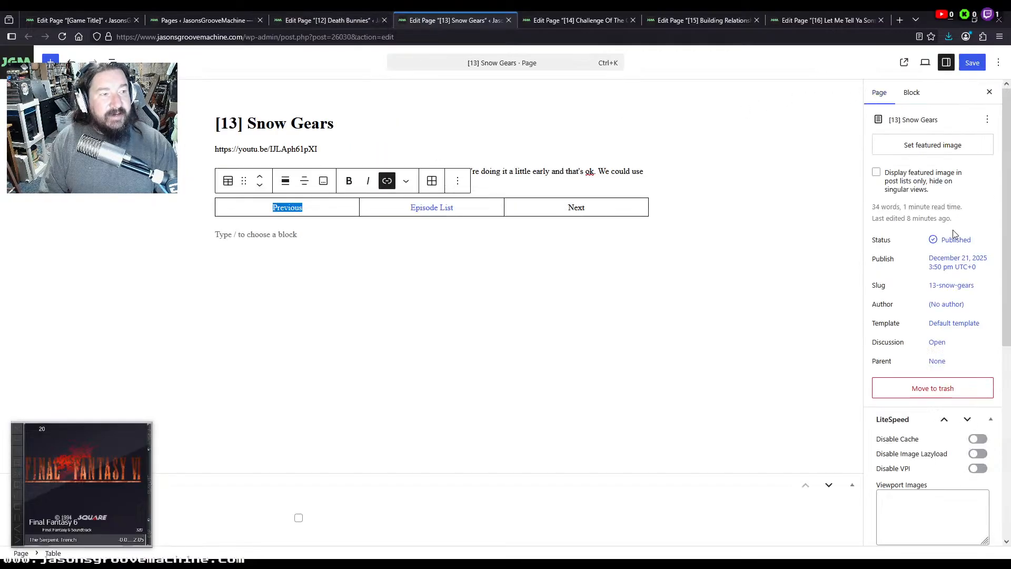
pyautogui.click(962, 286)
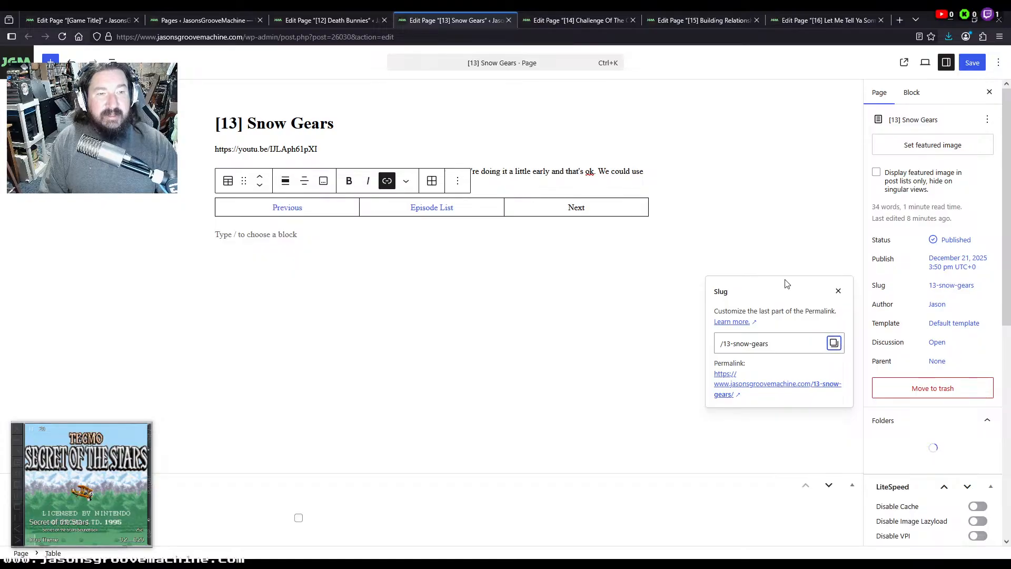
pyautogui.click(597, 18)
pyautogui.doubleClick(287, 197)
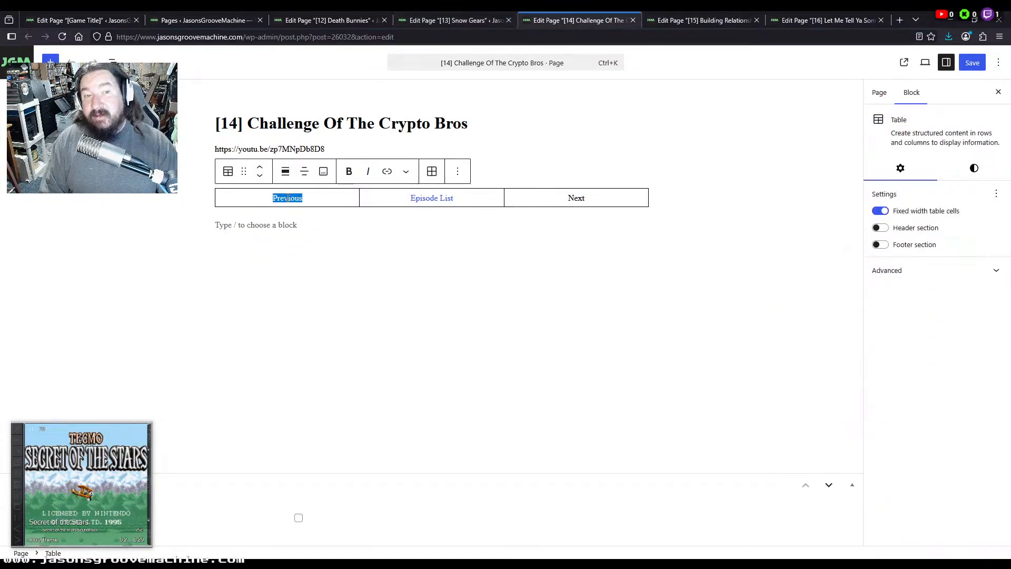
# Link the Next cell on the [12] Death Bunnies page and the Snow Gears entry in the Okage: Shadow King playlist to the [13] permalink
pyautogui.click(329, 20)
pyautogui.doubleClick(577, 198)
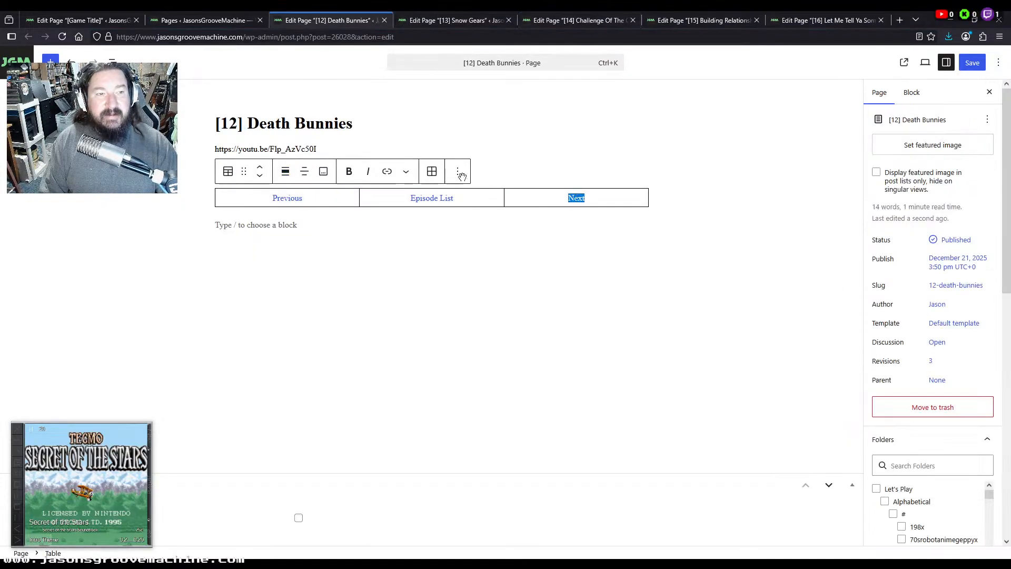
pyautogui.click(101, 21)
pyautogui.moveTo(227, 450); pyautogui.dragTo(287, 448)
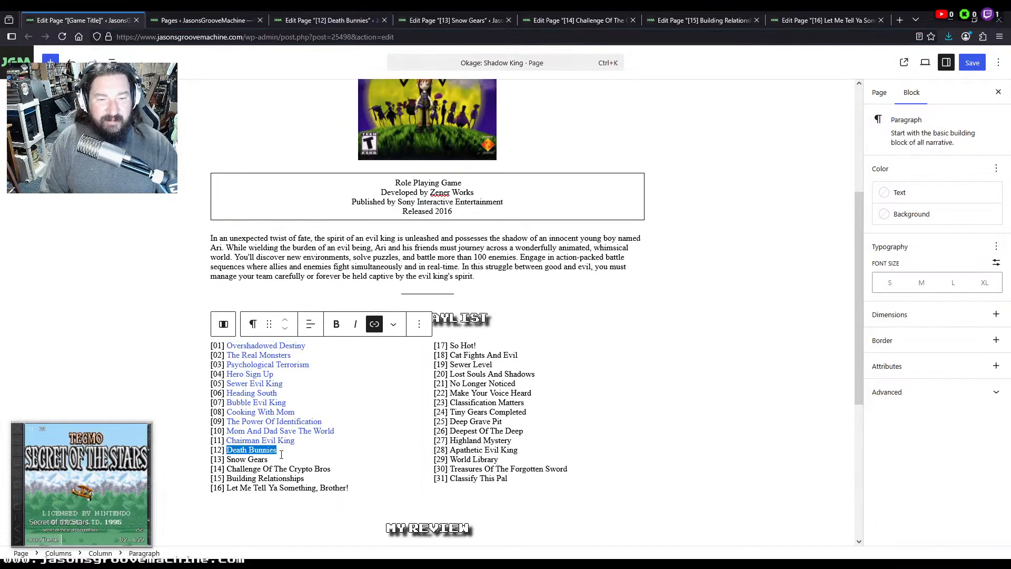
pyautogui.click(268, 460)
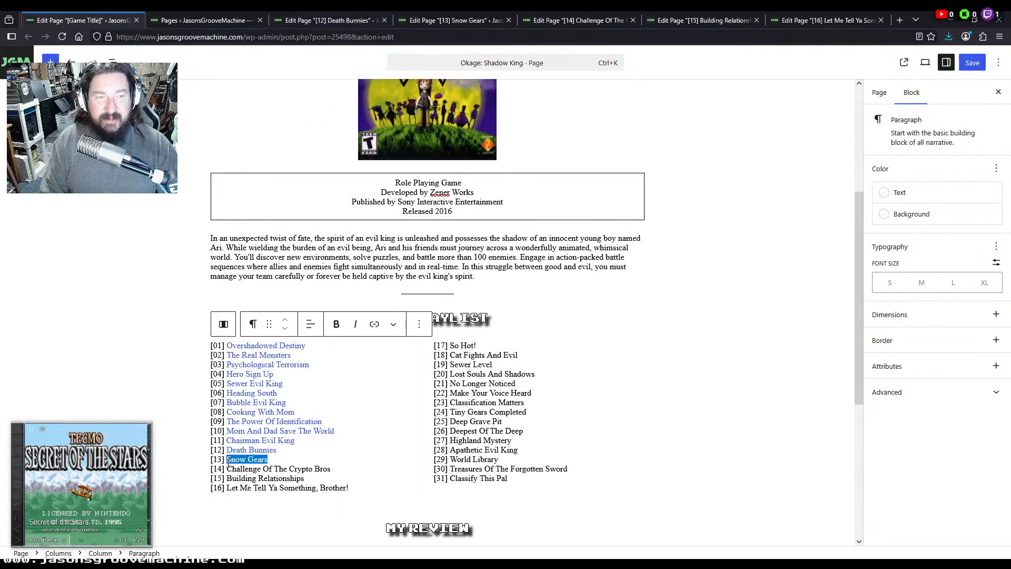
# Copy the [14] Challenge Of The Crypto Bros permalink and link the Previous cell on the [15] Building Relationships page to it
pyautogui.click(577, 20)
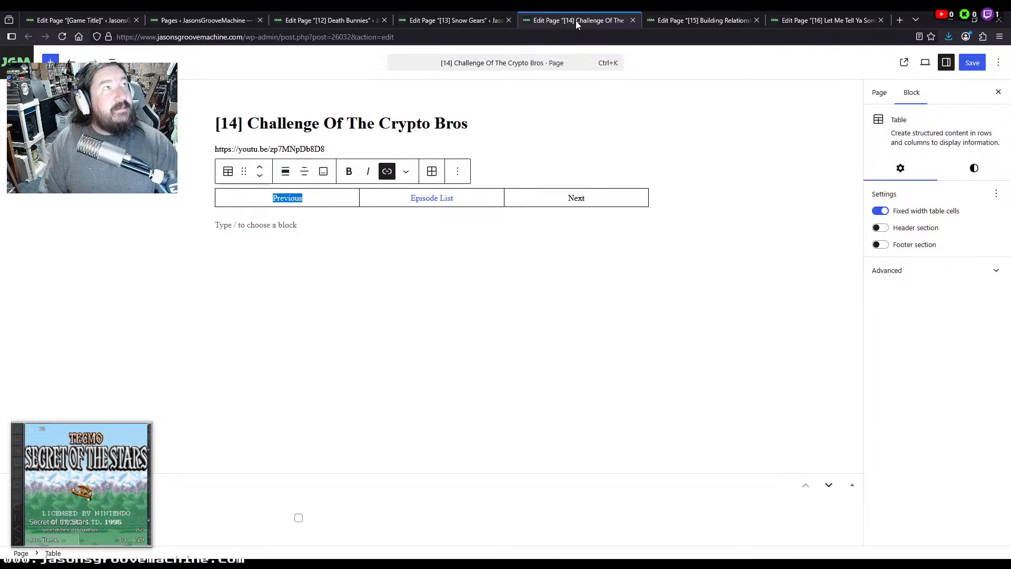
pyautogui.click(878, 93)
pyautogui.click(939, 308)
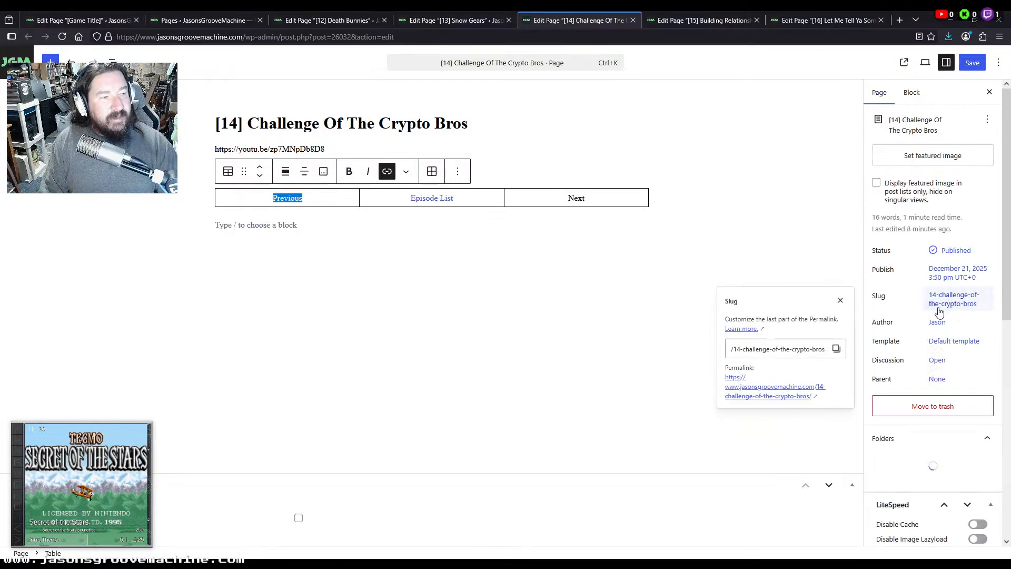
pyautogui.click(836, 349)
pyautogui.click(684, 21)
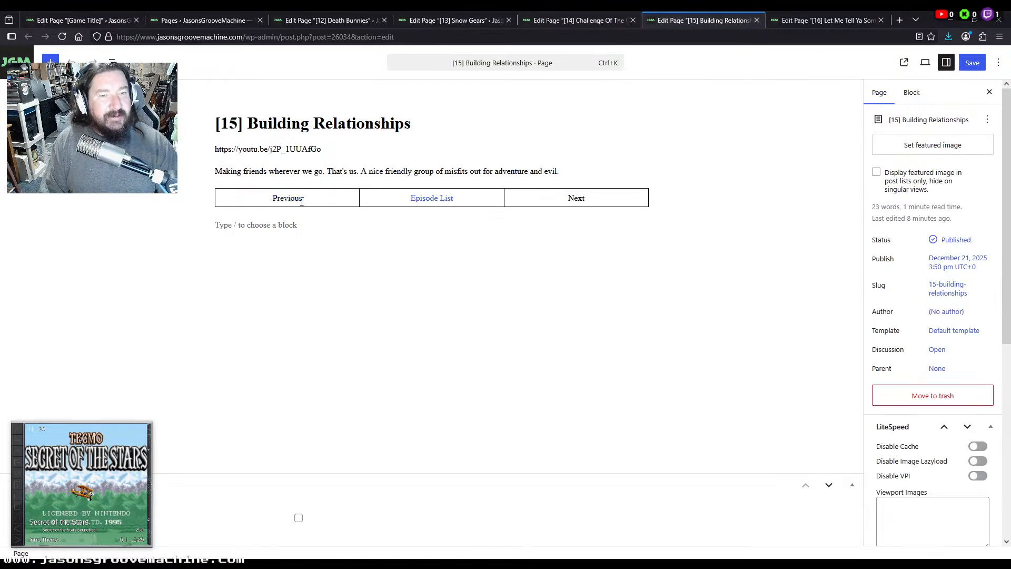
pyautogui.doubleClick(301, 201)
pyautogui.hotkey('ctrl', 'v')
# Link the Next cell on the [13] Snow Gears page and the Challenge Of The Crypto Bros playlist entry to the [14] permalink
pyautogui.click(477, 20)
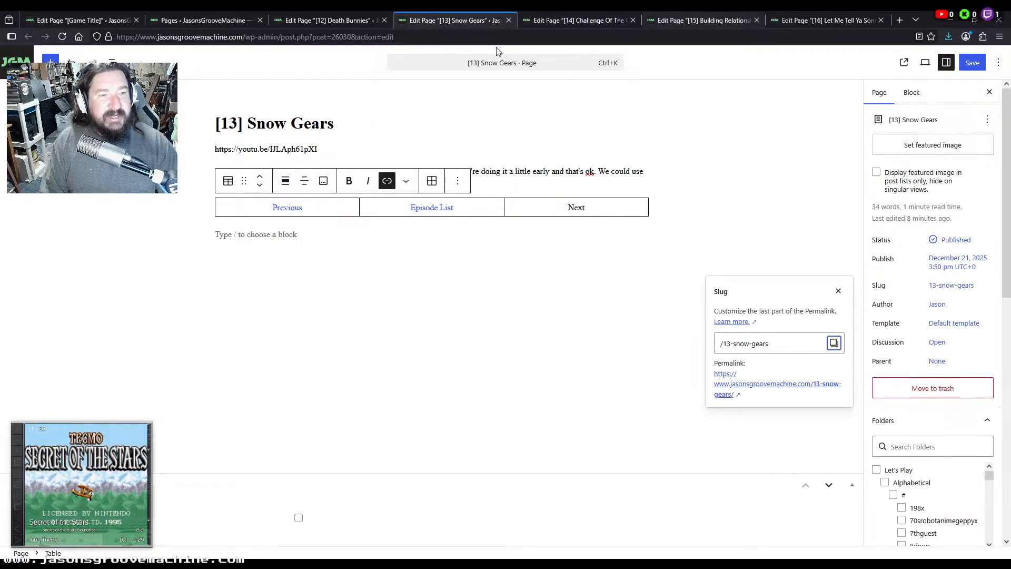
pyautogui.doubleClick(583, 204)
pyautogui.hotkey('ctrl', 'v')
pyautogui.click(206, 20)
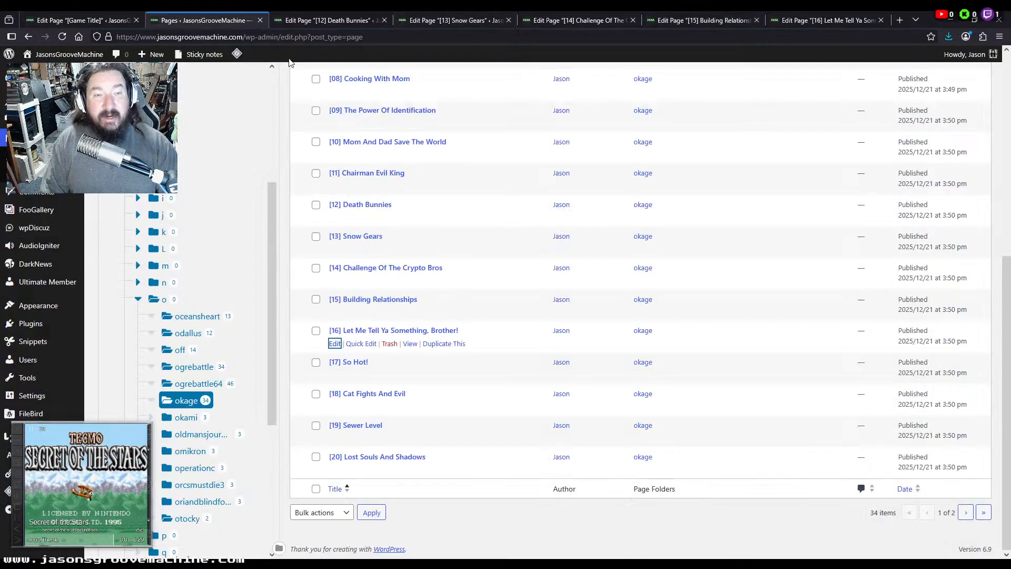
pyautogui.click(79, 20)
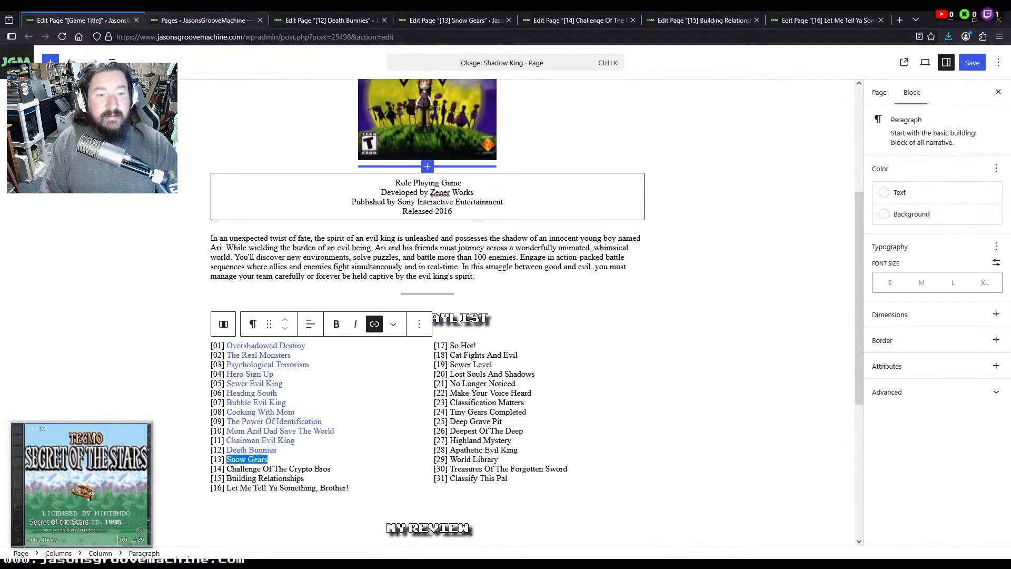
pyautogui.tripleClick(334, 468)
pyautogui.hotkey('ctrl', 'v')
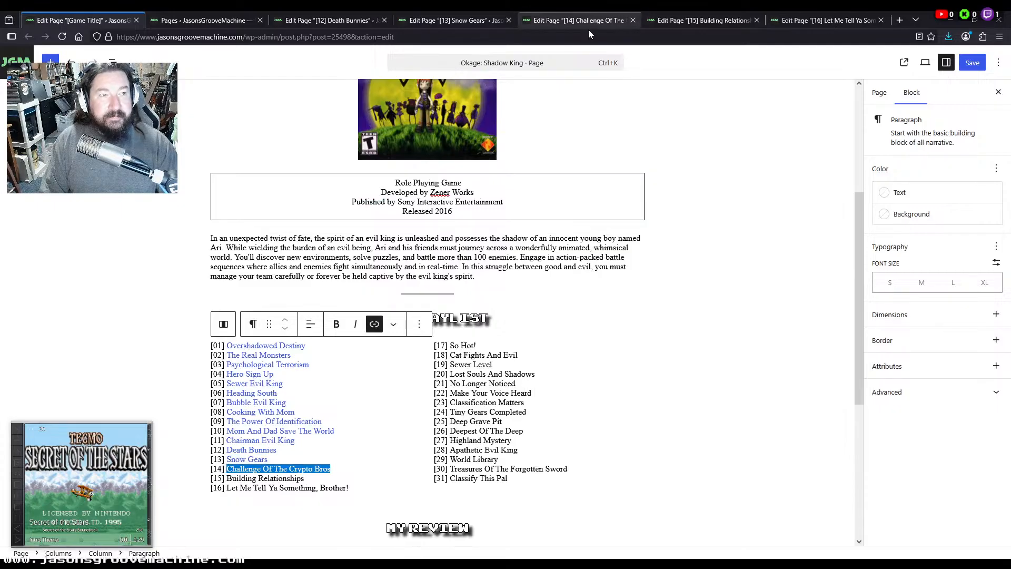
# Copy the [15] Building Relationships permalink and link the Previous cell on the [16] Let Me Tell Ya Something, Brother! page to it
pyautogui.click(579, 20)
pyautogui.click(688, 20)
pyautogui.click(879, 93)
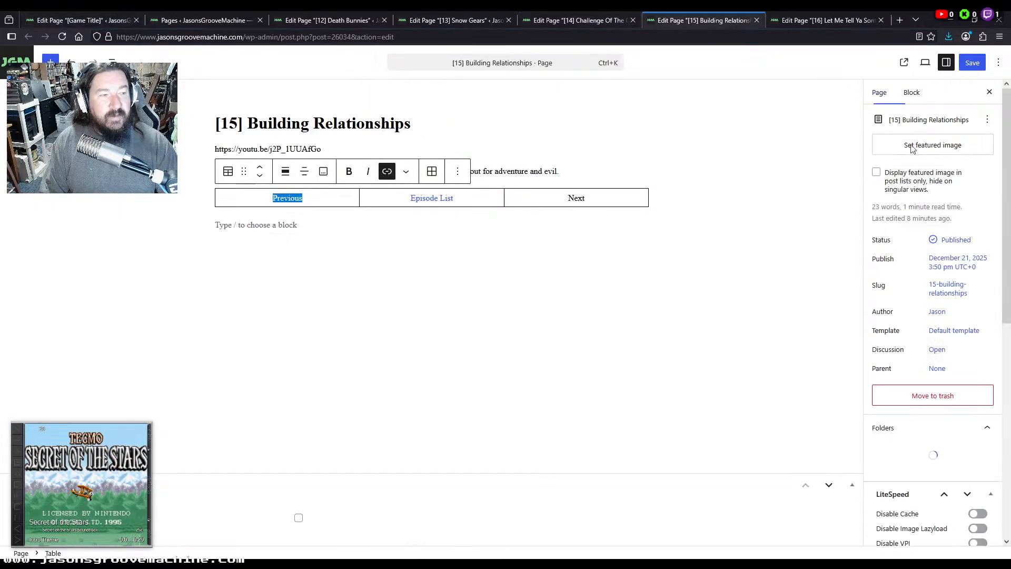
pyautogui.click(948, 288)
pyautogui.click(834, 343)
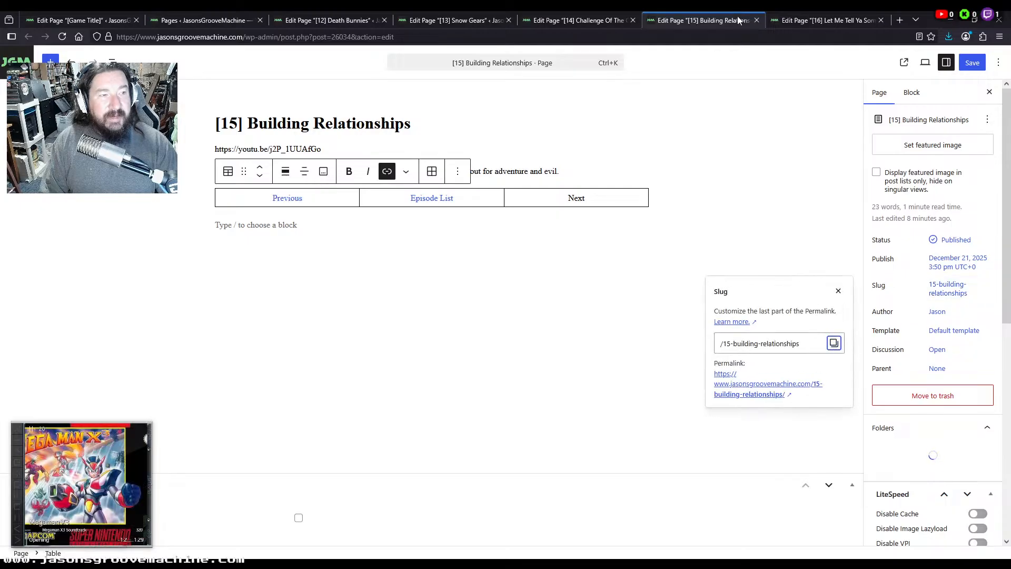
pyautogui.click(829, 20)
pyautogui.doubleClick(287, 198)
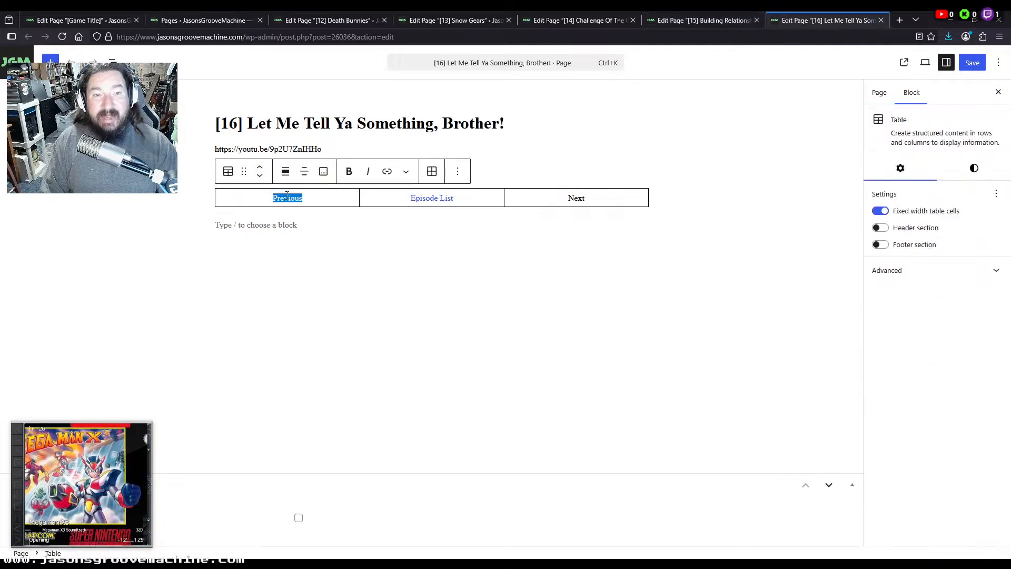
# Link the Next cell on the [14] Challenge Of The Crypto Bros page and the Building Relationships playlist entry to the [15] permalink
pyautogui.click(603, 20)
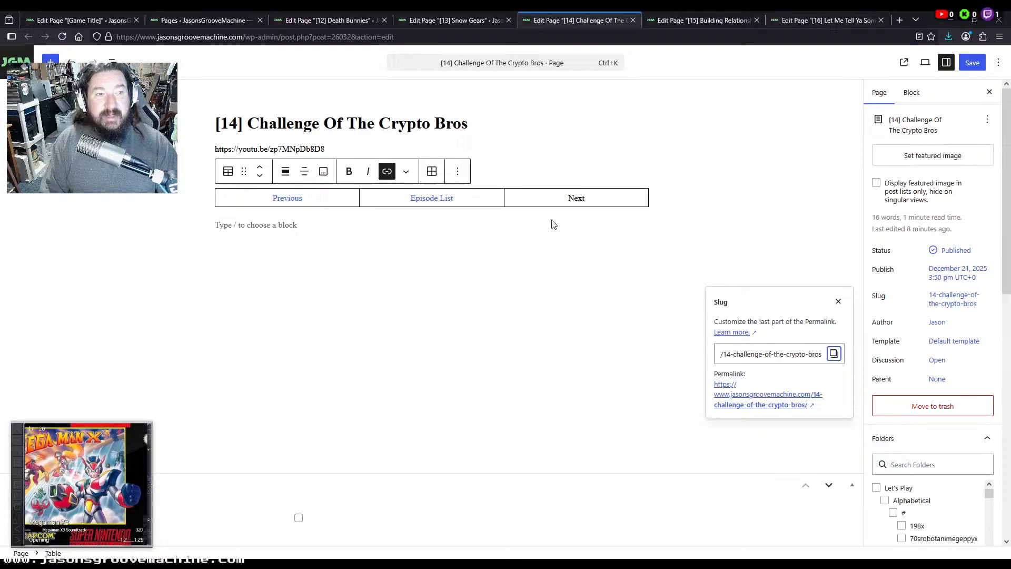
pyautogui.doubleClick(580, 197)
pyautogui.click(74, 22)
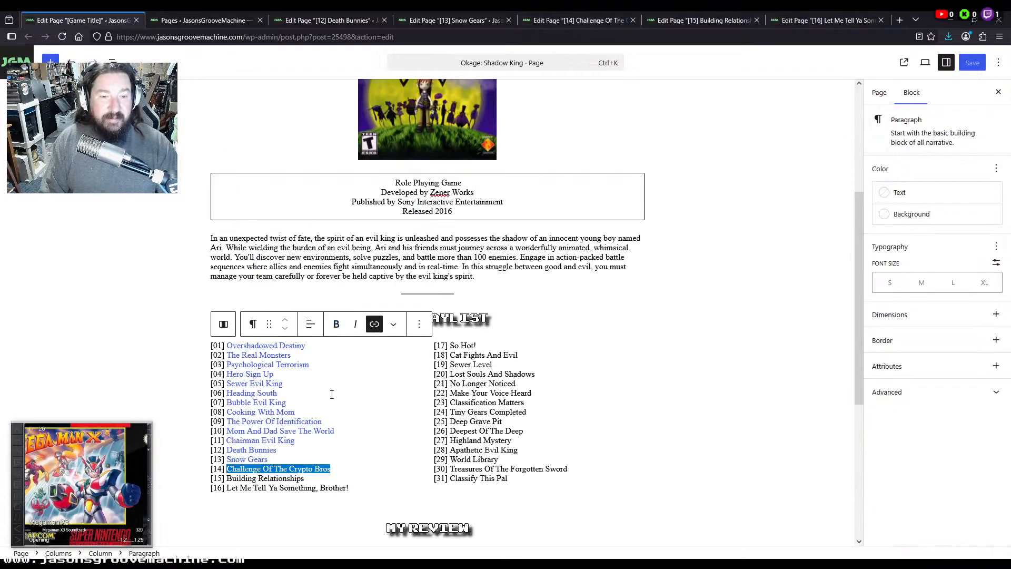
pyautogui.click(311, 479)
pyautogui.moveTo(245, 481); pyautogui.dragTo(233, 479)
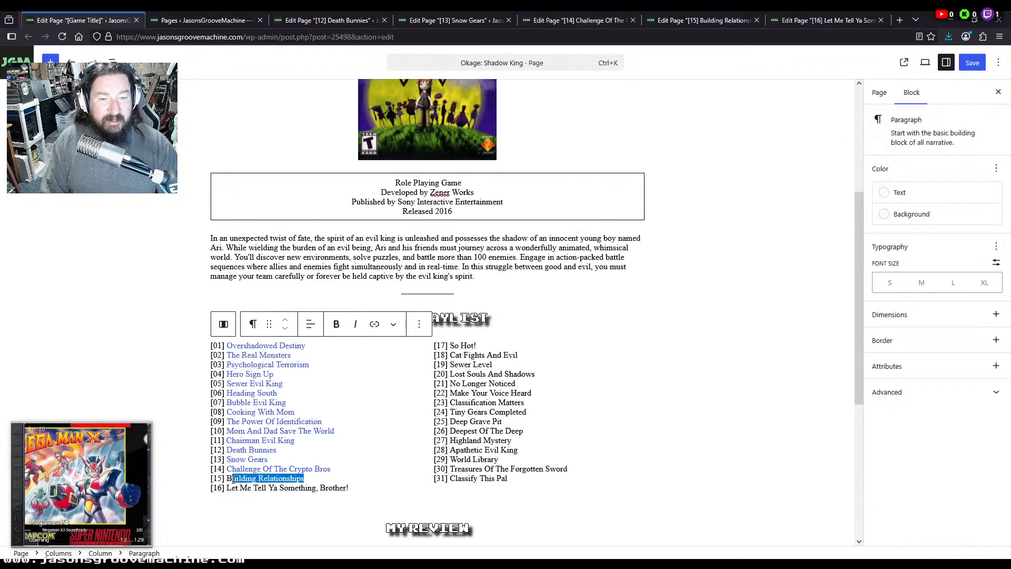
pyautogui.hotkey('ctrl', 'v')
# Copy the permalink of the [16] Let Me Tell Ya Something, Brother! page
pyautogui.click(722, 23)
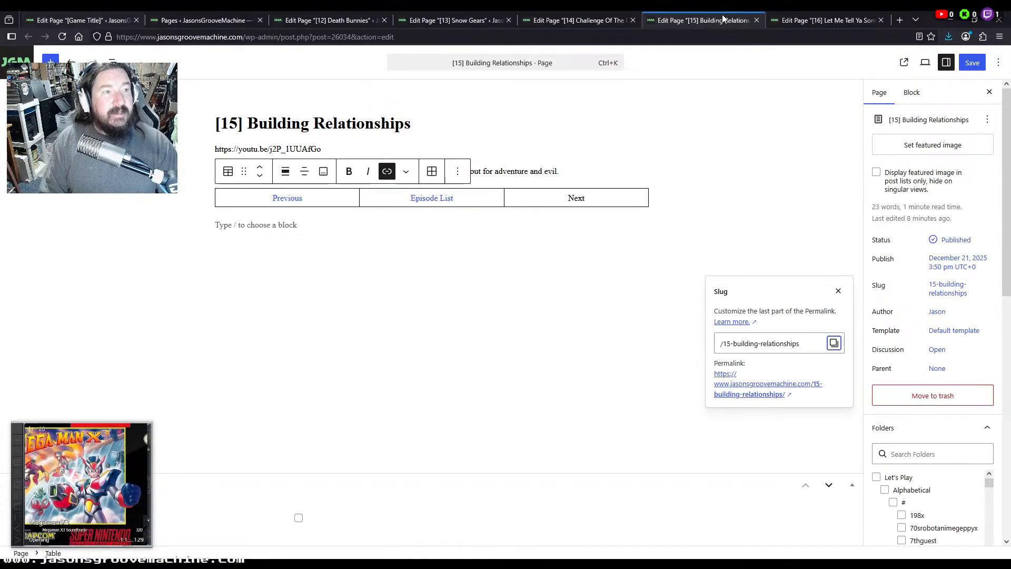
pyautogui.click(805, 23)
pyautogui.click(879, 95)
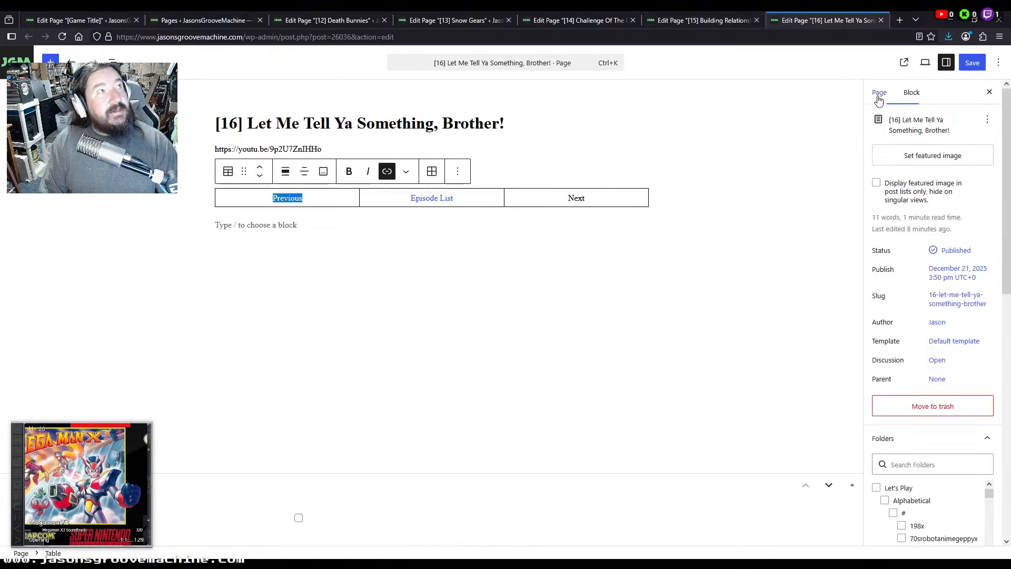
pyautogui.click(935, 305)
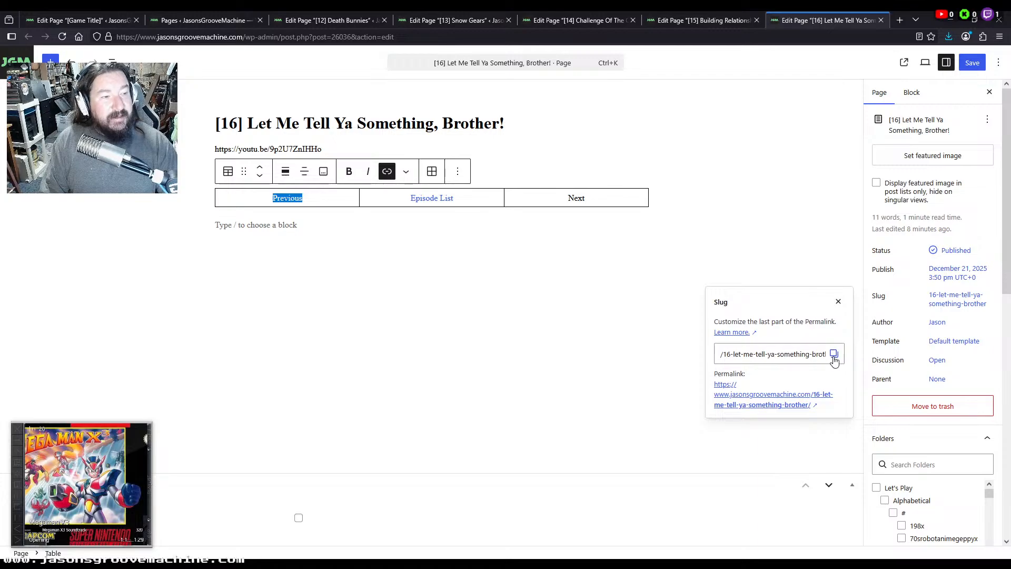
pyautogui.click(834, 359)
# Link the Next cell on the [15] Building Relationships page and the Let Me Tell Ya Something, Brother! playlist entry to the [16] permalink
pyautogui.click(698, 20)
pyautogui.click(579, 199)
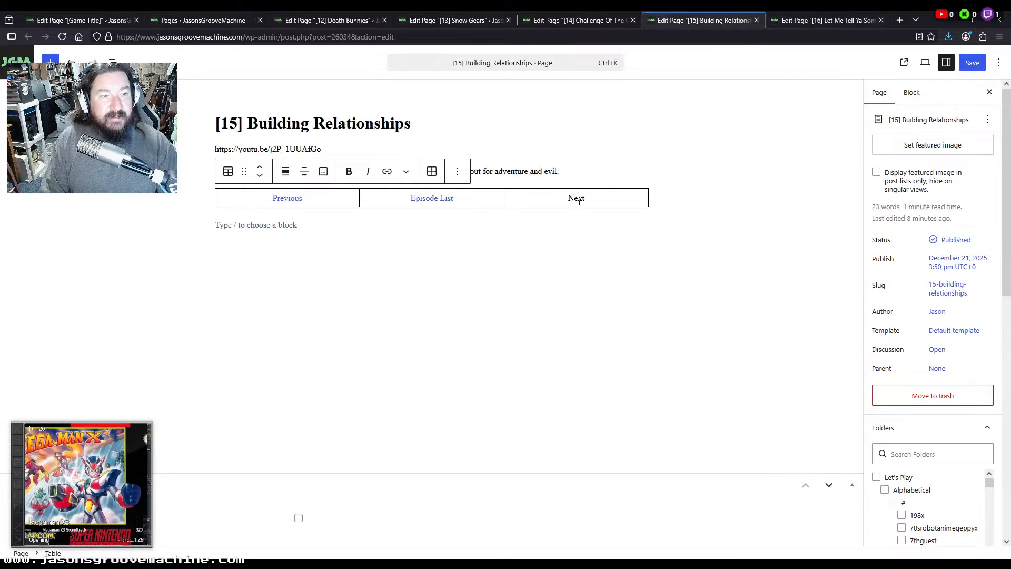
pyautogui.click(79, 20)
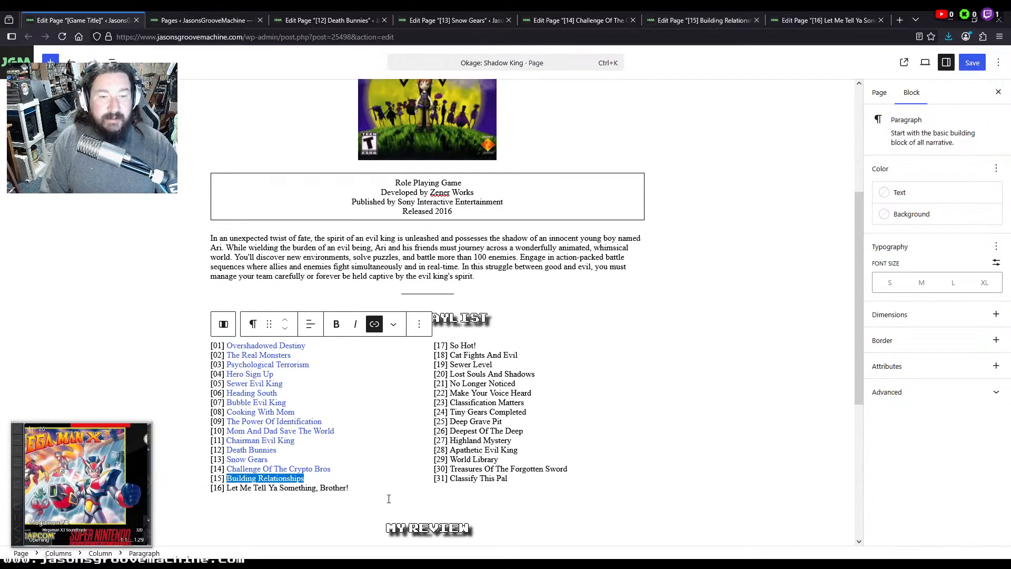
pyautogui.moveTo(359, 490); pyautogui.dragTo(260, 490)
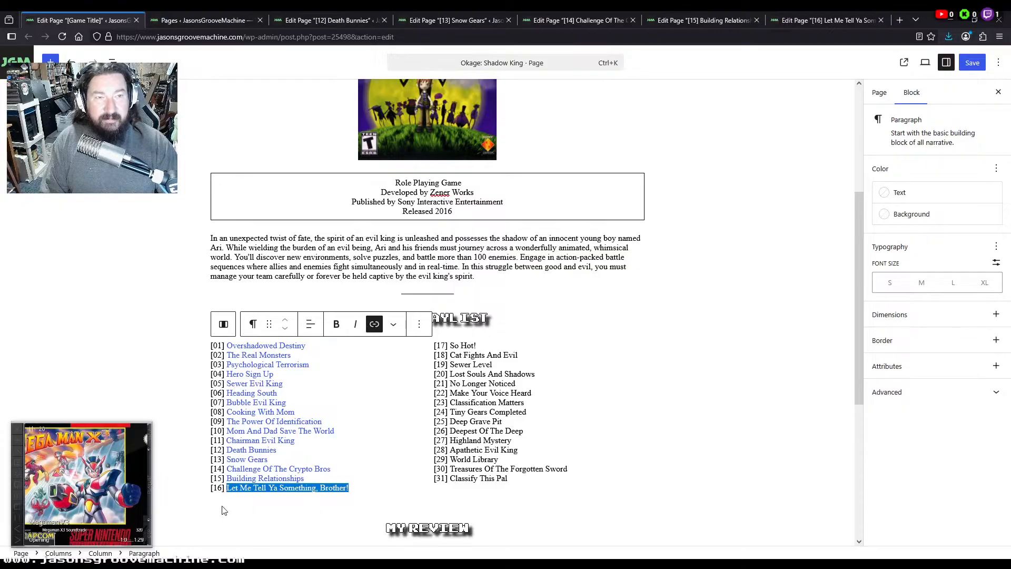
# Save the edited episode pages [12] through [16]
pyautogui.click(335, 20)
pyautogui.click(456, 20)
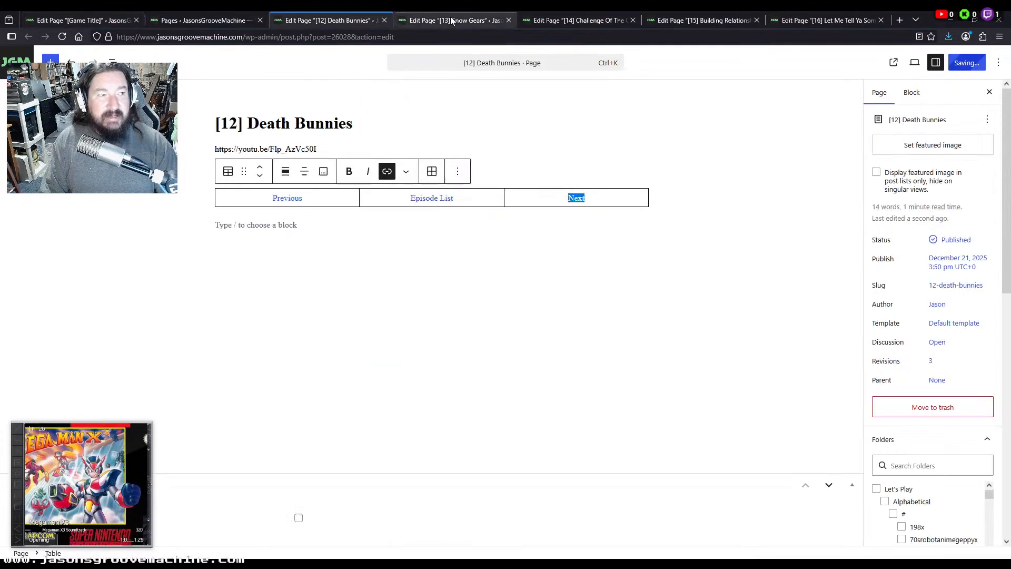
pyautogui.click(564, 20)
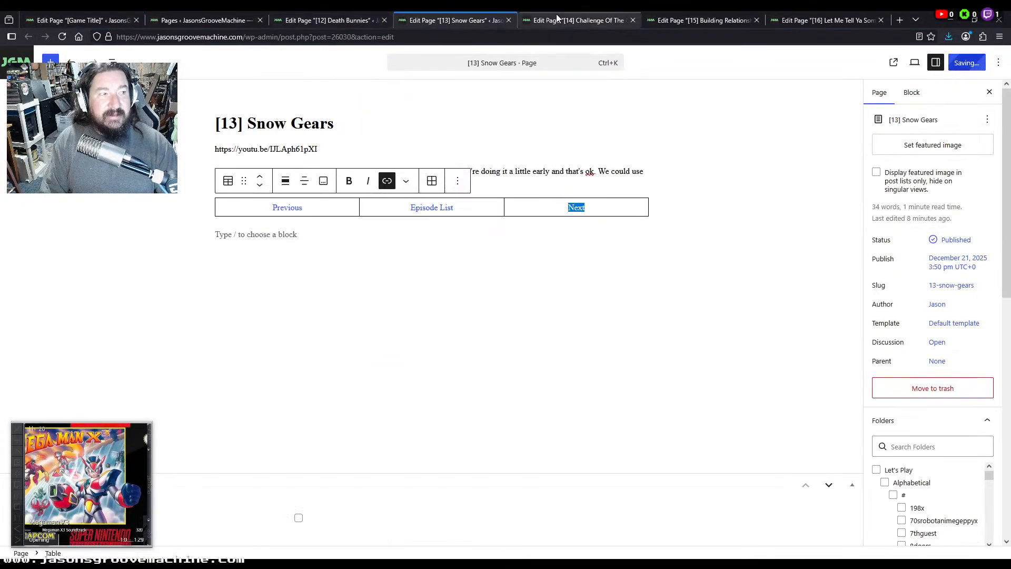
pyautogui.click(693, 21)
pyautogui.click(840, 21)
pyautogui.hotkey('ctrl', 's')
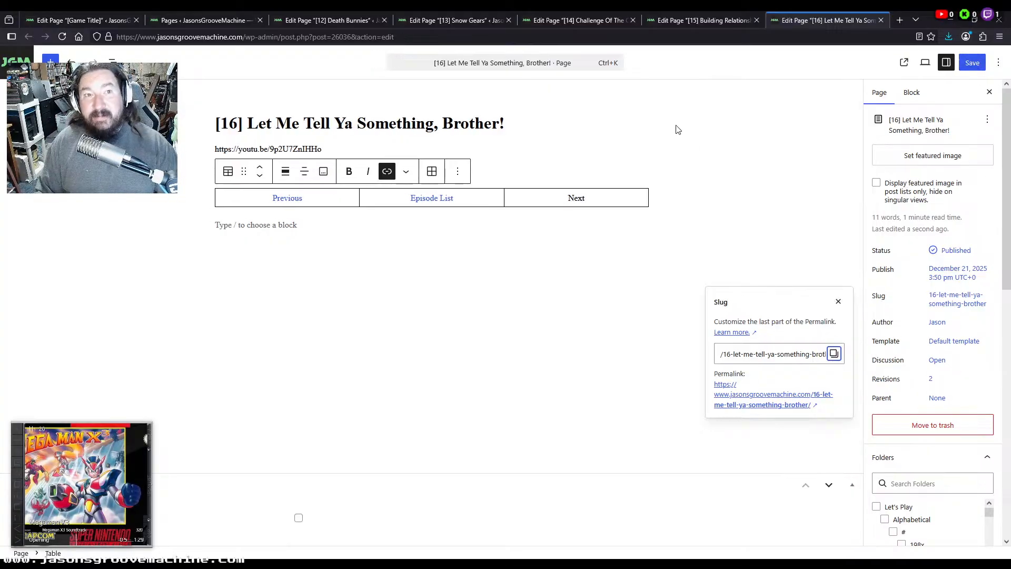
# Close the [12], [13], [14] and [15] episode pages, keeping [16] open
pyautogui.click(368, 22)
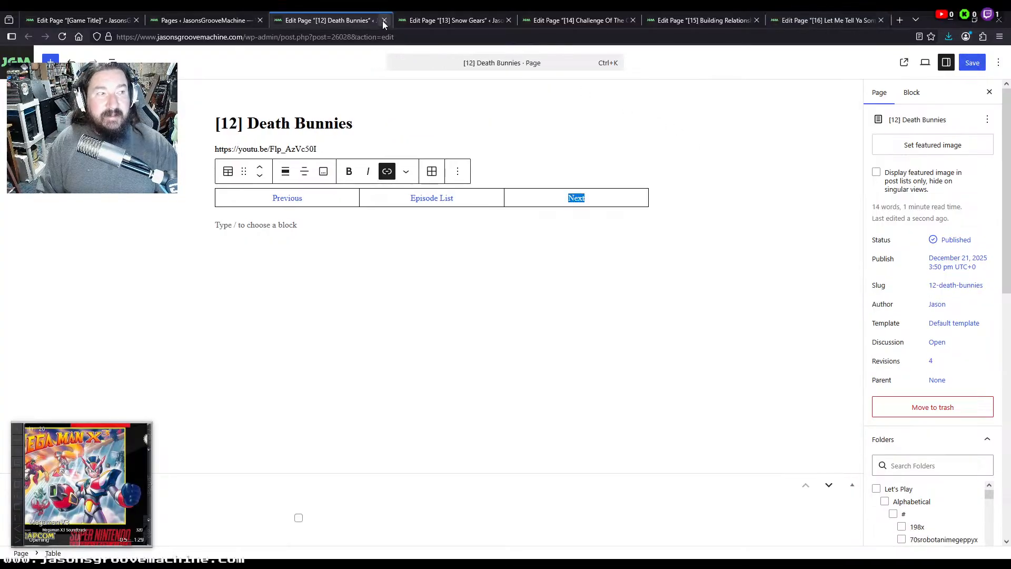
pyautogui.click(384, 21)
pyautogui.click(384, 21)
pyautogui.click(383, 20)
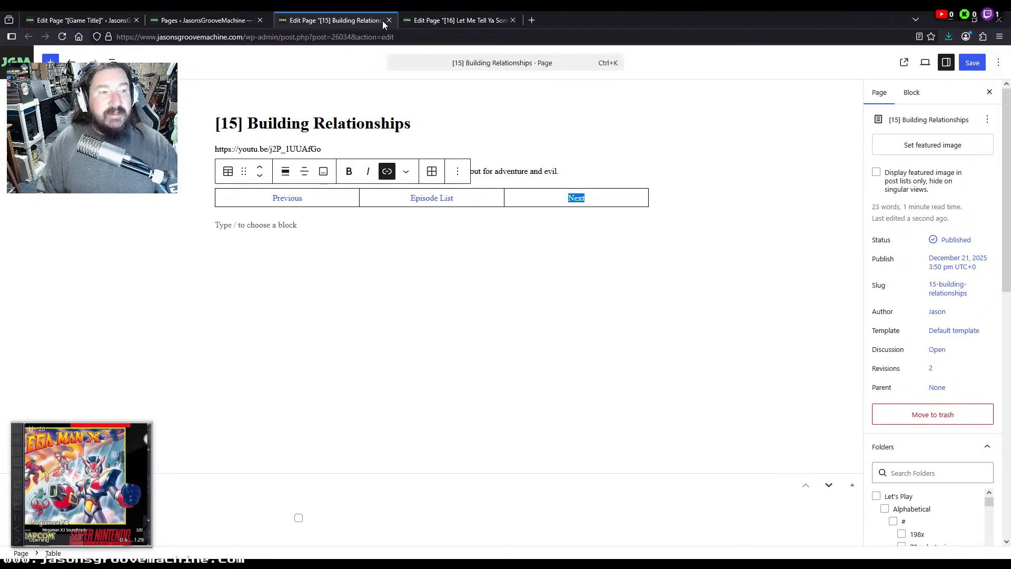
pyautogui.click(384, 20)
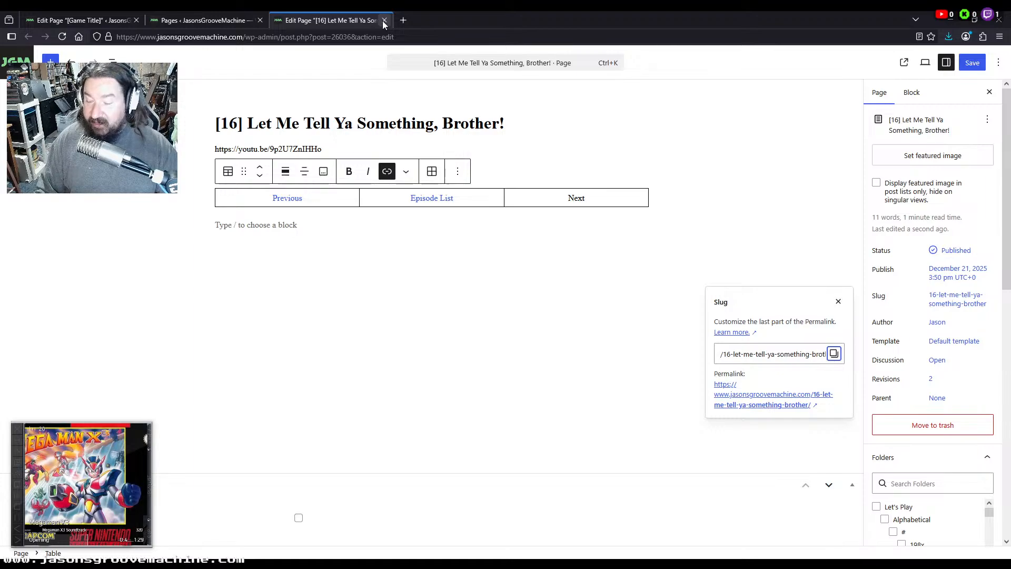
# Open episode pages [17] through [20] from the okage folder for editing in separate tabs, and place the [16] tab ahead of them
pyautogui.click(79, 20)
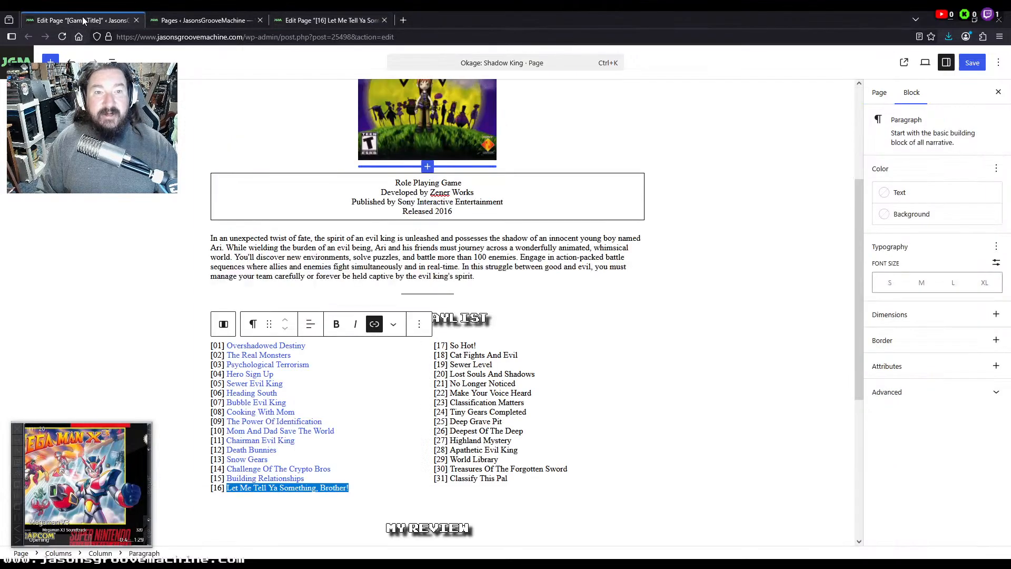
pyautogui.click(197, 21)
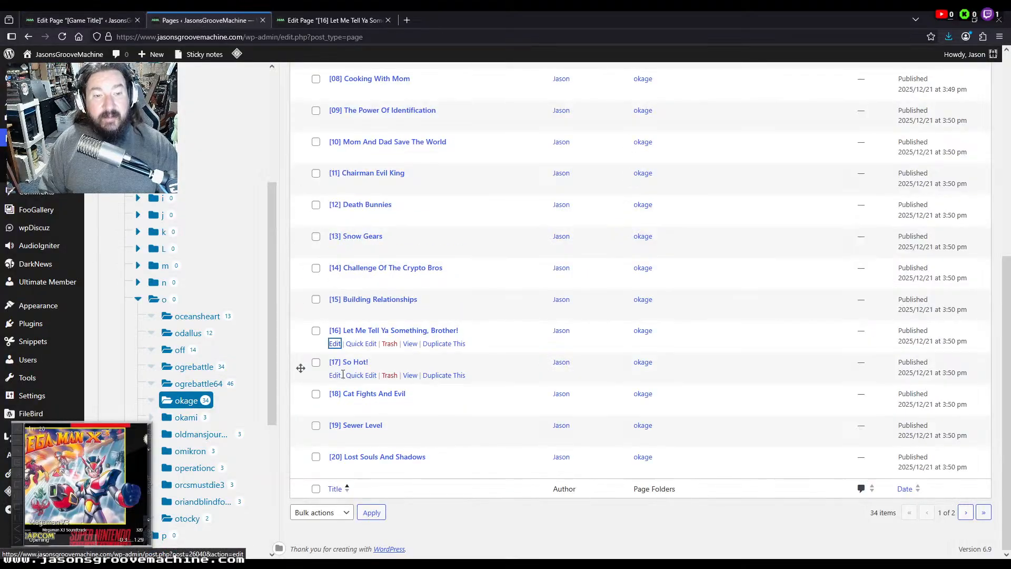
pyautogui.middleClick(334, 375)
pyautogui.middleClick(335, 406)
pyautogui.middleClick(335, 437)
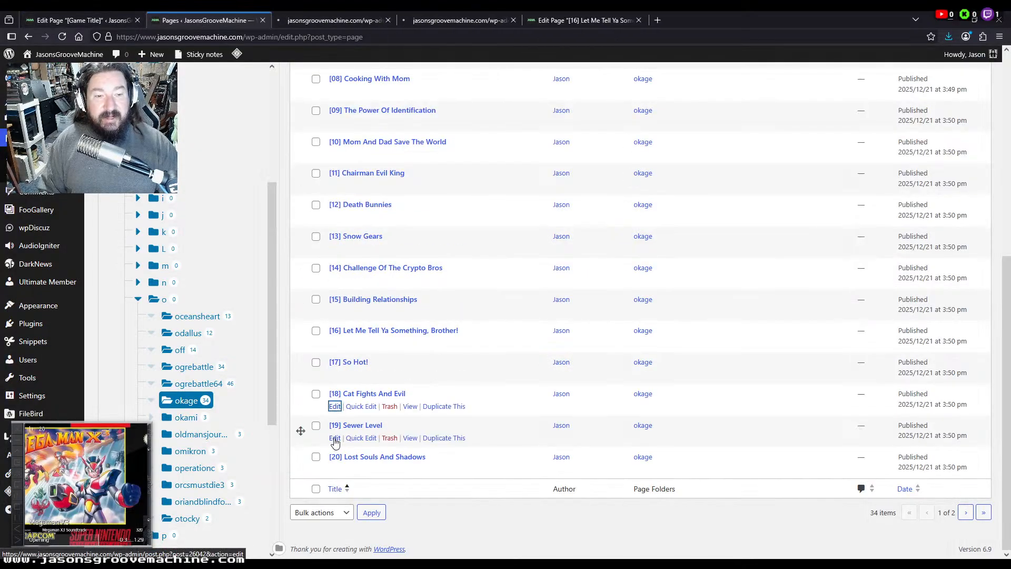
pyautogui.middleClick(335, 470)
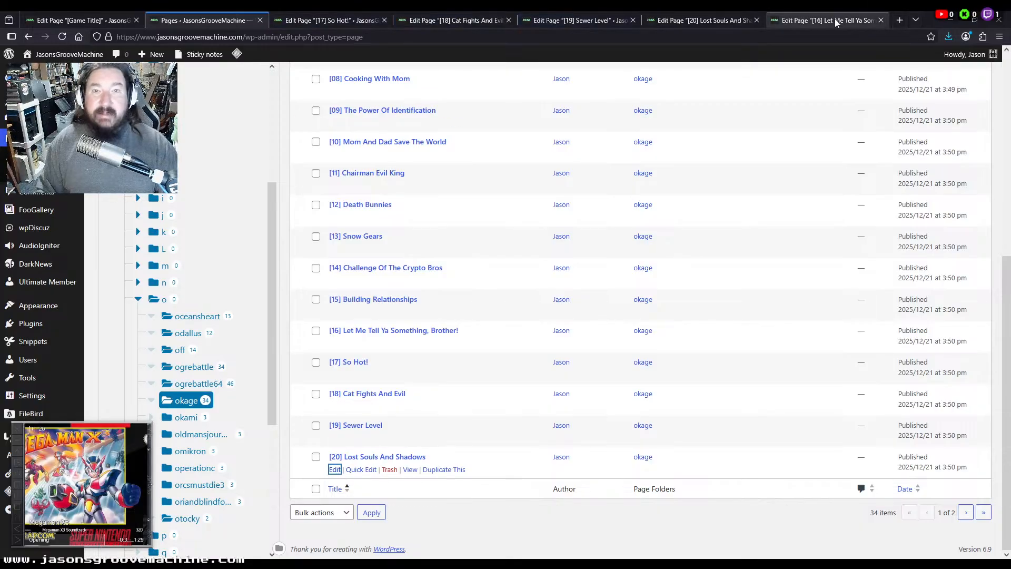
pyautogui.moveTo(836, 21); pyautogui.dragTo(327, 22)
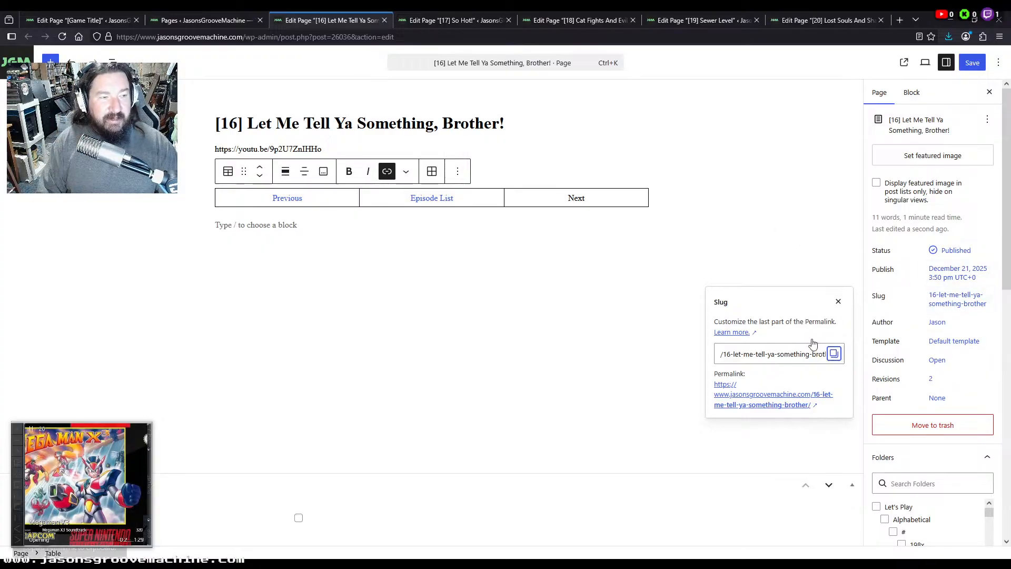
# Link the Previous cell on the [17] So Hot! page to the [16] Let Me Tell Ya Something, Brother! permalink
pyautogui.hotkey('ctrl', 'Tab')
pyautogui.doubleClick(282, 197)
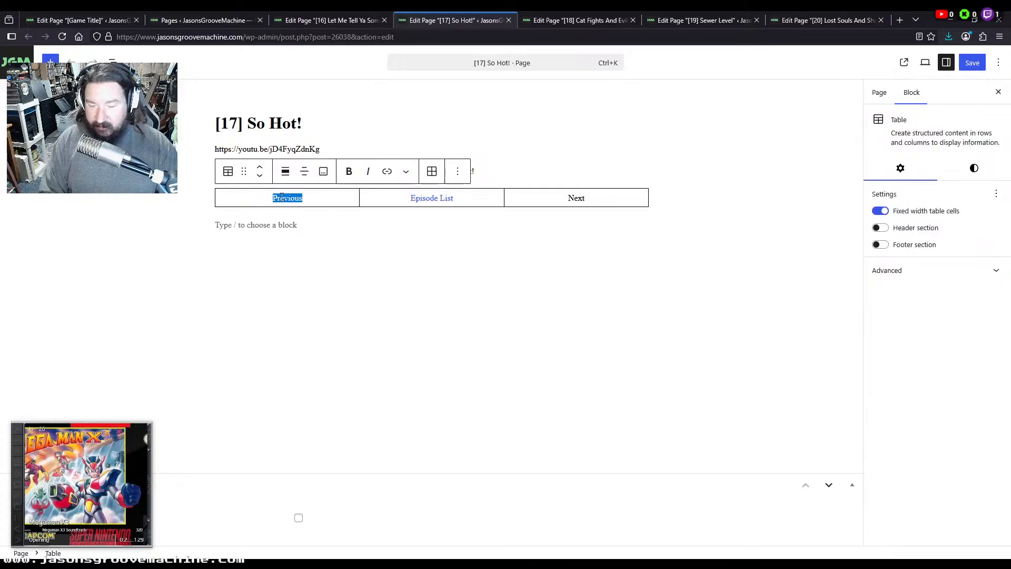
pyautogui.click(322, 21)
pyautogui.click(478, 22)
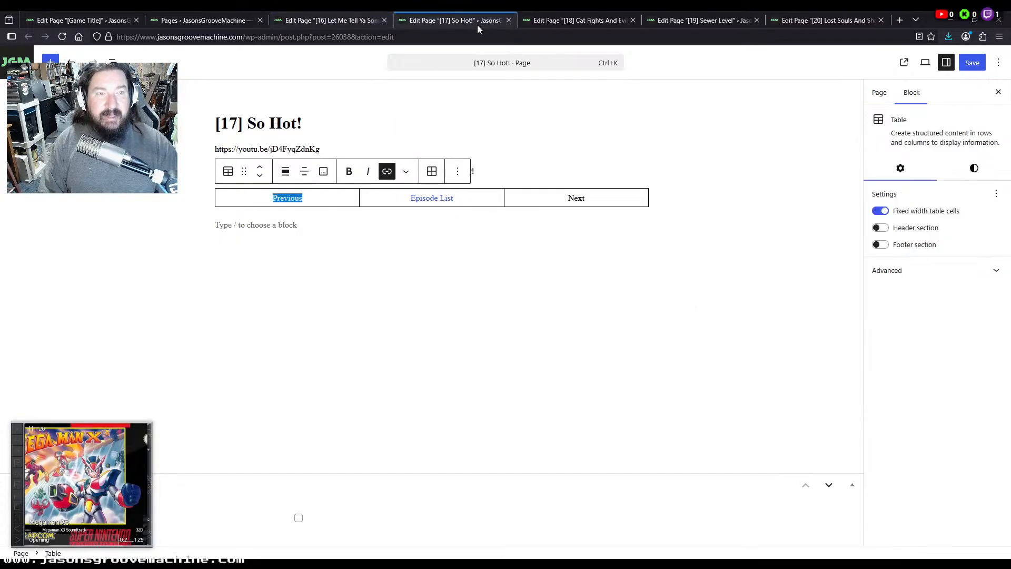
# Copy the [17] So Hot! permalink and link the Previous cell on the [18] Cat Fights And Evil page to it
pyautogui.click(879, 92)
pyautogui.click(946, 285)
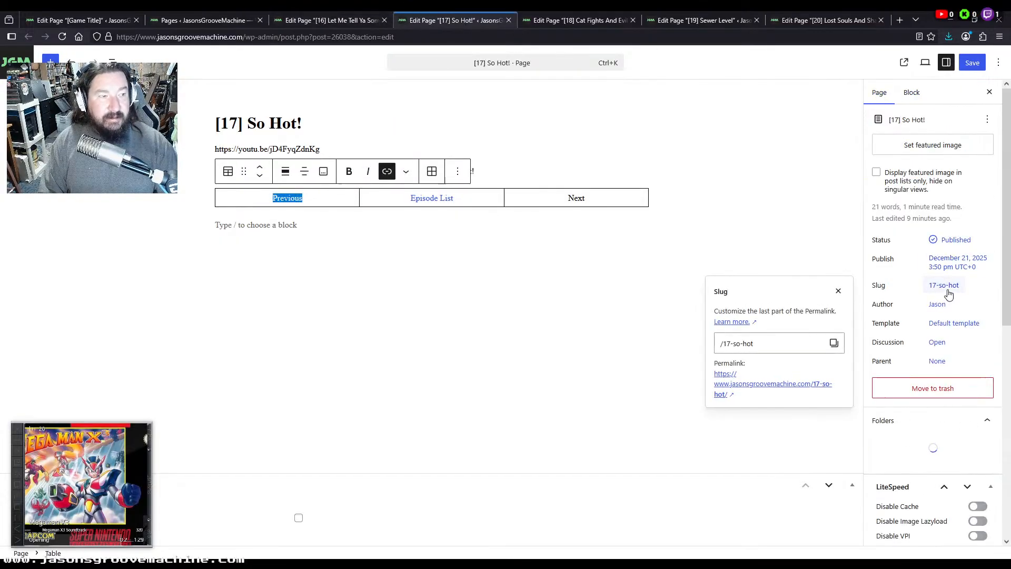
pyautogui.click(545, 21)
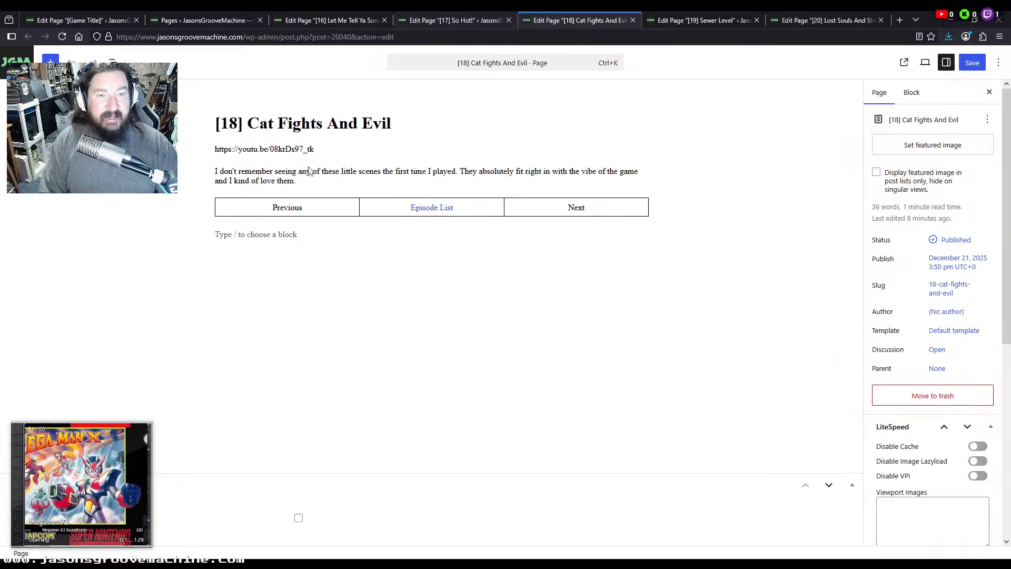
pyautogui.click(292, 207)
# Link the Next cell on the [16] Let Me Tell Ya Something, Brother! page and the So Hot! playlist entry to the [17] permalink
pyautogui.click(316, 21)
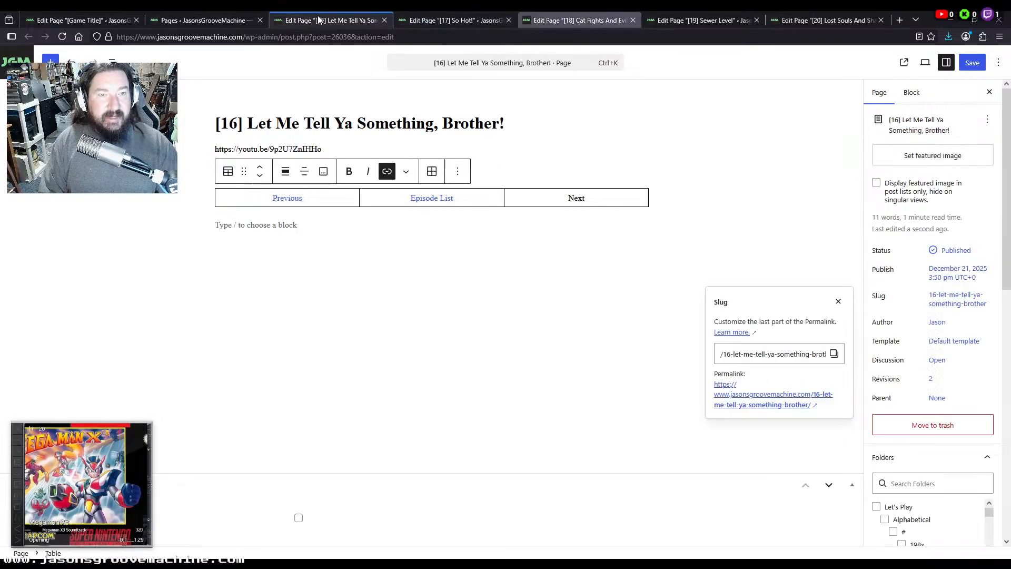
pyautogui.doubleClick(576, 199)
pyautogui.click(79, 21)
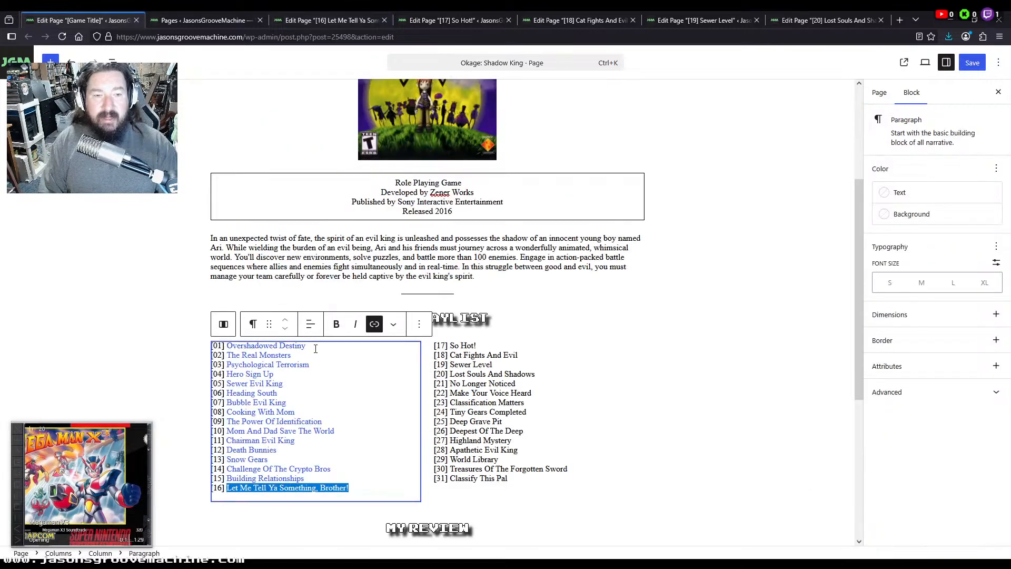
pyautogui.moveTo(481, 343); pyautogui.dragTo(461, 348)
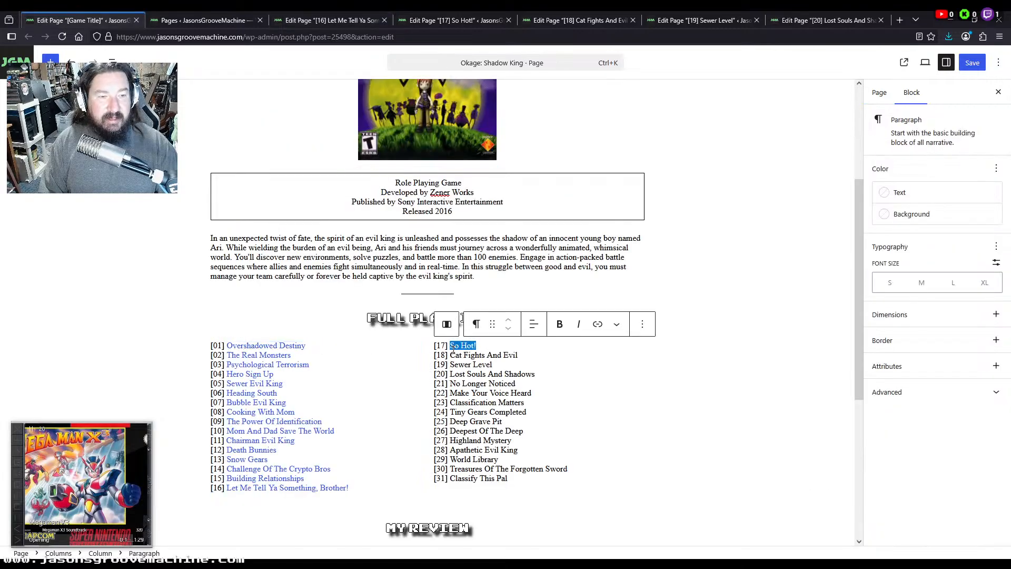
# Copy the [18] Cat Fights And Evil permalink and link the Previous cell on the [19] Sewer Level page to it
pyautogui.click(579, 20)
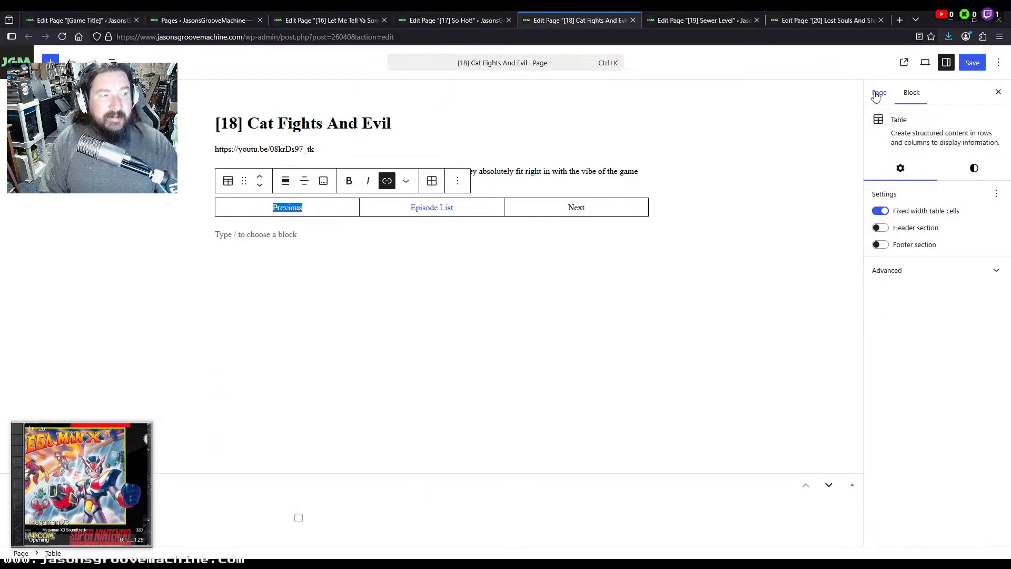
pyautogui.click(878, 93)
pyautogui.click(945, 292)
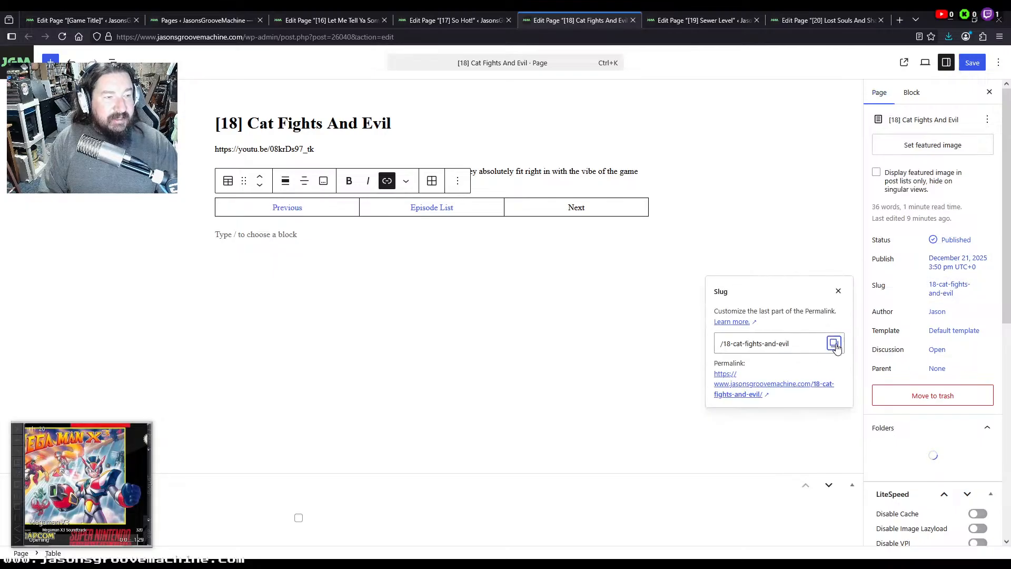
pyautogui.click(701, 20)
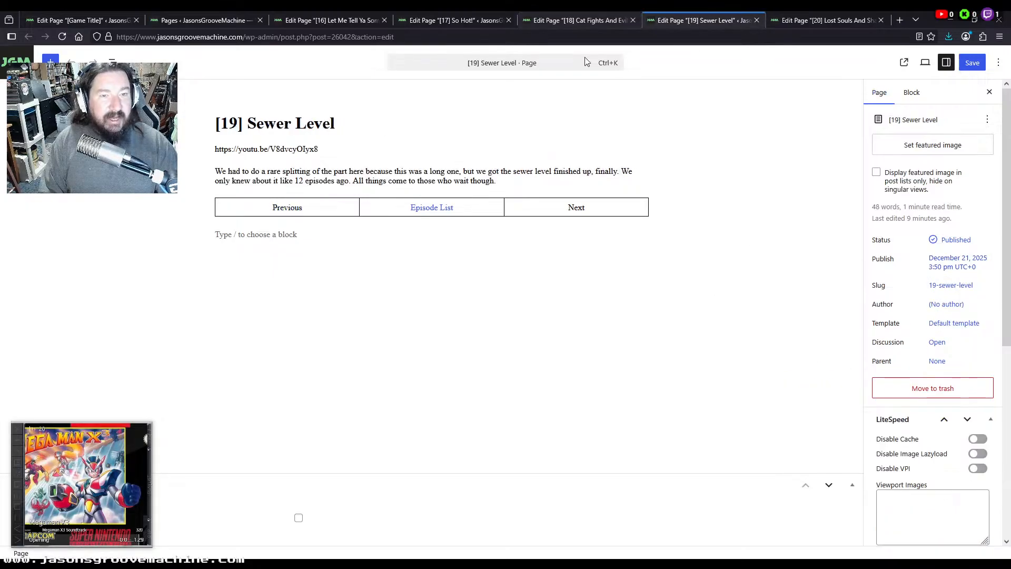
pyautogui.doubleClick(282, 211)
# Link the Next cell on the [17] So Hot! page and the Cat Fights And Evil playlist entry to the [18] permalink
pyautogui.click(466, 20)
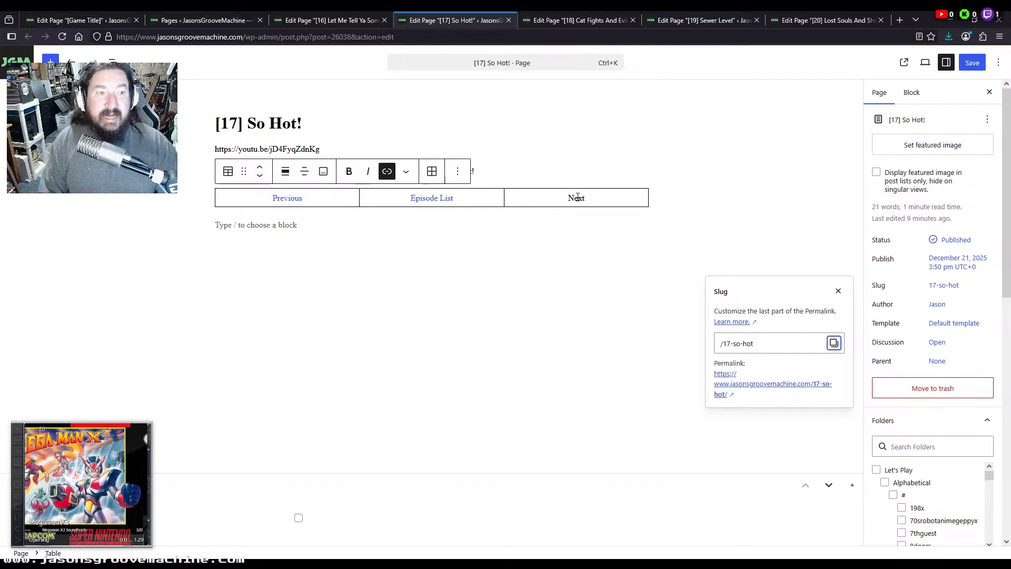
pyautogui.doubleClick(578, 197)
pyautogui.click(79, 20)
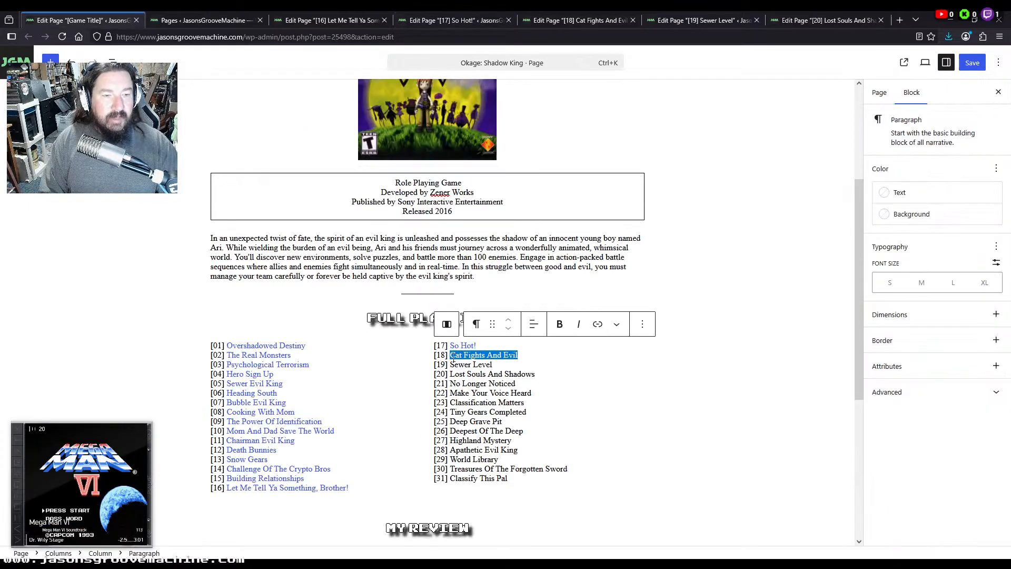
# Copy the [19] Sewer Level permalink and link the Previous cell on the [20] Lost Souls And Shadows page to it
pyautogui.click(697, 20)
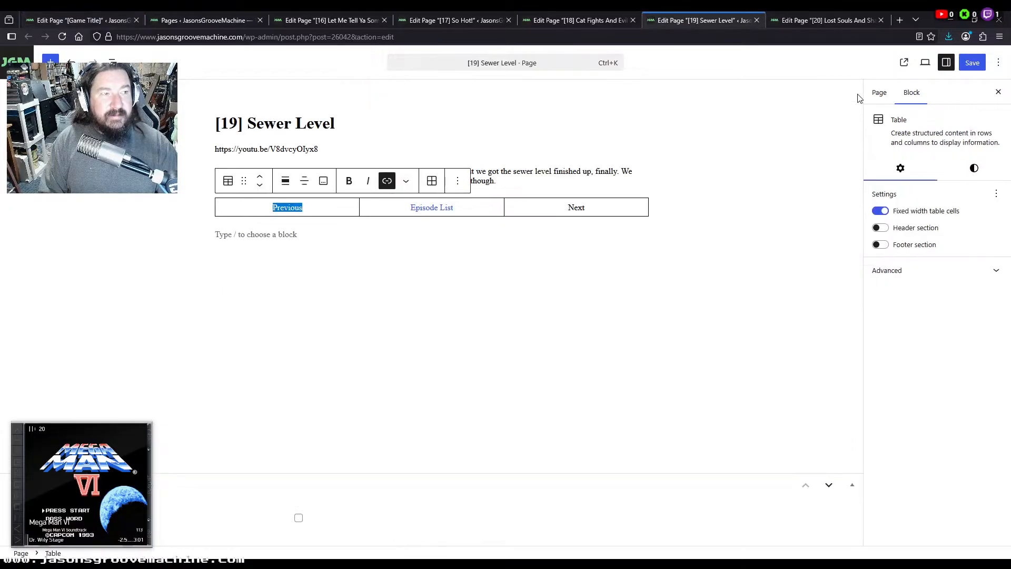
pyautogui.click(877, 93)
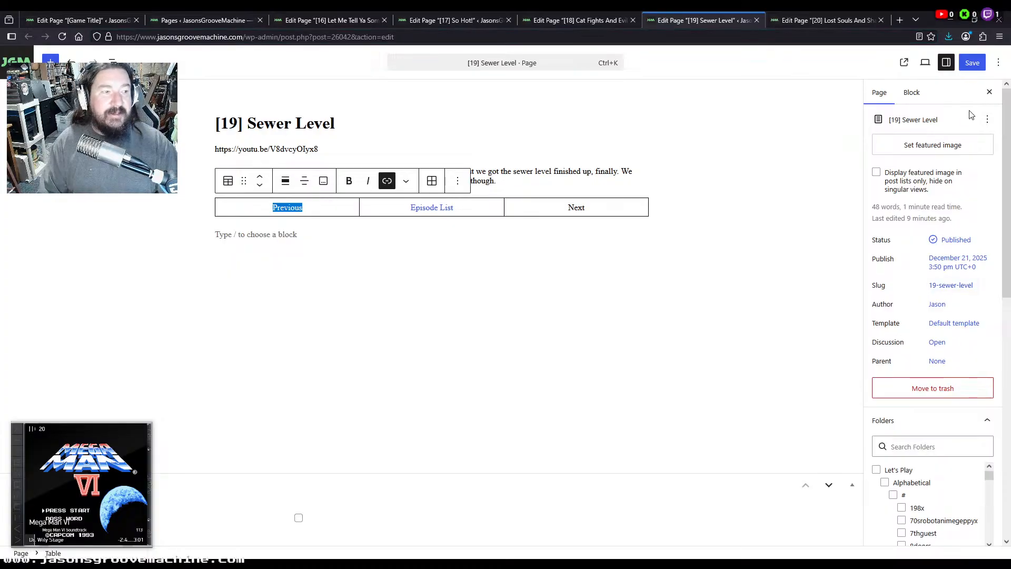
pyautogui.click(950, 285)
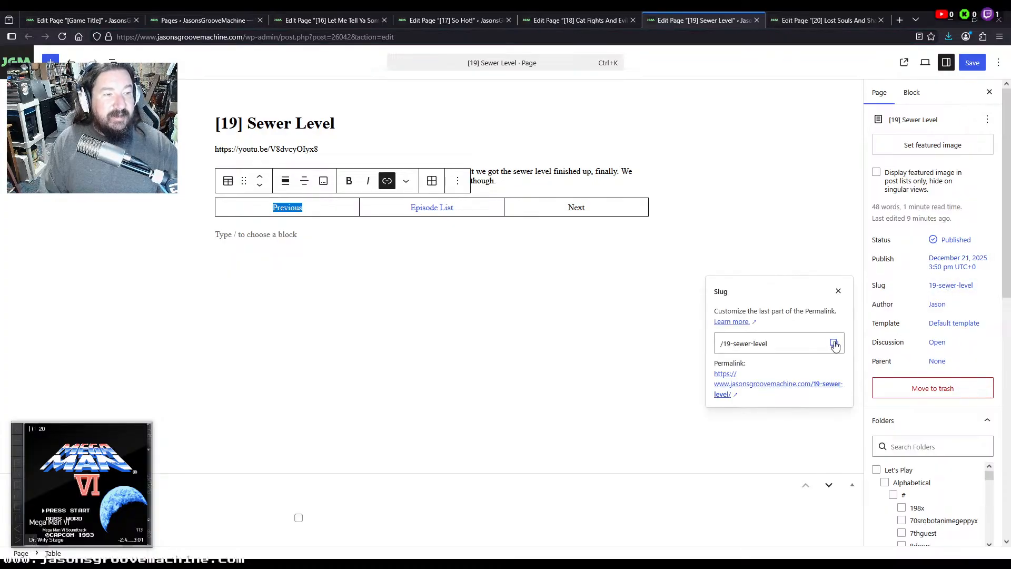
pyautogui.click(833, 343)
pyautogui.click(827, 20)
pyautogui.doubleClick(287, 198)
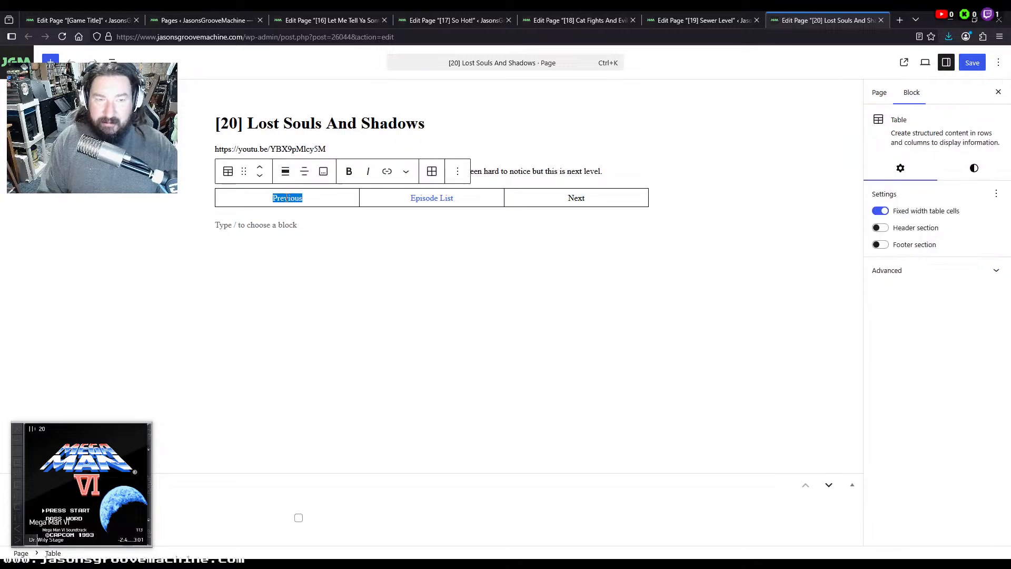
# Link the Next cell on the [18] Cat Fights And Evil page and the Sewer Level playlist entry to the [19] permalink
pyautogui.click(583, 21)
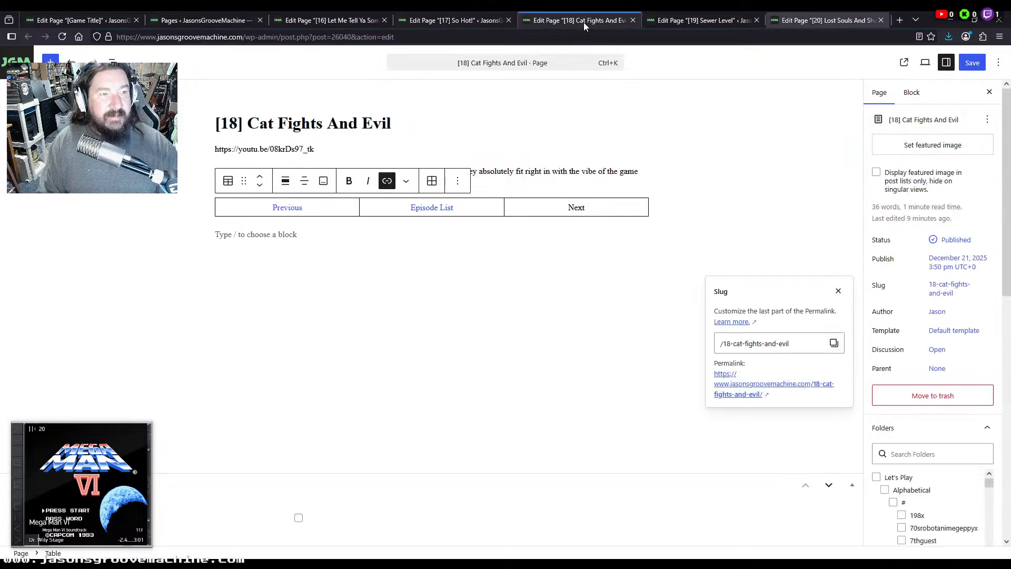
pyautogui.click(582, 208)
pyautogui.doubleClick(583, 207)
pyautogui.click(110, 20)
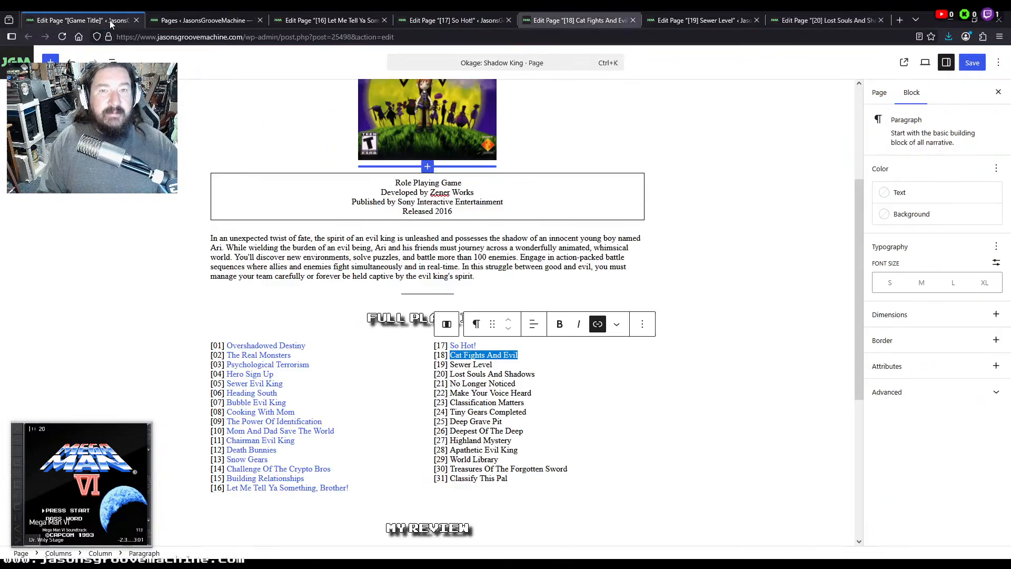
pyautogui.moveTo(505, 367); pyautogui.dragTo(465, 363)
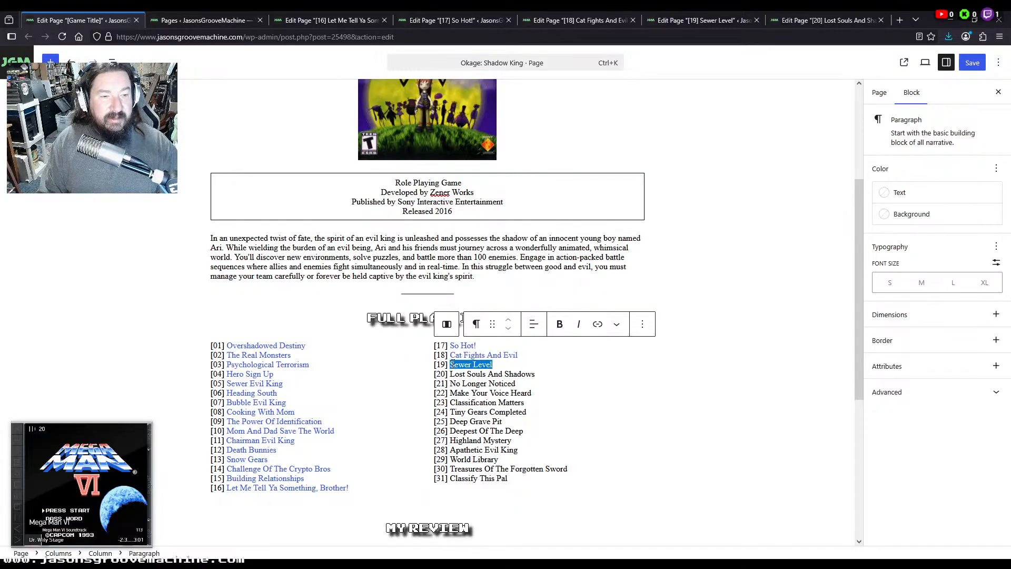
# Copy the permalink of the [20] Lost Souls And Shadows page
pyautogui.click(796, 19)
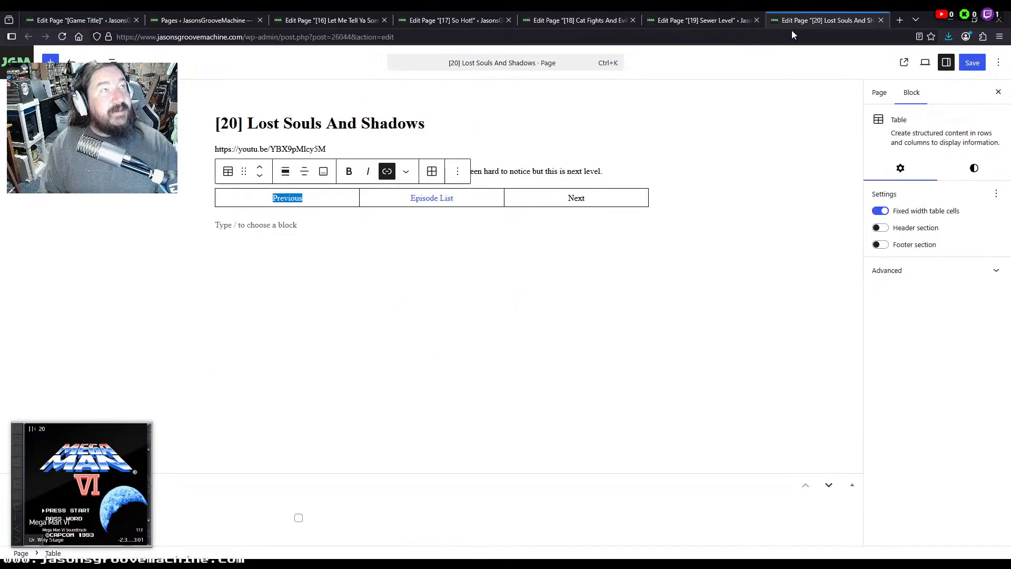
pyautogui.click(877, 92)
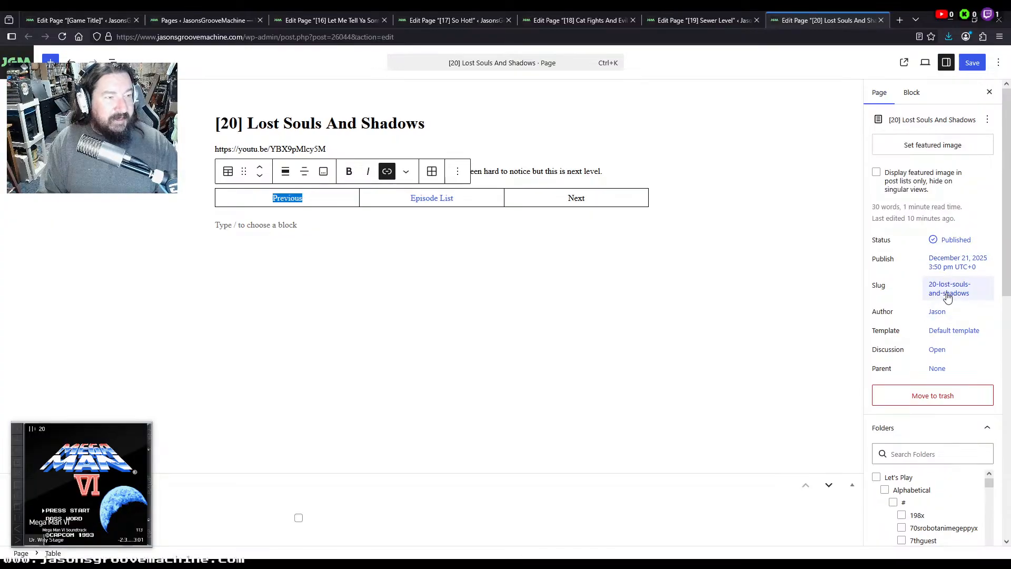
pyautogui.click(948, 295)
pyautogui.click(834, 343)
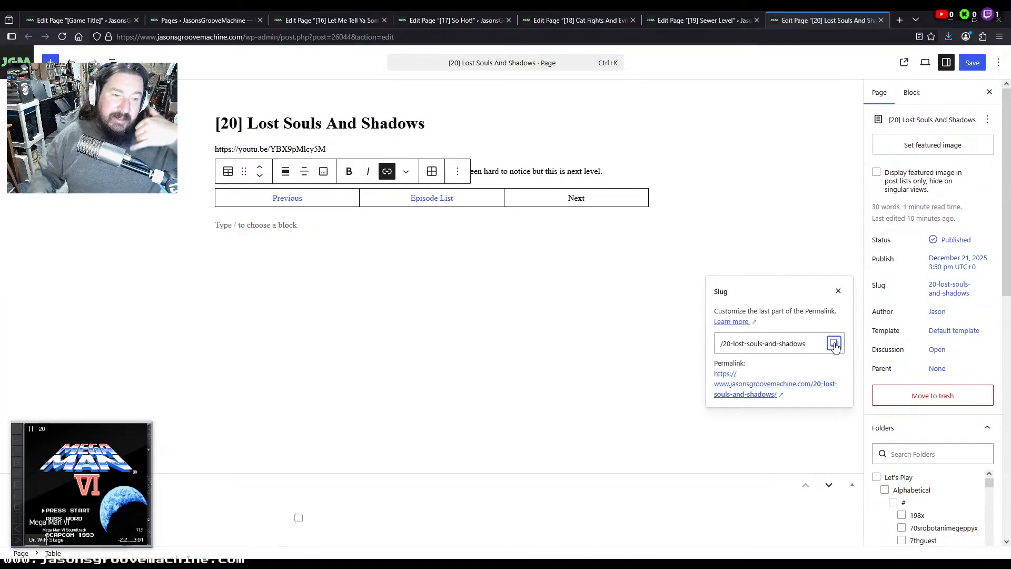
# Link the Next cell on the [19] Sewer Level page and the Lost Souls And Shadows playlist entry to the [20] permalink
pyautogui.click(704, 16)
pyautogui.click(575, 208)
pyautogui.doubleClick(575, 209)
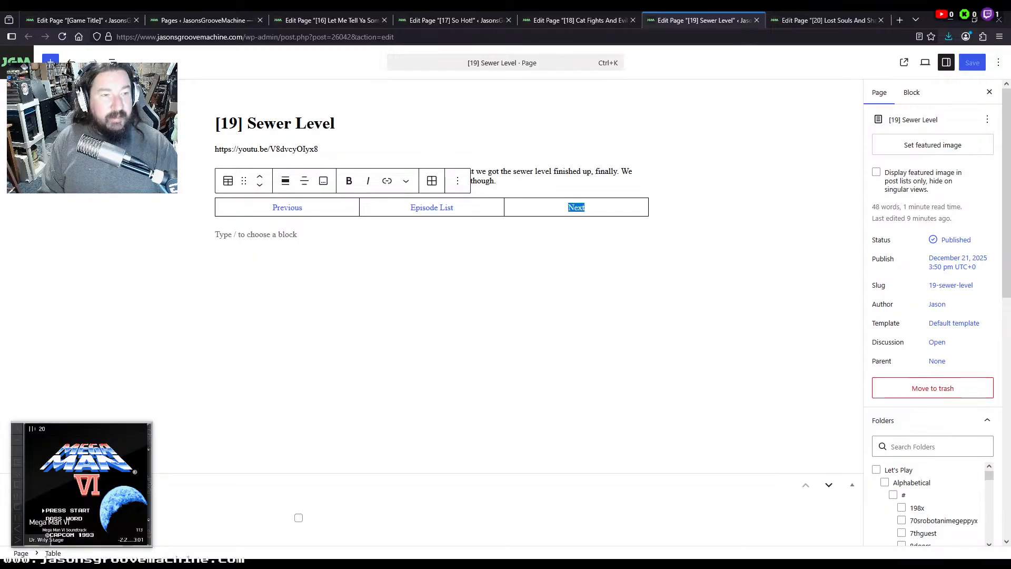
pyautogui.click(79, 20)
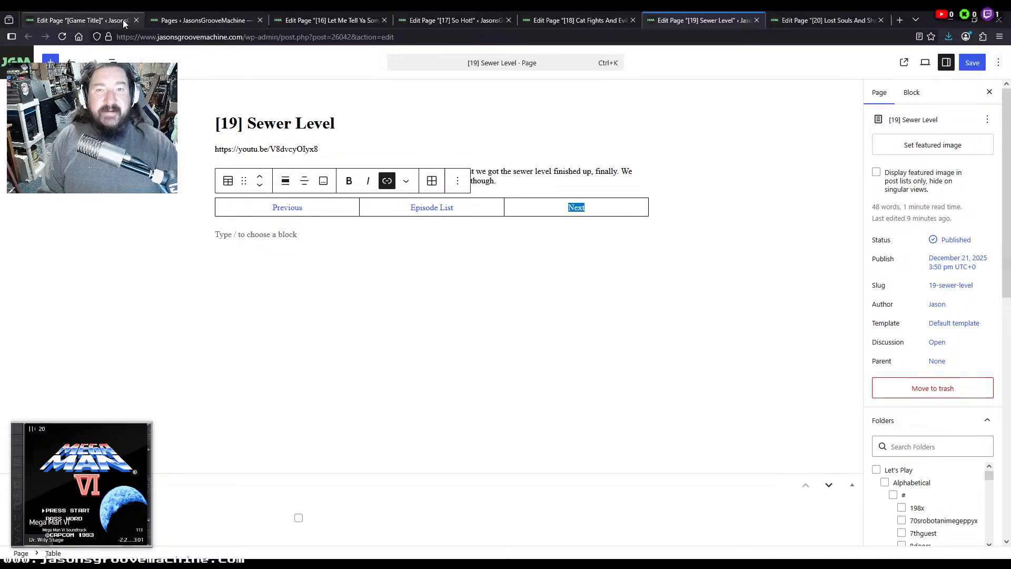
pyautogui.click(528, 375)
pyautogui.moveTo(529, 375); pyautogui.dragTo(448, 378)
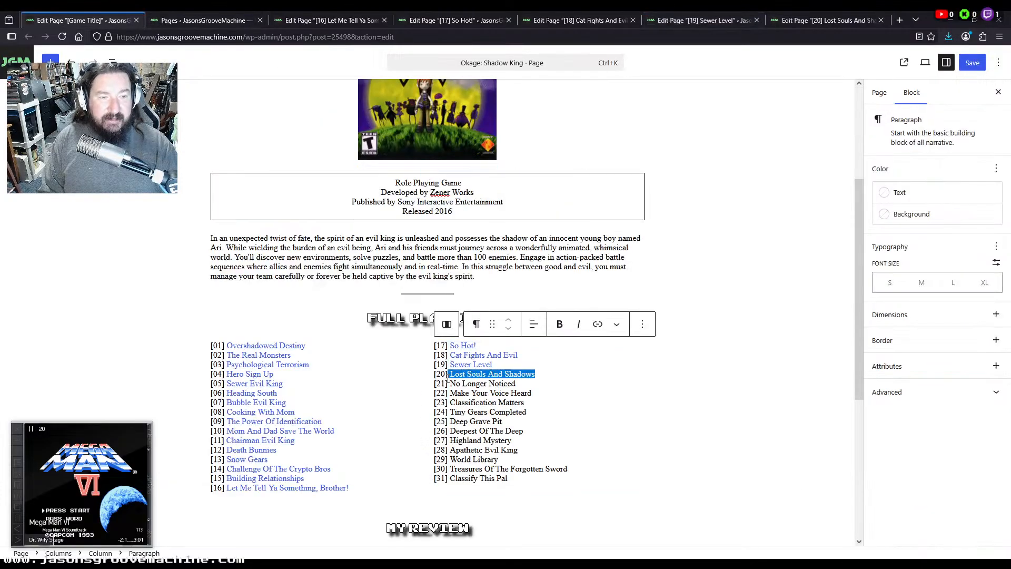
# Go through the open episode pages [16] to [20] and save their edited links
pyautogui.click(836, 21)
pyautogui.click(697, 19)
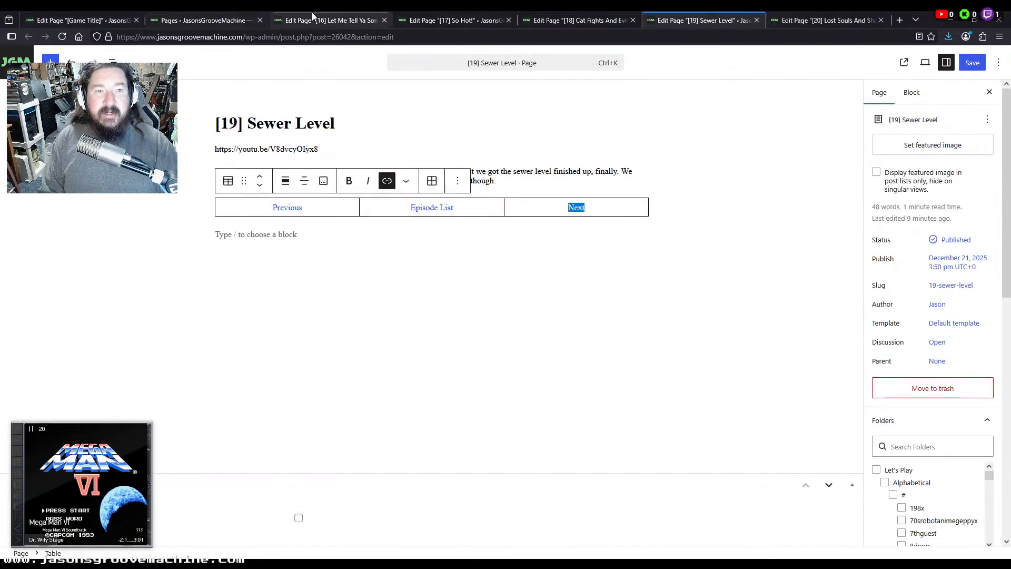
pyautogui.click(364, 20)
pyautogui.click(444, 19)
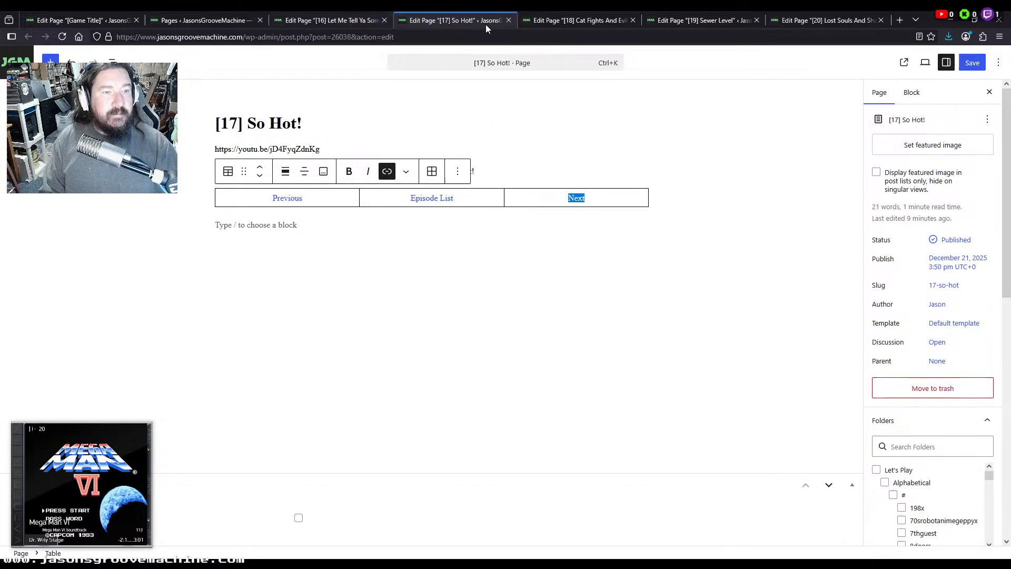
pyautogui.click(580, 21)
pyautogui.click(653, 21)
pyautogui.click(819, 21)
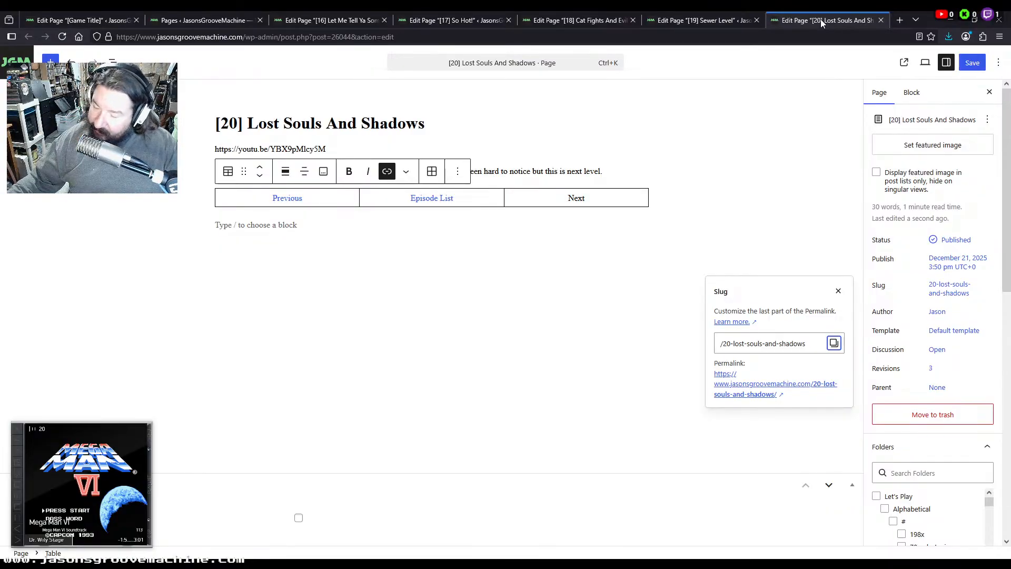
# Close the editors of episode pages [16] through [19], keeping the [20] Lost Souls And Shadows page open
pyautogui.click(331, 21)
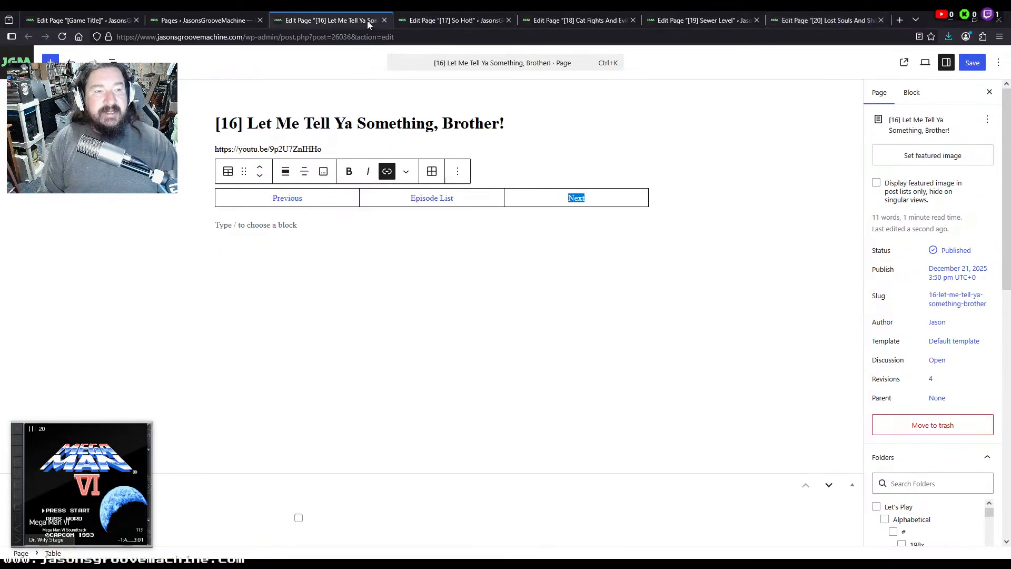
pyautogui.click(384, 20)
pyautogui.click(384, 20)
pyautogui.click(385, 20)
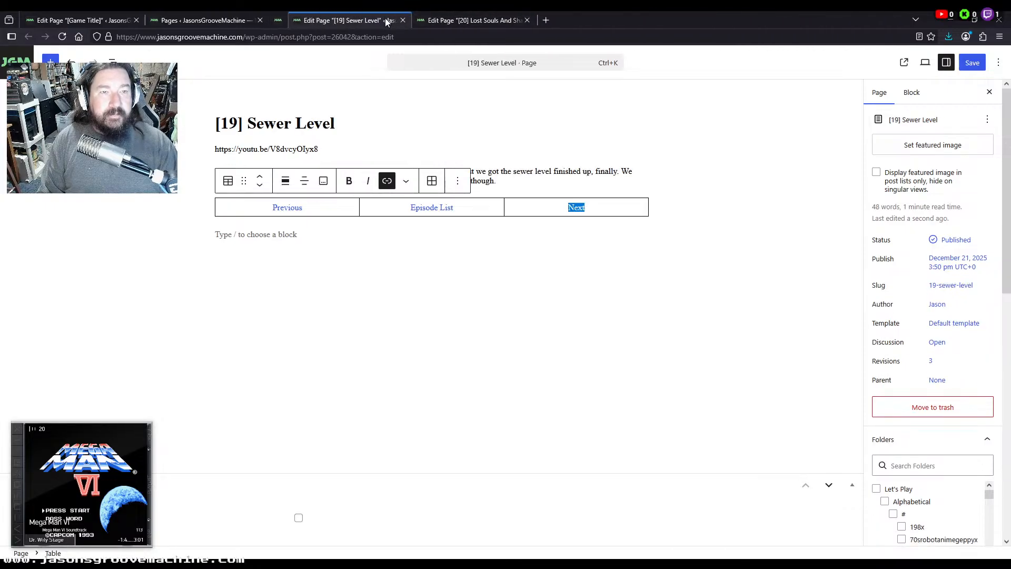
pyautogui.click(385, 20)
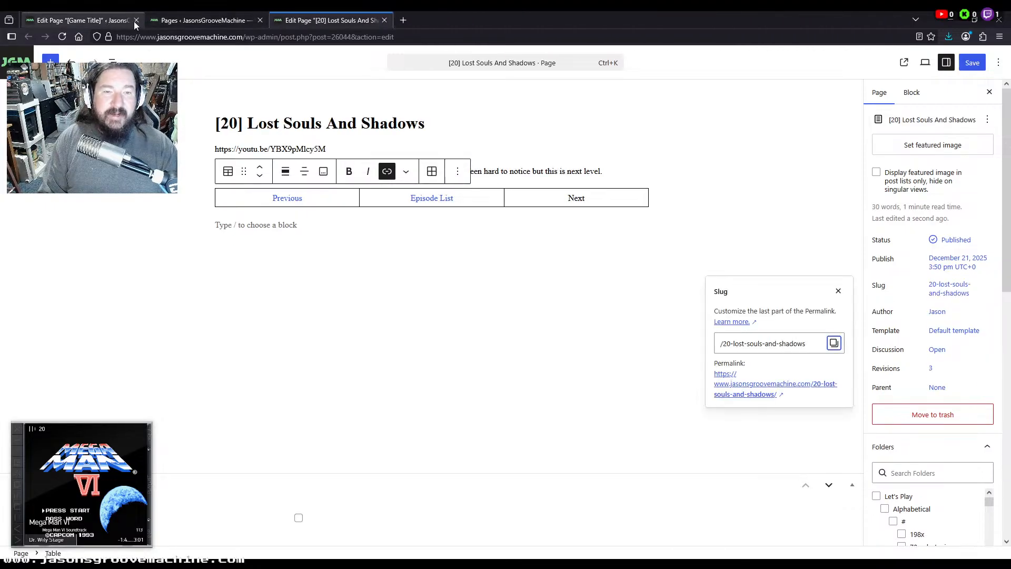
# Open episode pages [21] to [24] from the second page of the okage folder for editing, placing the [20] editor before them
pyautogui.click(200, 20)
pyautogui.click(973, 514)
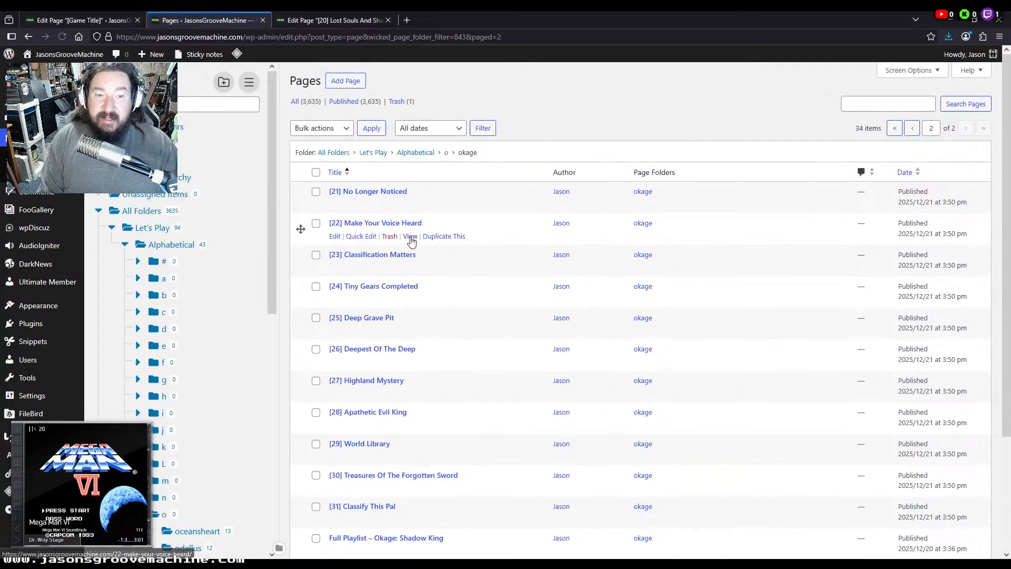
pyautogui.middleClick(335, 205)
pyautogui.middleClick(335, 236)
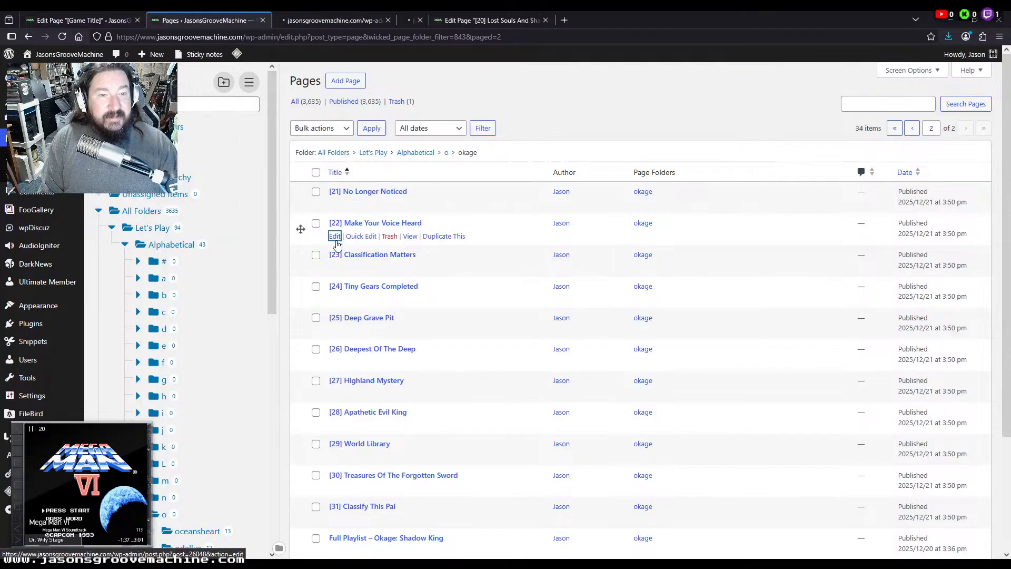
pyautogui.middleClick(335, 267)
pyautogui.middleClick(335, 298)
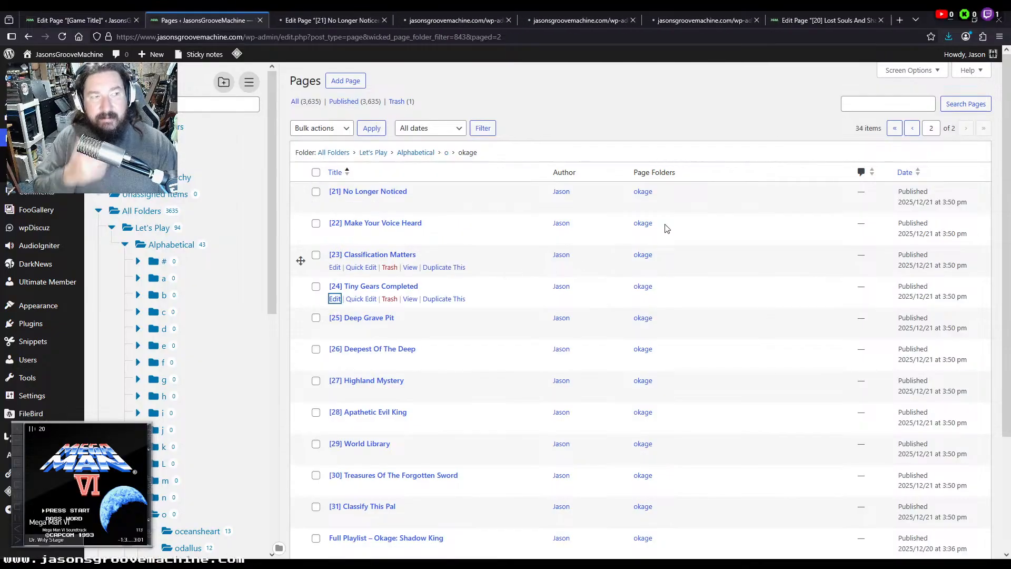
pyautogui.moveTo(819, 18); pyautogui.dragTo(326, 21)
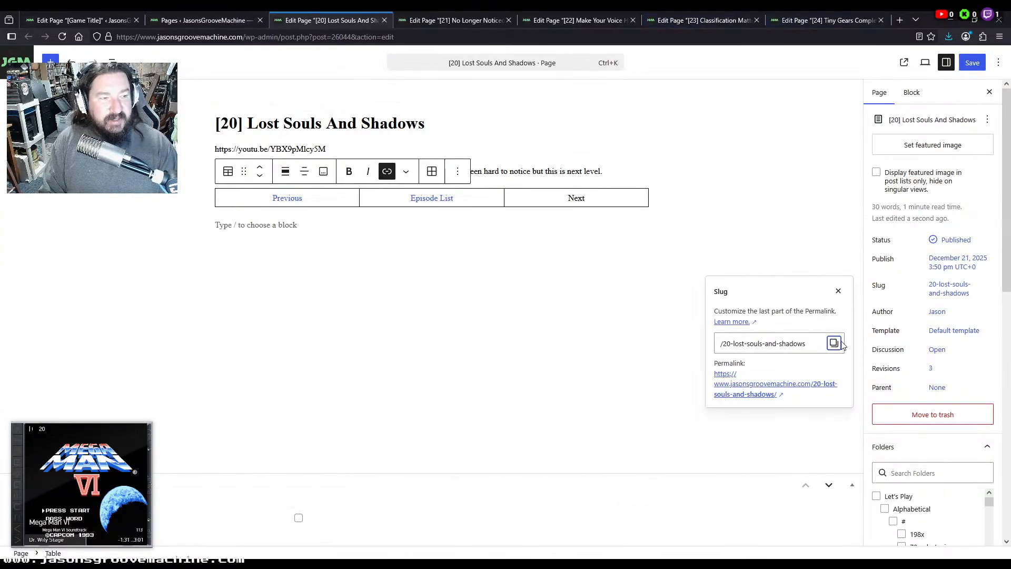
# Link the Previous cell on the [21] No Longer Noticed page to the [20] Lost Souls And Shadows permalink
pyautogui.click(442, 22)
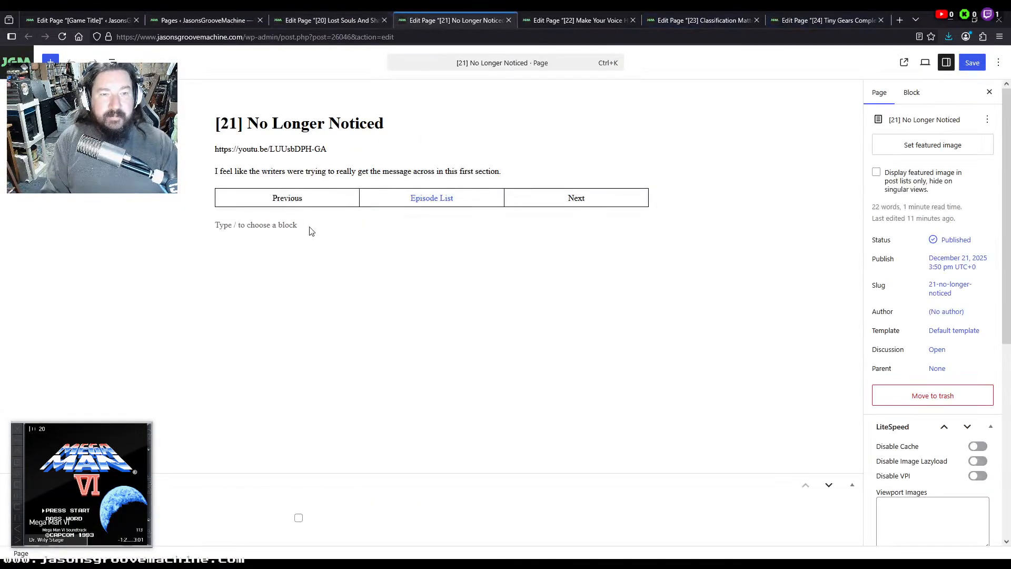
pyautogui.doubleClick(296, 198)
pyautogui.hotkey('ctrl', 'v')
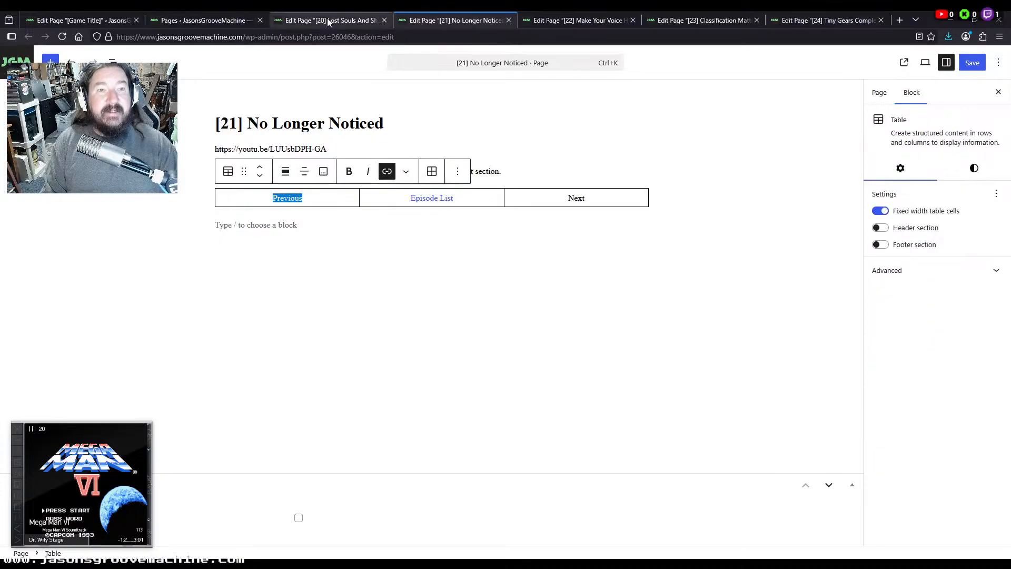
pyautogui.click(329, 23)
pyautogui.click(452, 20)
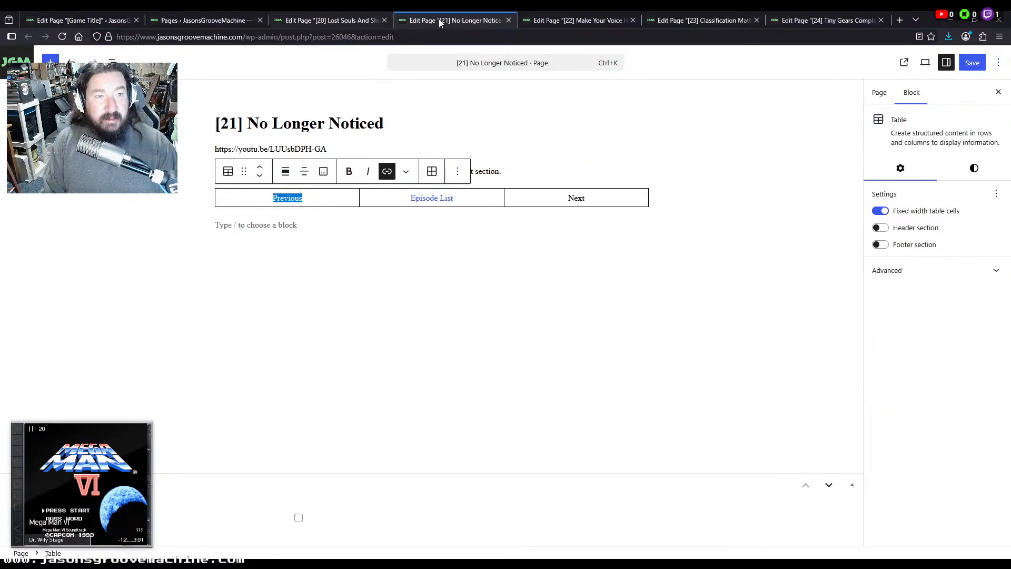
# Copy the [21] No Longer Noticed permalink and link the Previous cell on the [22] Make Your Voice Heard page to it
pyautogui.click(879, 93)
pyautogui.click(964, 297)
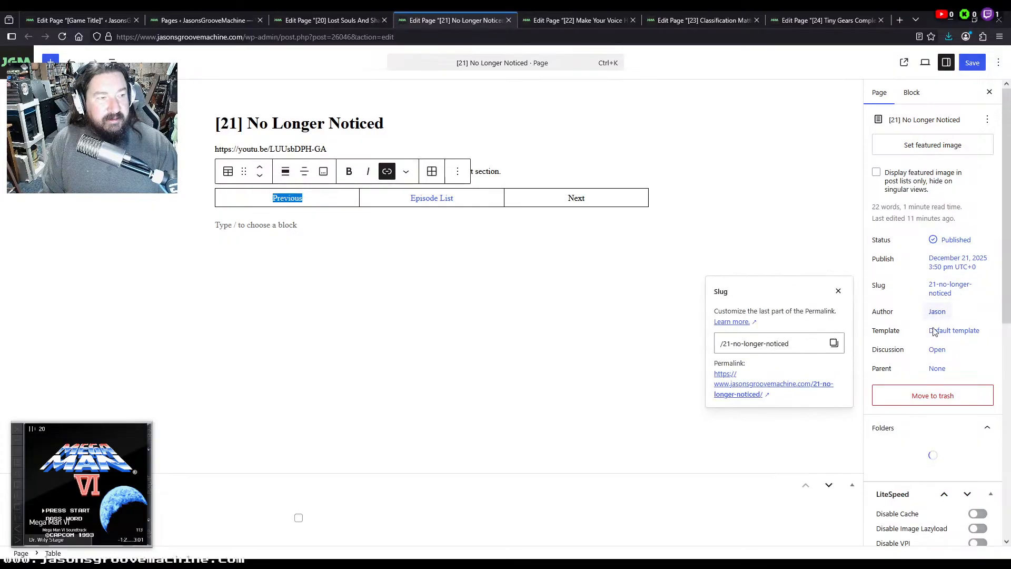
pyautogui.click(834, 343)
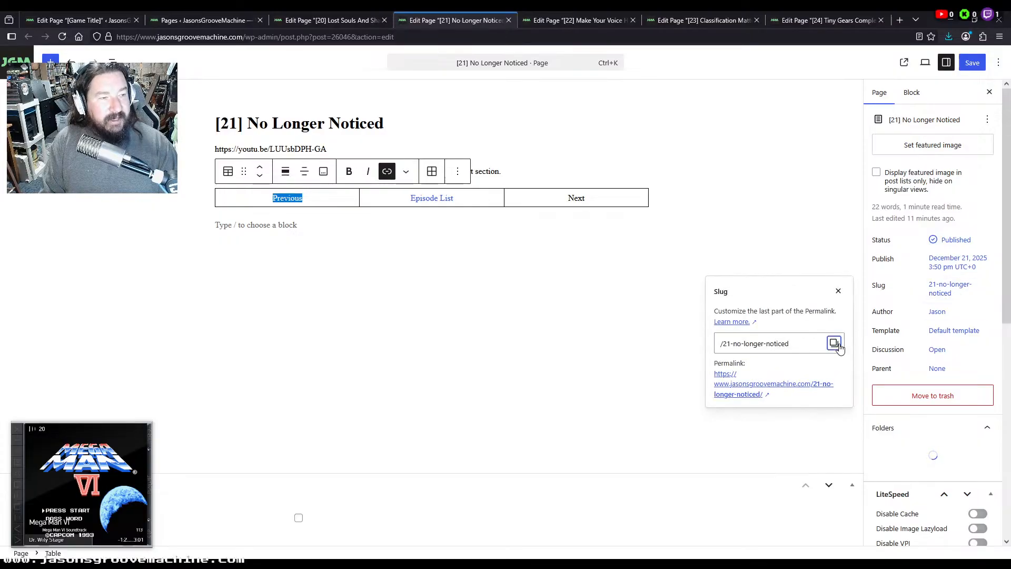
pyautogui.click(578, 21)
pyautogui.doubleClick(292, 198)
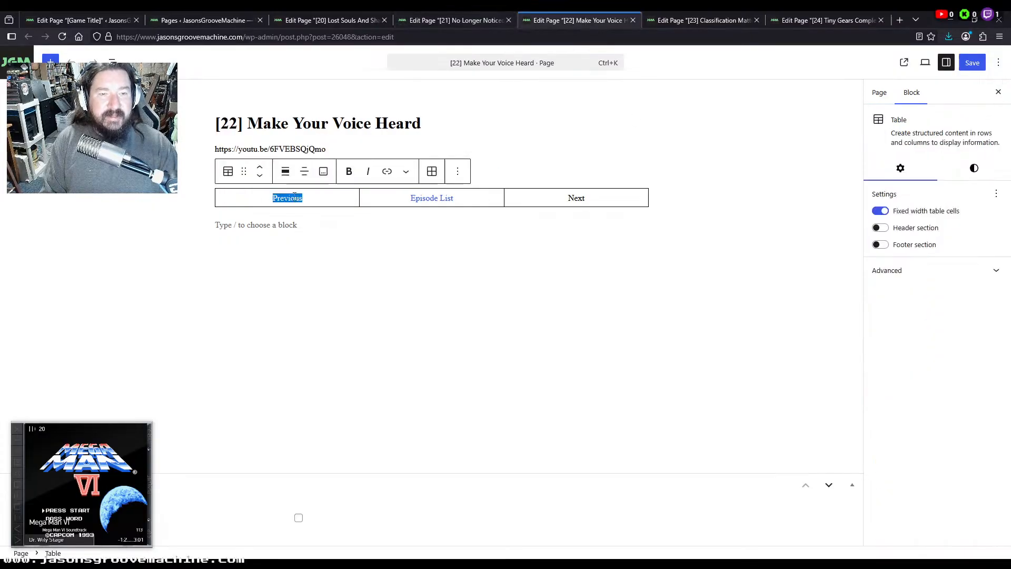
# Link the Next cell on the [20] Lost Souls And Shadows page and the No Longer Noticed playlist entry to the [21] permalink
pyautogui.click(336, 19)
pyautogui.doubleClick(577, 197)
pyautogui.click(46, 20)
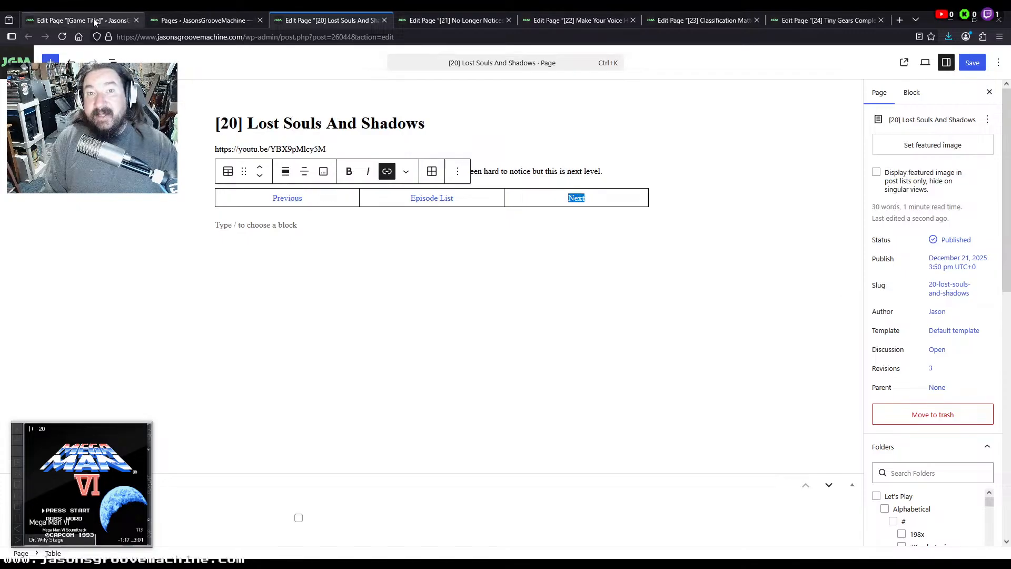
pyautogui.click(524, 384)
pyautogui.moveTo(524, 383); pyautogui.dragTo(450, 383)
# Copy the [22] Make Your Voice Heard permalink and link the Previous cell on the [23] Classification Matters page to it
pyautogui.click(563, 21)
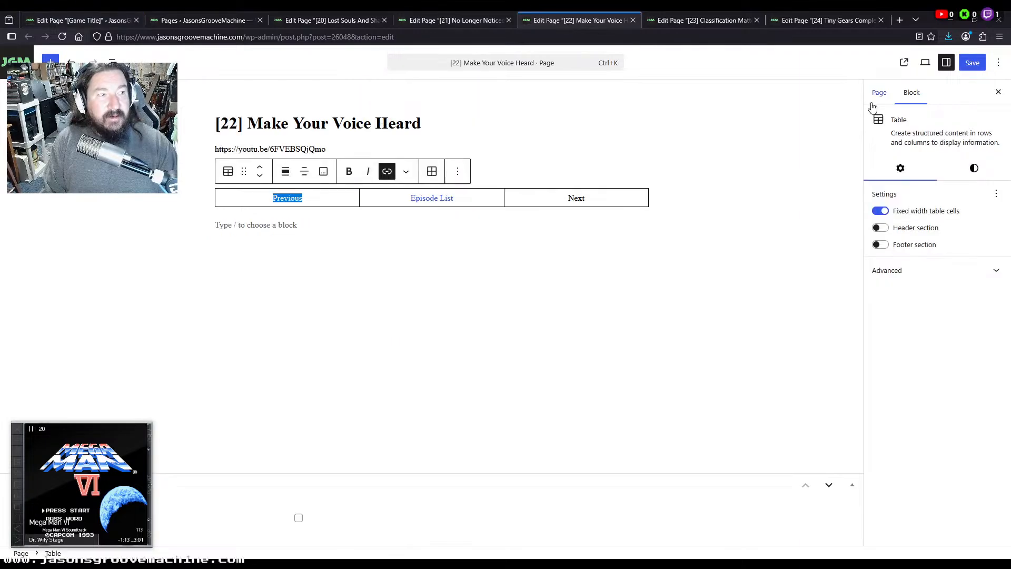
pyautogui.click(879, 93)
pyautogui.click(963, 300)
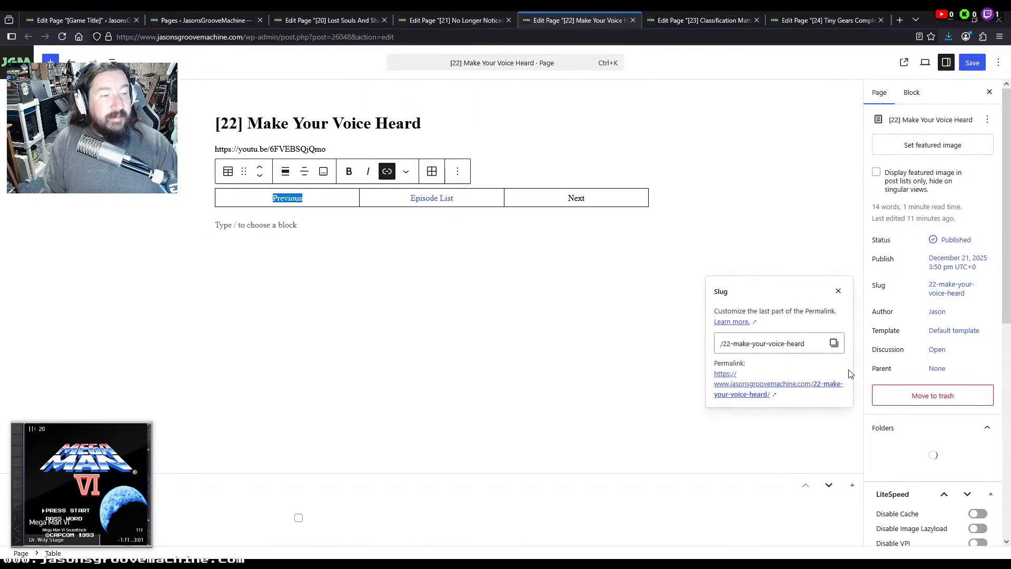
pyautogui.click(833, 343)
pyautogui.click(727, 20)
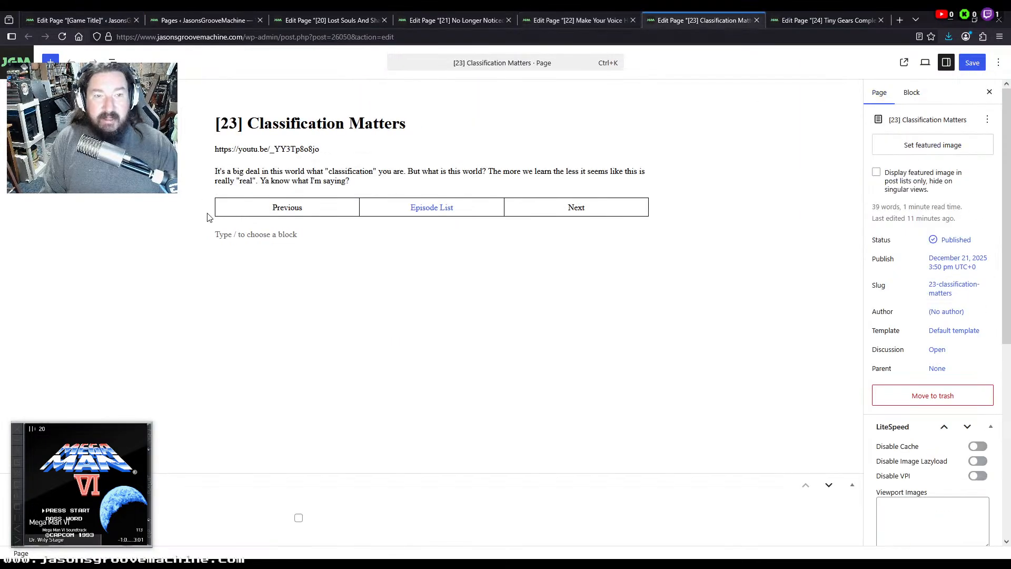
pyautogui.doubleClick(274, 207)
# Link the Next cell on the [21] No Longer Noticed page and the Make Your Voice Heard playlist entry to the [22] permalink
pyautogui.click(427, 20)
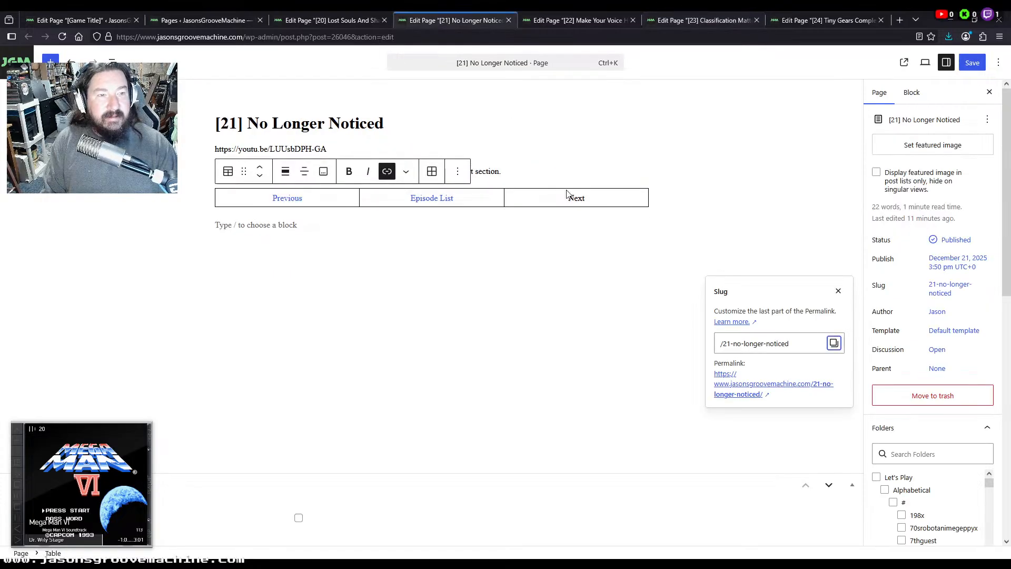
pyautogui.doubleClick(579, 199)
pyautogui.click(79, 20)
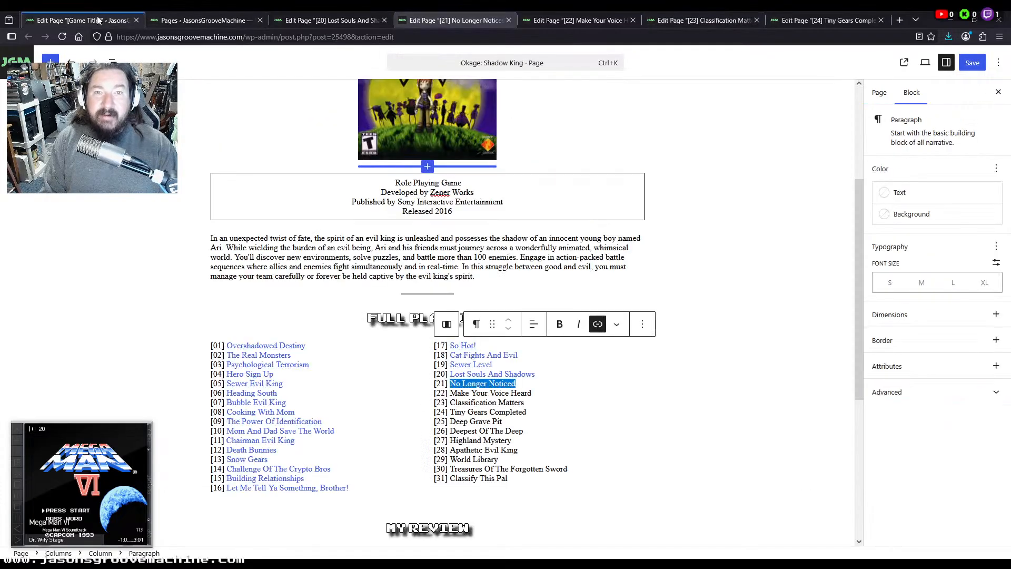
pyautogui.moveTo(532, 394); pyautogui.dragTo(434, 394)
# Copy the [23] Classification Matters permalink and link the Previous cell on the [24] Tiny Gears Completed page to it
pyautogui.click(690, 20)
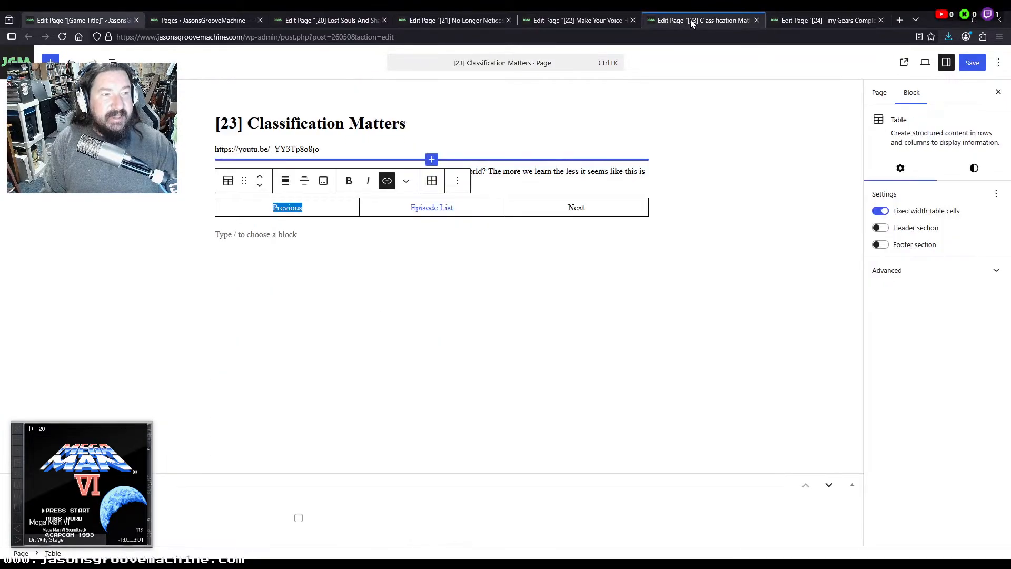
pyautogui.click(881, 93)
pyautogui.click(938, 290)
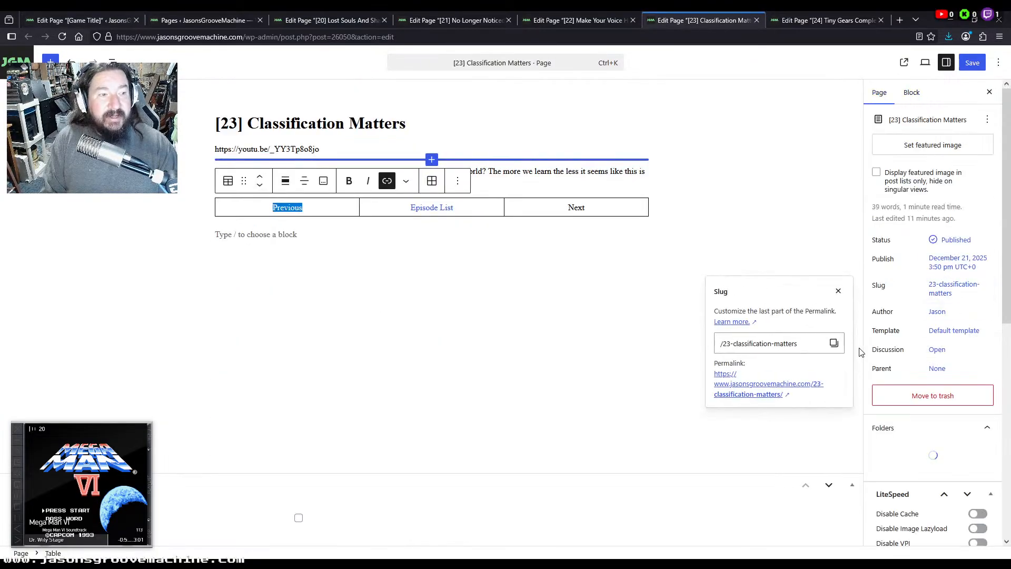
pyautogui.click(835, 344)
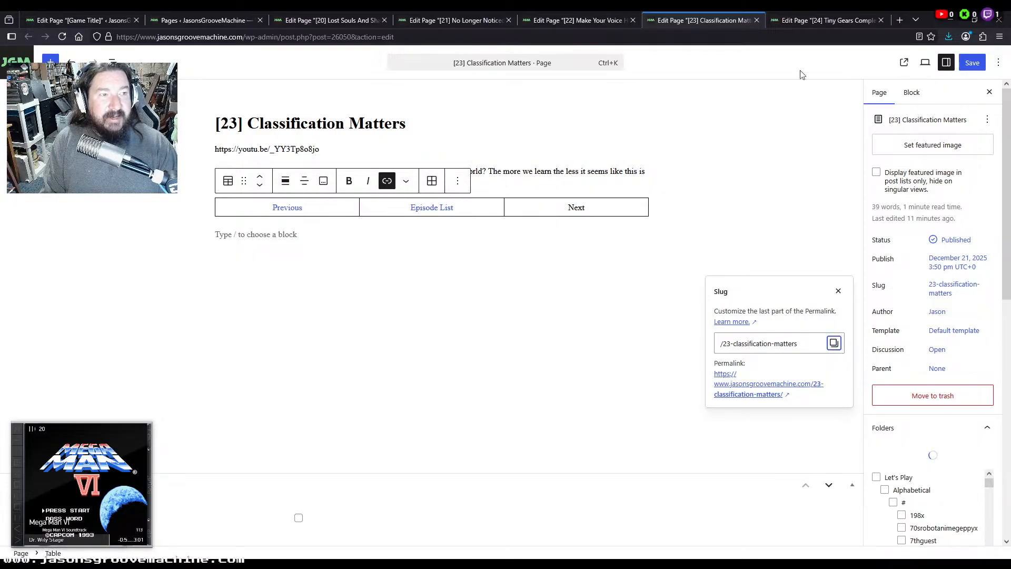
pyautogui.click(833, 17)
pyautogui.doubleClick(284, 211)
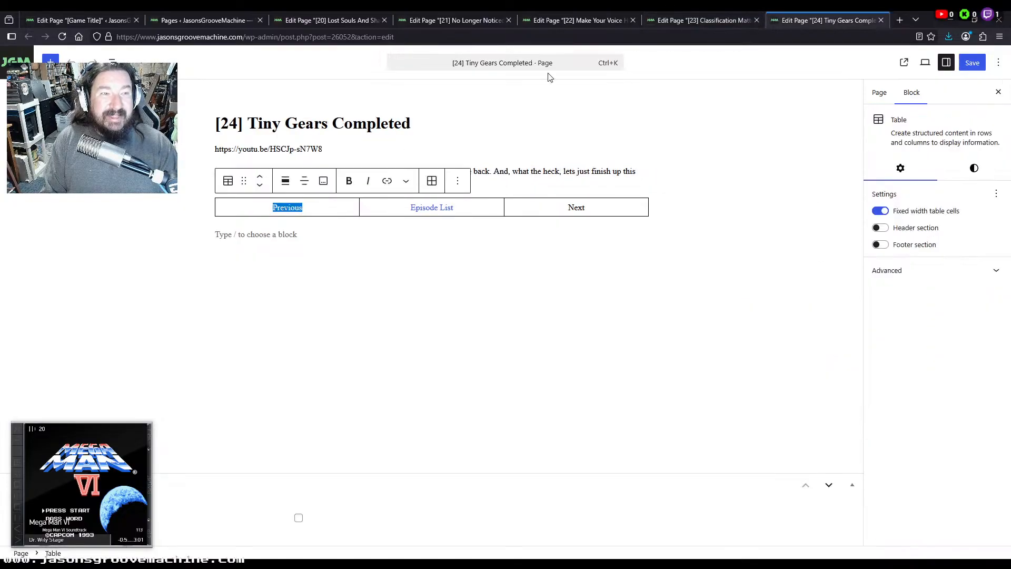
# Link the Next cell on the [22] Make Your Voice Heard page and the Classification Matters playlist entry to the [23] permalink
pyautogui.click(596, 21)
pyautogui.doubleClick(576, 198)
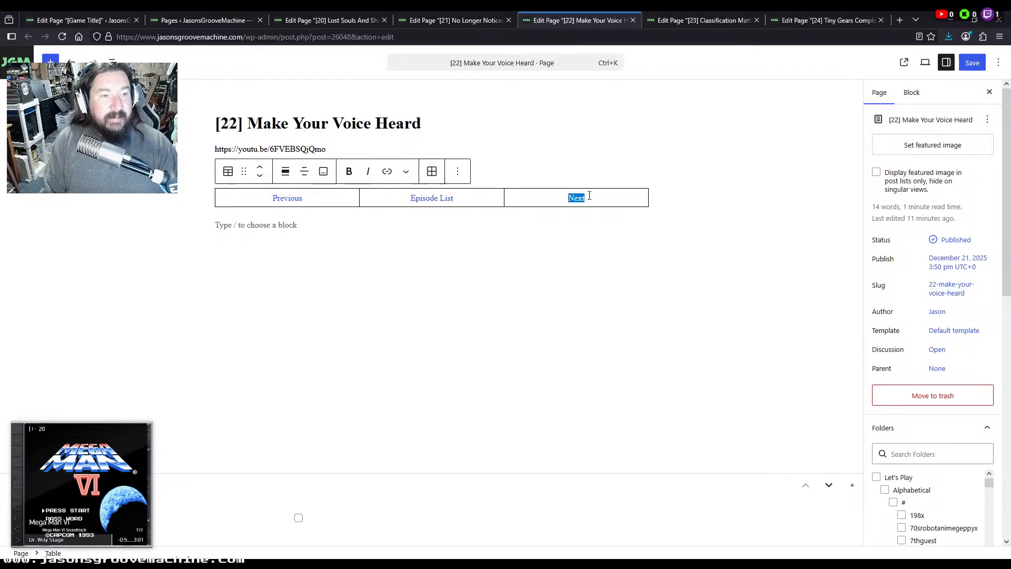
pyautogui.click(79, 20)
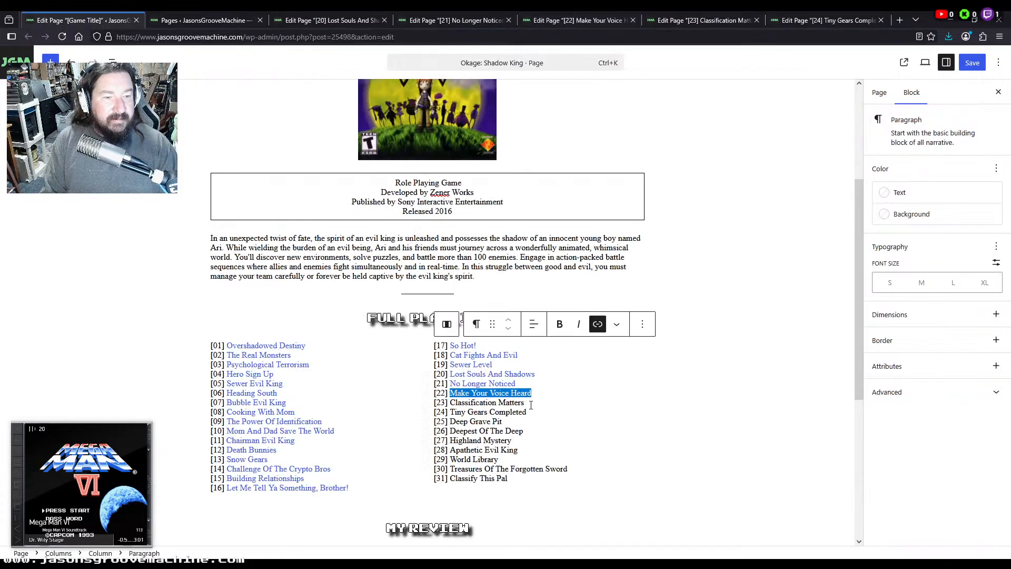
pyautogui.moveTo(549, 403); pyautogui.dragTo(450, 402)
# Copy the [24] Tiny Gears Completed permalink and link the Next cell on the [23] Classification Matters page to it
pyautogui.click(700, 20)
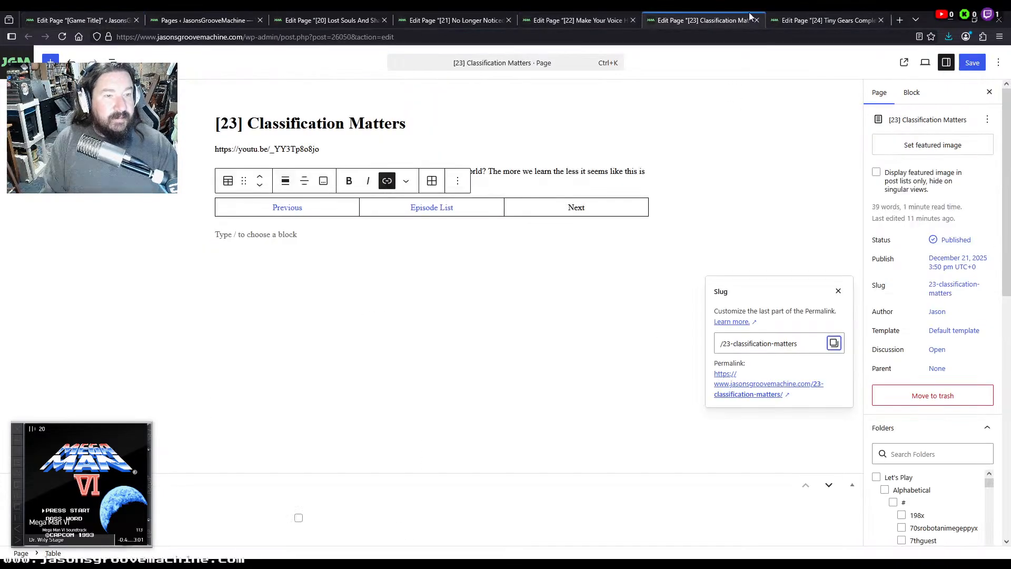
pyautogui.click(827, 20)
pyautogui.click(877, 92)
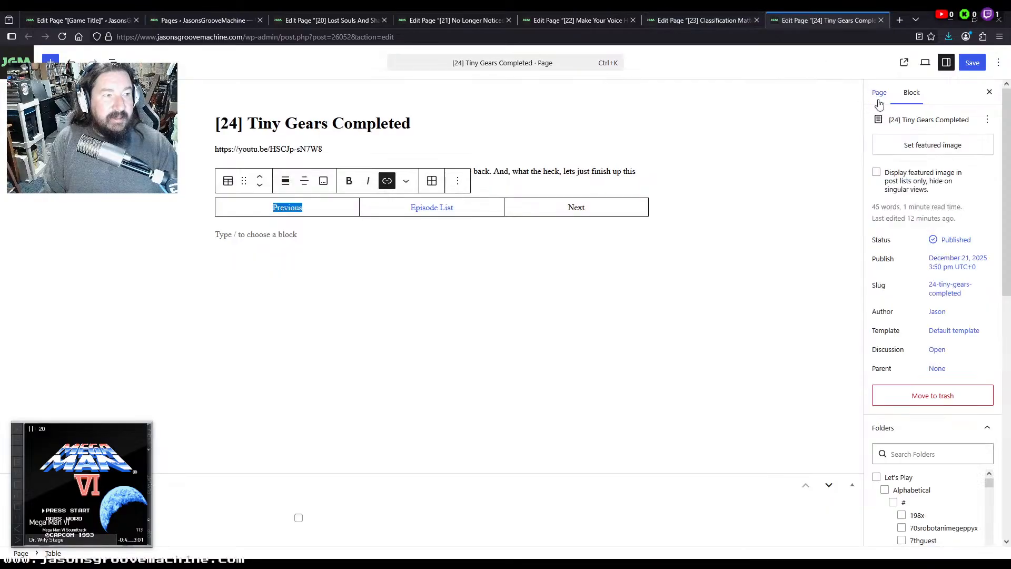
pyautogui.click(949, 288)
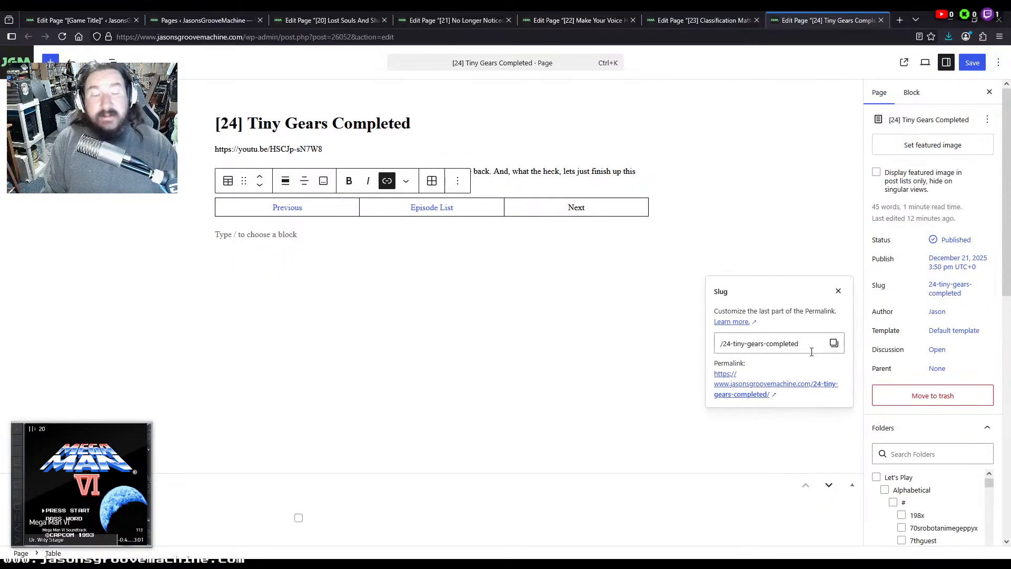
pyautogui.click(834, 343)
pyautogui.click(701, 20)
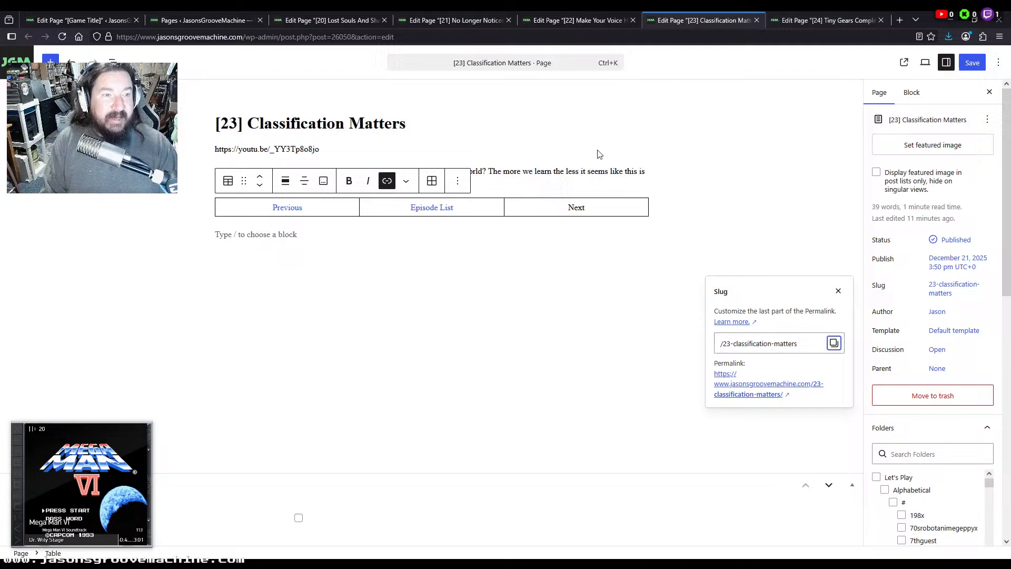
pyautogui.doubleClick(576, 207)
# Link the Tiny Gears Completed entry in the main page's playlist to the [24] permalink and save the main page
pyautogui.click(796, 20)
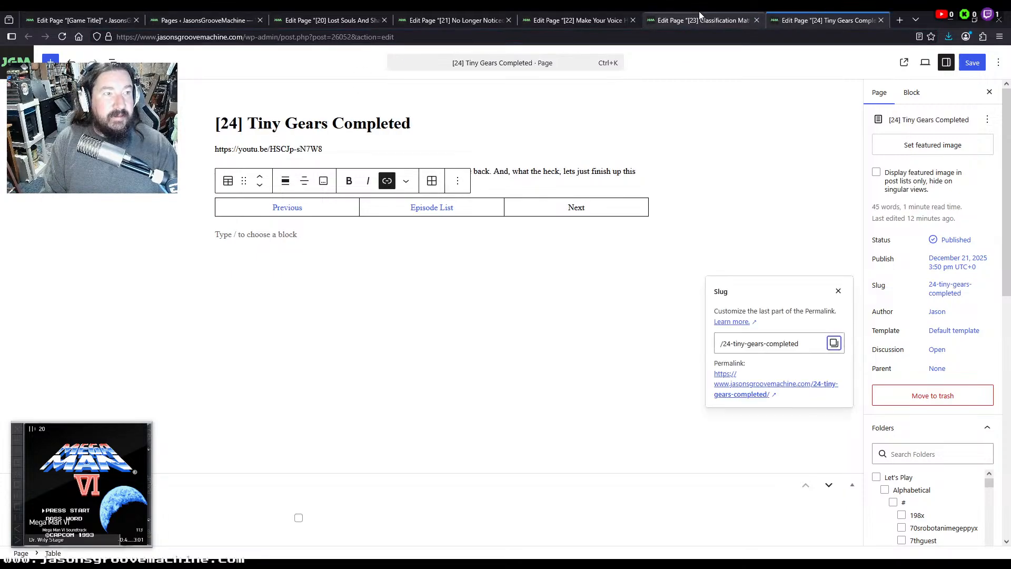
pyautogui.click(700, 20)
pyautogui.click(578, 20)
pyautogui.click(455, 21)
pyautogui.click(368, 19)
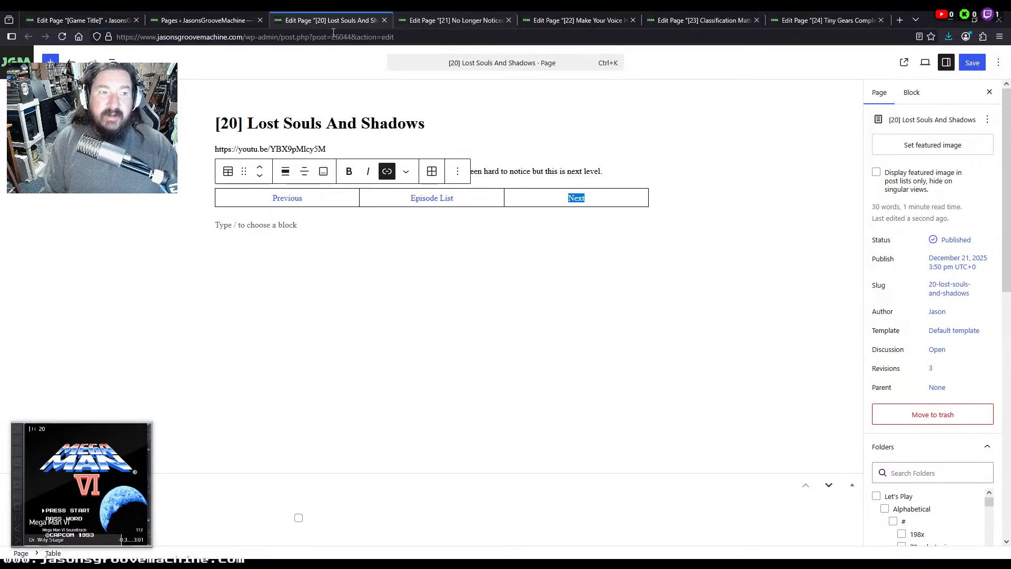
pyautogui.click(79, 20)
pyautogui.moveTo(529, 411); pyautogui.dragTo(451, 412)
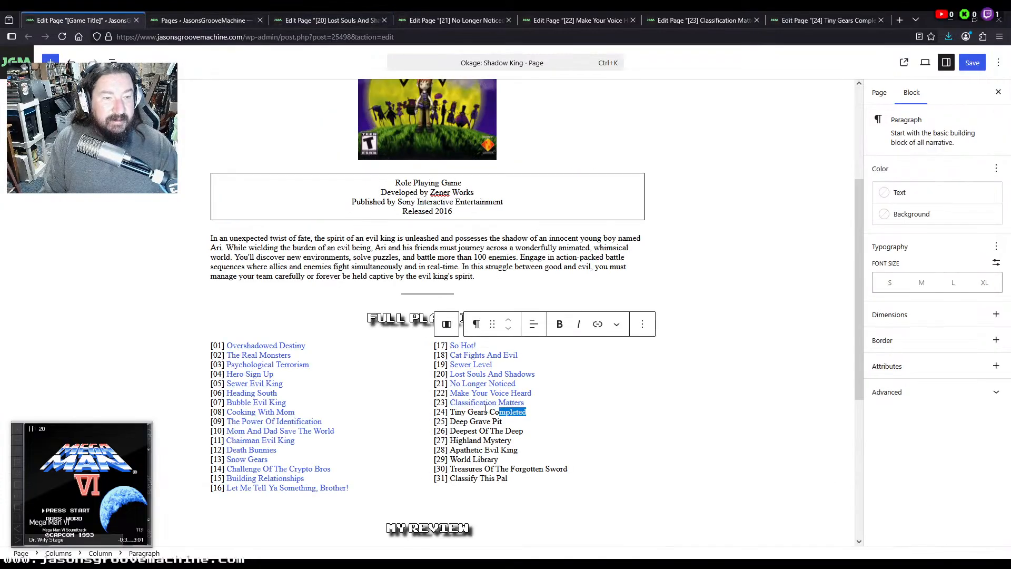
pyautogui.hotkey('ctrl', 'v')
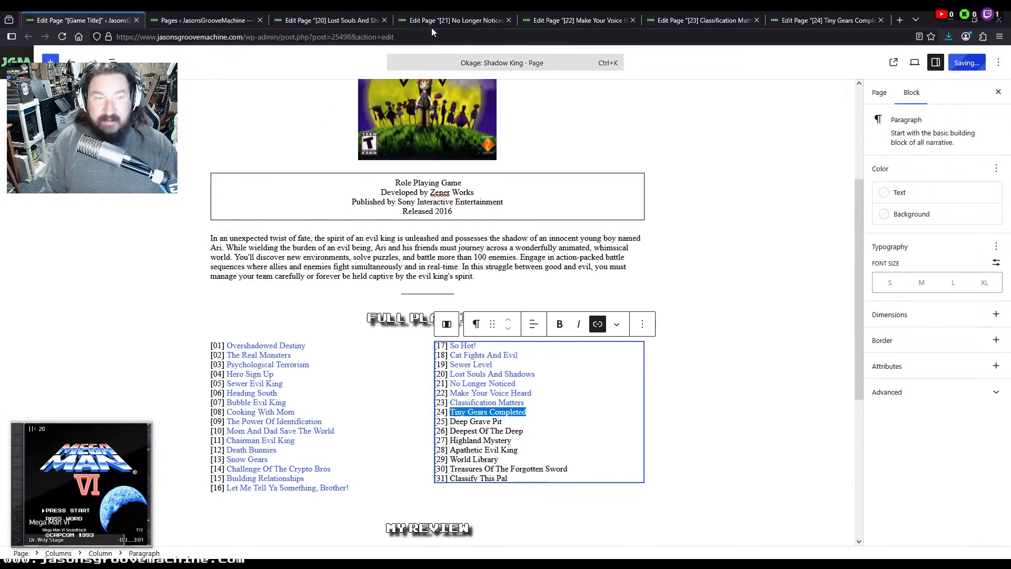
# Save the linked episode pages from [20] Lost Souls And Shadows through [24] Tiny Gears Completed
pyautogui.click(353, 19)
pyautogui.click(474, 20)
pyautogui.click(563, 20)
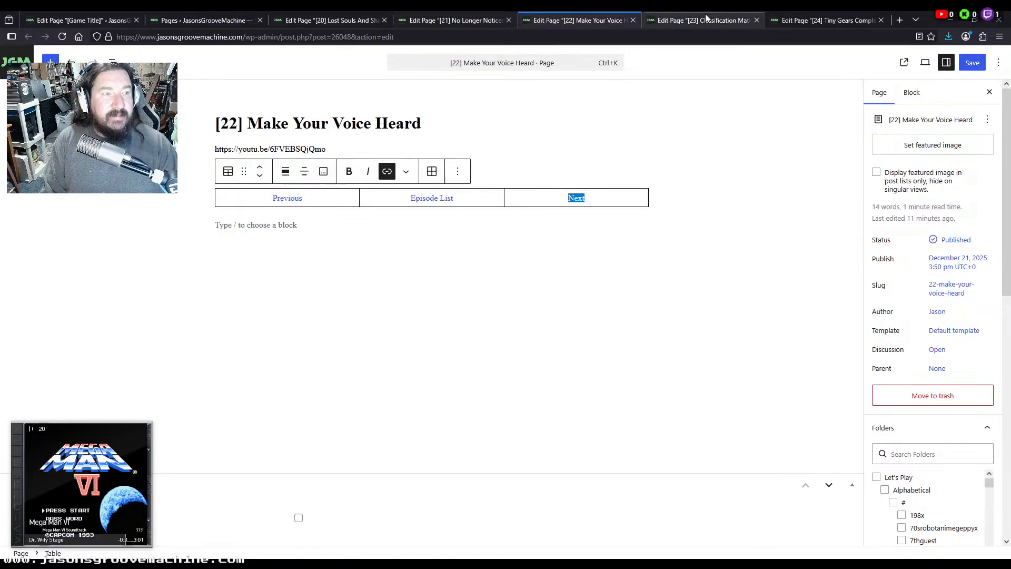
pyautogui.click(700, 20)
pyautogui.click(805, 18)
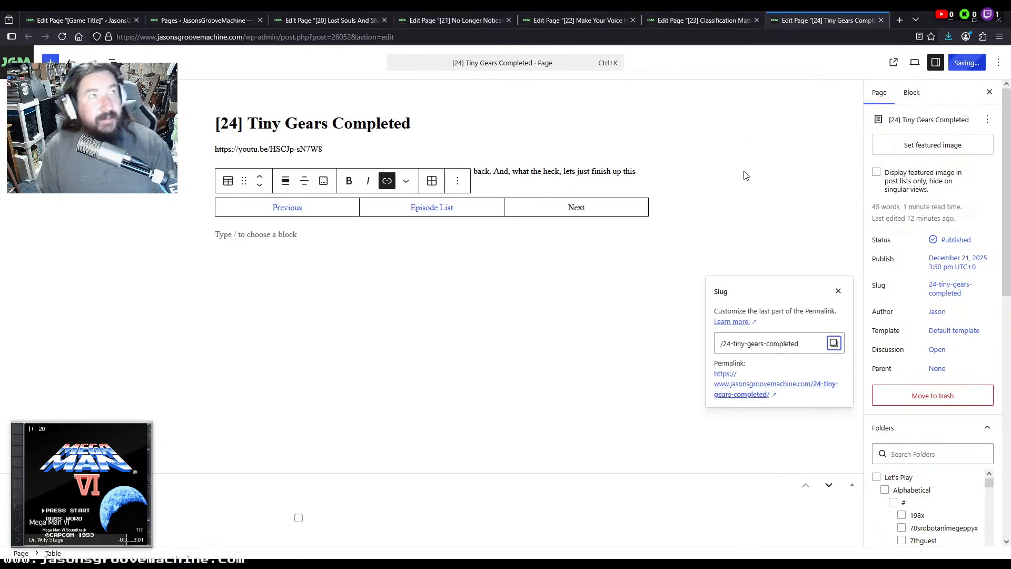
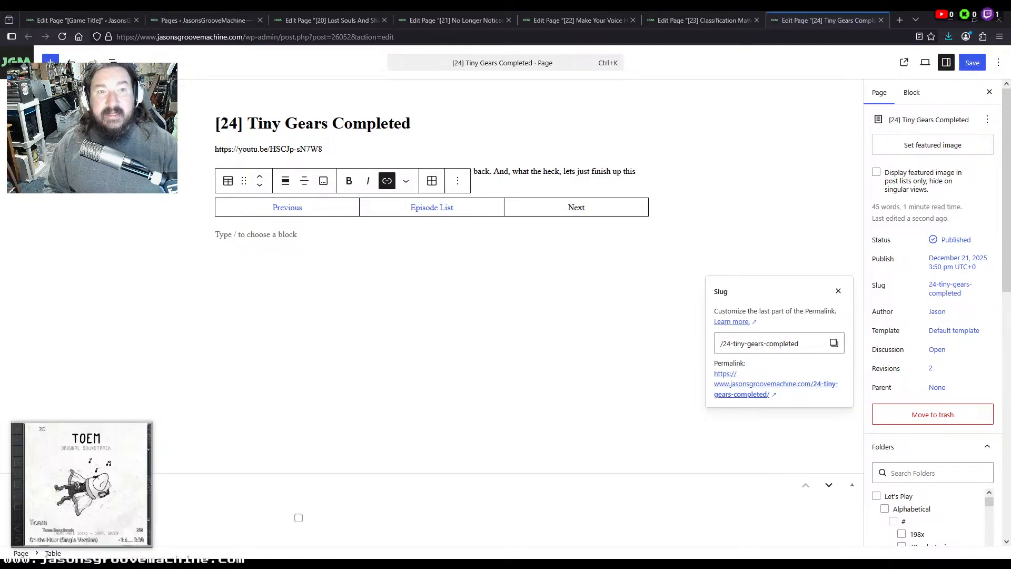
# Go through the [20] to [24] episode pages again and save them once more
pyautogui.click(338, 20)
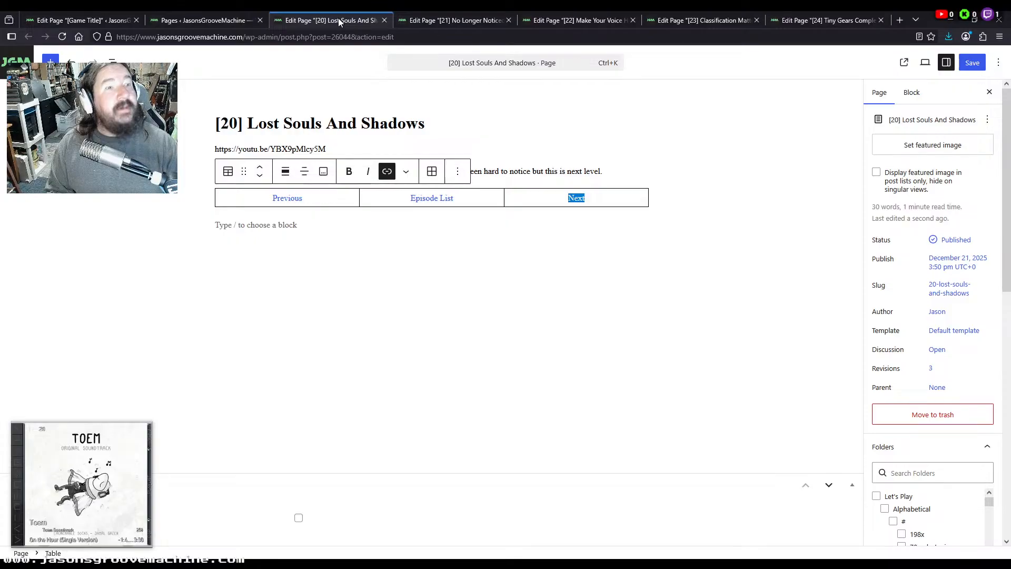
pyautogui.click(445, 276)
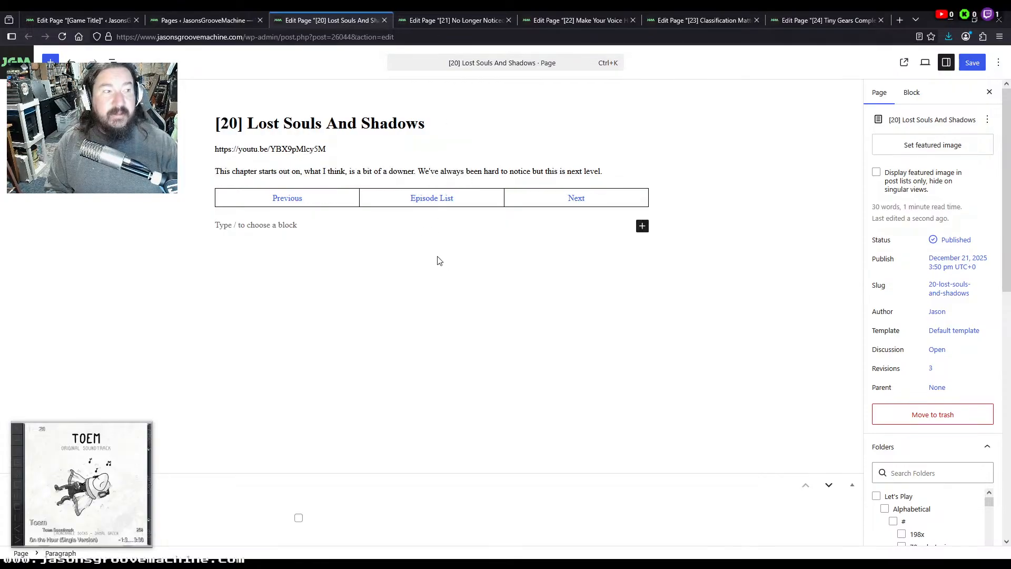
pyautogui.click(972, 62)
pyautogui.click(450, 21)
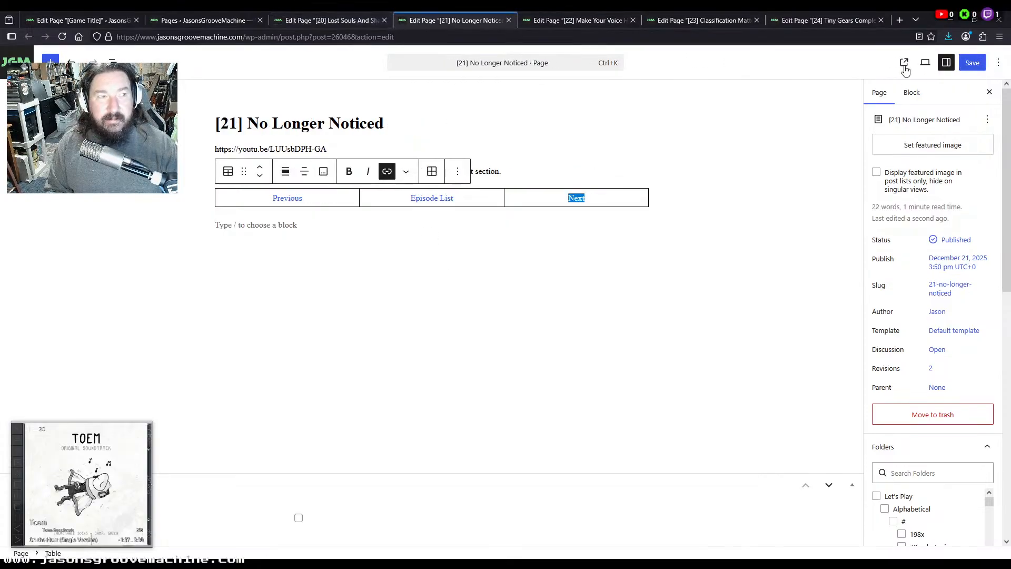
pyautogui.click(582, 20)
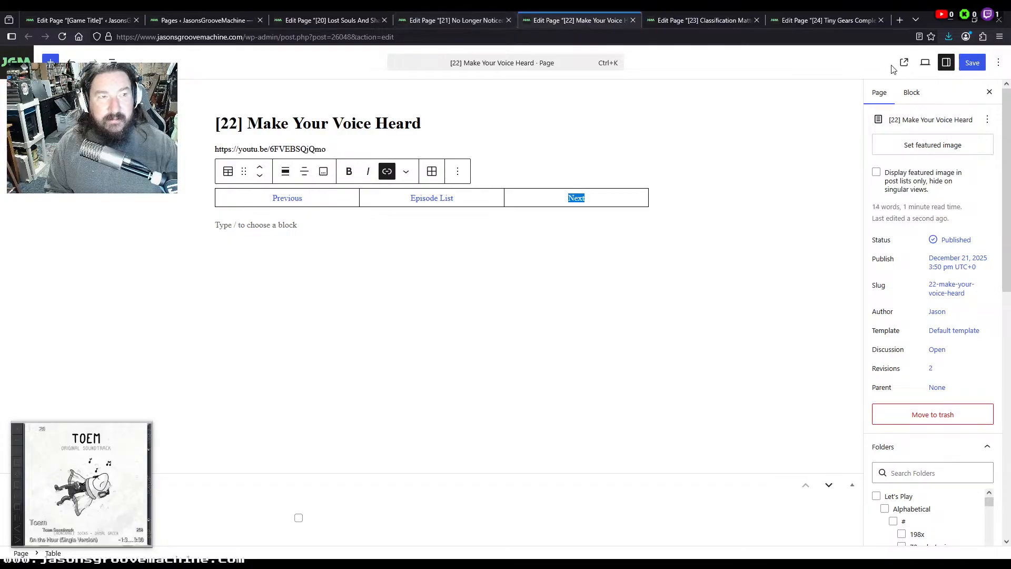
pyautogui.click(972, 63)
pyautogui.click(691, 21)
pyautogui.click(975, 70)
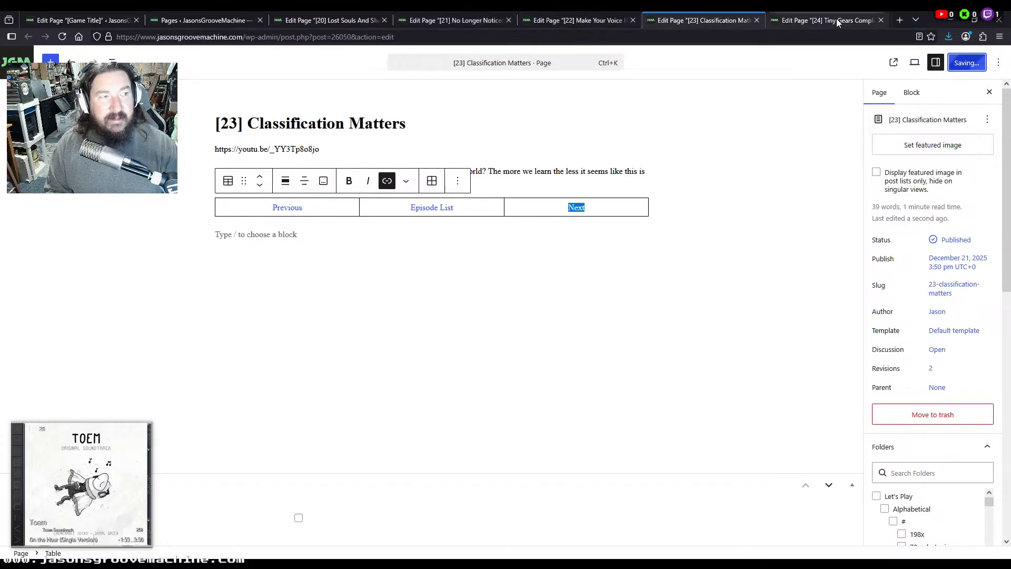
pyautogui.click(827, 20)
pyautogui.click(967, 62)
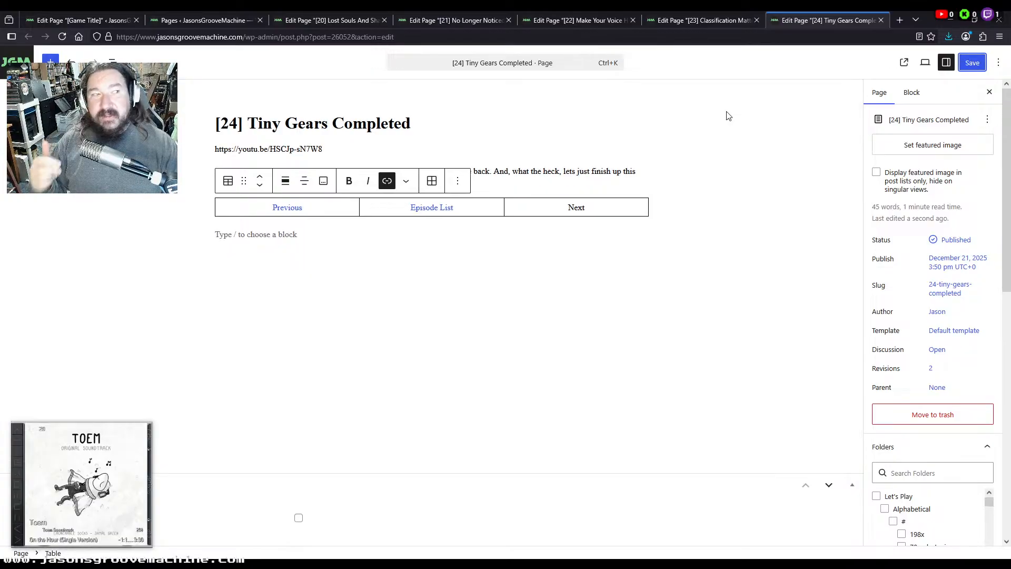
# Close the finished [20], [21], [22] and [23] episode pages, keeping [24] Tiny Gears Completed open
pyautogui.click(322, 21)
pyautogui.click(384, 20)
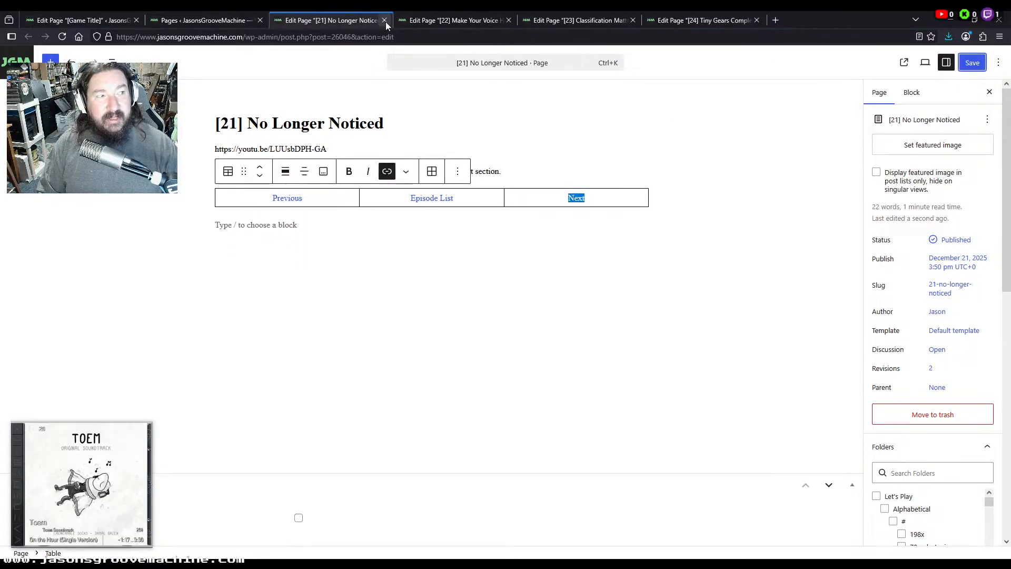
pyautogui.click(385, 21)
pyautogui.click(386, 21)
pyautogui.click(385, 21)
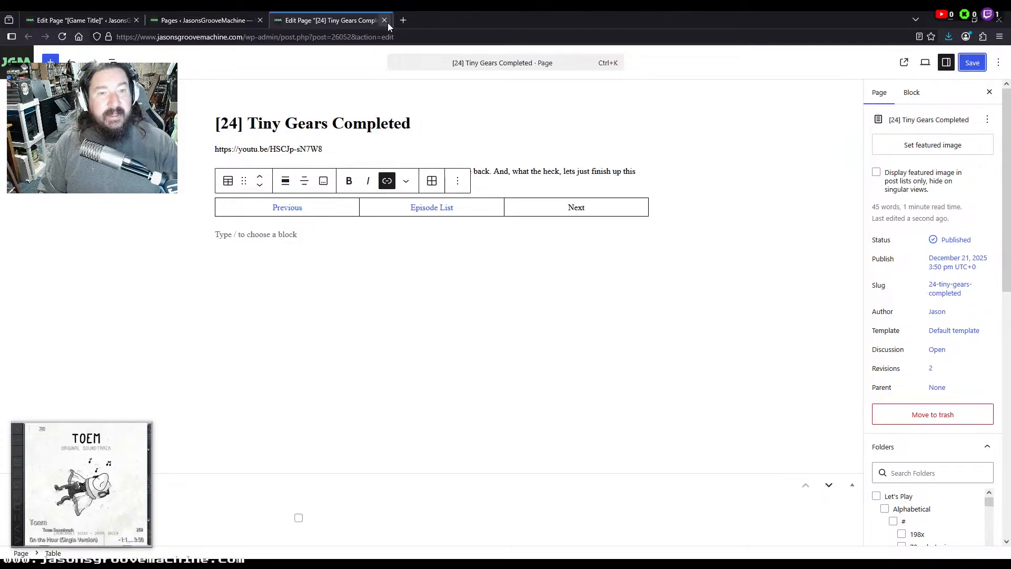
# Open the [25], [26], [27] and [28] pages for editing in separate tabs and place the [24] page's tab before them
pyautogui.click(84, 19)
pyautogui.click(191, 21)
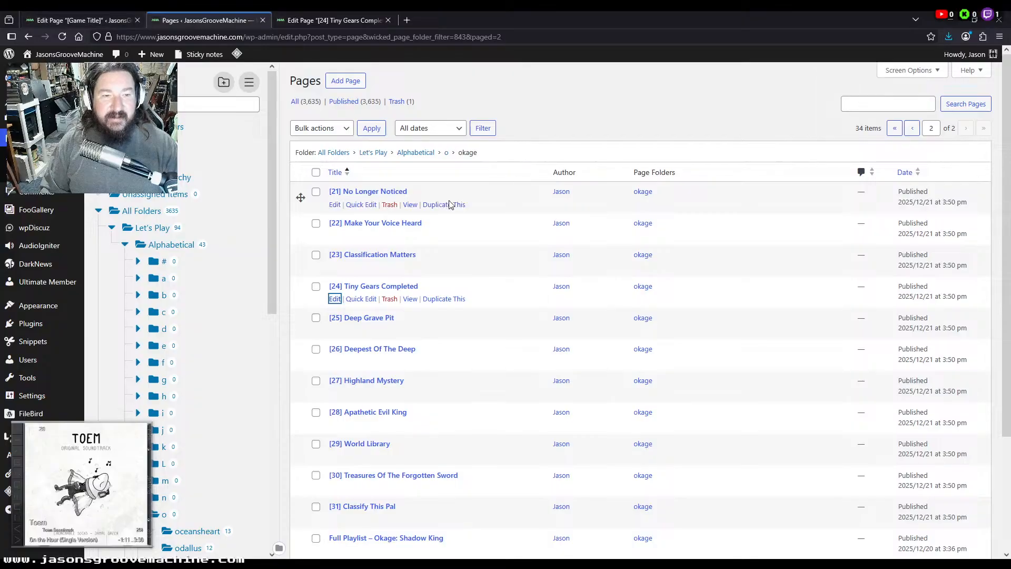
pyautogui.scroll(-3, 449, 205)
pyautogui.middleClick(334, 223)
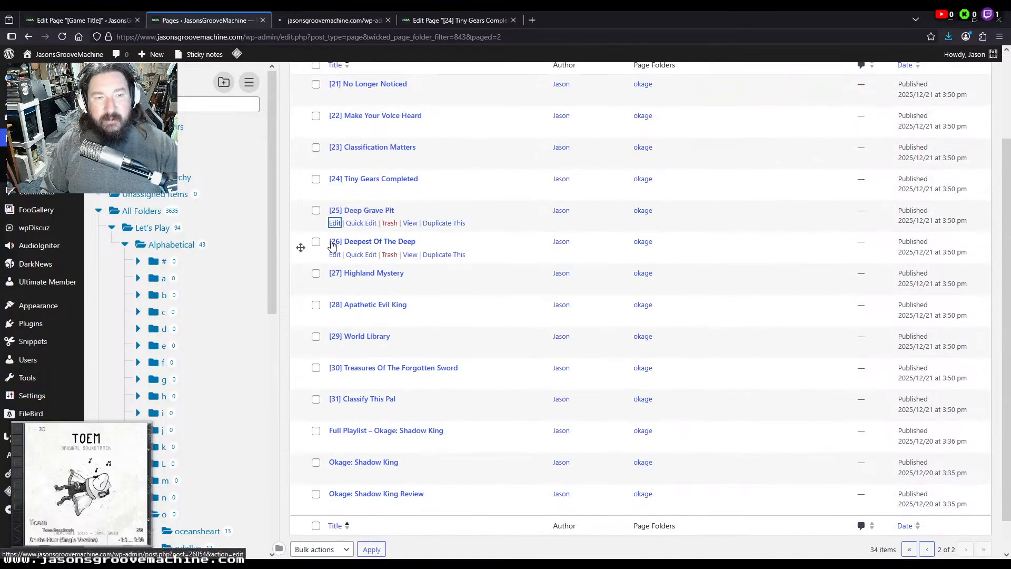
pyautogui.middleClick(335, 254)
pyautogui.middleClick(341, 287)
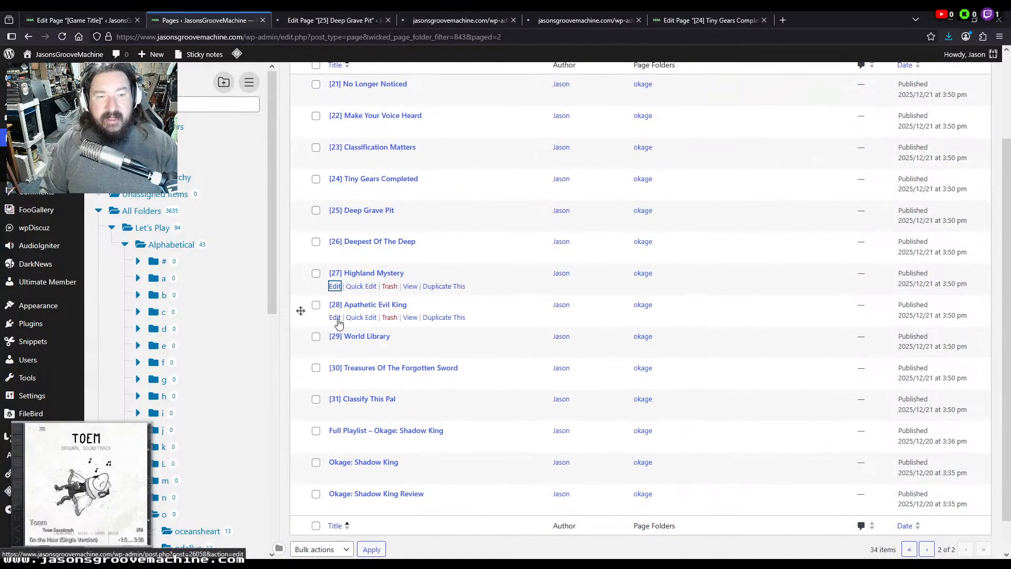
pyautogui.middleClick(335, 317)
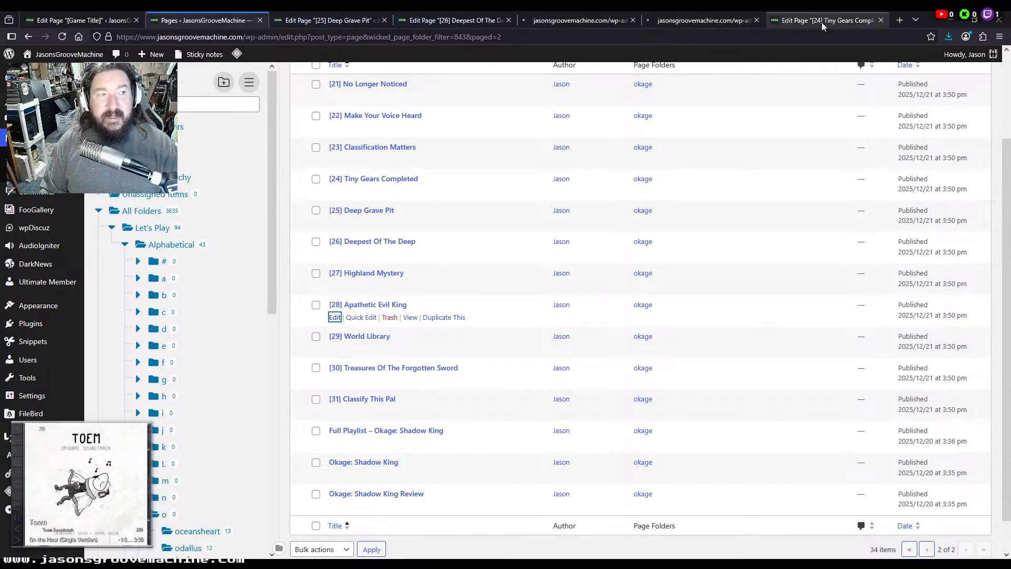
pyautogui.moveTo(823, 23); pyautogui.dragTo(315, 17)
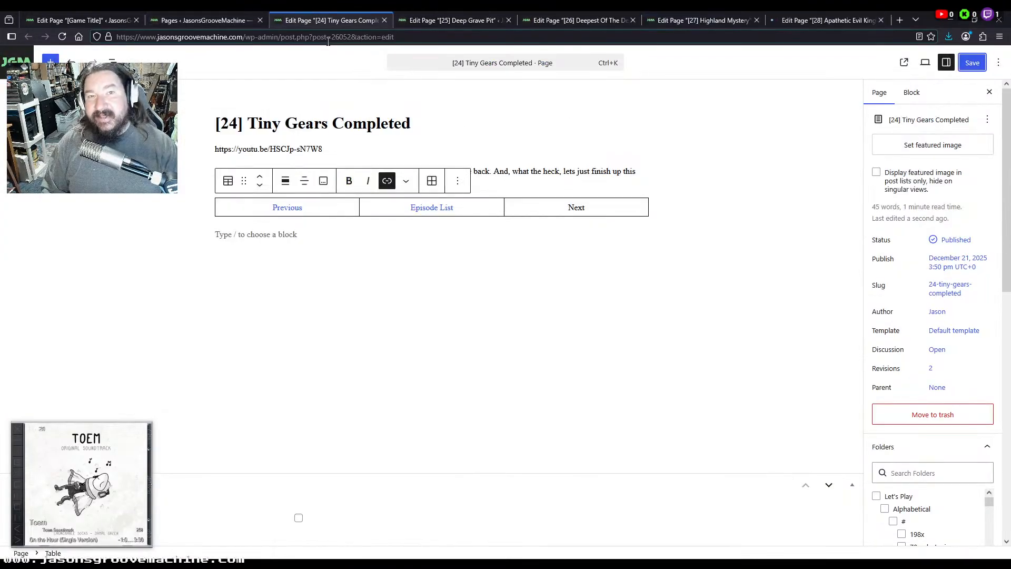
# Copy the [24] Tiny Gears Completed permalink and link the Previous cell on the [25] Deep Grave Pit page to it
pyautogui.click(952, 291)
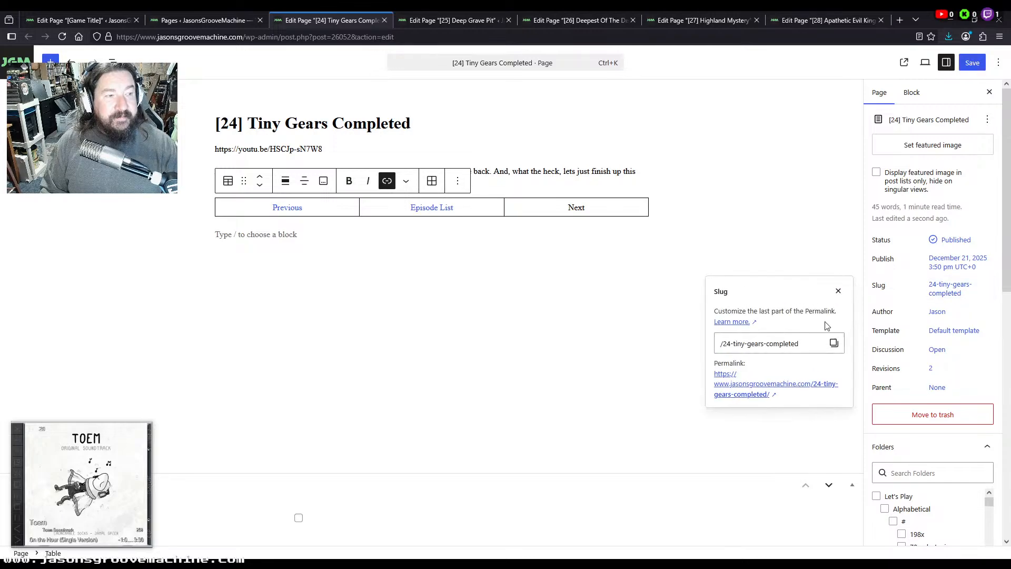
pyautogui.click(833, 343)
pyautogui.click(474, 20)
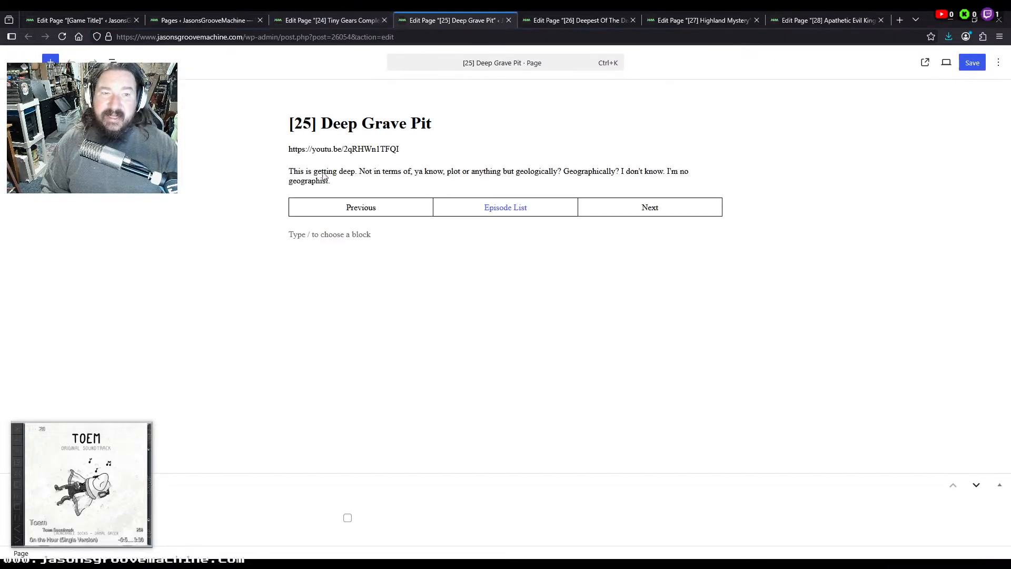
pyautogui.doubleClick(287, 207)
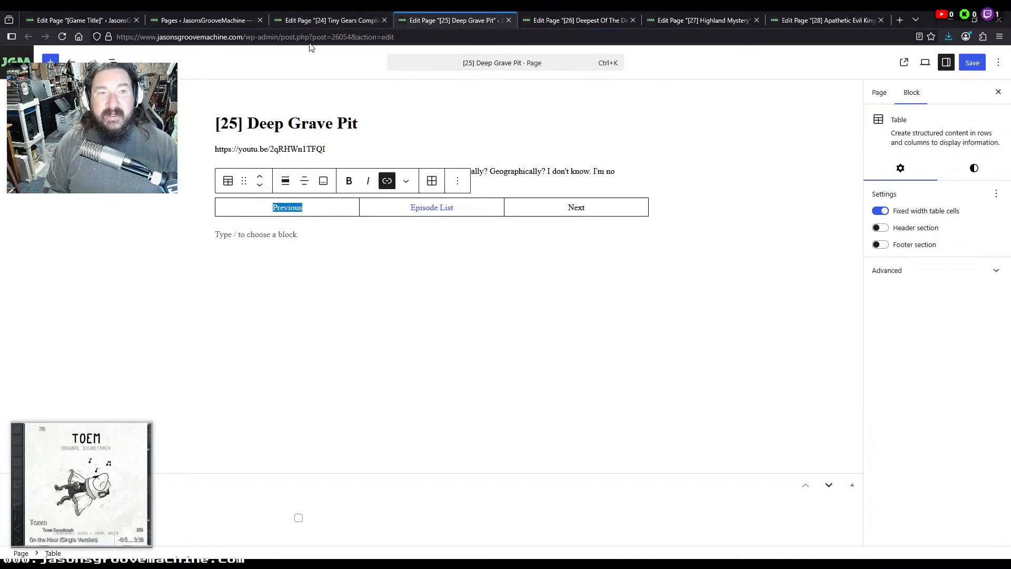
# Copy the [25] Deep Grave Pit permalink and link the Previous cell on the [26] Deepest Of The Deep page to it
pyautogui.click(878, 92)
pyautogui.click(955, 285)
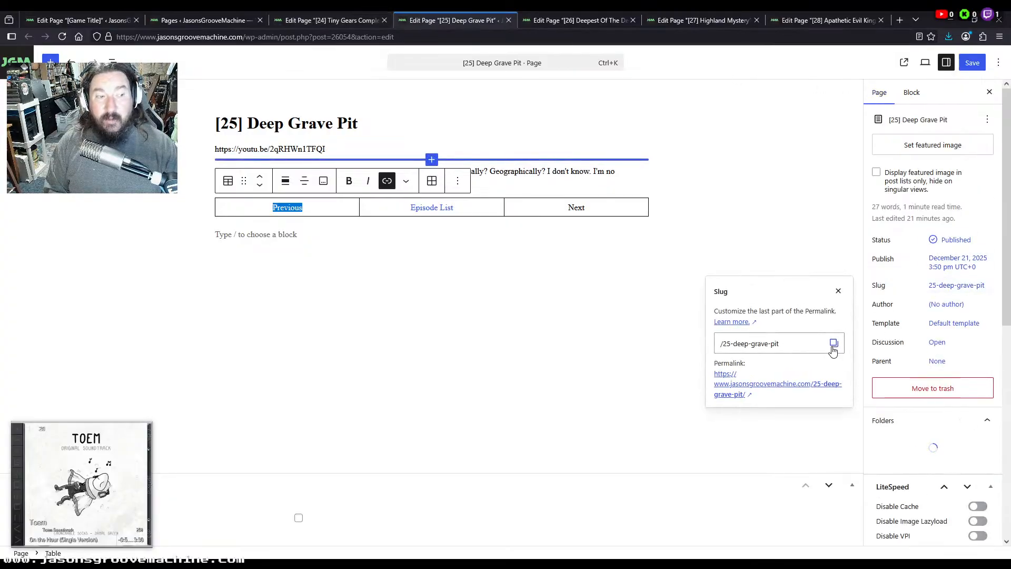
pyautogui.click(563, 21)
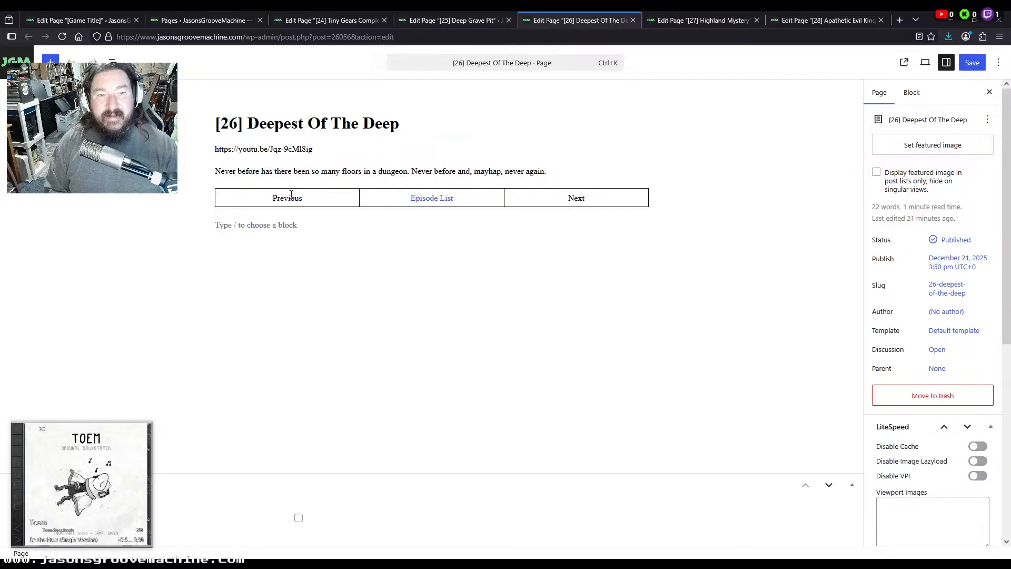
pyautogui.click(295, 195)
# Link the Next cell on the [24] Tiny Gears Completed page and the main page's Deep Grave Pit playlist entry to the [25] permalink
pyautogui.click(326, 20)
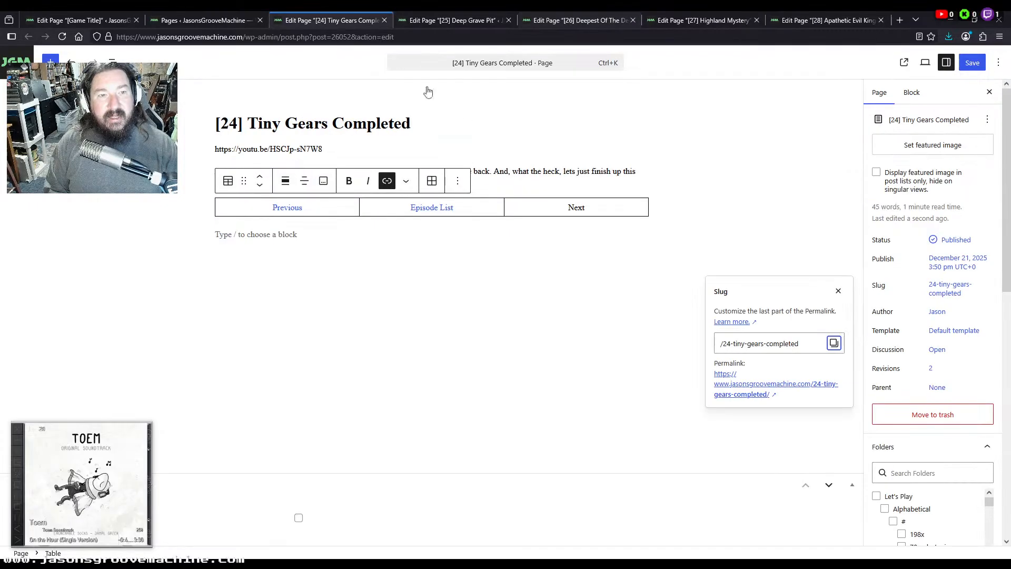
pyautogui.doubleClick(577, 208)
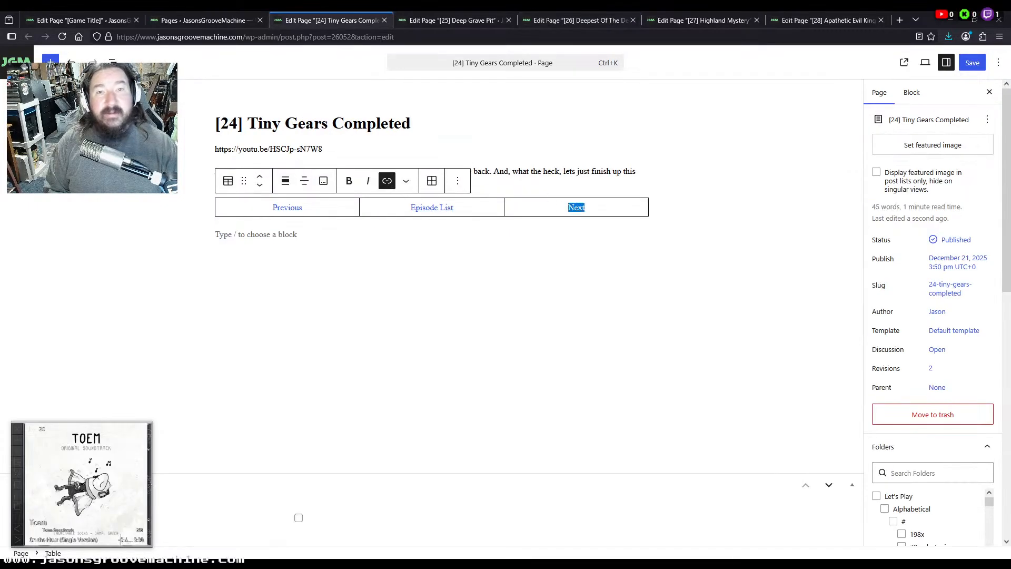
pyautogui.click(79, 20)
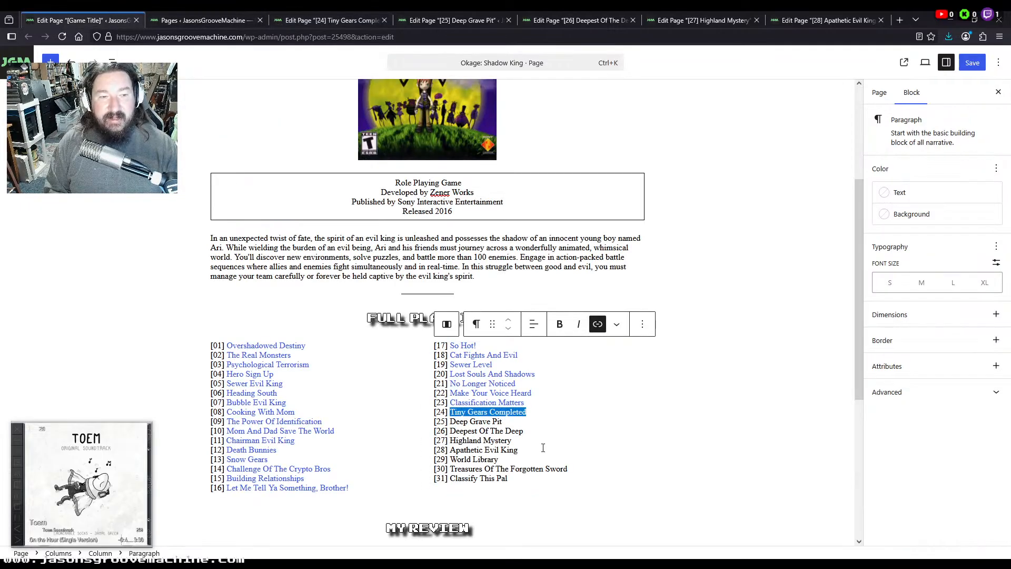
pyautogui.moveTo(503, 421); pyautogui.dragTo(454, 422)
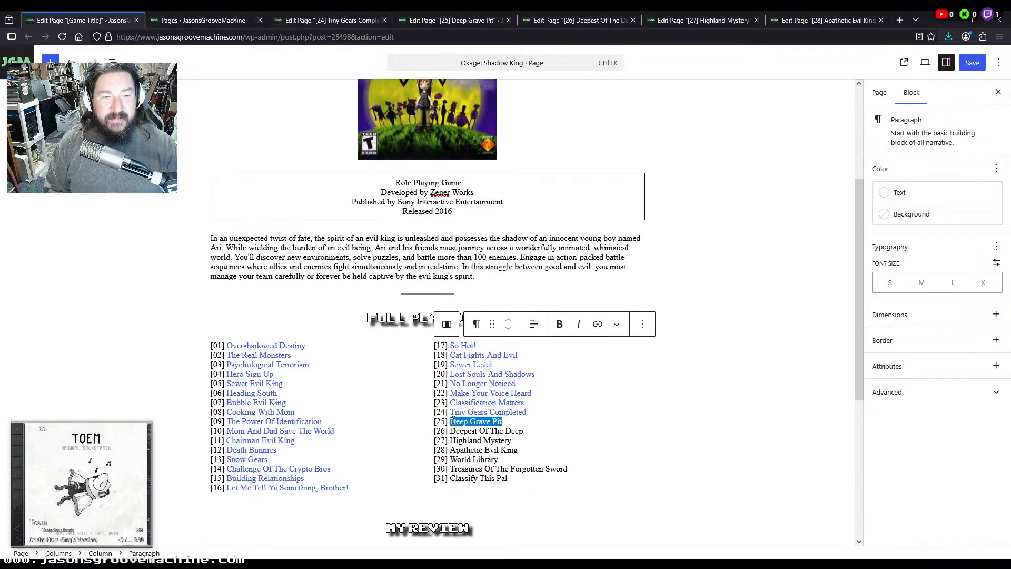
# Copy the [26] Deepest Of The Deep permalink and link the Previous cell on the [27] Highland Mystery page to it
pyautogui.click(335, 19)
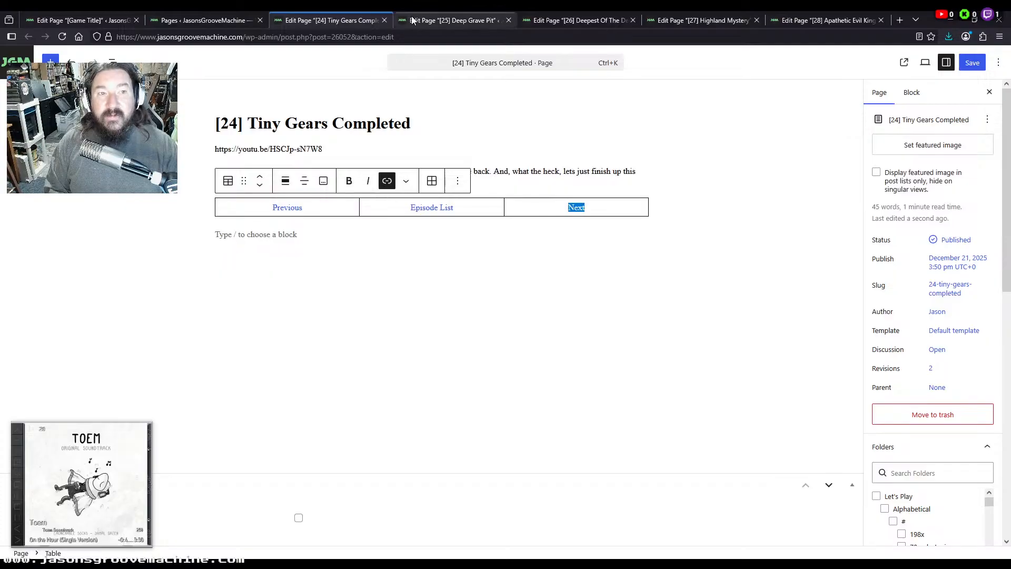
pyautogui.click(452, 20)
pyautogui.click(595, 19)
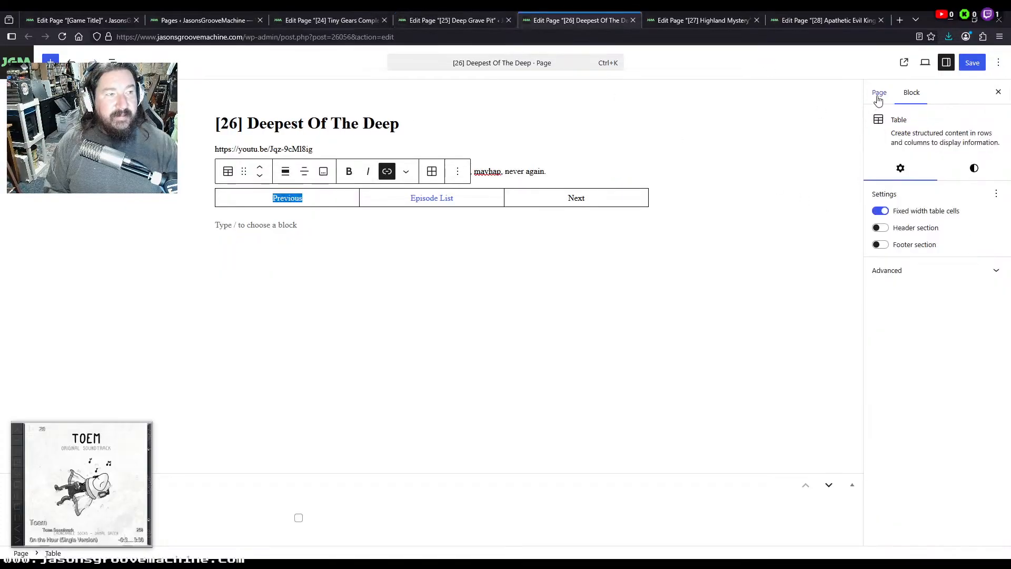
pyautogui.click(879, 96)
pyautogui.click(947, 288)
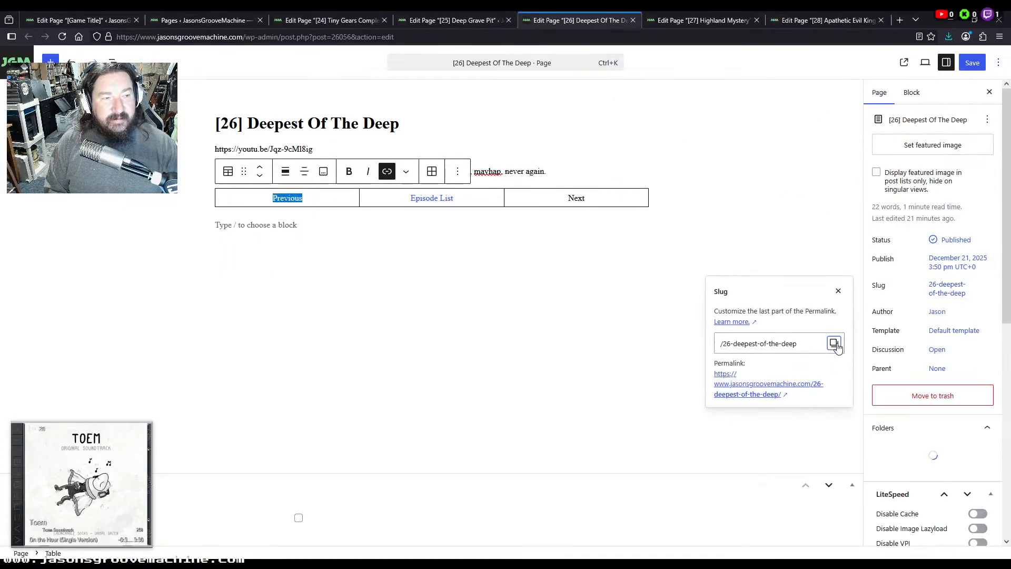
pyautogui.click(838, 347)
pyautogui.click(655, 19)
pyautogui.doubleClick(288, 199)
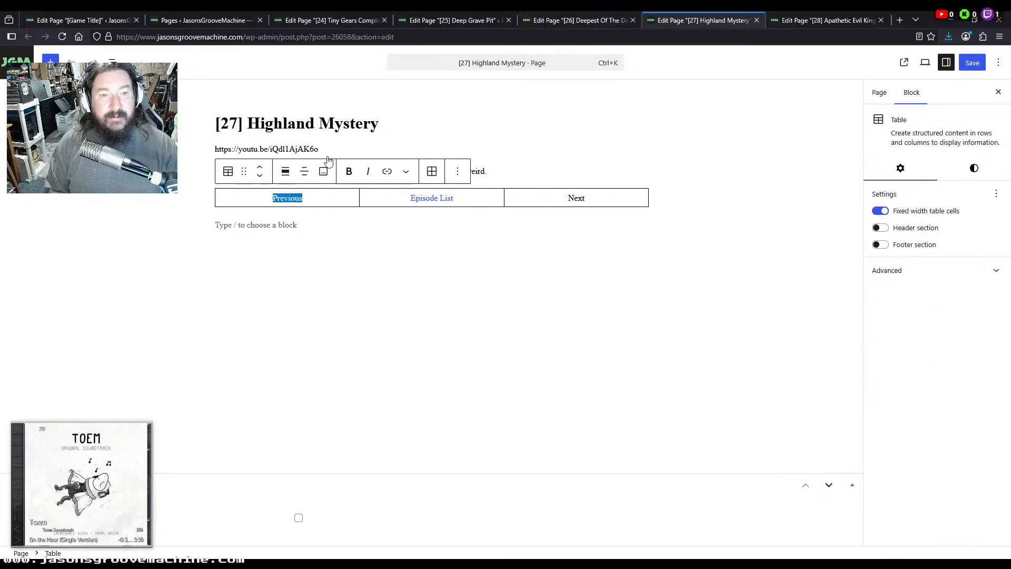
# Link the Next cell on the [25] Deep Grave Pit page and the main page's Deepest Of The Deep playlist entry to the [26] permalink
pyautogui.click(461, 21)
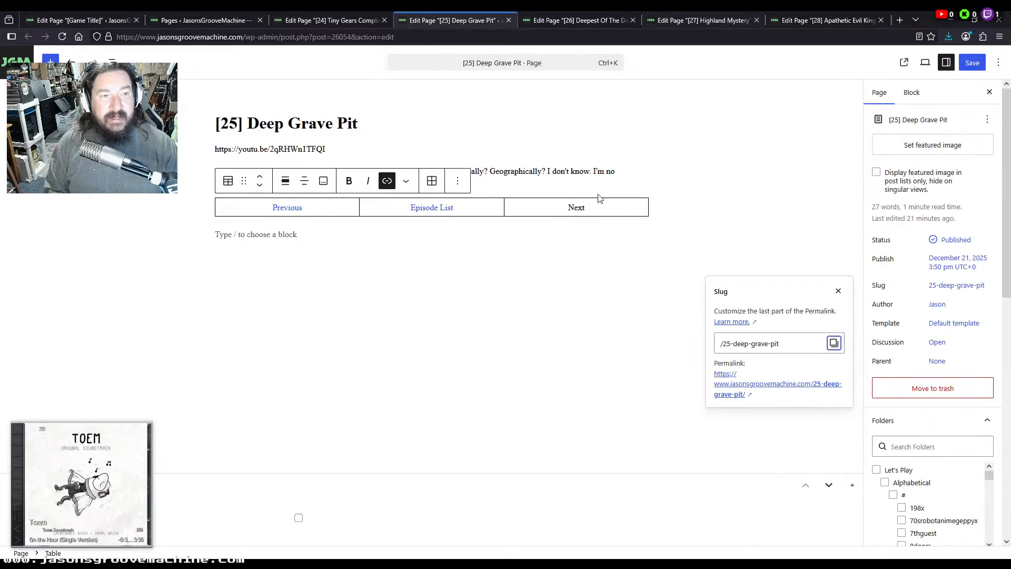
pyautogui.doubleClick(574, 207)
pyautogui.click(79, 20)
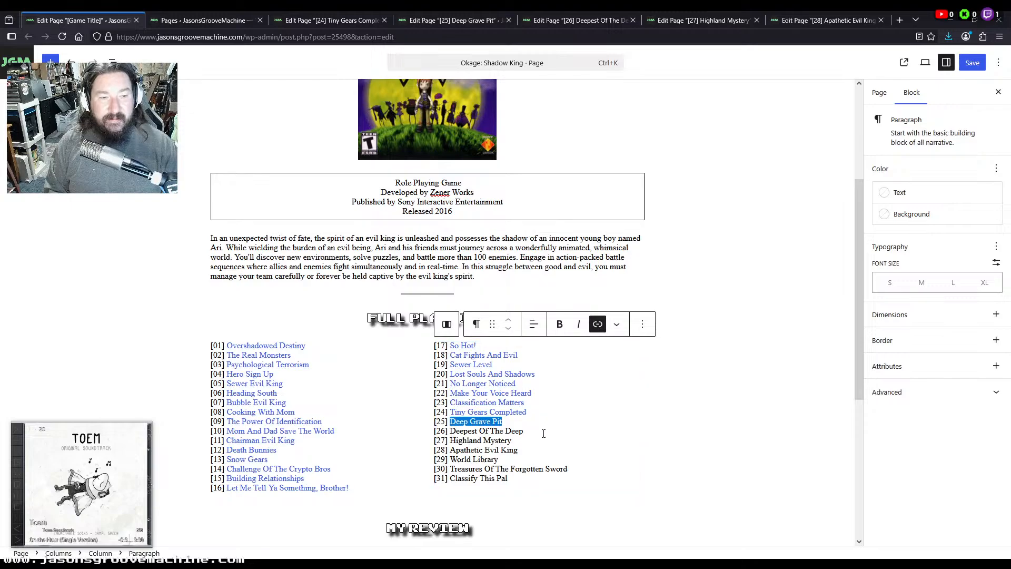
pyautogui.moveTo(544, 433); pyautogui.dragTo(489, 430)
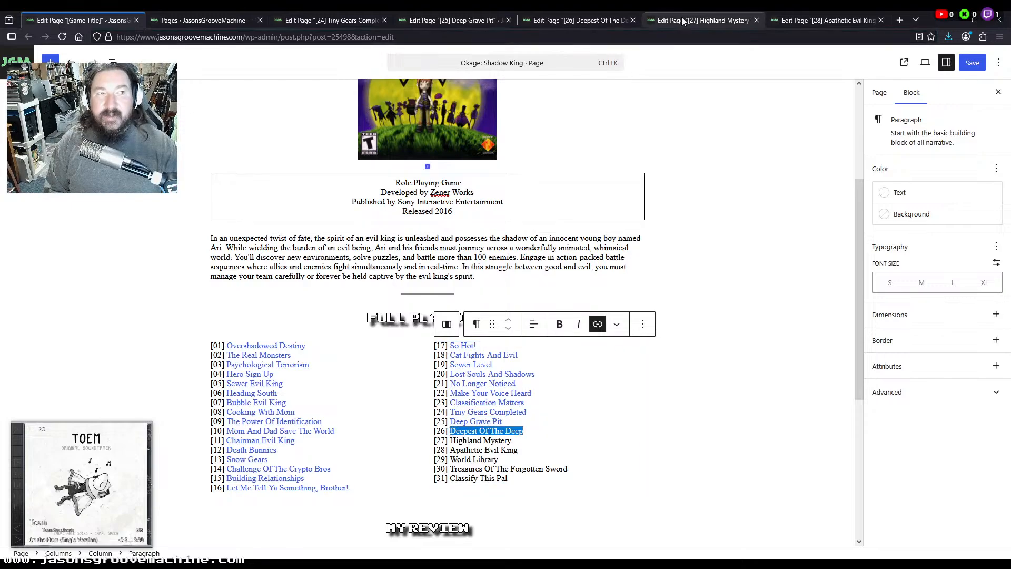
# Copy the [27] Highland Mystery permalink and link the Previous cell on the [28] Apathetic Evil King page to it
pyautogui.click(685, 21)
pyautogui.click(880, 92)
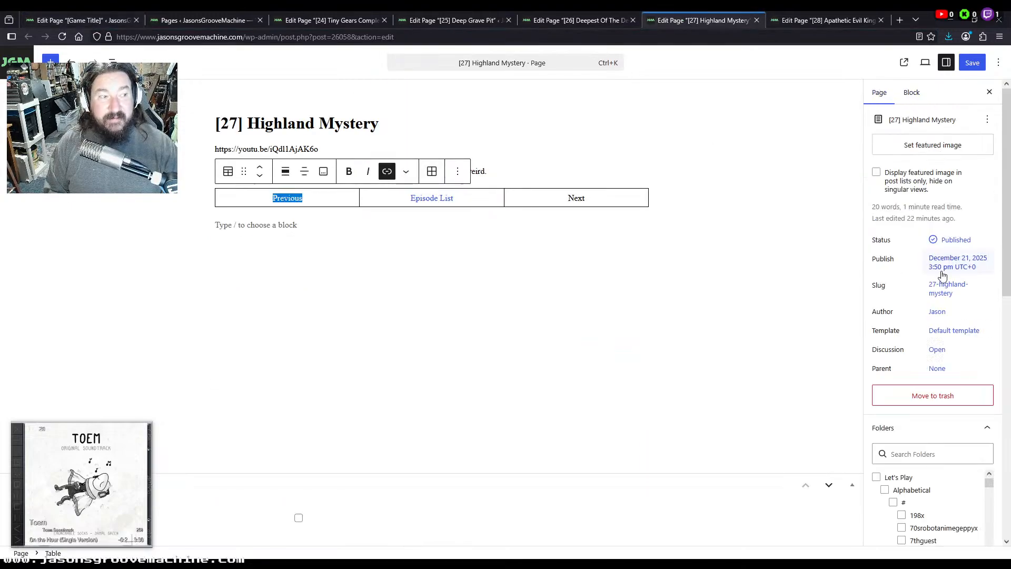
pyautogui.click(948, 288)
pyautogui.click(833, 343)
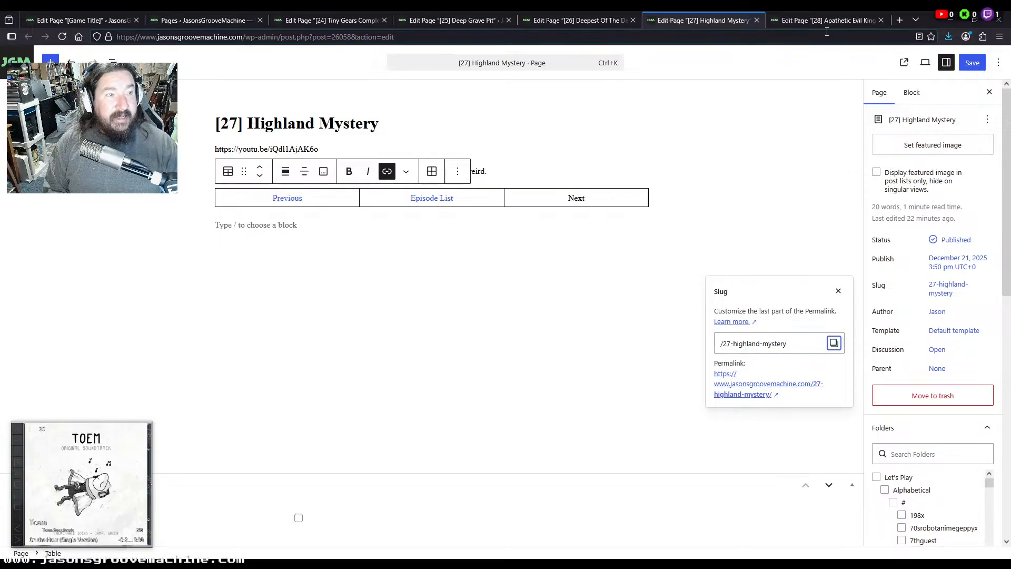
pyautogui.hotkey('ctrl', 'Tab')
pyautogui.doubleClick(291, 197)
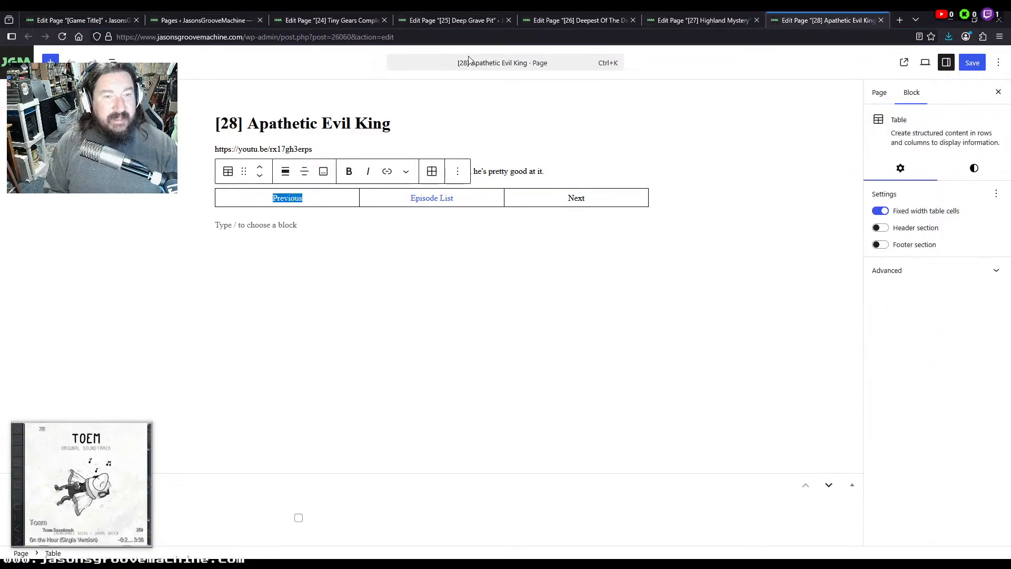
# Link the Next cell on the [26] Deepest Of The Deep page and the main page's Highland Mystery playlist entry to the [27] permalink
pyautogui.click(584, 20)
pyautogui.doubleClick(579, 199)
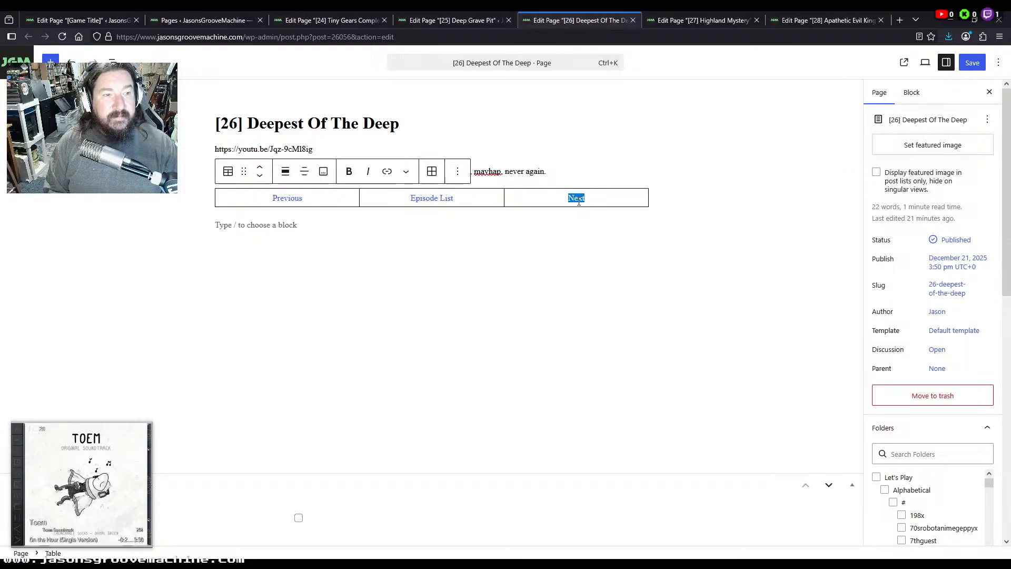
pyautogui.click(79, 20)
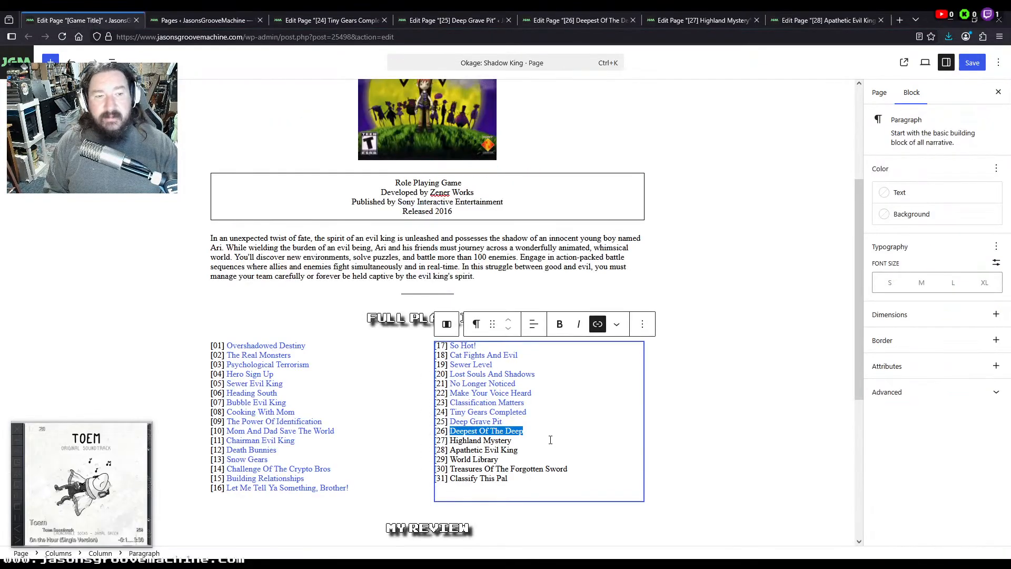
pyautogui.click(506, 443)
pyautogui.moveTo(506, 442); pyautogui.dragTo(452, 440)
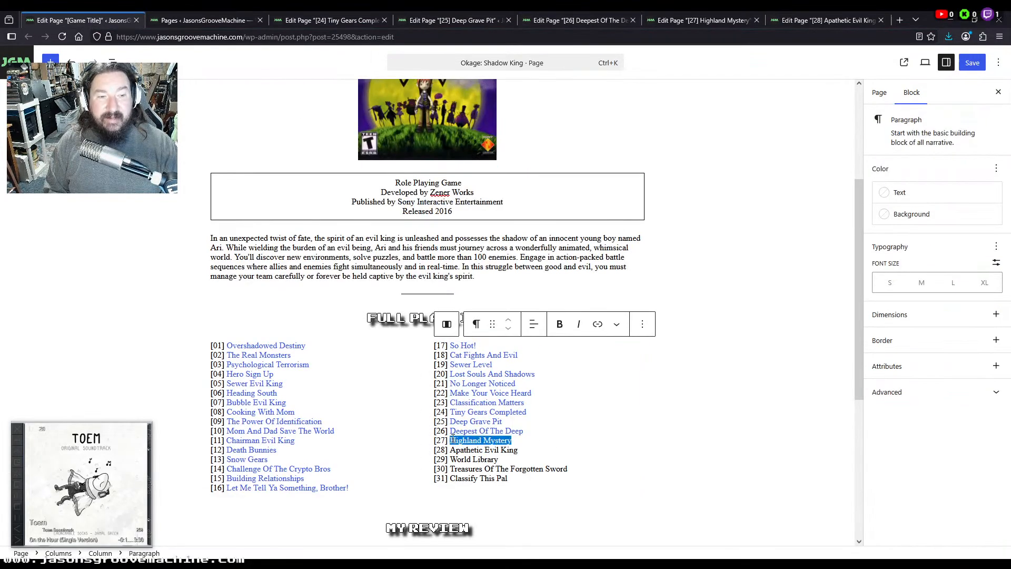
# Copy the [28] Apathetic Evil King permalink and link the [27] page's Next cell and the main page's Apathetic Evil King playlist entry to it
pyautogui.click(684, 20)
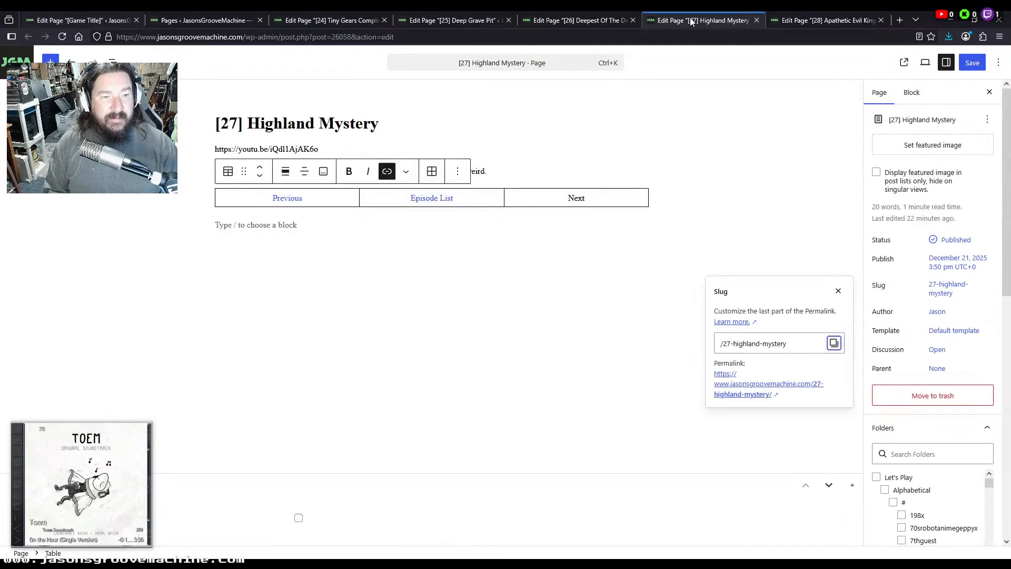
pyautogui.click(813, 20)
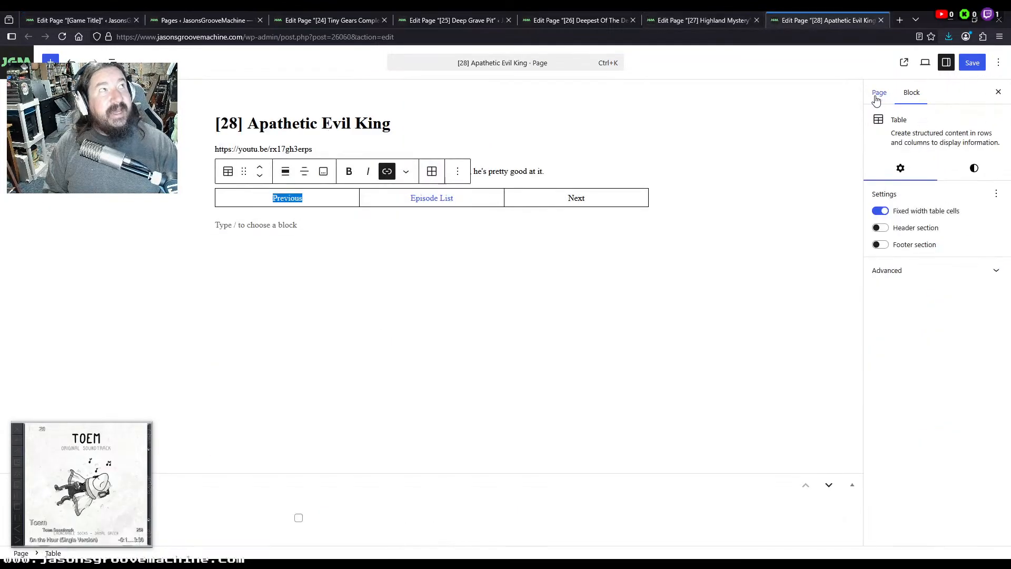
pyautogui.click(877, 100)
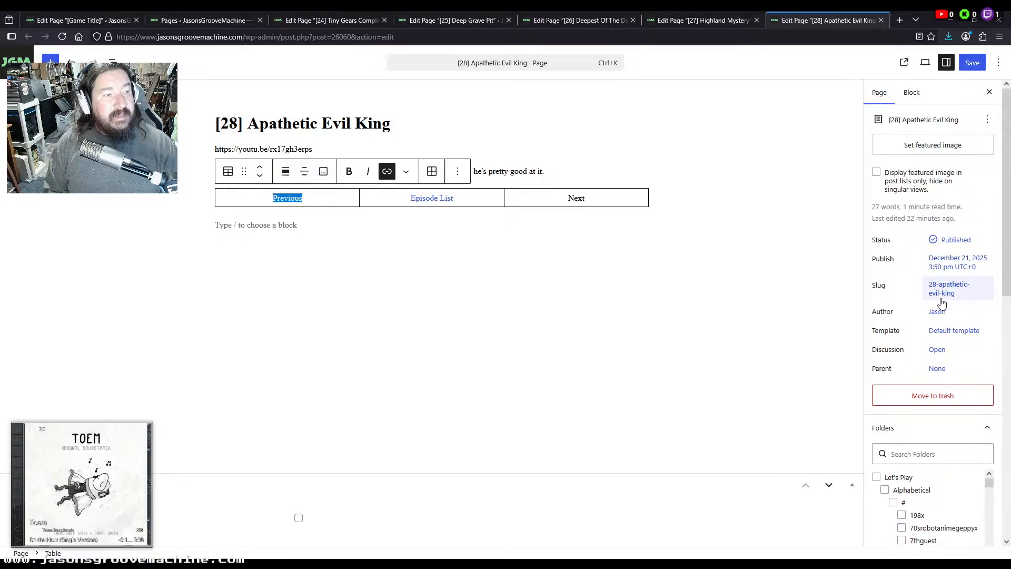
pyautogui.click(942, 289)
pyautogui.click(833, 343)
pyautogui.click(700, 20)
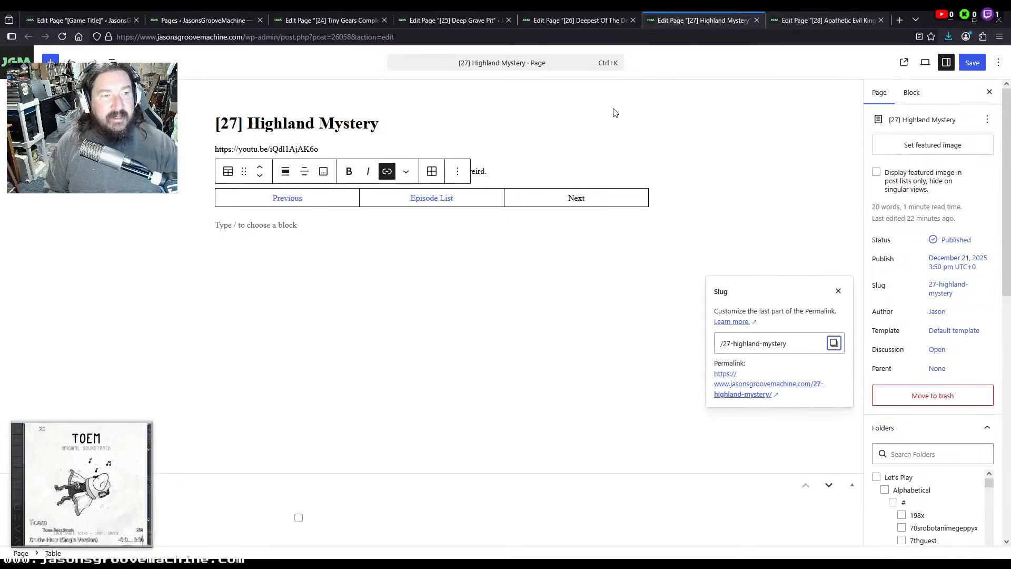
pyautogui.doubleClick(572, 199)
pyautogui.click(45, 20)
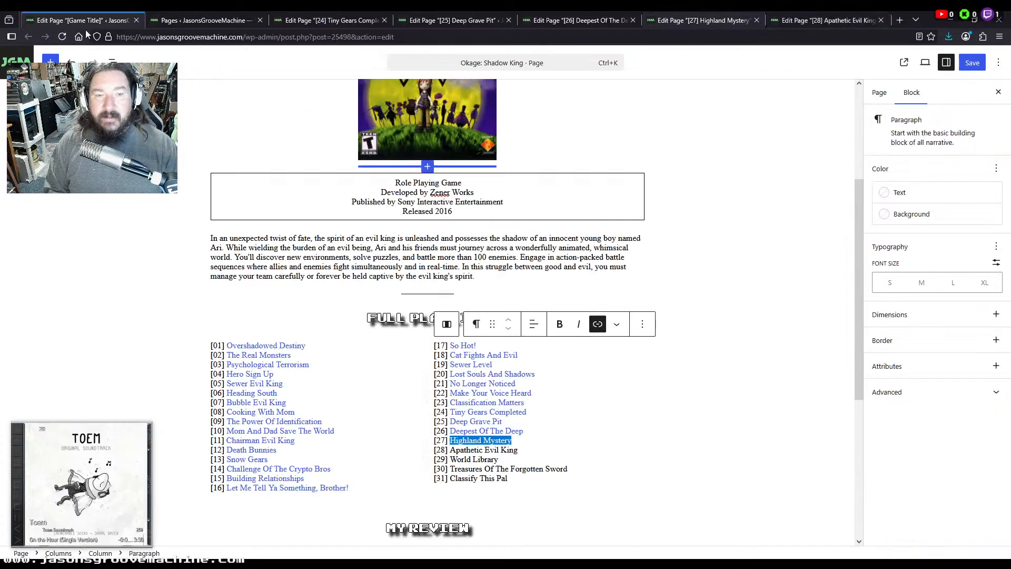
pyautogui.moveTo(529, 451); pyautogui.dragTo(458, 454)
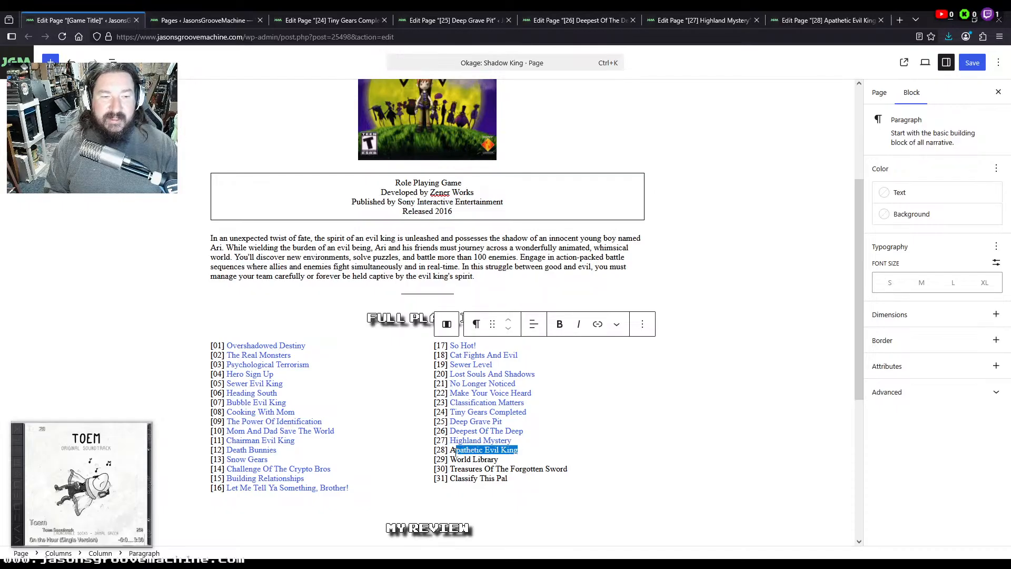
# Go through the [24] to [28] episode pages and save each one
pyautogui.click(334, 21)
pyautogui.click(443, 20)
pyautogui.click(567, 21)
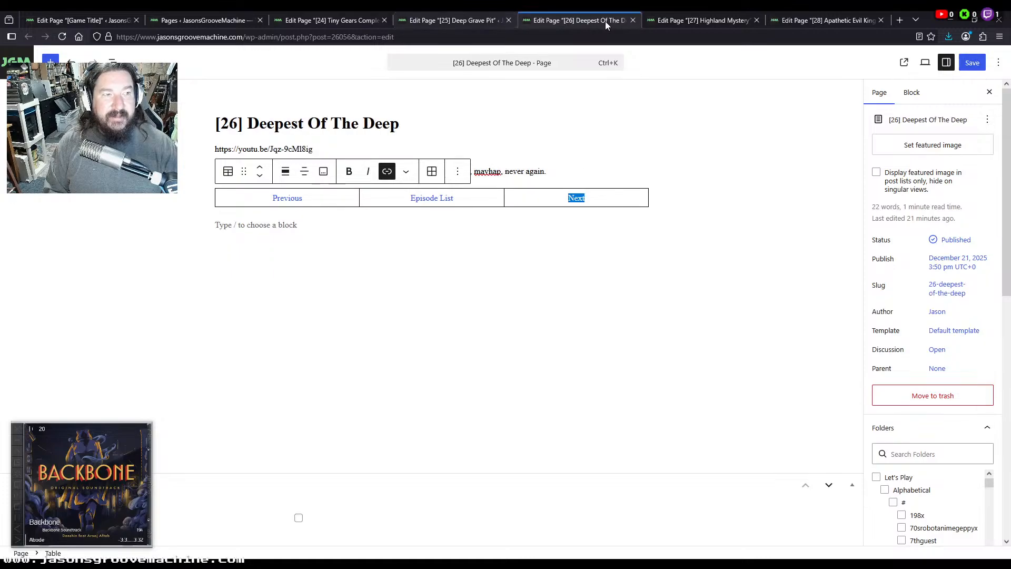
pyautogui.click(701, 19)
pyautogui.click(835, 20)
pyautogui.hotkey('ctrl', 's')
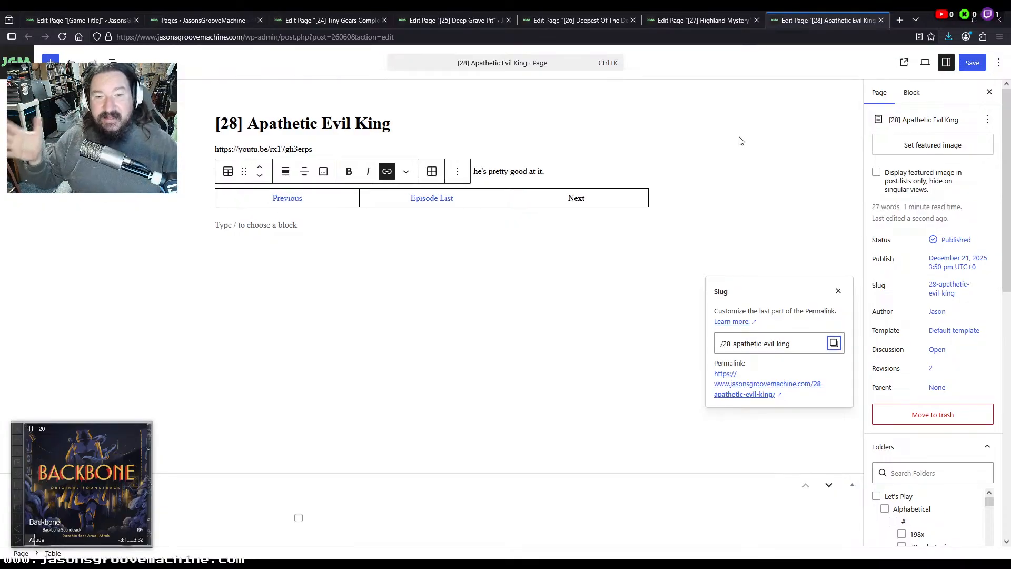
# Close the finished [24], [25], [26] and [27] episode pages, keeping [28] Apathetic Evil King open
pyautogui.click(347, 21)
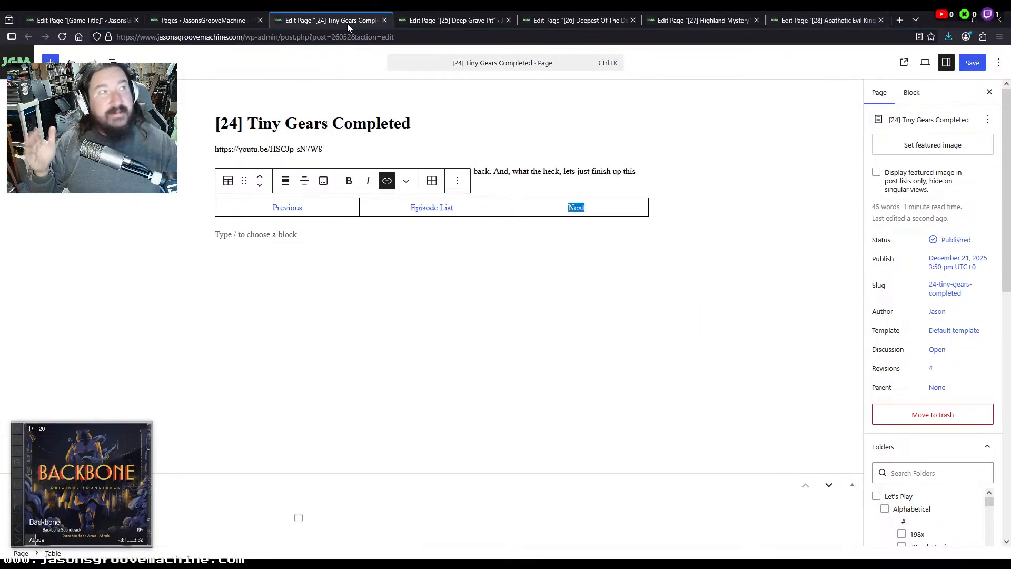
pyautogui.click(384, 20)
pyautogui.click(384, 20)
pyautogui.click(384, 20)
pyautogui.click(384, 20)
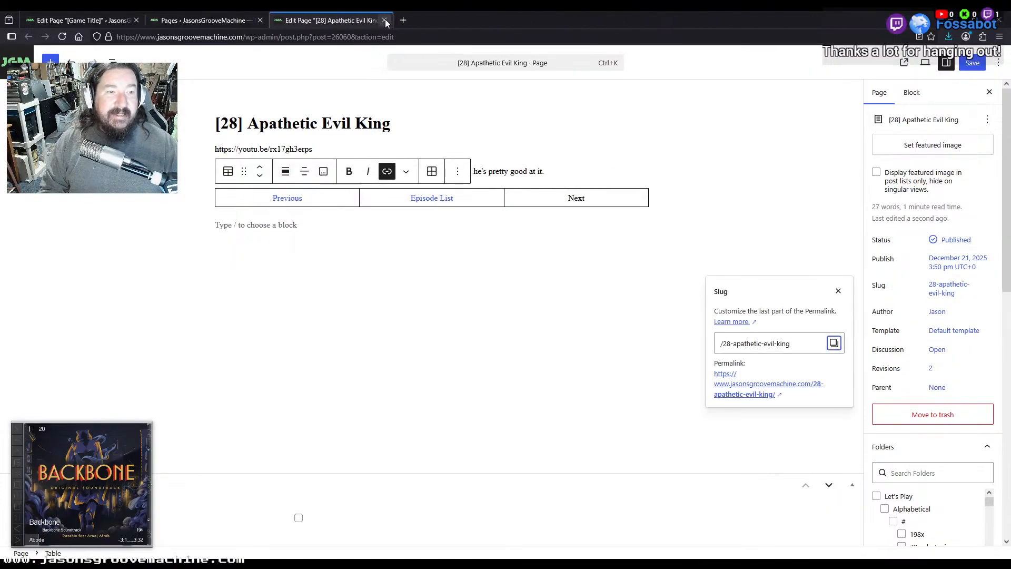
# Open the [29], [30] and [31] pages for editing in separate tabs and place the [28] page's tab before them
pyautogui.click(209, 21)
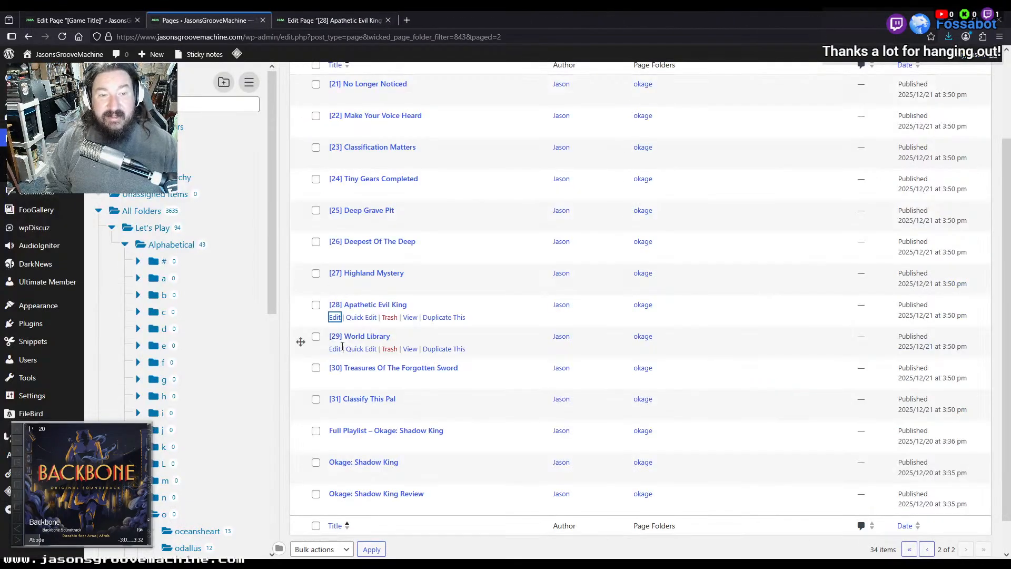
pyautogui.middleClick(336, 349)
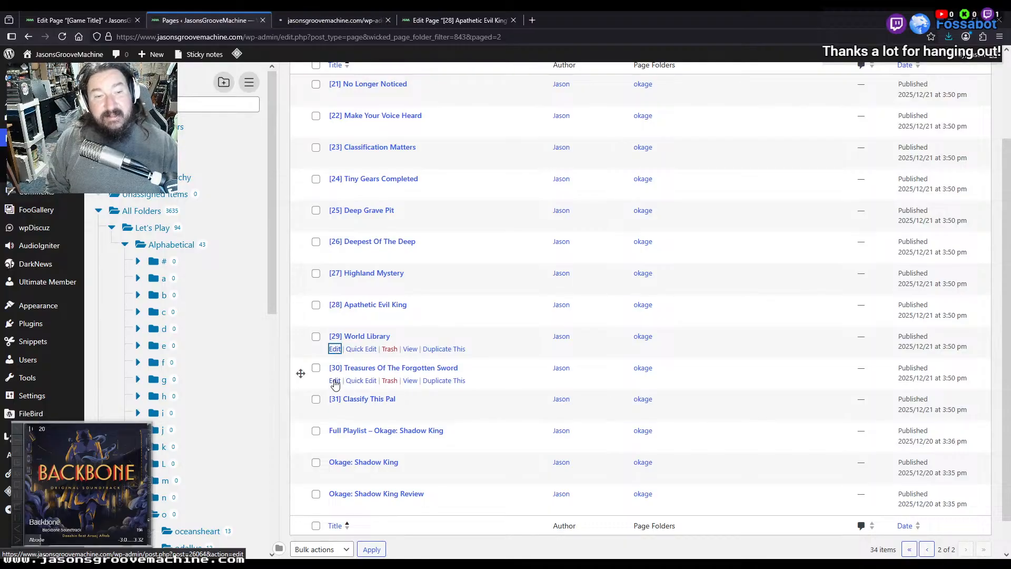
pyautogui.middleClick(335, 381)
pyautogui.middleClick(336, 413)
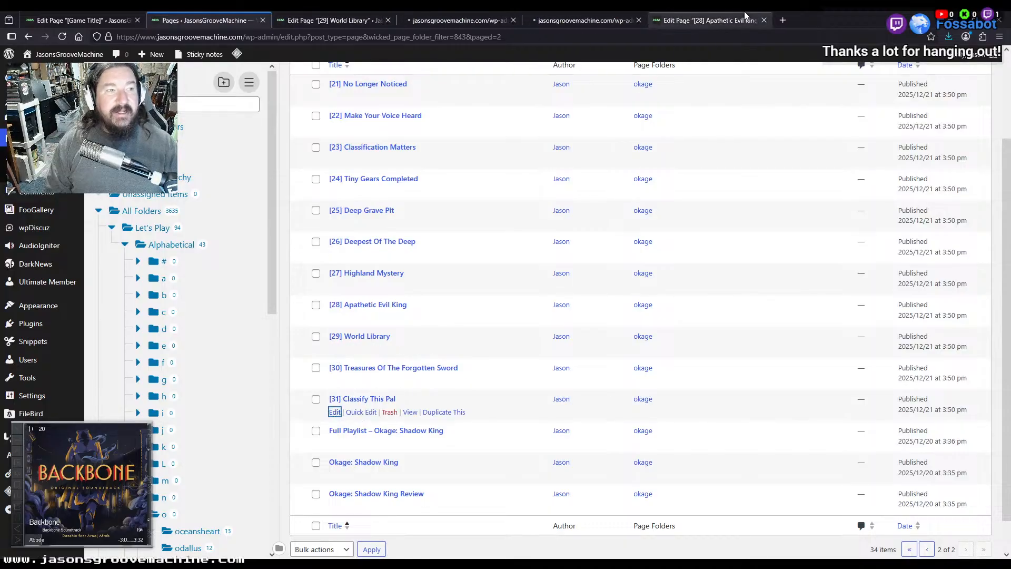
pyautogui.moveTo(579, 20); pyautogui.dragTo(345, 15)
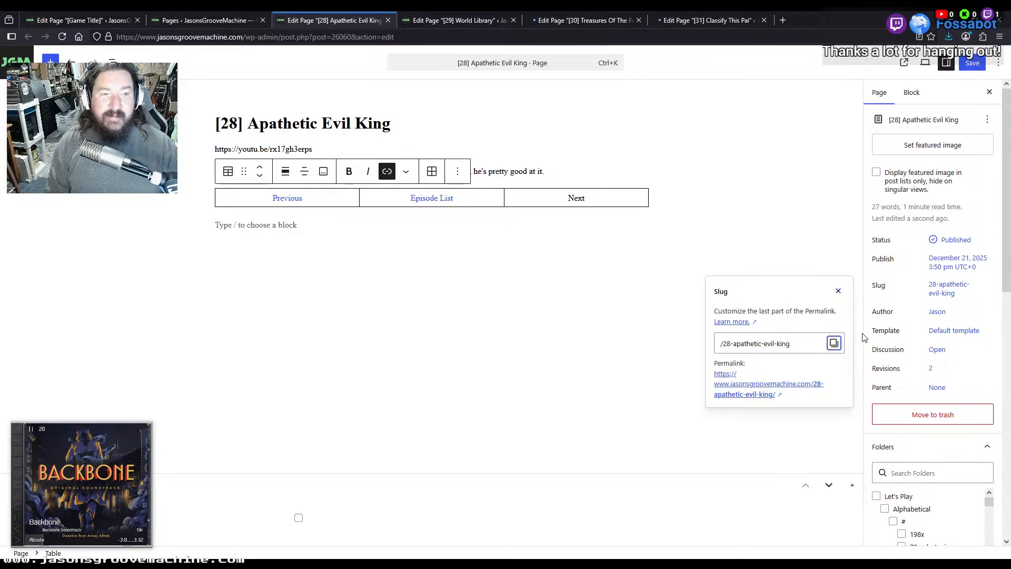
# Link the Previous cell on the [29] World Library page to the [28] Apathetic Evil King permalink
pyautogui.hotkey('ctrl', 'Tab')
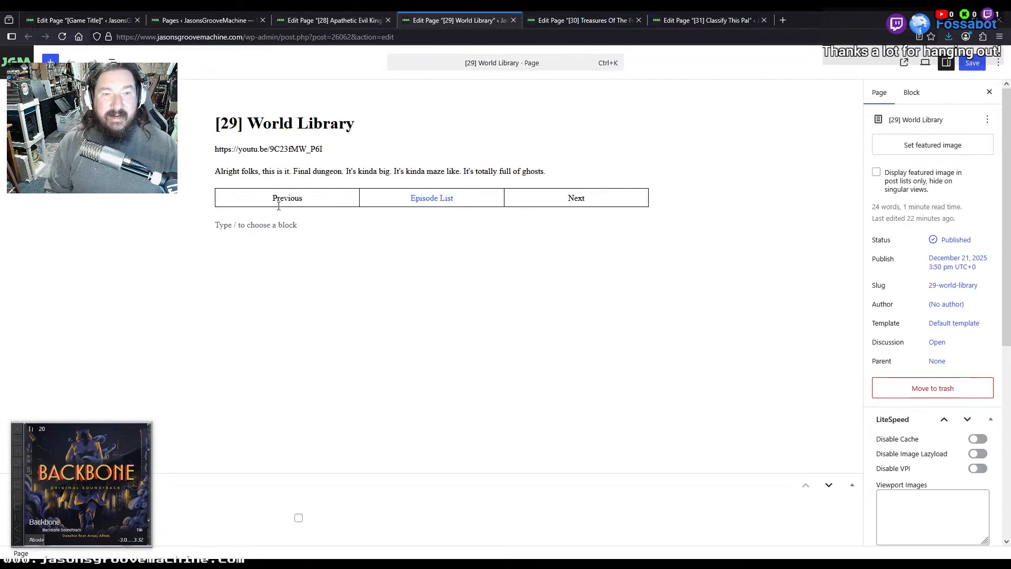
pyautogui.doubleClick(294, 196)
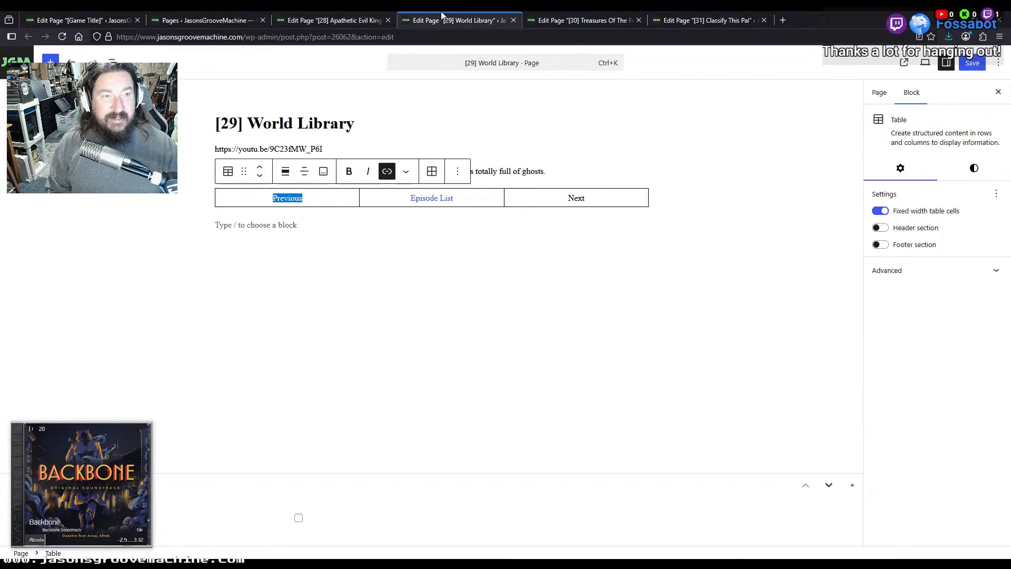
# Link the Previous cell on the [30] Treasures Of The Forgotten Sword page to the [29] World Library permalink
pyautogui.click(878, 95)
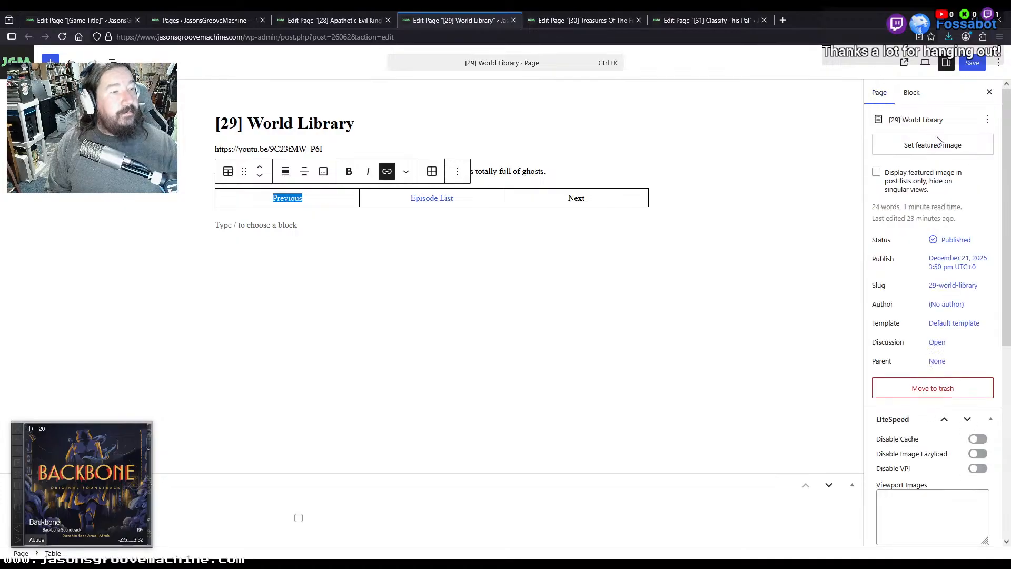
pyautogui.click(956, 286)
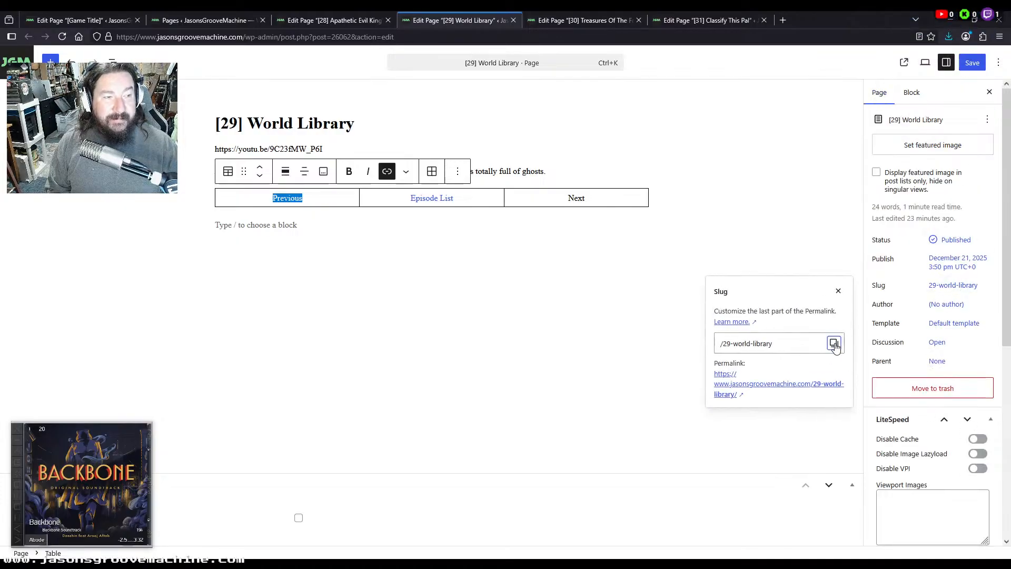
pyautogui.click(834, 343)
pyautogui.click(579, 20)
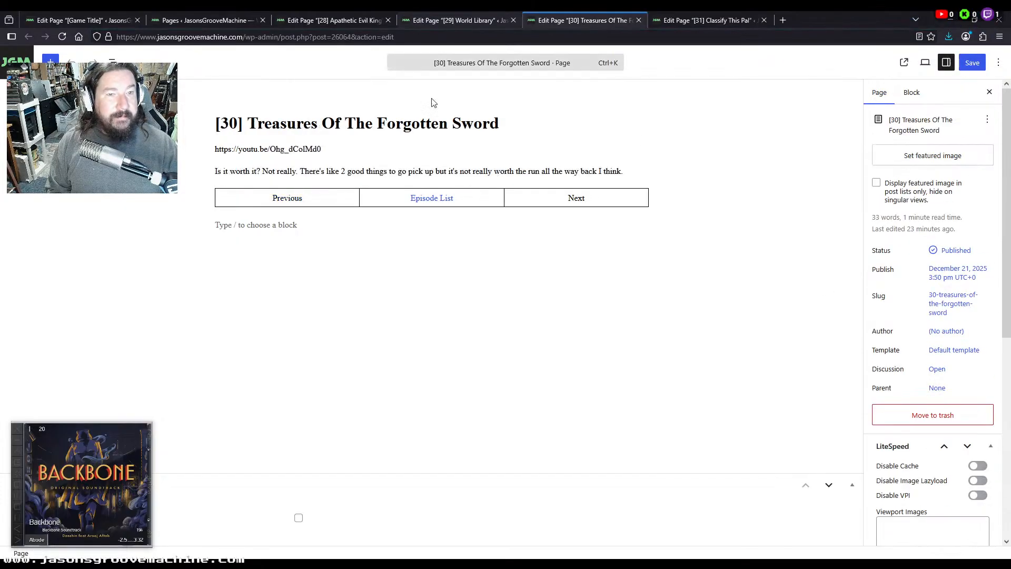
pyautogui.doubleClick(291, 199)
# Link the Next cell on the [28] Apathetic Evil King page and the main playlist's World Library entry to the [29] permalink
pyautogui.click(351, 21)
pyautogui.click(577, 199)
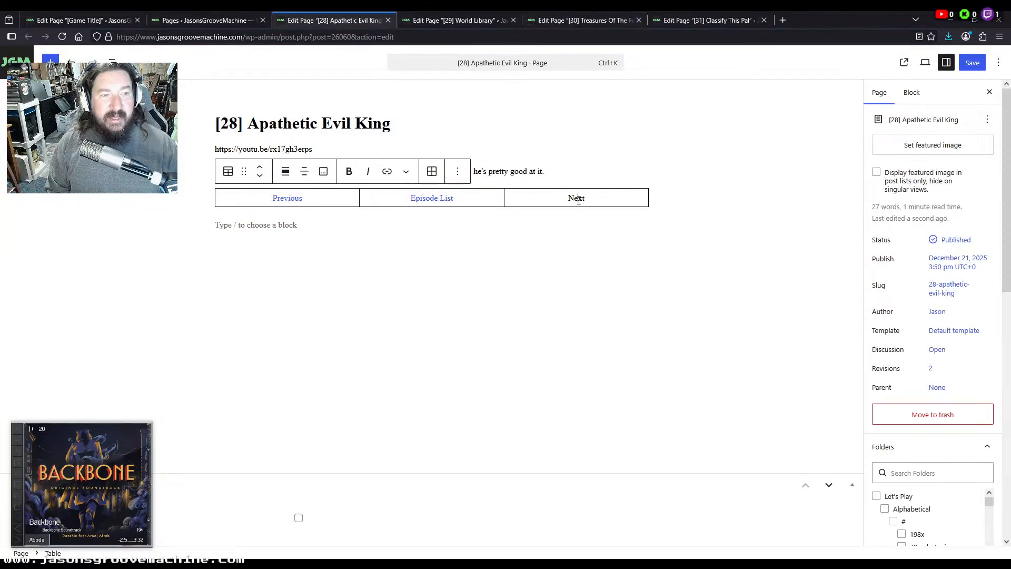
pyautogui.doubleClick(577, 199)
pyautogui.click(79, 20)
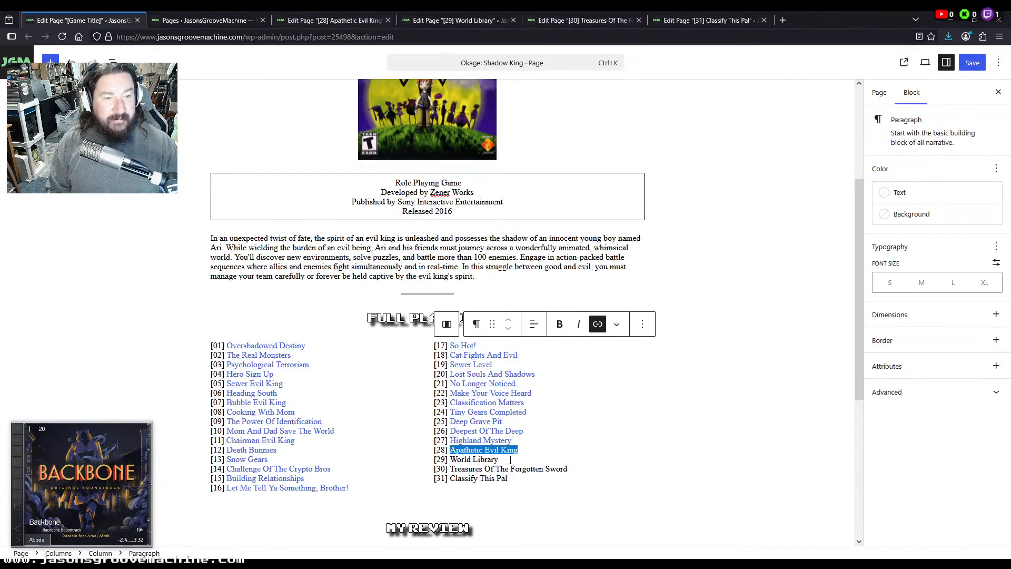
pyautogui.moveTo(510, 460); pyautogui.dragTo(465, 460)
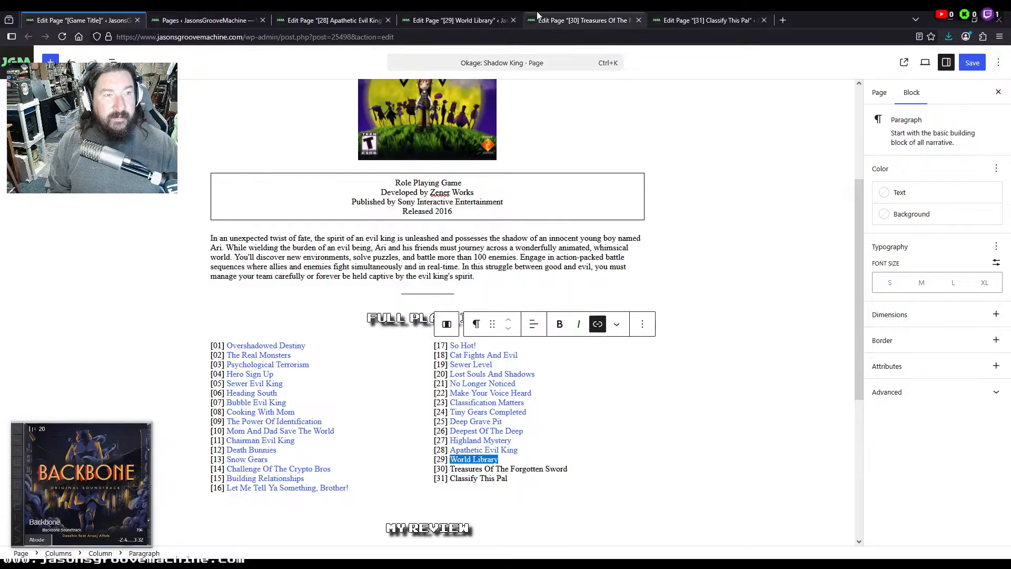
# Link the Previous cell on the [31] Classify This Pal page to the [30] Treasures Of The Forgotten Sword permalink
pyautogui.click(558, 20)
pyautogui.click(880, 92)
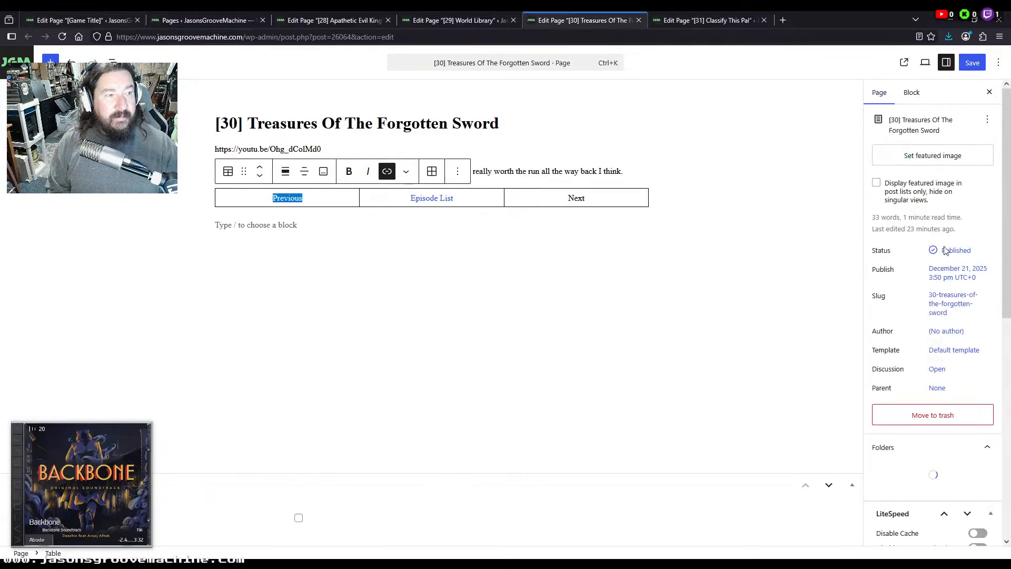
pyautogui.click(952, 304)
pyautogui.click(832, 354)
pyautogui.click(713, 21)
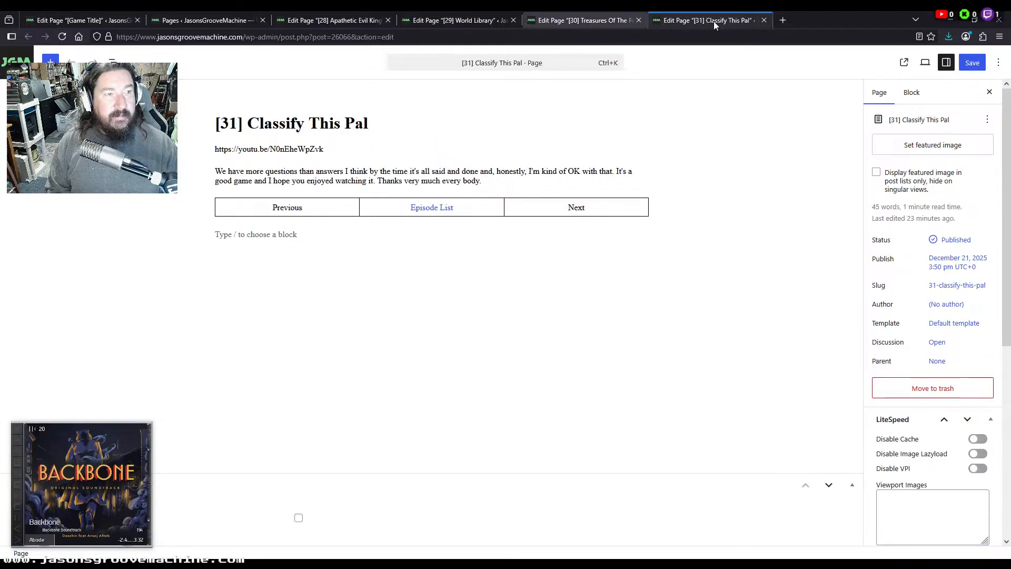
pyautogui.doubleClick(292, 207)
pyautogui.hotkey('ctrl', 'v')
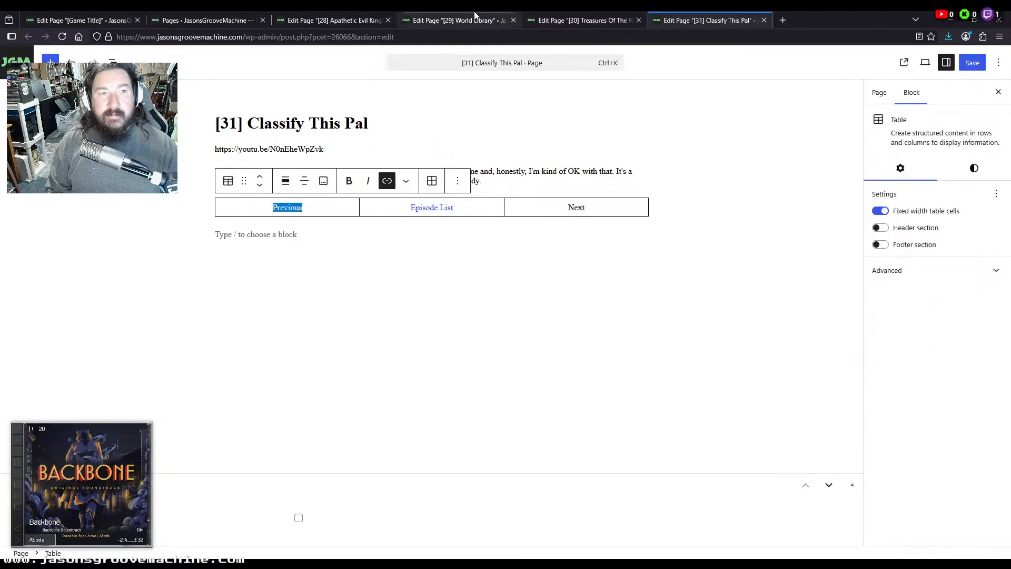
# Link the [29] World Library page's Next cell and the main playlist's Treasures Of The Forgotten Sword entry to the [30] permalink
pyautogui.click(464, 20)
pyautogui.doubleClick(576, 198)
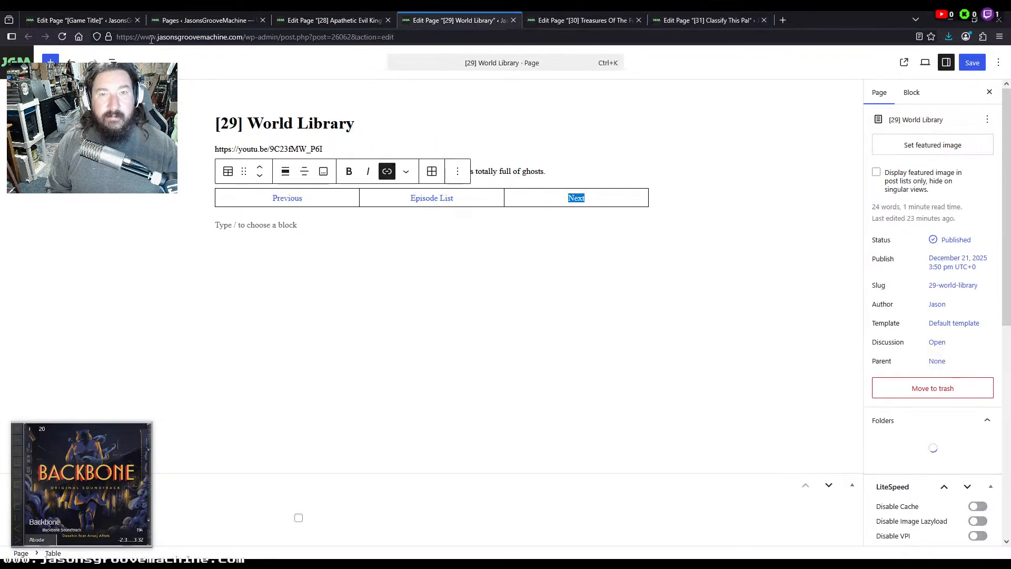
pyautogui.hotkey('ctrl', '1')
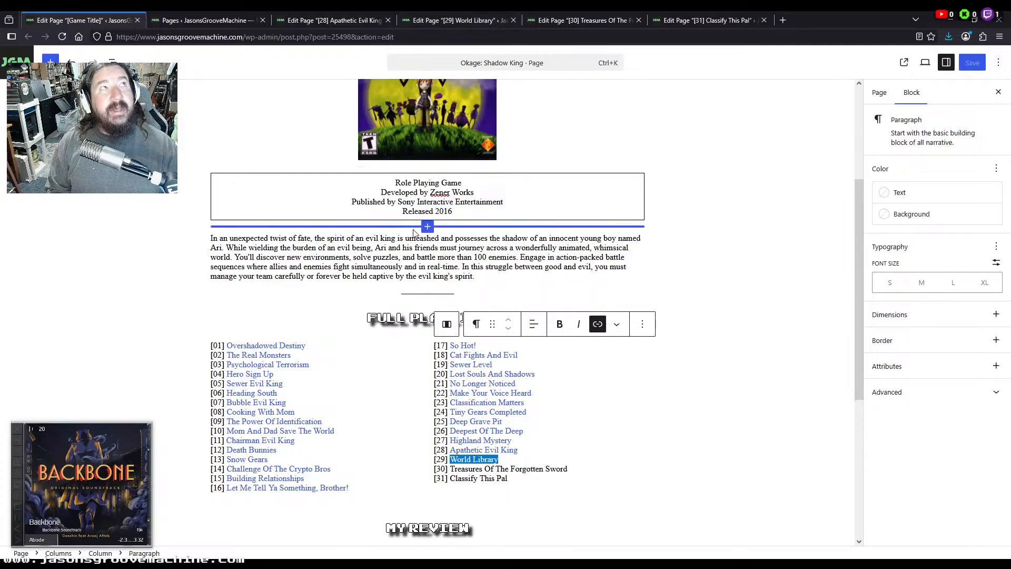
pyautogui.moveTo(584, 474); pyautogui.dragTo(465, 470)
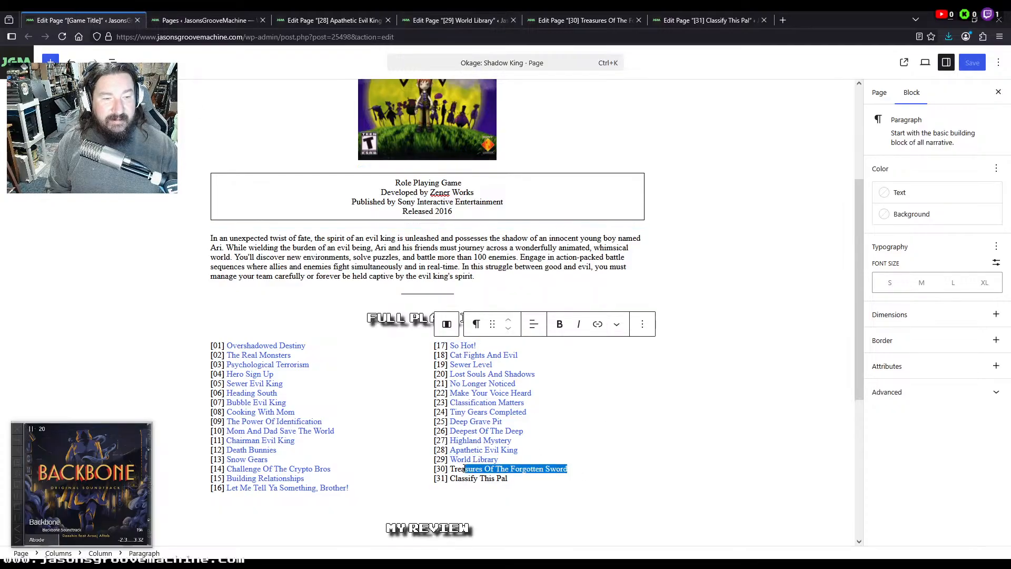
# Link the [30] page's Next cell and the main playlist's Classify This Pal entry to the [31] Classify This Pal permalink
pyautogui.click(685, 15)
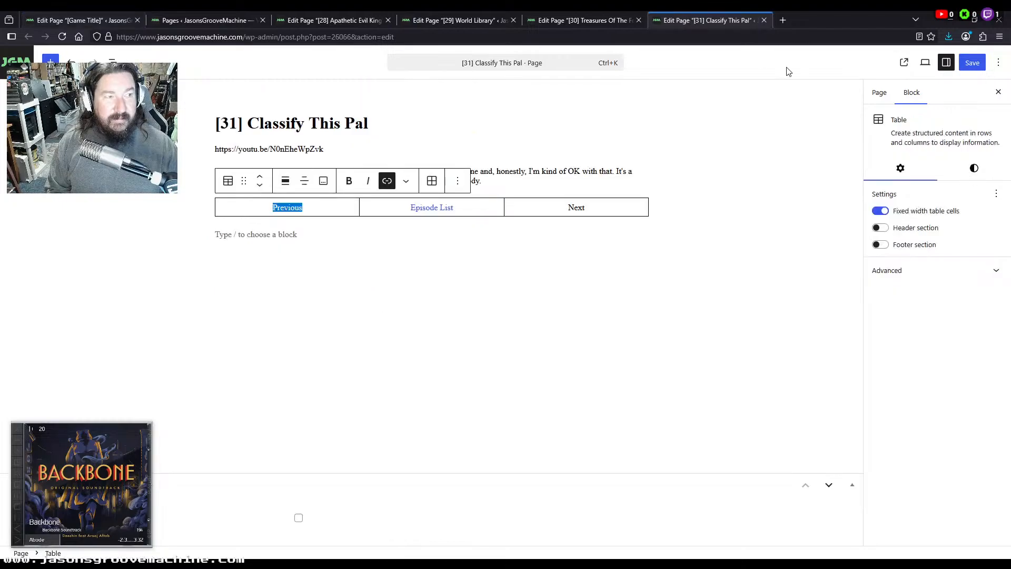
pyautogui.click(879, 93)
pyautogui.click(950, 285)
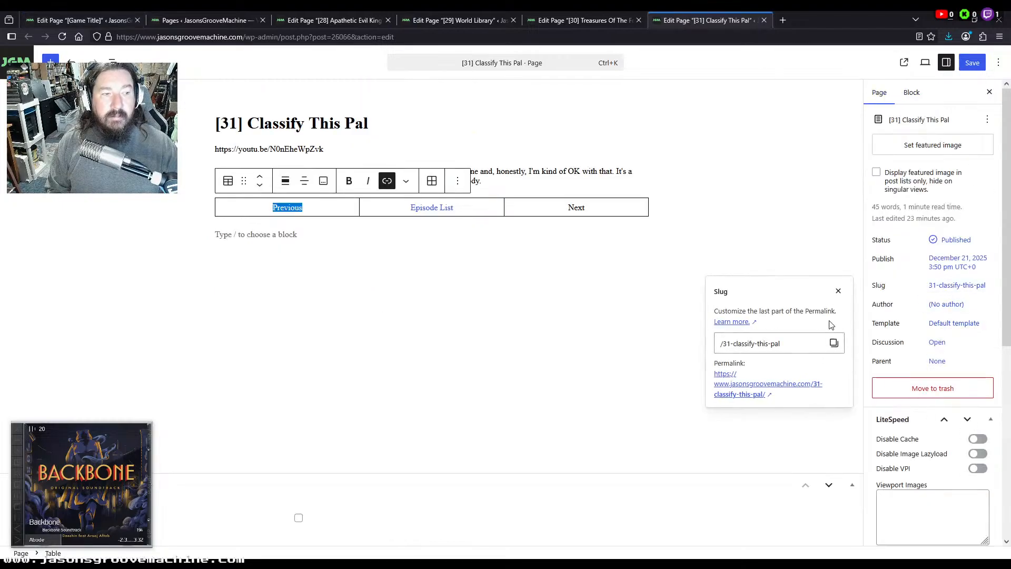
pyautogui.click(834, 353)
pyautogui.click(579, 20)
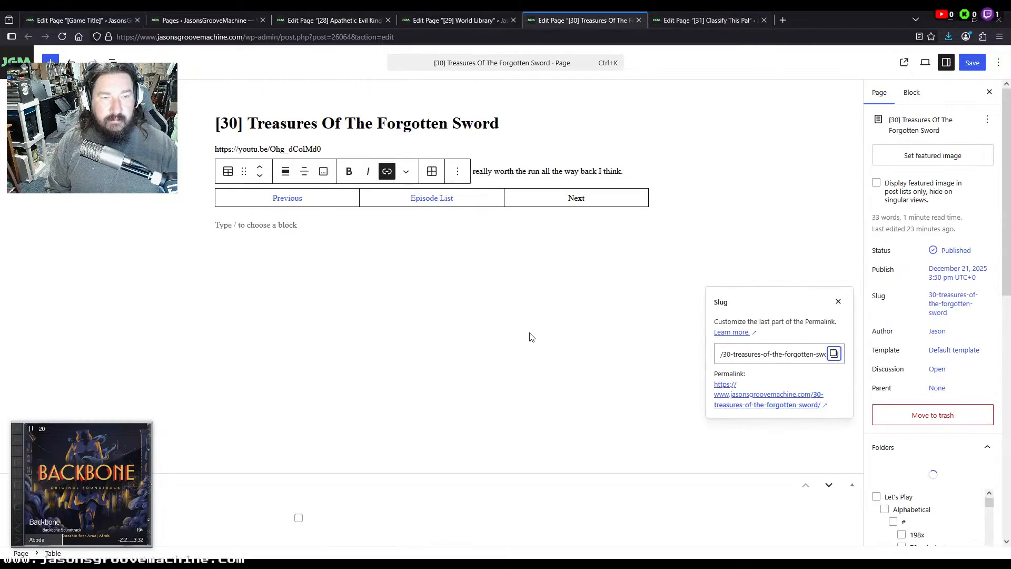
pyautogui.doubleClick(577, 199)
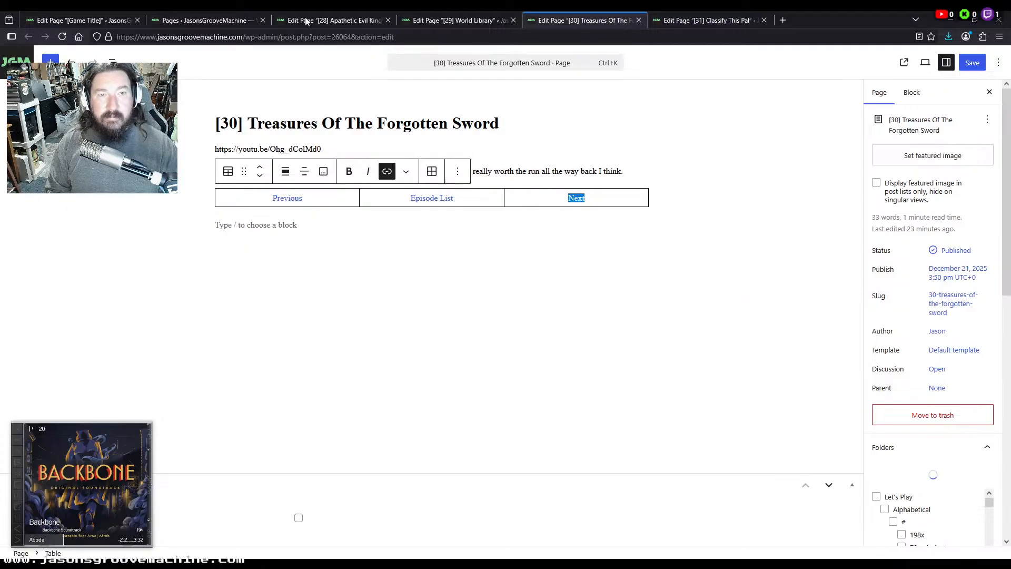
pyautogui.click(89, 16)
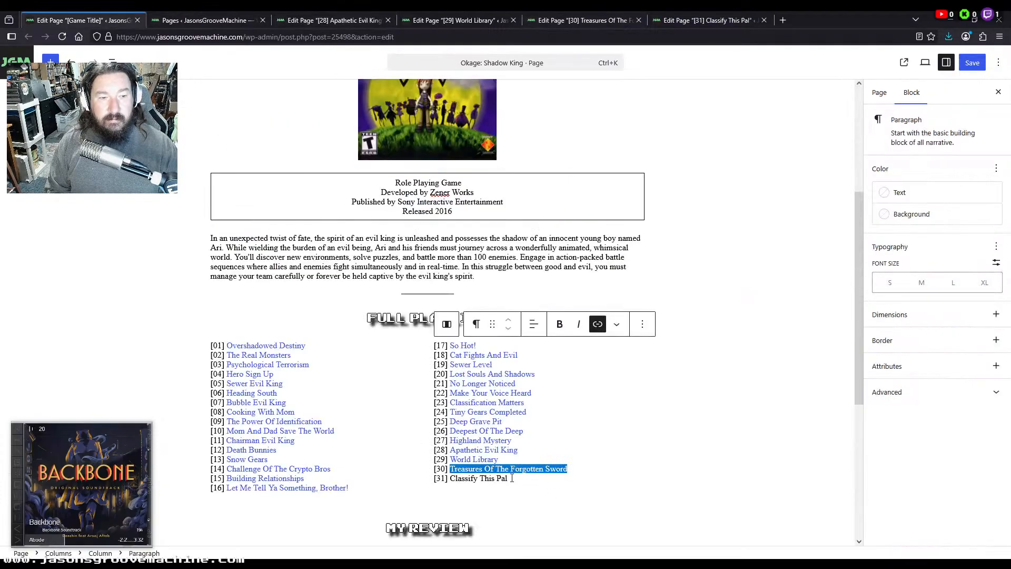
pyautogui.moveTo(512, 478); pyautogui.dragTo(447, 479)
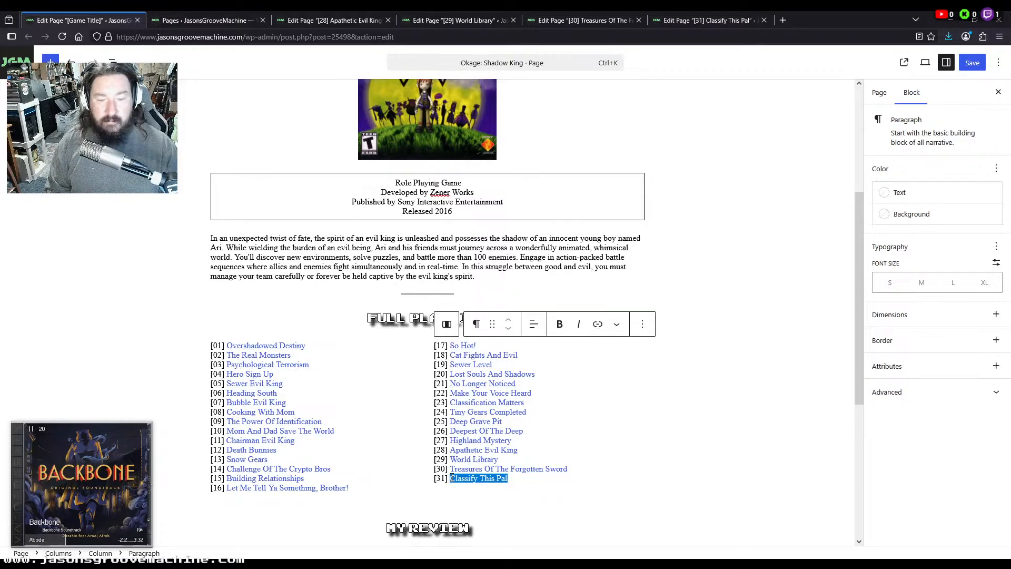
# Go through the [28], [29], [30] and [31] episode pages and save each one
pyautogui.click(330, 20)
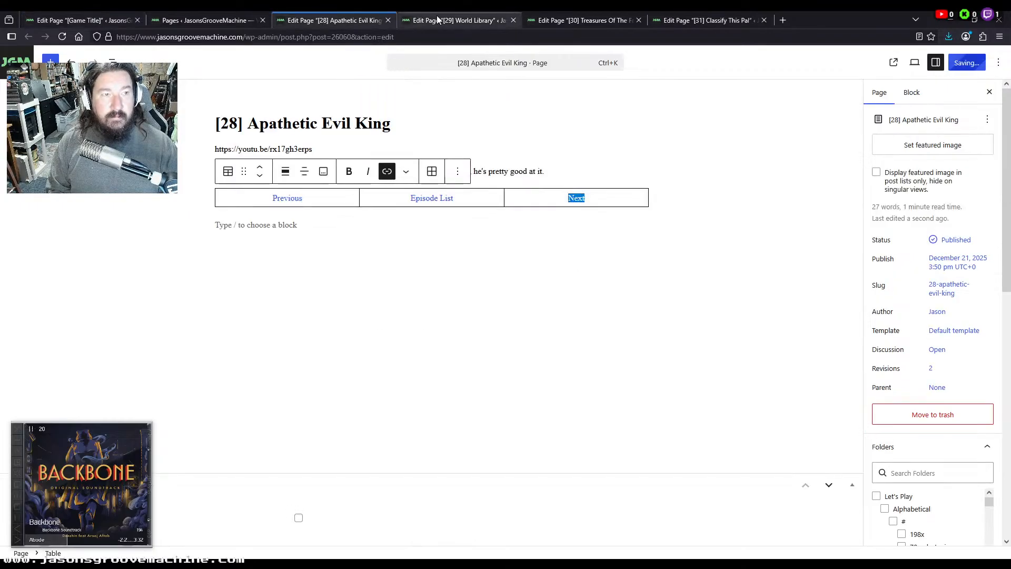
pyautogui.click(437, 20)
pyautogui.click(579, 20)
pyautogui.click(694, 21)
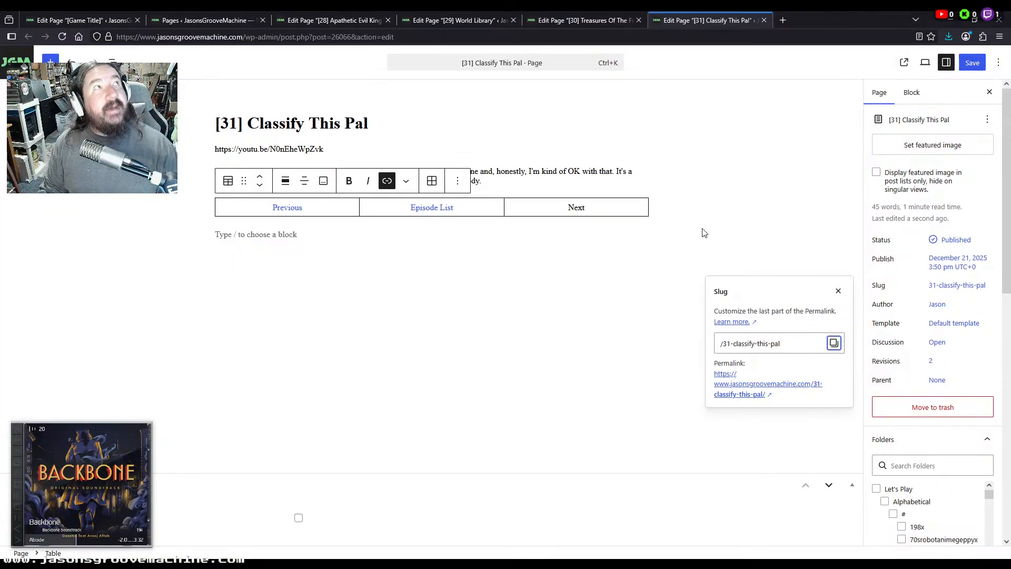
# Close the finished [28], [29], [30] and [31] episode pages
pyautogui.click(324, 20)
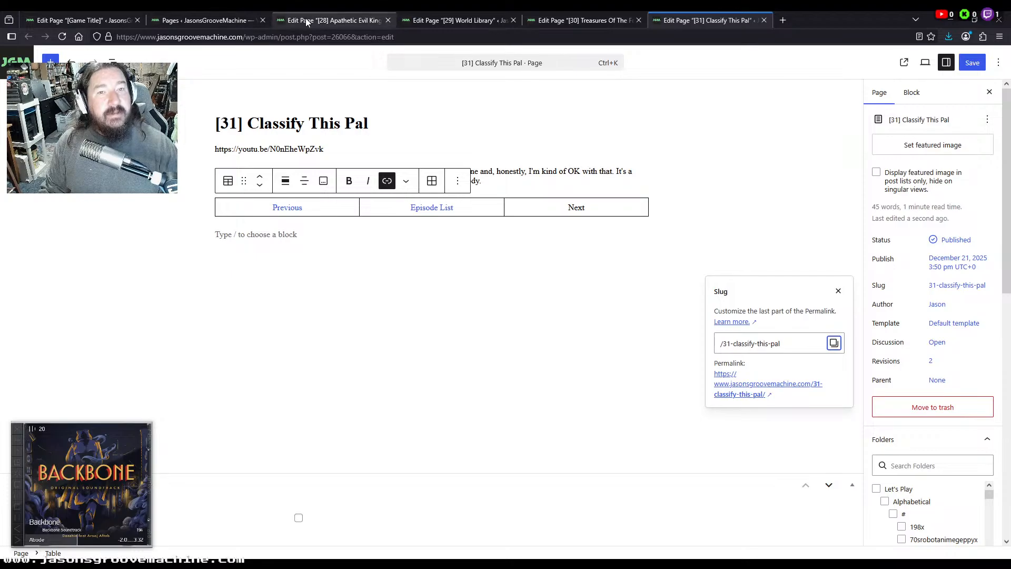
pyautogui.click(386, 20)
pyautogui.click(386, 20)
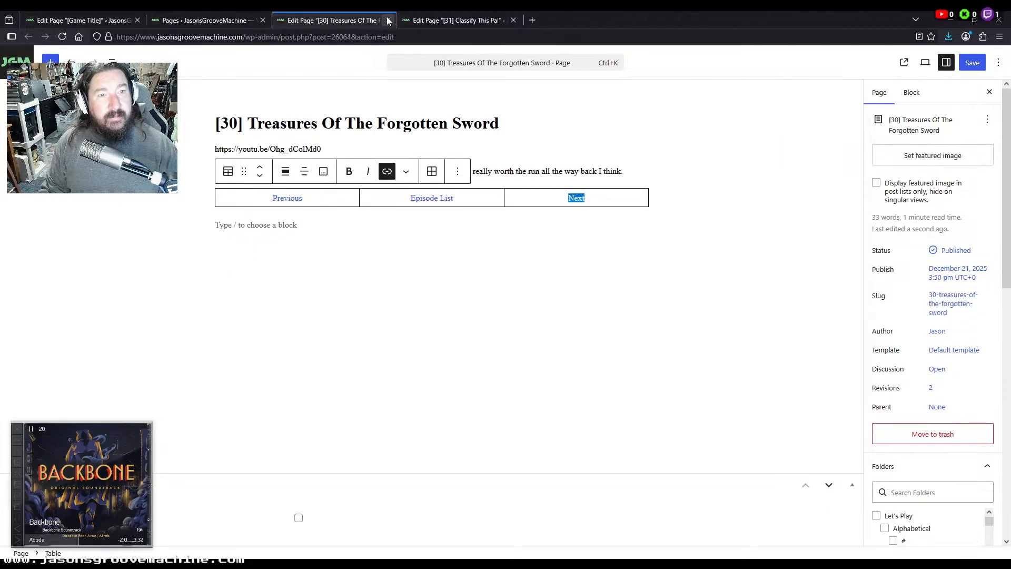
pyautogui.click(386, 20)
pyautogui.click(386, 20)
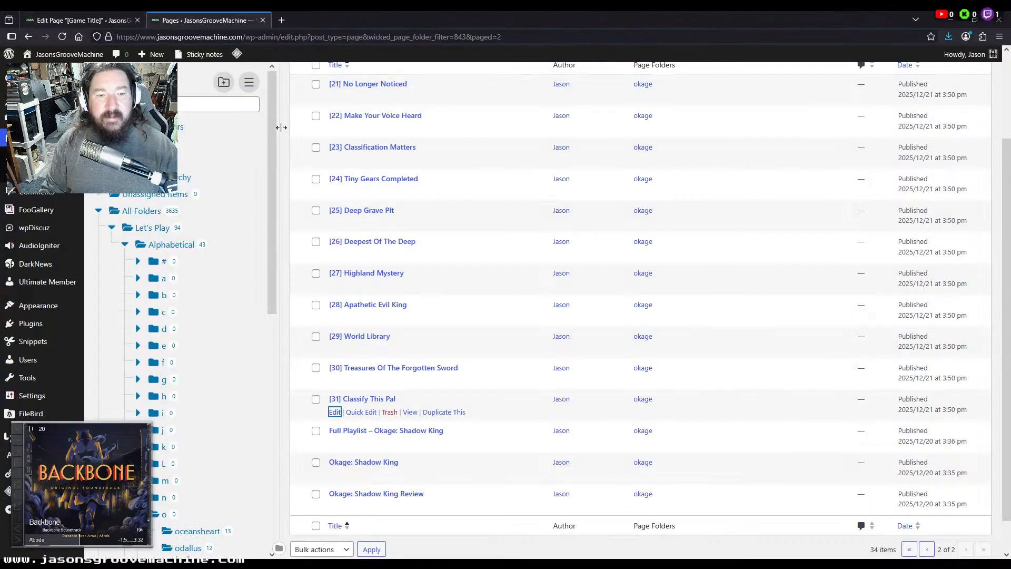
# Save the Okage: Shadow King main page and check its full playlist links
pyautogui.click(82, 20)
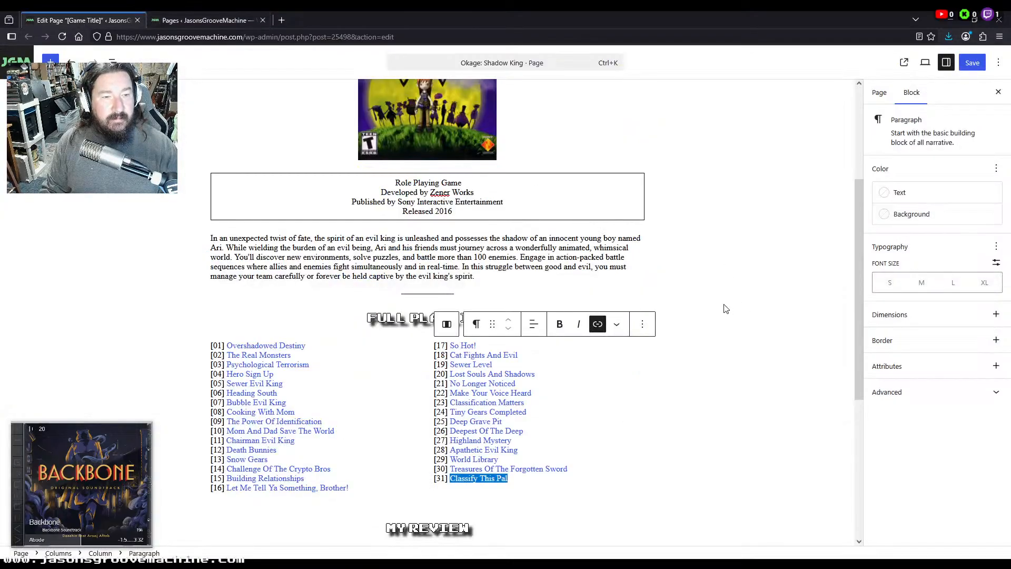
pyautogui.scroll(4, 726, 308)
pyautogui.hotkey('ctrl', 's')
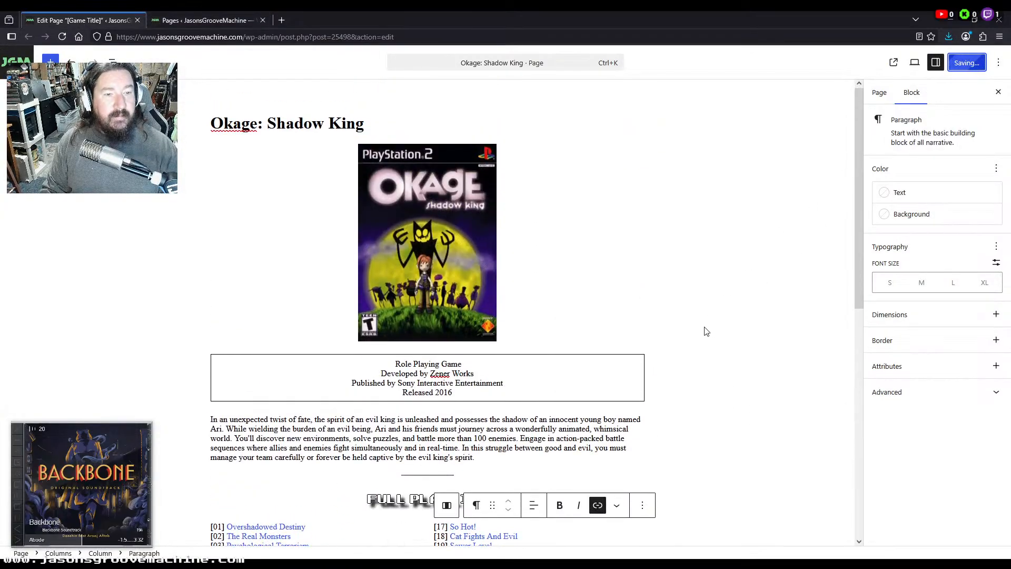
pyautogui.scroll(-5, 716, 328)
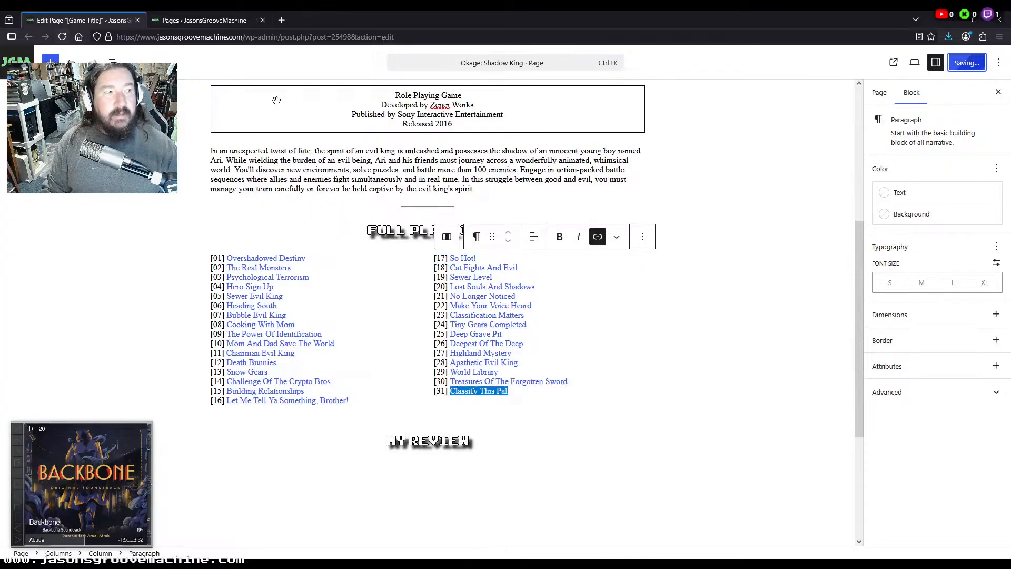
# Leave the main page's editor for the Pages list and close the duplicate Pages tab
pyautogui.click(15, 62)
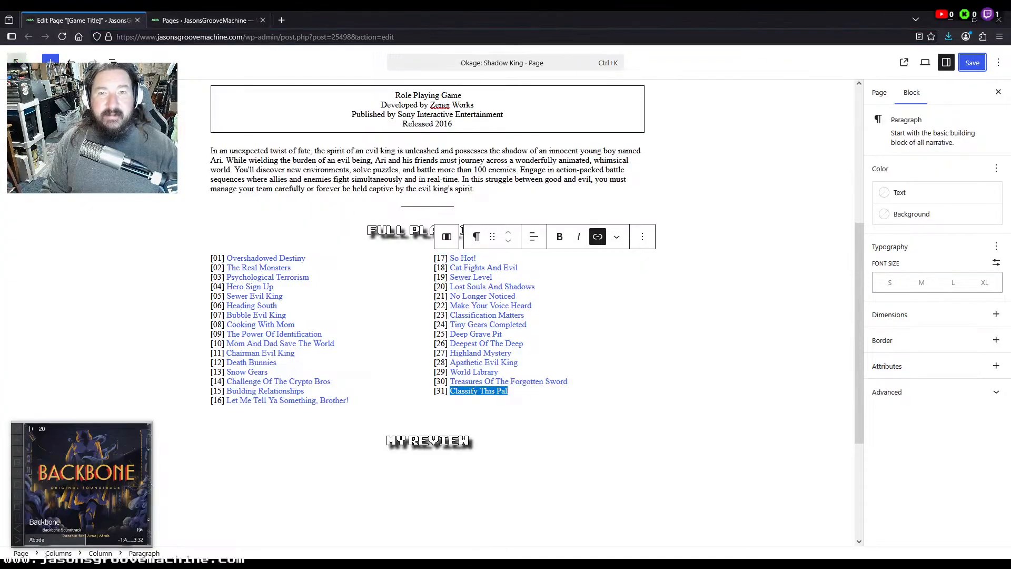
pyautogui.click(184, 19)
pyautogui.click(264, 20)
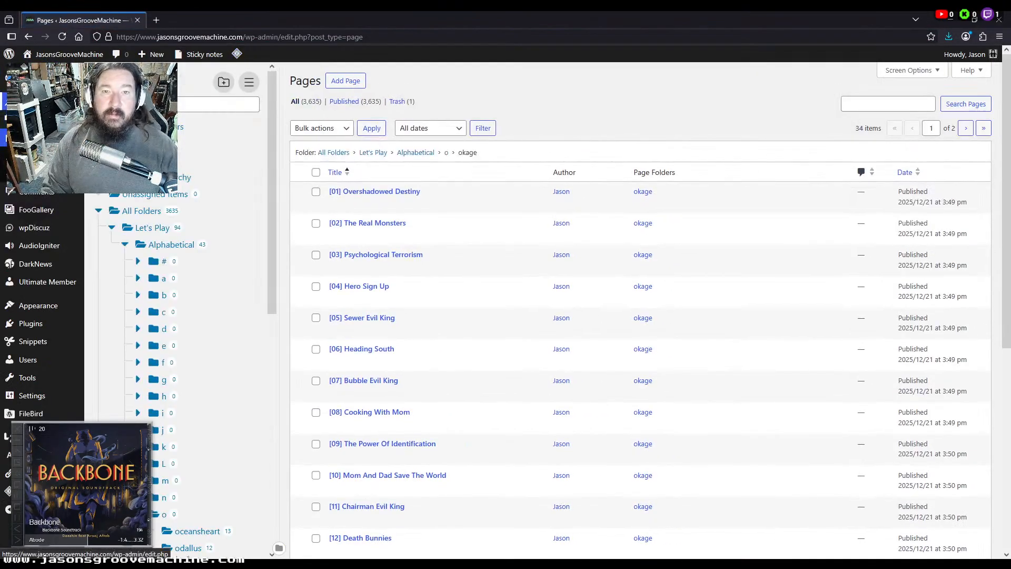
# Check the next game folders under "o", and open the December 28, 2025 site update draft for editing in a separate tab
pyautogui.scroll(-5, 248, 290)
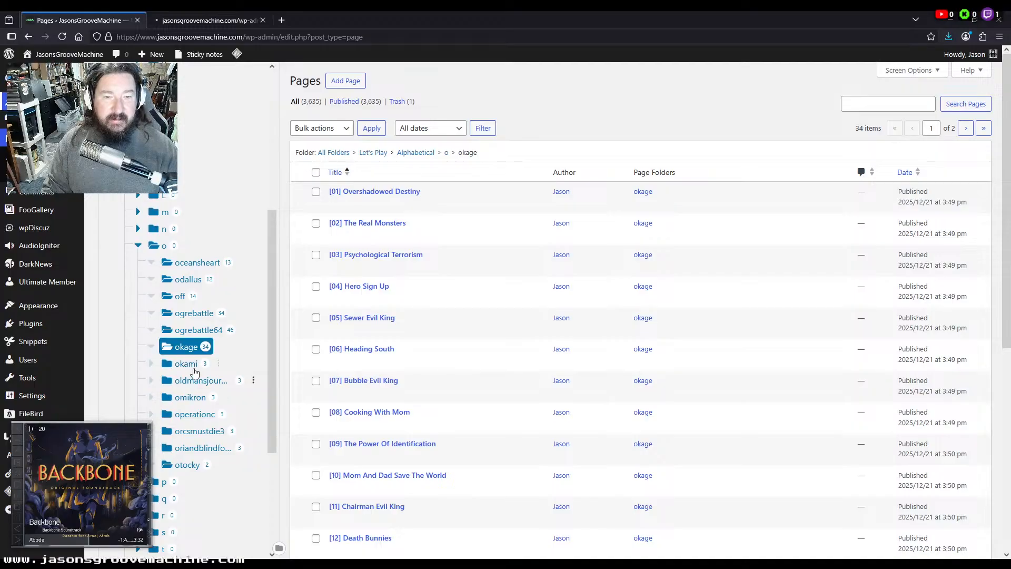
pyautogui.click(198, 19)
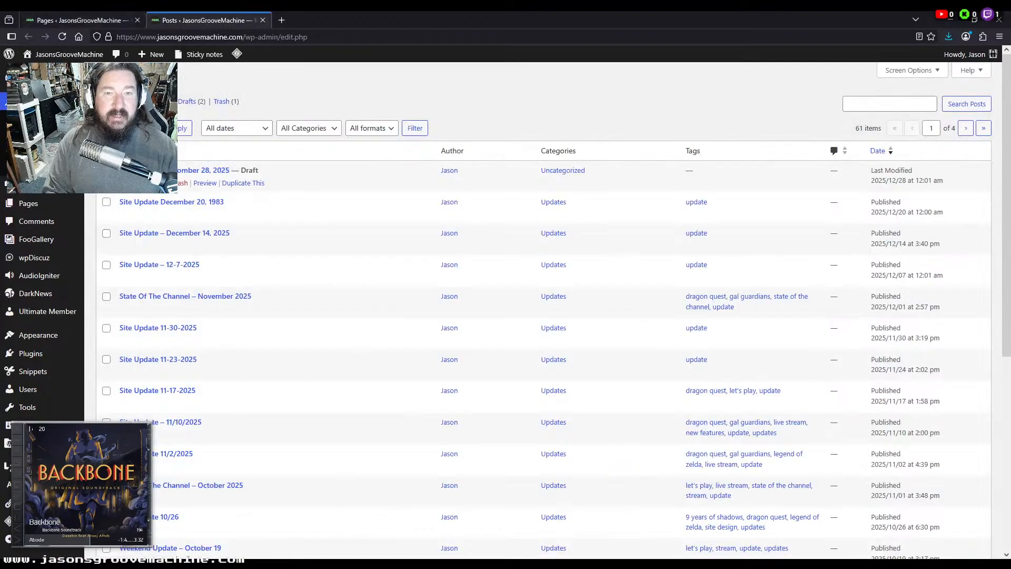
pyautogui.click(127, 182)
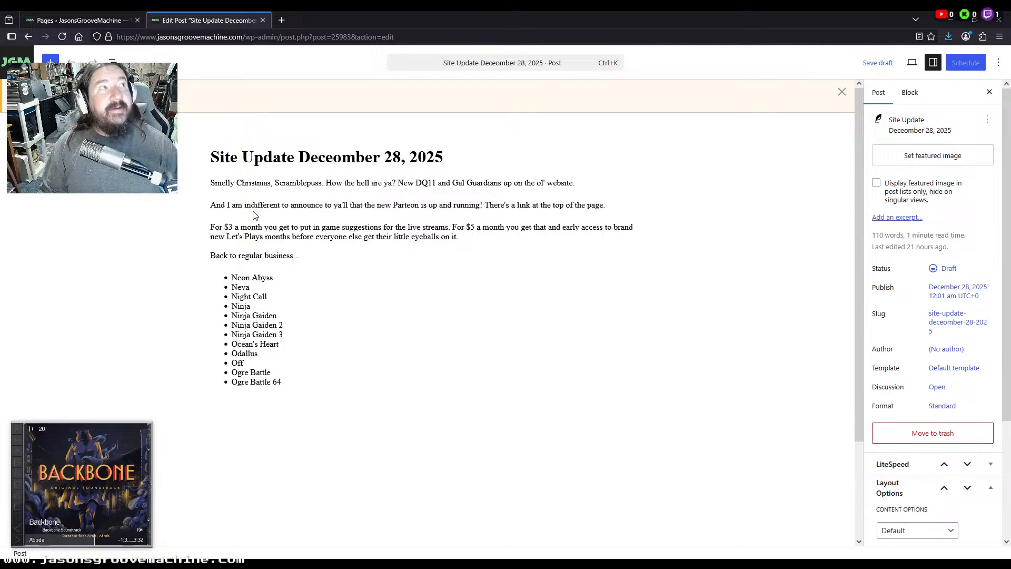
# Add "Okage: Shadow King" and "Okami" as list items after Ogre Battle 64 in the site update post
pyautogui.click(300, 380)
pyautogui.press('Return')
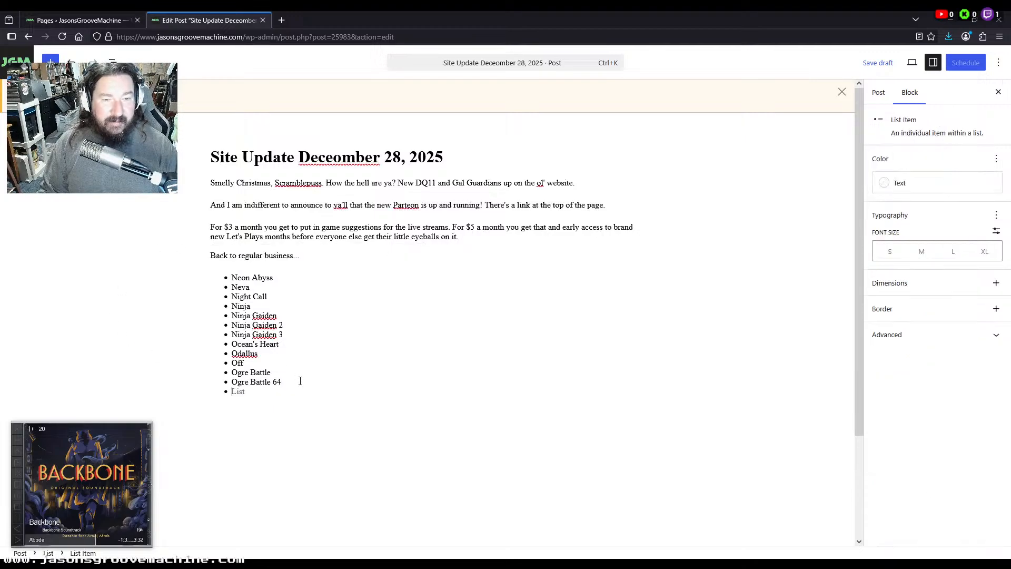
pyautogui.write('Okage: Sha')
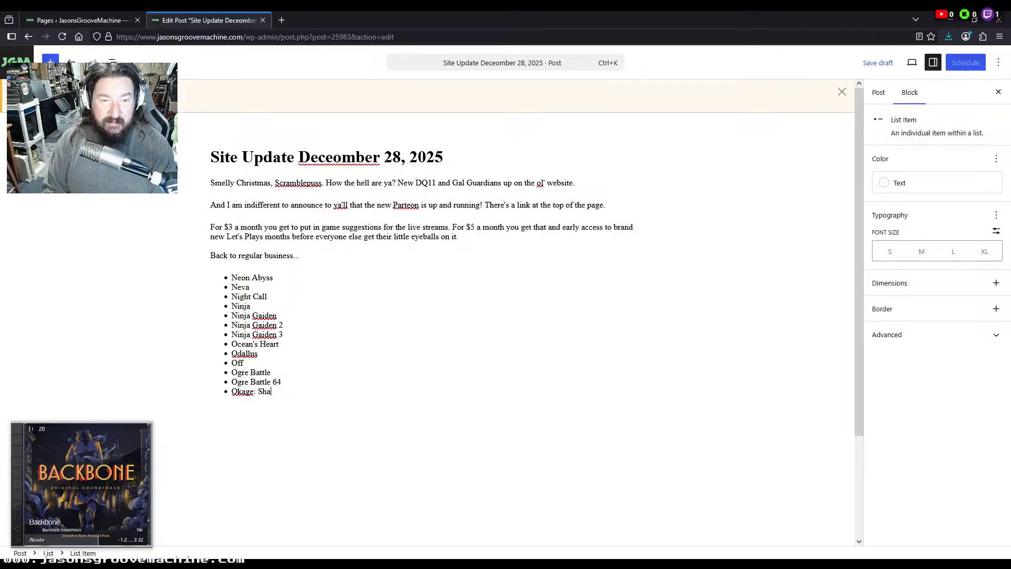
pyautogui.write('dow King')
pyautogui.press('Return')
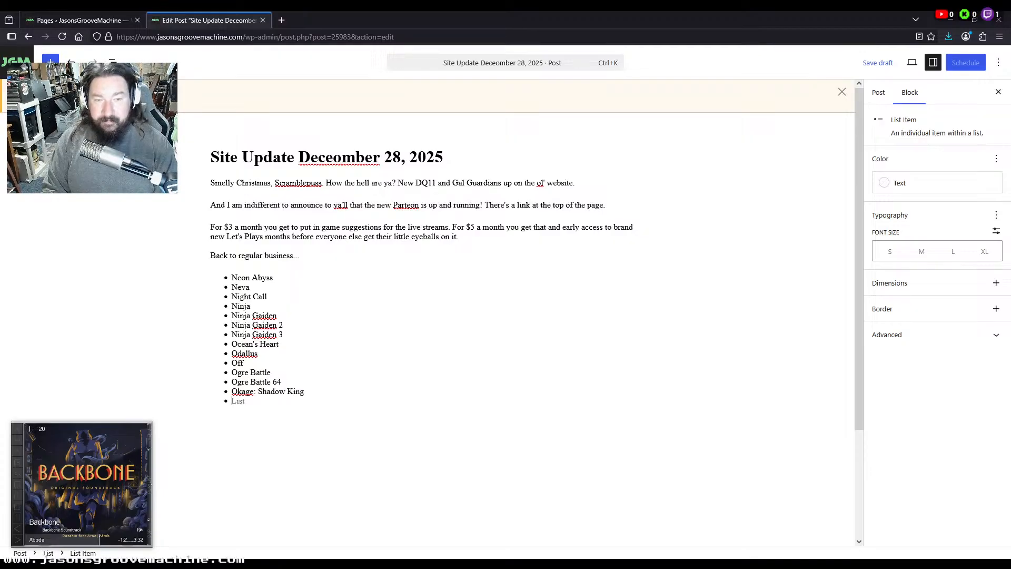
pyautogui.write('Okami')
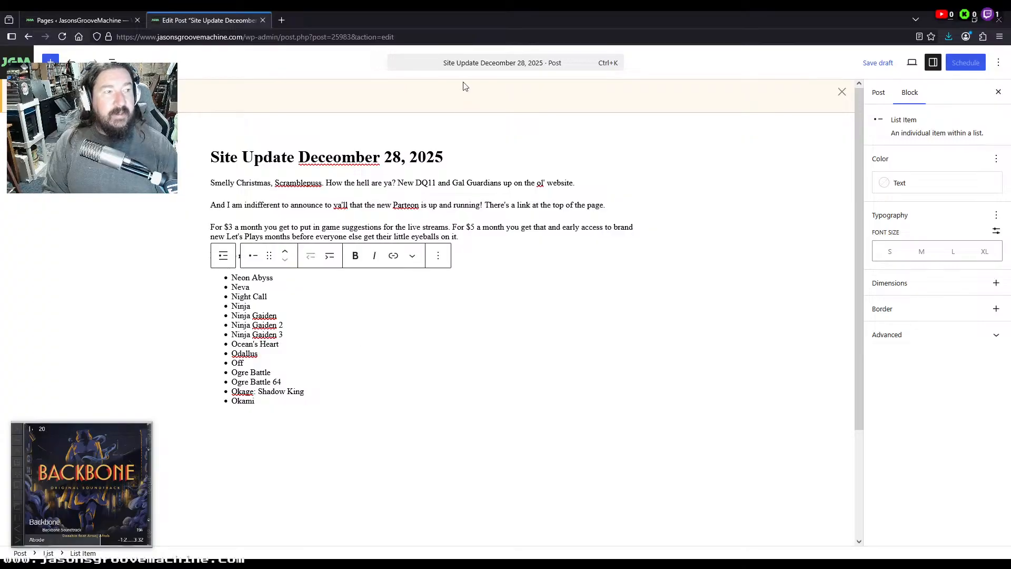
# Save the site update draft, correct the misspelled month in its title to "December", and save the draft again
pyautogui.click(869, 67)
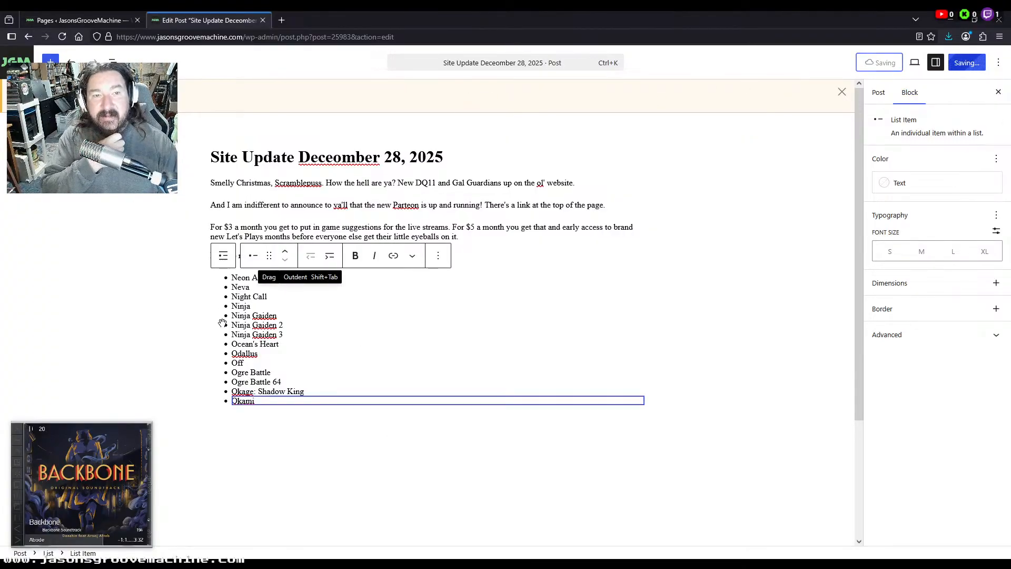
pyautogui.click(342, 160)
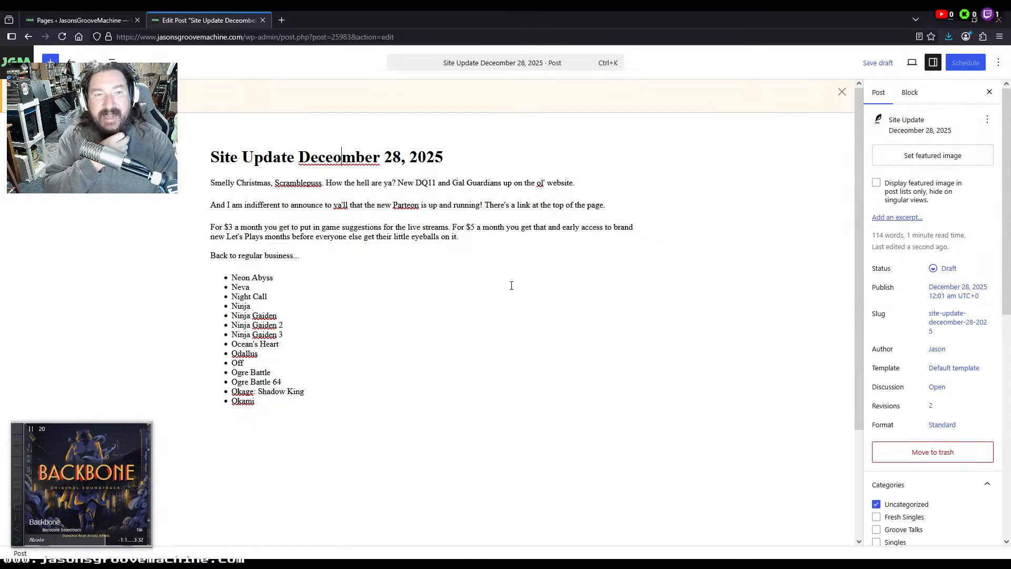
pyautogui.press('BackSpace')
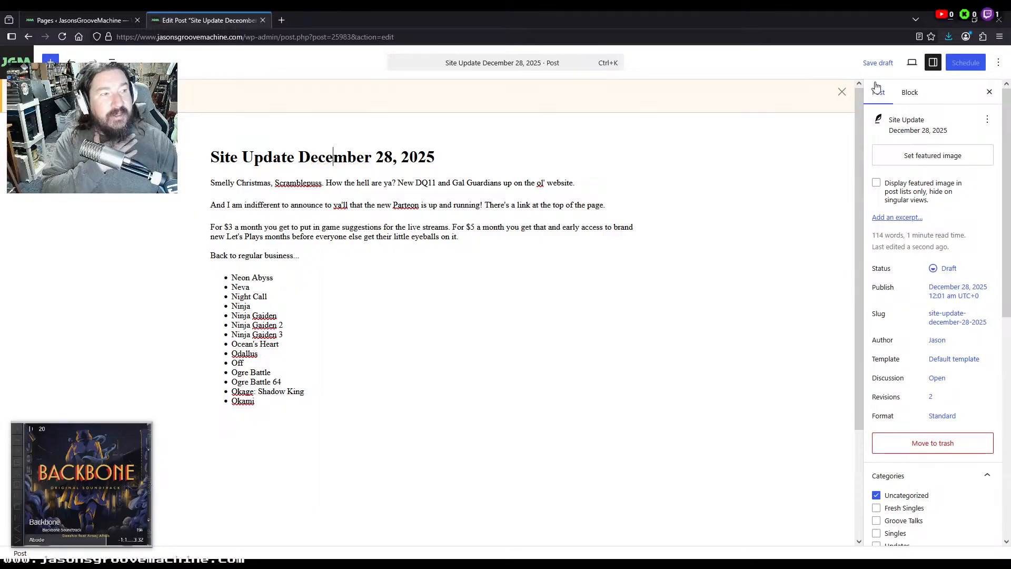
pyautogui.click(877, 63)
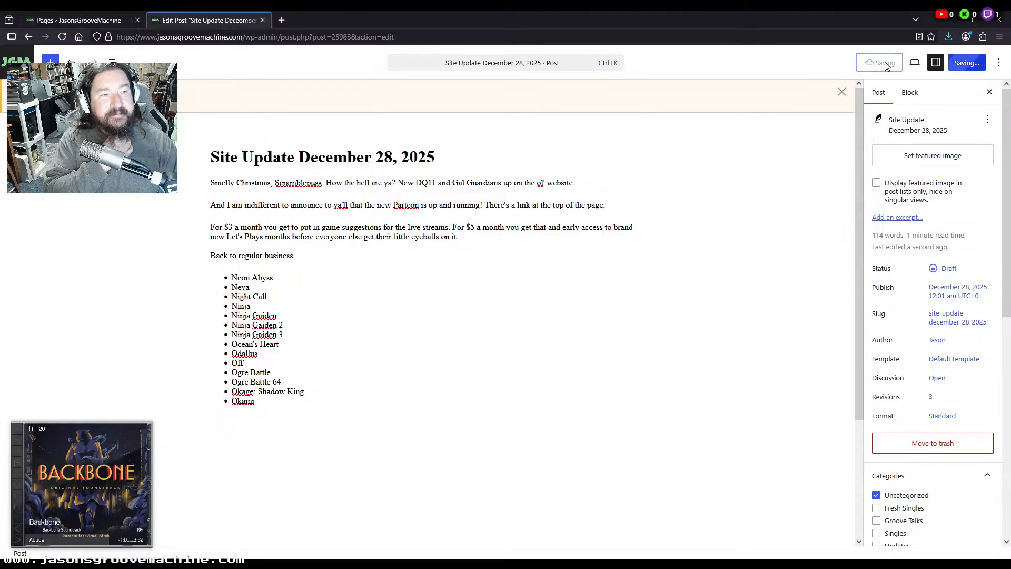
# Check the site update post's slug and scheduled publish date, and close its editor to return to the okami pages
pyautogui.click(952, 323)
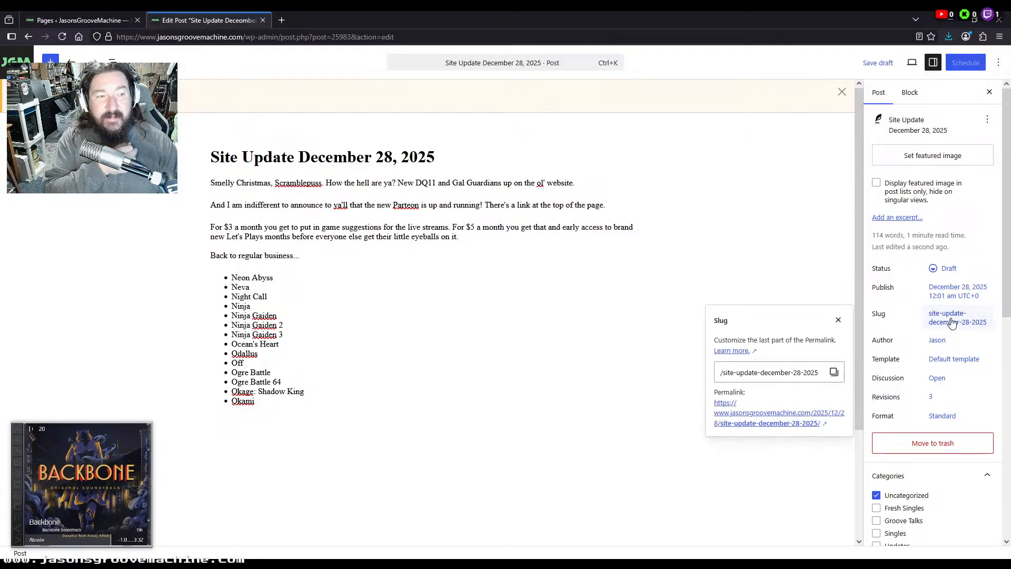
pyautogui.click(955, 290)
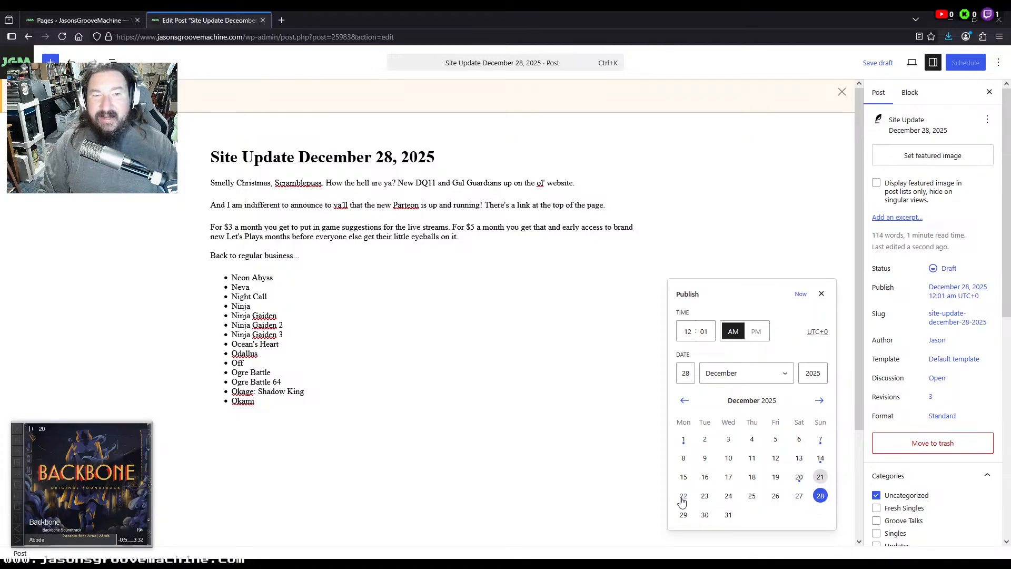
pyautogui.click(821, 294)
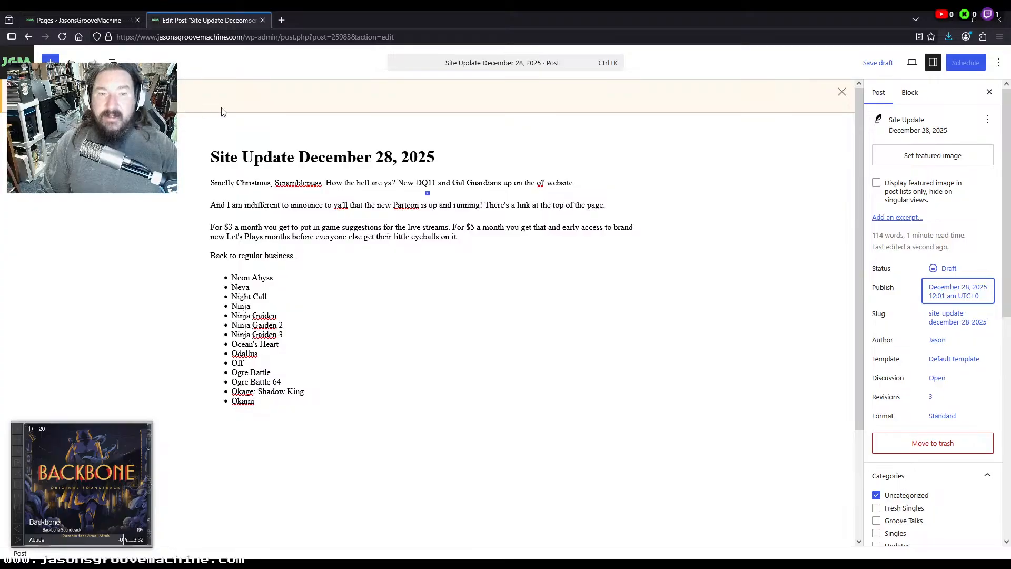
pyautogui.click(77, 19)
pyautogui.click(208, 21)
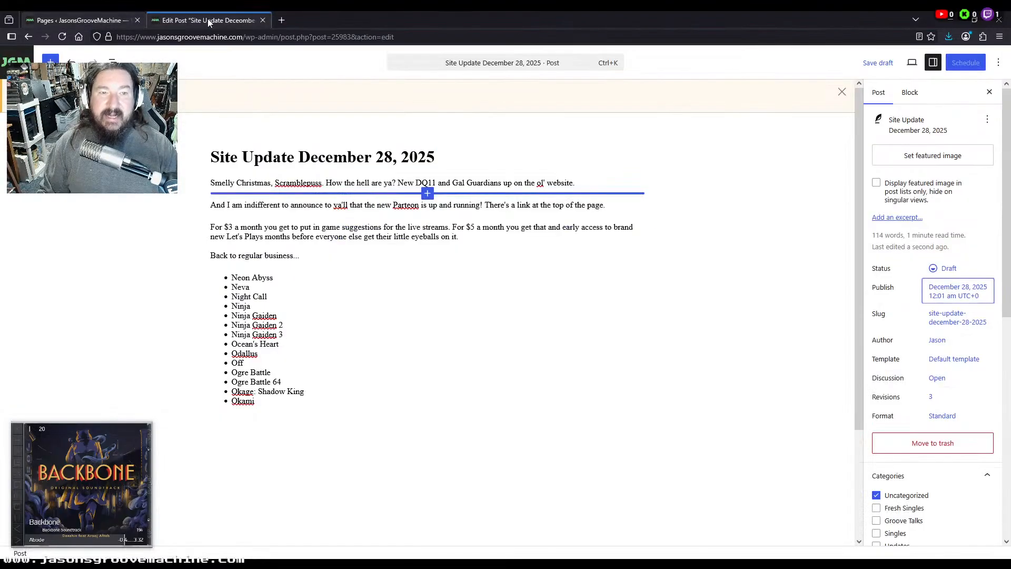
pyautogui.click(262, 20)
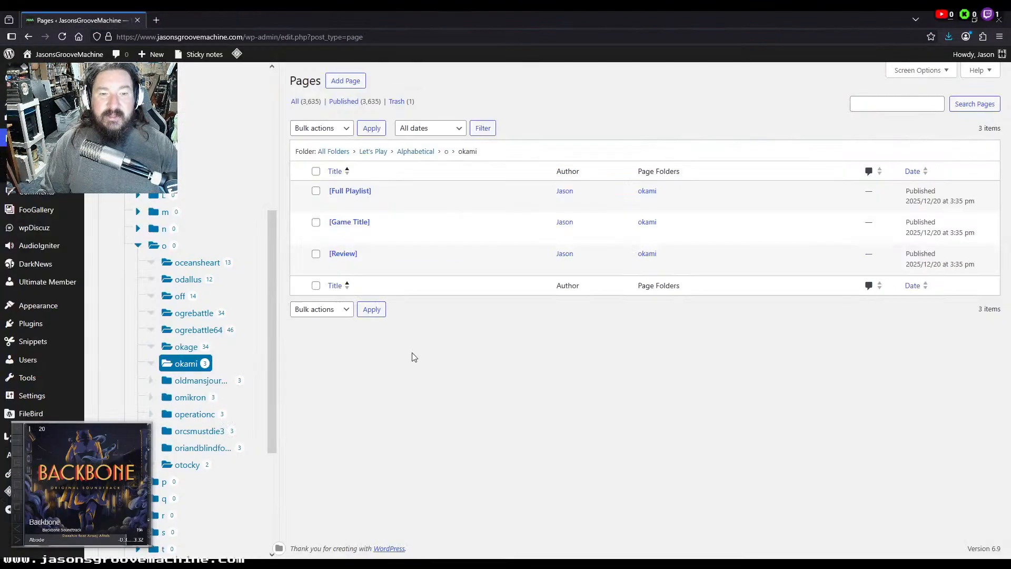
# Open the okami folder's Full Playlist, Game Title and Review pages for editing in separate tabs, and the bulk template page in the current one
pyautogui.middleClick(335, 204)
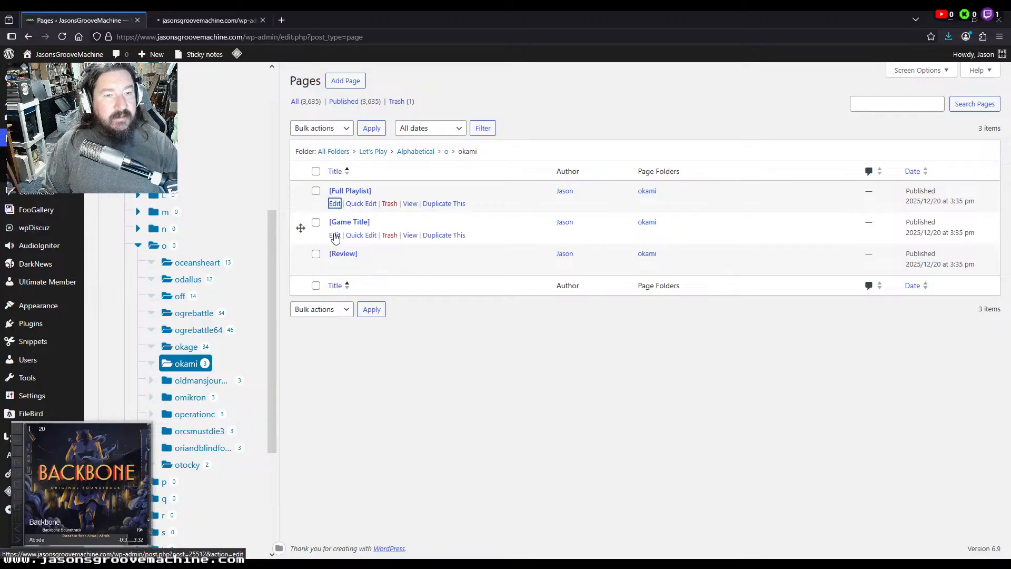
pyautogui.middleClick(335, 236)
pyautogui.middleClick(335, 266)
pyautogui.scroll(-3, 190, 454)
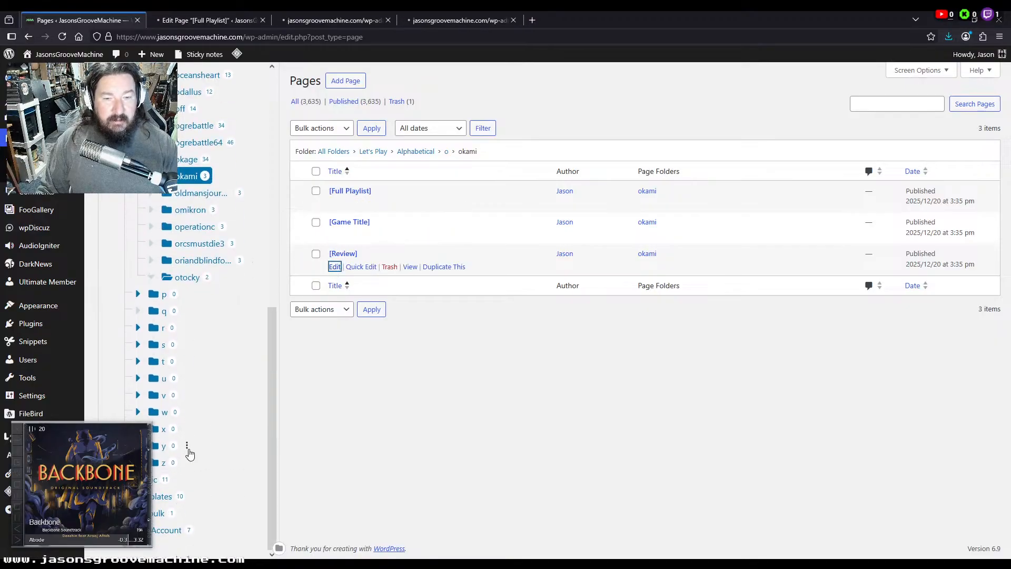
pyautogui.click(158, 513)
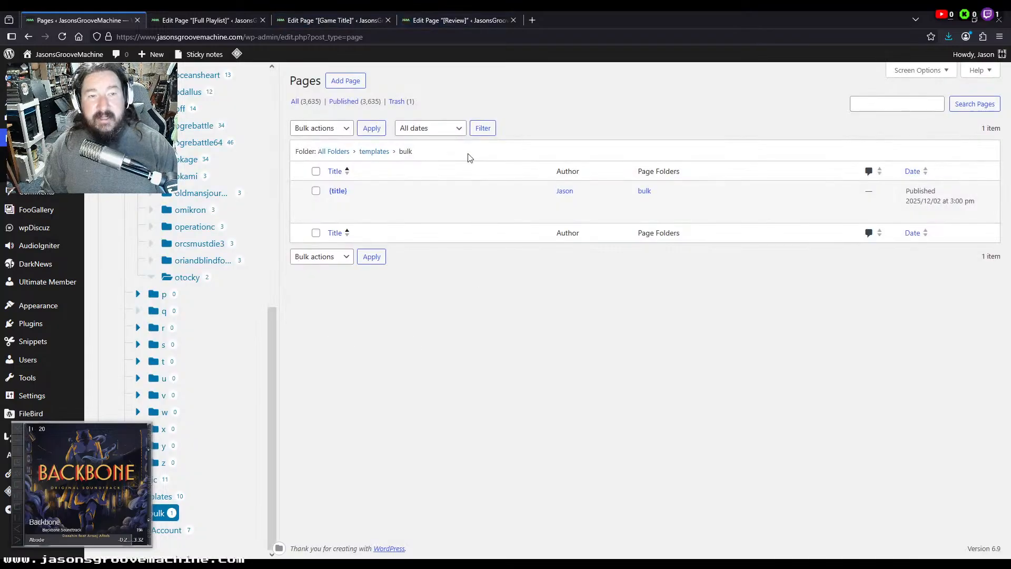
pyautogui.click(335, 203)
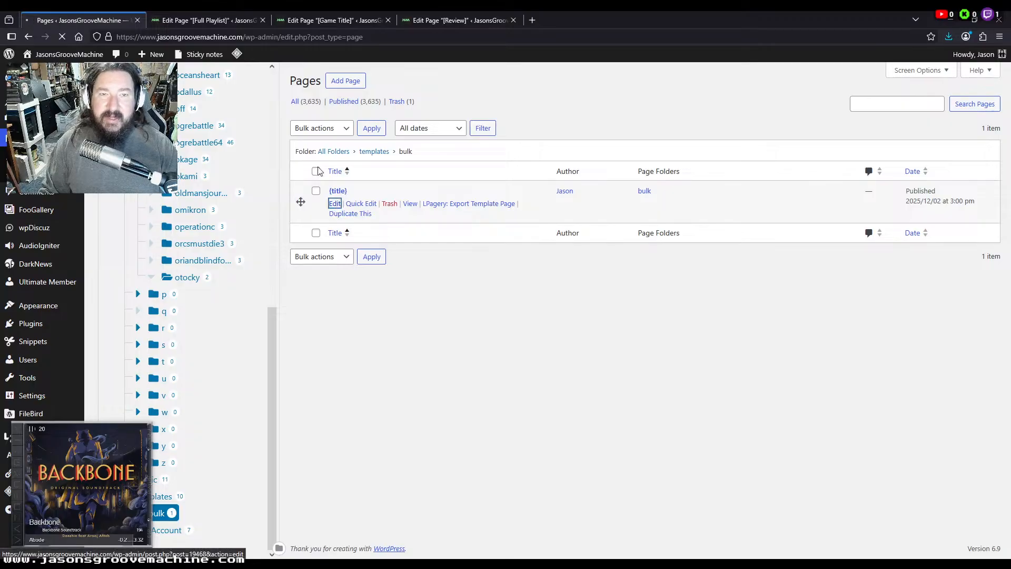
# Retitle the [Full Playlist] page "Full Playlist - Okami" without brackets and copy the title
pyautogui.click(239, 20)
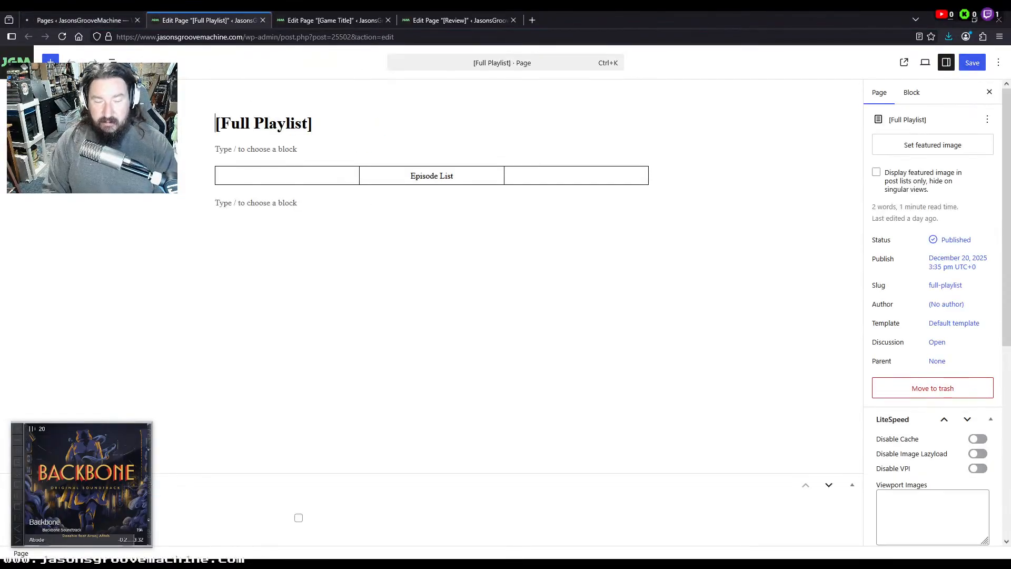
pyautogui.press('Delete')
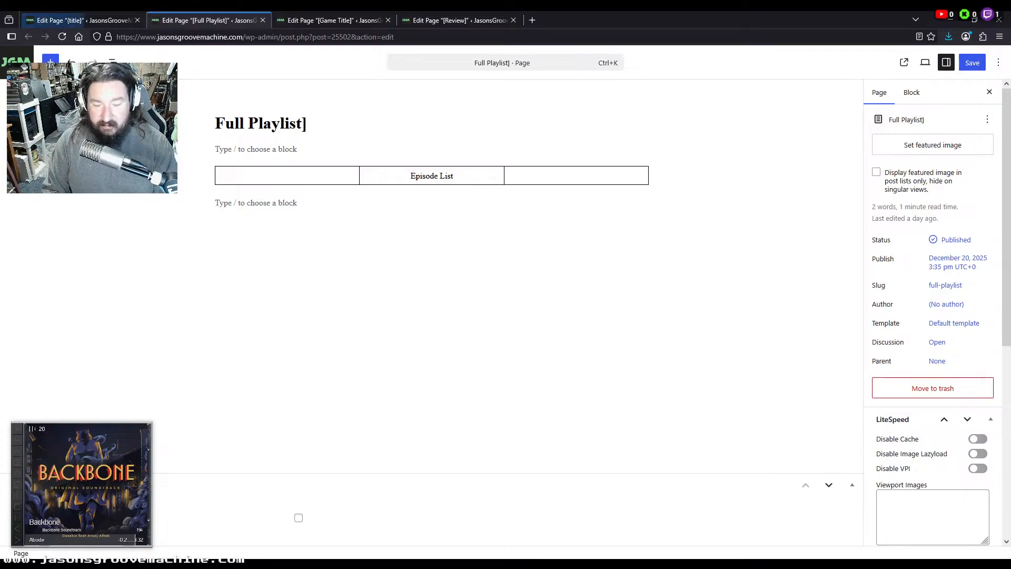
pyautogui.press('BackSpace')
pyautogui.write('- Okami')
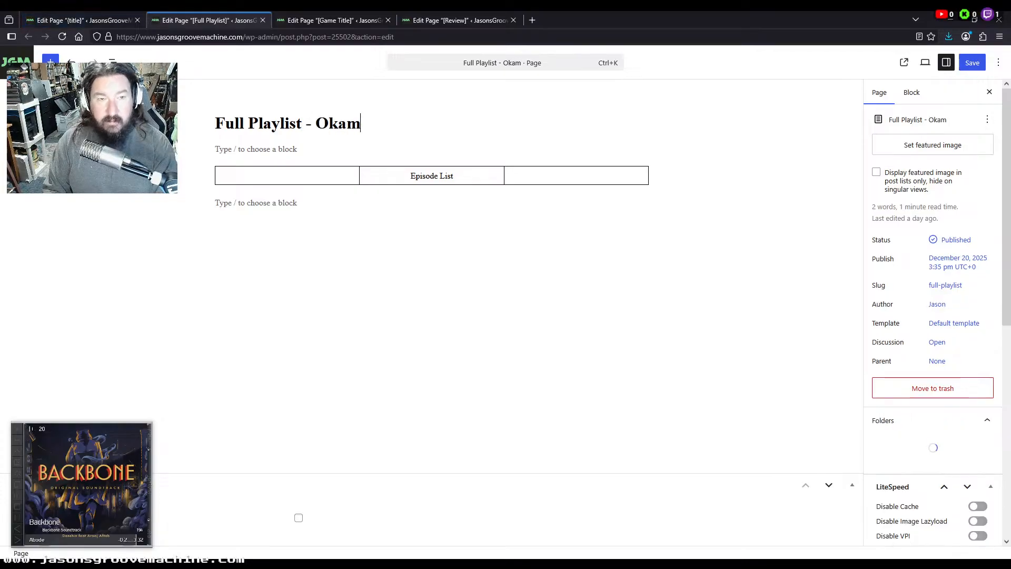
pyautogui.hotkey('ctrl', 'a')
pyautogui.hotkey('ctrl', 'c')
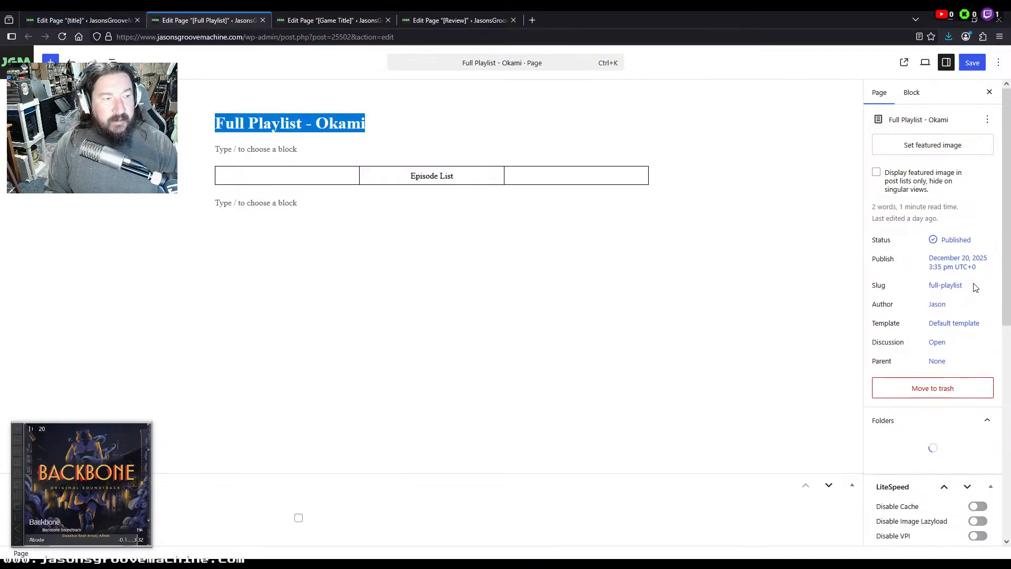
# Set the playlist page's slug to full-playlist-okami using the copied title, and copy its permalink
pyautogui.click(947, 285)
pyautogui.click(808, 340)
pyautogui.hotkey('ctrl', 'a')
pyautogui.hotkey('ctrl', 'v')
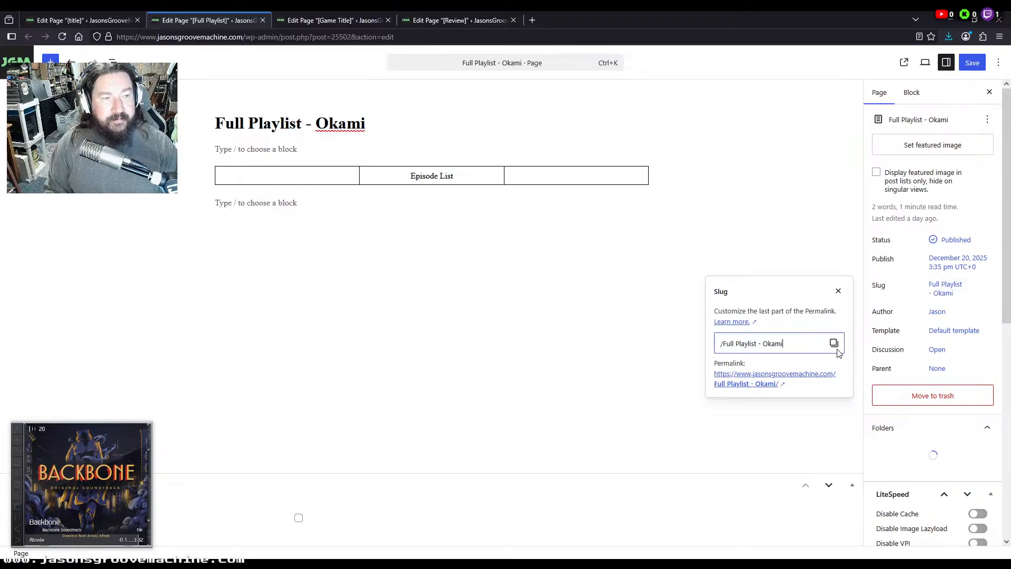
pyautogui.click(836, 348)
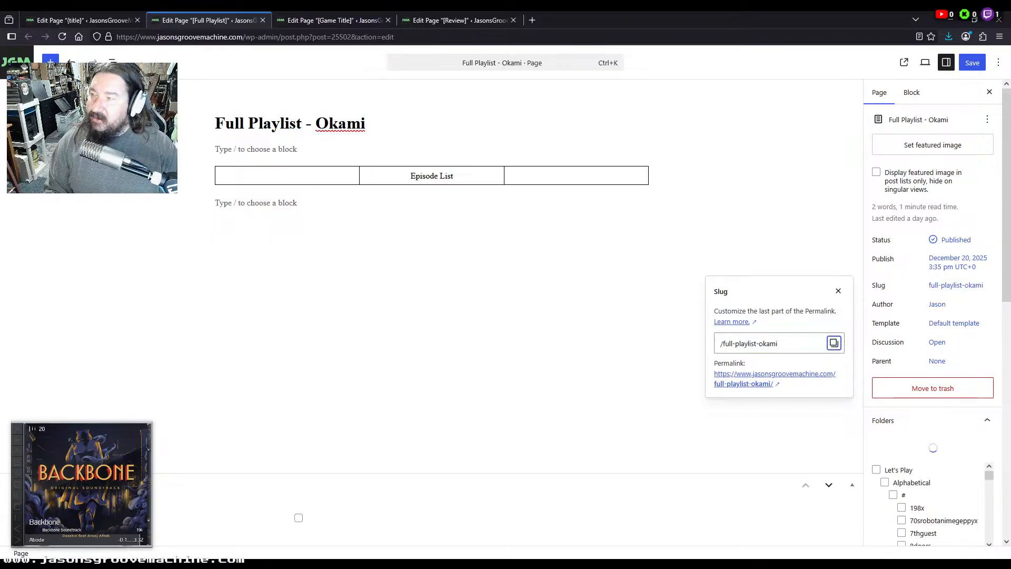
# Embed the Let's Play Okami HD YouTube playlist in the empty block above the episode list
pyautogui.click(286, 150)
pyautogui.hotkey('ctrl', 'v')
# Retitle the [Game Title] page "Okami" and set its slug to okami
pyautogui.click(332, 20)
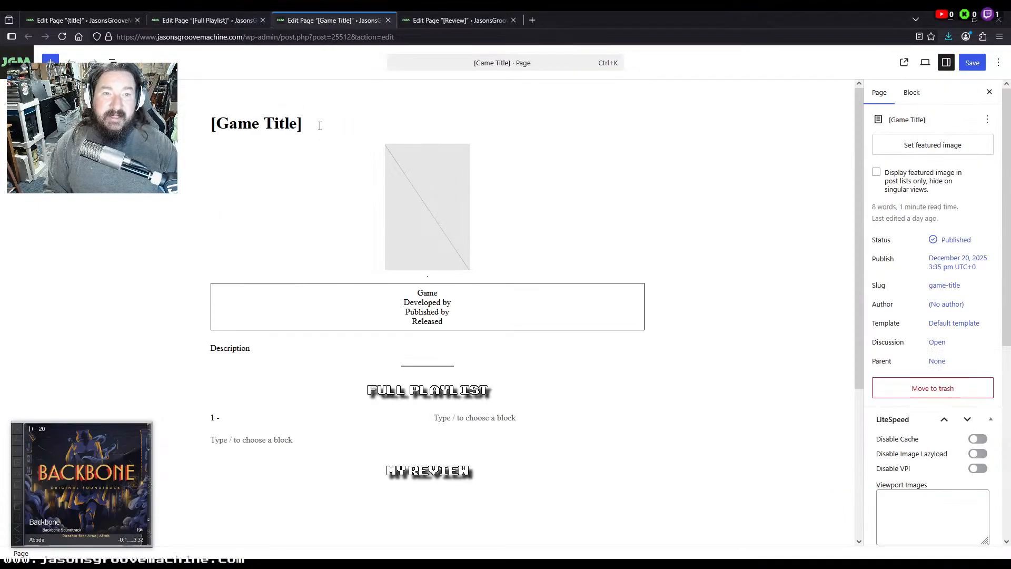
pyautogui.click(319, 125)
pyautogui.hotkey('ctrl', 'a')
pyautogui.write('Okami')
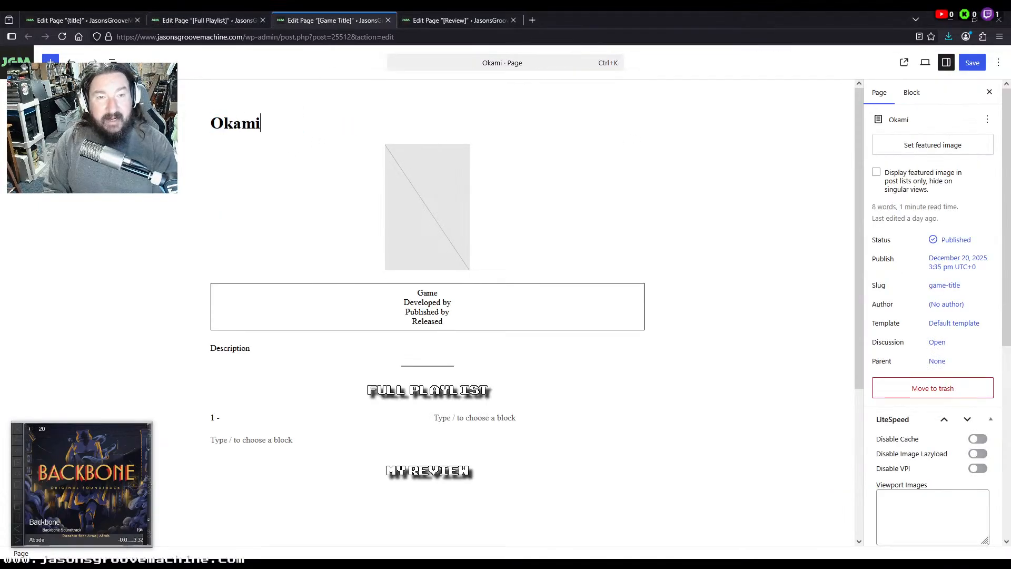
pyautogui.hotkey('ctrl', 'a')
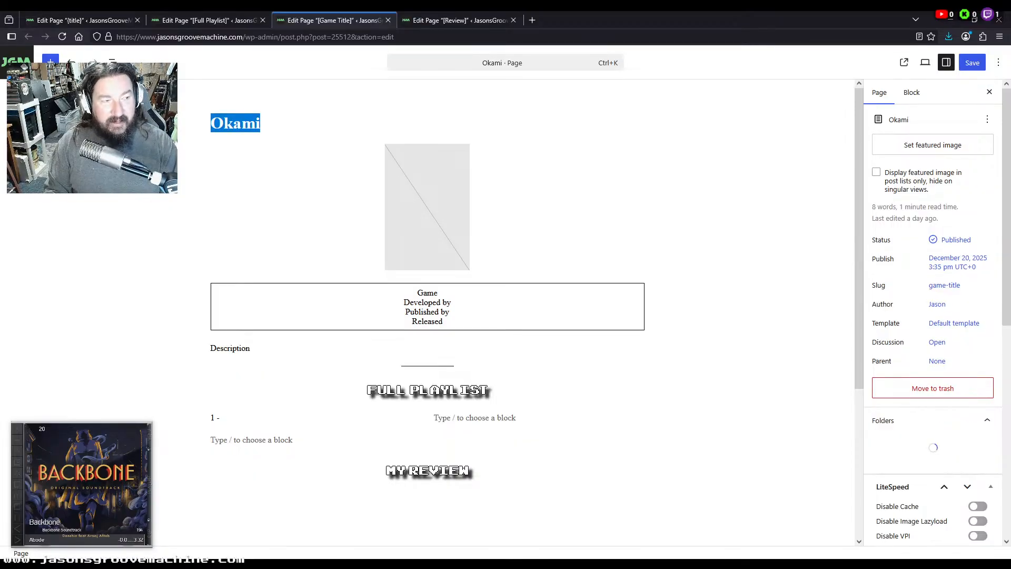
pyautogui.click(955, 287)
pyautogui.click(829, 344)
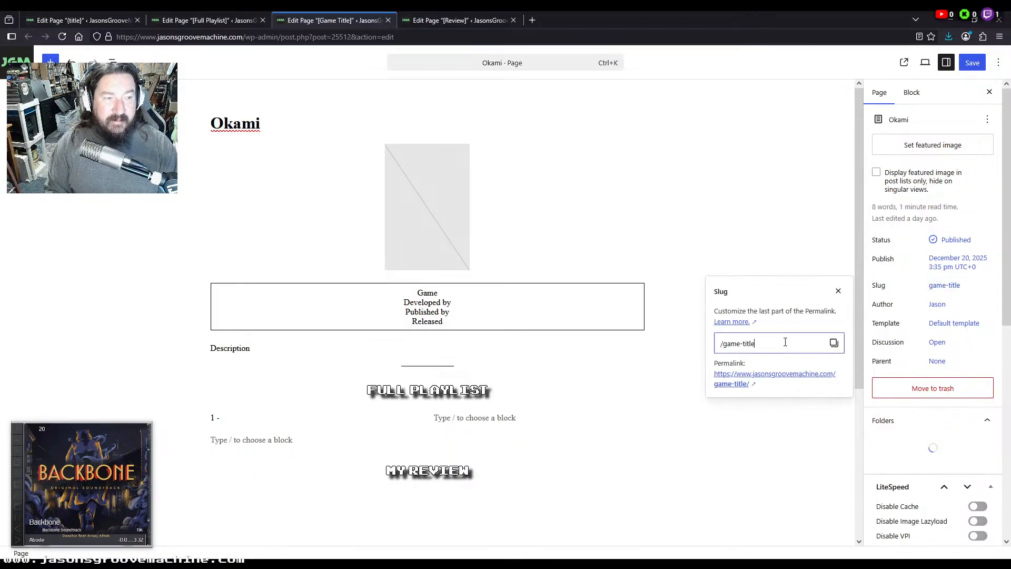
pyautogui.hotkey('ctrl', 'a')
pyautogui.hotkey('ctrl', 'v')
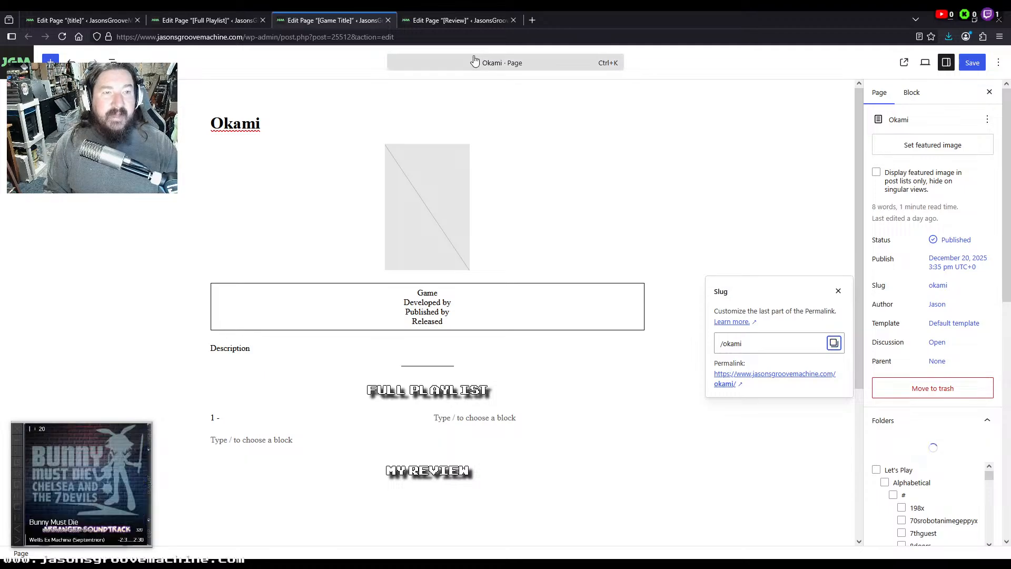
# Change the [Review] page's title by adding "Okami" before "Review" and removing the brackets, and save the page
pyautogui.click(459, 20)
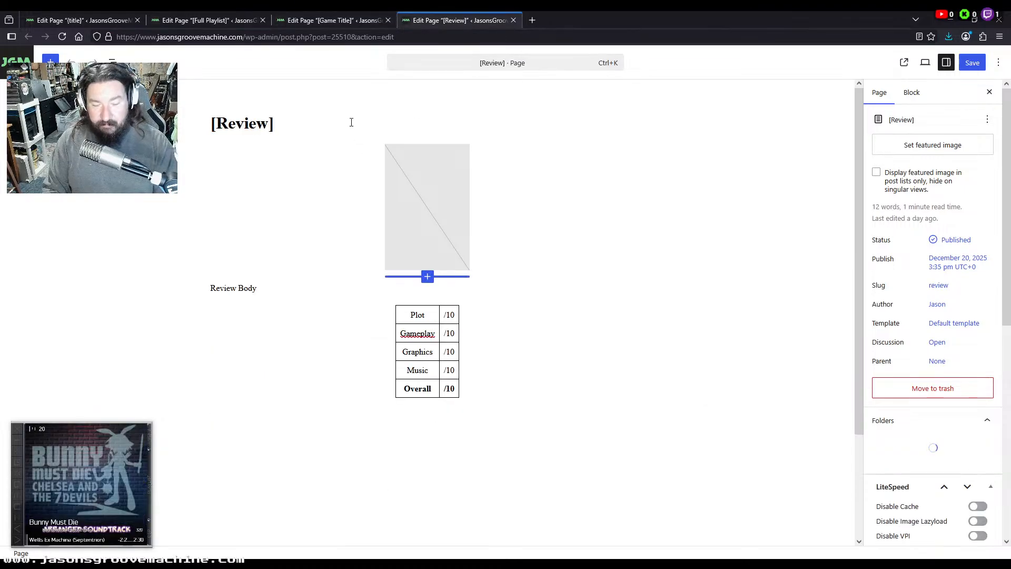
pyautogui.click(212, 123)
pyautogui.press('Delete')
pyautogui.write('Okami')
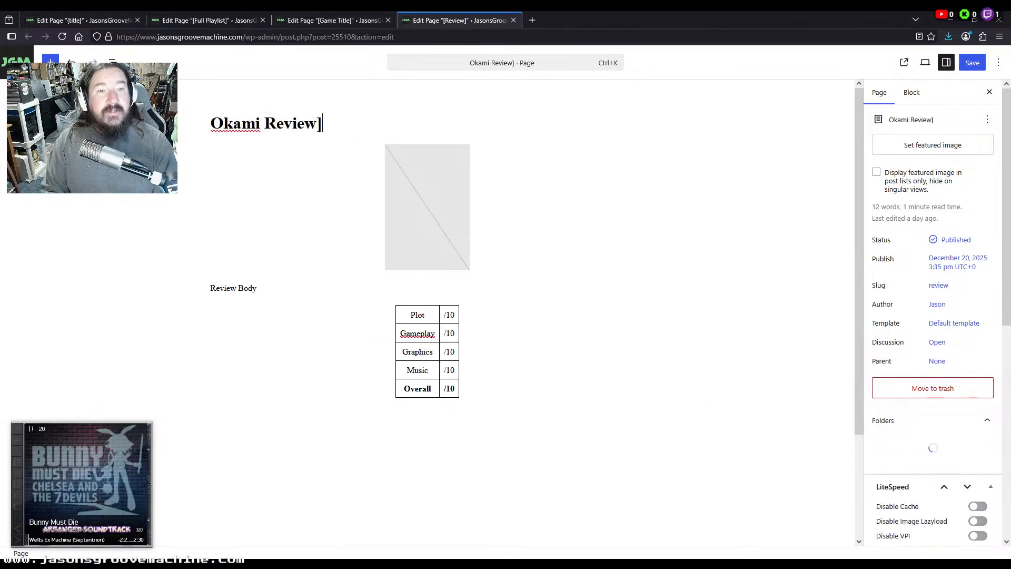
pyautogui.press('BackSpace')
pyautogui.write('\\')
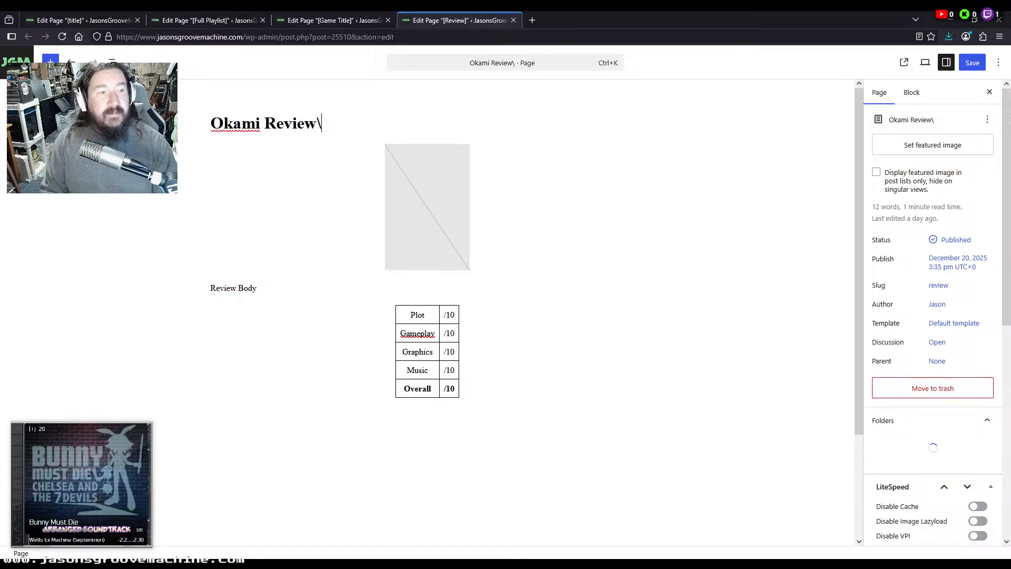
pyautogui.click(971, 62)
# Remove the stray backslash from the end of the Okami review page's title and save the page again
pyautogui.click(208, 20)
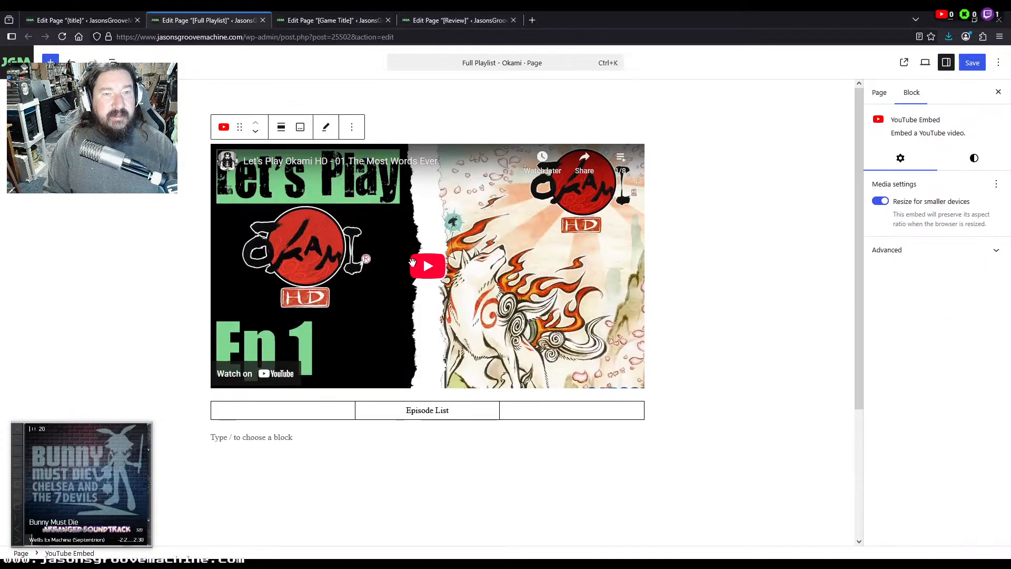
pyautogui.click(458, 20)
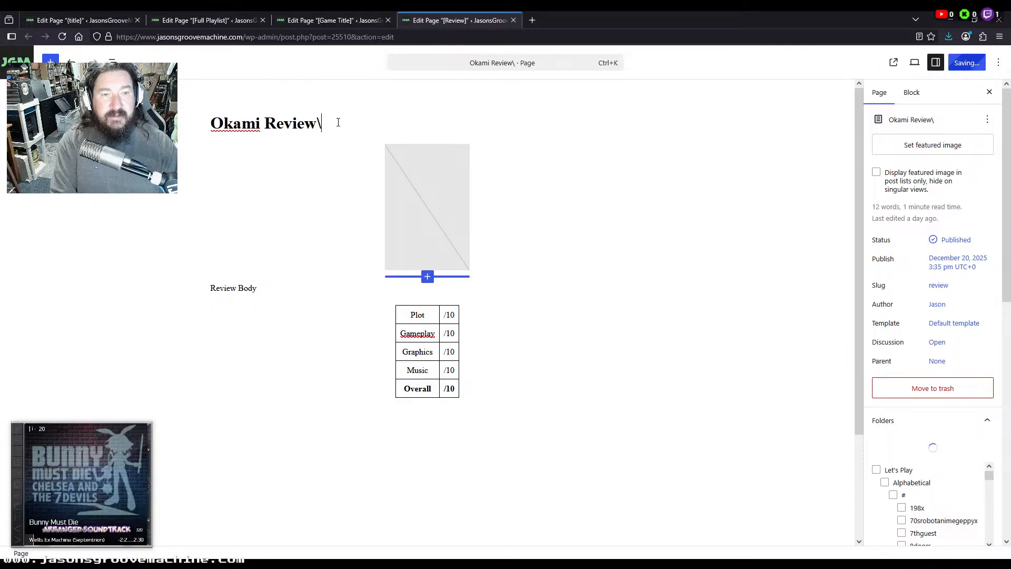
pyautogui.press('BackSpace')
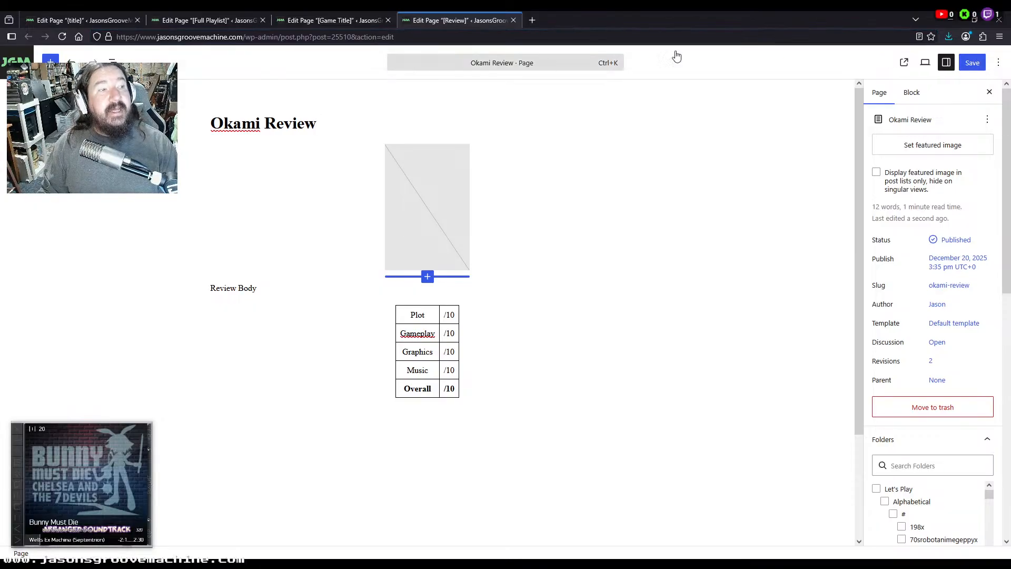
pyautogui.click(972, 63)
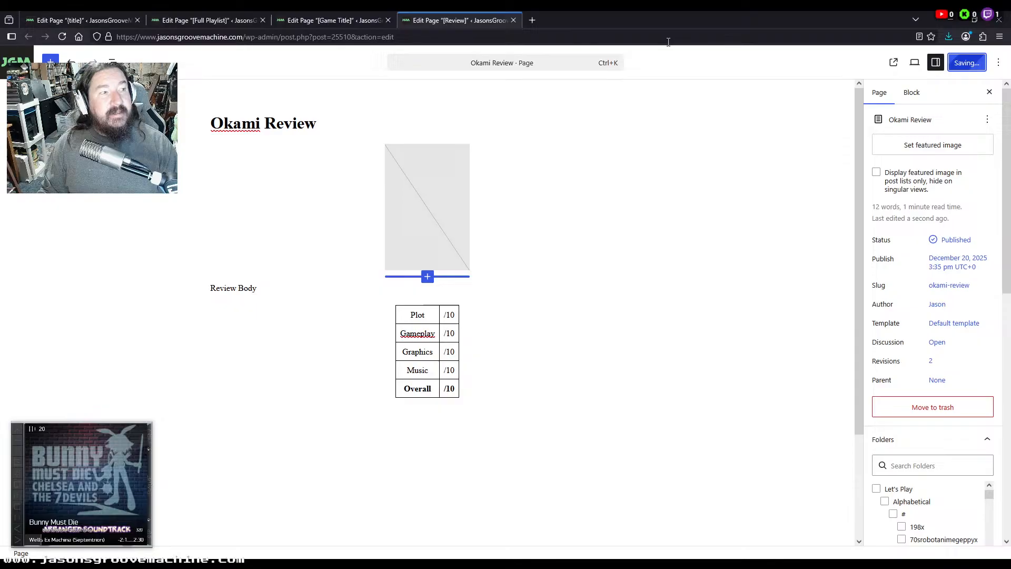
# Insert okami-box-art.png from the media library into the Okami page's image placeholder and remove its caption
pyautogui.click(378, 21)
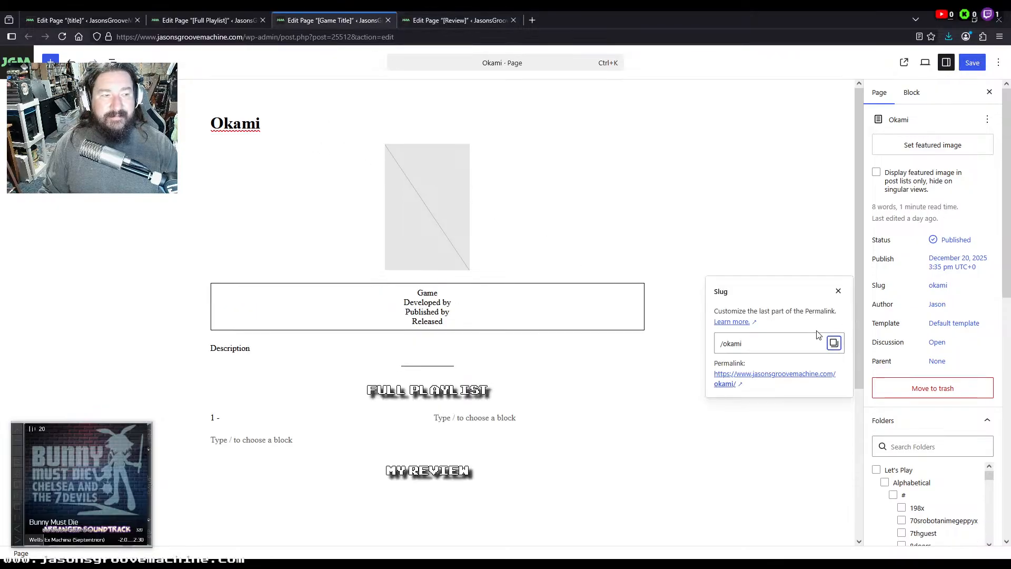
pyautogui.click(835, 345)
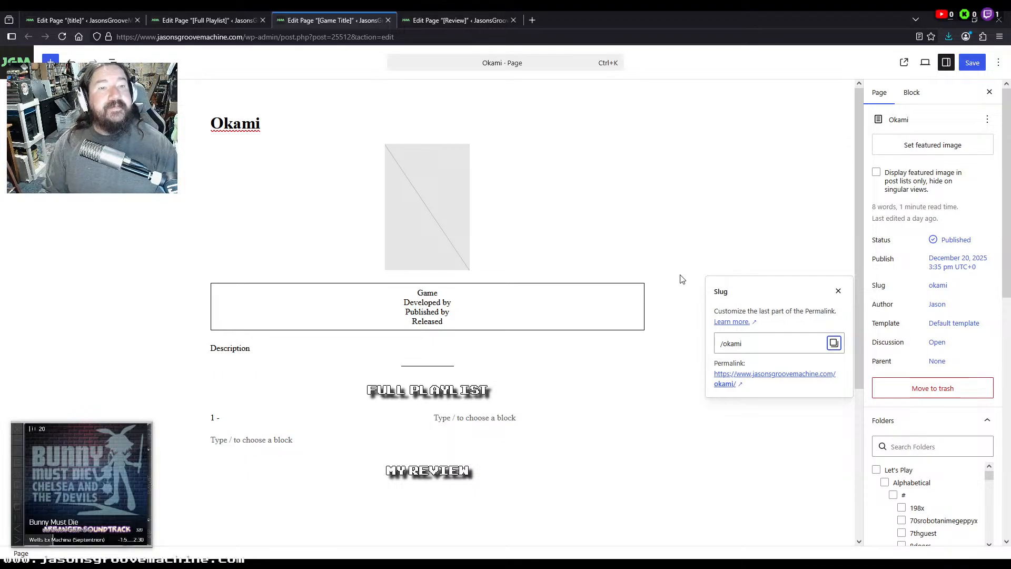
pyautogui.click(402, 191)
pyautogui.click(418, 220)
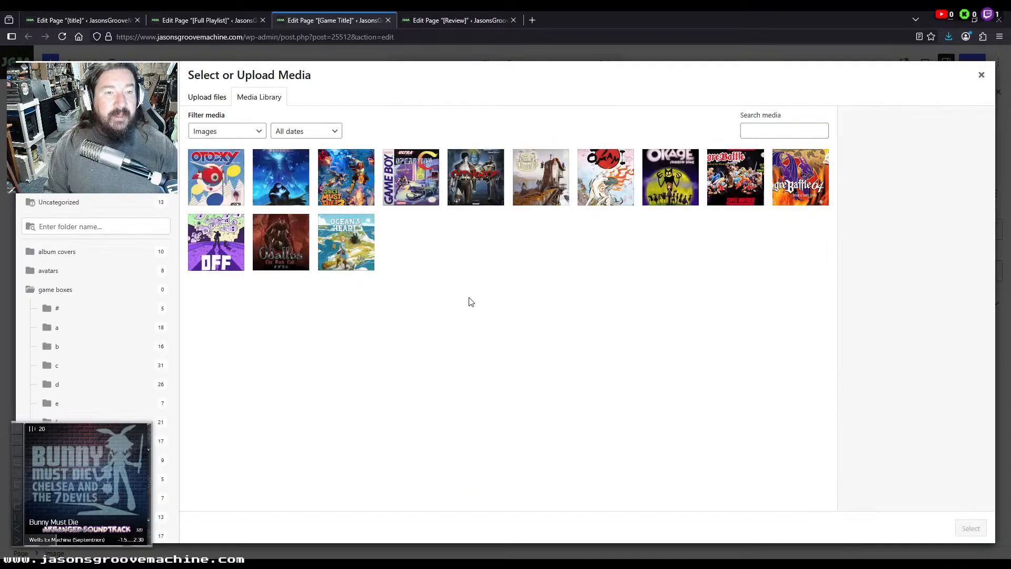
pyautogui.click(598, 192)
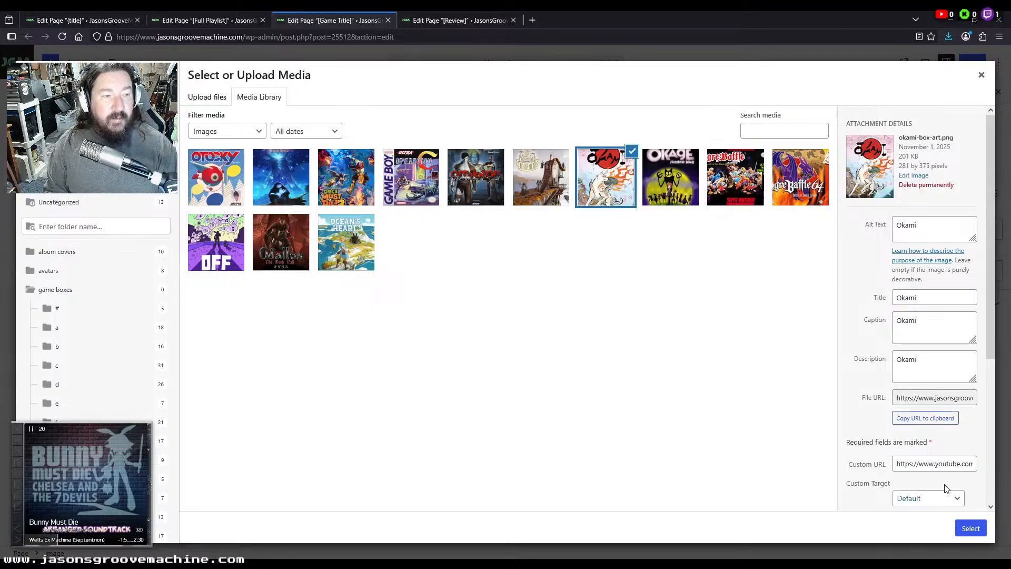
pyautogui.click(970, 529)
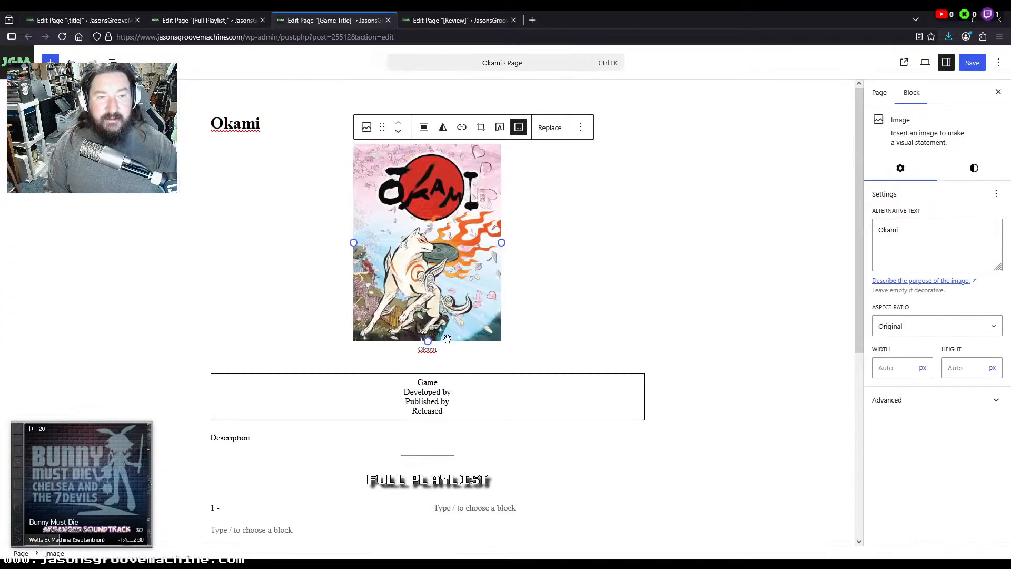
pyautogui.click(519, 127)
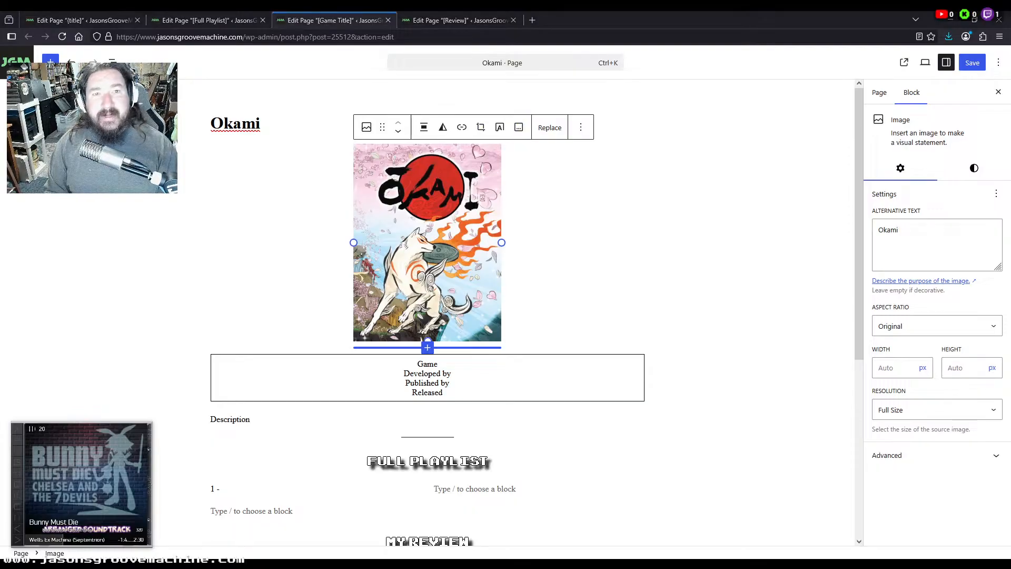
# Fill in the Okami info table: Action Adventure Game, Developed by Ready At Dawn, Published by Capcom, Released 2008
pyautogui.click(476, 369)
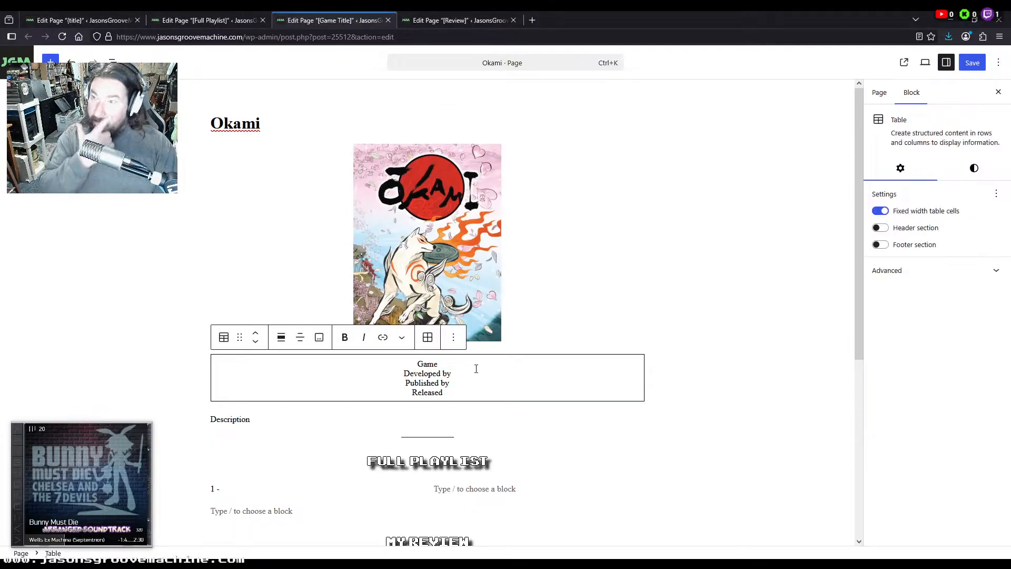
pyautogui.write('Action A')
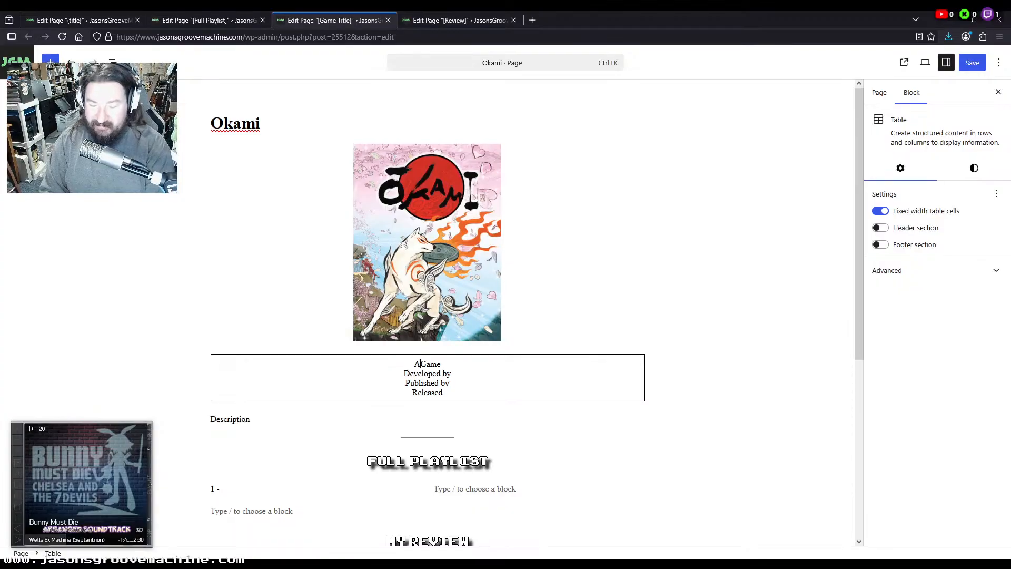
pyautogui.write('dventure Game Developed')
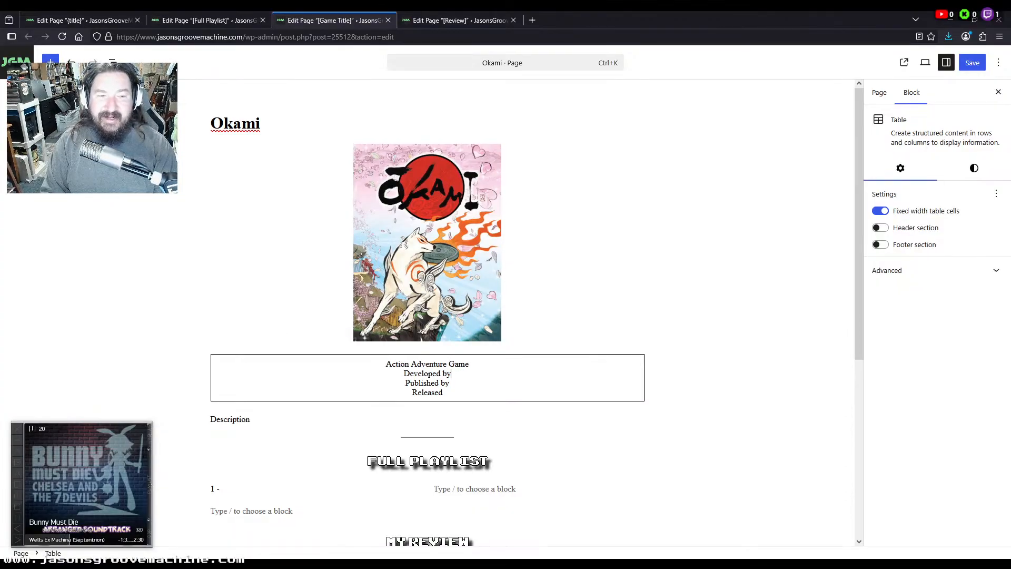
pyautogui.write(' by ')
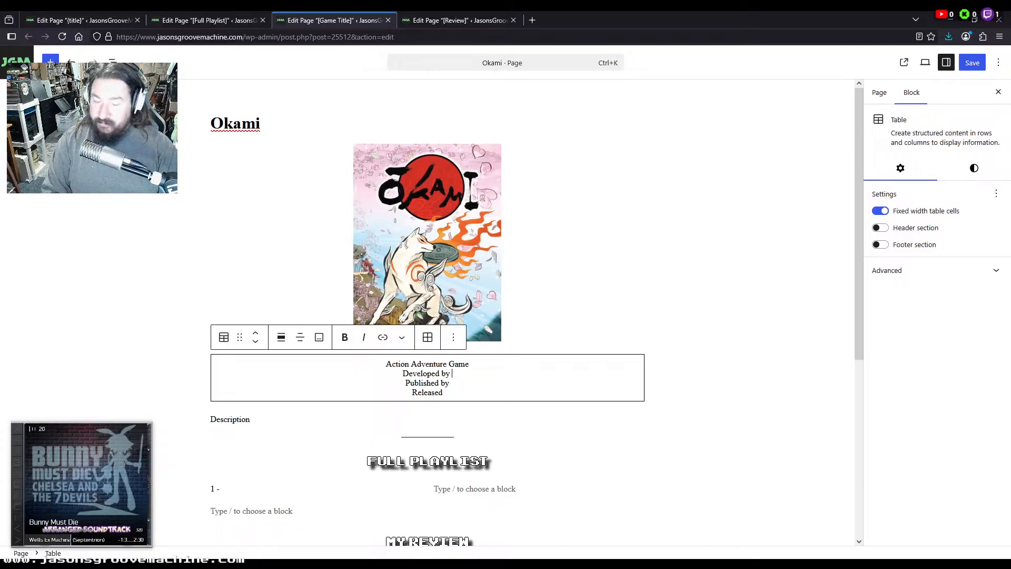
pyautogui.write('Ready At Down')
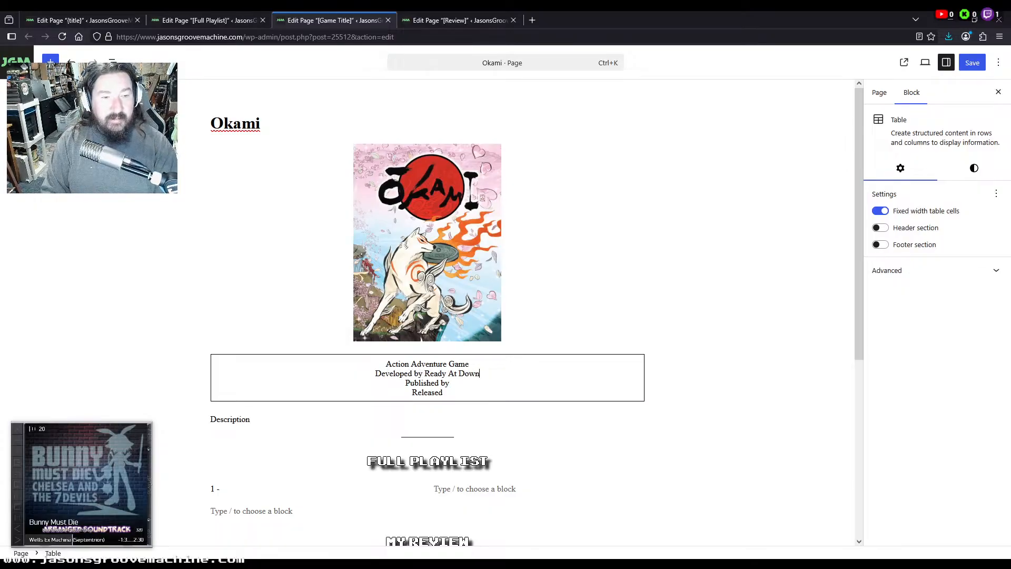
pyautogui.press('Down')
pyautogui.write('Capcom')
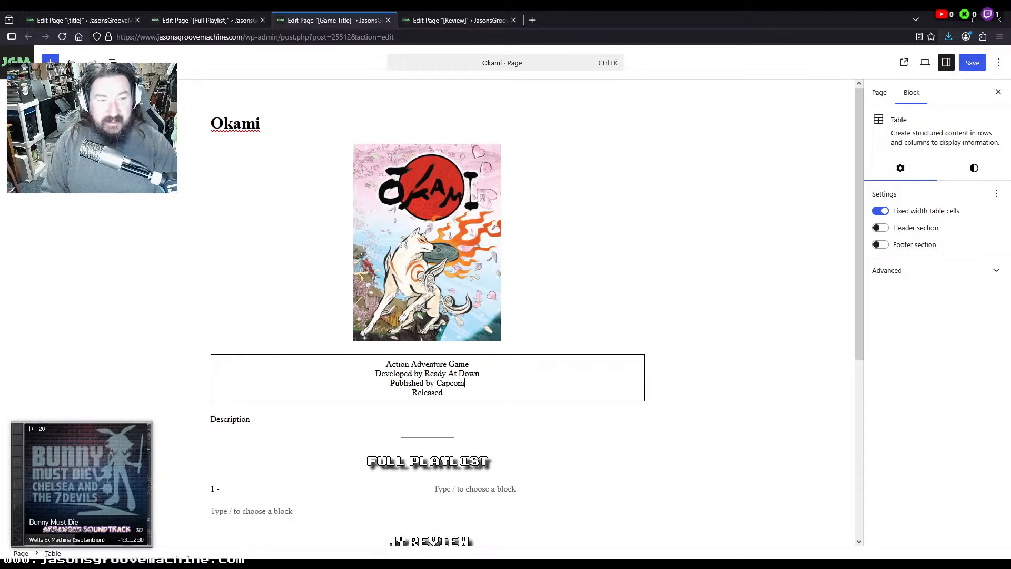
pyautogui.press('Up')
pyautogui.hotkey('shift', 'Right')
pyautogui.write('a')
pyautogui.press('Down')
pyautogui.write('2008')
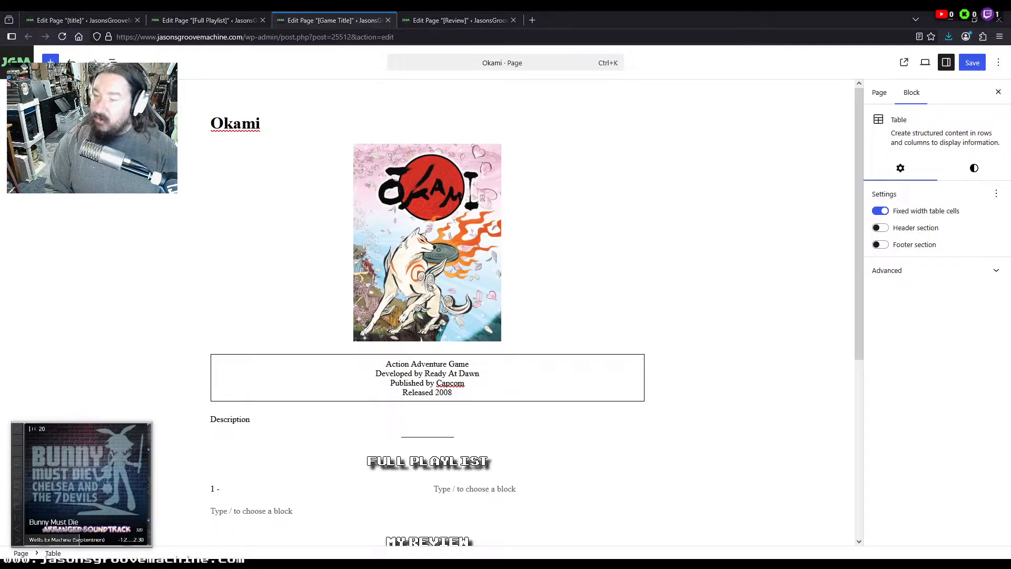
# Replace the "Description" placeholder with the Okami synopsis about Amaterasu in wolf form restoring color to the world
pyautogui.doubleClick(230, 420)
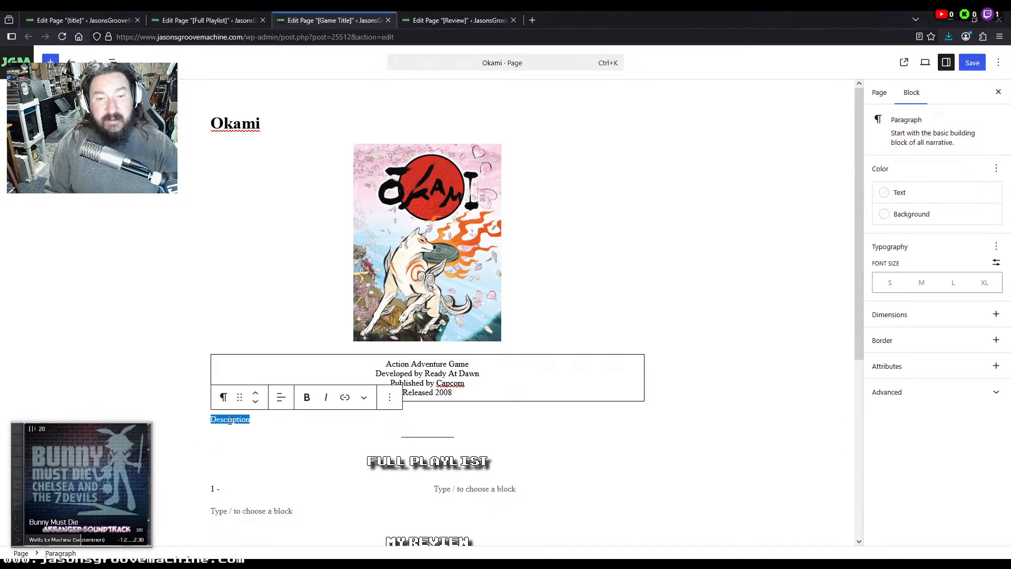
pyautogui.write("In Okami, the player takes the role of the mythical sun goddess Amaterasu, in the form of a wolf. Her task is to restore color (or 'life') to the world by destroying the monsters who have stolen it. Since Amaterasu is a diety, there are naturally people who worship her and people who don't. The more people who worship her (as a result of her restoring color and doing other good deeds for them), the more powerful she becomes.")
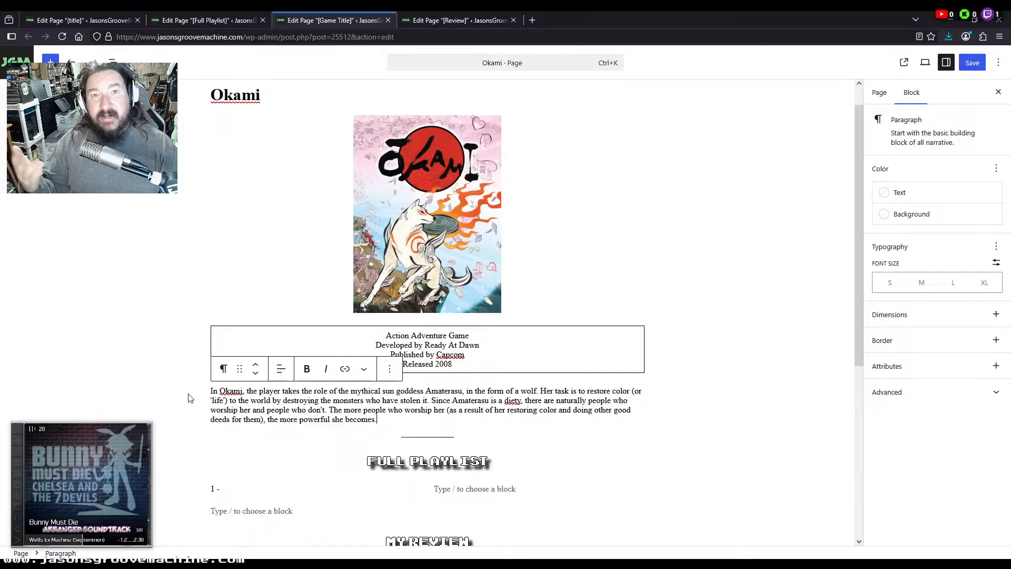
# Fill the two columns under Full Playlist with episode titles 01–04 and 05–08, removing the placeholder number and spare empty lines
pyautogui.scroll(-3, 165, 406)
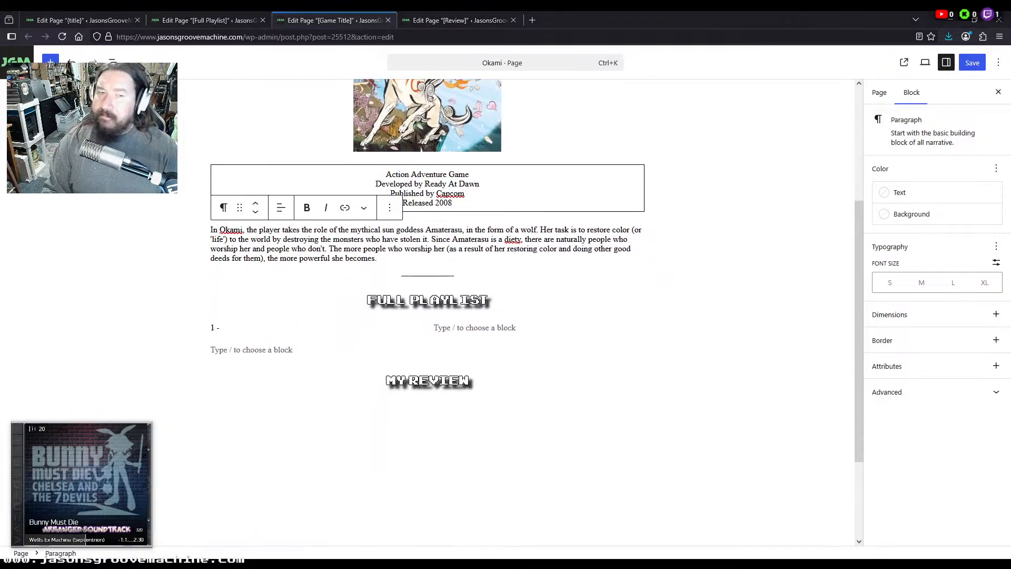
pyautogui.press('BackSpace')
pyautogui.press('BackSpace')
pyautogui.press('BackSpace')
pyautogui.press('BackSpace')
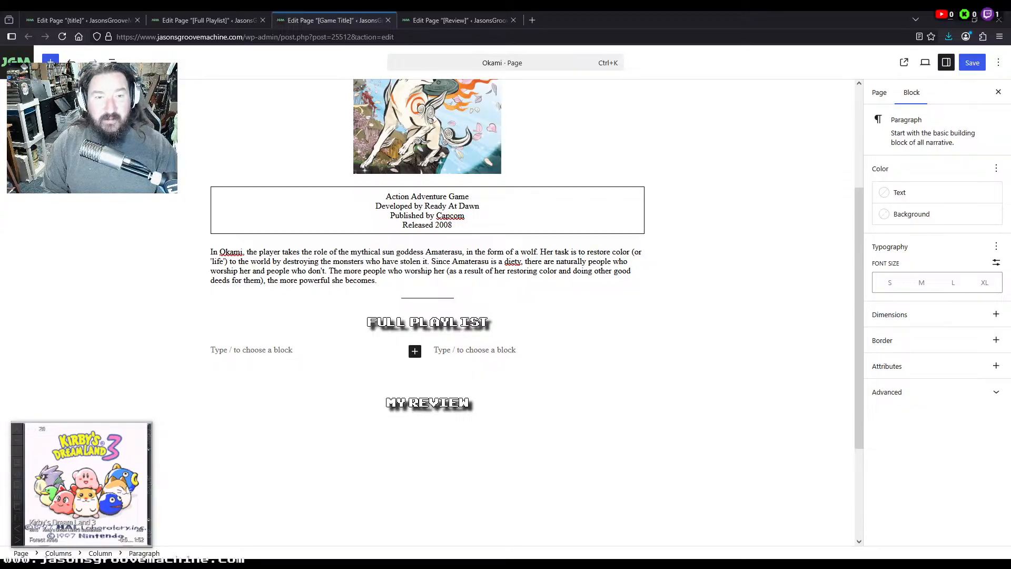
pyautogui.write("[01] The Most Words Ever [02] Gameplay And The Like [03] Solving Some Puzzles [04] But Like… It's A Dog")
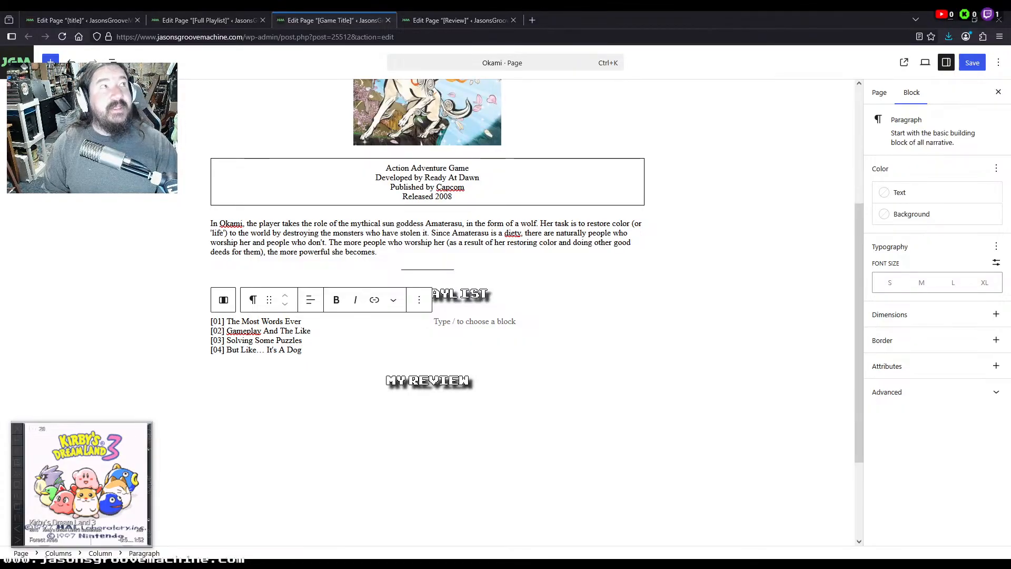
pyautogui.write('[05] This Damned Logistics [06] So Freaking Zelda [07] The Better I Look [08] Go Go Doggo Rangers')
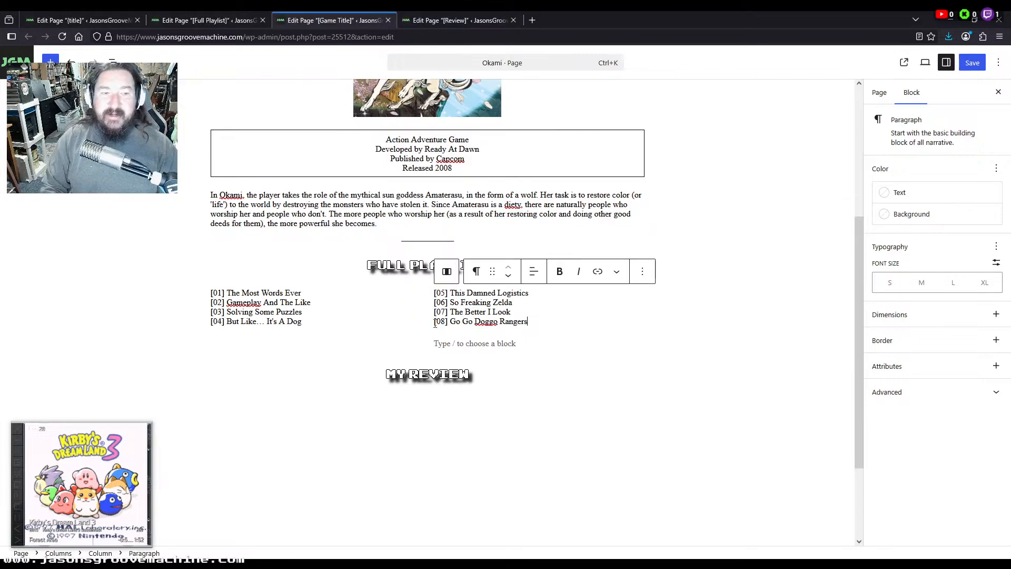
pyautogui.press('BackSpace')
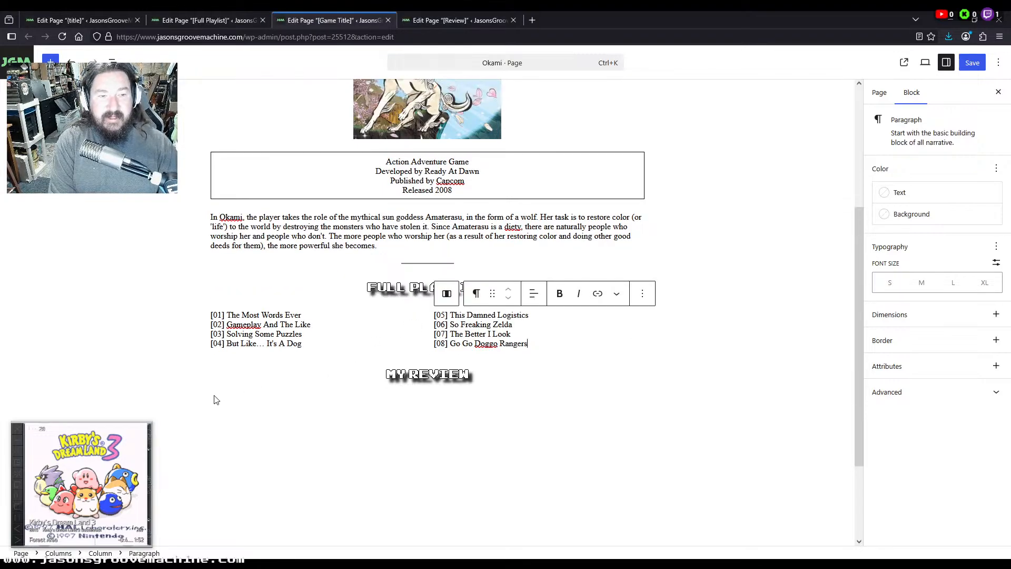
# Save the Okami page and close the Okami Review page
pyautogui.click(154, 406)
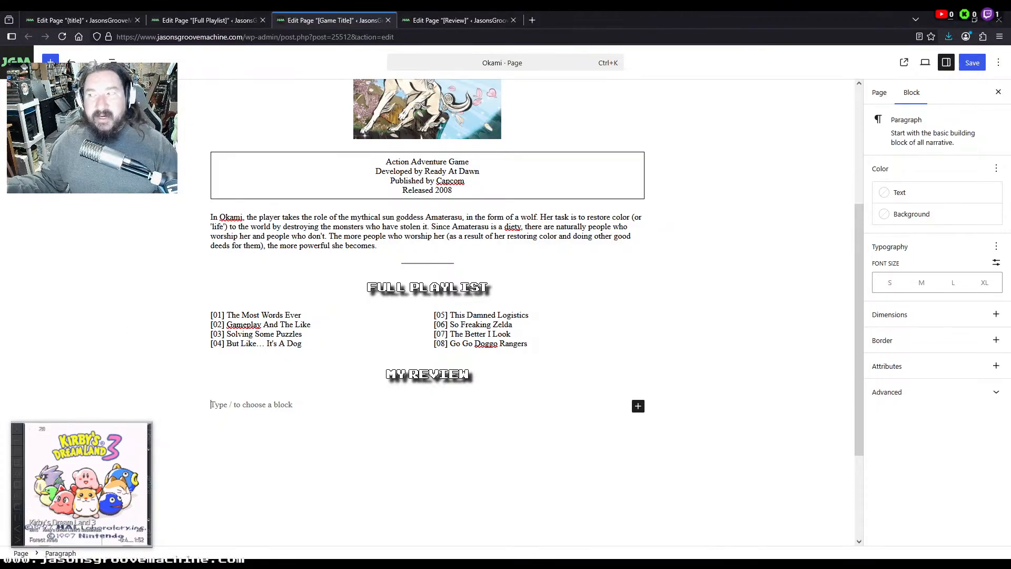
pyautogui.hotkey('ctrl', 's')
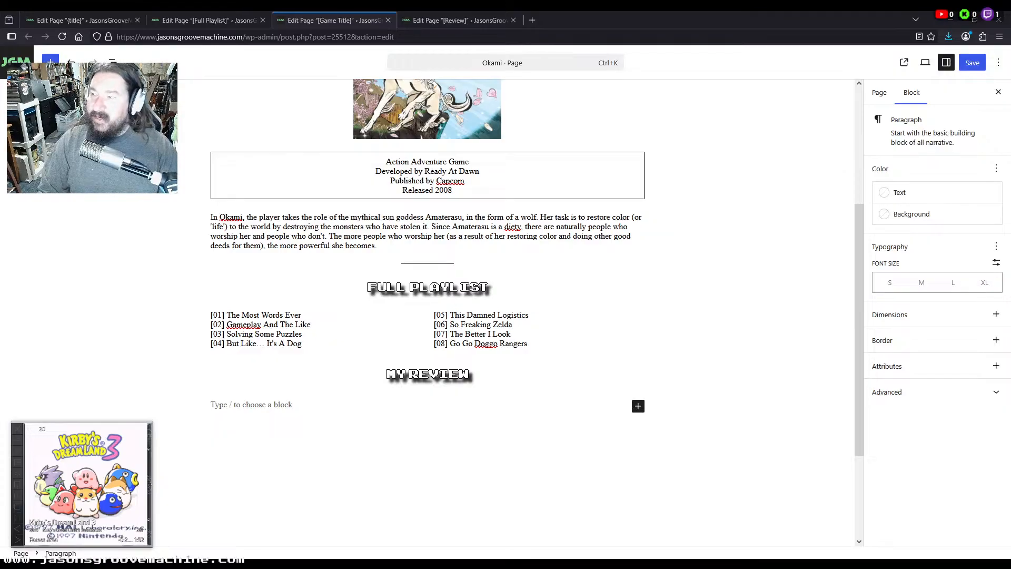
pyautogui.click(227, 21)
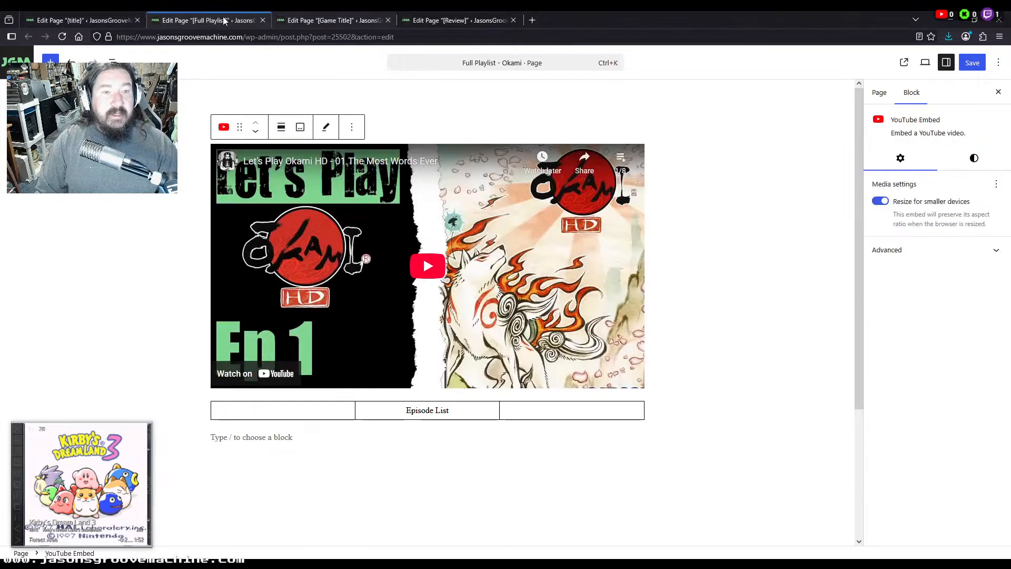
pyautogui.click(355, 21)
pyautogui.scroll(5, 700, 266)
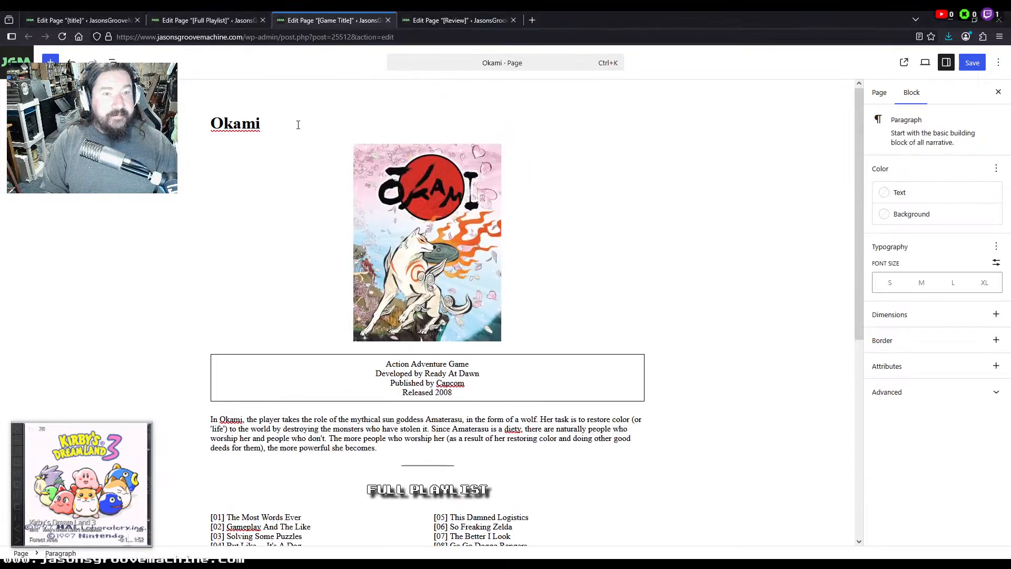
pyautogui.tripleClick(297, 124)
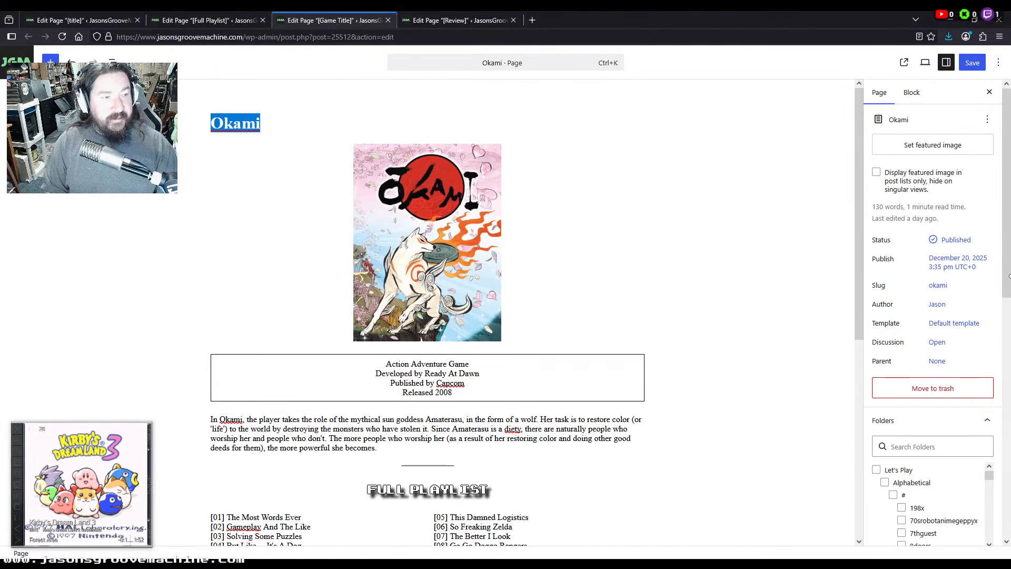
pyautogui.click(972, 63)
pyautogui.click(491, 19)
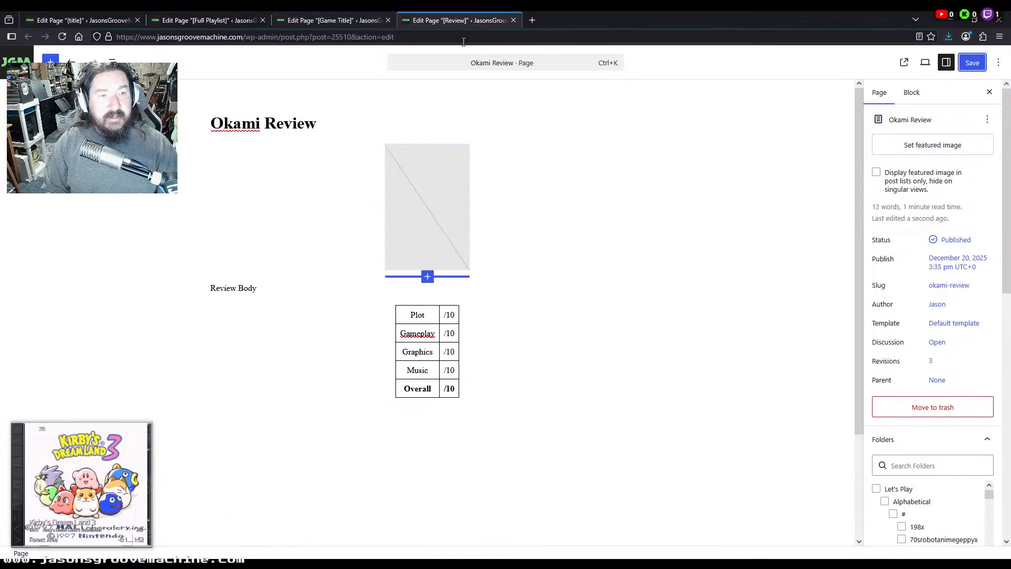
pyautogui.click(514, 20)
pyautogui.click(208, 20)
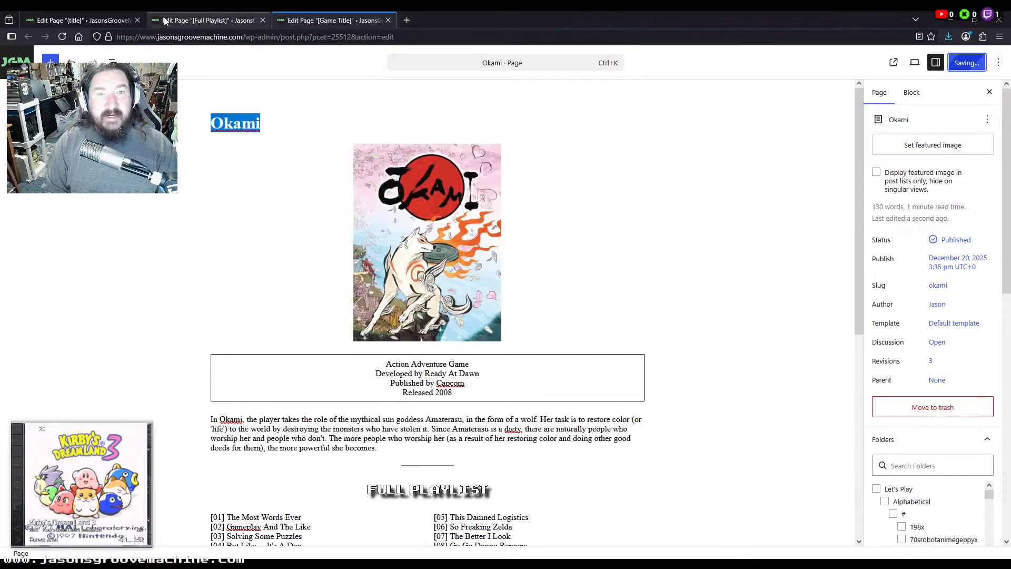
pyautogui.moveTo(447, 414); pyautogui.dragTo(356, 414)
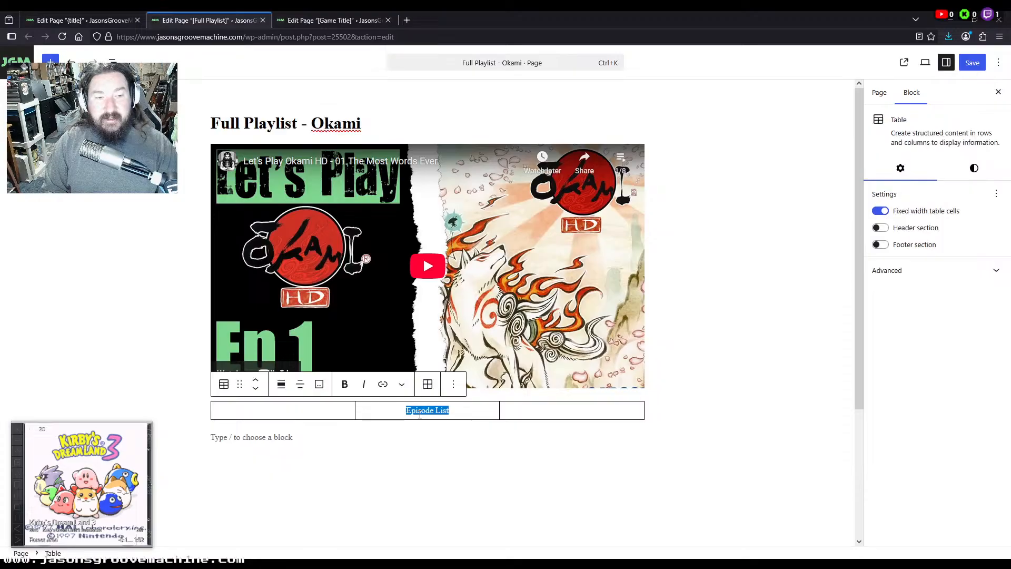
pyautogui.write('Okami')
pyautogui.hotkey('ctrl', 'z')
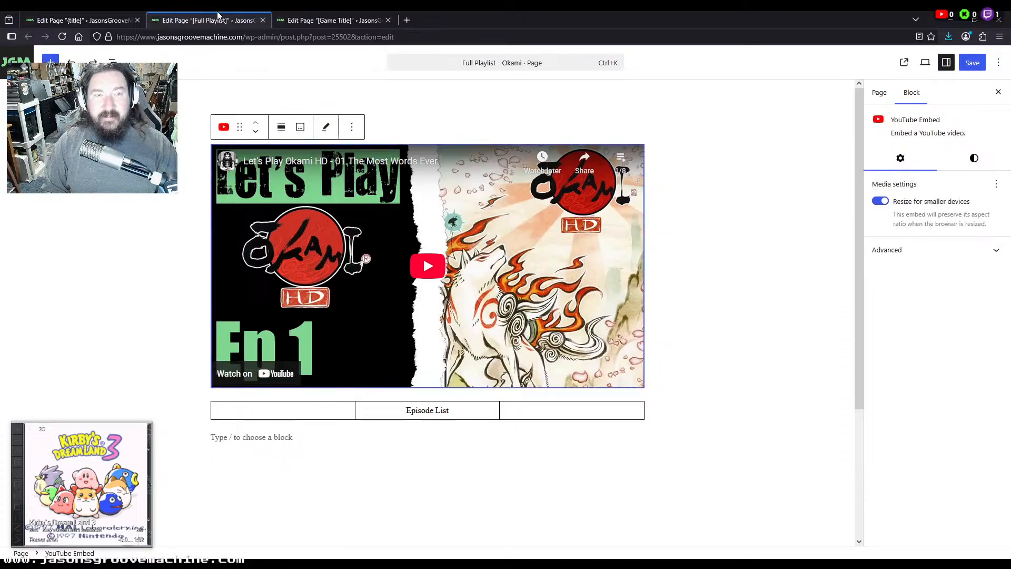
# Copy the Okami page's permalink and link "Episode List" to it in the Full Playlist - Okami page's table
pyautogui.click(353, 21)
pyautogui.click(939, 287)
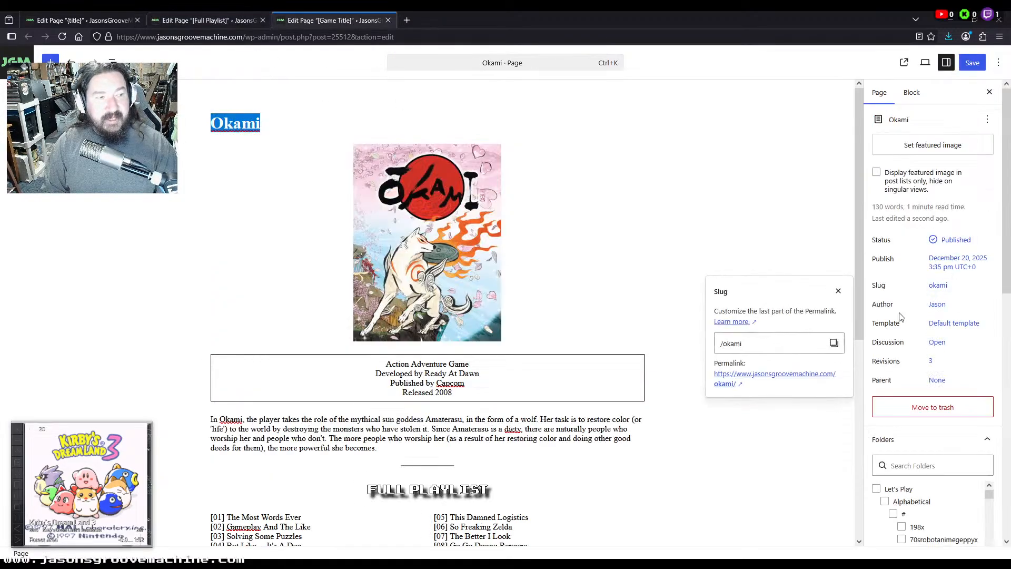
pyautogui.click(834, 343)
pyautogui.click(194, 21)
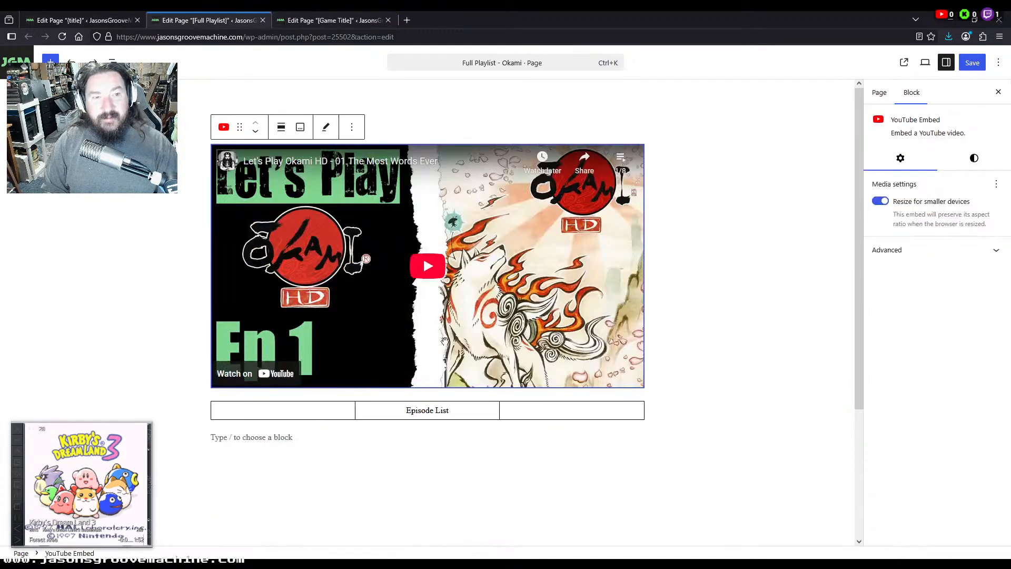
pyautogui.tripleClick(418, 409)
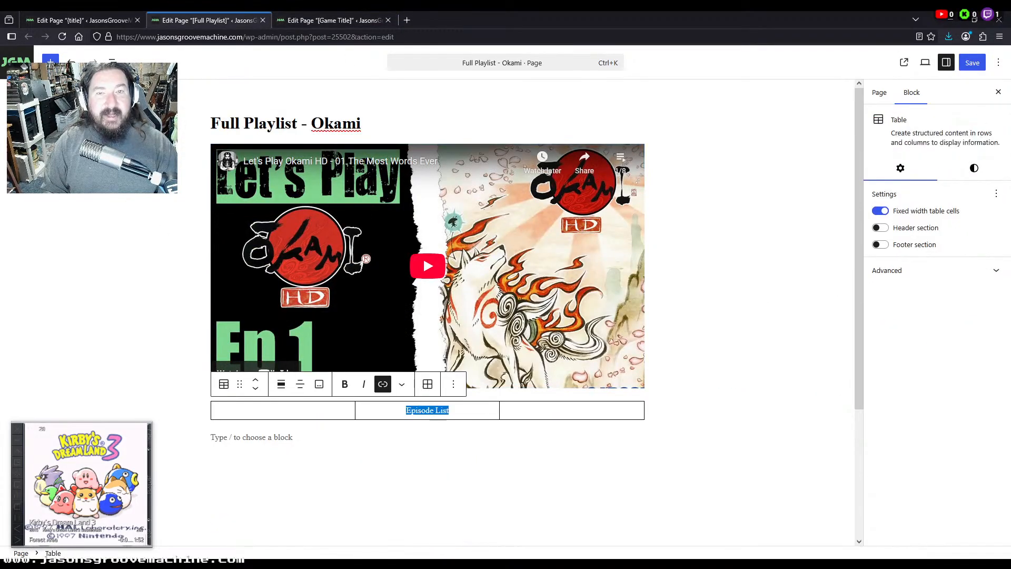
# Link "Episode List" in the {title} template page's table to the copied Okami permalink and save the page
pyautogui.click(79, 20)
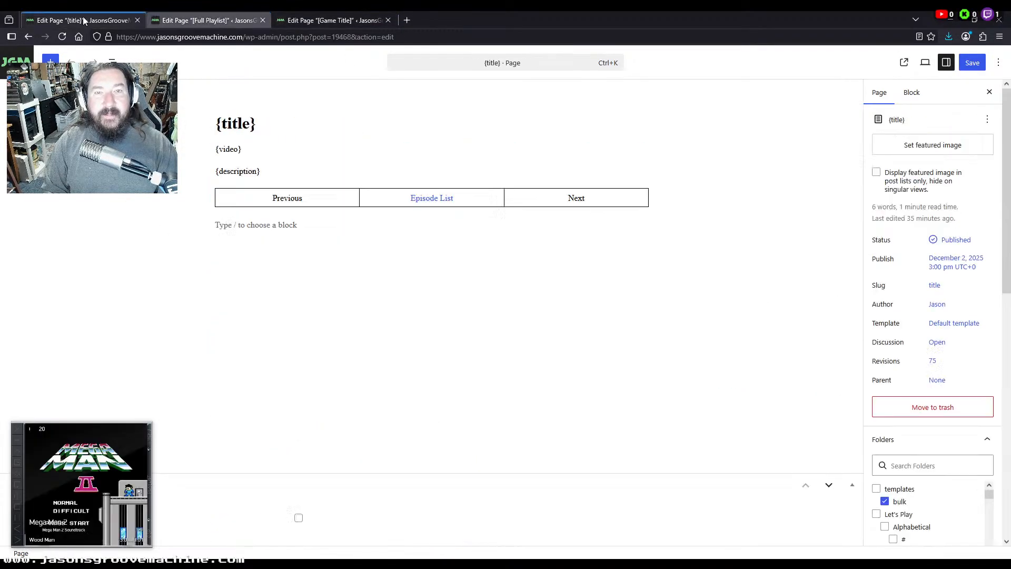
pyautogui.tripleClick(419, 197)
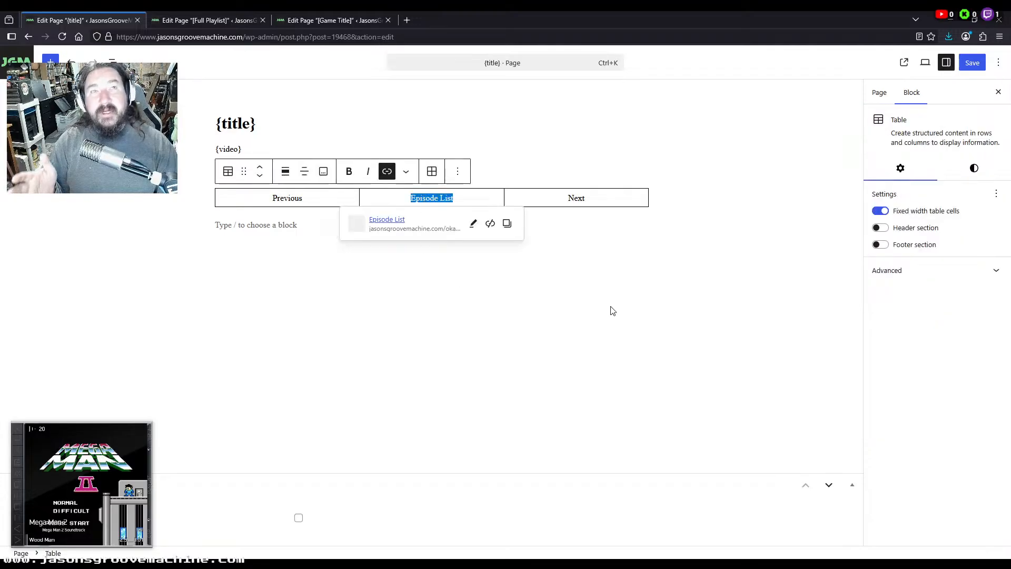
pyautogui.click(972, 63)
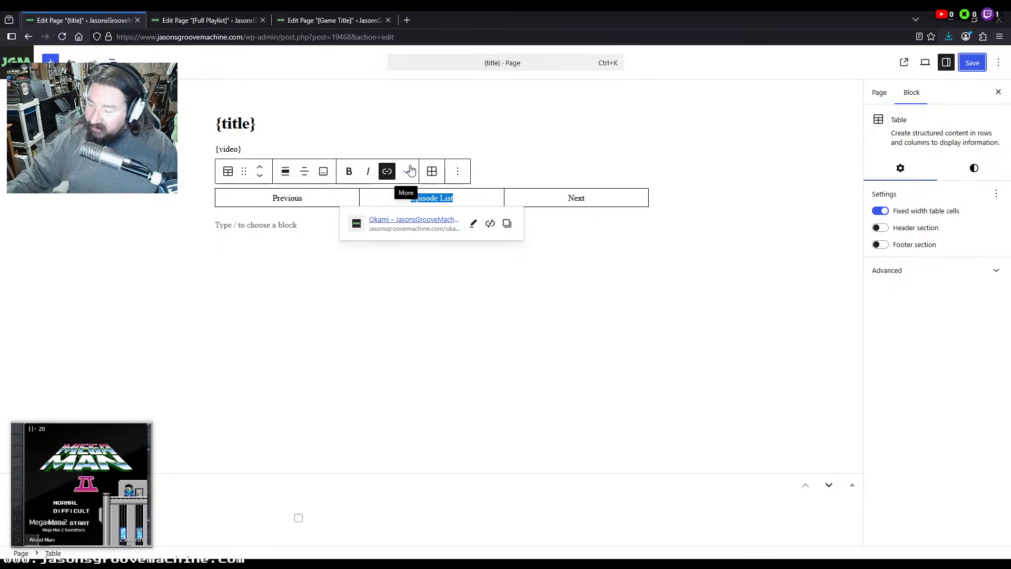
# Return to the Okami page's editor and save the page
pyautogui.click(204, 20)
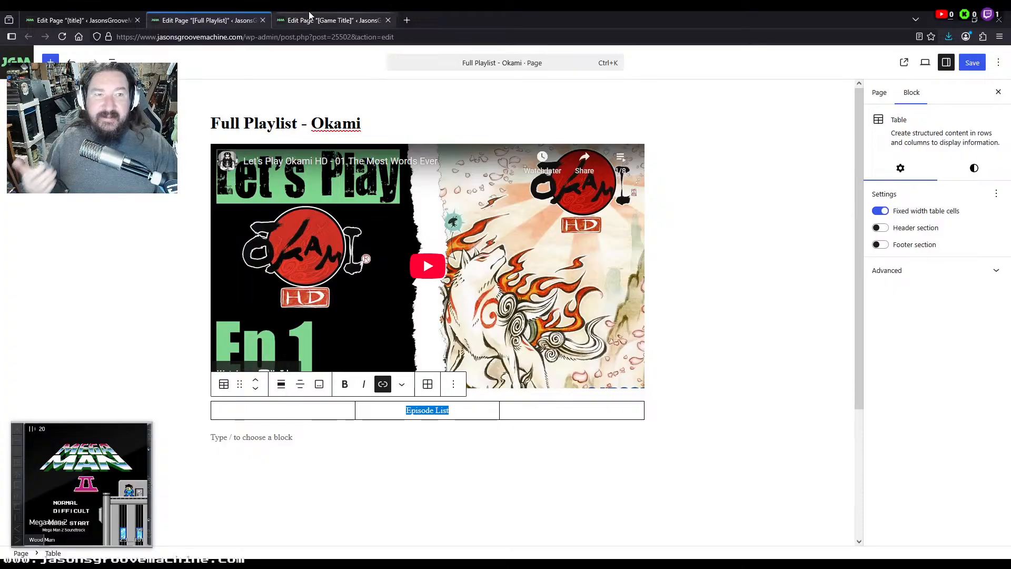
pyautogui.click(340, 22)
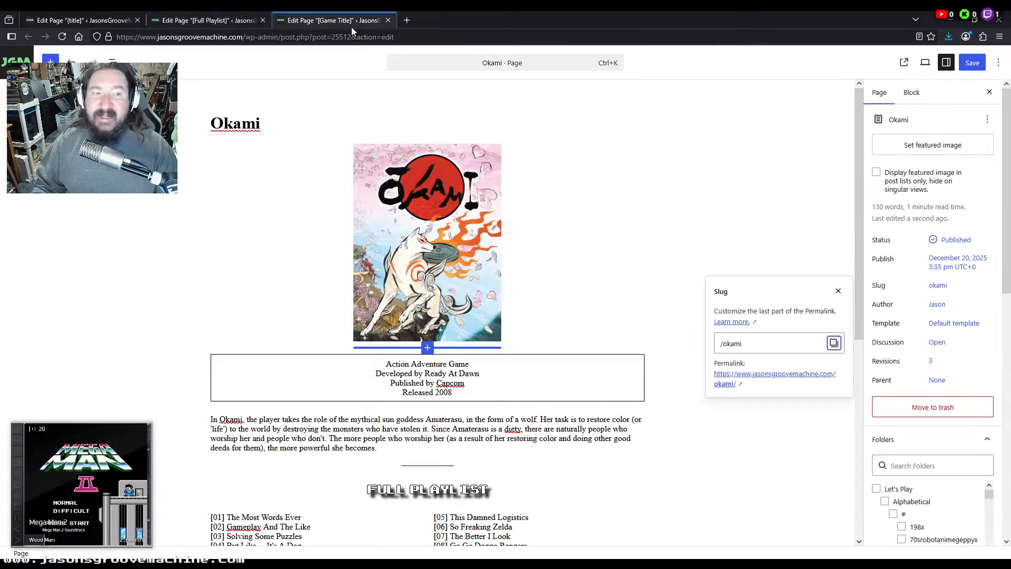
pyautogui.click(970, 66)
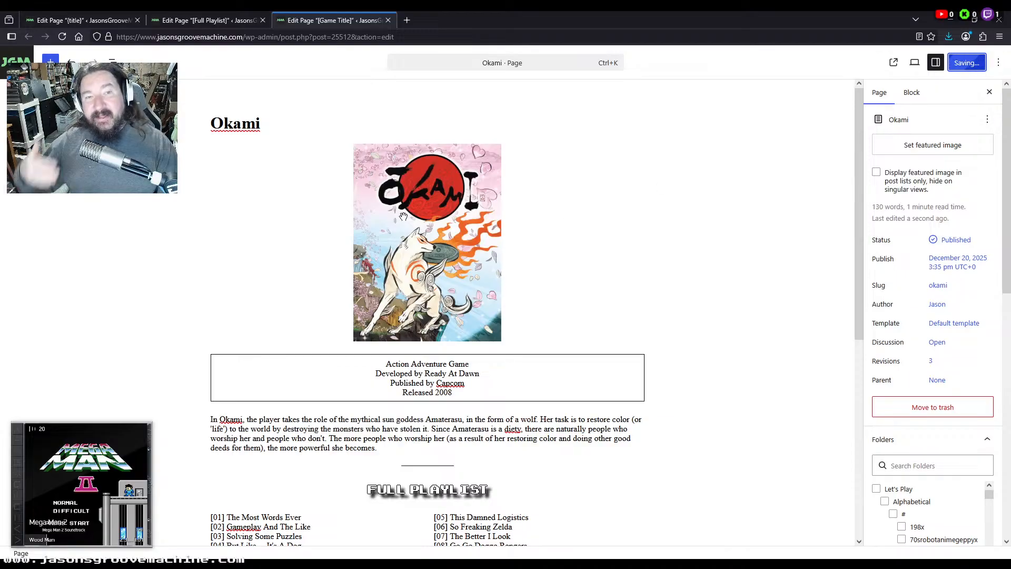
# Save the Full Playlist - Okami page and close its editor
pyautogui.click(220, 23)
pyautogui.click(262, 20)
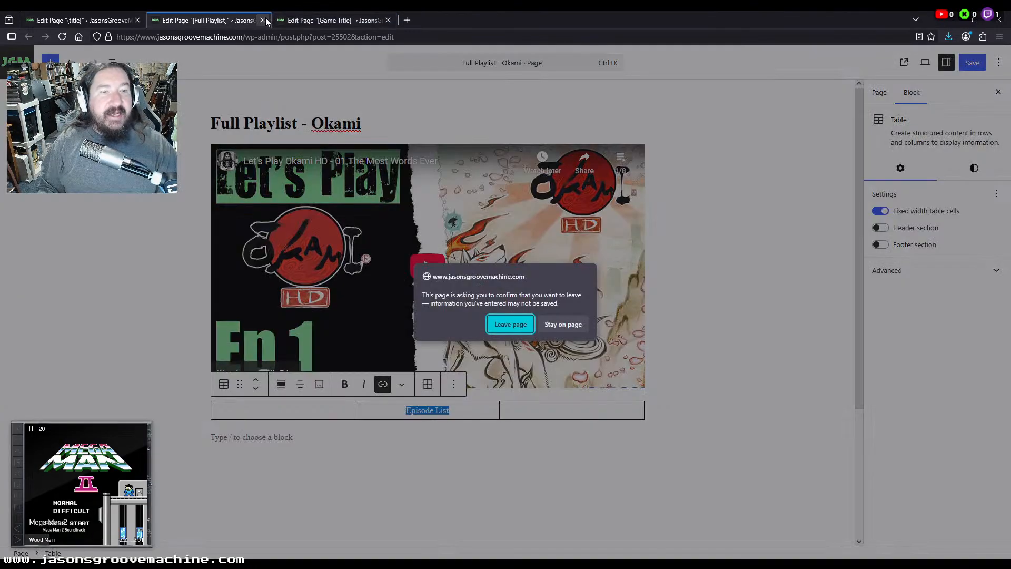
pyautogui.click(565, 325)
pyautogui.hotkey('ctrl', 's')
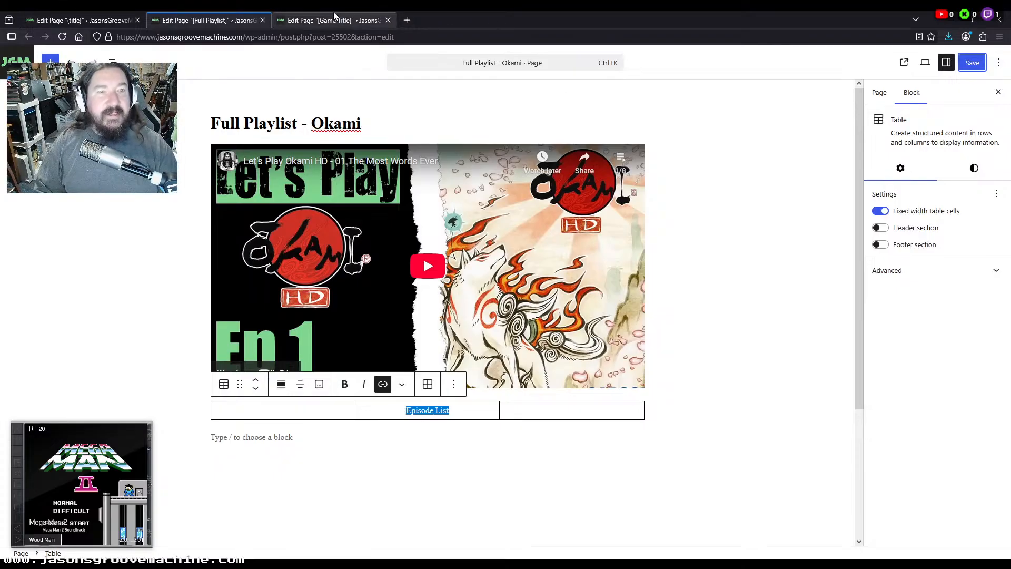
pyautogui.click(262, 20)
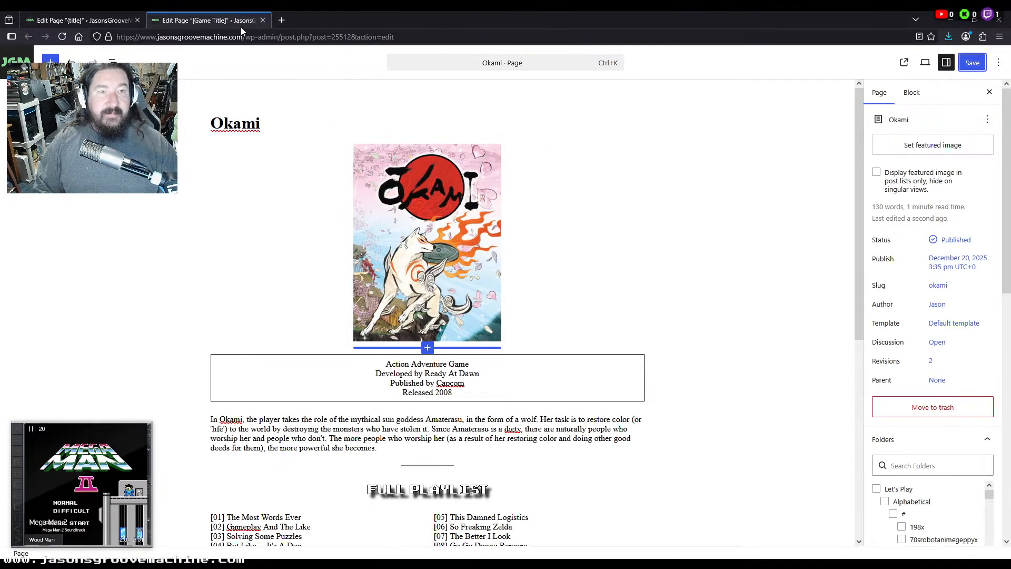
# Leave the {title} template page's editor and return to the Pages list
pyautogui.click(105, 22)
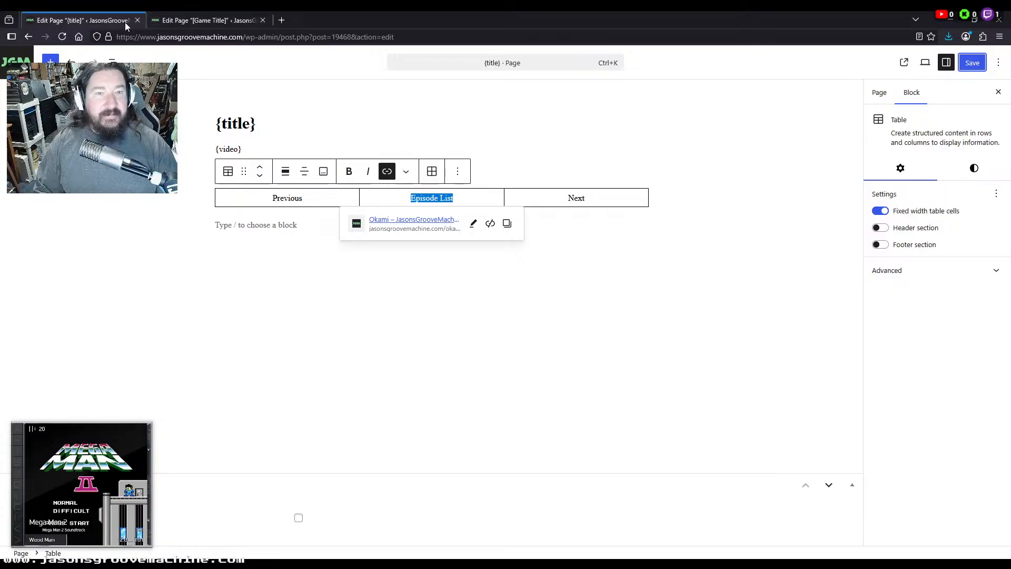
pyautogui.click(16, 55)
pyautogui.click(222, 20)
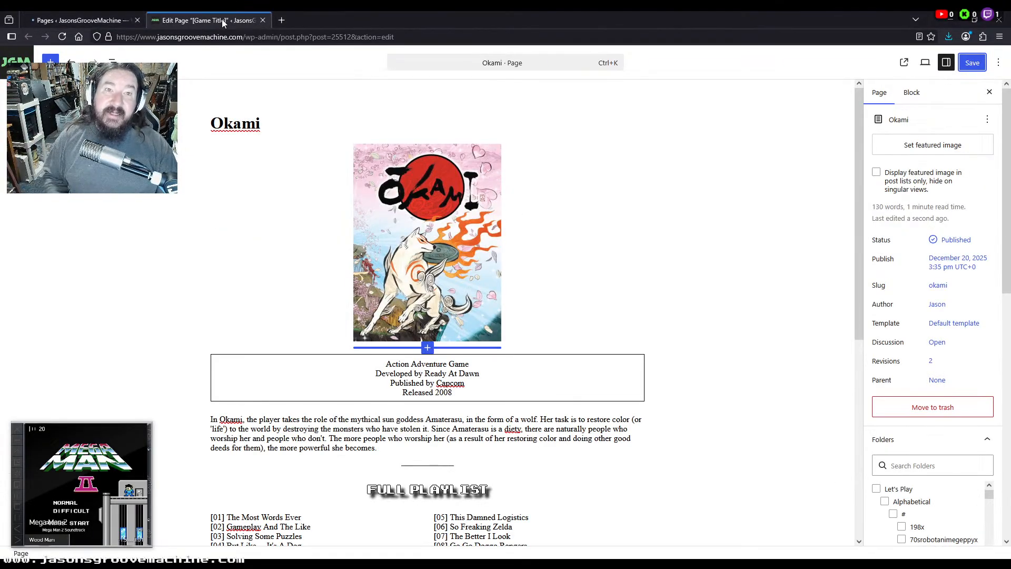
# Open the jasonsgroovemachine Patreon page, look through the posts in its library, and close it
pyautogui.click(283, 20)
pyautogui.write('patreon.com/')
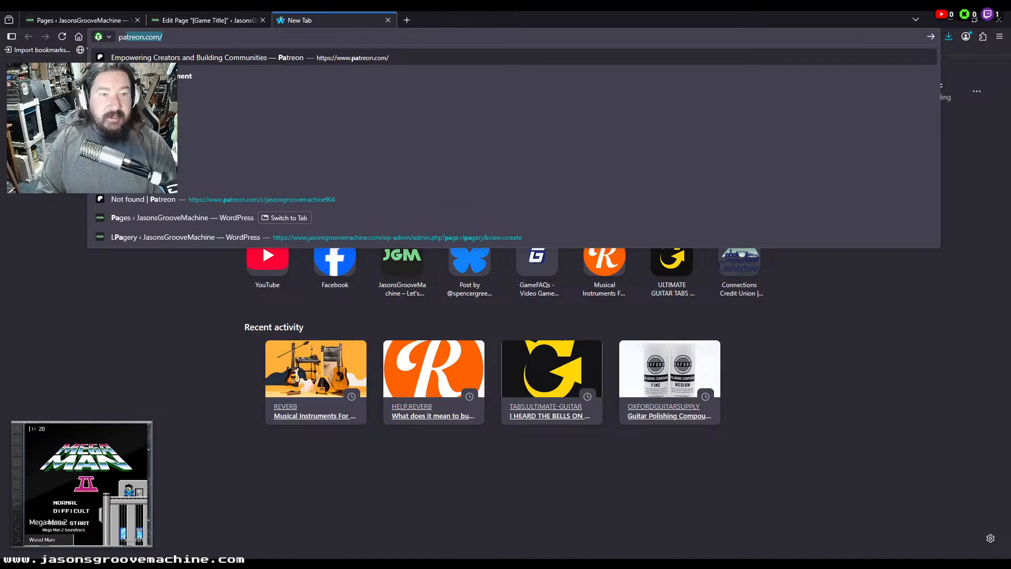
pyautogui.press('Return')
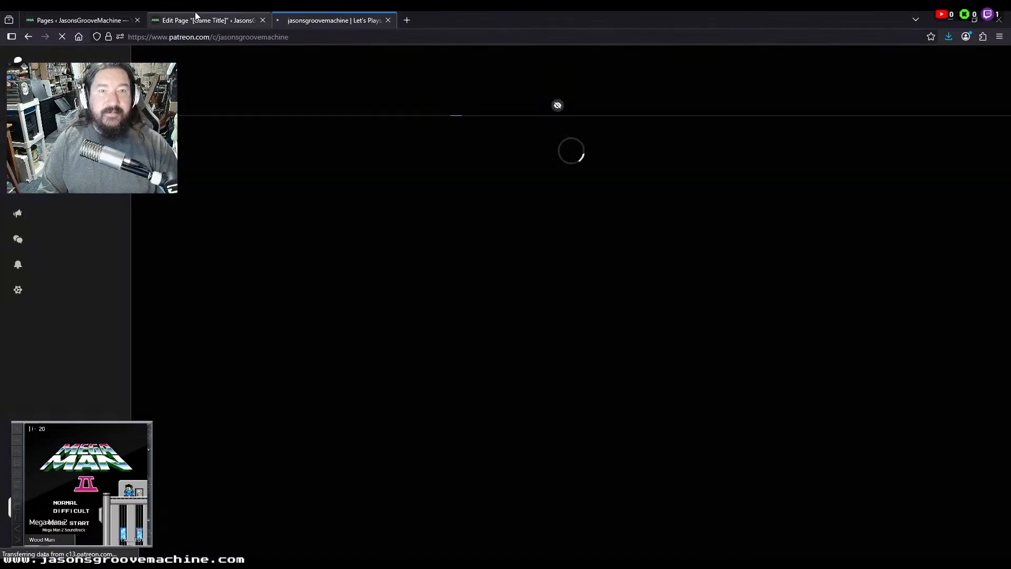
pyautogui.scroll(-4, 287, 257)
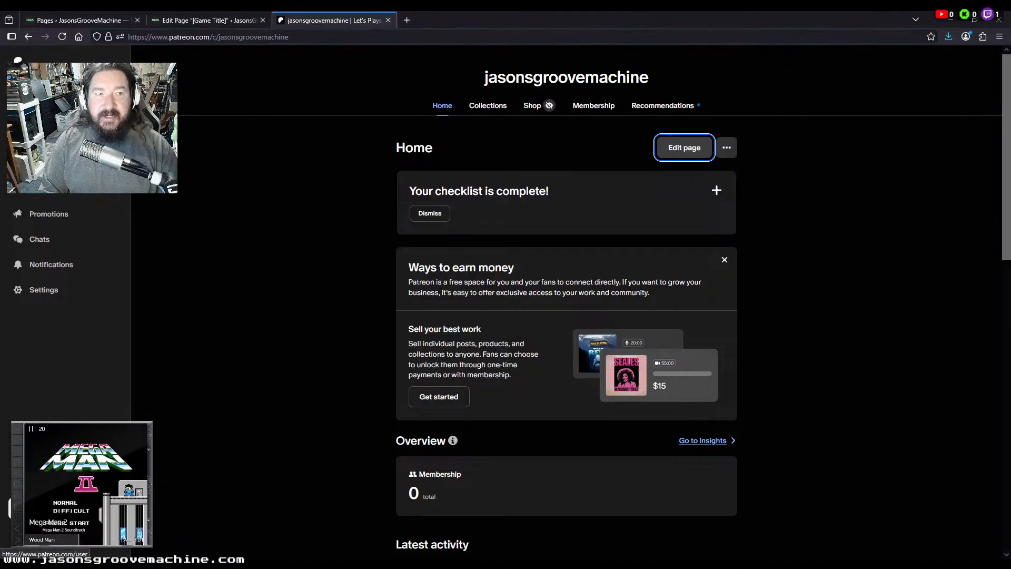
pyautogui.click(39, 87)
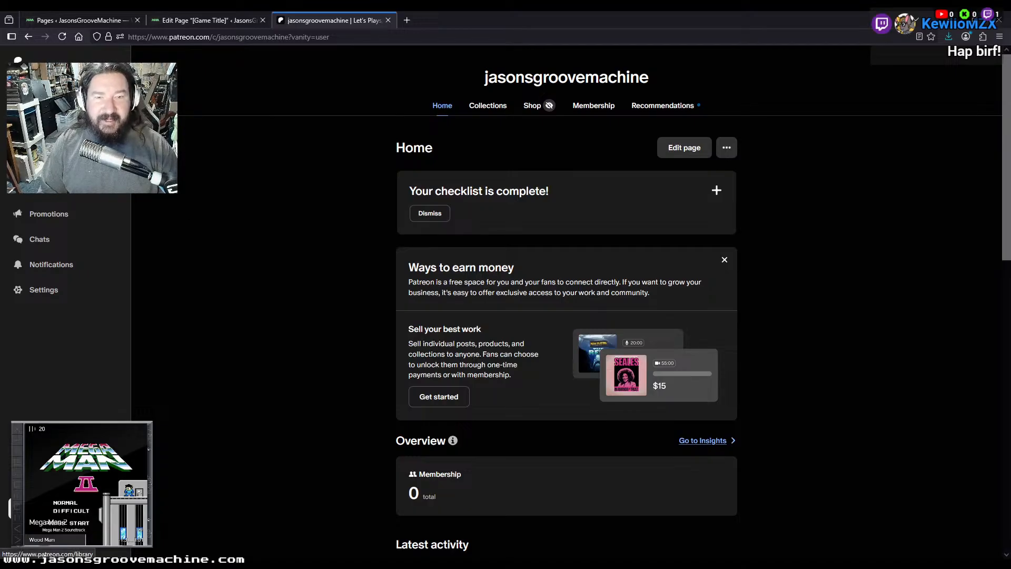
pyautogui.click(44, 112)
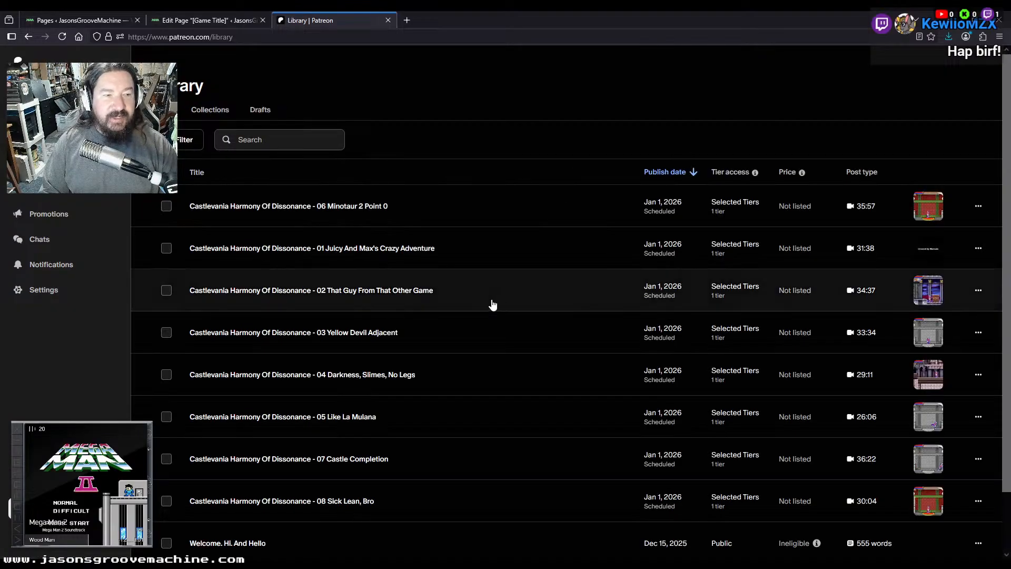
pyautogui.scroll(-2, 493, 305)
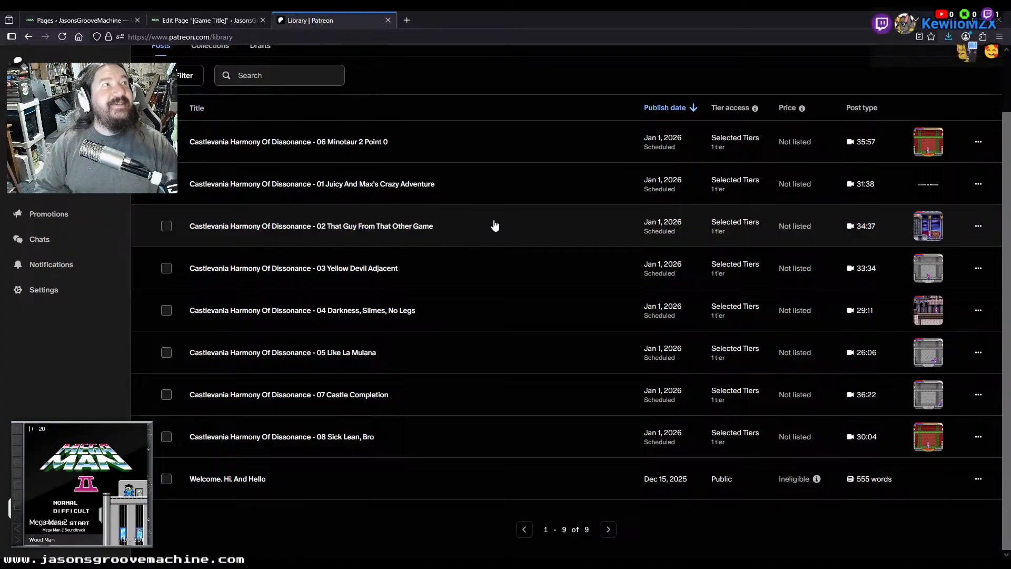
pyautogui.click(388, 20)
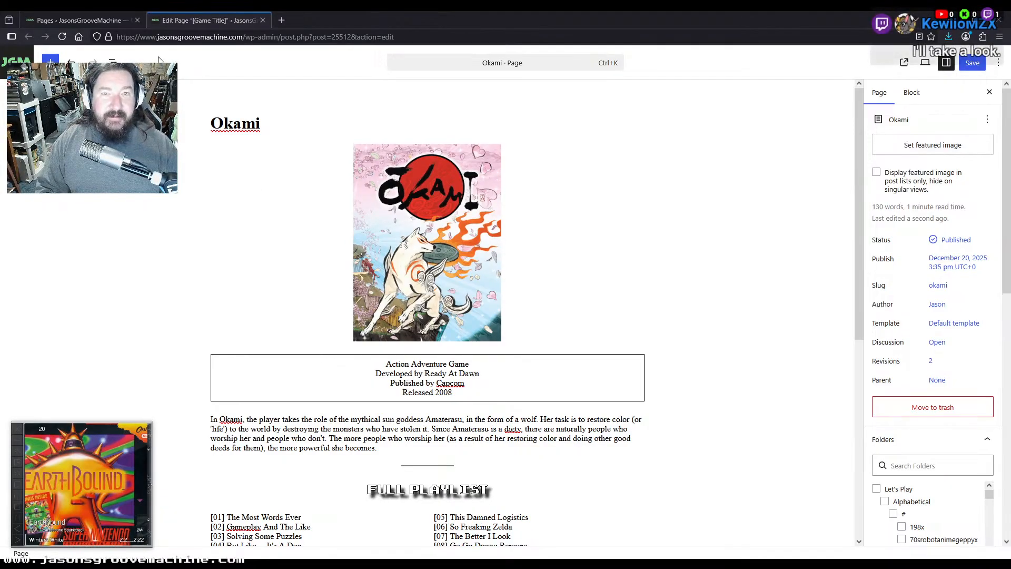
# Start creating new pages in LPagery from the Pages list and choose {title} as the template page
pyautogui.click(105, 20)
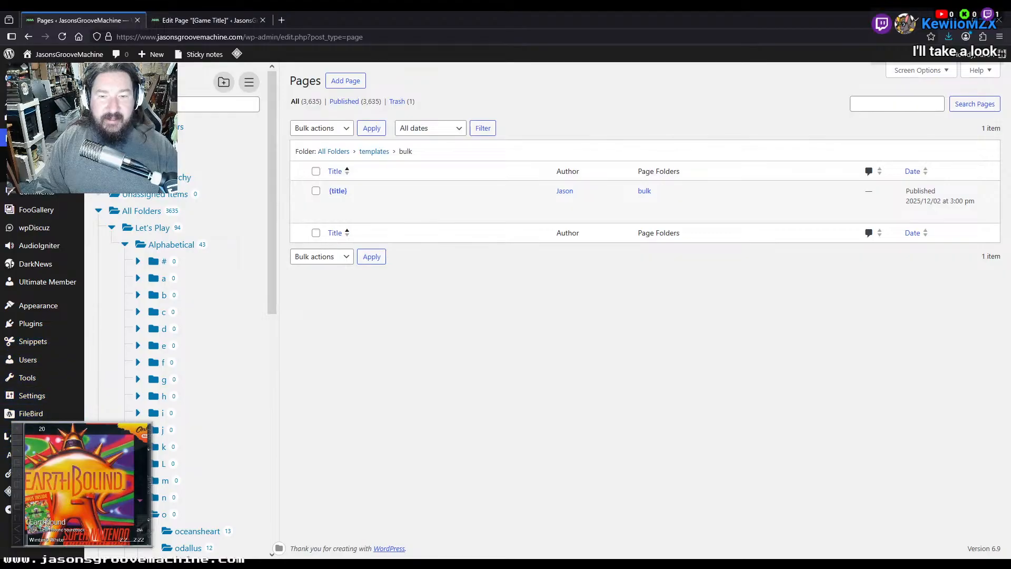
pyautogui.moveTo(7, 436)
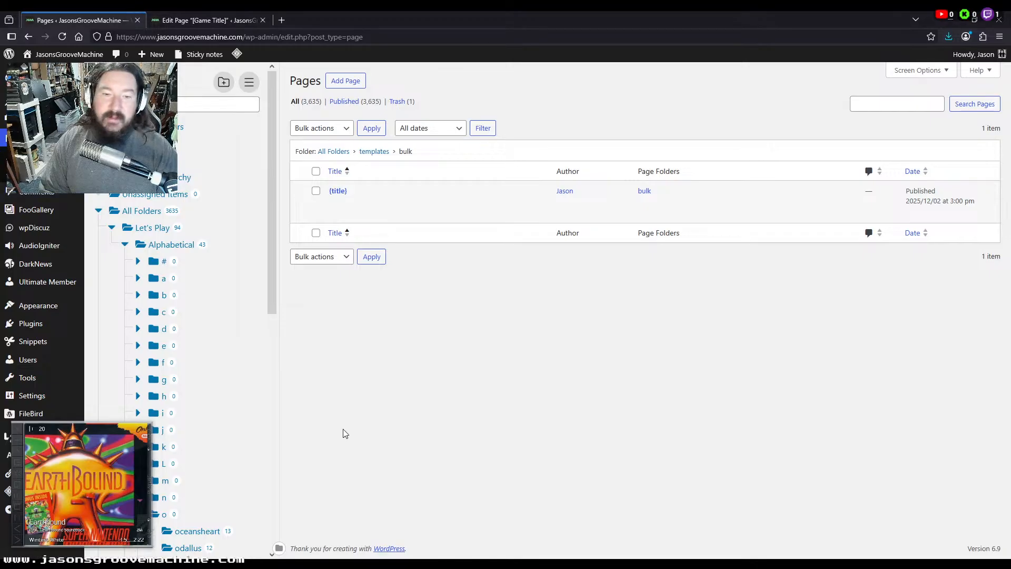
pyautogui.scroll(-3, 200, 408)
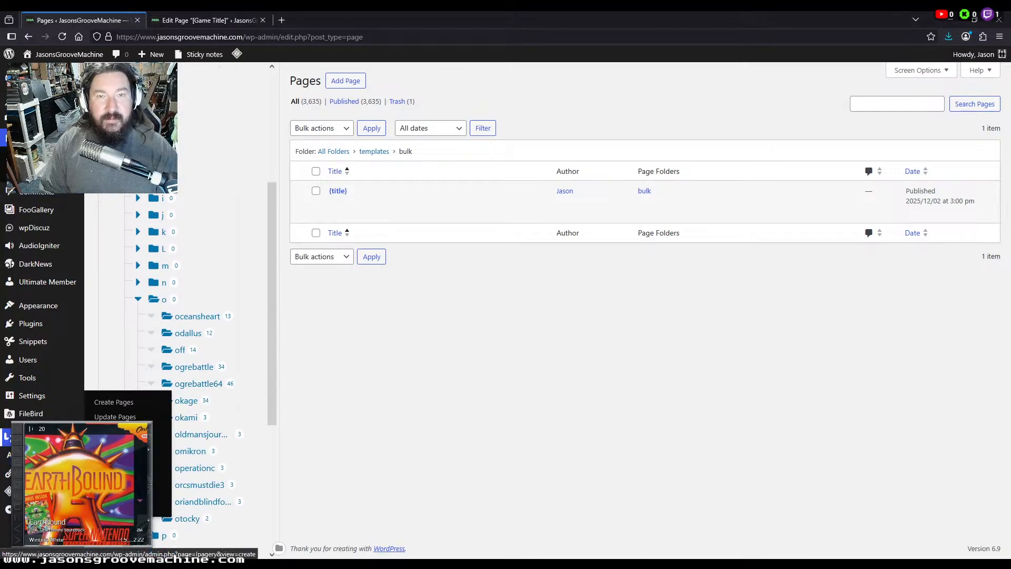
pyautogui.click(132, 404)
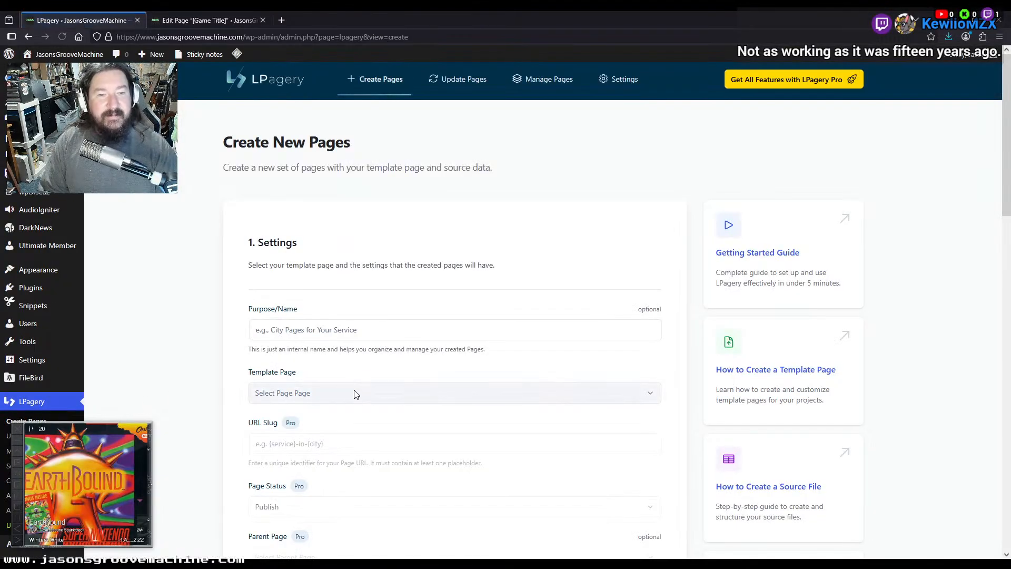
pyautogui.click(357, 395)
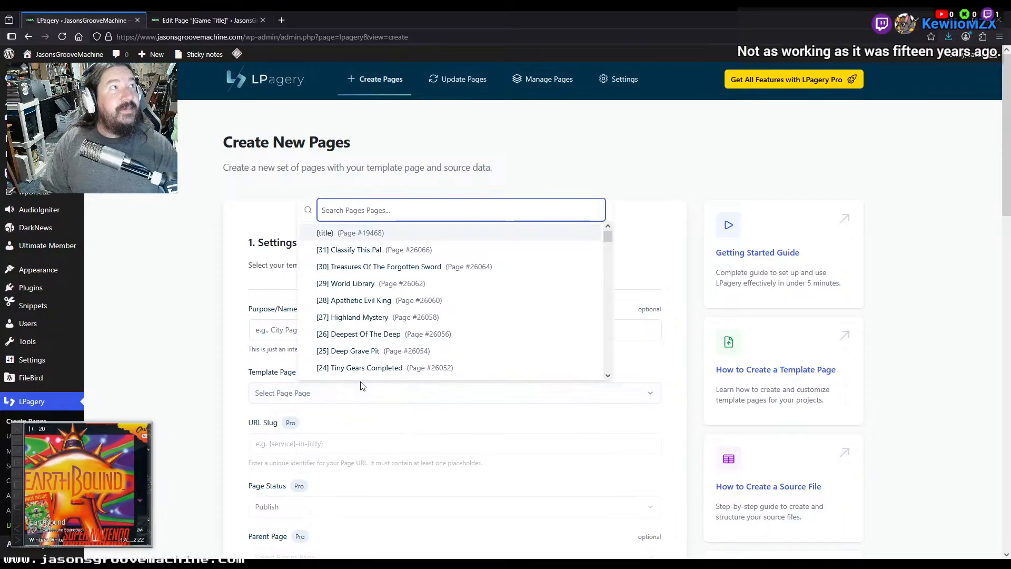
pyautogui.click(392, 234)
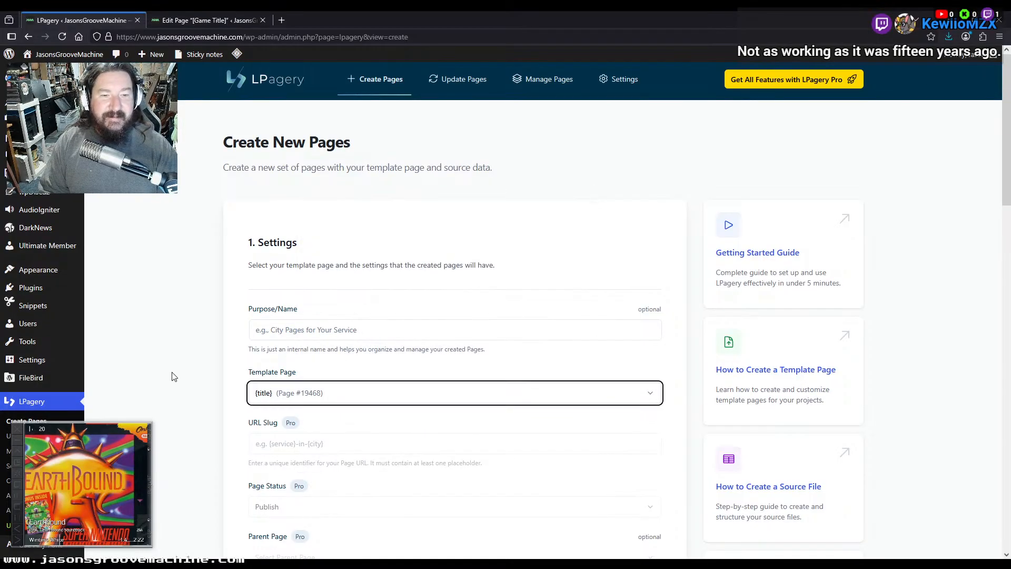
# Upload output.xlsx as the source file for the new pages
pyautogui.scroll(-10, 171, 377)
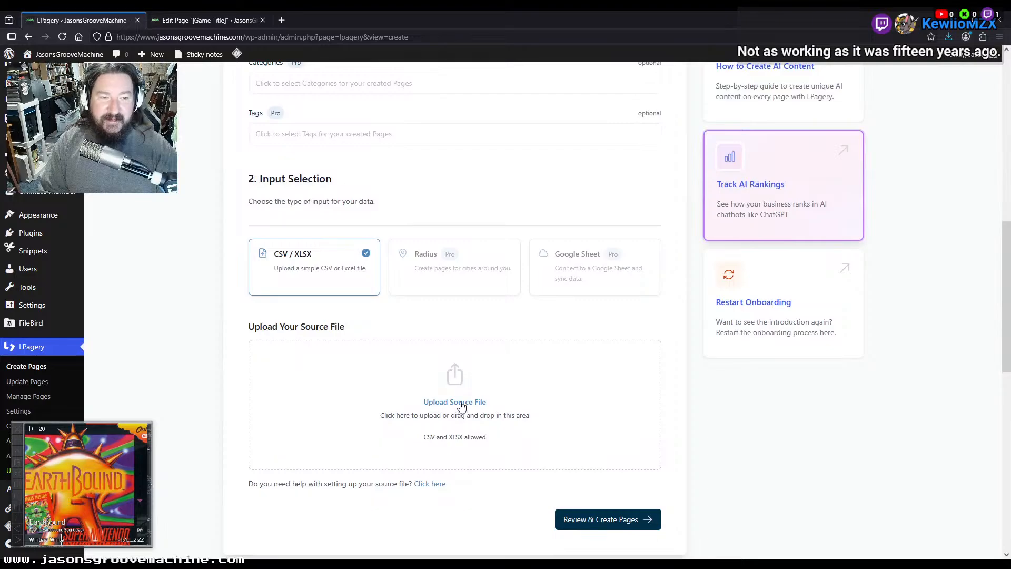
pyautogui.click(461, 408)
pyautogui.doubleClick(409, 333)
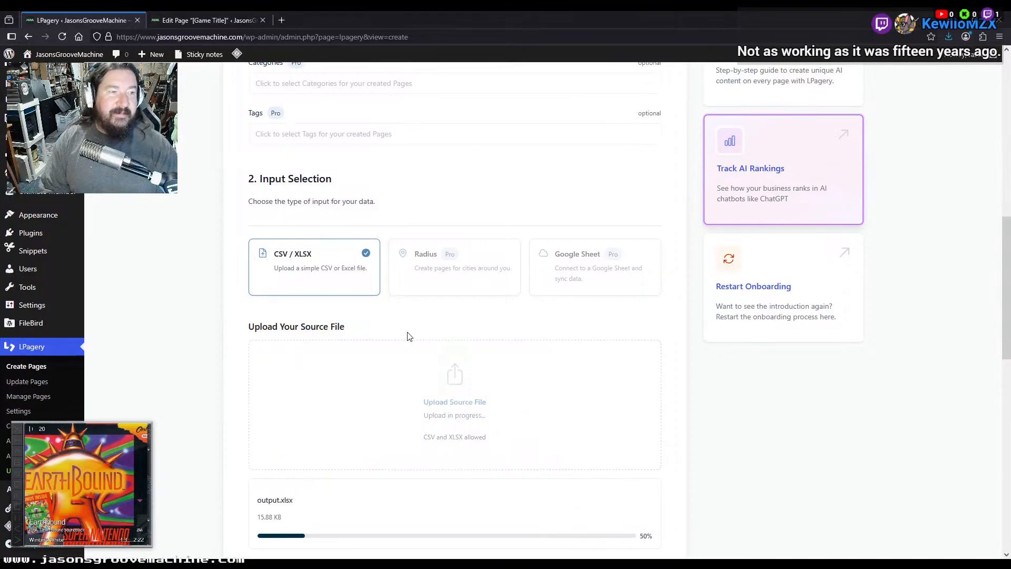
pyautogui.scroll(-2, 580, 378)
pyautogui.scroll(2, 641, 364)
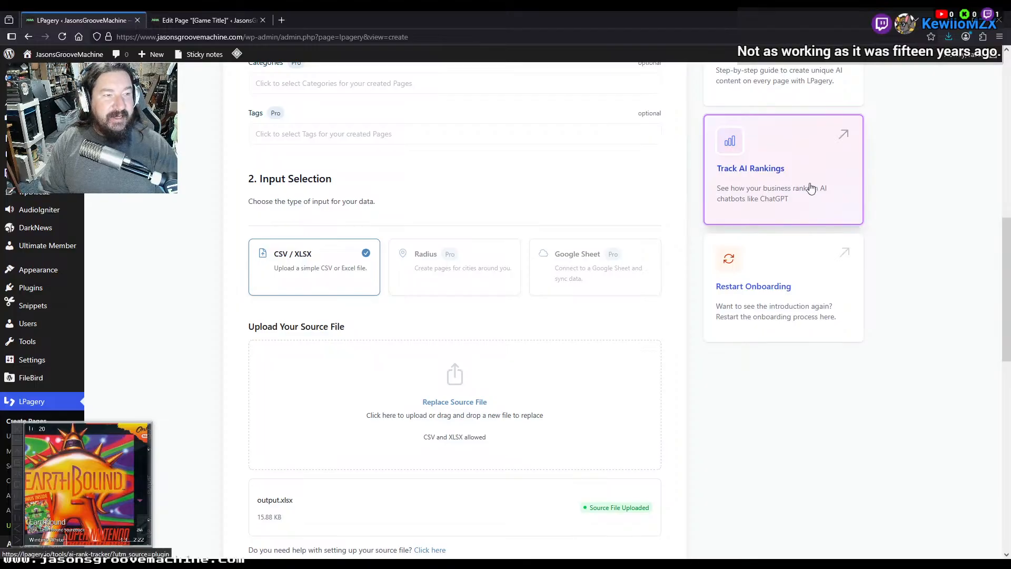
# Review the source data, create the 8 Okami episode pages, and go to the created pages
pyautogui.scroll(-3, 750, 208)
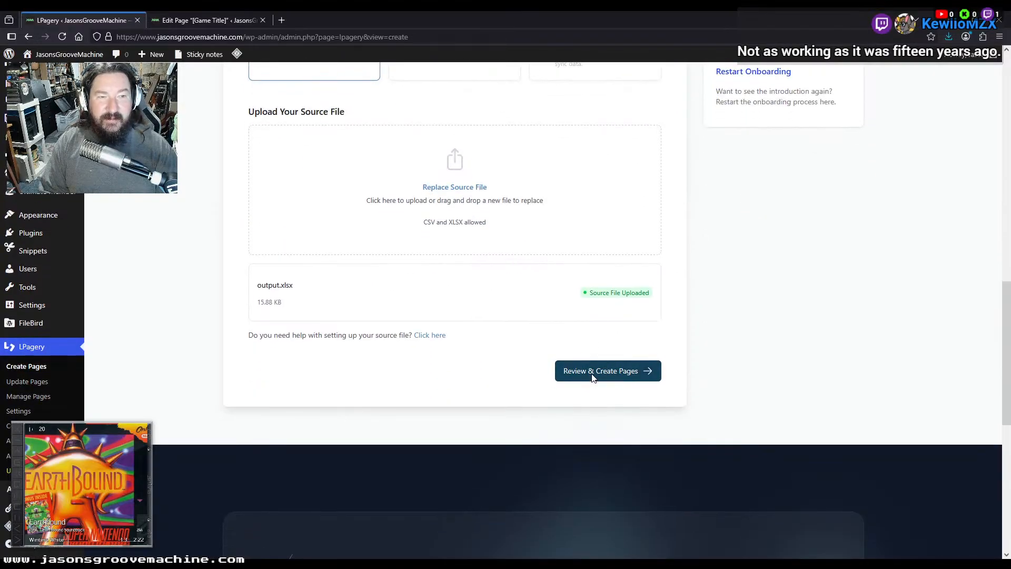
pyautogui.click(592, 375)
pyautogui.scroll(-2, 695, 399)
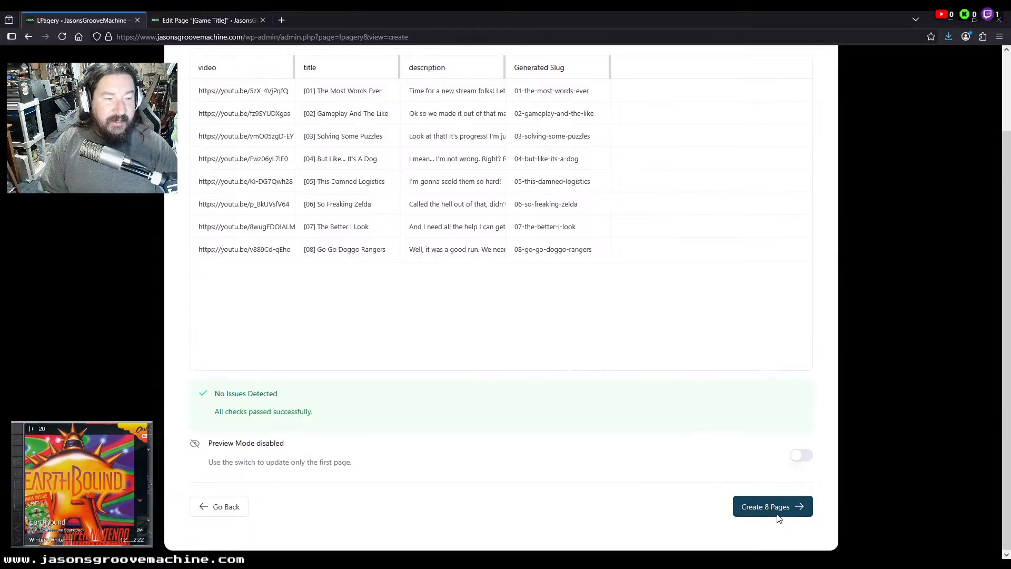
pyautogui.click(773, 506)
pyautogui.click(574, 330)
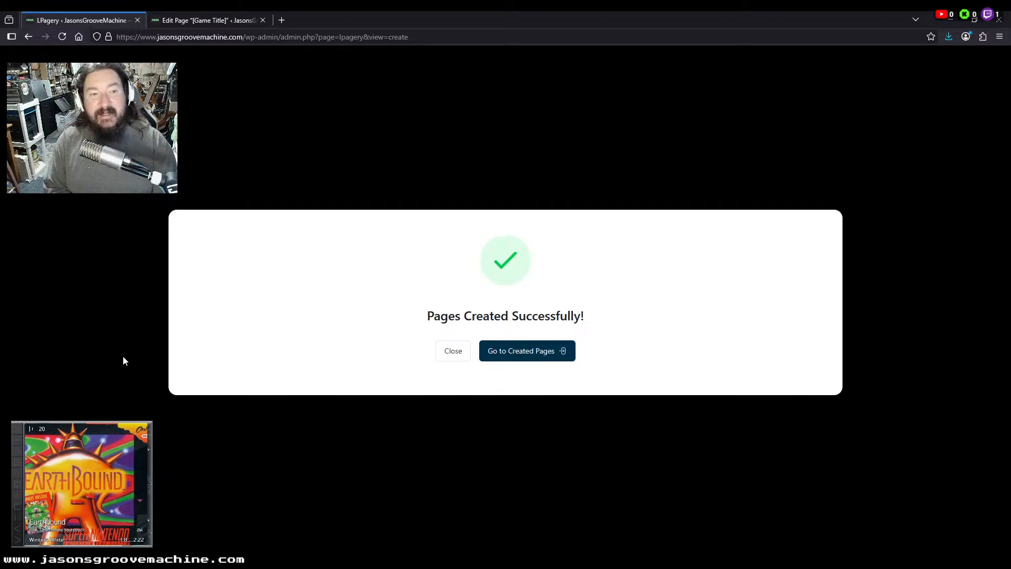
pyautogui.click(554, 351)
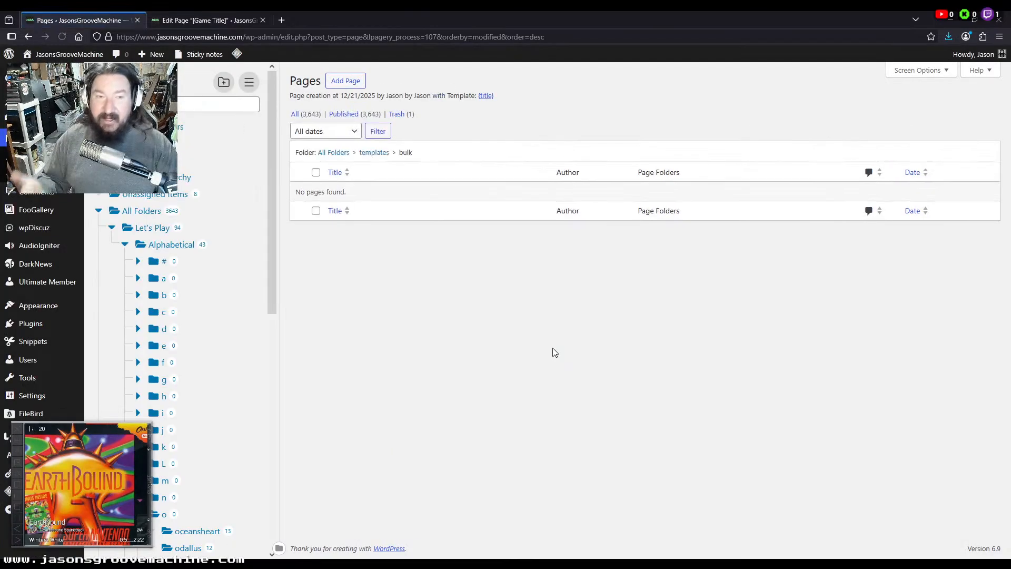
# Move all eight new episode pages from Unassigned Items into the okami folder and open that folder
pyautogui.click(158, 198)
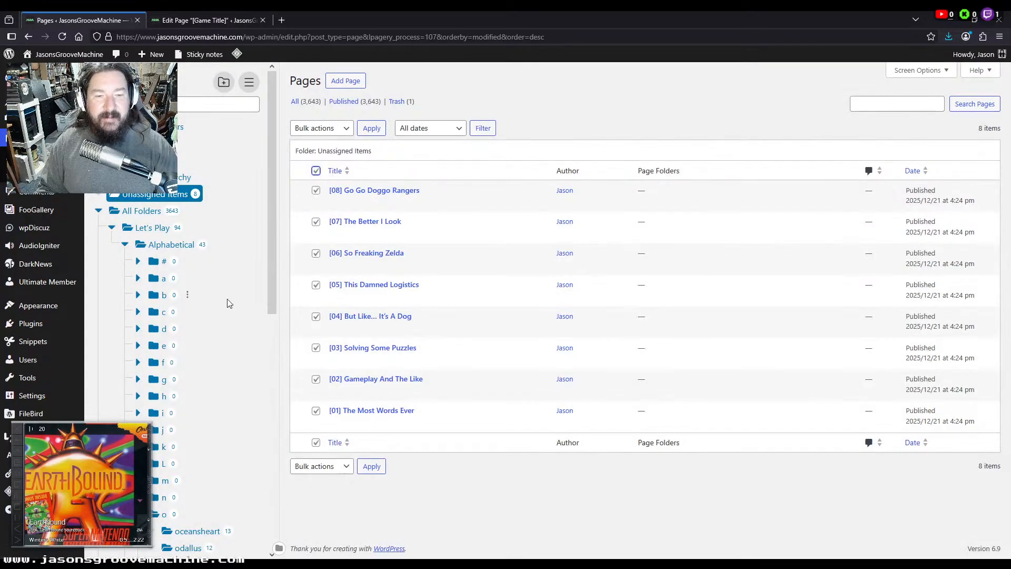
pyautogui.scroll(-6, 229, 303)
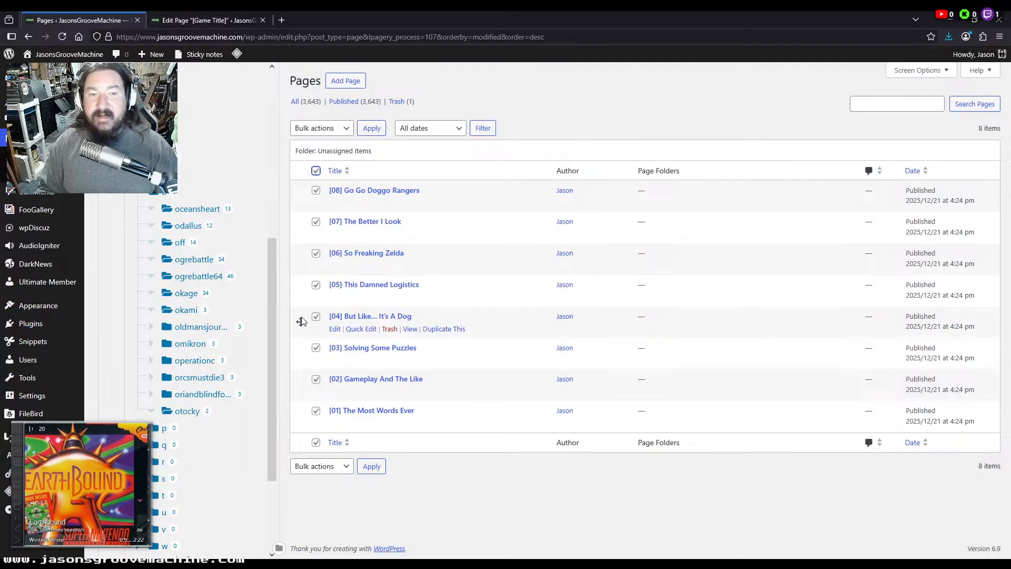
pyautogui.moveTo(278, 329); pyautogui.dragTo(211, 312)
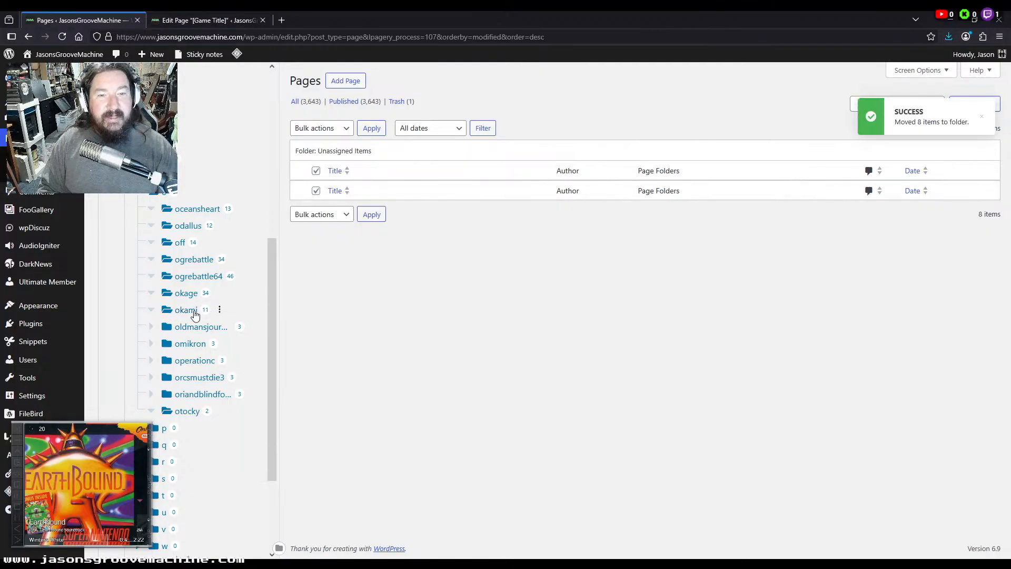
pyautogui.click(192, 313)
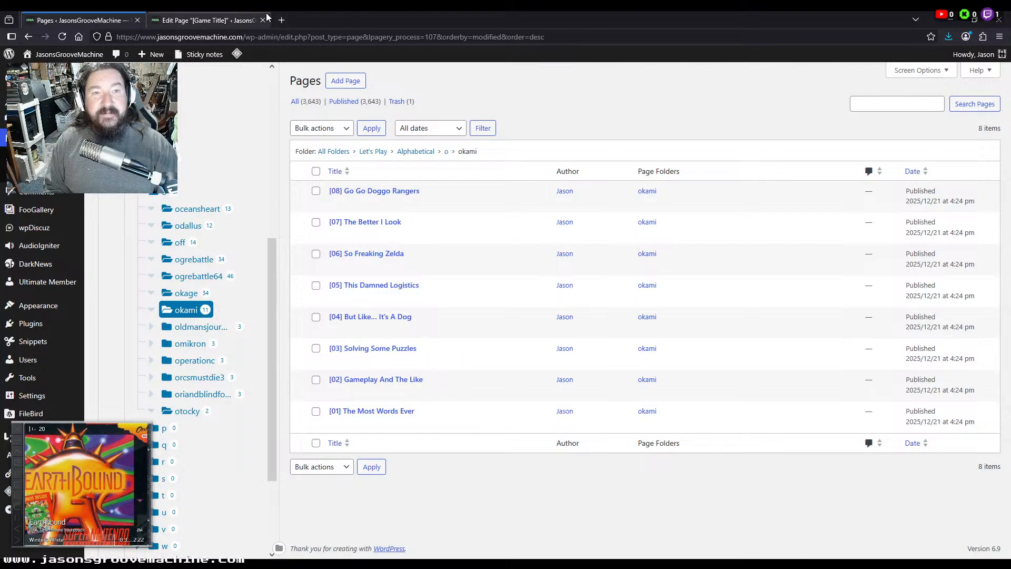
# View the JasonsGrooveMachine home page in a separate tab and close it
pyautogui.click(281, 21)
pyautogui.click(410, 264)
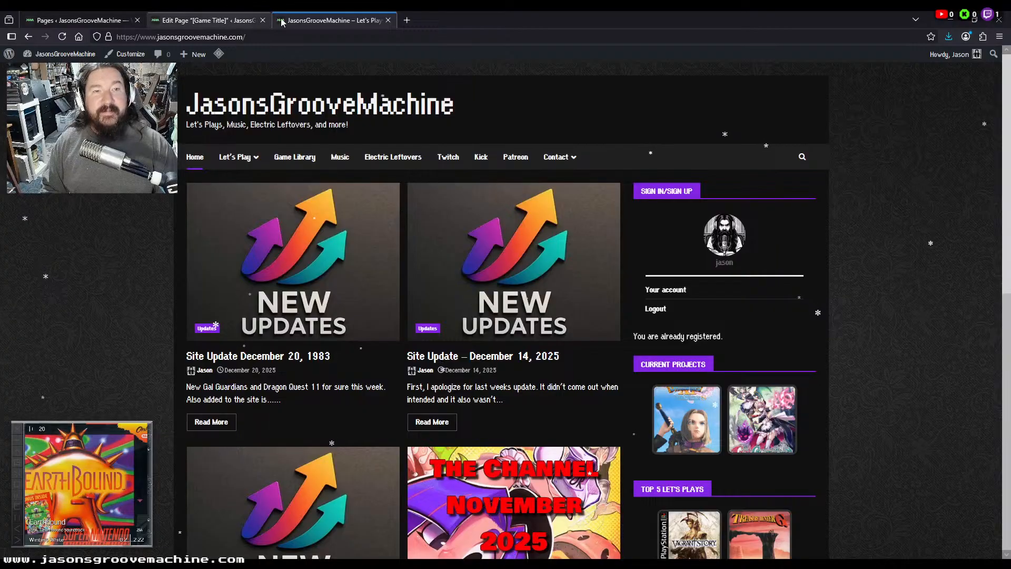
pyautogui.click(388, 20)
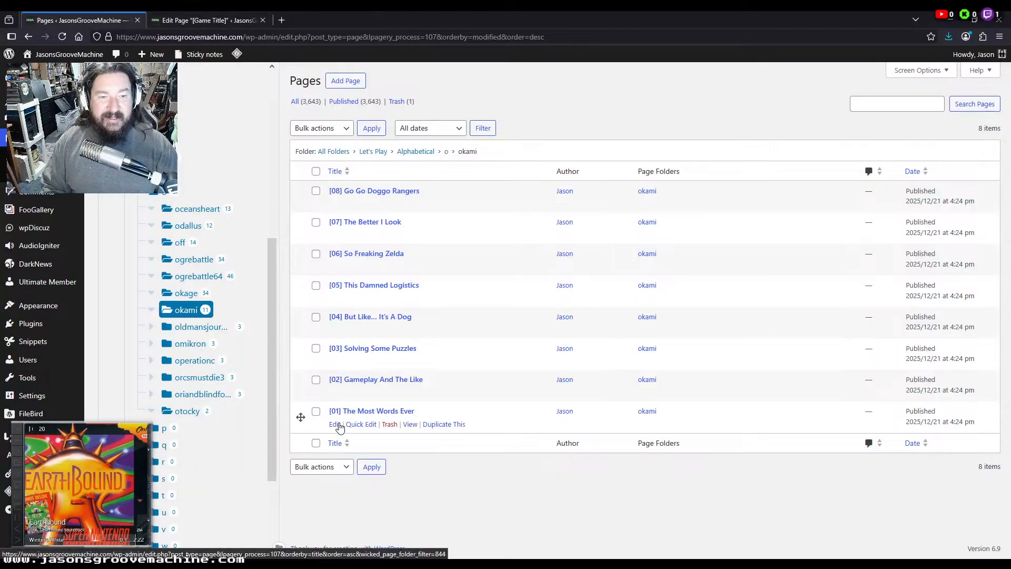
# Open Okami episode pages 01 to 04 for editing in separate tabs and put the Okami main page's tab first
pyautogui.middleClick(336, 424)
pyautogui.middleClick(334, 392)
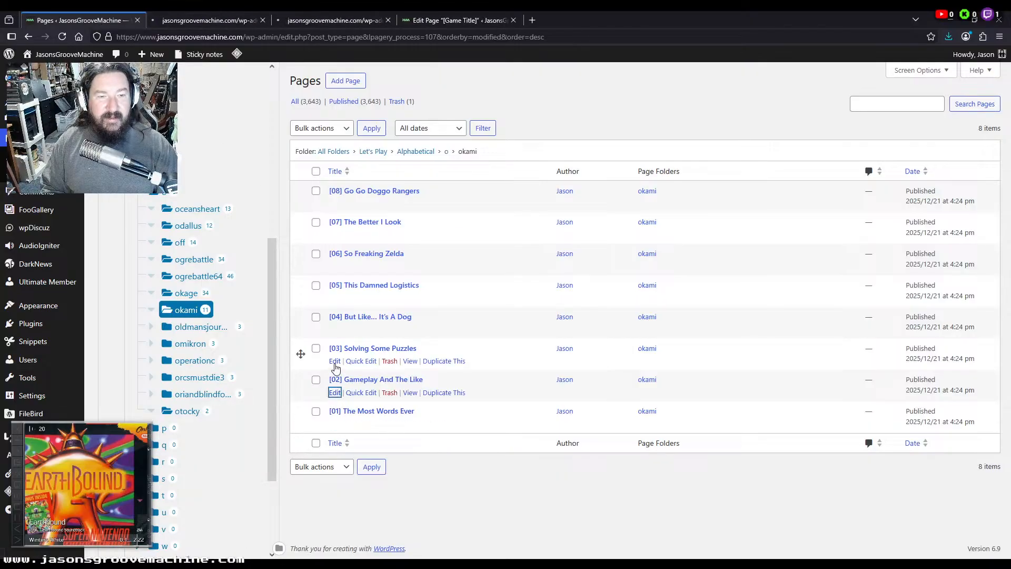
pyautogui.middleClick(335, 362)
pyautogui.middleClick(335, 330)
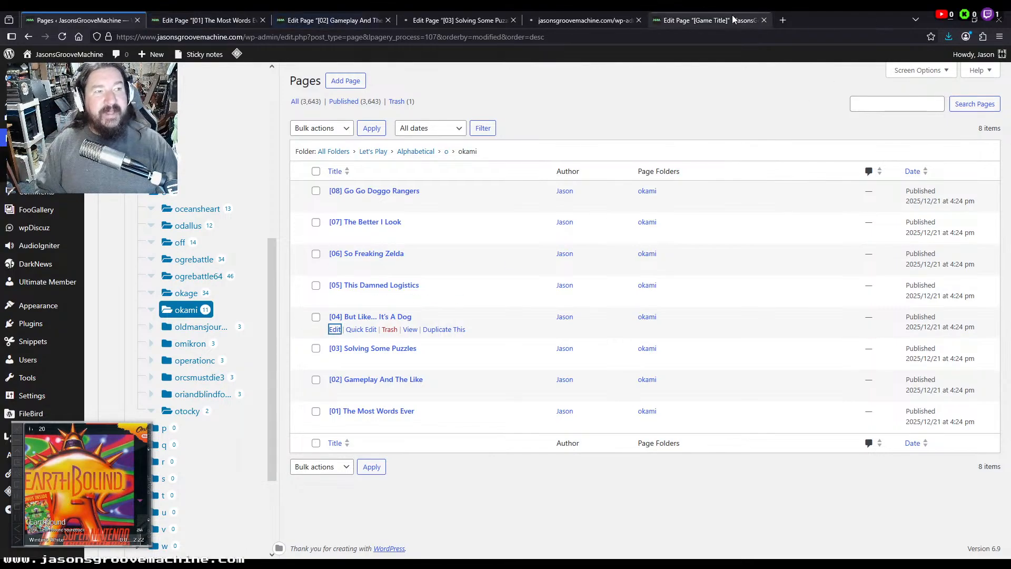
pyautogui.moveTo(730, 20); pyautogui.dragTo(76, 18)
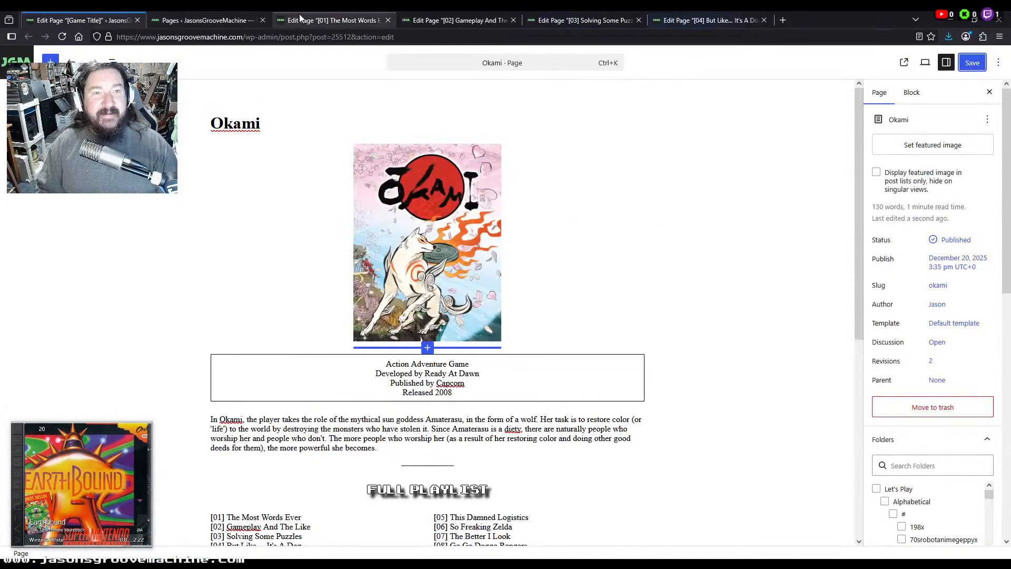
# Link "Previous" on the episode 02 page and "The Most Words Ever" in the Okami playlist to episode 01's permalink
pyautogui.click(300, 20)
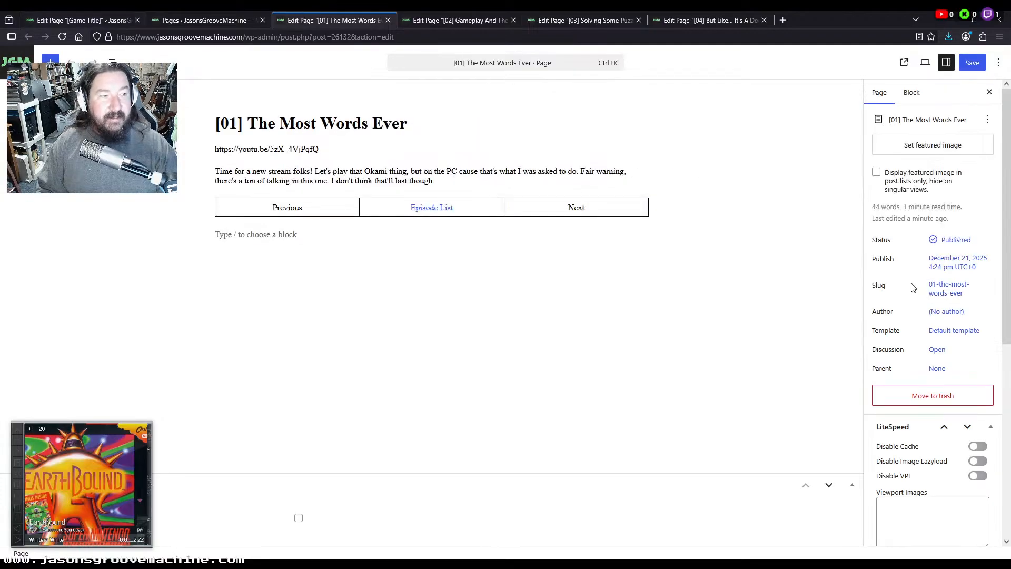
pyautogui.click(910, 299)
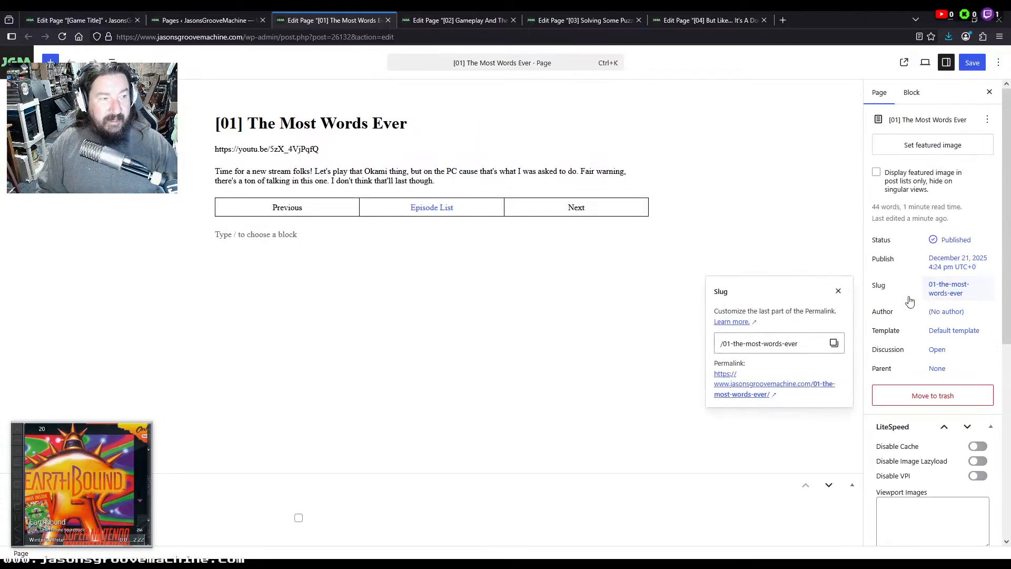
pyautogui.click(438, 19)
pyautogui.doubleClick(290, 199)
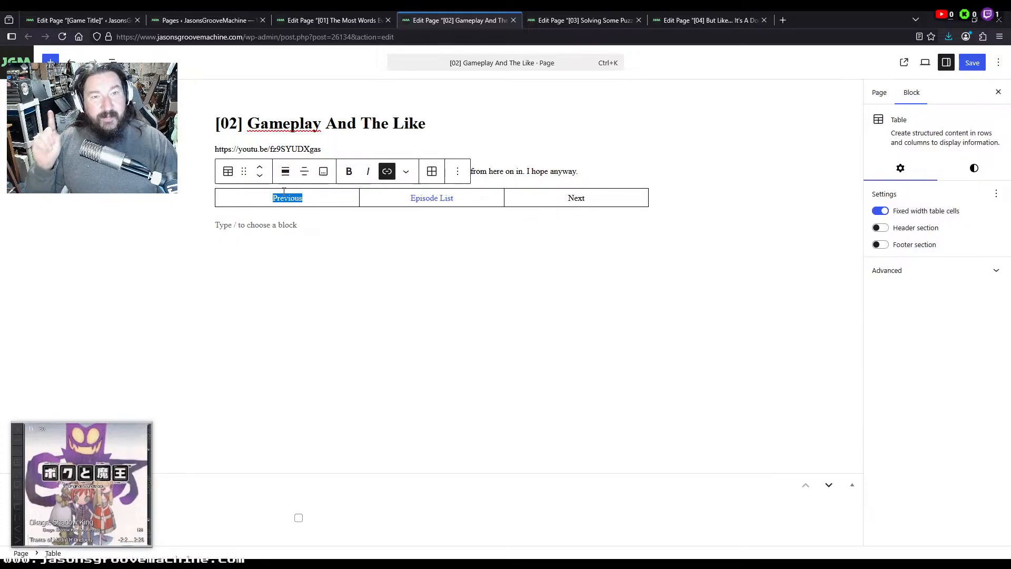
pyautogui.click(95, 20)
pyautogui.scroll(-2, 236, 322)
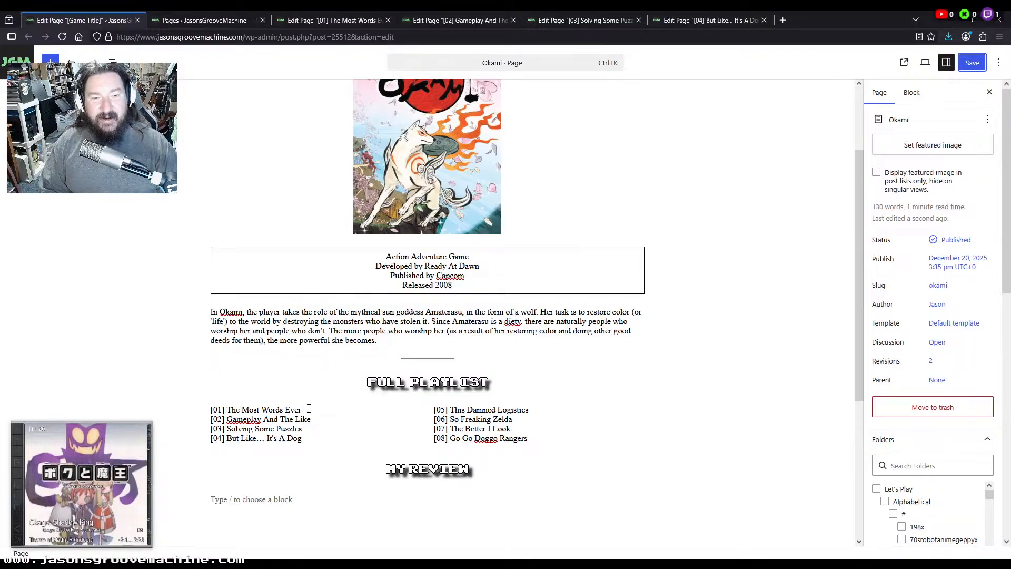
pyautogui.moveTo(305, 410); pyautogui.dragTo(227, 410)
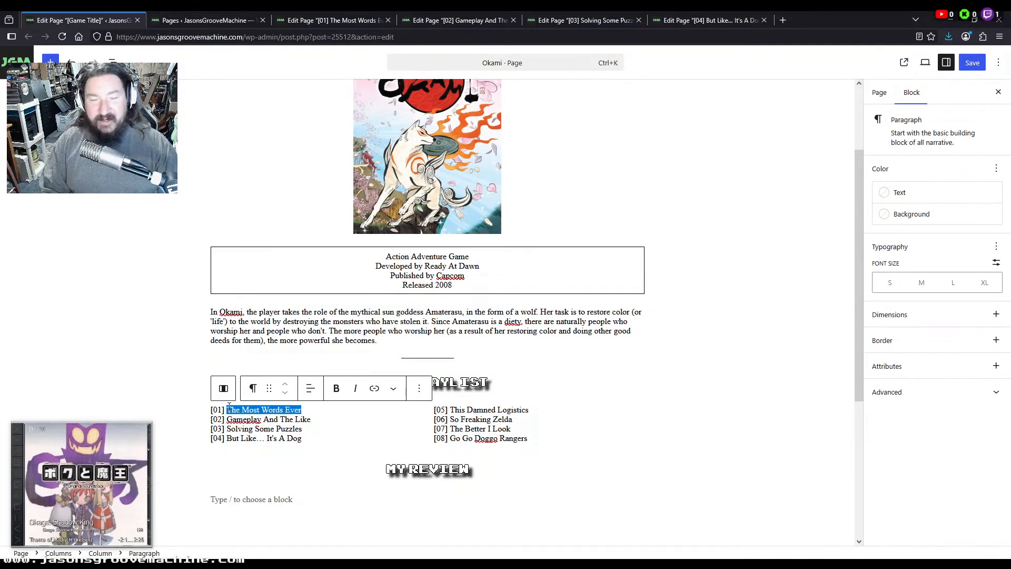
# Copy episode 02's permalink and link "Previous" on the episode 03 page to it
pyautogui.click(457, 20)
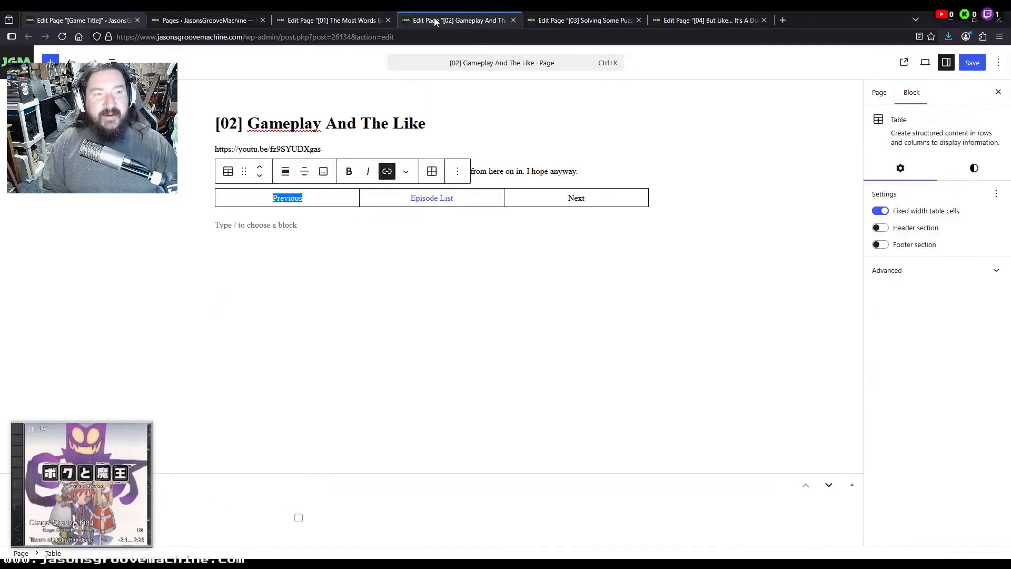
pyautogui.click(879, 93)
pyautogui.click(938, 291)
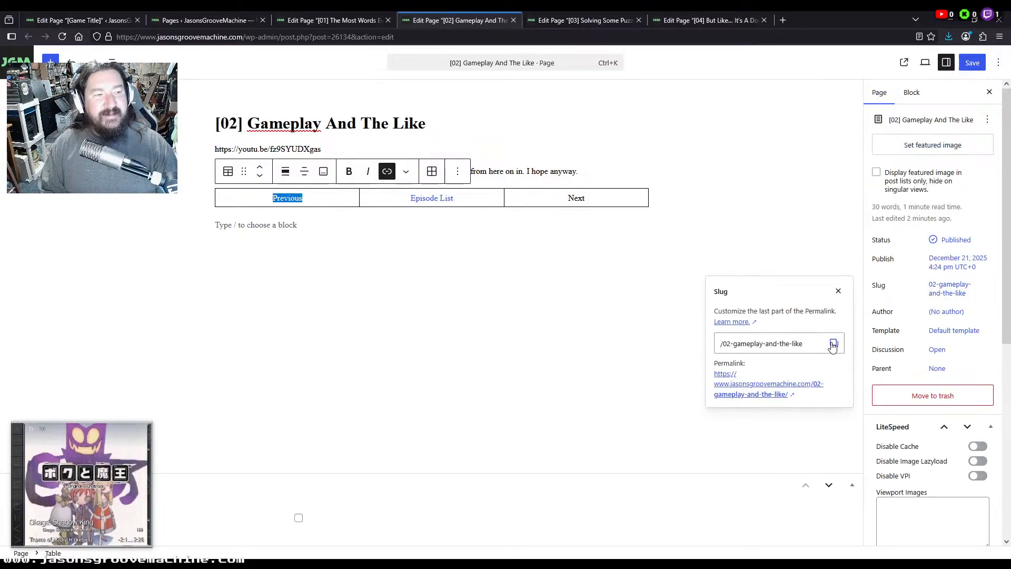
pyautogui.click(833, 343)
pyautogui.hotkey('ctrl', 'Tab')
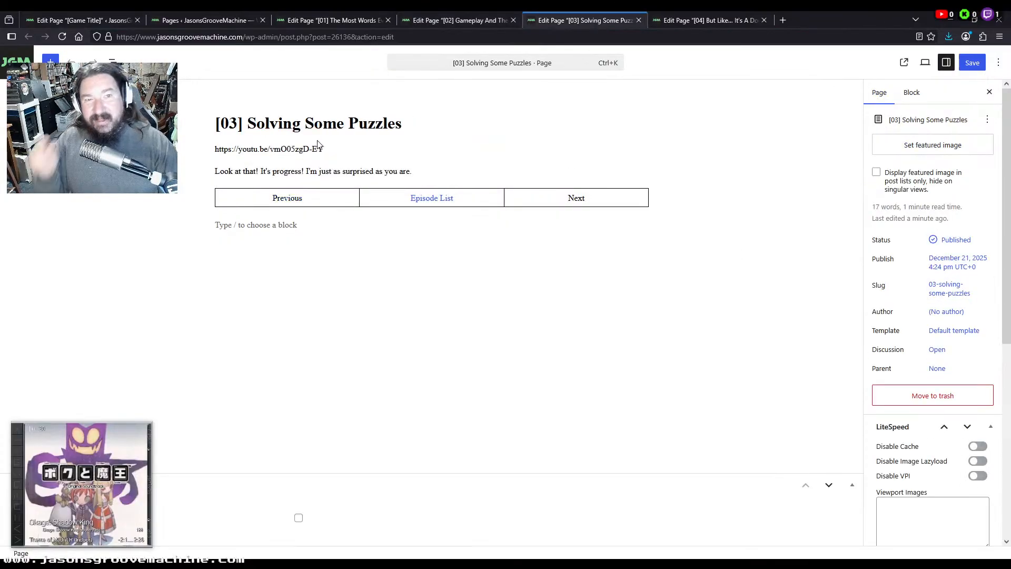
pyautogui.doubleClick(289, 201)
# Link "Next" on the episode 01 page and "Gameplay And The Like" in the Okami playlist to episode 02's permalink
pyautogui.click(332, 21)
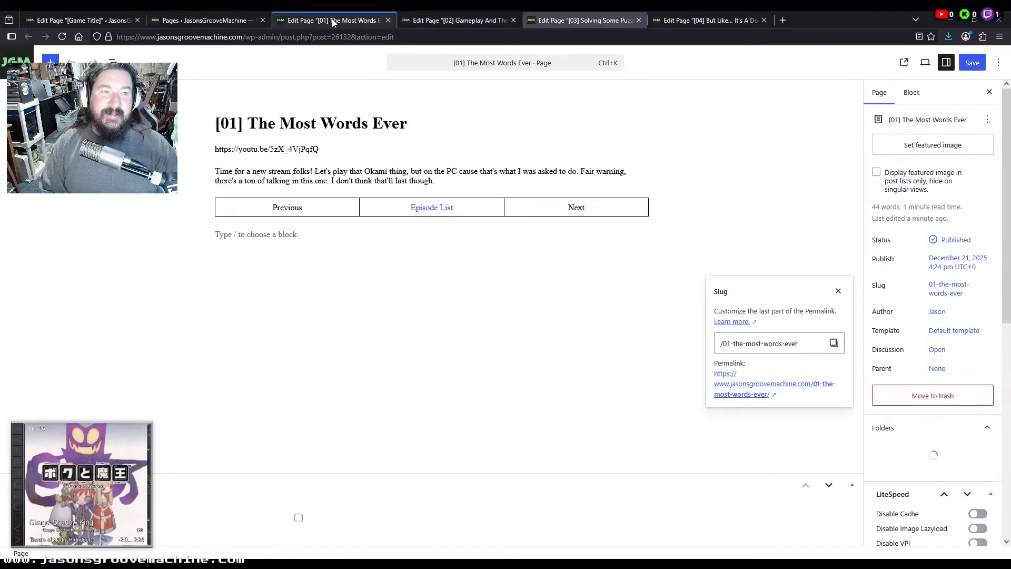
pyautogui.doubleClick(578, 207)
pyautogui.click(94, 25)
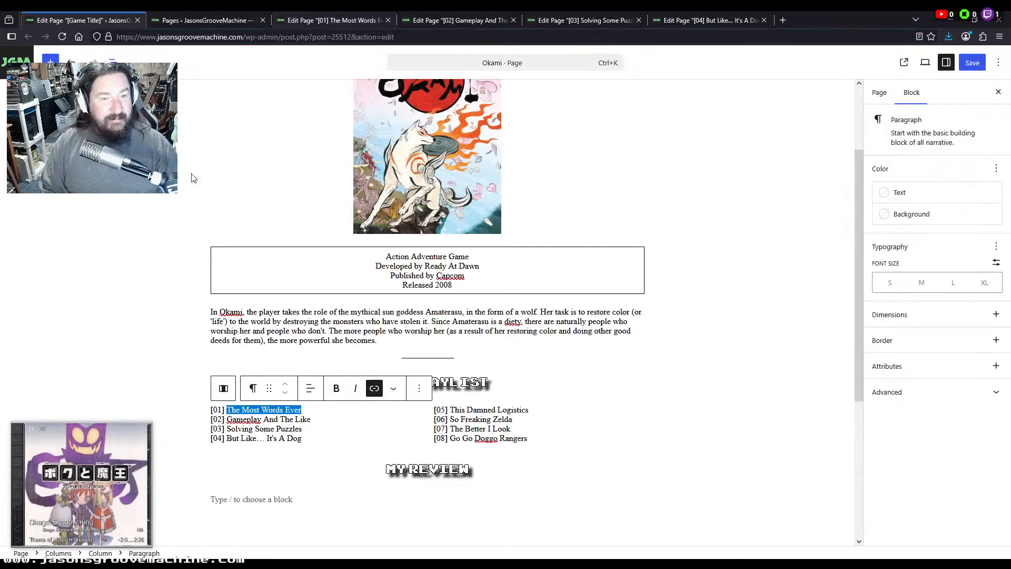
pyautogui.moveTo(312, 419); pyautogui.dragTo(238, 418)
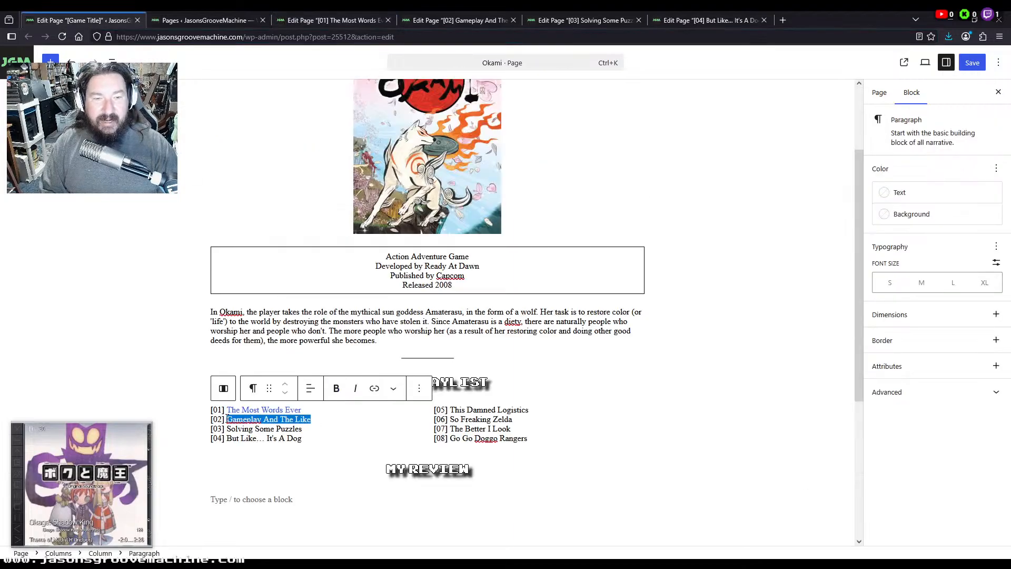
# Copy episode 03's permalink and link "Previous" on the episode 04 page to it
pyautogui.click(563, 21)
pyautogui.click(877, 93)
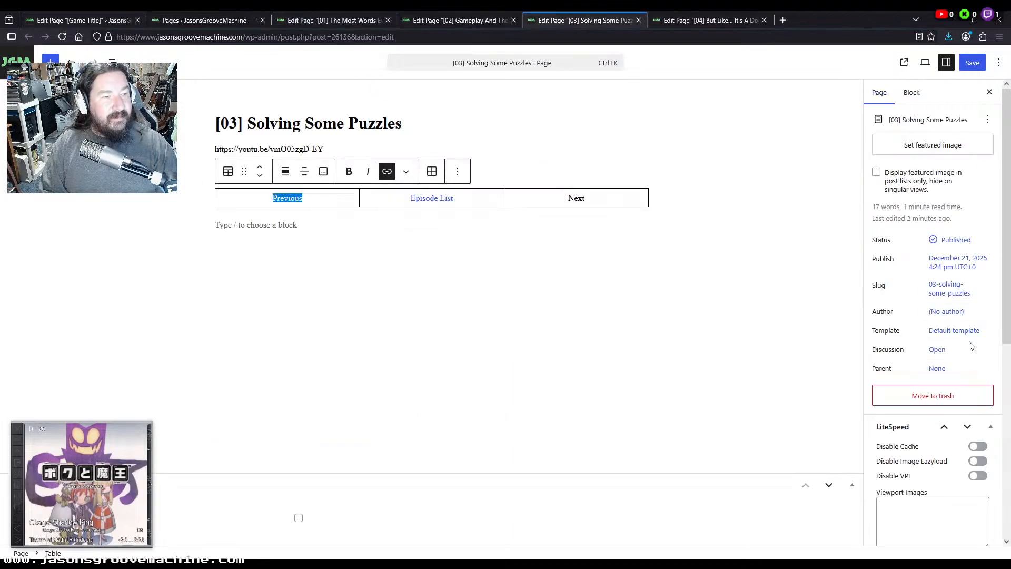
pyautogui.click(950, 288)
pyautogui.click(834, 343)
pyautogui.click(716, 20)
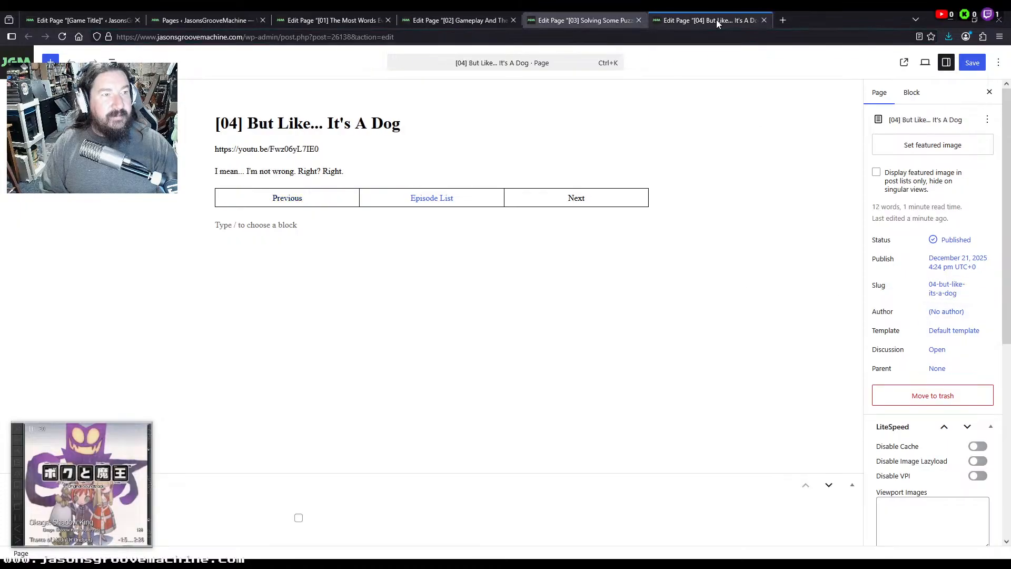
pyautogui.doubleClick(285, 199)
pyautogui.hotkey('ctrl', 'v')
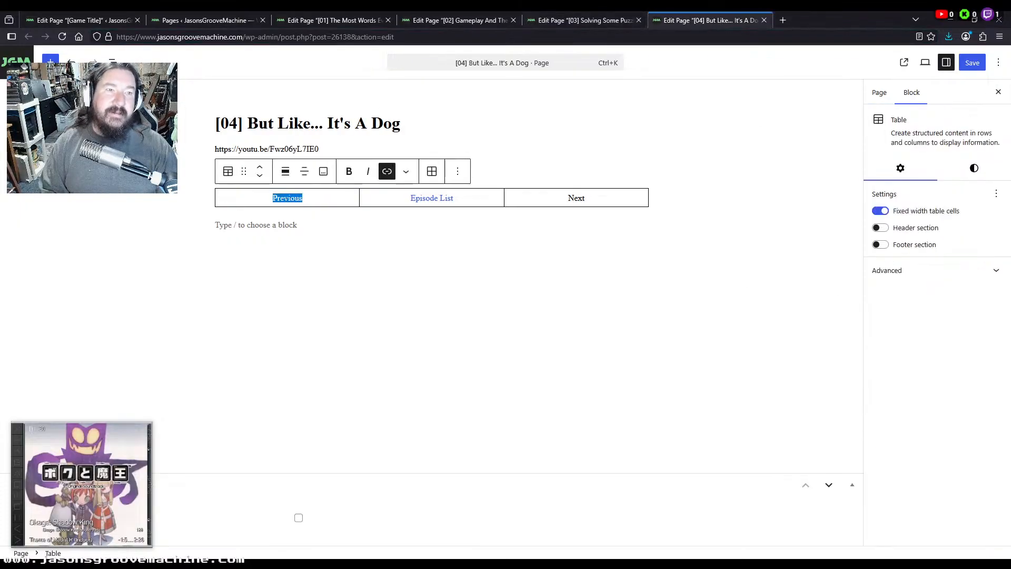
# Link "Next" on the episode 02 page and "Solving Some Puzzles" in the Okami playlist to episode 03's permalink
pyautogui.click(454, 20)
pyautogui.doubleClick(576, 197)
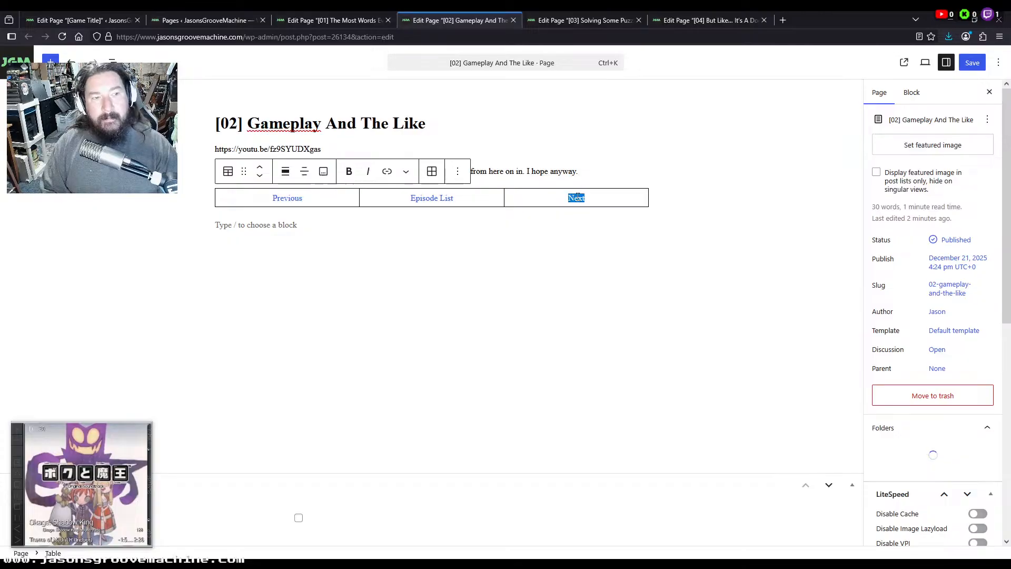
pyautogui.click(79, 20)
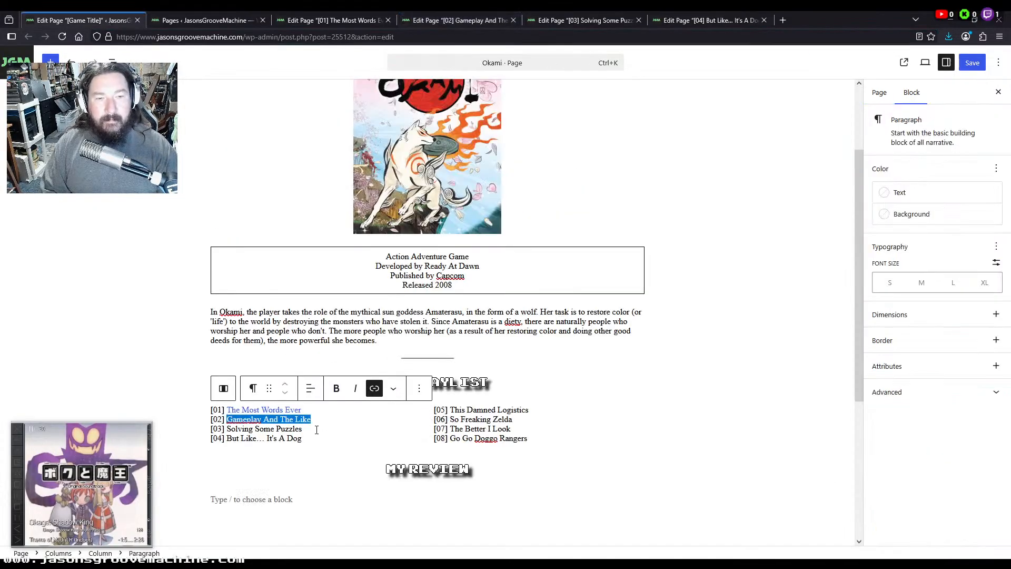
pyautogui.moveTo(303, 429); pyautogui.dragTo(228, 429)
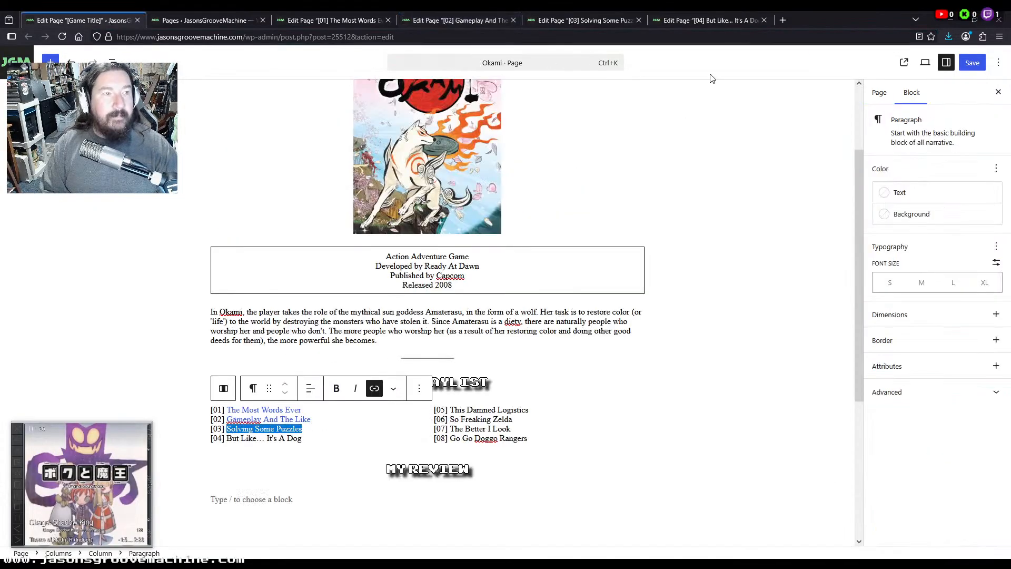
# Link "Next" on the episode 03 page and "But Like… It's A Dog" in the Okami playlist to episode 04's permalink
pyautogui.click(721, 21)
pyautogui.click(877, 94)
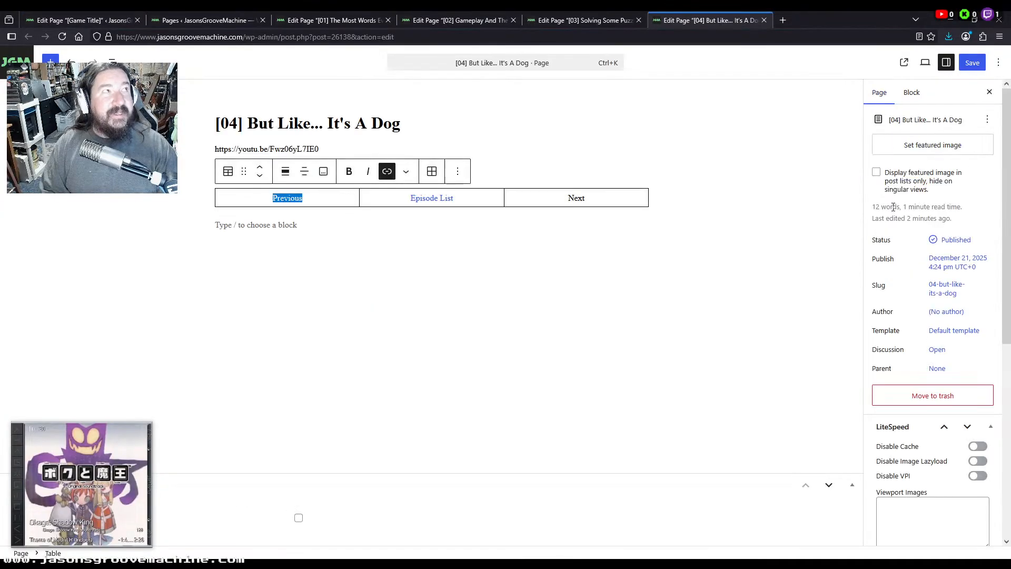
pyautogui.click(945, 288)
pyautogui.click(834, 344)
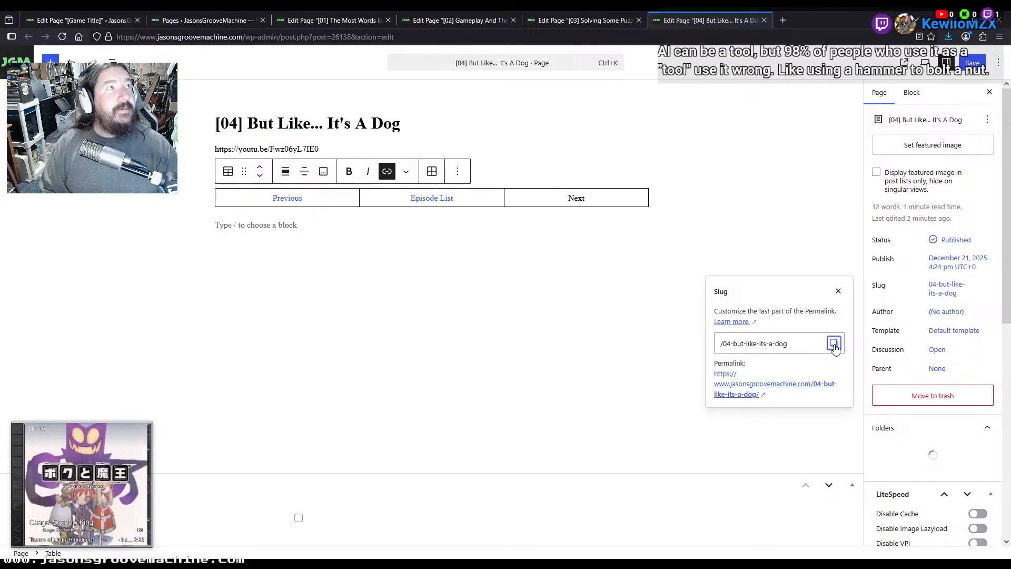
pyautogui.click(588, 21)
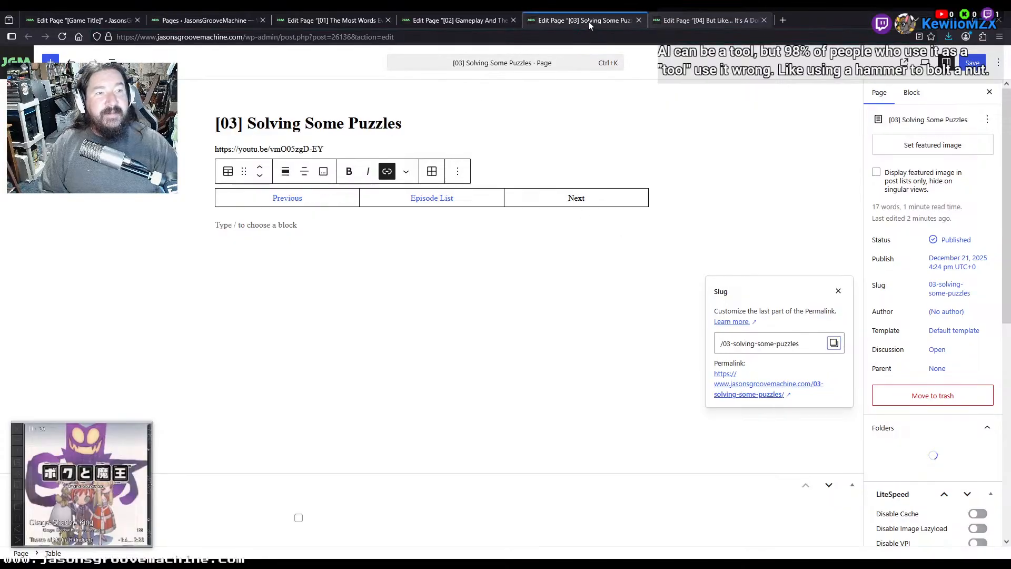
pyautogui.doubleClick(576, 198)
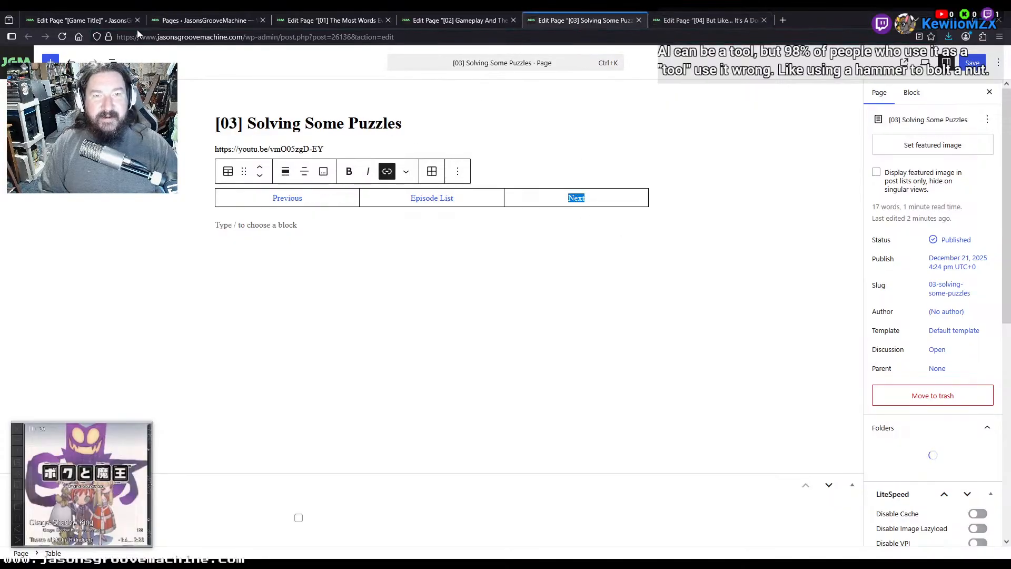
pyautogui.click(79, 20)
pyautogui.moveTo(315, 441); pyautogui.dragTo(266, 443)
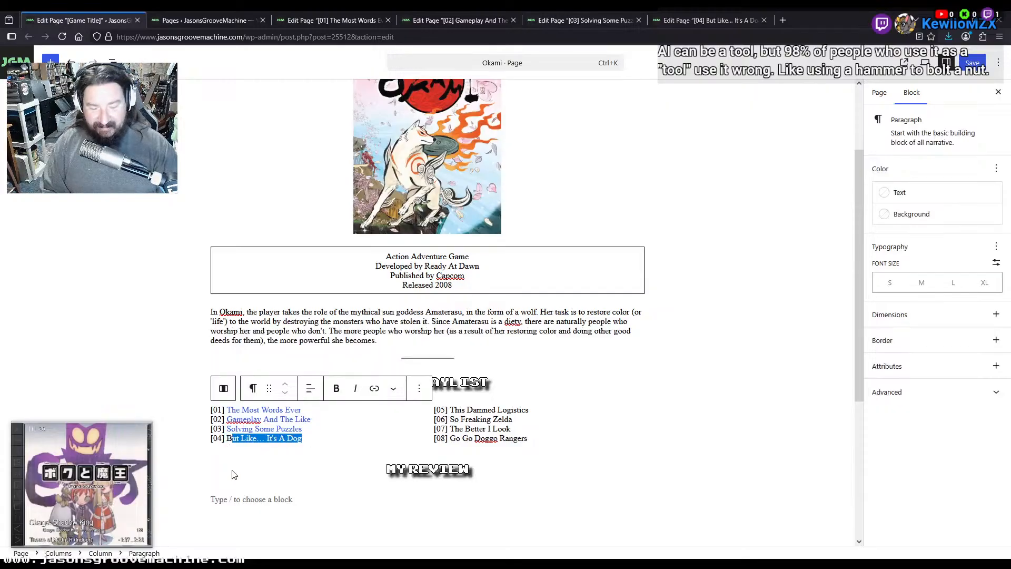
# Save the edited episode pages 01, 02, 03 and 04
pyautogui.click(332, 20)
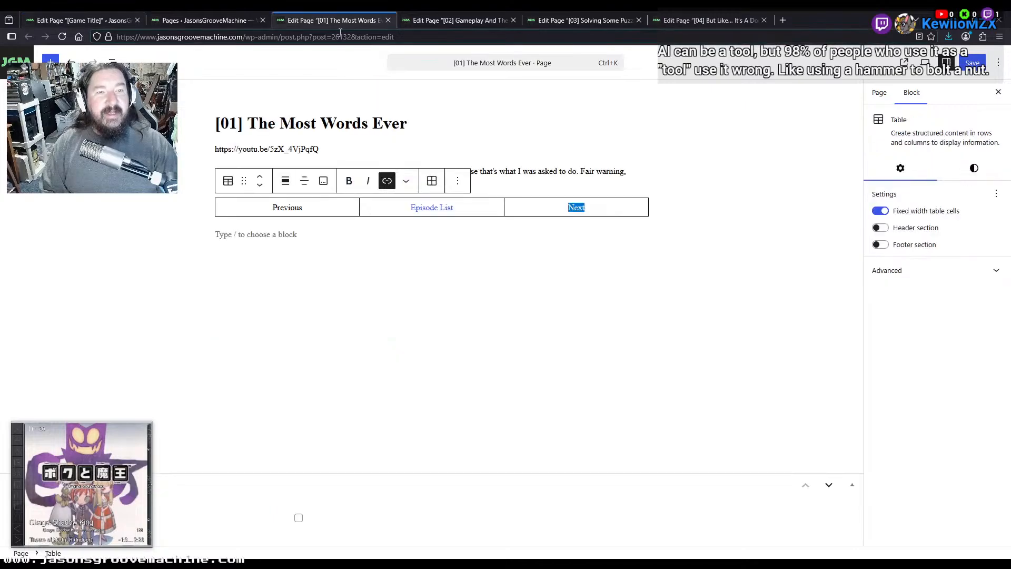
pyautogui.click(471, 21)
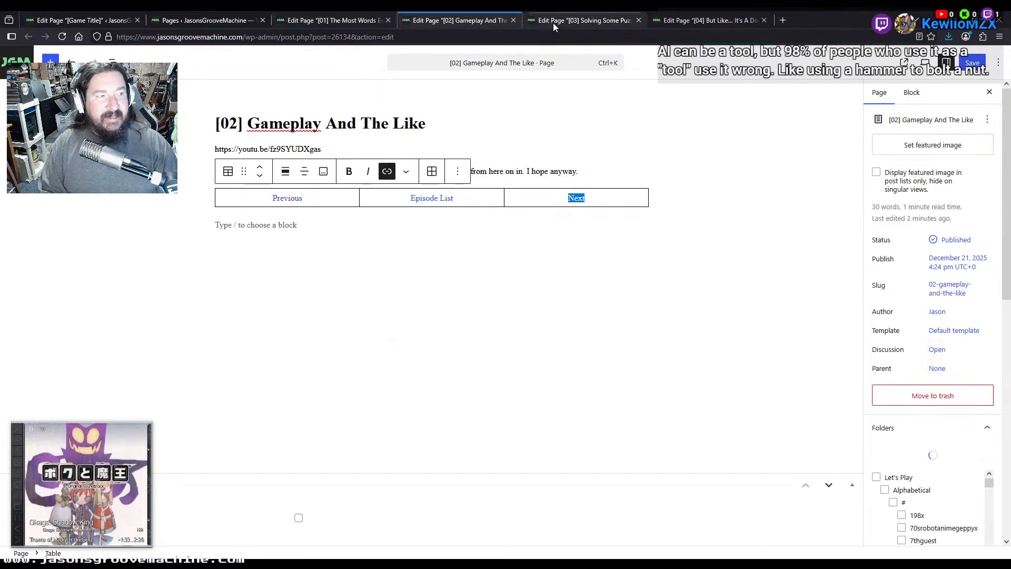
pyautogui.click(557, 21)
pyautogui.click(720, 25)
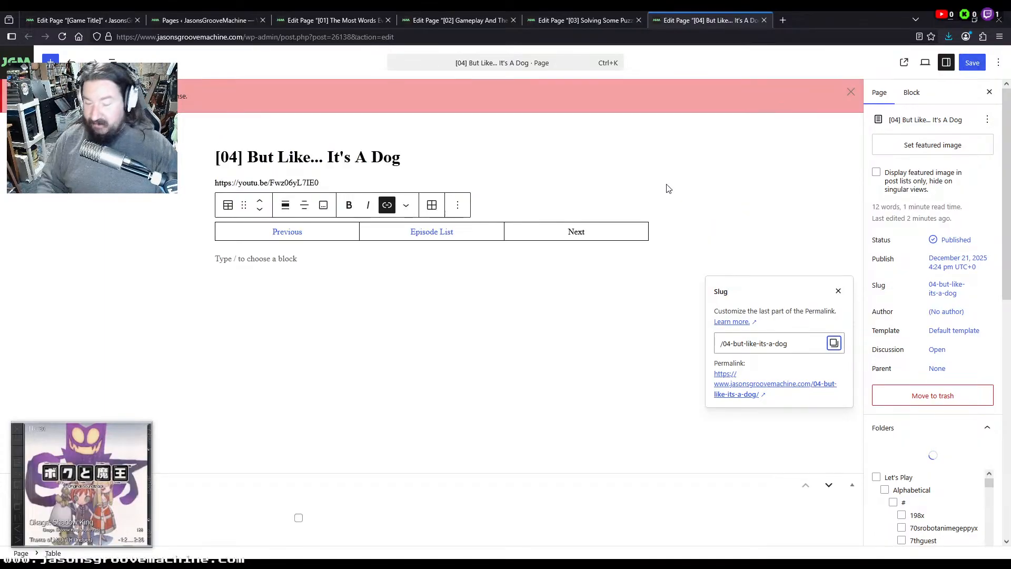
pyautogui.click(350, 17)
pyautogui.hotkey('ctrl', 's')
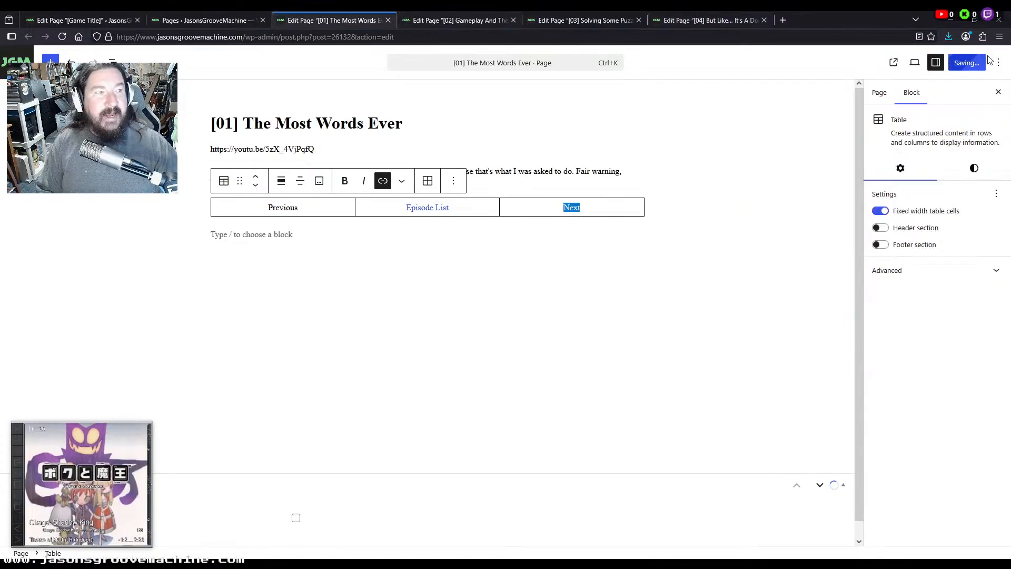
pyautogui.click(466, 16)
pyautogui.click(582, 20)
pyautogui.click(706, 20)
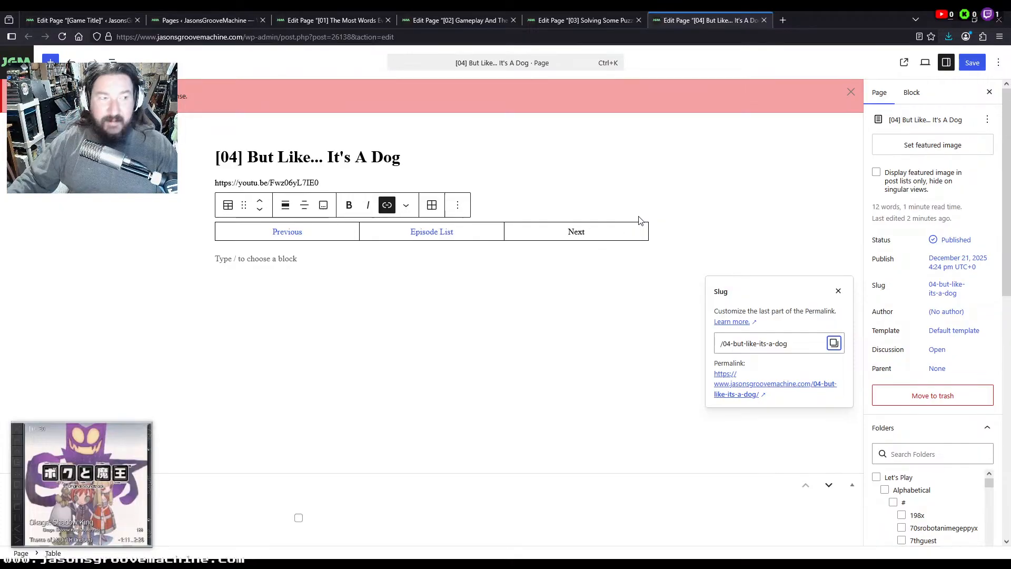
pyautogui.click(973, 63)
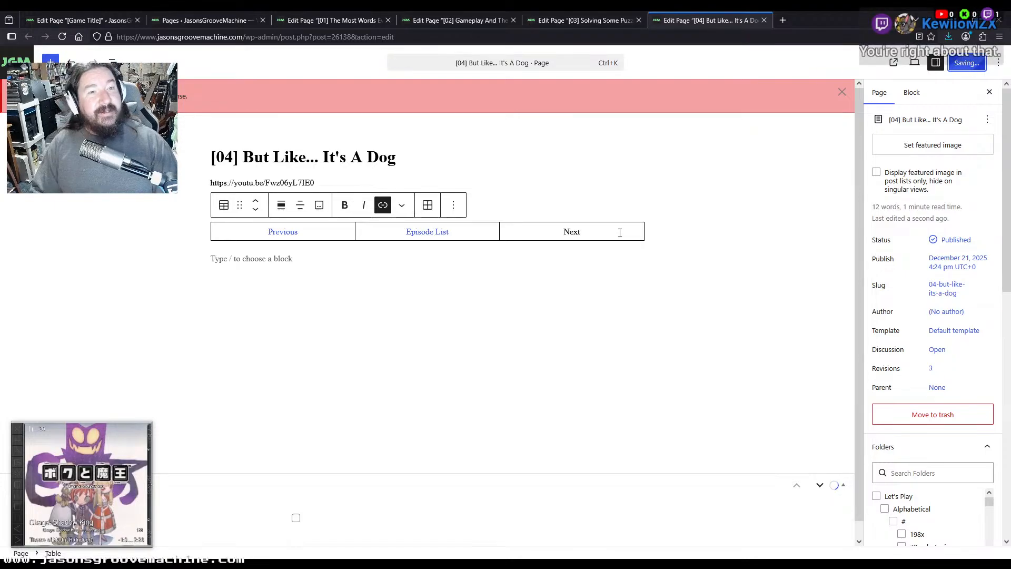
# Close the editors of episodes 01 to 03, keep episode 04 open, and return to the okami folder's page list
pyautogui.click(363, 19)
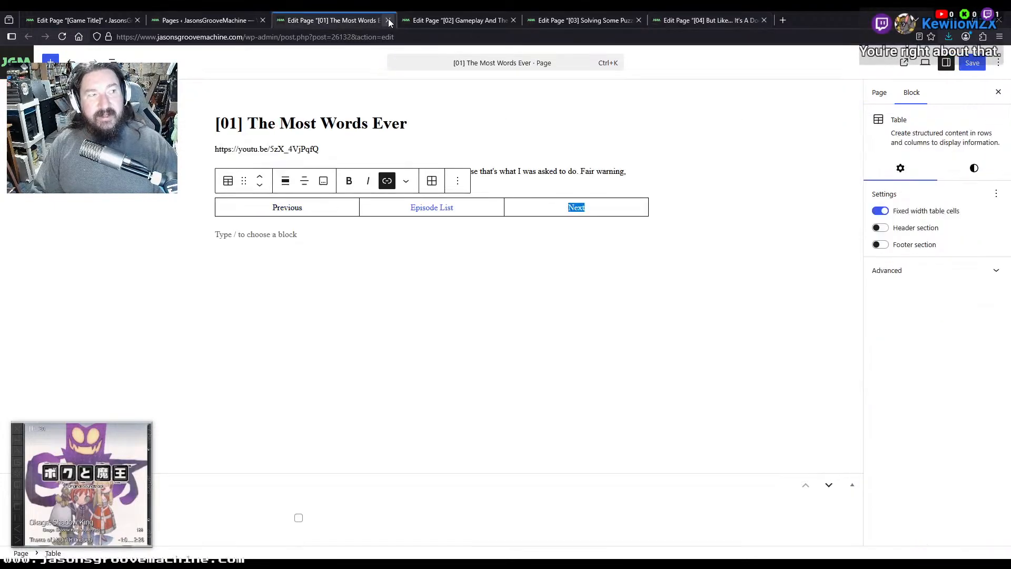
pyautogui.click(389, 20)
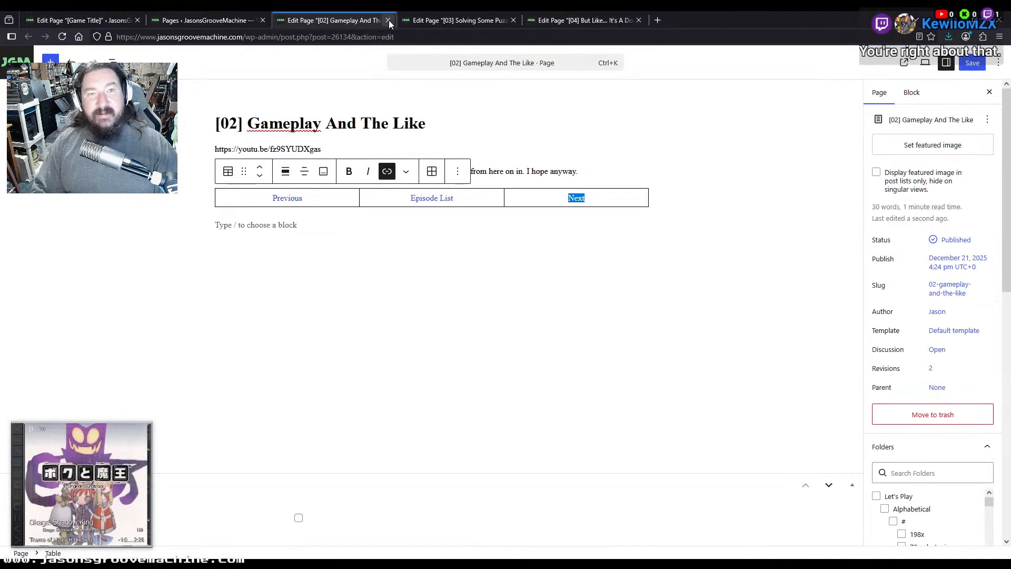
pyautogui.click(389, 20)
pyautogui.click(389, 20)
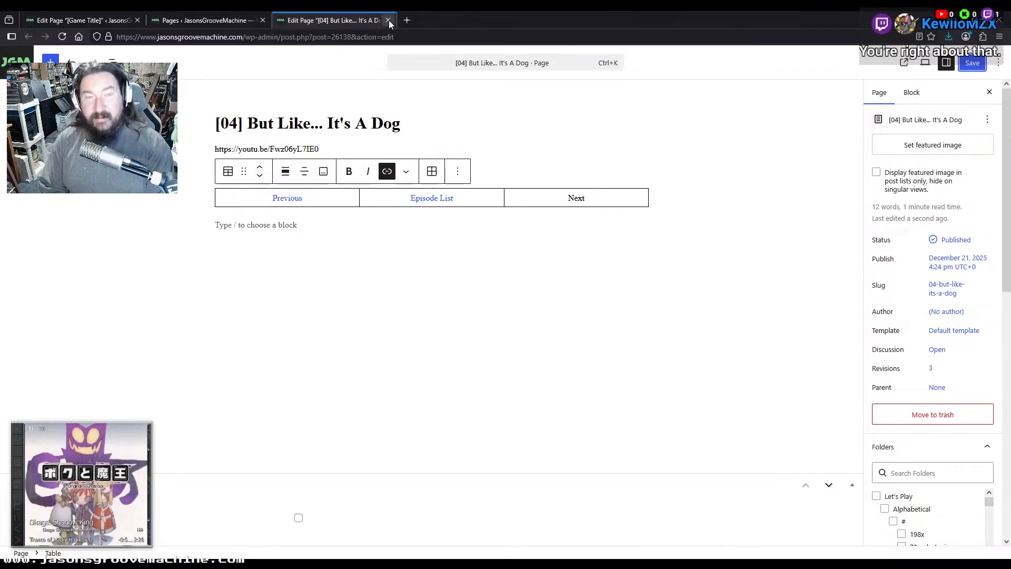
pyautogui.click(71, 20)
pyautogui.click(179, 17)
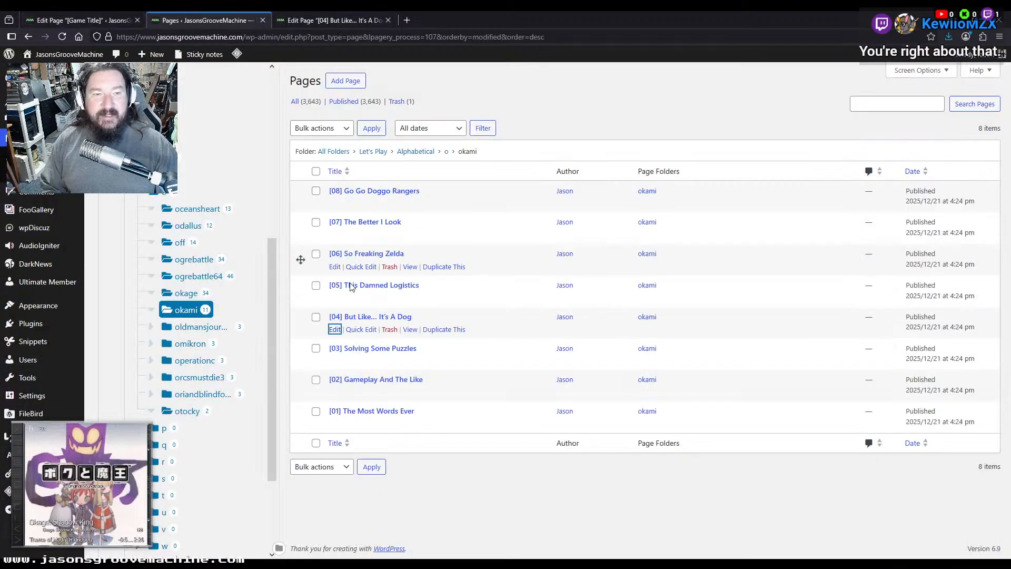
# Open episodes 05 to 08 for editing in separate tabs and place the episode 04 editor tab just before them
pyautogui.middleClick(335, 298)
pyautogui.middleClick(335, 266)
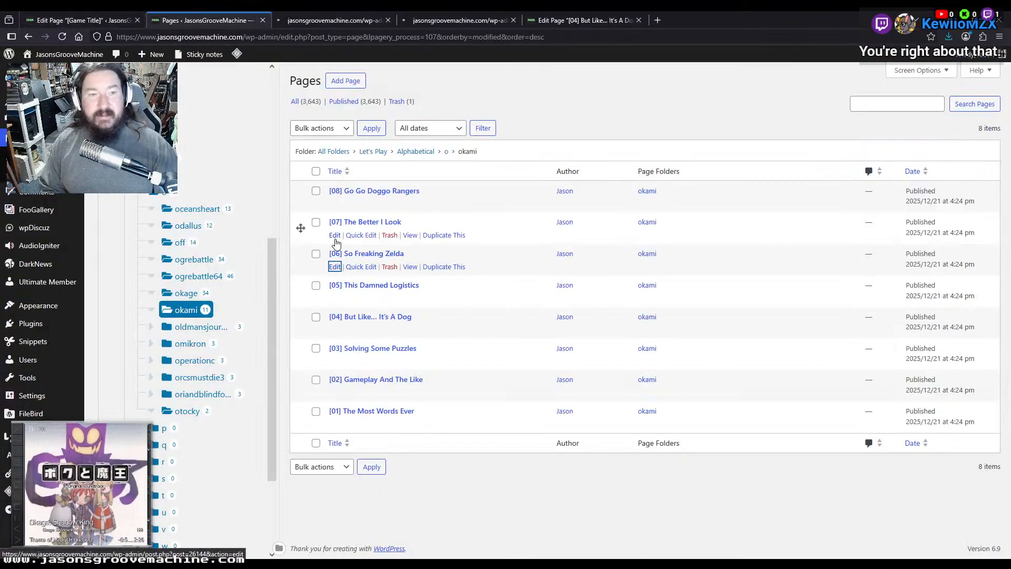
pyautogui.middleClick(335, 237)
pyautogui.middleClick(335, 204)
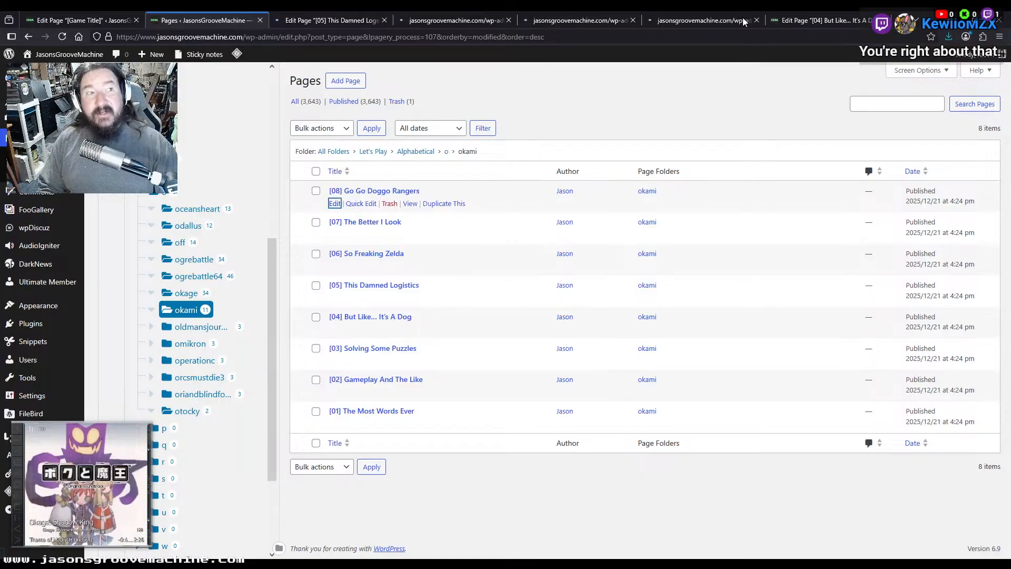
pyautogui.click(804, 21)
pyautogui.moveTo(804, 21); pyautogui.dragTo(329, 21)
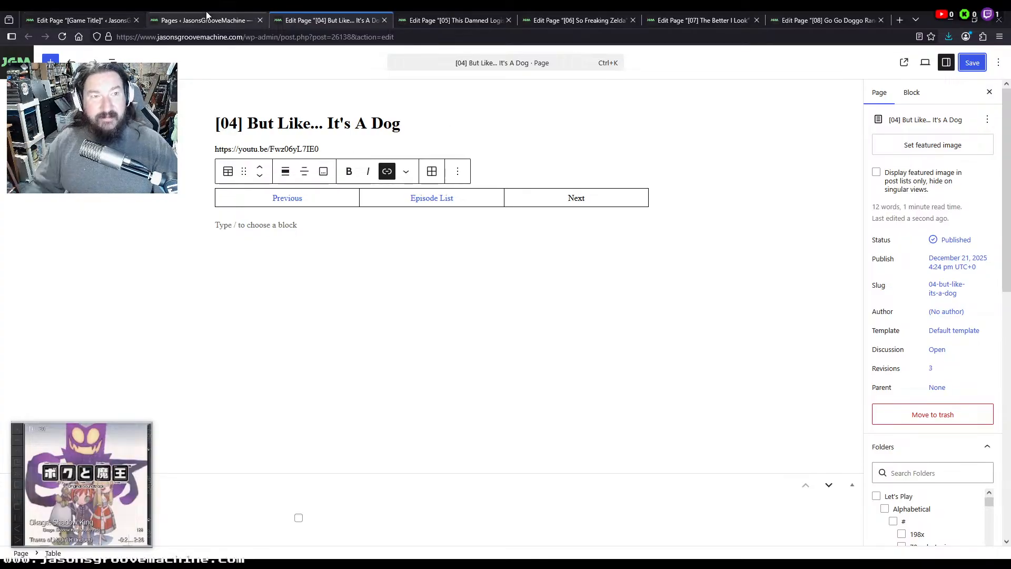
# Link "Next" on the episode 04 page, "Previous" on the episode 06 page, and "This Damned Logistics" in the Okami playlist to episode 05's permalink
pyautogui.click(444, 18)
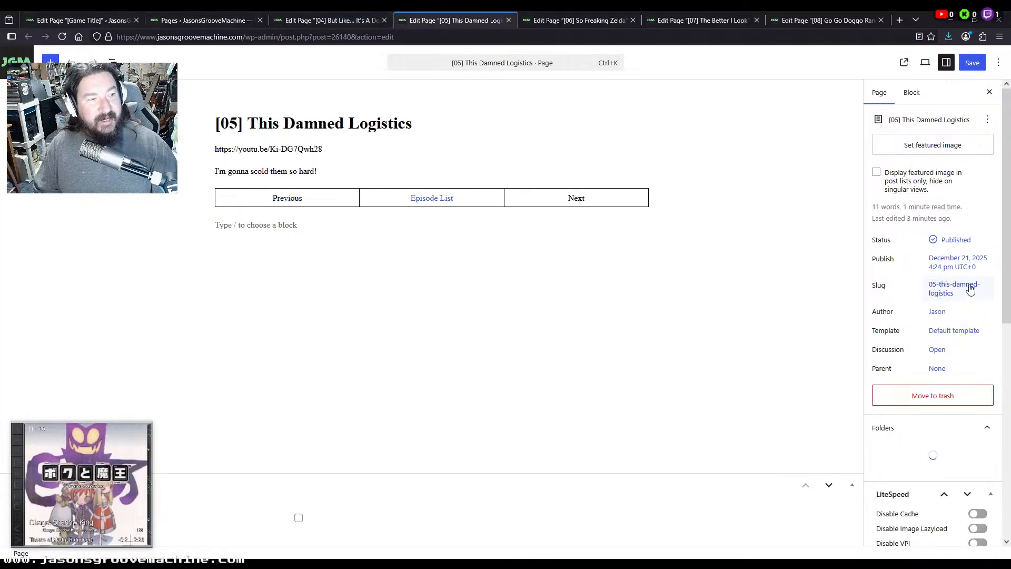
pyautogui.click(943, 290)
pyautogui.hotkey('ctrl', 'pageup')
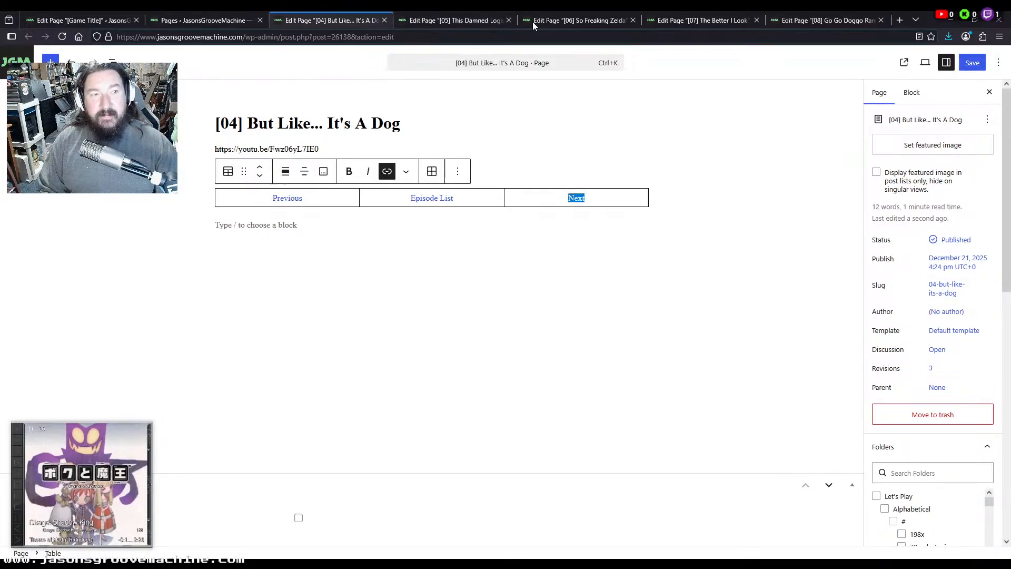
pyautogui.click(574, 20)
pyautogui.doubleClick(294, 197)
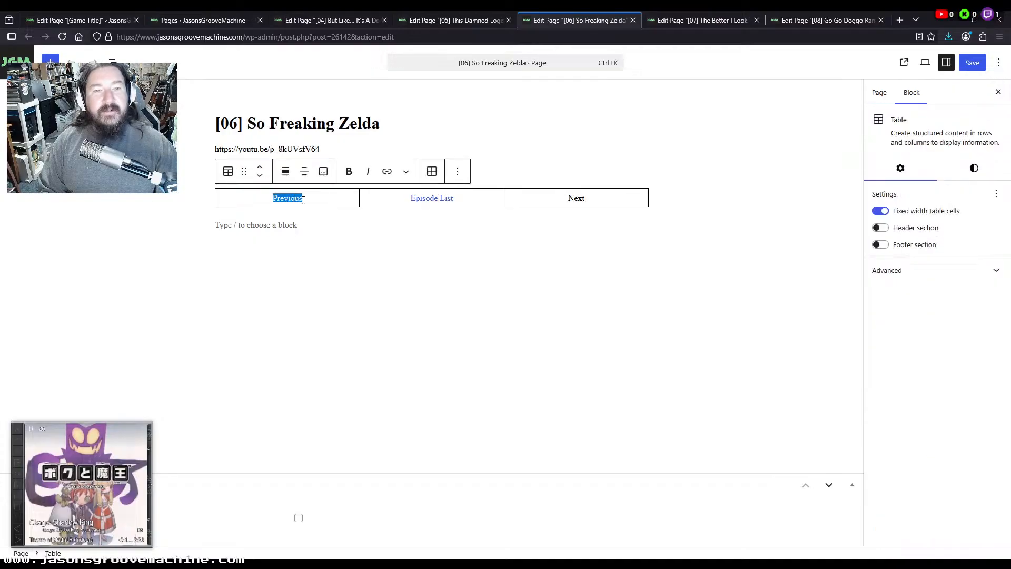
pyautogui.click(75, 20)
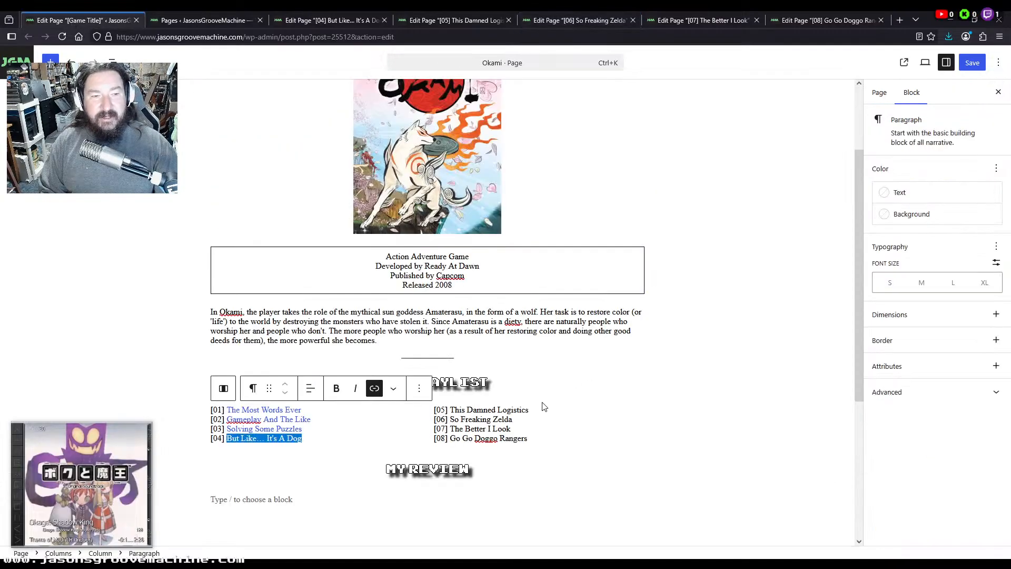
pyautogui.moveTo(533, 409); pyautogui.dragTo(453, 411)
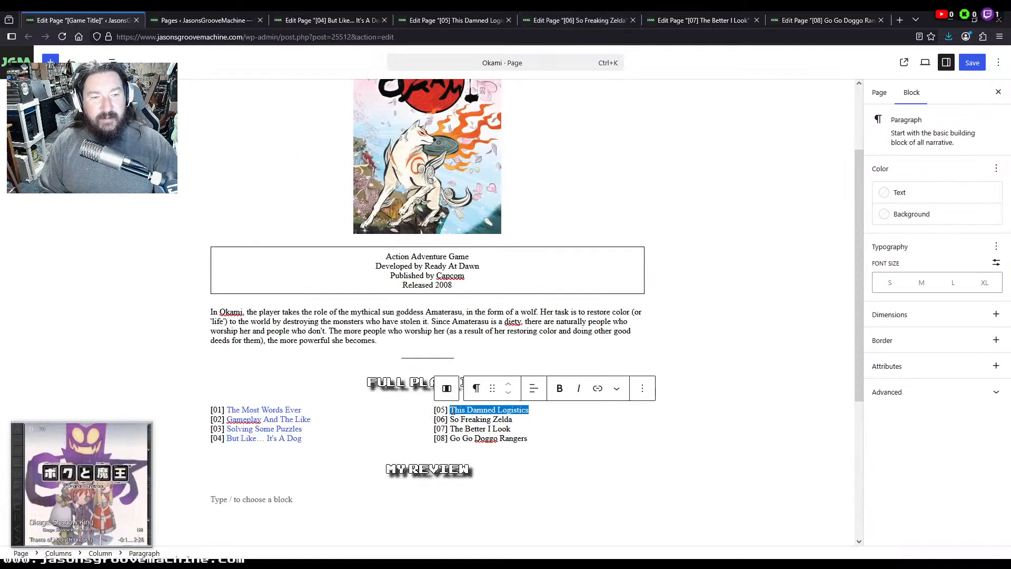
# Return to the episode 04 page and open its slug and permalink details
pyautogui.click(451, 19)
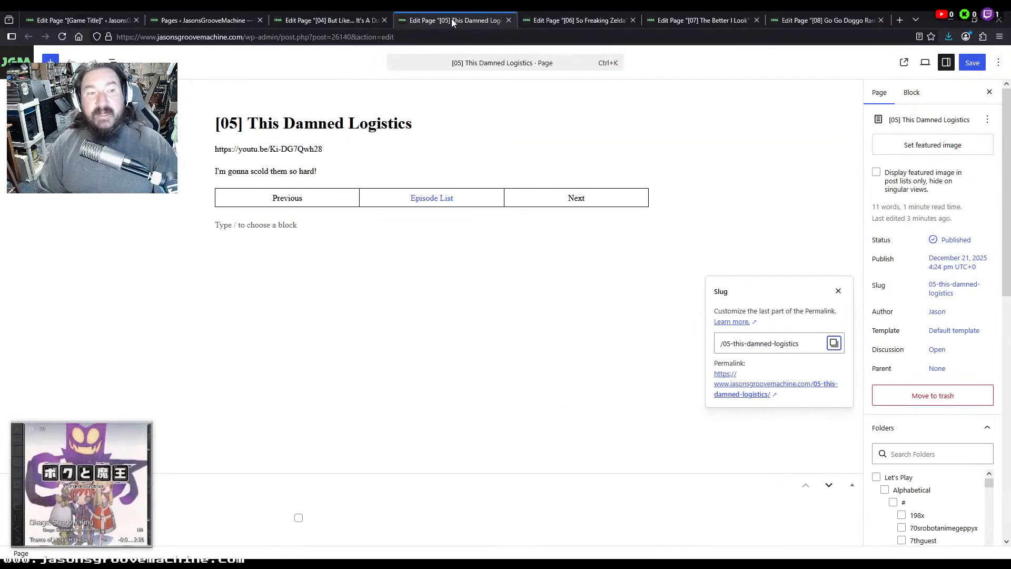
pyautogui.click(573, 21)
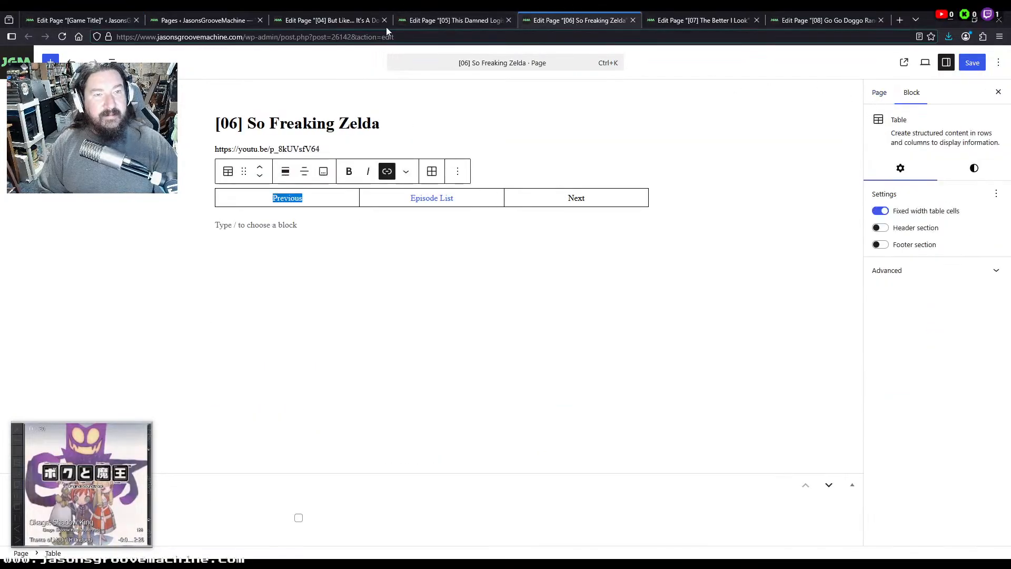
pyautogui.click(329, 20)
pyautogui.click(447, 19)
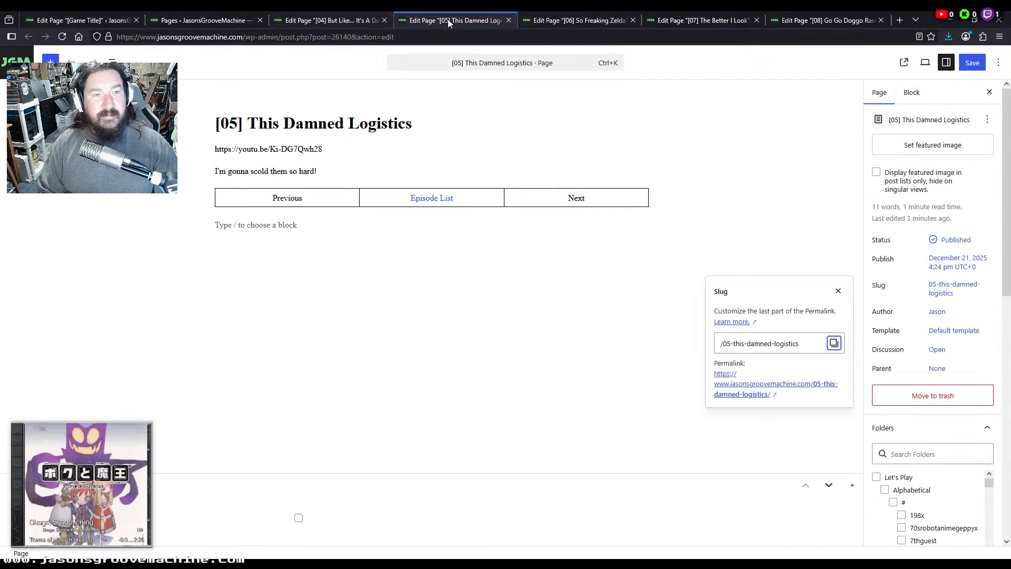
pyautogui.click(326, 17)
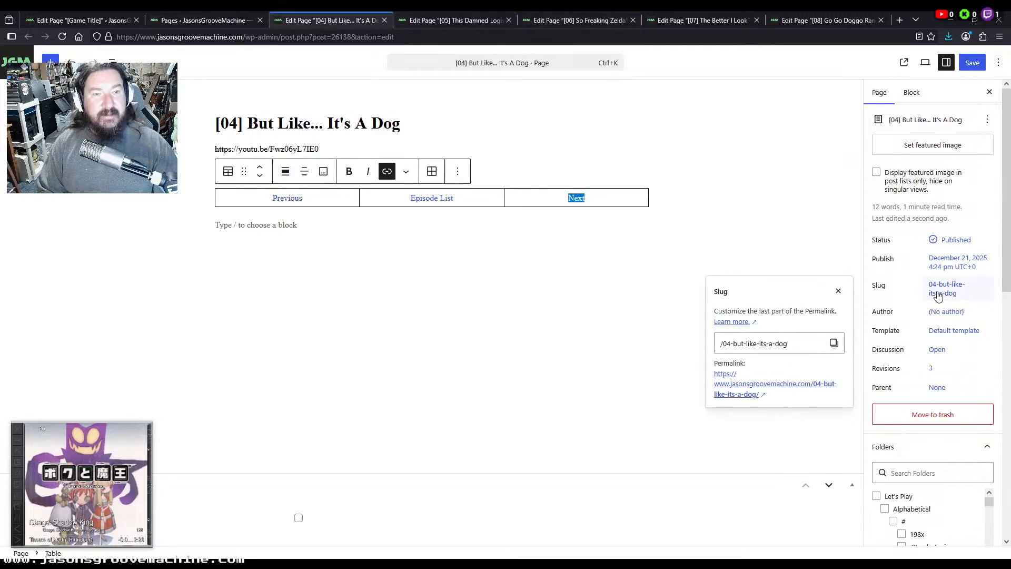
# Copy the permalink of page [04] and link the Previous cell on page [05] This Damned Logistics to it
pyautogui.click(833, 343)
pyautogui.click(463, 20)
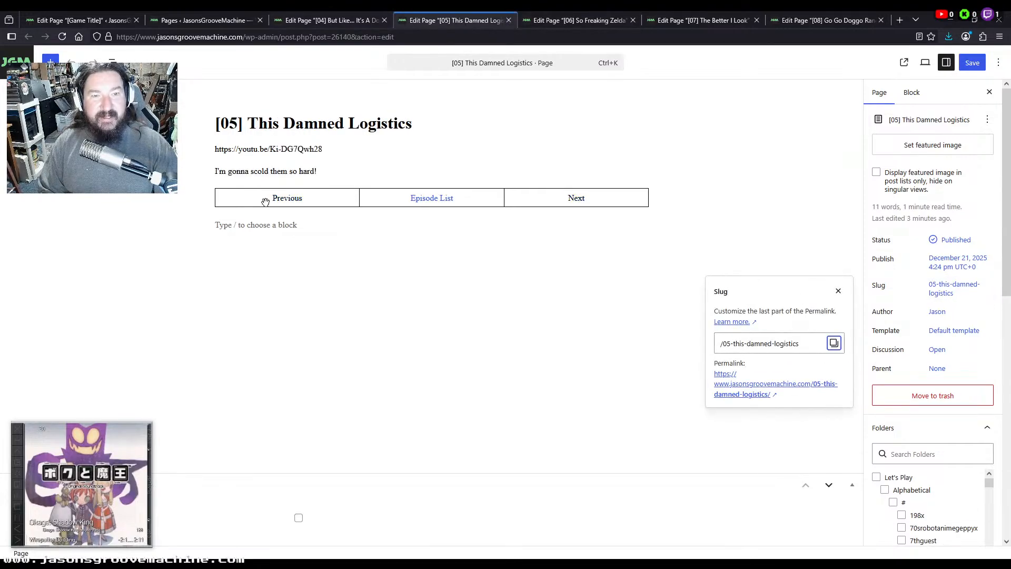
pyautogui.doubleClick(286, 199)
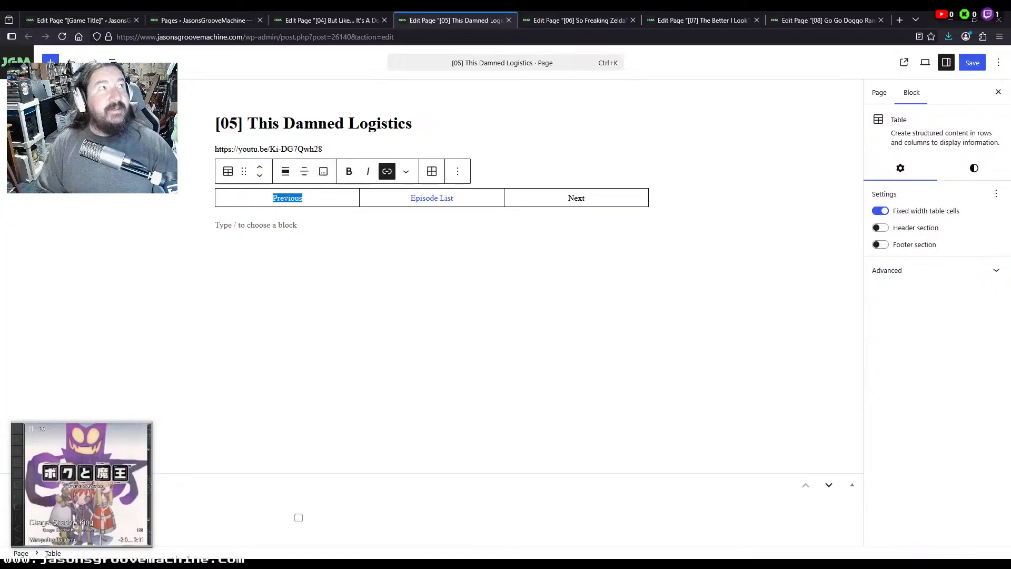
# Check the Previous and Next links on pages [04], [05] and [06]
pyautogui.click(544, 19)
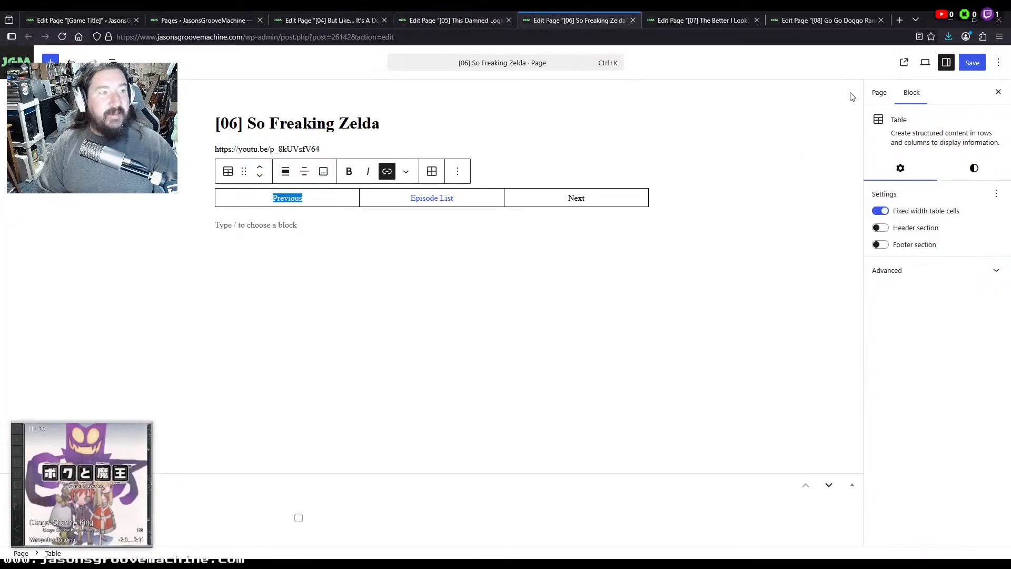
pyautogui.click(337, 21)
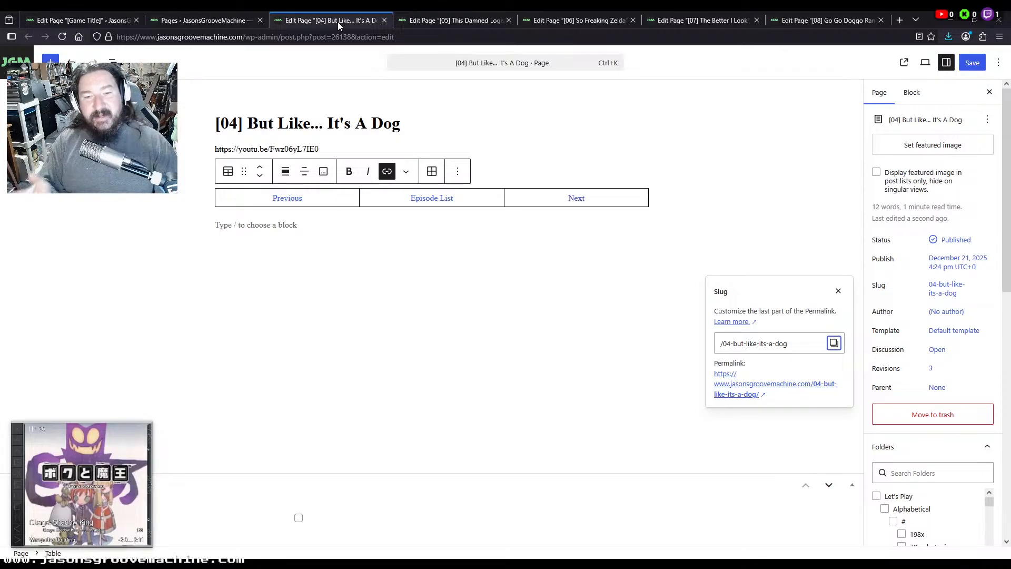
pyautogui.click(428, 19)
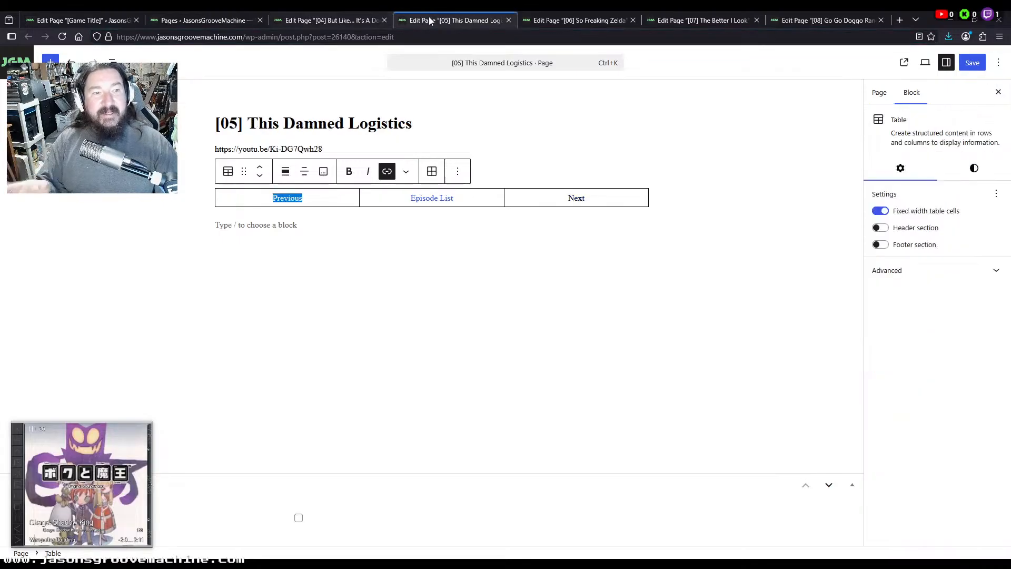
pyautogui.click(316, 20)
pyautogui.click(472, 21)
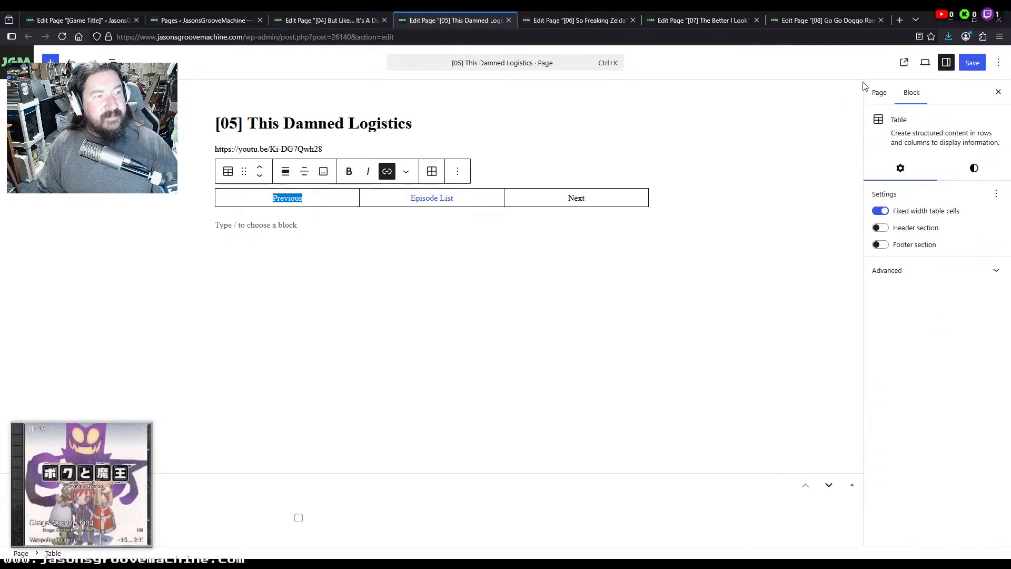
# Copy the permalink of page [05] and review page [04] and the Okami page for links to it
pyautogui.click(878, 93)
pyautogui.click(954, 288)
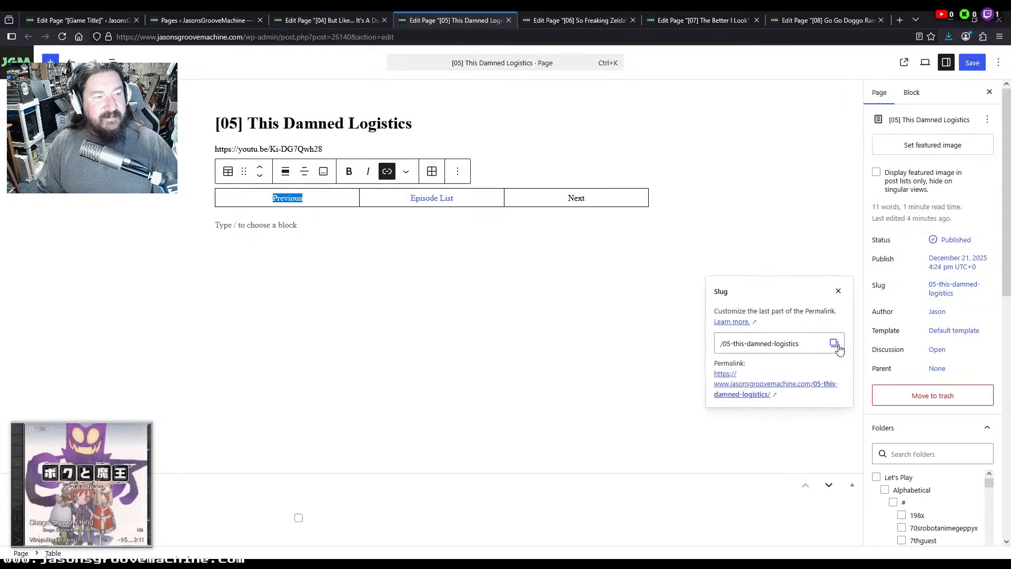
pyautogui.click(835, 344)
pyautogui.click(342, 19)
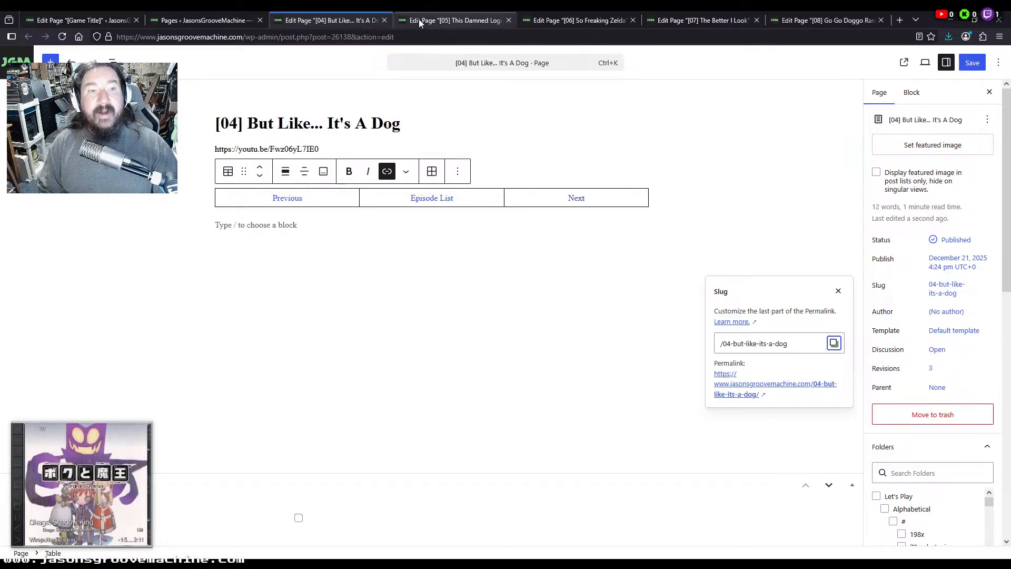
pyautogui.click(419, 20)
pyautogui.click(79, 20)
pyautogui.click(371, 22)
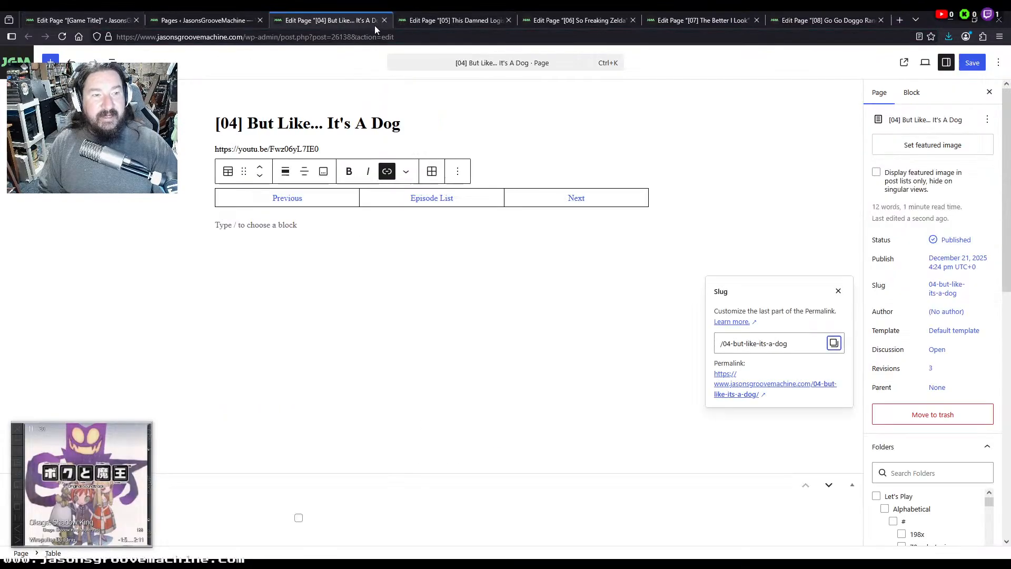
pyautogui.click(454, 21)
# Copy the permalink of page [06] So Freaking Zelda and link the Previous cell on page [07] to it
pyautogui.click(580, 21)
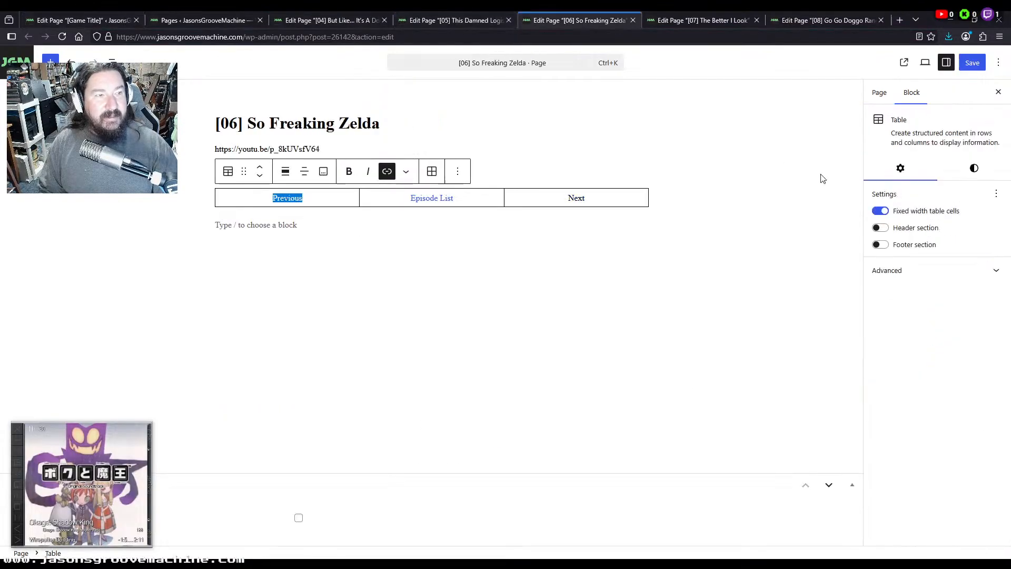
pyautogui.click(950, 292)
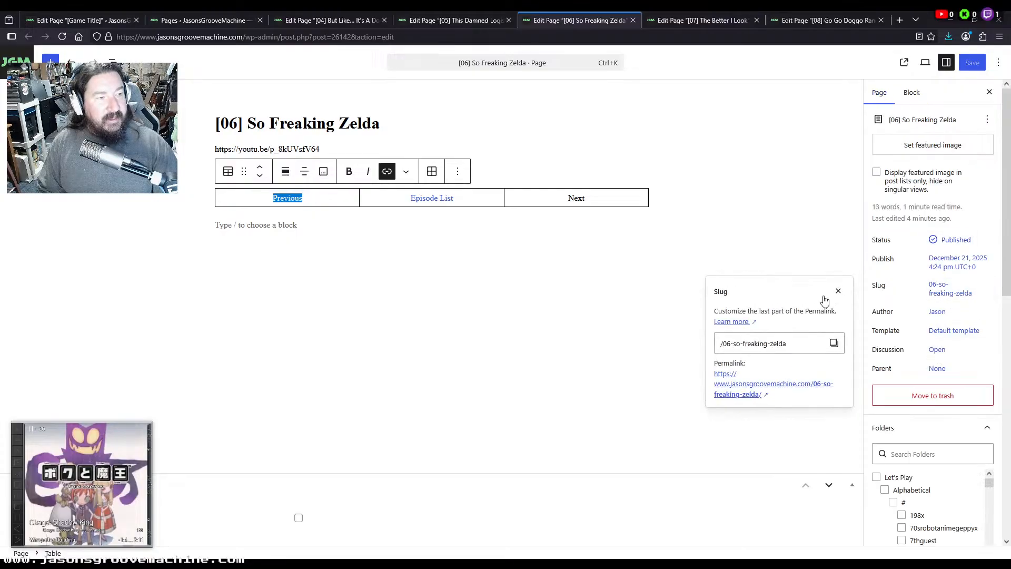
pyautogui.click(834, 342)
pyautogui.click(705, 21)
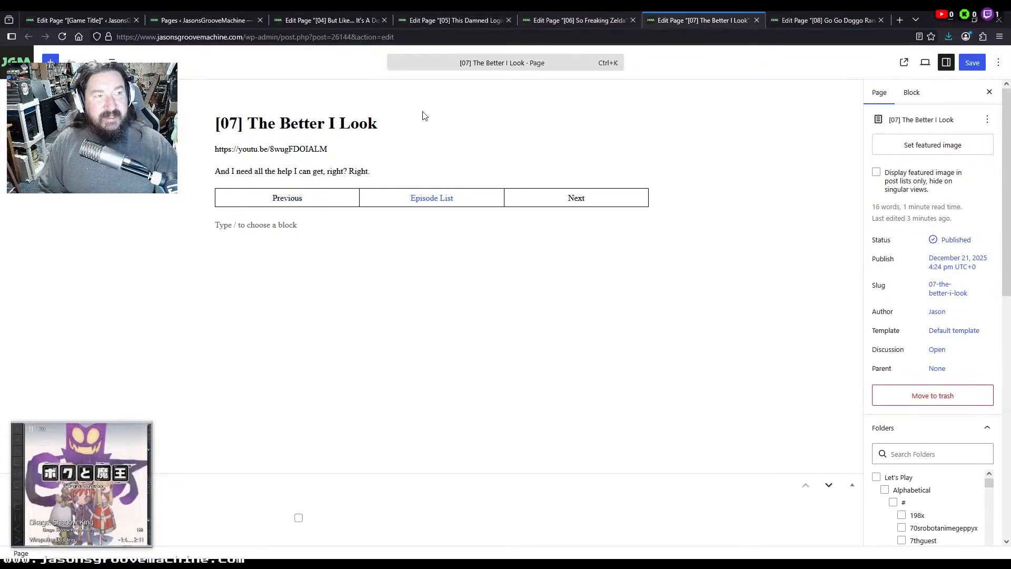
pyautogui.doubleClick(290, 196)
pyautogui.hotkey('ctrl', 'v')
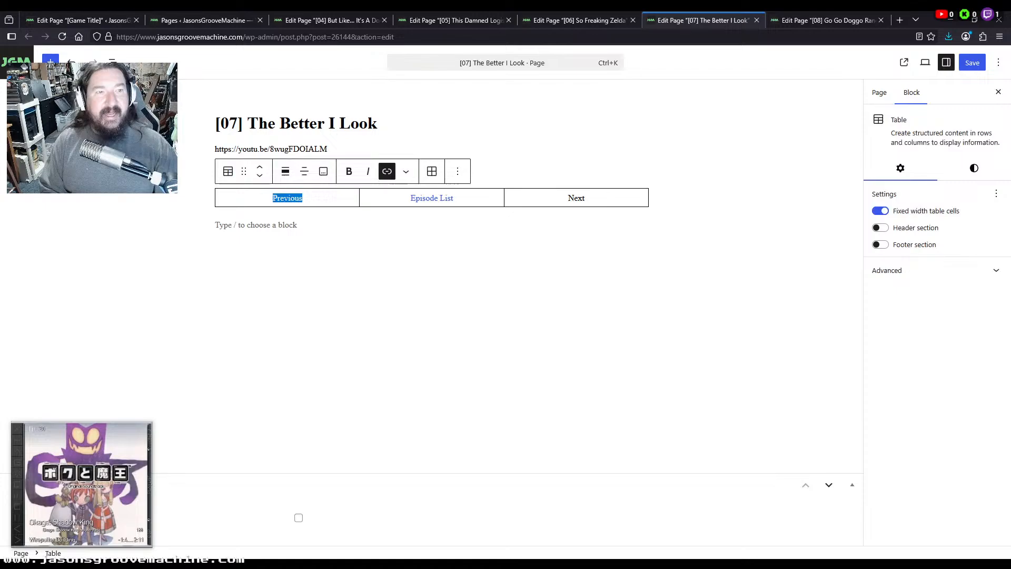
# Link the Next cell on page [05] and the So Freaking Zelda entry in the Okami episode list to page [06]
pyautogui.click(436, 21)
pyautogui.doubleClick(581, 196)
pyautogui.hotkey('ctrl', 'v')
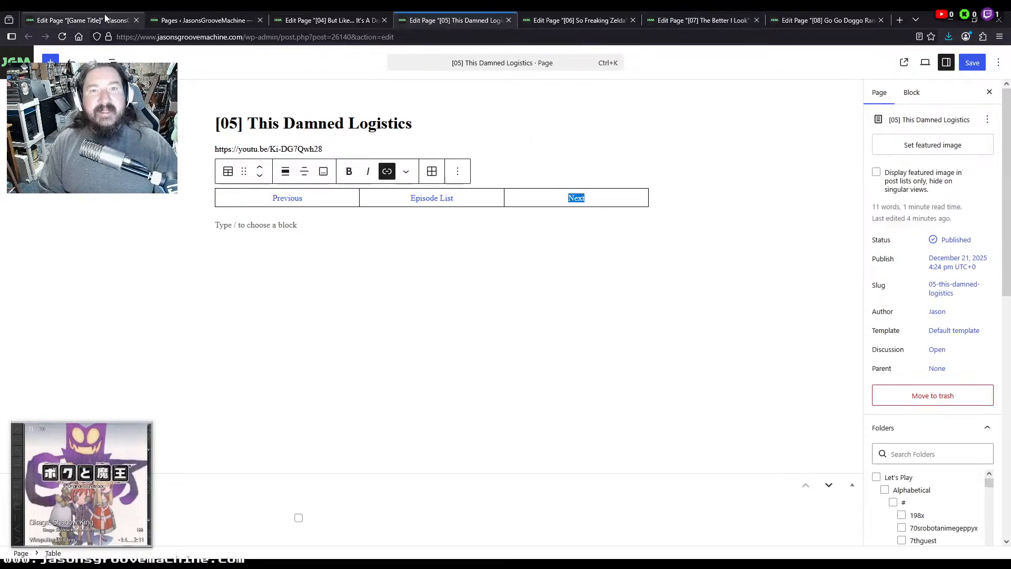
pyautogui.click(79, 20)
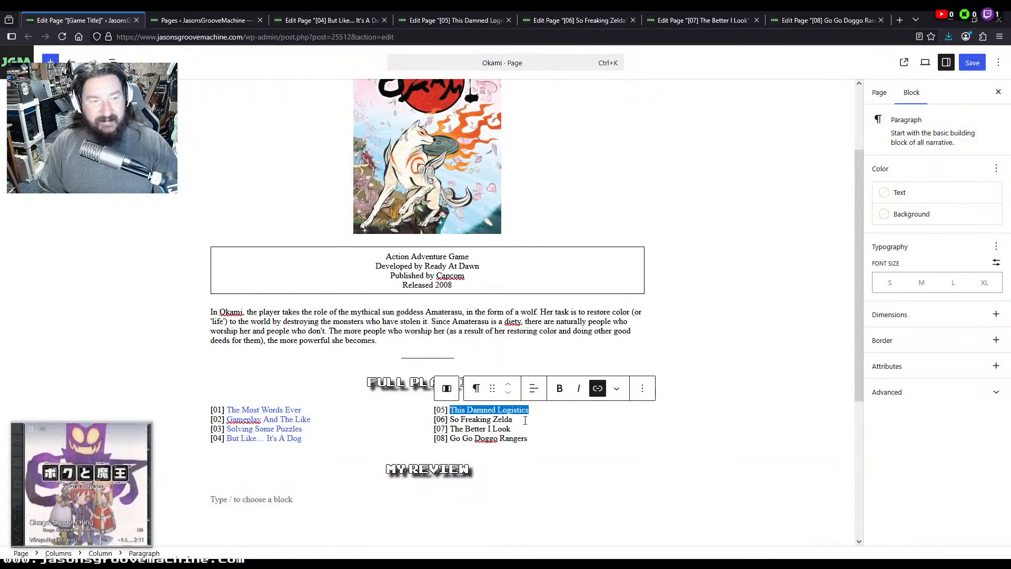
pyautogui.moveTo(525, 420); pyautogui.dragTo(448, 420)
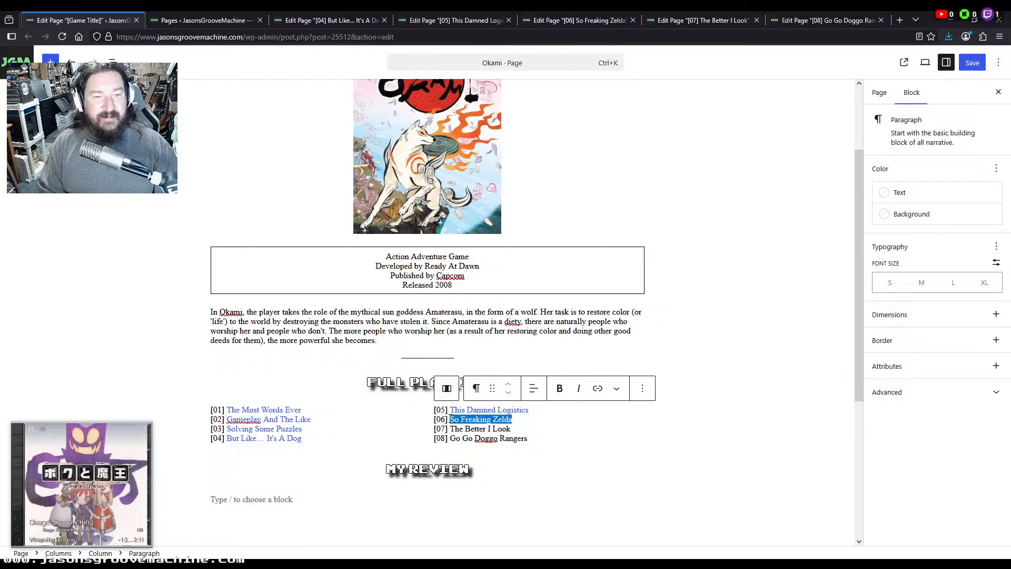
pyautogui.hotkey('ctrl', 'v')
# Copy the permalink of page [07] The Better I Look and link the Previous cell on page [08] to it
pyautogui.click(578, 20)
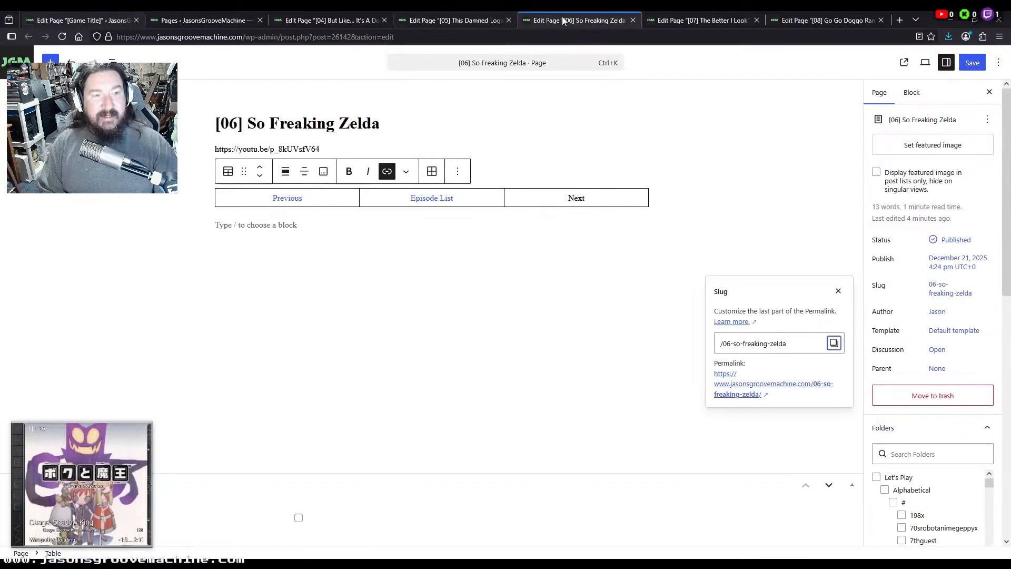
pyautogui.click(673, 19)
pyautogui.click(878, 93)
pyautogui.click(943, 289)
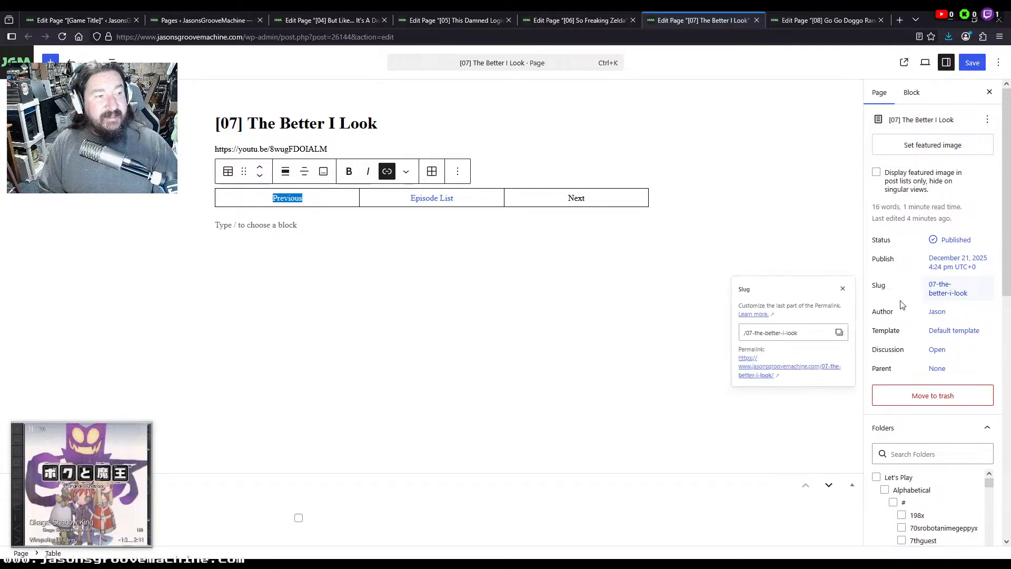
pyautogui.click(834, 342)
pyautogui.click(824, 20)
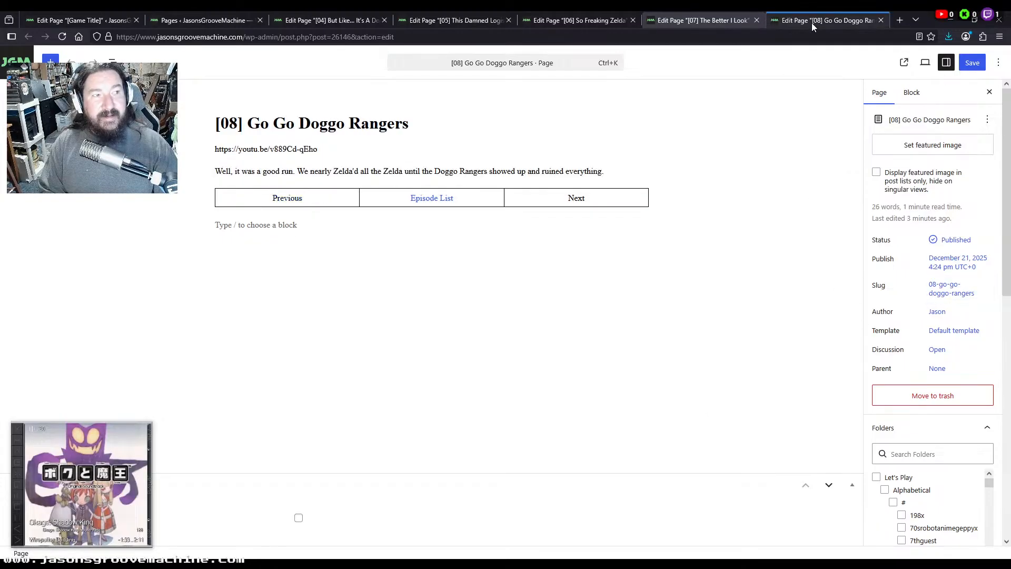
pyautogui.doubleClick(289, 197)
# Link the Next cell on page [06] and The Better I Look entry in the Okami episode list to page [07]
pyautogui.click(577, 20)
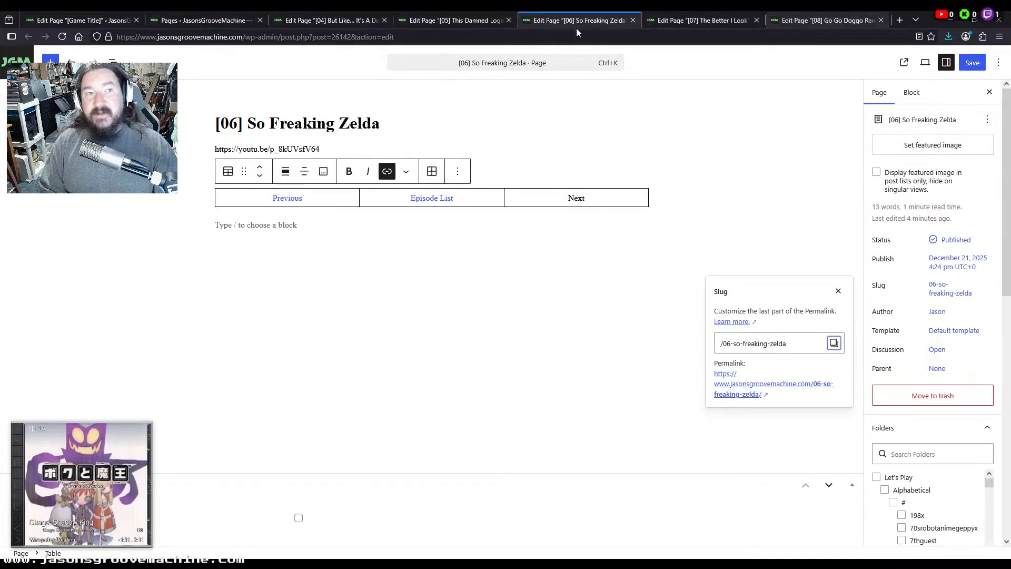
pyautogui.doubleClick(576, 198)
pyautogui.click(85, 20)
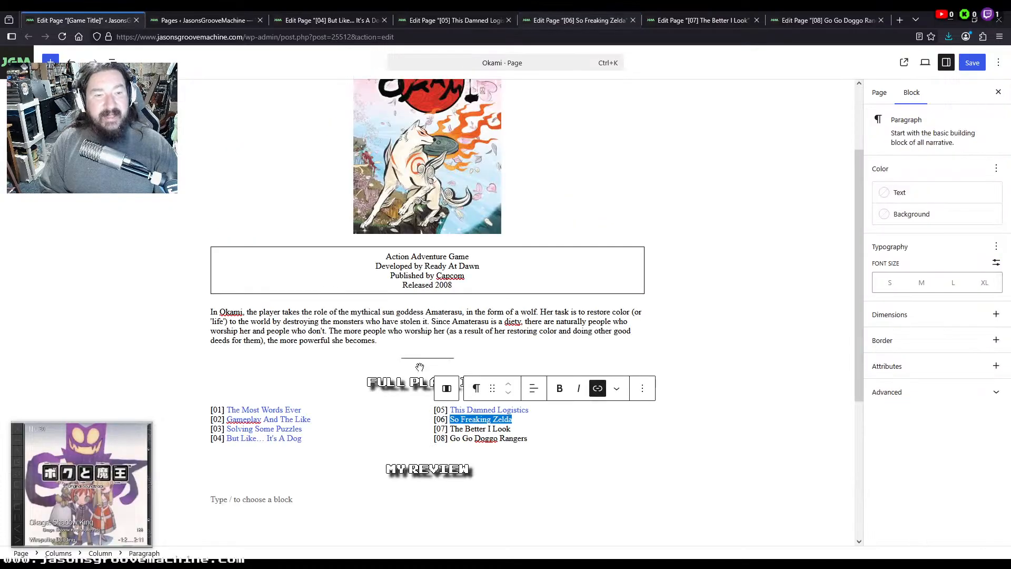
pyautogui.moveTo(510, 428); pyautogui.dragTo(452, 429)
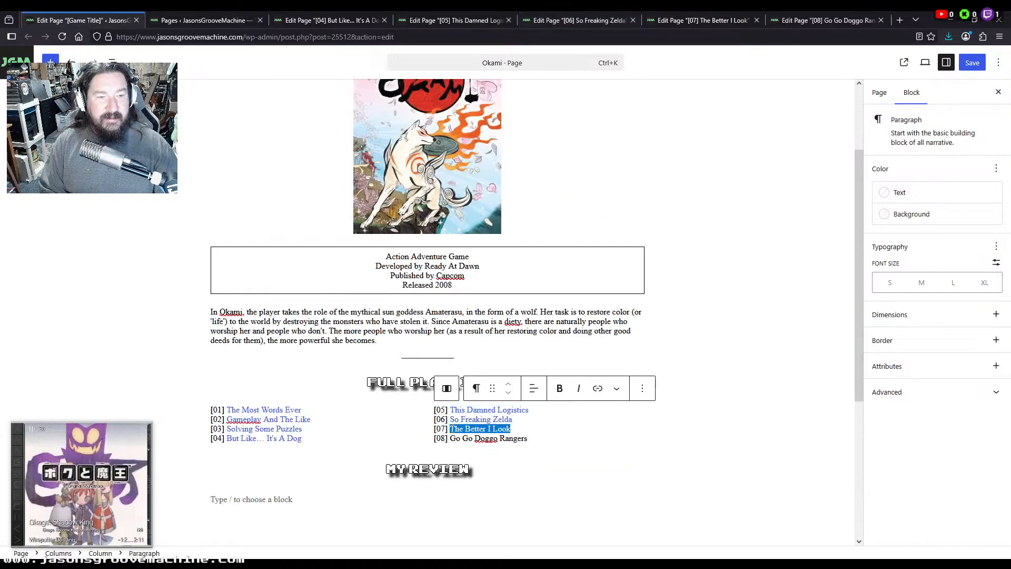
pyautogui.hotkey('ctrl', 'v')
# Copy the permalink of page [08] Go Go Doggo Rangers and link the Next cell on page [07] to it
pyautogui.click(698, 20)
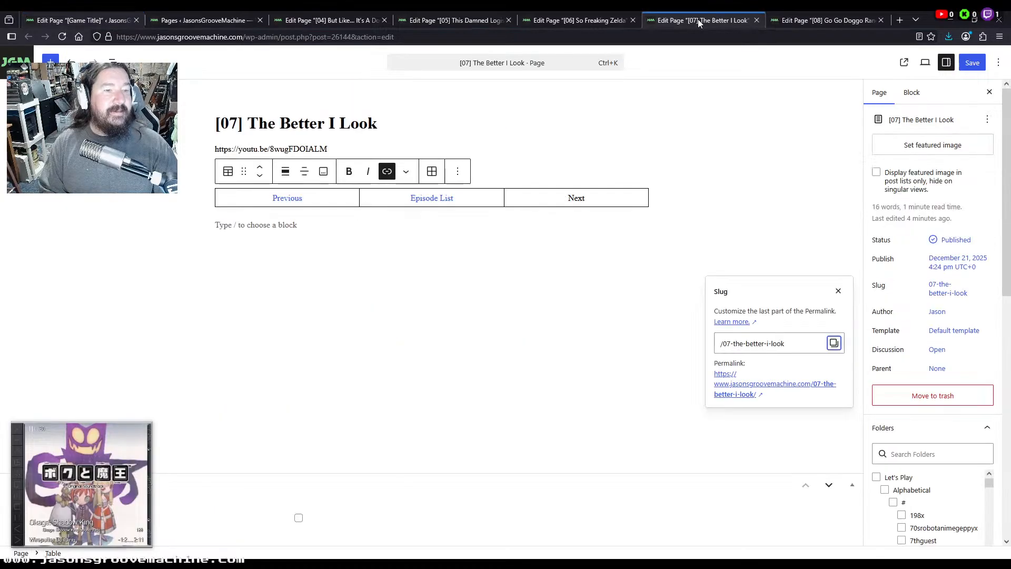
pyautogui.click(812, 20)
pyautogui.click(879, 93)
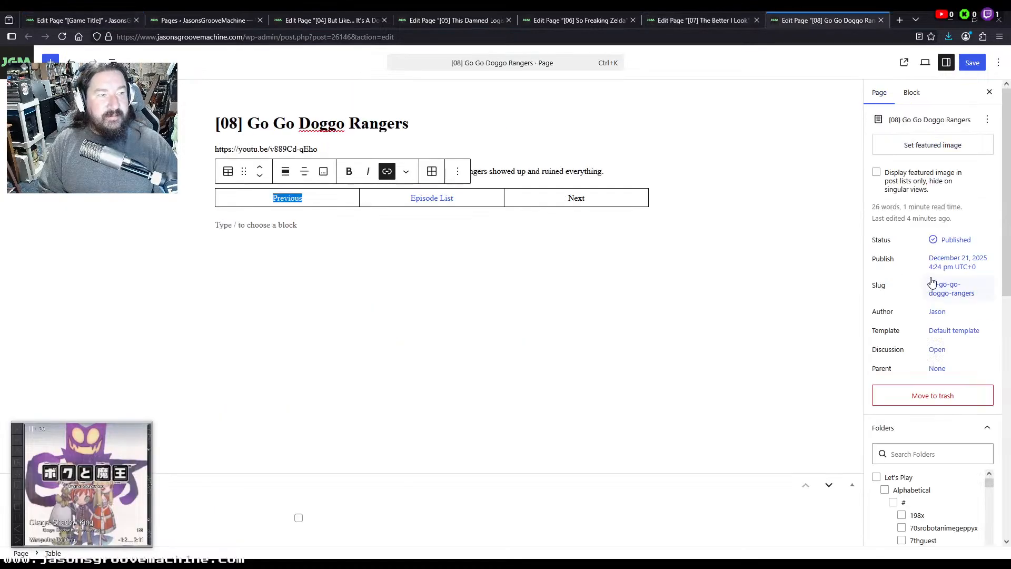
pyautogui.click(940, 287)
pyautogui.click(841, 346)
pyautogui.click(696, 19)
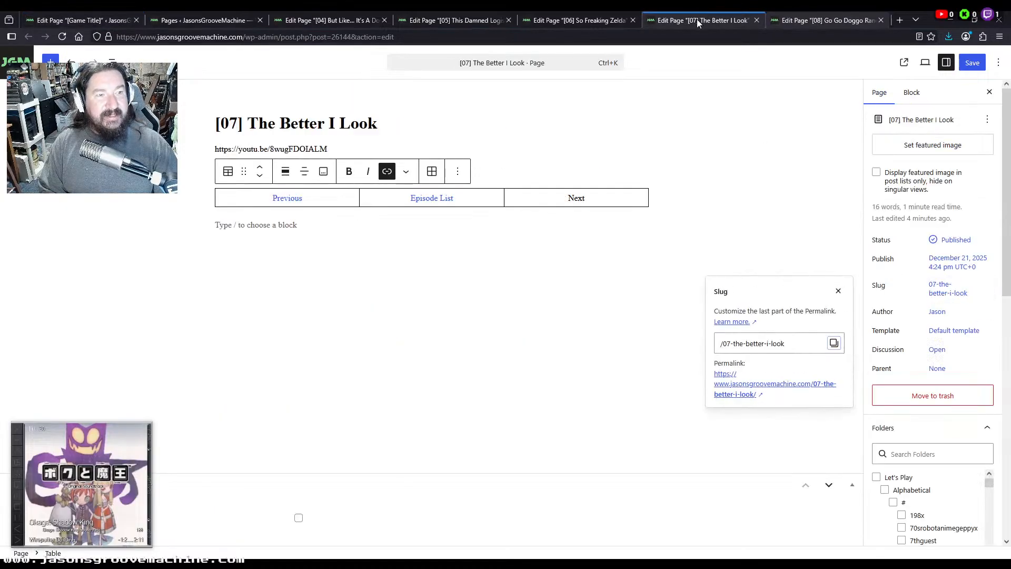
pyautogui.doubleClick(580, 199)
pyautogui.hotkey('ctrl', 'v')
# Link the Go Go Doggo Rangers entry in the Okami episode list to page [08] and save the Okami page
pyautogui.click(79, 20)
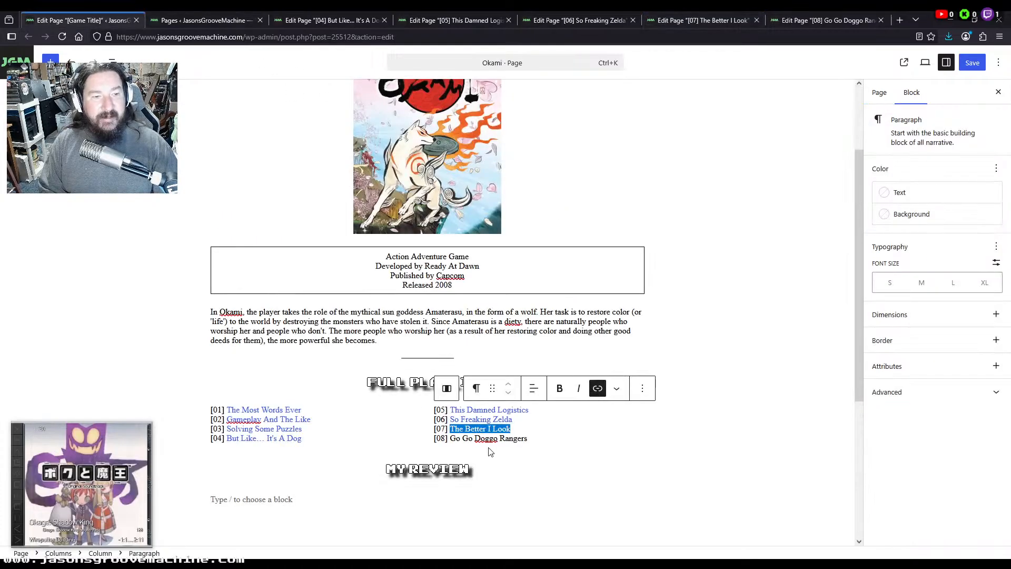
pyautogui.moveTo(527, 438); pyautogui.dragTo(456, 437)
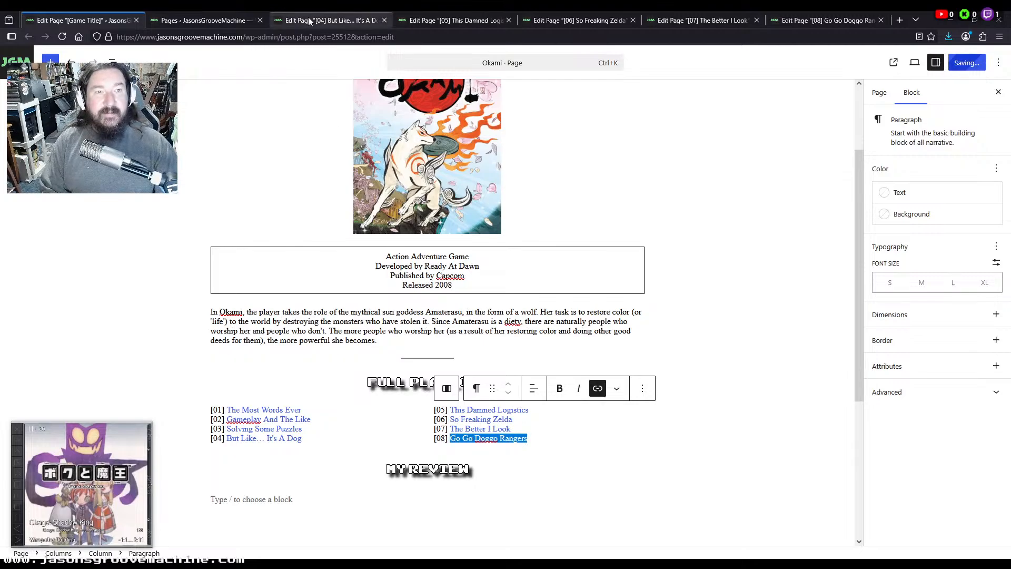
# Save the edited episode pages [04] through [08] one after another
pyautogui.click(327, 20)
pyautogui.click(454, 20)
pyautogui.click(572, 20)
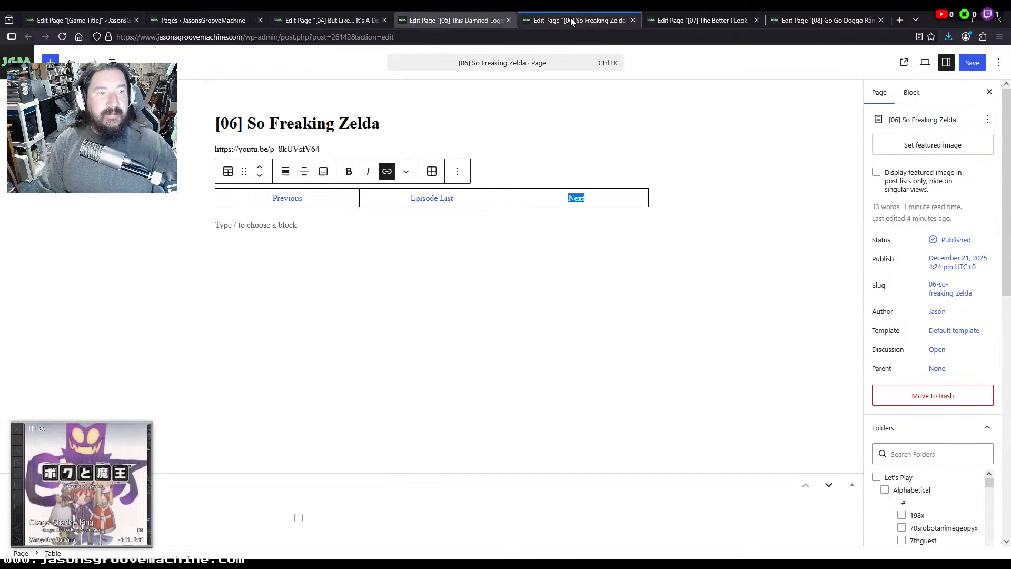
pyautogui.click(700, 20)
pyautogui.click(825, 20)
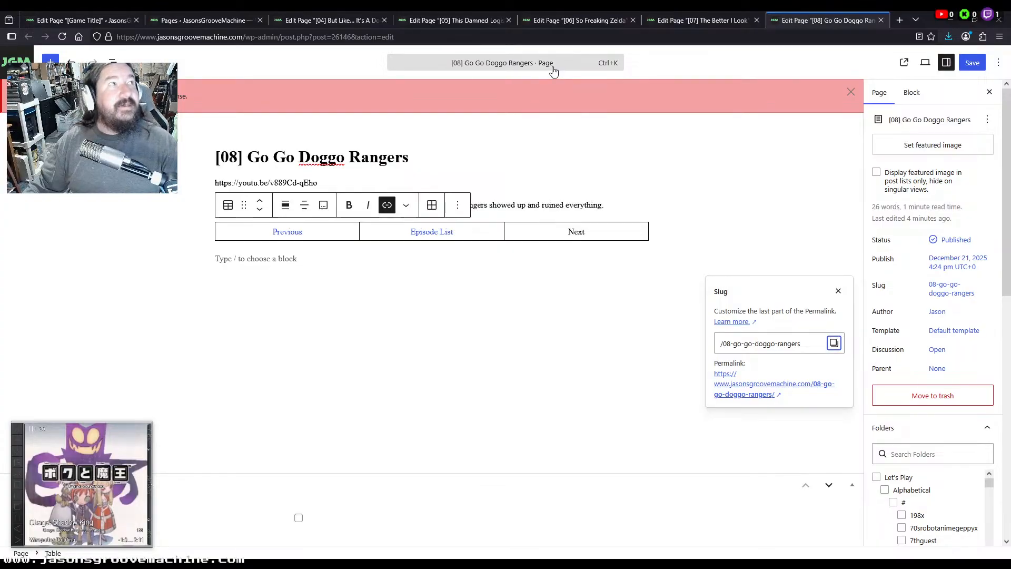
# Check the save state of pages [05] to [07] and save page [08] Go Go Doggo Rangers again
pyautogui.click(449, 22)
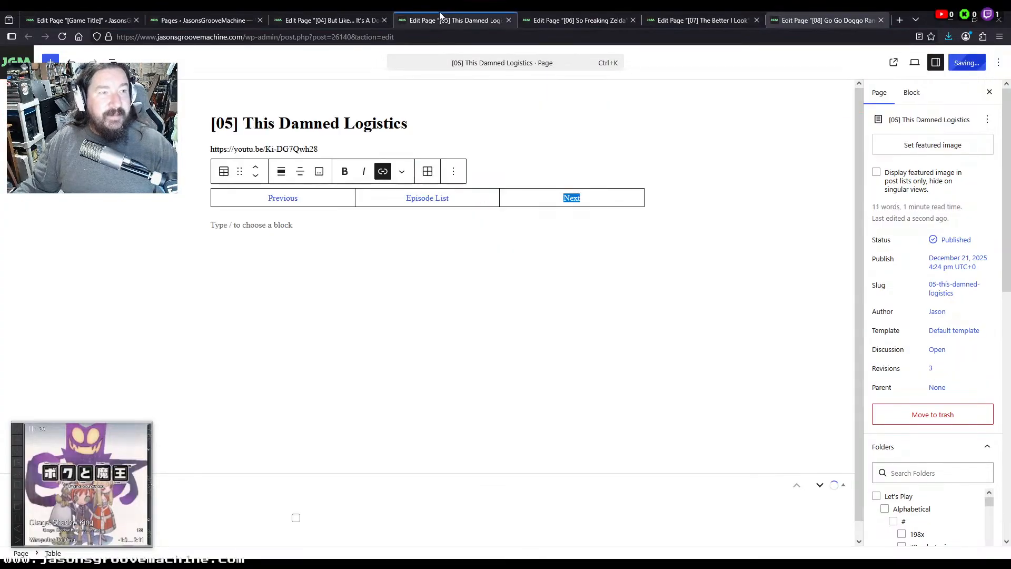
pyautogui.click(617, 16)
pyautogui.click(700, 20)
pyautogui.click(824, 21)
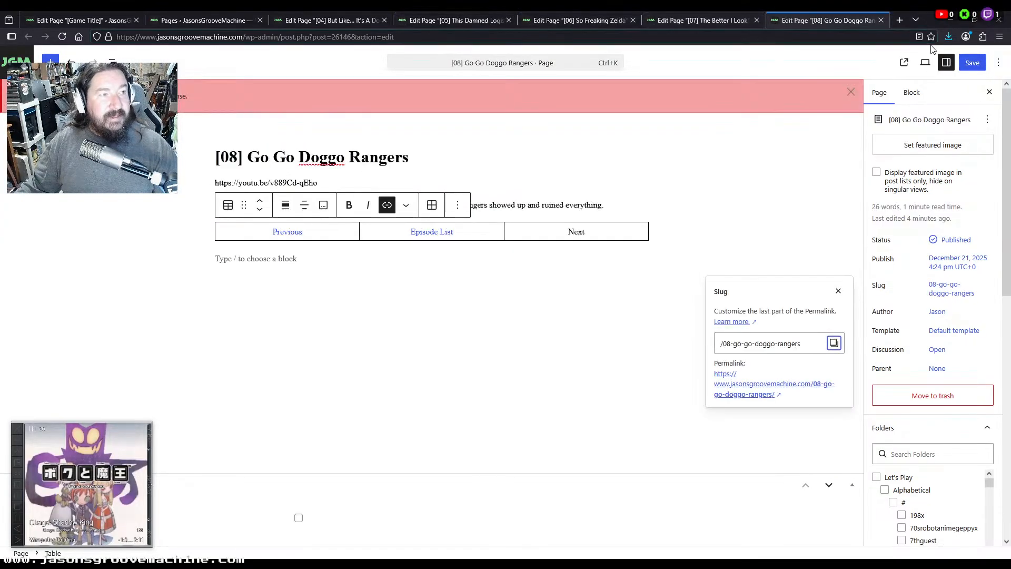
pyautogui.click(963, 64)
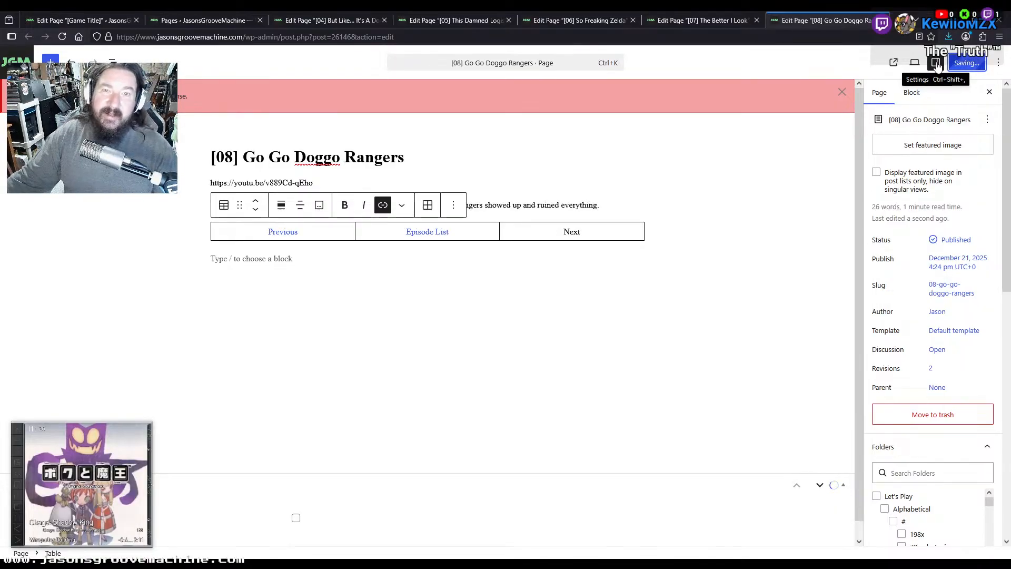
# Close the browser tabs for editing pages [04] and [05]
pyautogui.click(375, 20)
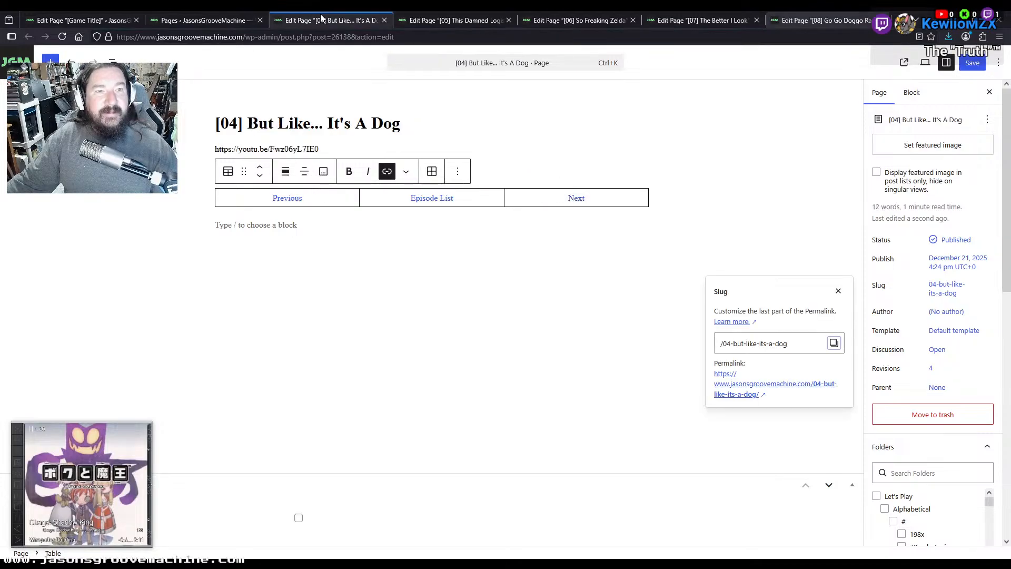
pyautogui.click(384, 20)
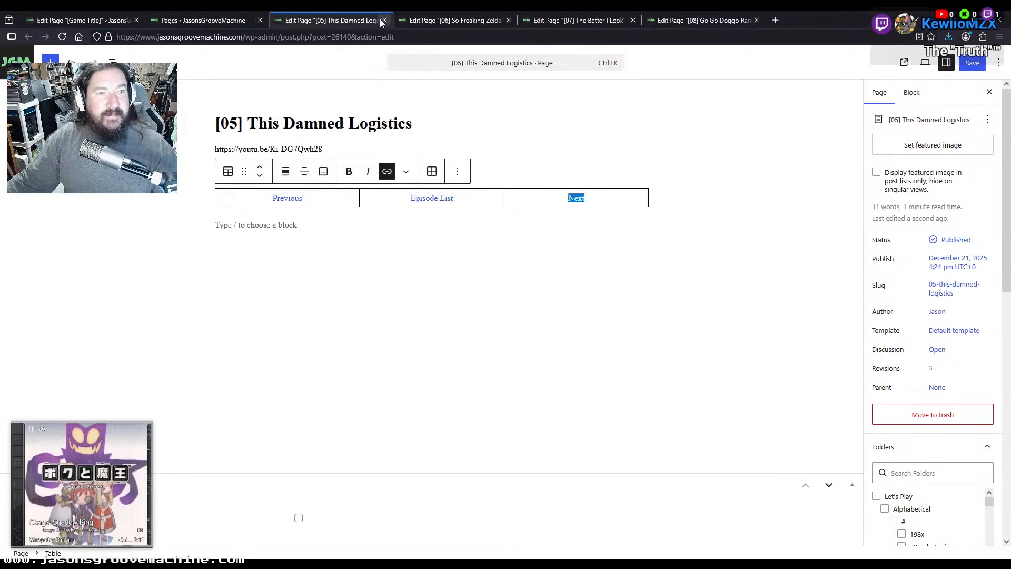
pyautogui.click(383, 20)
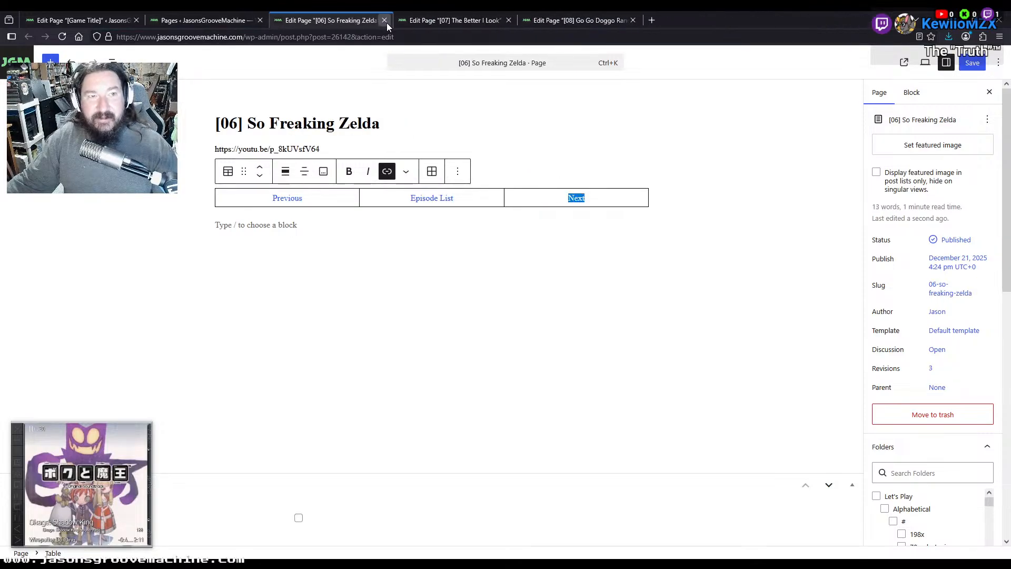
# Close the browser tabs for editing pages [06] and [07] and save the Okami page
pyautogui.click(385, 21)
pyautogui.click(383, 21)
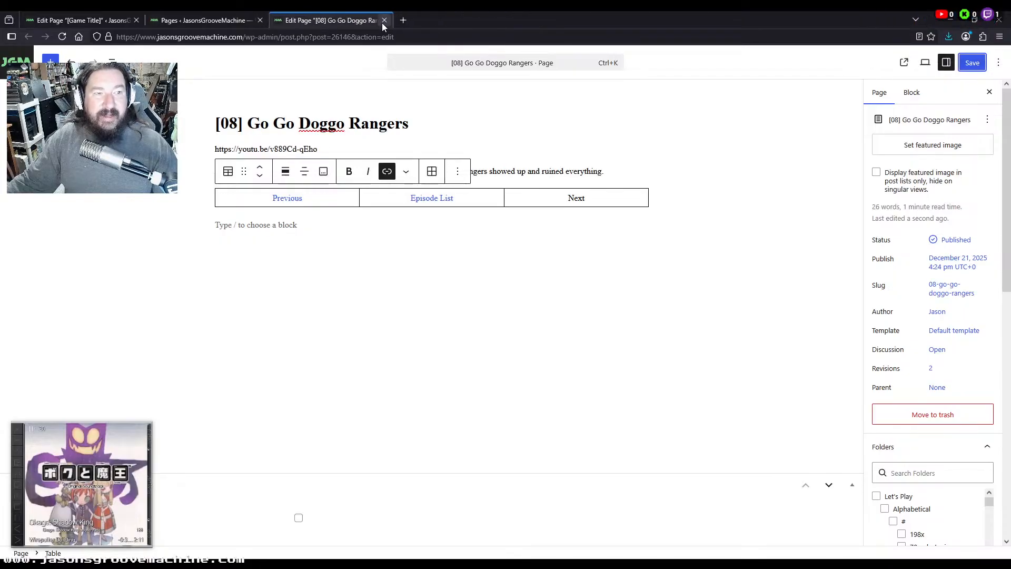
pyautogui.click(75, 20)
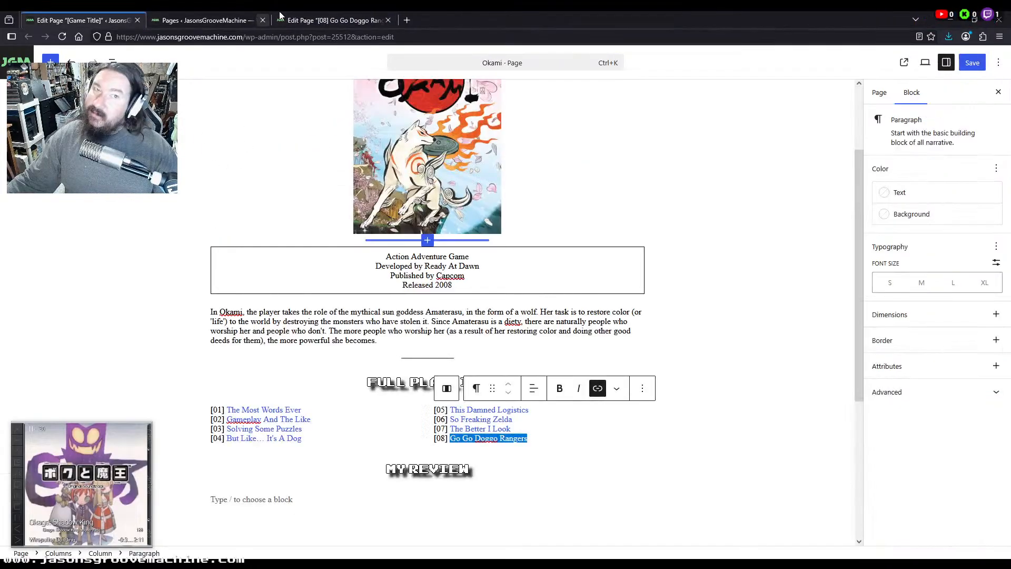
pyautogui.click(316, 20)
pyautogui.click(93, 21)
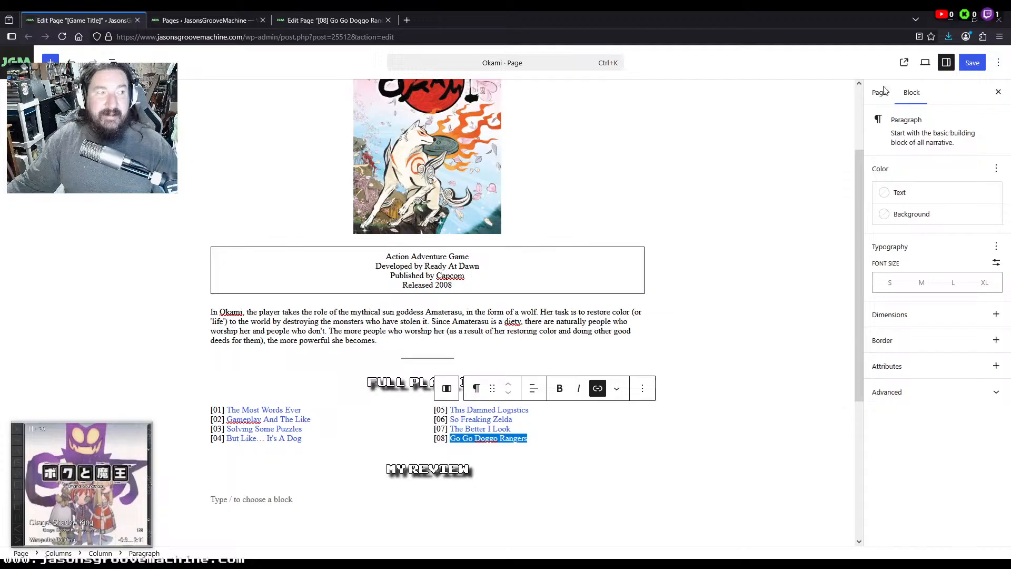
pyautogui.click(986, 64)
# Save page [08] Go Go Doggo Rangers once more and close its browser tab
pyautogui.click(199, 20)
pyautogui.click(327, 20)
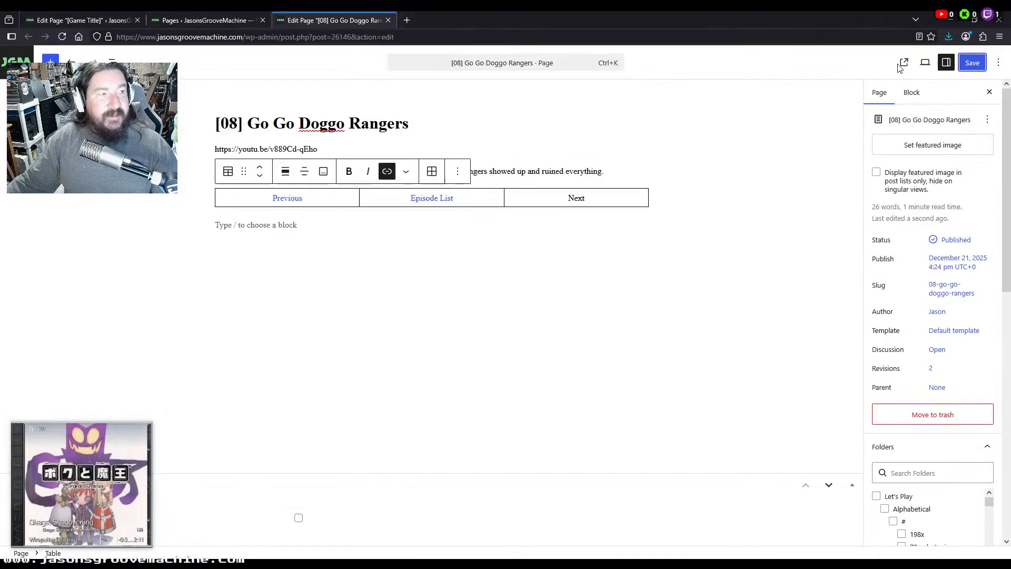
pyautogui.hotkey('ctrl', 's')
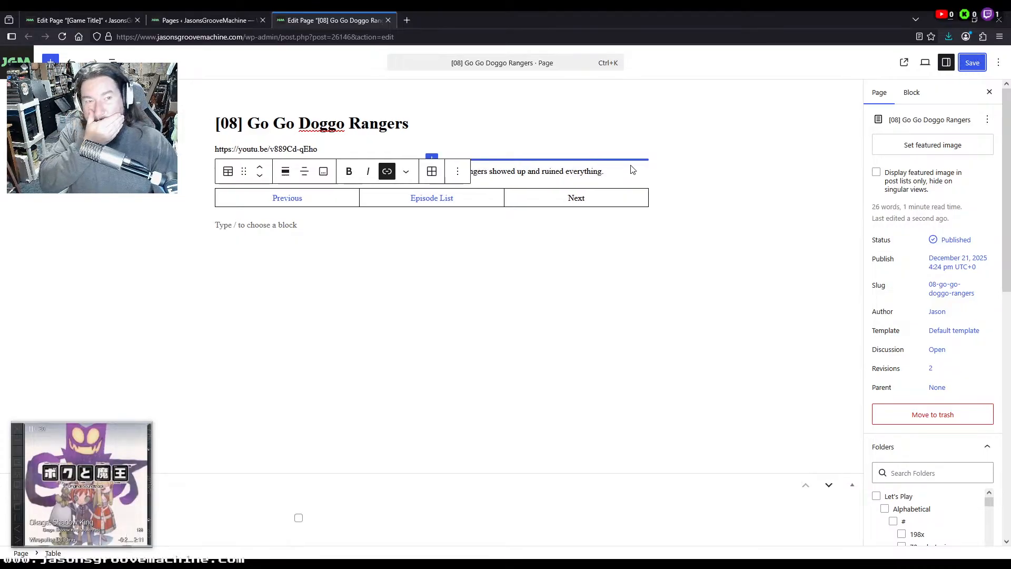
pyautogui.click(387, 20)
# Leave the Okami page editor for the pages list and close the spare pages list tab
pyautogui.click(102, 20)
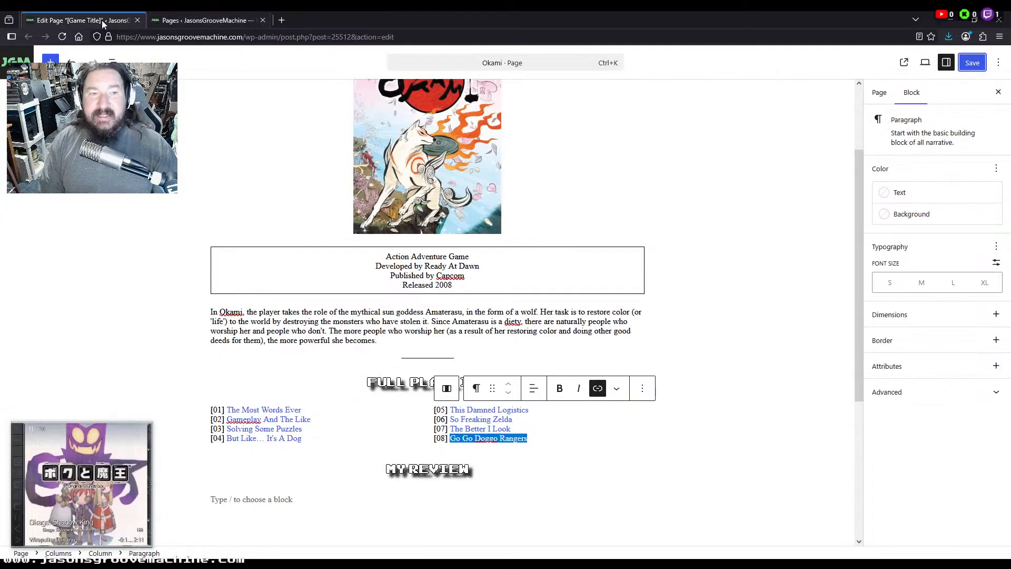
pyautogui.click(213, 21)
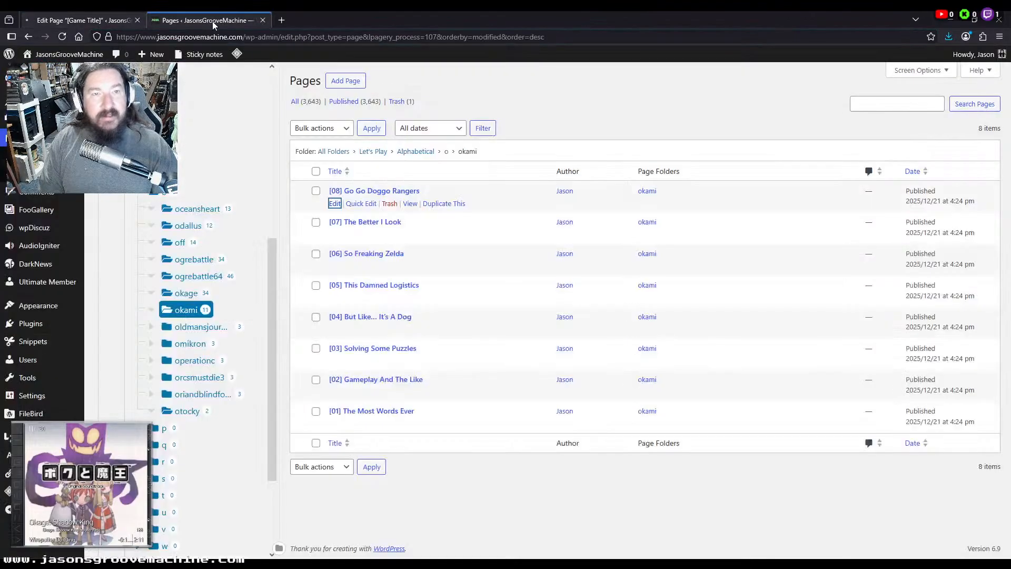
pyautogui.click(265, 20)
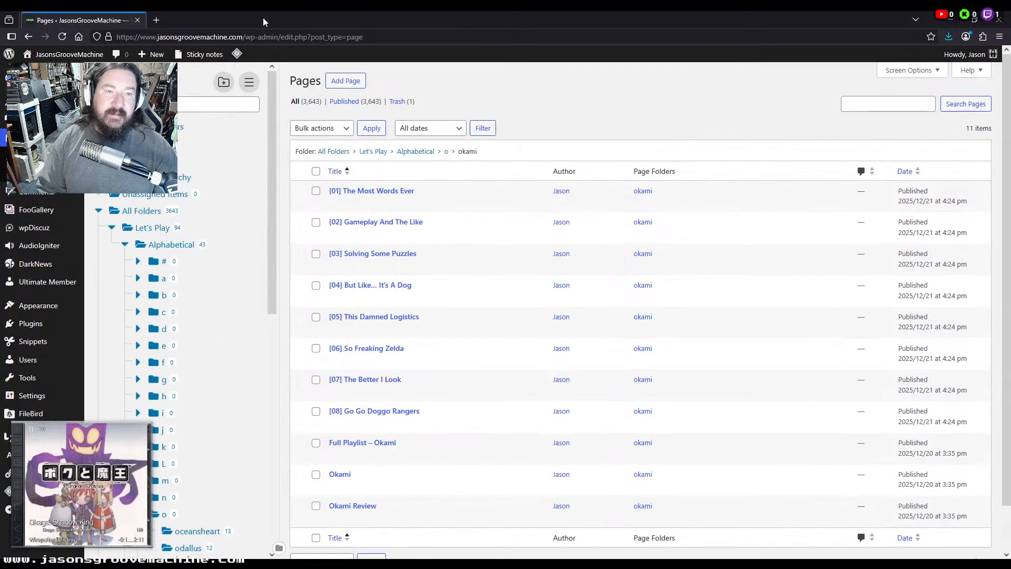
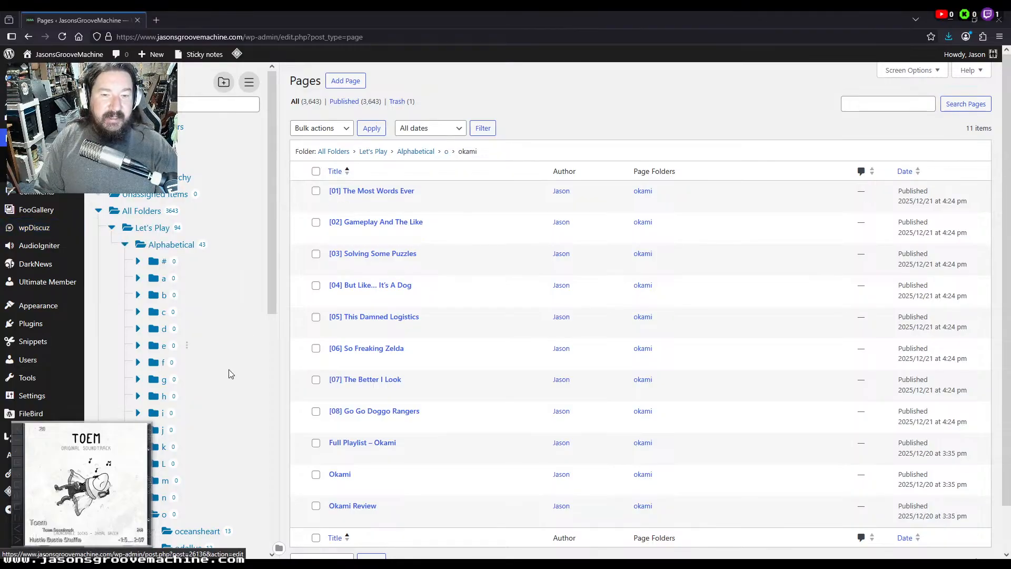
# Open the [Review], [Game Title] and [Full Playlist] pages of the oldmansjourney folder for editing in separate tabs
pyautogui.scroll(-4, 225, 348)
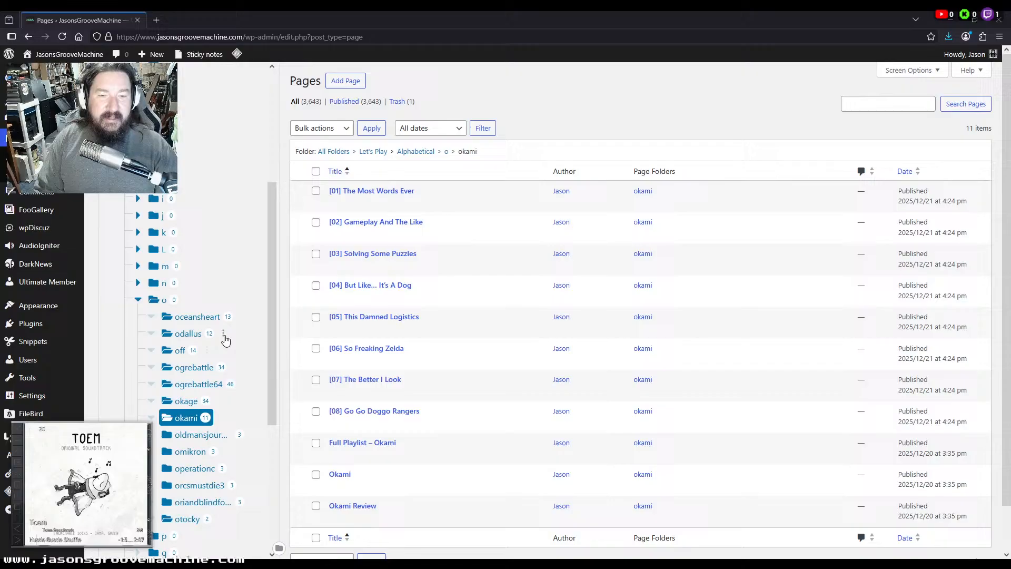
pyautogui.click(201, 435)
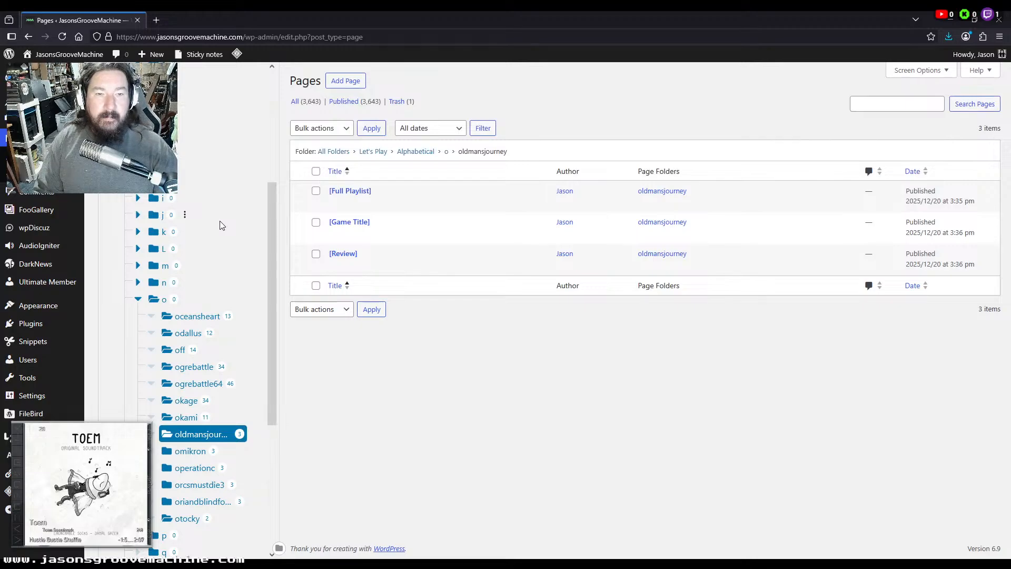
pyautogui.moveTo(381, 264)
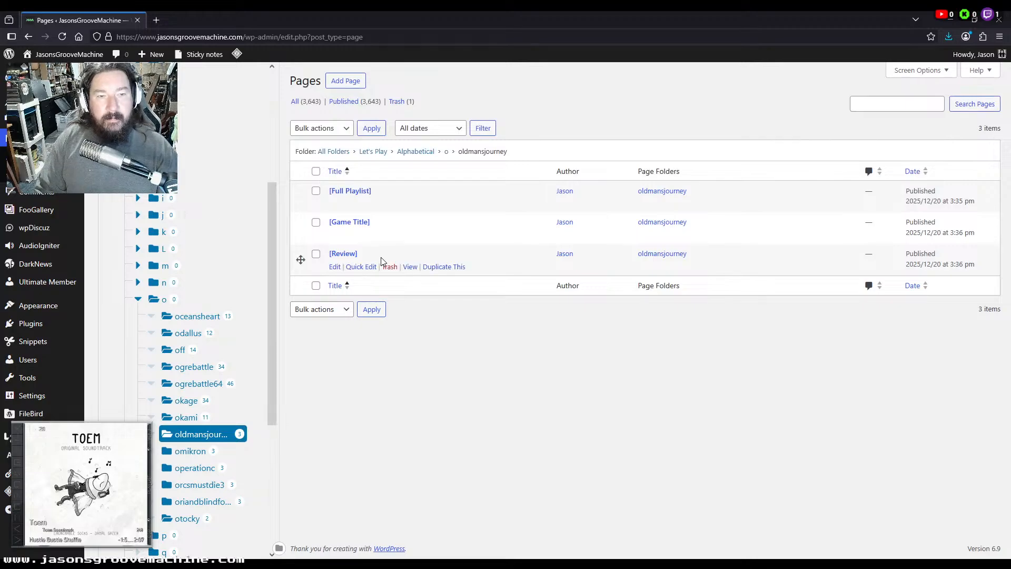
pyautogui.middleClick(335, 267)
pyautogui.middleClick(335, 235)
pyautogui.middleClick(335, 204)
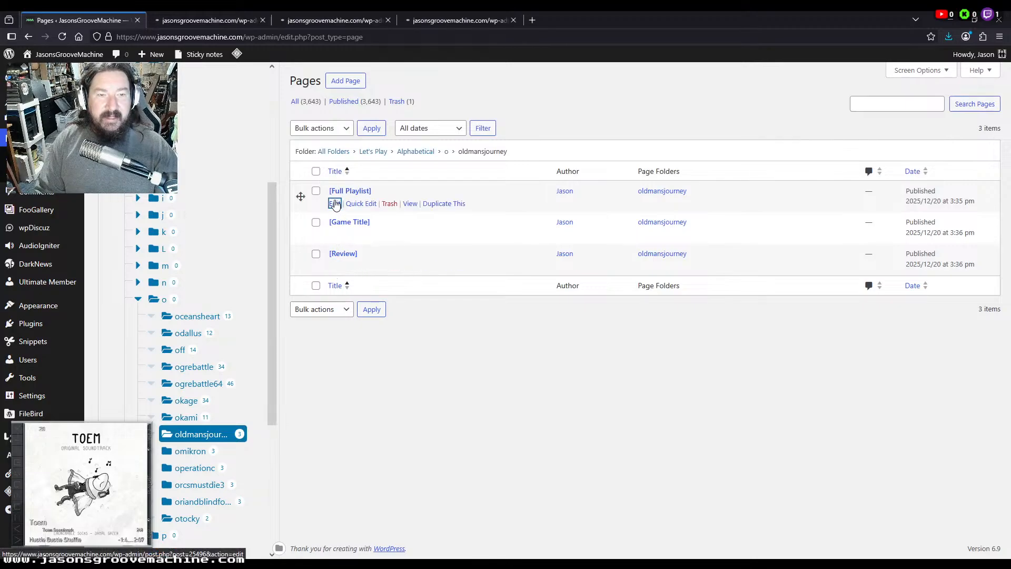
# Open the {title} page from the bulk templates folder for editing
pyautogui.scroll(-5, 184, 308)
pyautogui.click(158, 514)
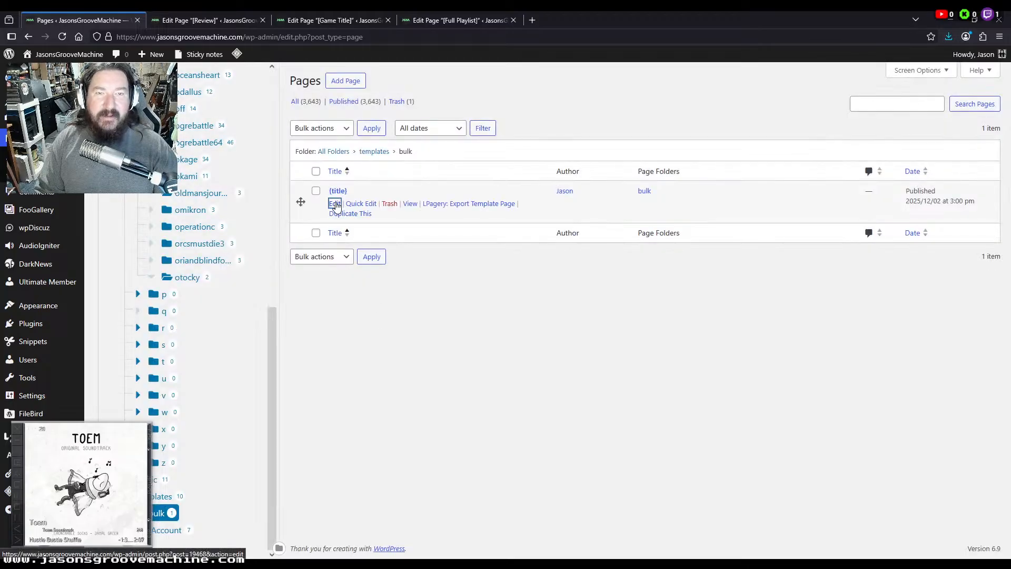
pyautogui.click(336, 204)
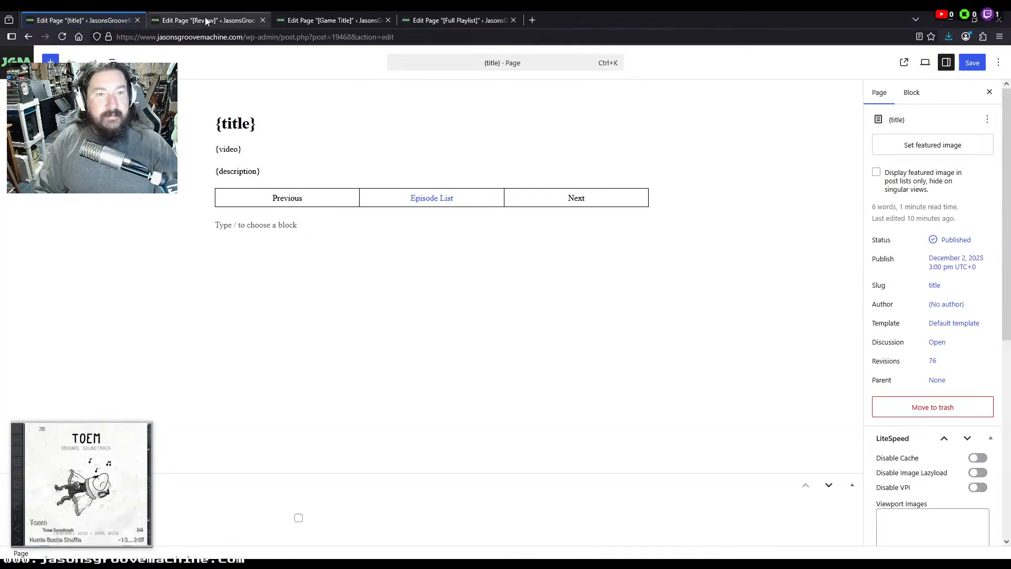
# Retitle the [Full Playlist] page as "Full Playlist - Old Man's Journey"
pyautogui.click(205, 19)
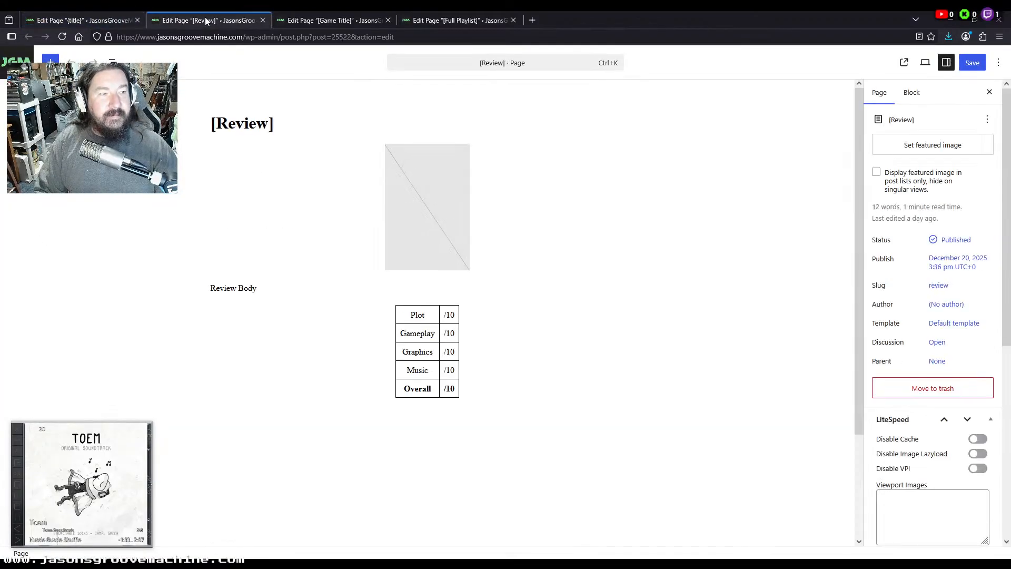
pyautogui.click(440, 17)
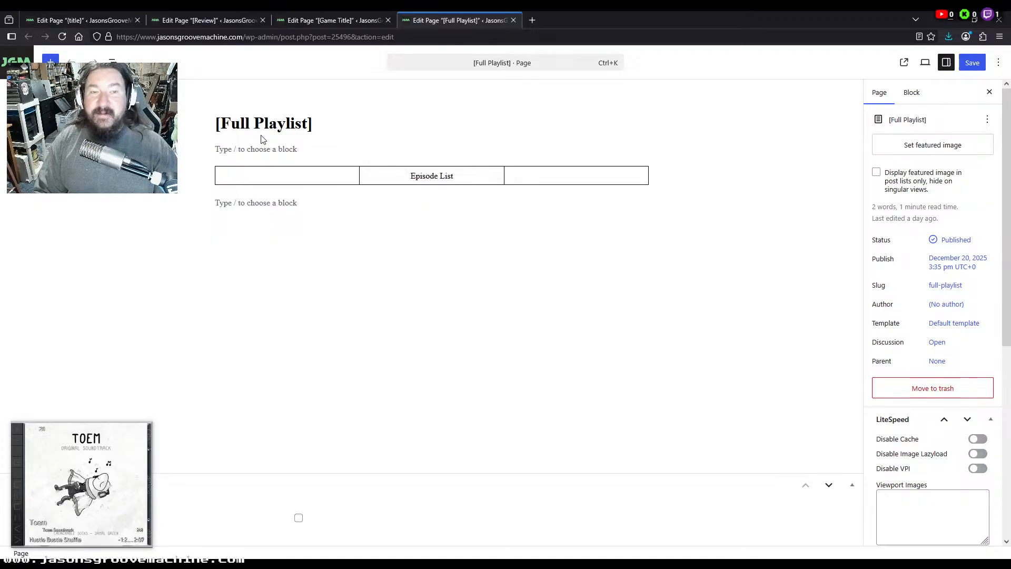
pyautogui.press('Home')
pyautogui.press('Delete')
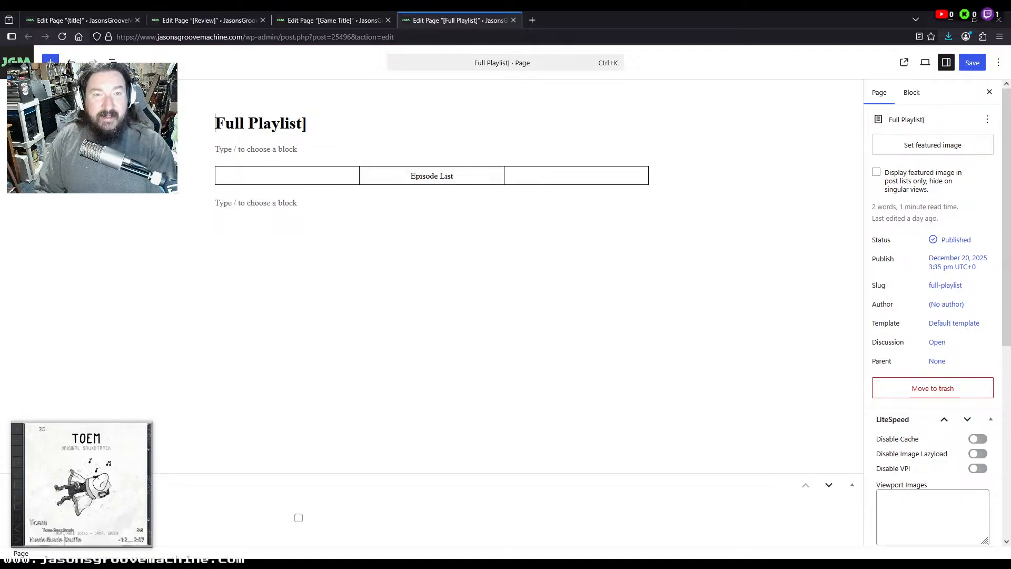
pyautogui.press('End')
pyautogui.press('BackSpace')
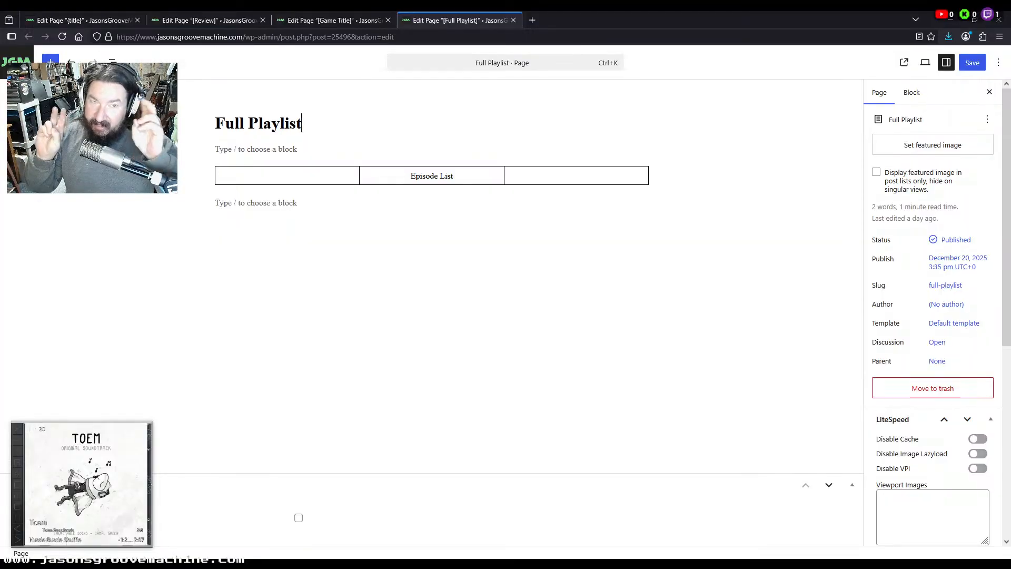
pyautogui.write('- ')
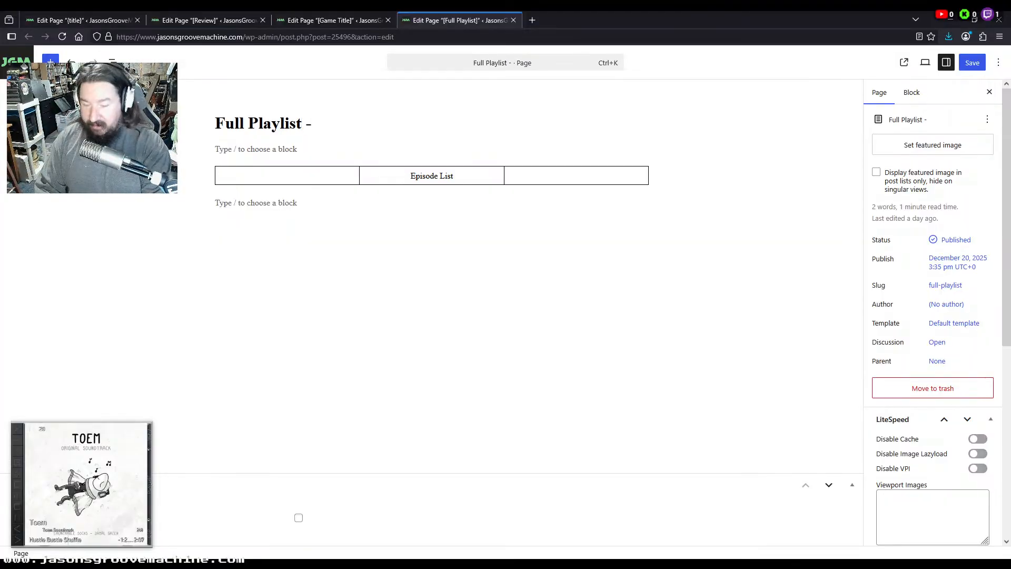
pyautogui.write("Old Man's ")
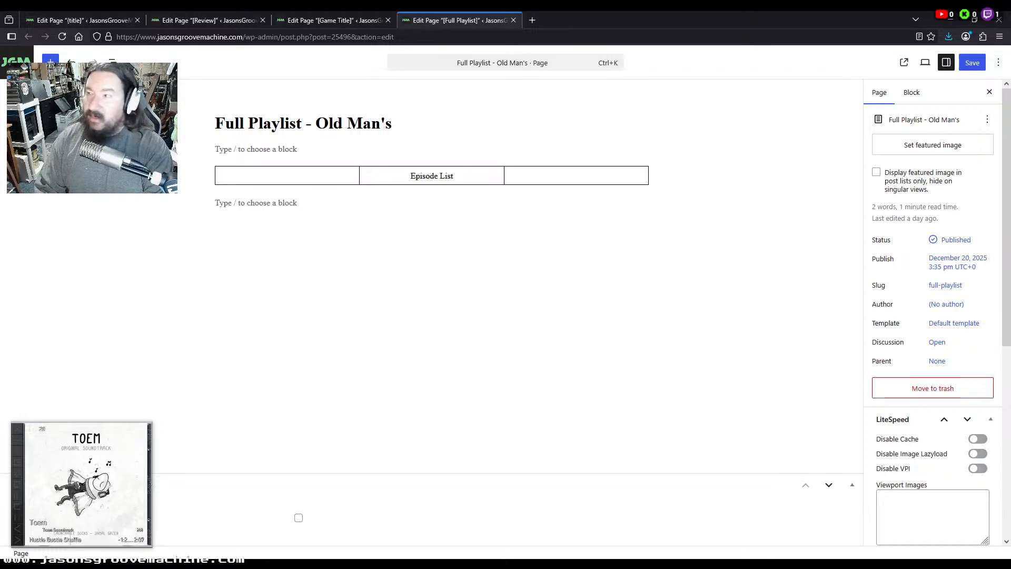
pyautogui.write('Jo')
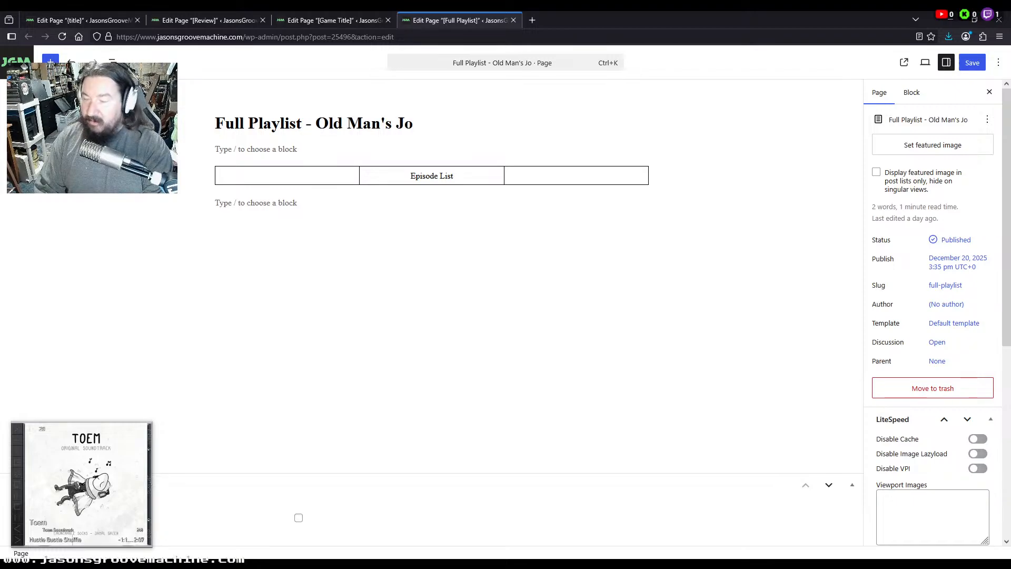
pyautogui.write('urney')
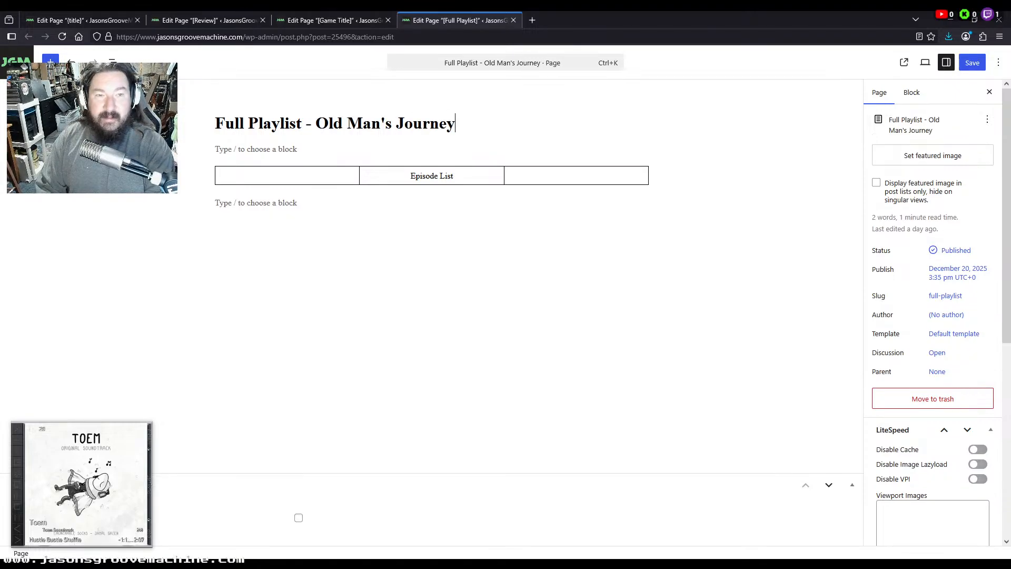
# Replace the playlist page's slug with its copied title, "Full Playlist - Old Man's Journey"
pyautogui.hotkey('ctrl', 'a')
pyautogui.hotkey('ctrl', 'c')
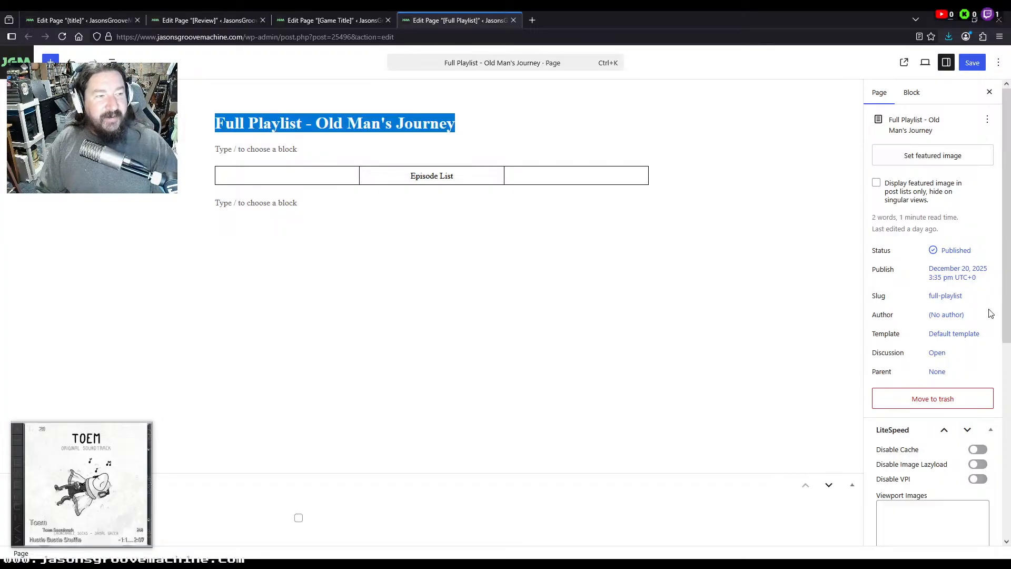
pyautogui.click(946, 296)
pyautogui.click(769, 345)
pyautogui.hotkey('ctrl', 'a')
pyautogui.hotkey('ctrl', 'v')
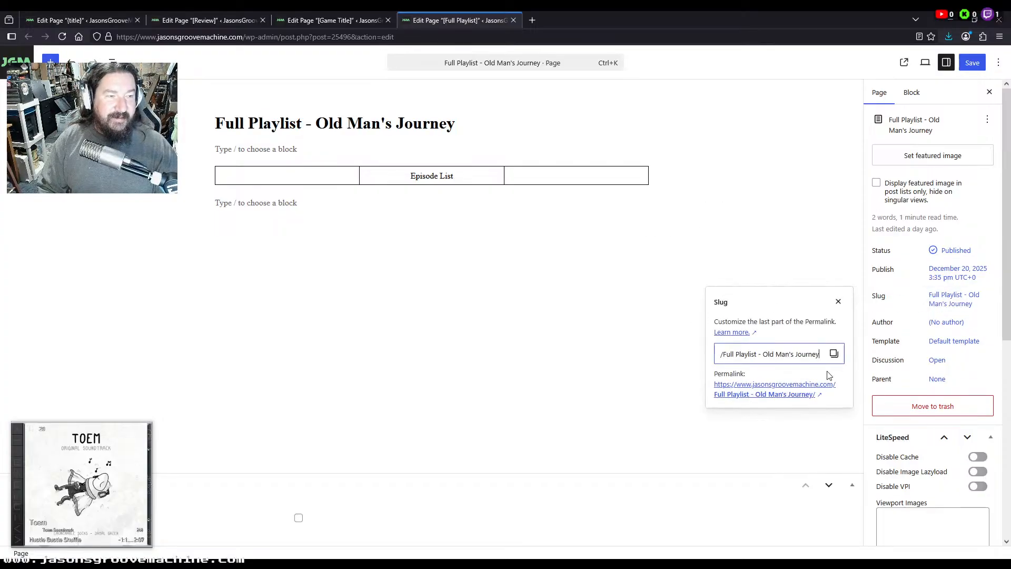
# Embed the copied link in the empty block directly below the playlist page's title
pyautogui.click(835, 356)
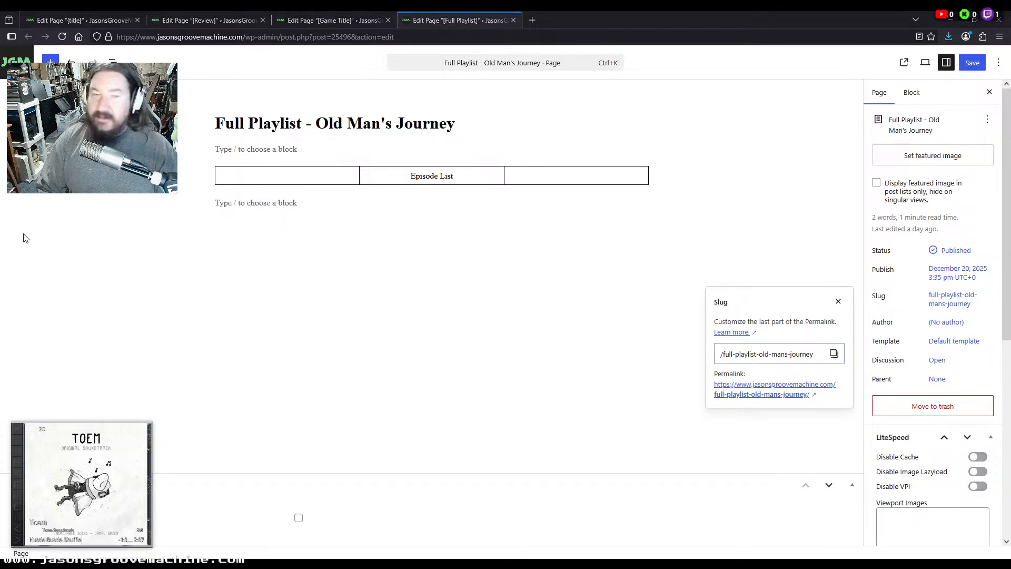
pyautogui.click(275, 150)
pyautogui.hotkey('ctrl', 'v')
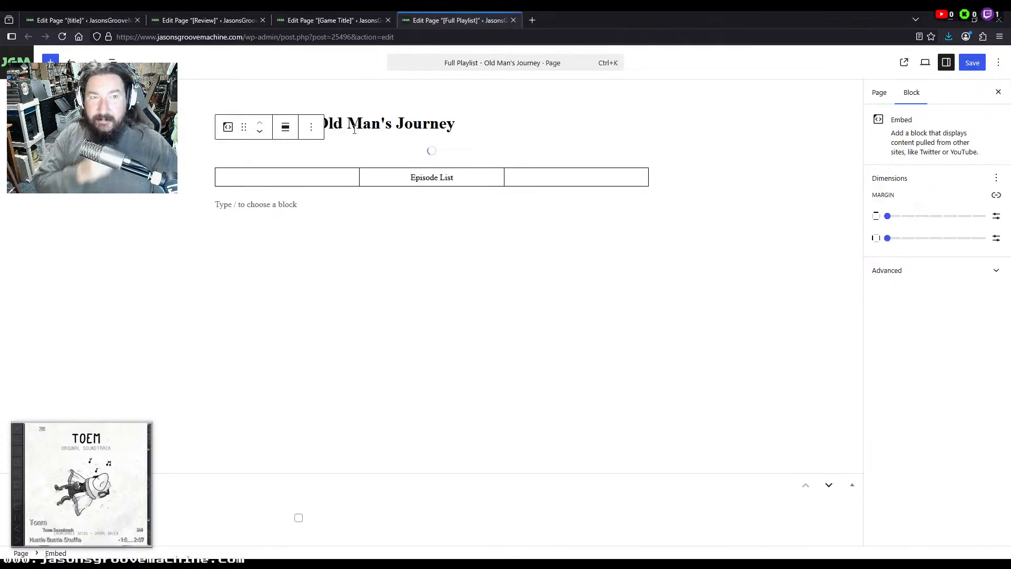
# Replace the title of the [Game Title] page with "Old Man's Journey"
pyautogui.click(335, 17)
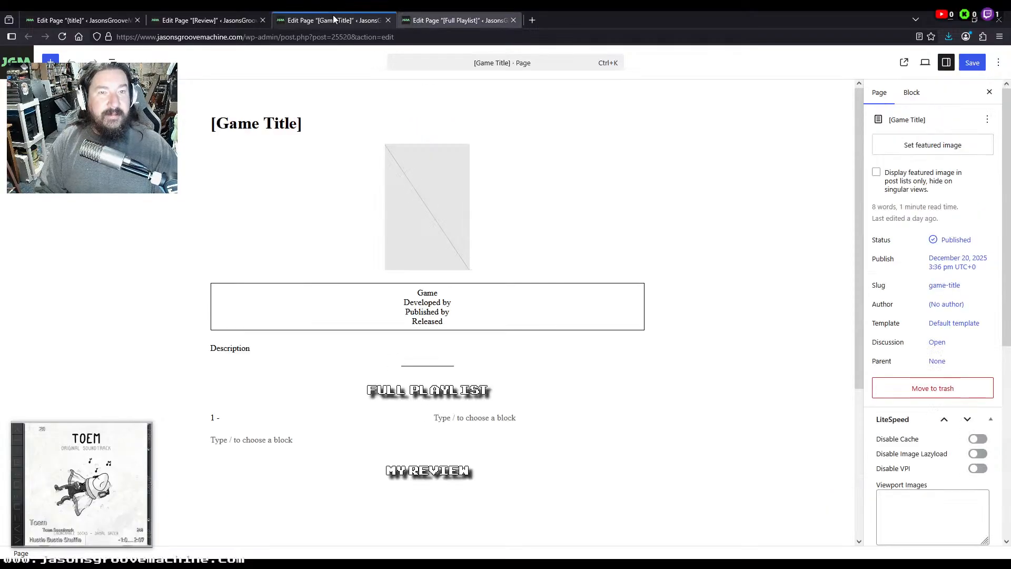
pyautogui.click(401, 129)
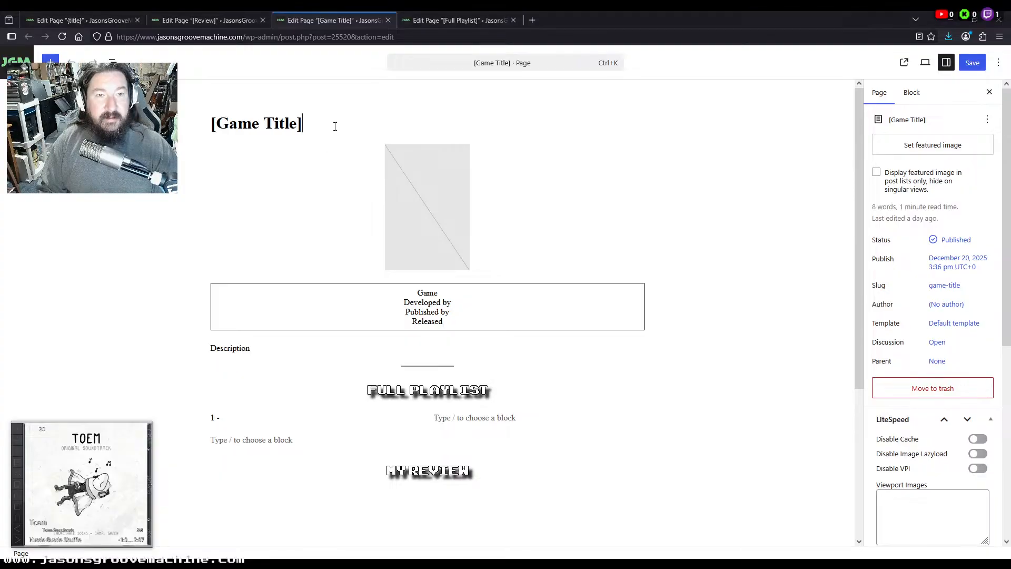
pyautogui.hotkey('ctrl', 'v')
pyautogui.hotkey('ctrl', 'a')
pyautogui.hotkey('ctrl', 'v')
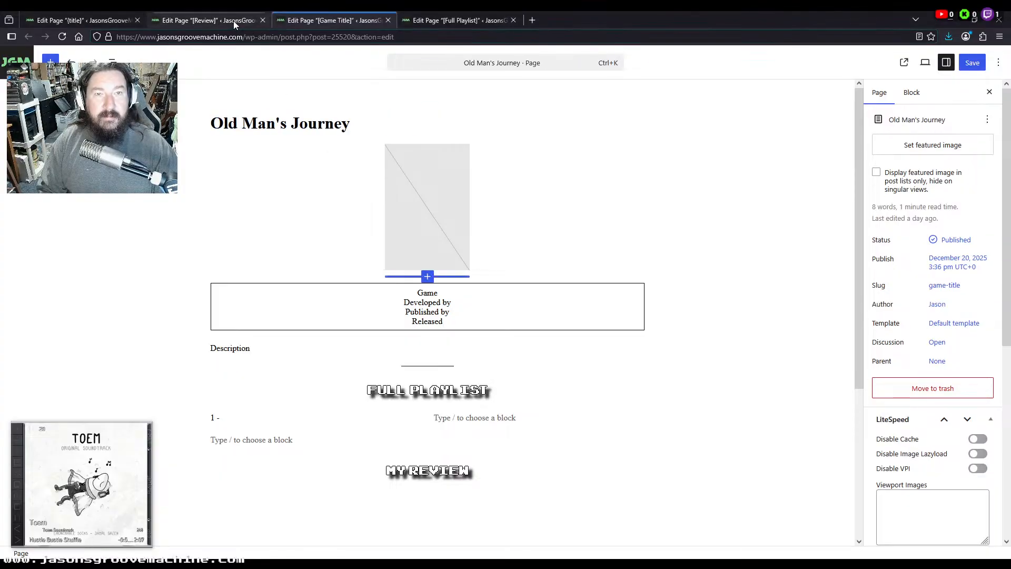
# Retitle the [Review] page as "Old Man's Journey Review", removing the square brackets
pyautogui.click(232, 21)
pyautogui.click(317, 119)
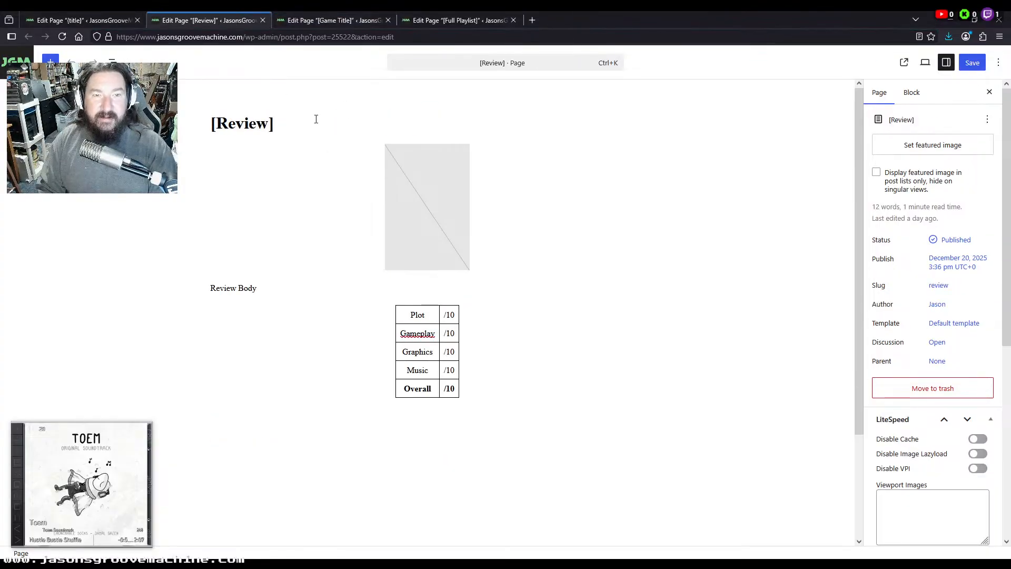
pyautogui.press('Home')
pyautogui.press('Delete')
pyautogui.hotkey('ctrl', 'v')
pyautogui.press('End')
pyautogui.press('BackSpace')
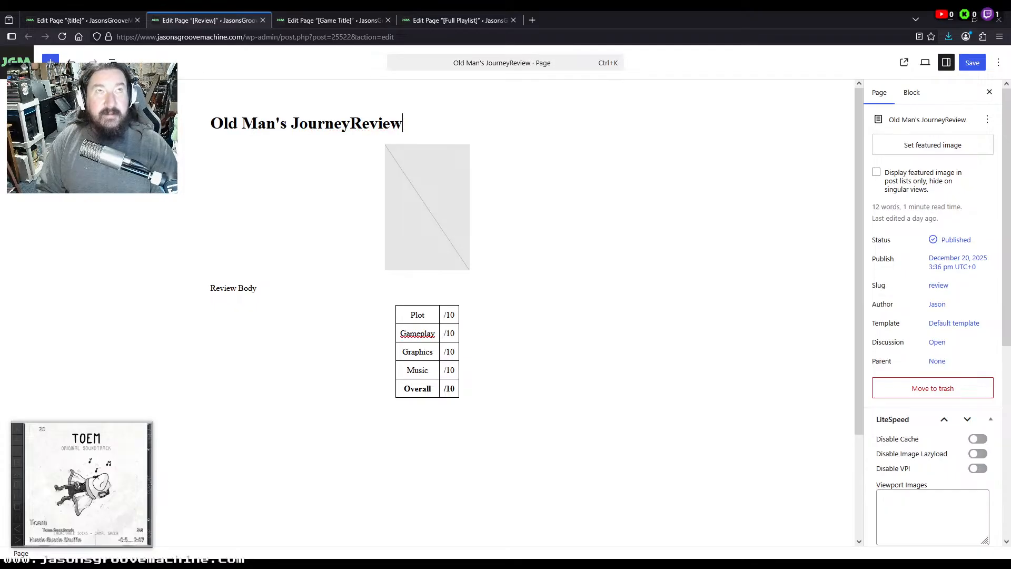
pyautogui.press('Left')
pyautogui.press('Left')
pyautogui.press('Left')
pyautogui.press('Left')
pyautogui.press('Left')
pyautogui.press('Left')
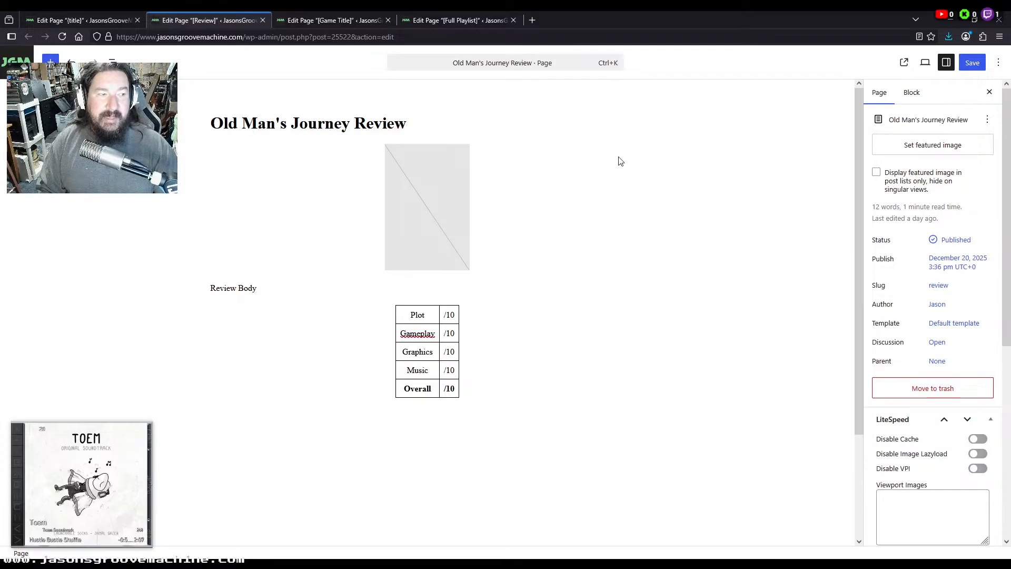
# Save the Old Man's Journey Review page and return to the Old Man's Journey game page
pyautogui.click(970, 64)
pyautogui.click(79, 20)
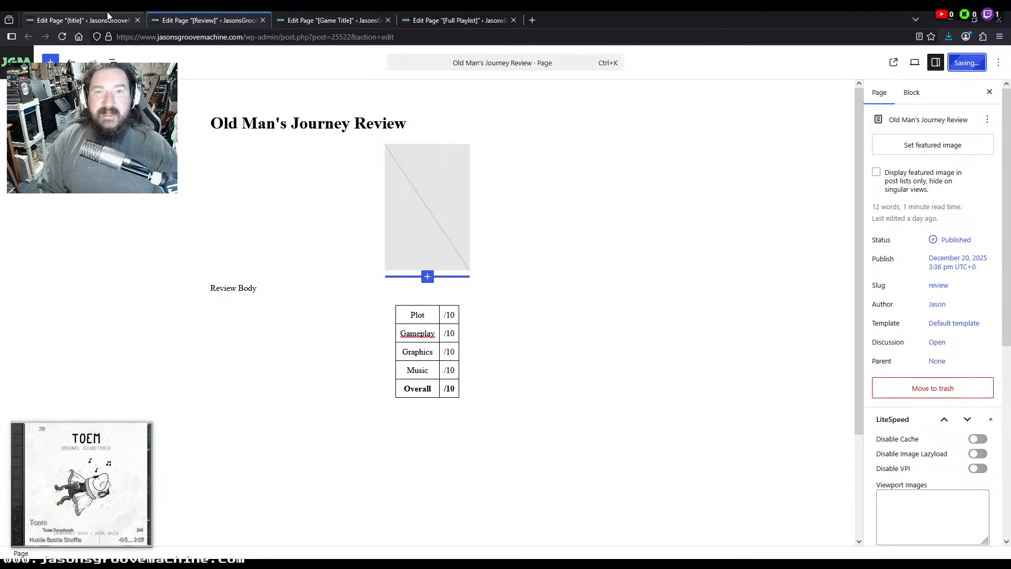
pyautogui.click(309, 17)
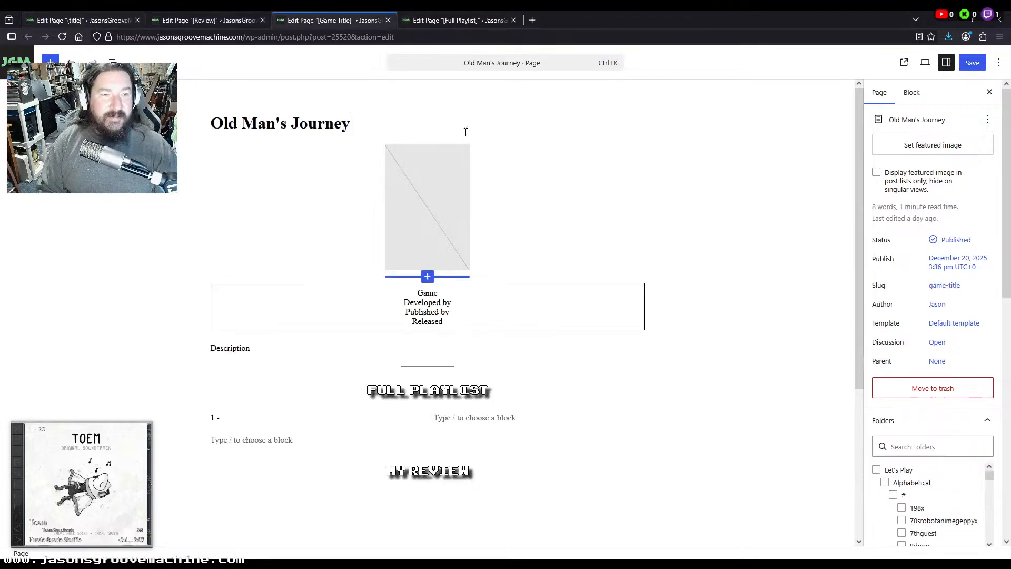
# Replace the game page's slug with "Old Man's Journey" and copy the page's permalink
pyautogui.click(943, 286)
pyautogui.hotkey('ctrl', 'a')
pyautogui.hotkey('ctrl', 'v')
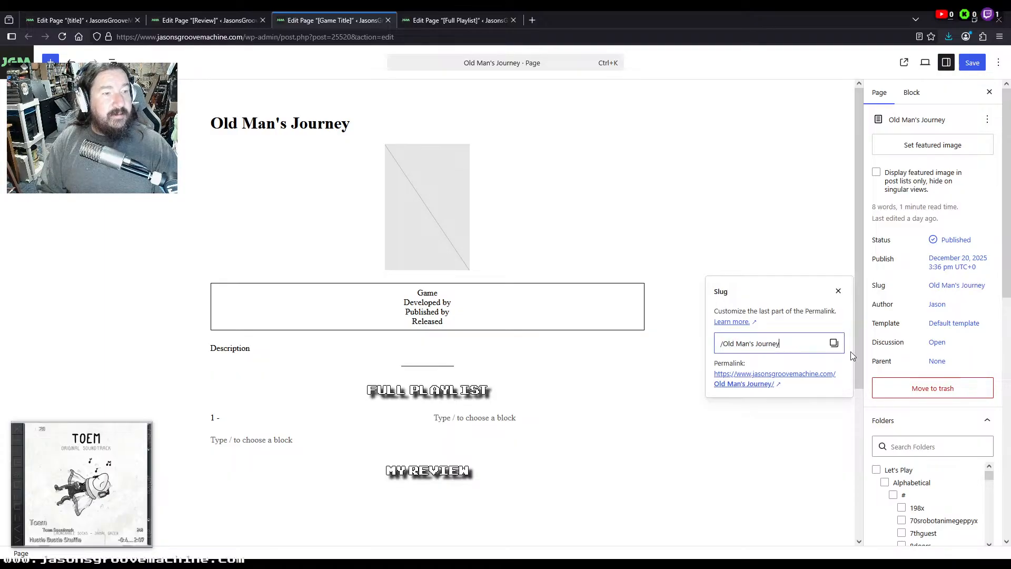
pyautogui.click(834, 342)
# Link "Episode List" on the {title} template page to the copied game page address, save it, and close the review page
pyautogui.click(42, 21)
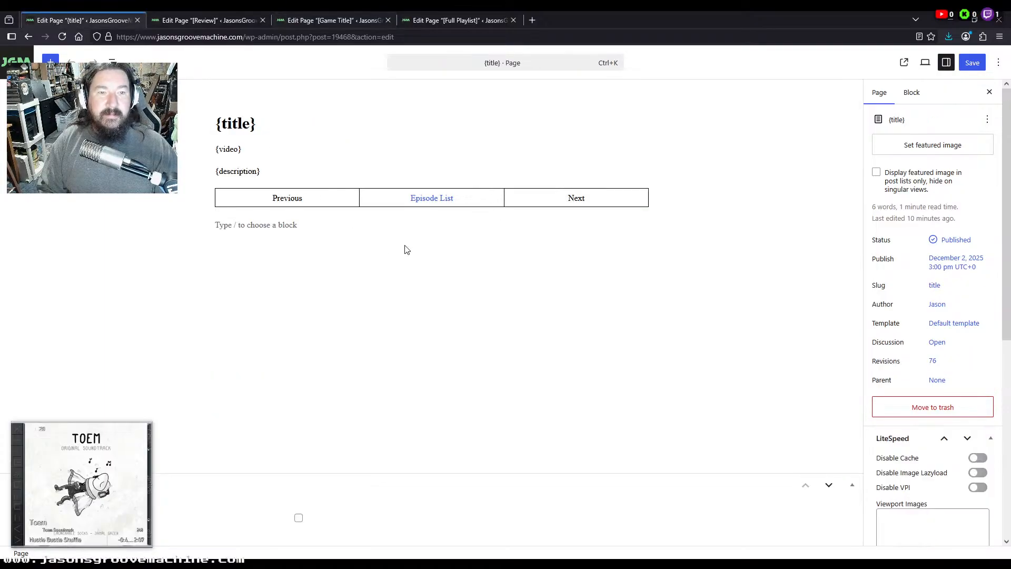
pyautogui.tripleClick(419, 196)
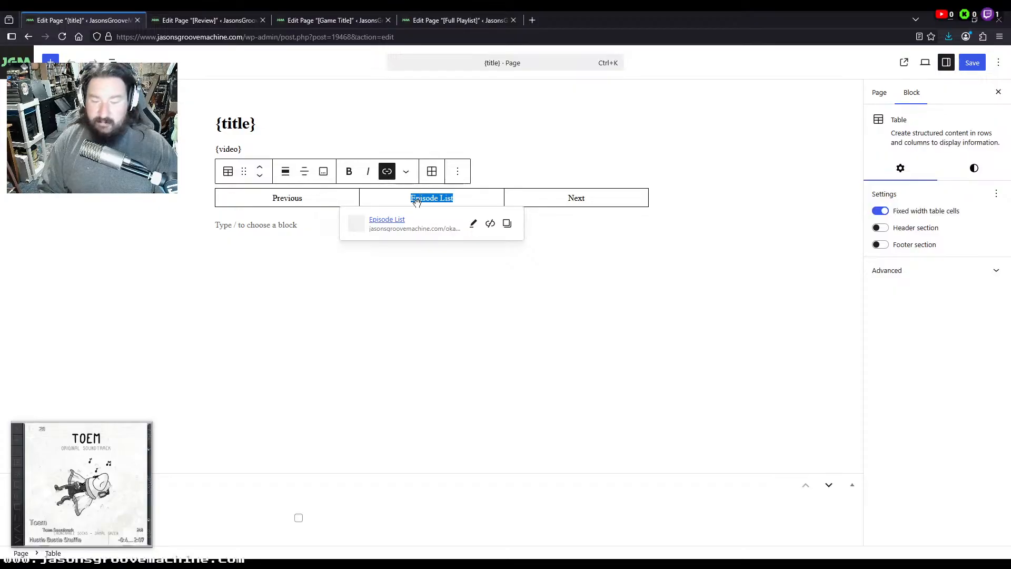
pyautogui.click(971, 63)
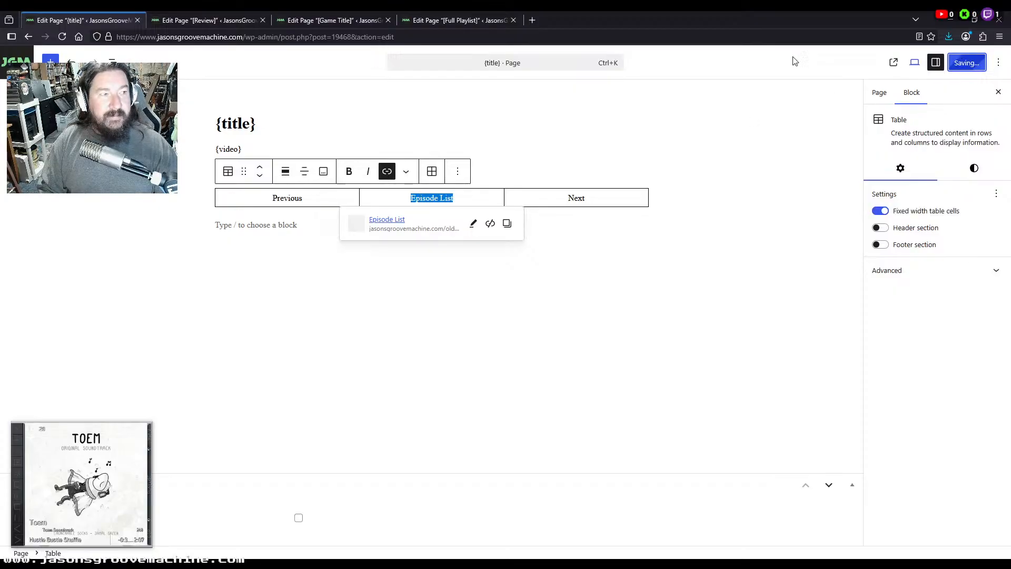
pyautogui.click(205, 20)
pyautogui.click(263, 20)
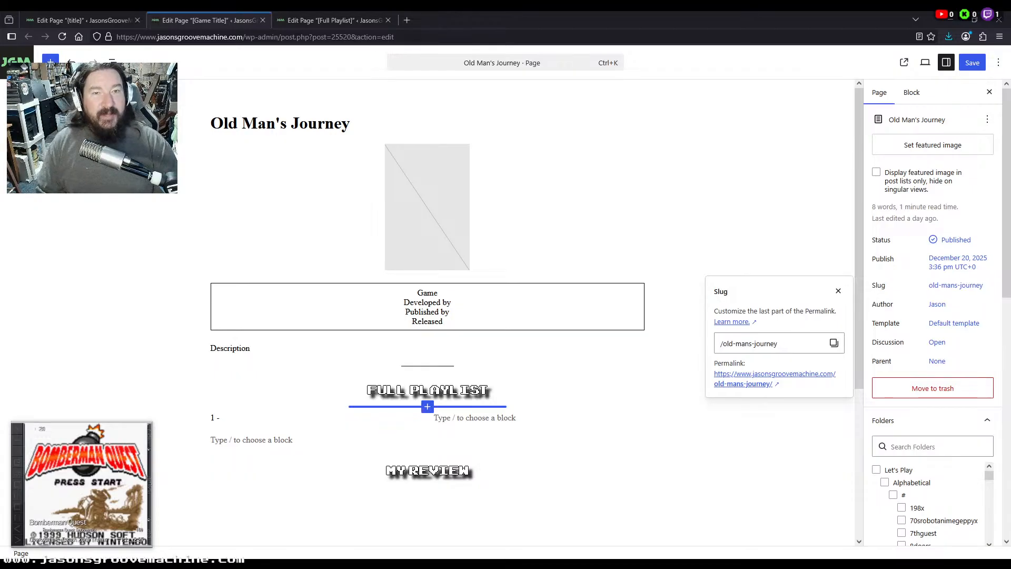
# Copy the game page's permalink for the box art's custom URL, and insert the Old Man's Journey box art without a caption
pyautogui.click(833, 343)
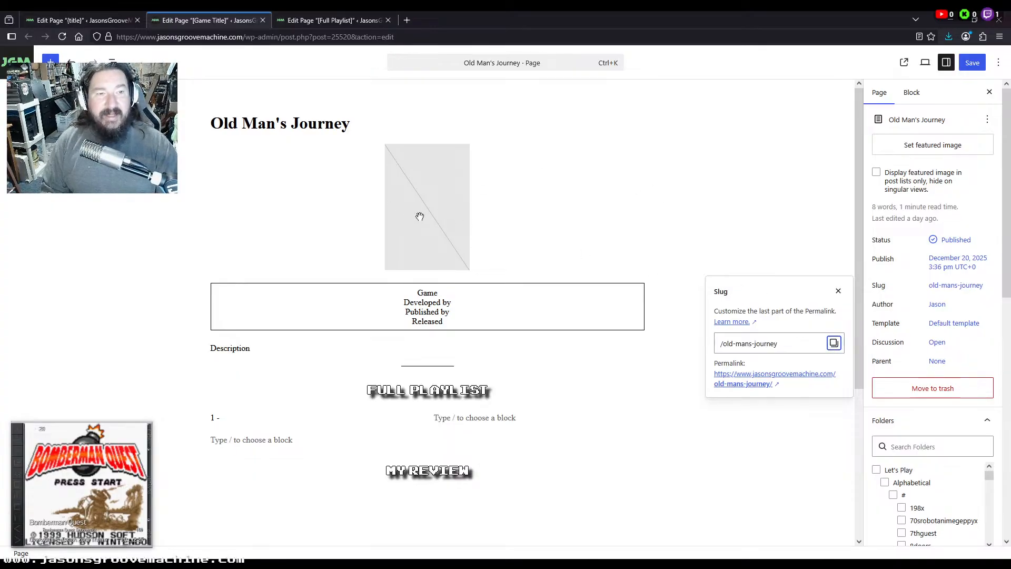
pyautogui.click(439, 216)
pyautogui.click(442, 219)
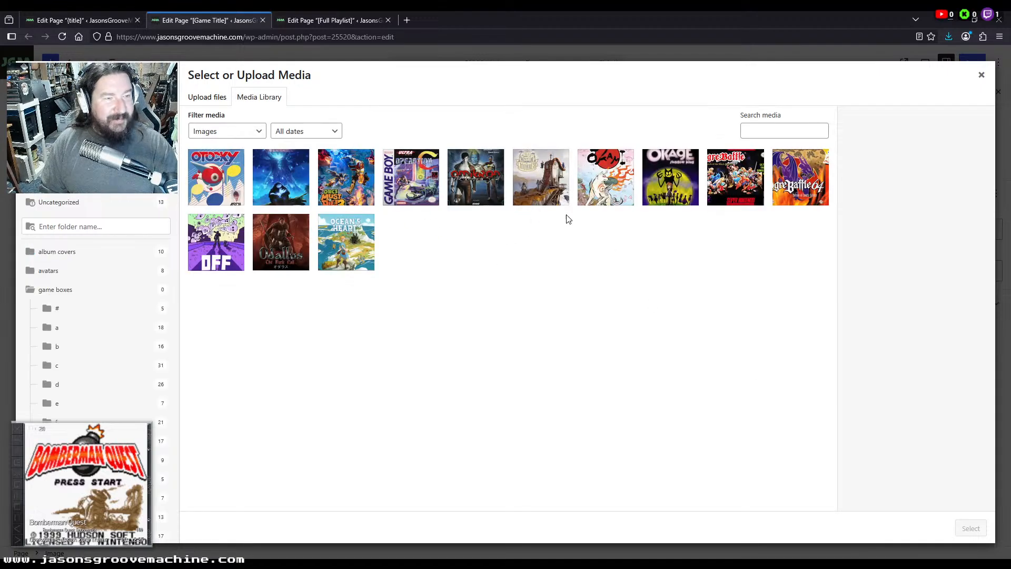
pyautogui.click(543, 184)
pyautogui.scroll(-3, 895, 400)
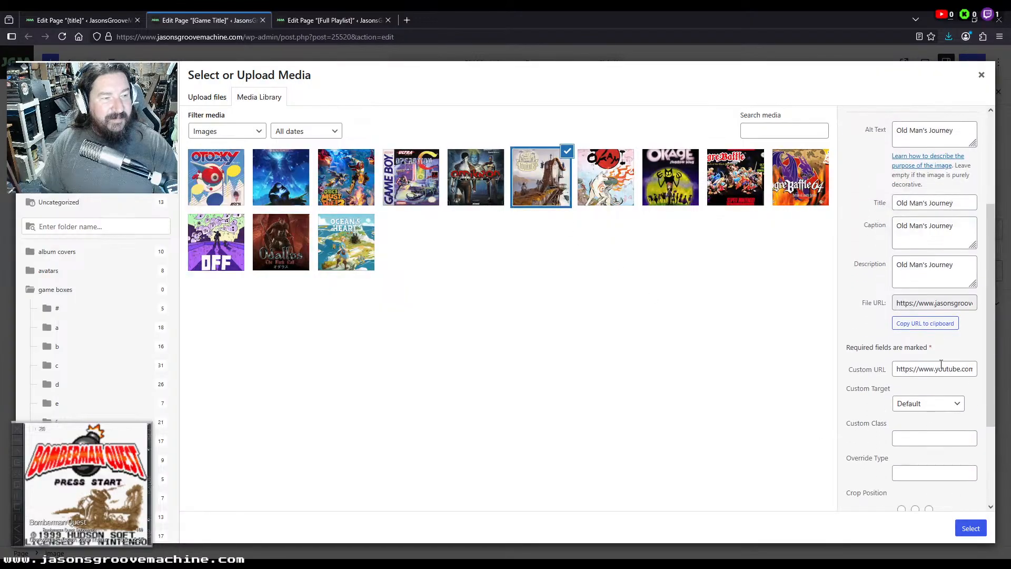
pyautogui.tripleClick(942, 369)
pyautogui.click(971, 528)
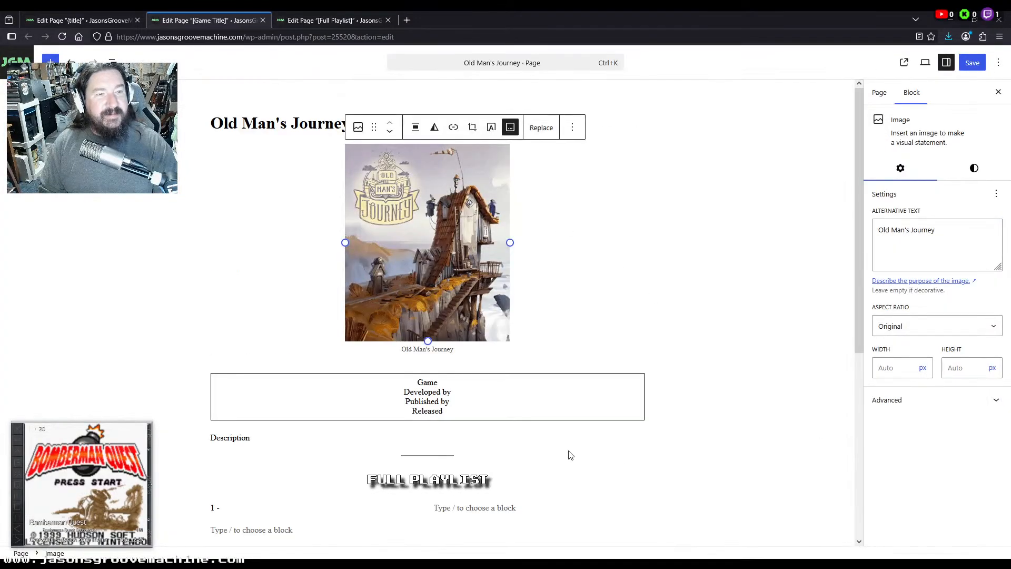
pyautogui.click(510, 127)
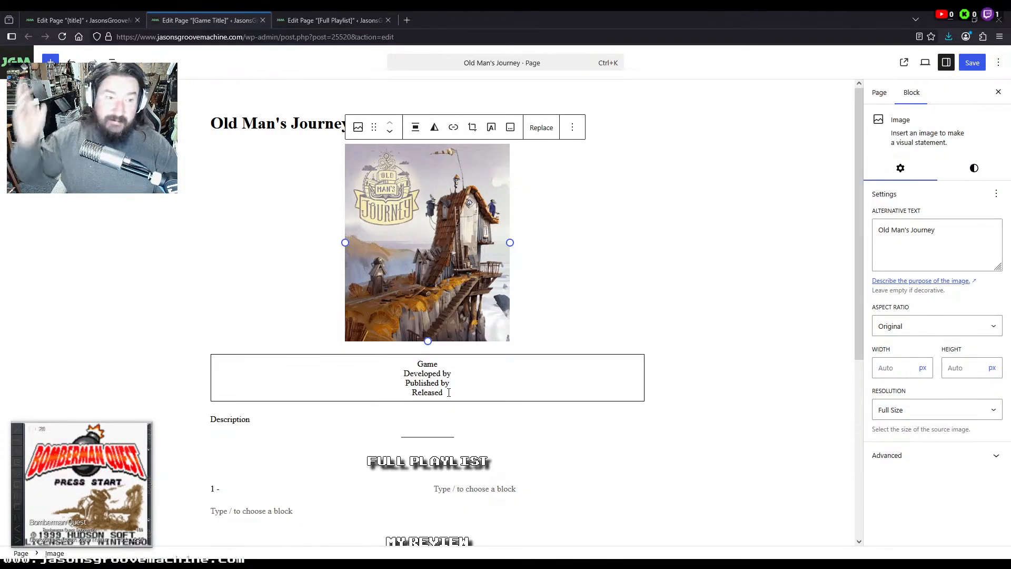
# Complete the game details table as Adventure Game, developed and published by Broken Rules, released 2017, and save the page
pyautogui.click(459, 369)
pyautogui.press('Up')
pyautogui.press('Home')
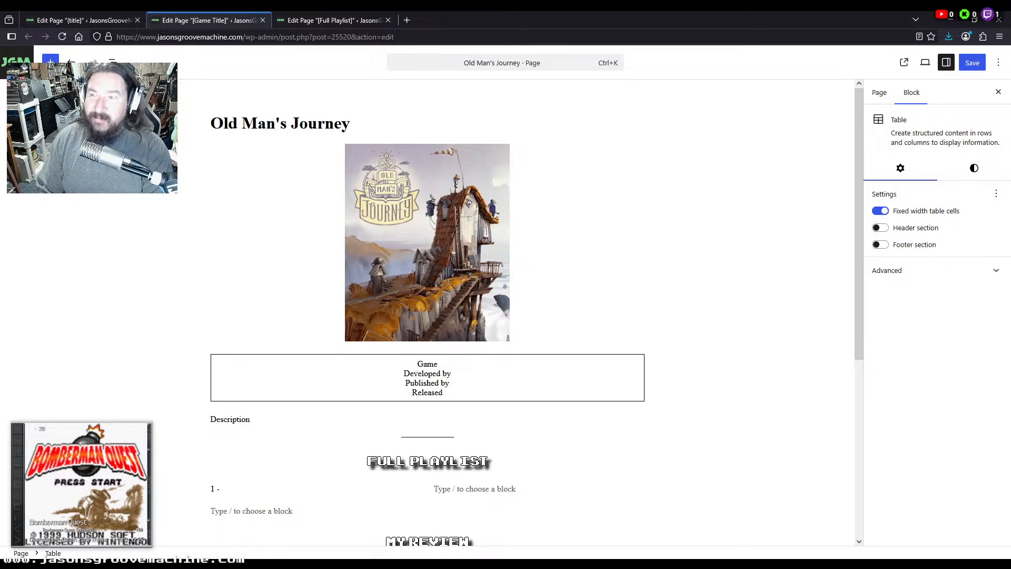
pyautogui.write('Adventure')
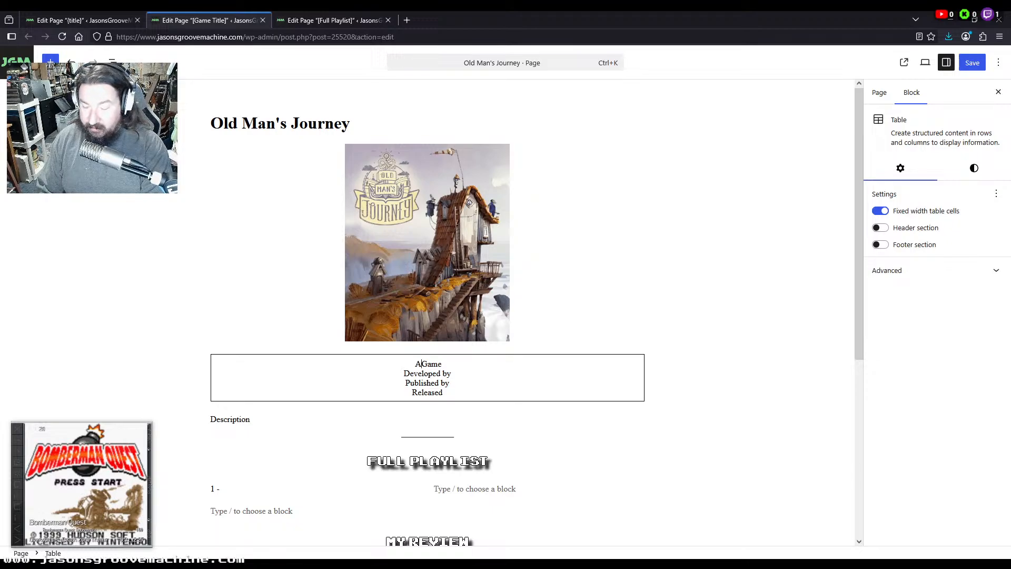
pyautogui.press('Down')
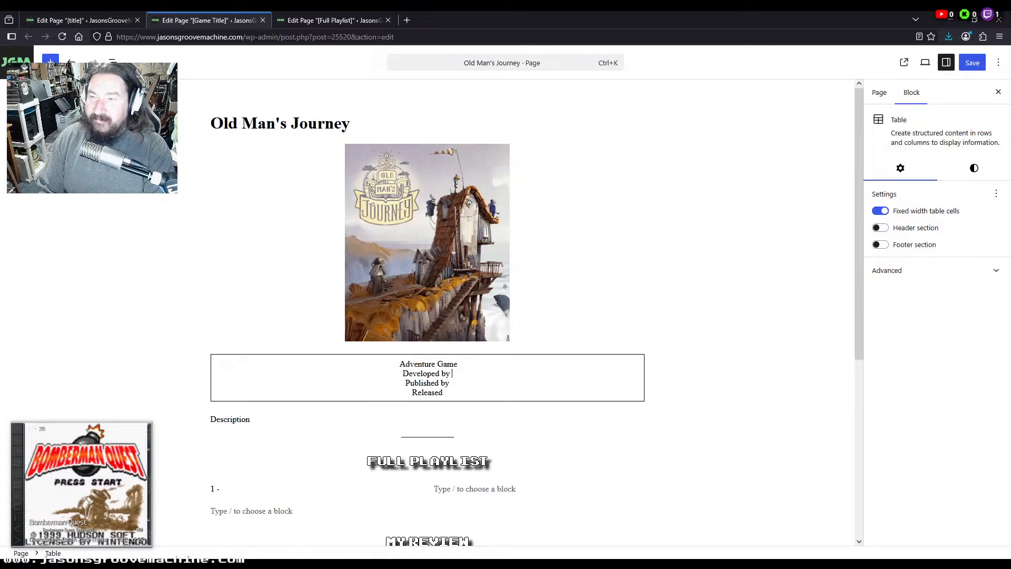
pyautogui.write('Broken Rules Published')
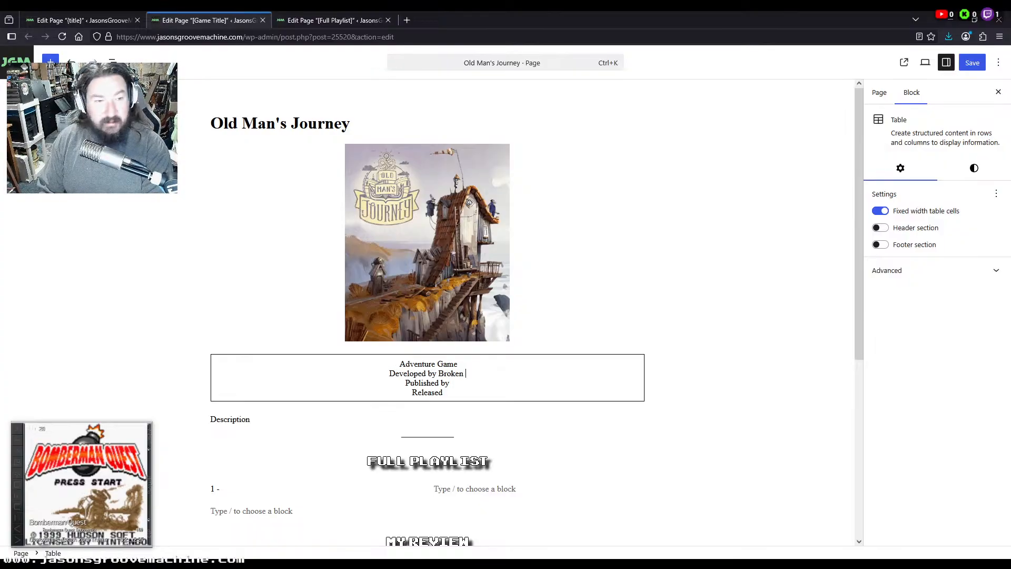
pyautogui.write(' by Broken Ru')
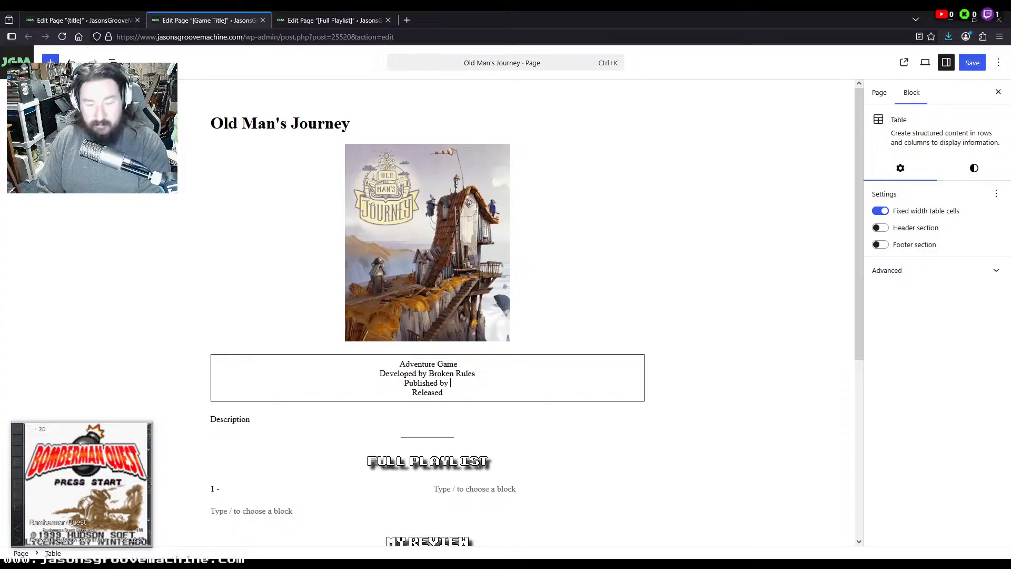
pyautogui.write('les Released')
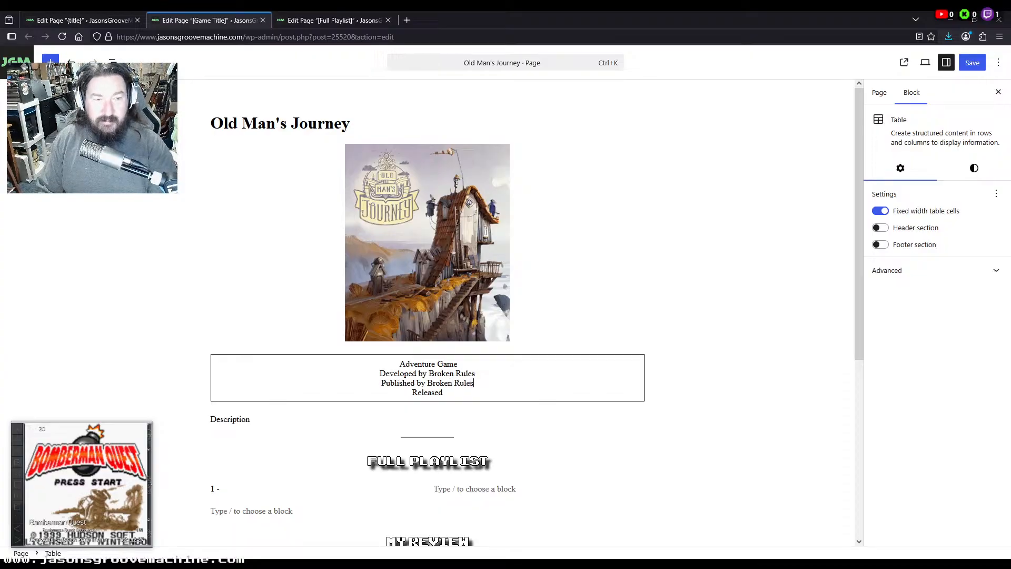
pyautogui.write(' 2017')
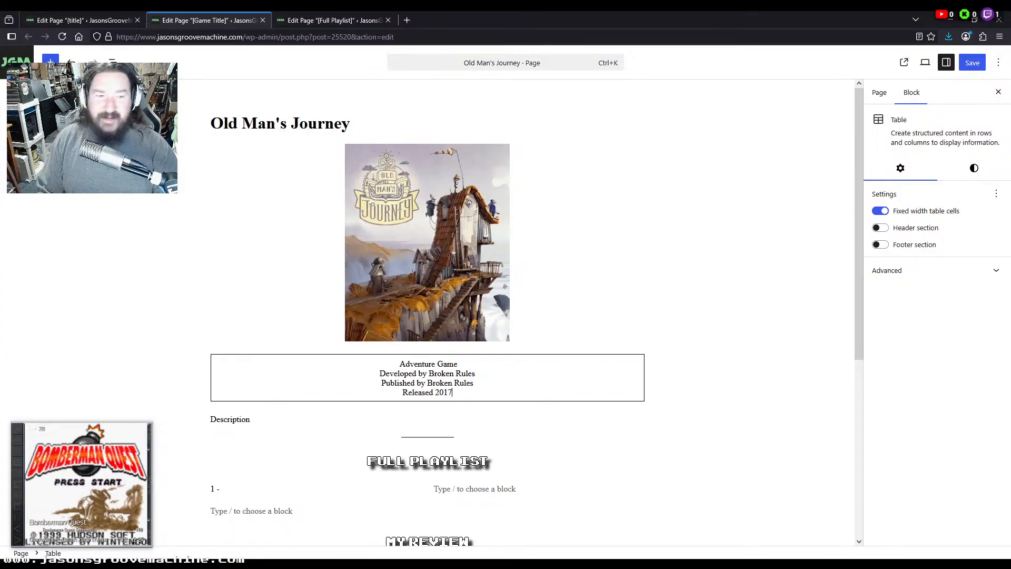
pyautogui.hotkey('ctrl', 's')
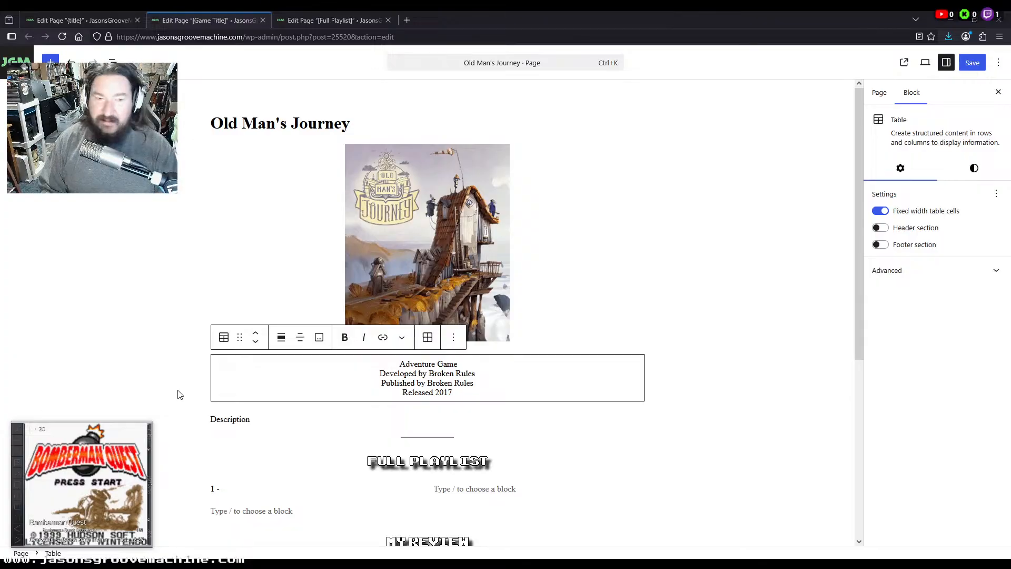
# Replace the Description placeholder with "A story game about life’s precious moments, broken dreams, and changed plans." and save the page
pyautogui.doubleClick(226, 420)
pyautogui.write('A story game about life’s precious moments, broken dreams, and changed plans.')
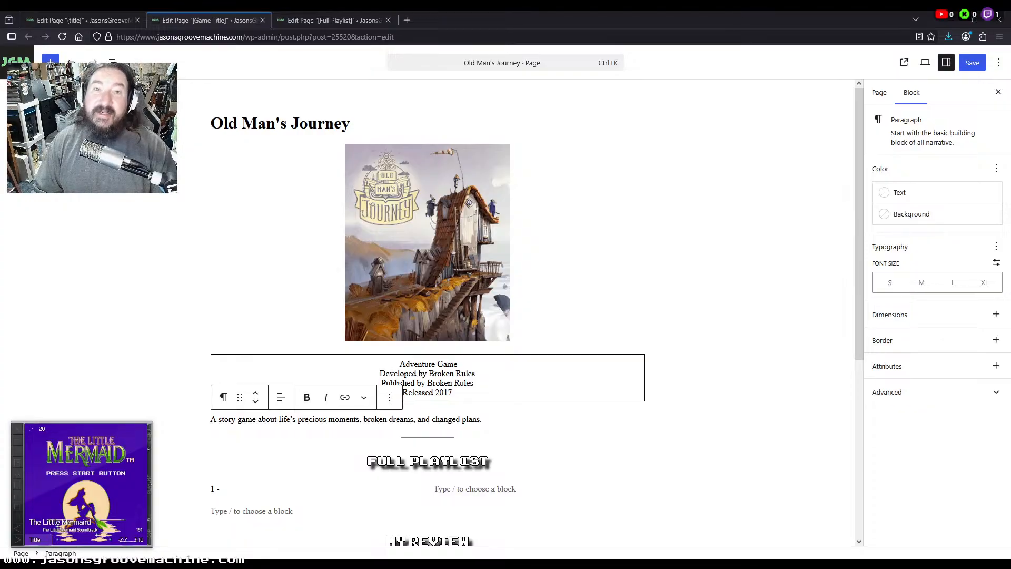
pyautogui.hotkey('ctrl', 's')
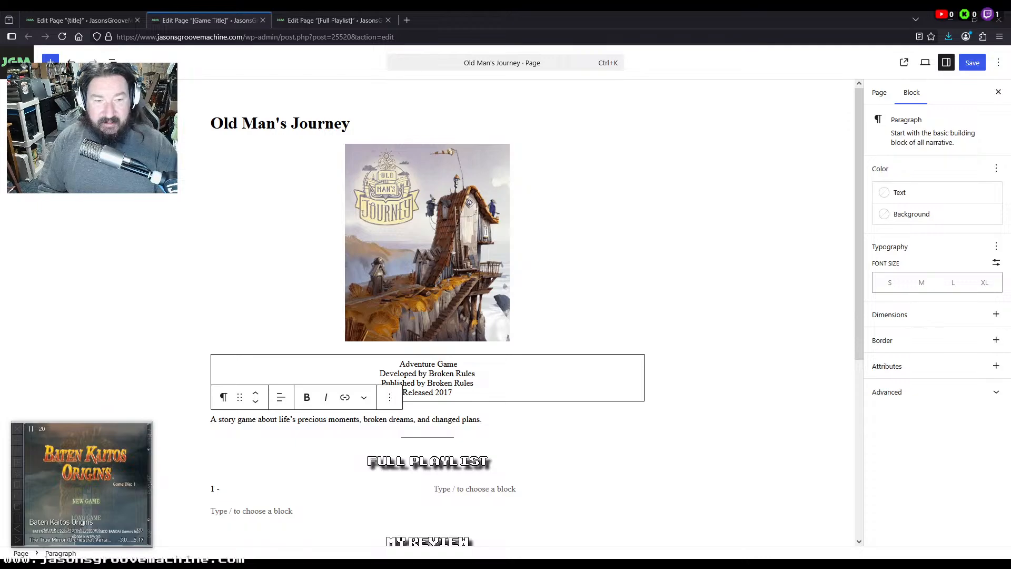
# Replace the "1 -" placeholder under Full Playlist with the episode entry "[01] You Forgot Your Hat"
pyautogui.click(268, 489)
pyautogui.hotkey('shift', 'Home')
pyautogui.write('[01] You Forgot Your Hat')
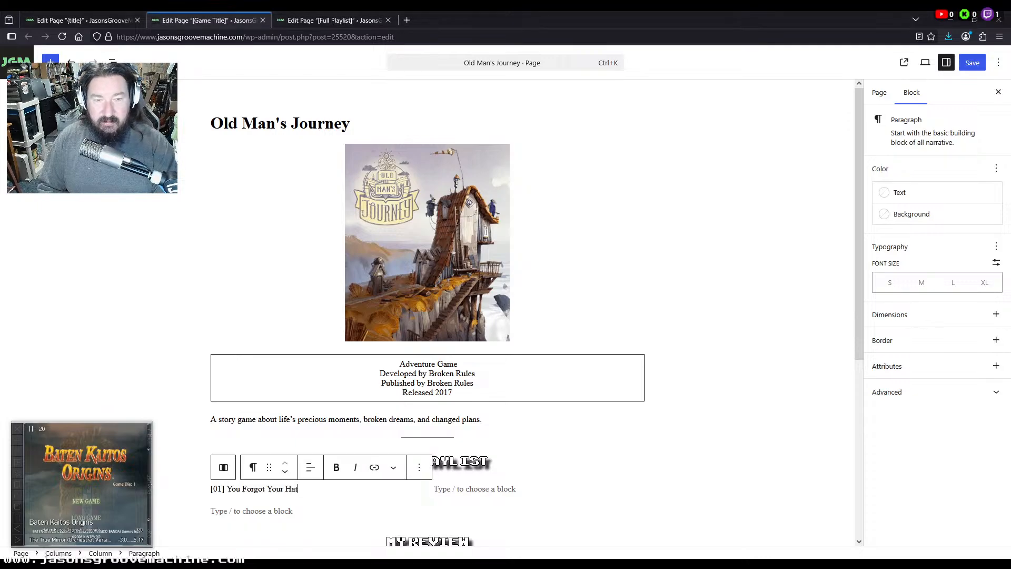
pyautogui.press('BackSpace')
pyautogui.write('t')
pyautogui.press('Return')
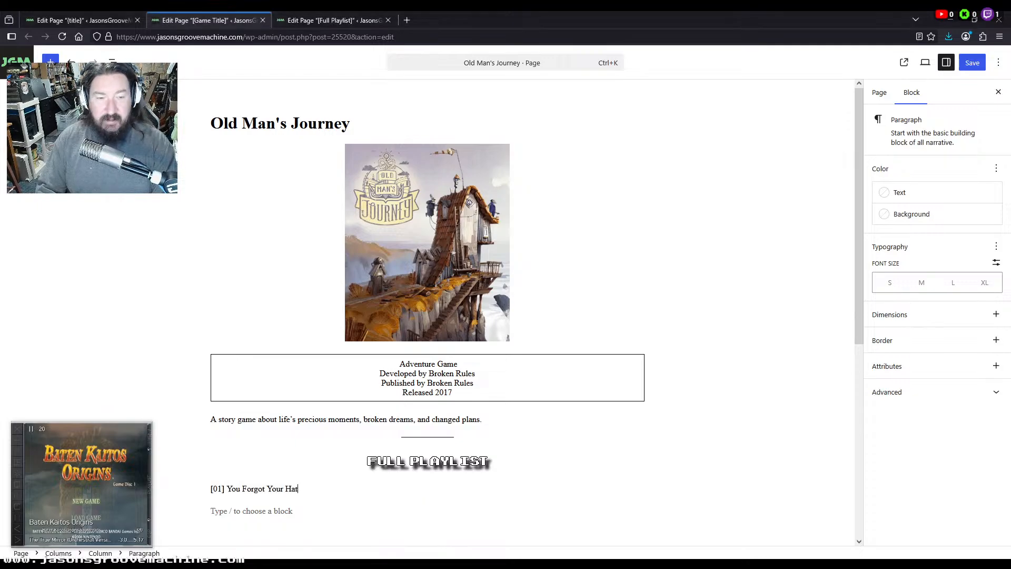
pyautogui.hotkey('ctrl', 'z')
pyautogui.press('Down')
pyautogui.click(268, 489)
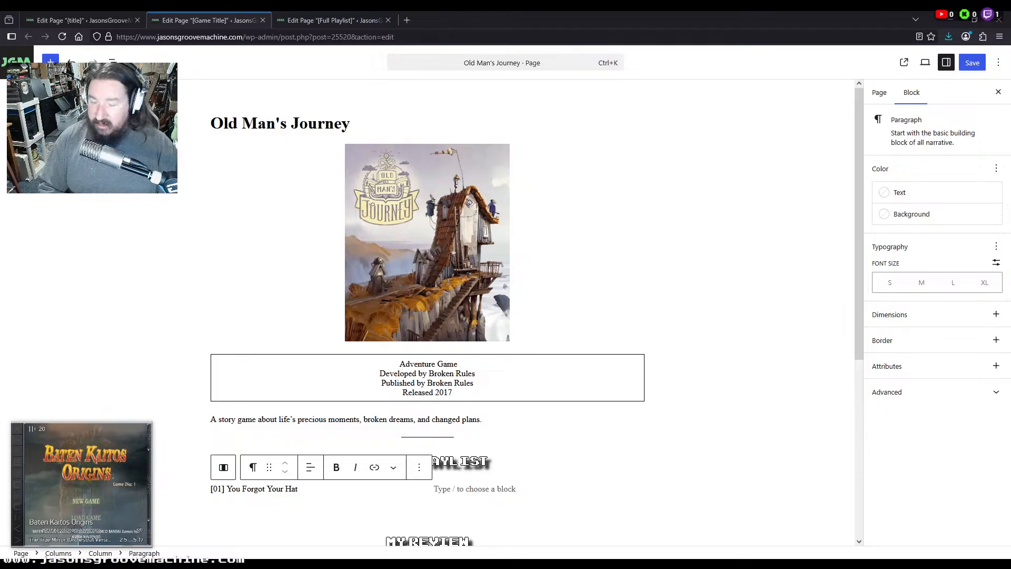
# Enter "[02] I Enjoyed This Very Much" in the second playlist column and remove the empty block below the columns
pyautogui.click(495, 500)
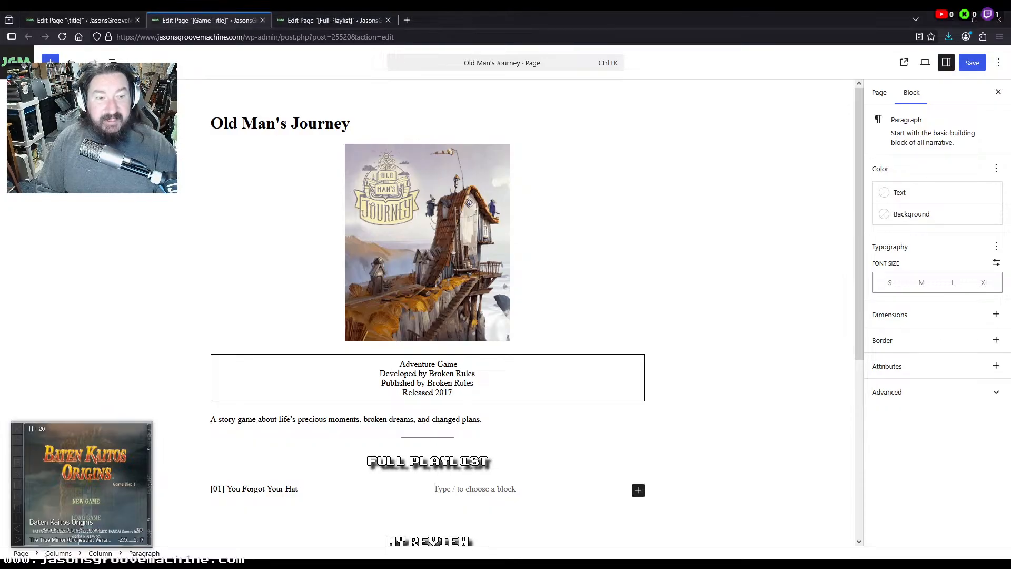
pyautogui.write('[02] I Enjoyed This Very Much')
pyautogui.click(480, 511)
pyautogui.press('BackSpace')
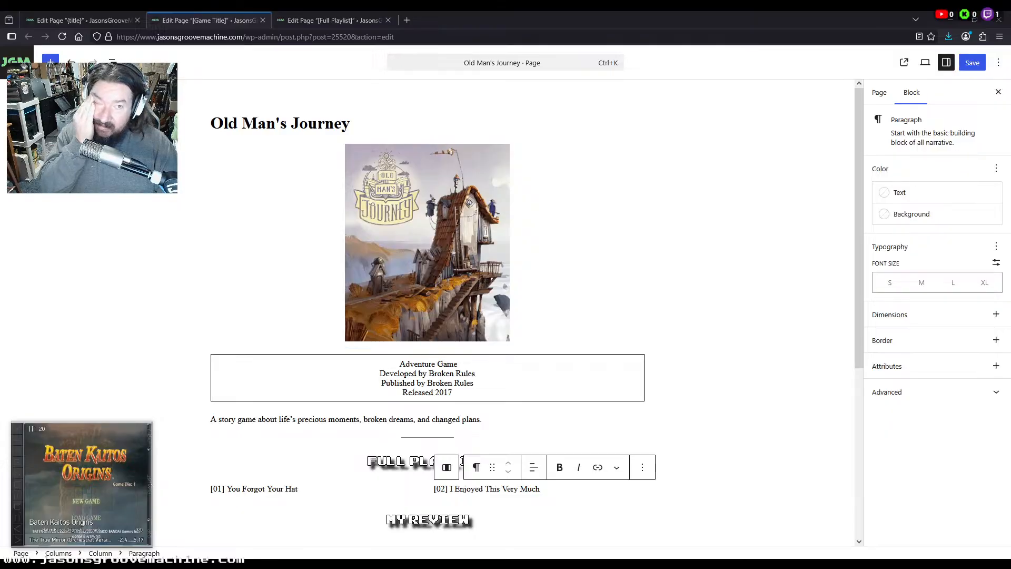
# Leave the {title} page editor and start creating new pages in LPagery with {title} as the template page
pyautogui.click(79, 20)
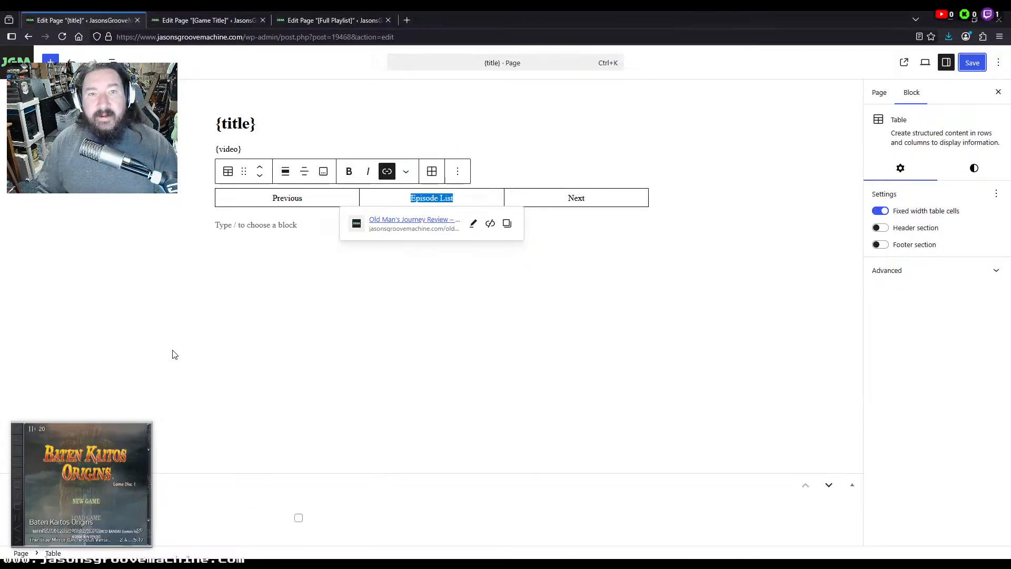
pyautogui.click(16, 60)
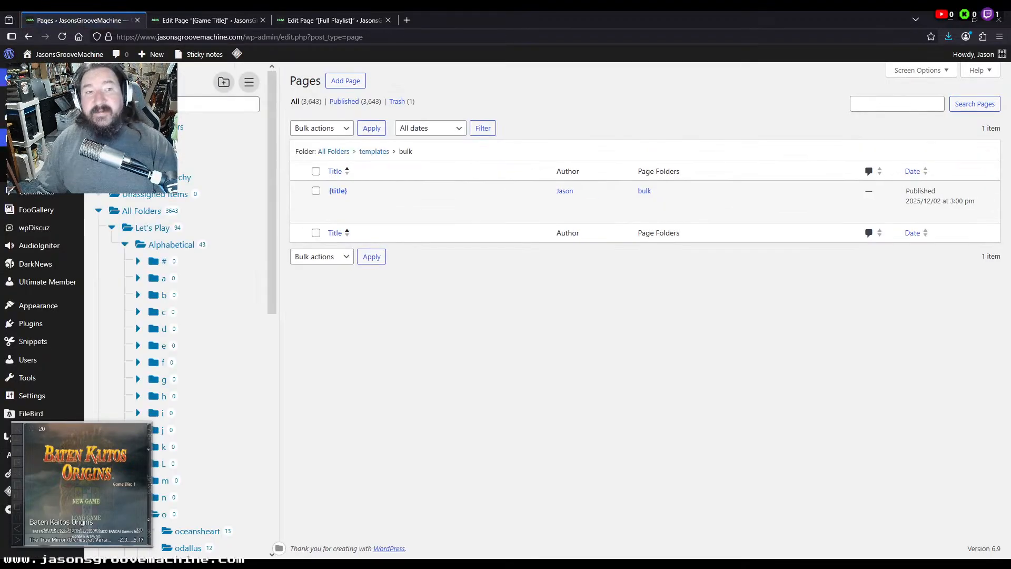
pyautogui.scroll(-8, 248, 398)
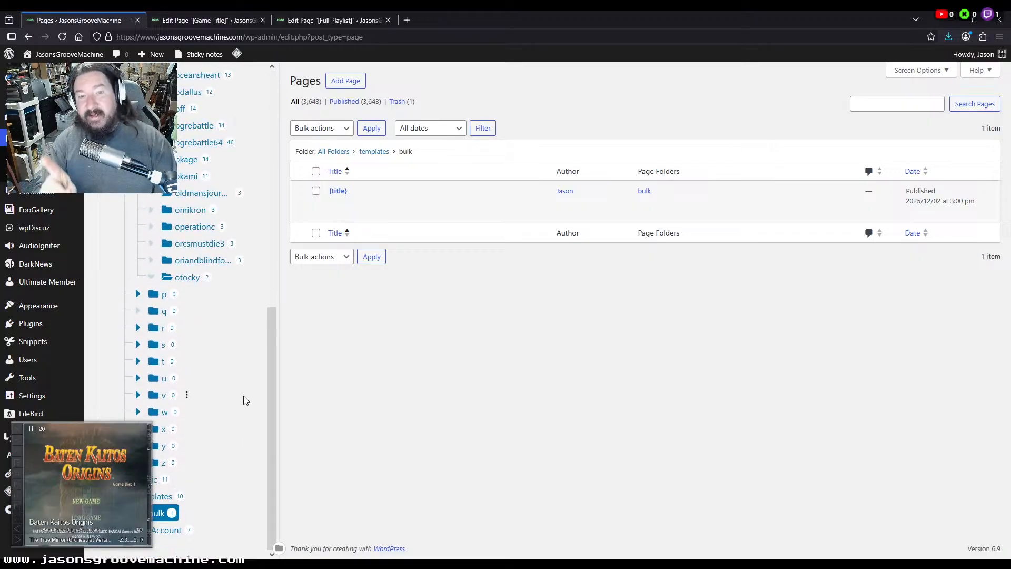
pyautogui.click(8, 436)
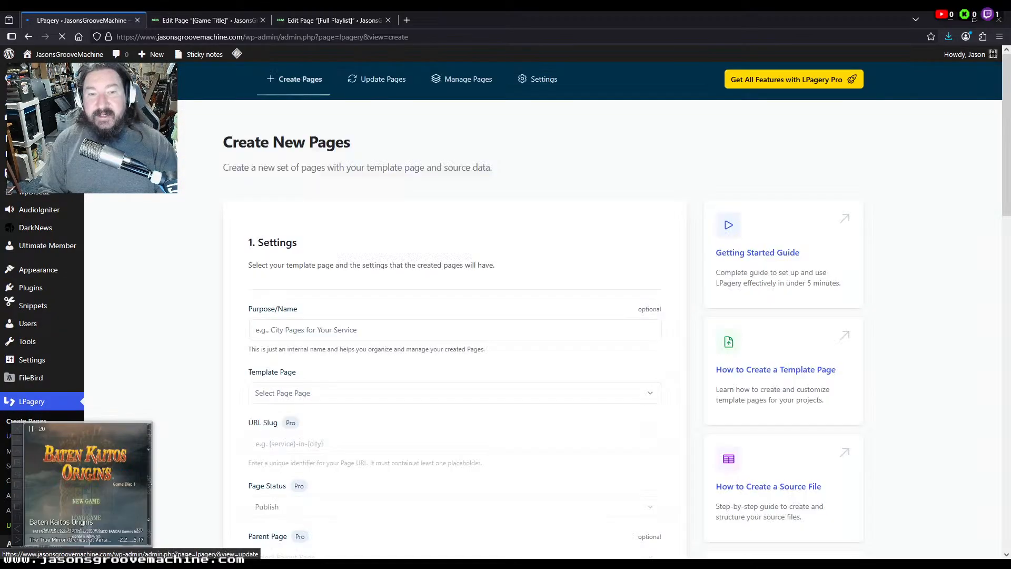
pyautogui.click(390, 399)
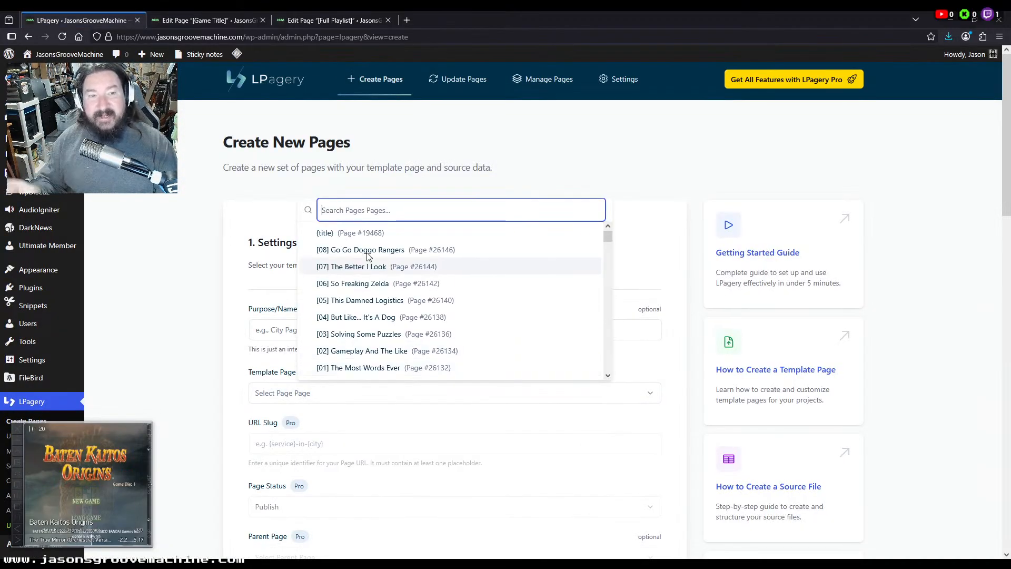
pyautogui.click(346, 233)
# Upload output.xlsx as the source file for the new LPagery pages
pyautogui.scroll(-8, 185, 379)
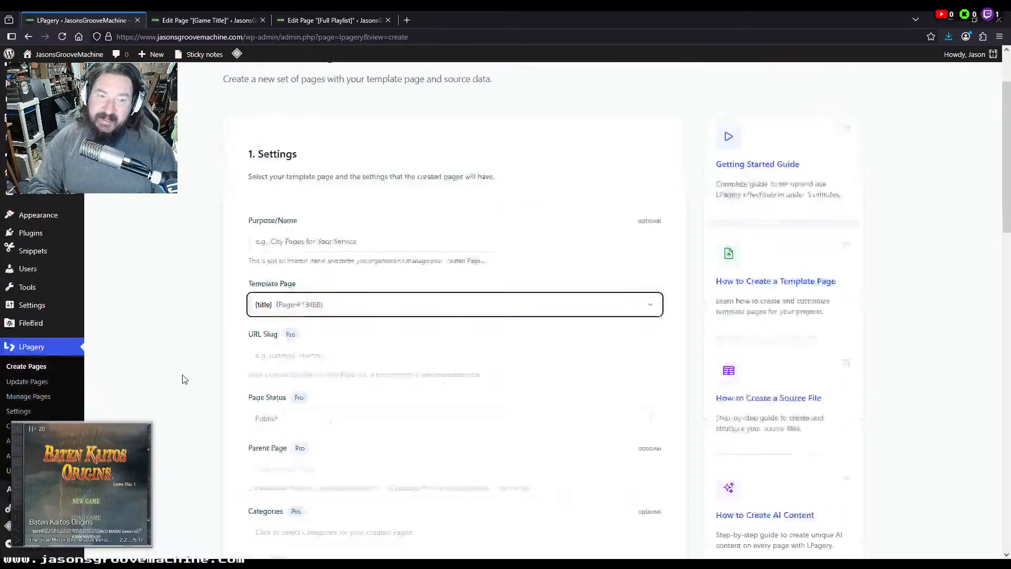
pyautogui.scroll(-3, 185, 379)
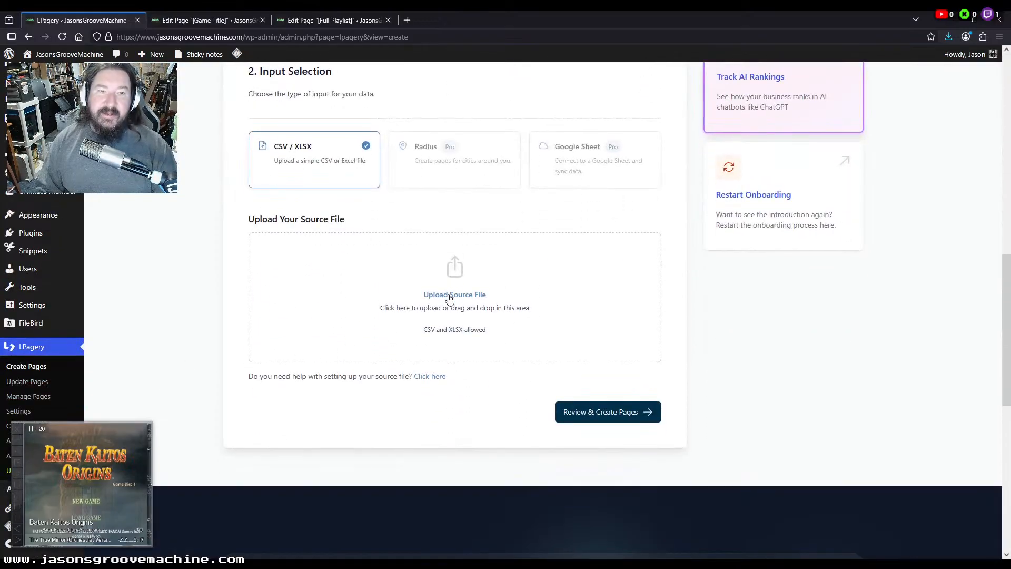
pyautogui.doubleClick(294, 97)
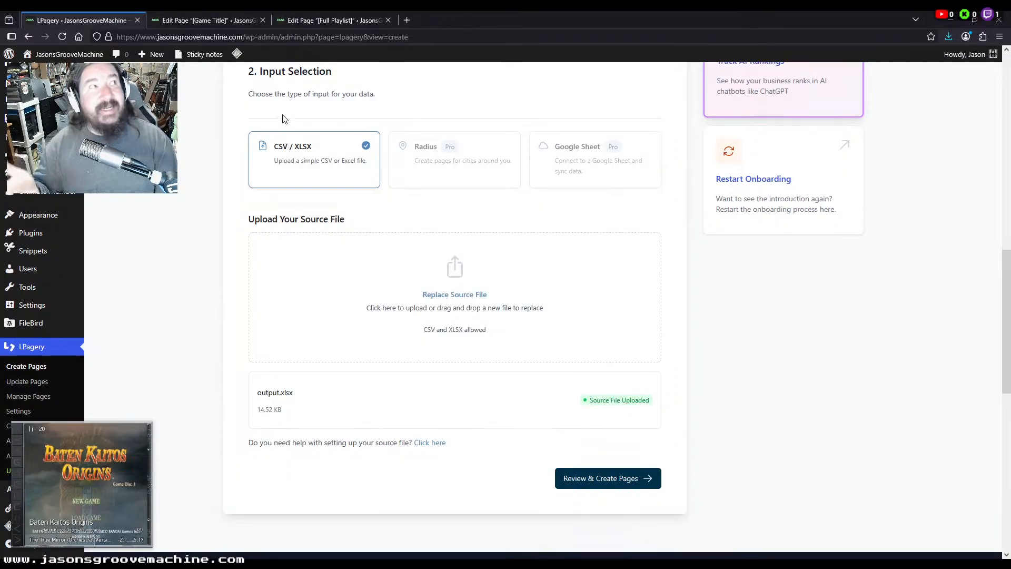
# Link the Episode List cell on the Full Playlist page to the Old Man's Journey game page's permalink
pyautogui.click(199, 20)
pyautogui.click(323, 20)
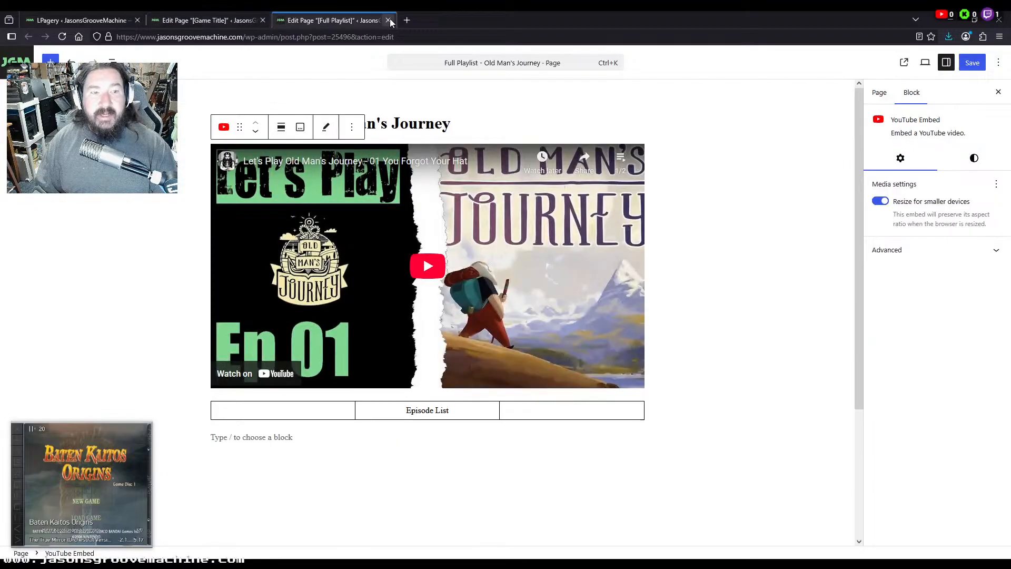
pyautogui.click(223, 20)
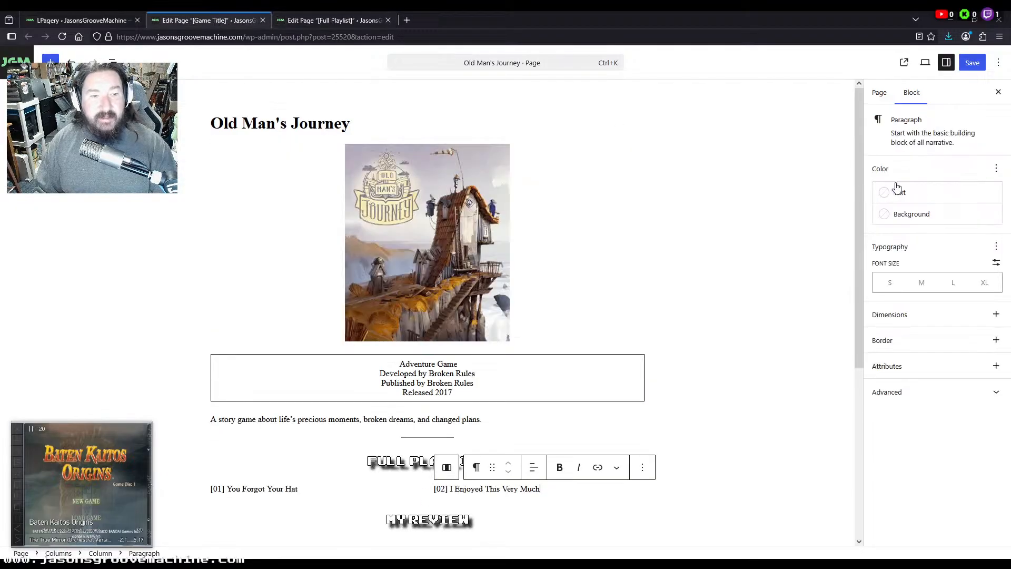
pyautogui.click(878, 93)
pyautogui.click(947, 285)
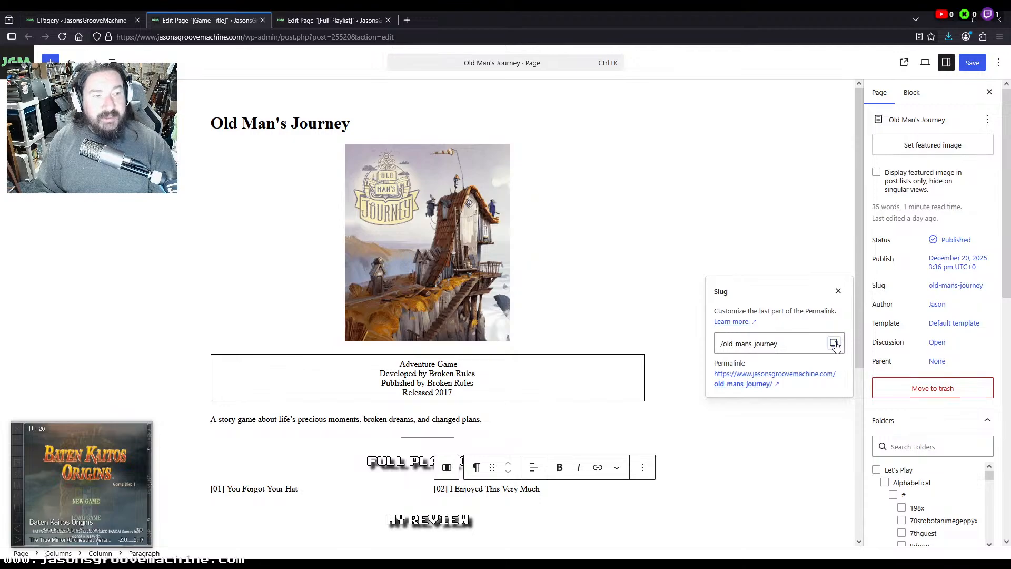
pyautogui.click(834, 343)
pyautogui.click(336, 17)
pyautogui.click(436, 410)
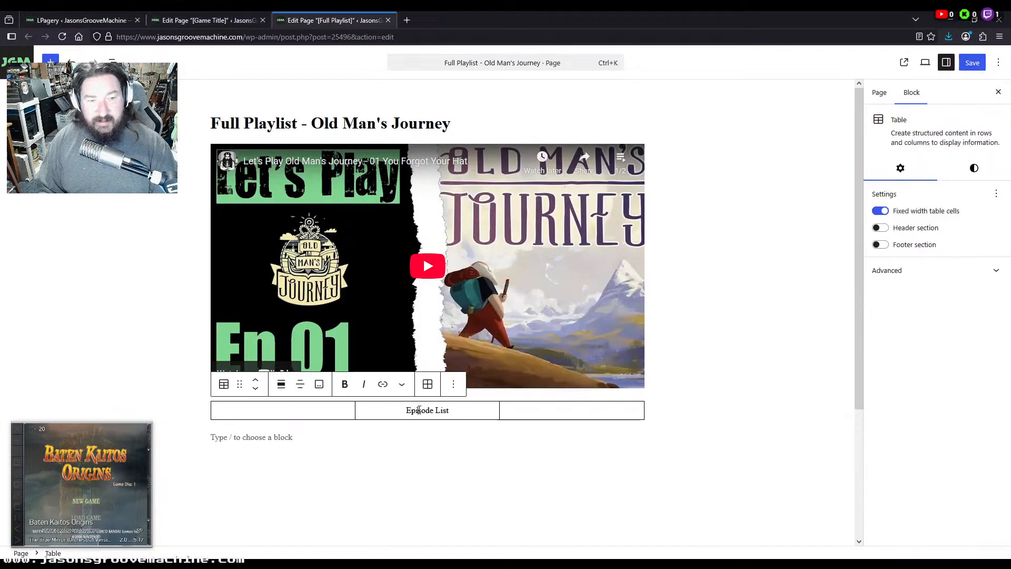
pyautogui.tripleClick(418, 410)
pyautogui.hotkey('ctrl', 'v')
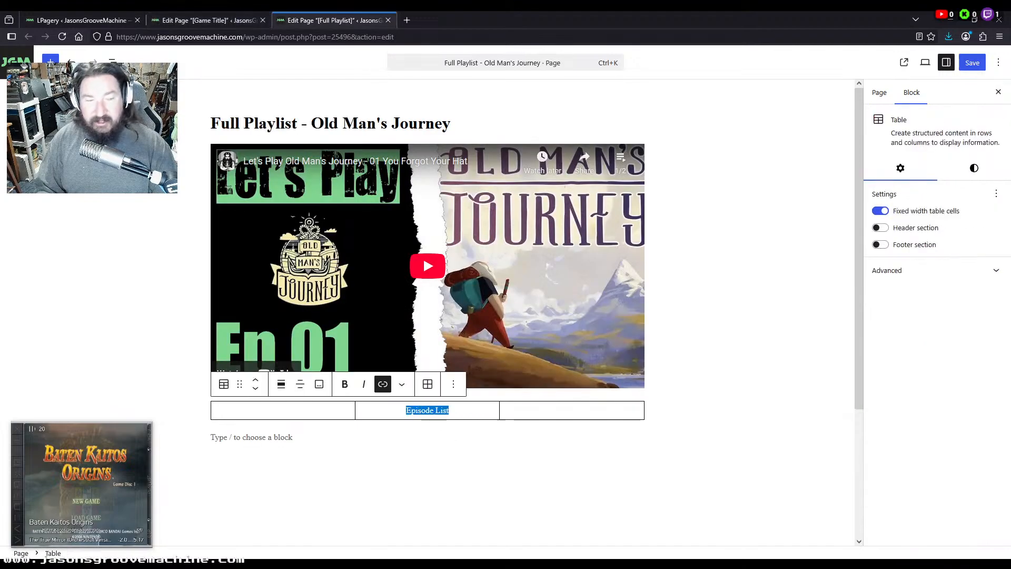
# Copy the permalink of the Full Playlist - Old Man's Journey page and save the page
pyautogui.click(884, 97)
pyautogui.click(942, 299)
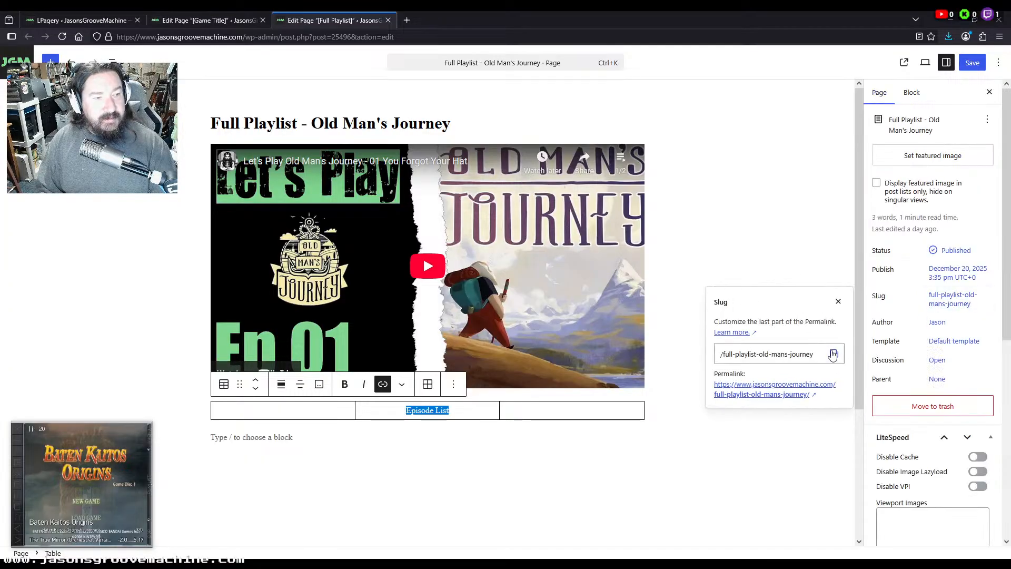
pyautogui.click(973, 63)
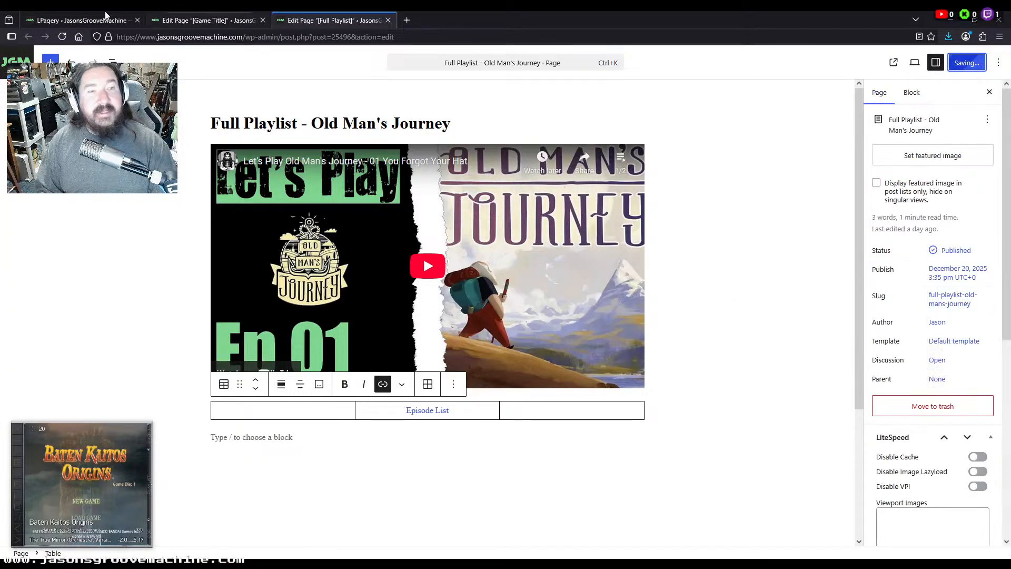
# Link the game page's Full Playlist image to the full-playlist-old-mans-journey permalink, save, and close the playlist editor
pyautogui.click(204, 20)
pyautogui.scroll(-2, 255, 294)
pyautogui.click(446, 358)
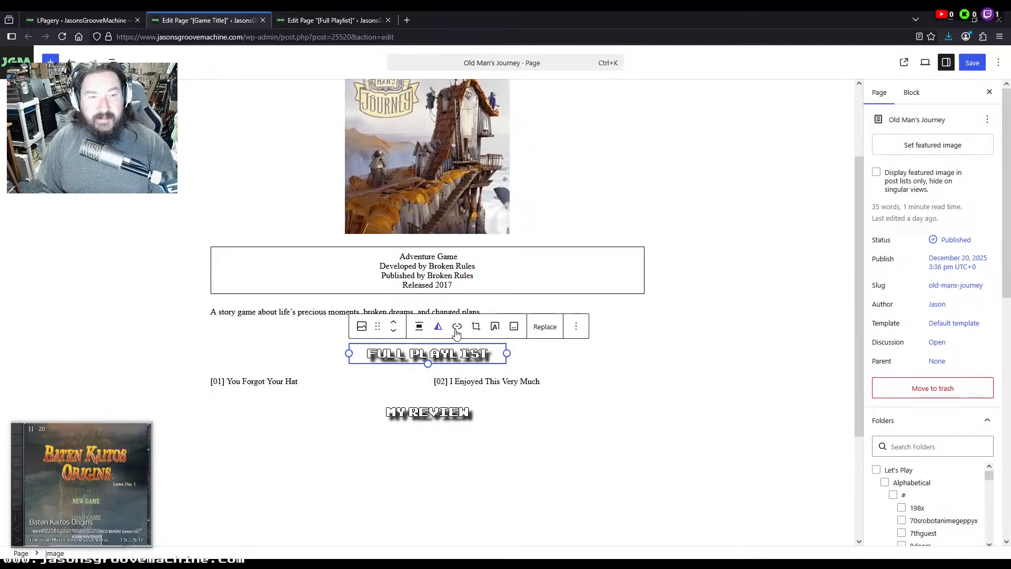
pyautogui.click(456, 327)
pyautogui.hotkey('ctrl', 'v')
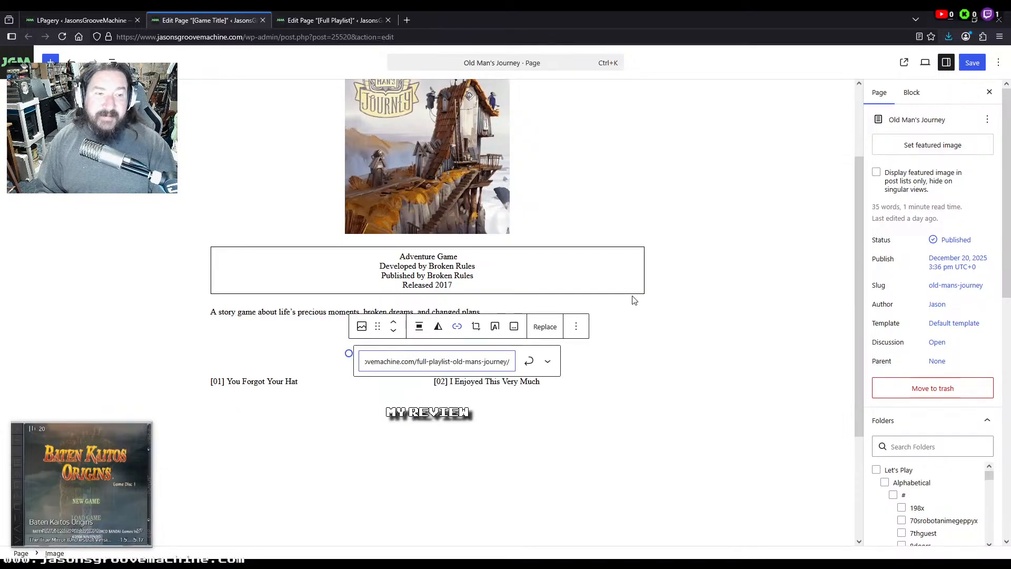
pyautogui.press('Return')
pyautogui.hotkey('ctrl', 's')
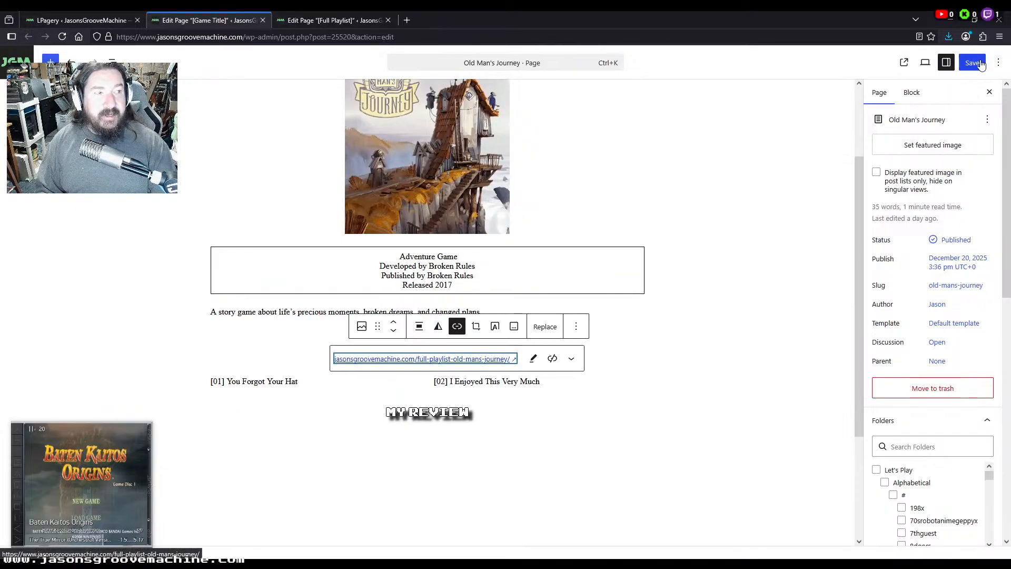
pyautogui.click(332, 20)
pyautogui.click(388, 20)
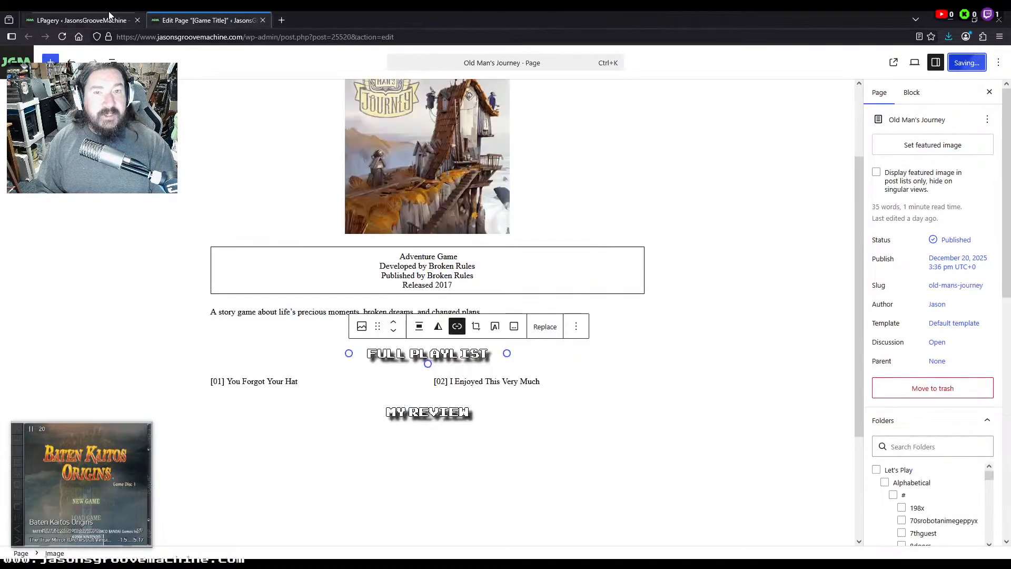
# Review and create the 2 episode pages in LPagery, and go to the list of created pages
pyautogui.click(88, 20)
pyautogui.click(629, 484)
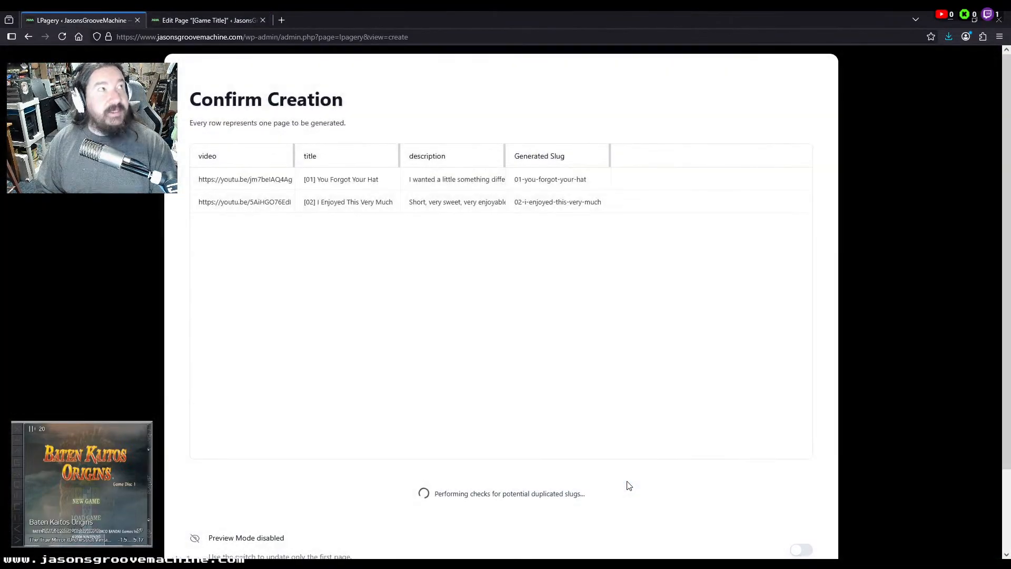
pyautogui.scroll(-3, 669, 442)
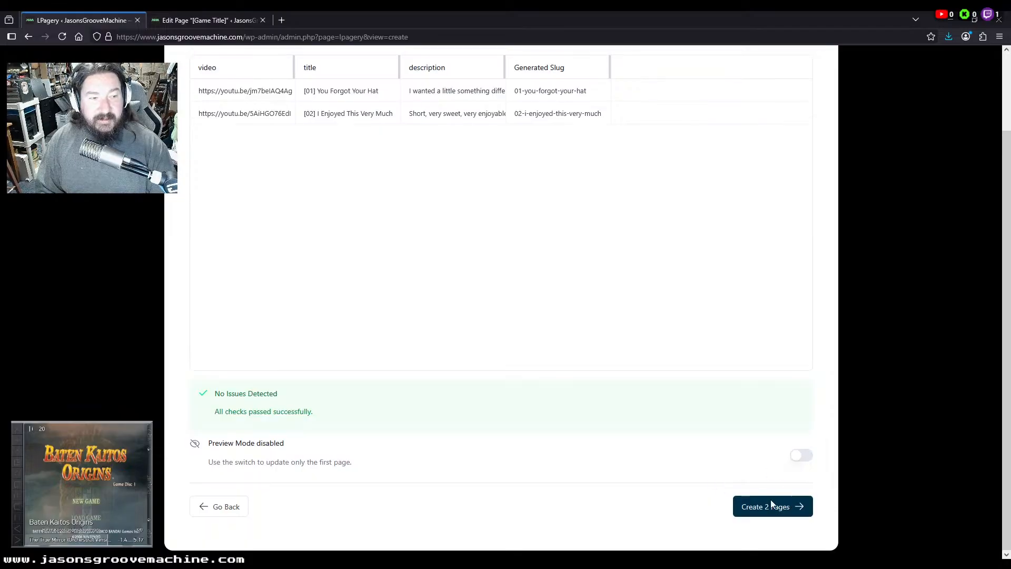
pyautogui.click(769, 508)
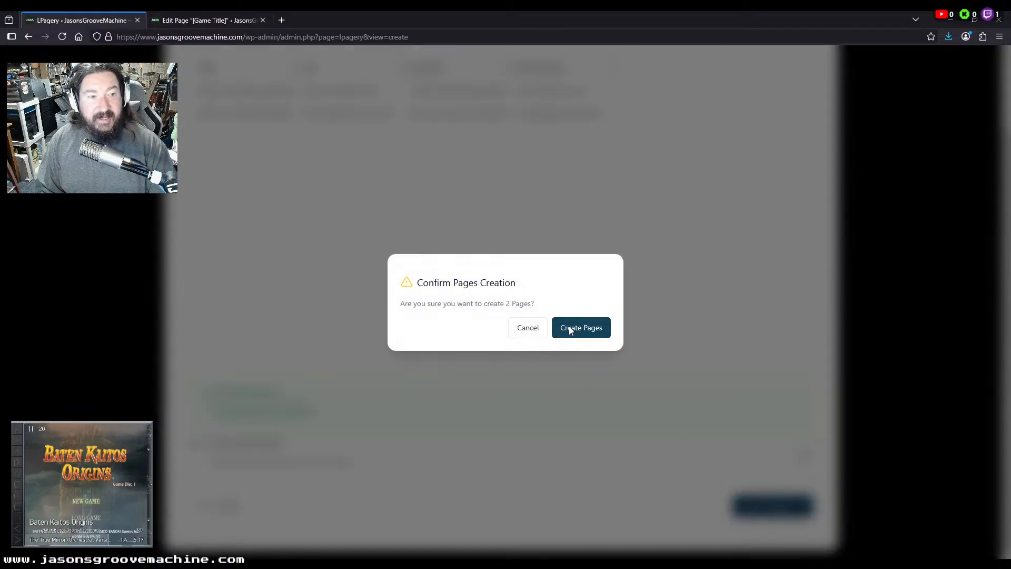
pyautogui.click(568, 329)
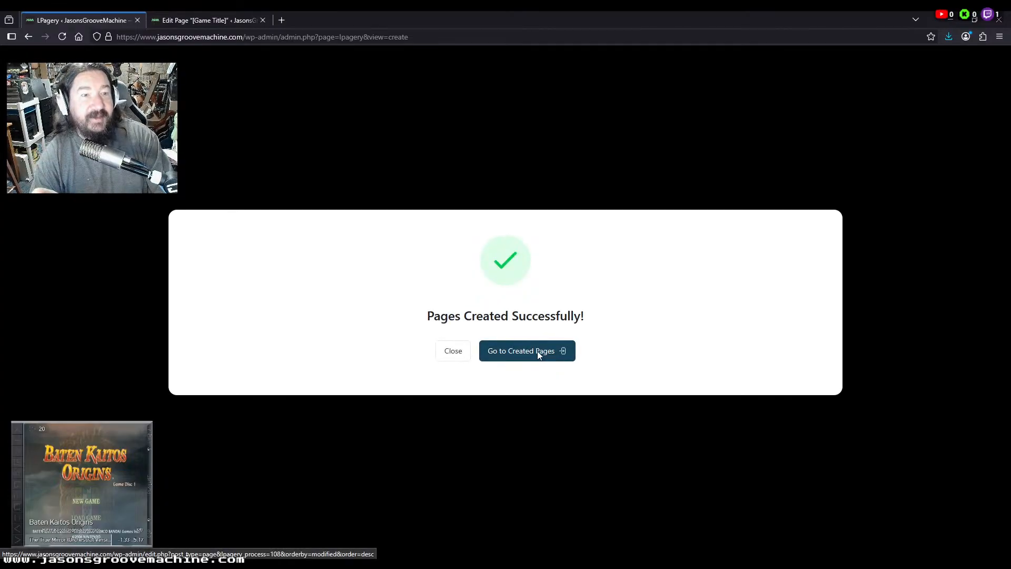
pyautogui.click(537, 353)
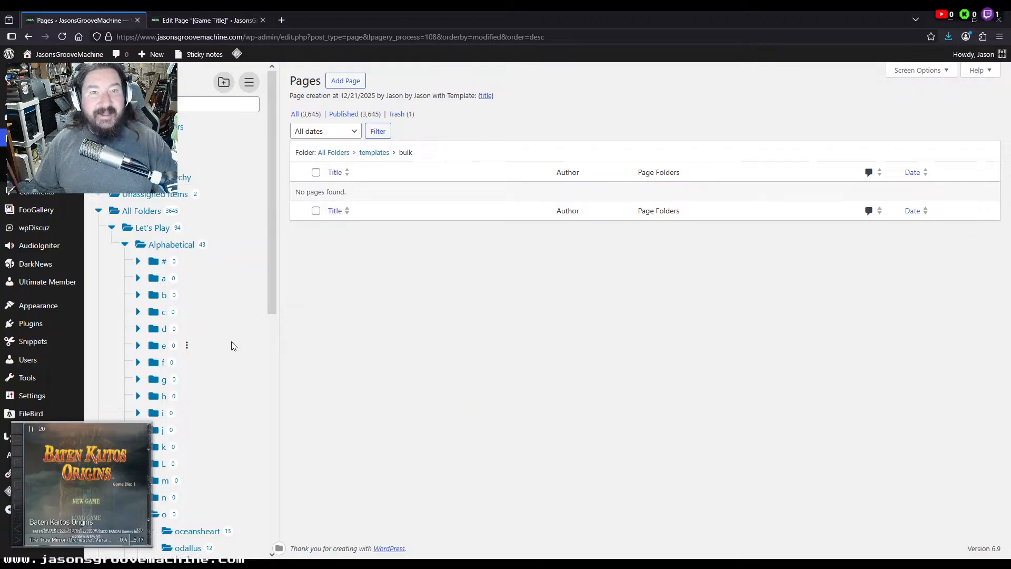
# Move both new episode pages from Unassigned Items into the oldmansjourney folder and open that folder
pyautogui.click(185, 196)
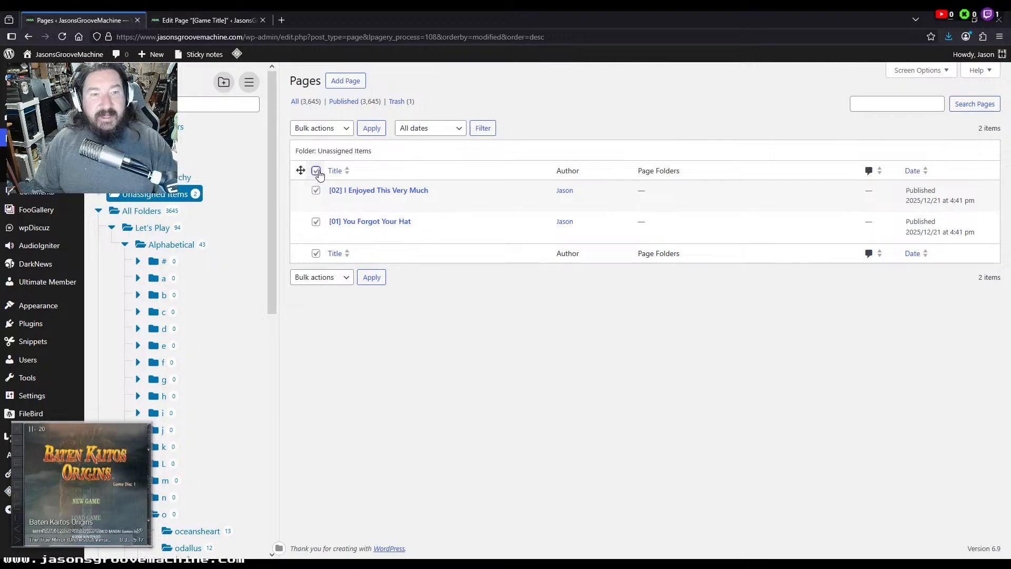
pyautogui.scroll(-6, 211, 326)
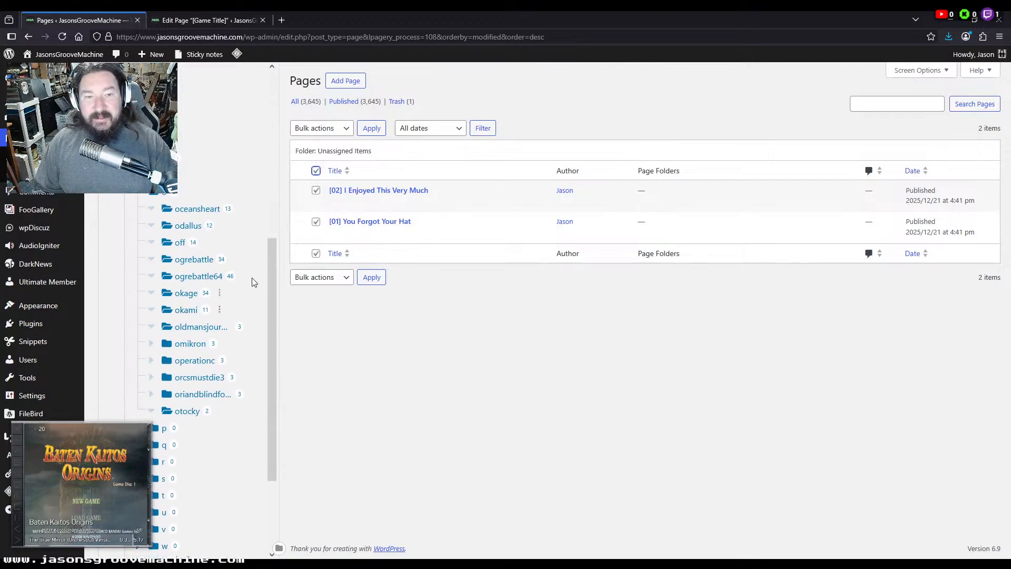
pyautogui.moveTo(300, 194); pyautogui.dragTo(218, 332)
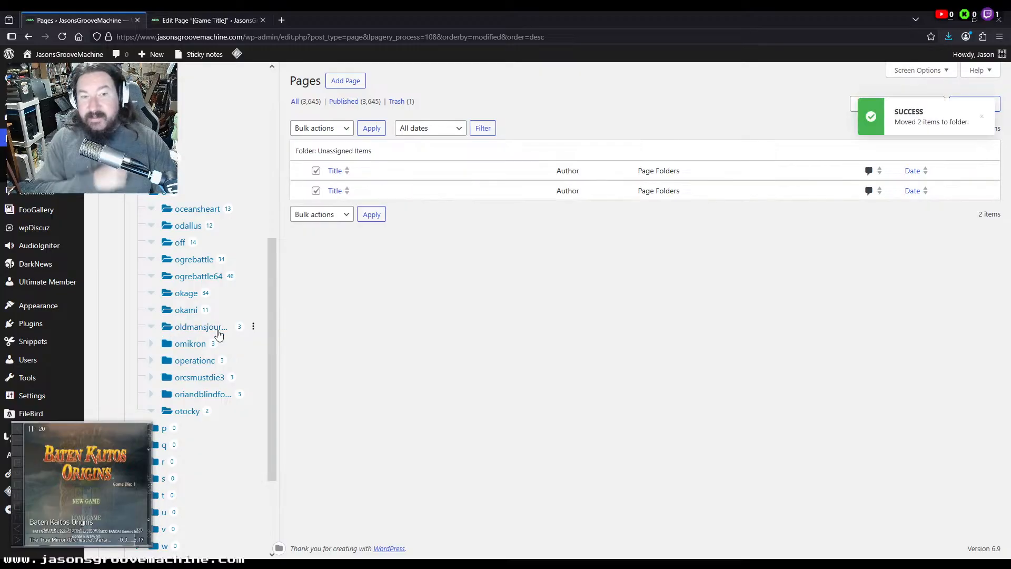
pyautogui.click(218, 333)
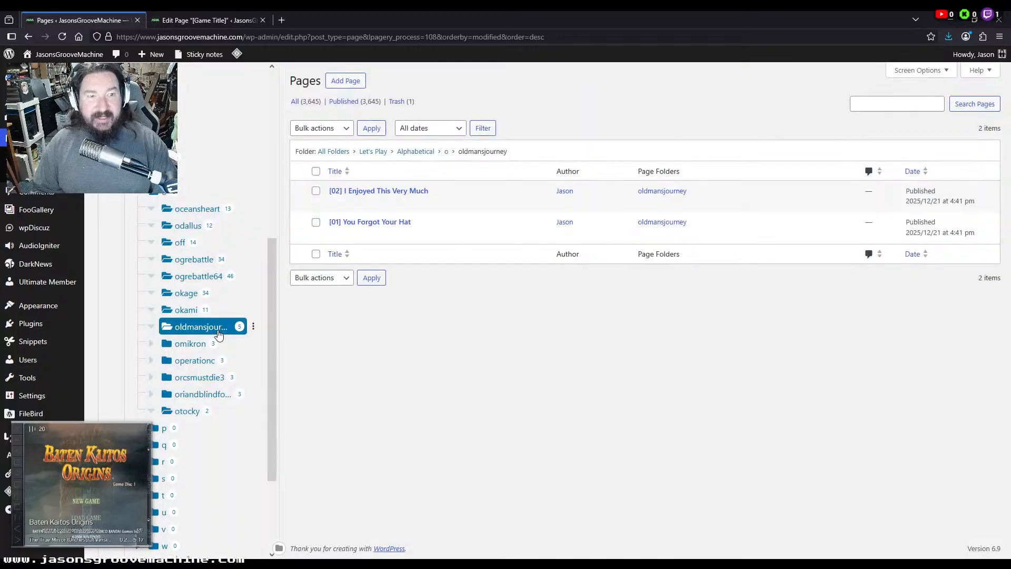
# Open both episode pages for editing in separate tabs, placing the game page editor's tab before them
pyautogui.middleClick(335, 236)
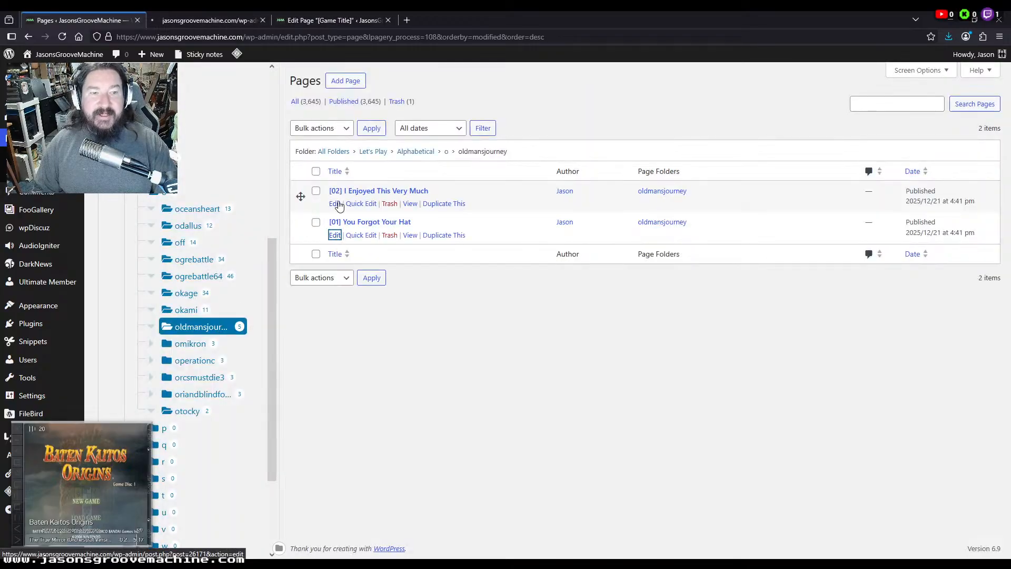
pyautogui.middleClick(337, 204)
pyautogui.moveTo(447, 13); pyautogui.dragTo(201, 19)
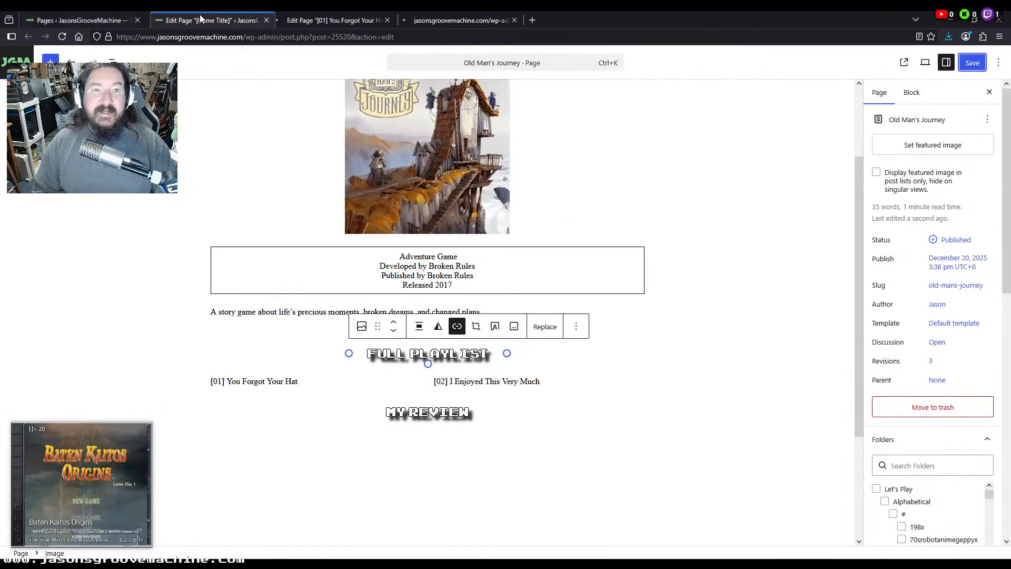
# Link "Previous" on the [02] page and "You Forgot Your Hat" on the game page to the [01] page's permalink
pyautogui.click(331, 21)
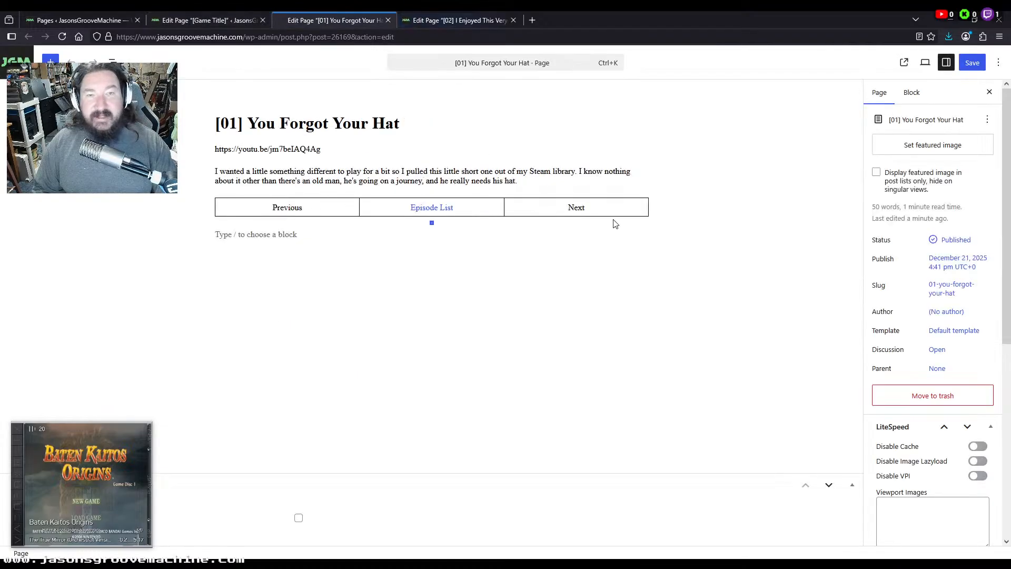
pyautogui.click(942, 292)
pyautogui.click(198, 20)
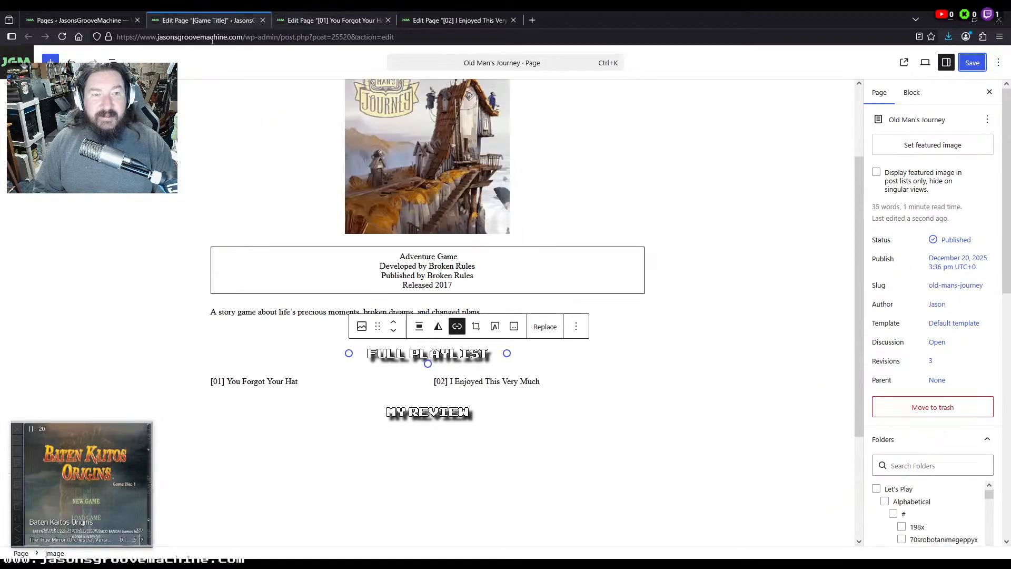
pyautogui.click(435, 19)
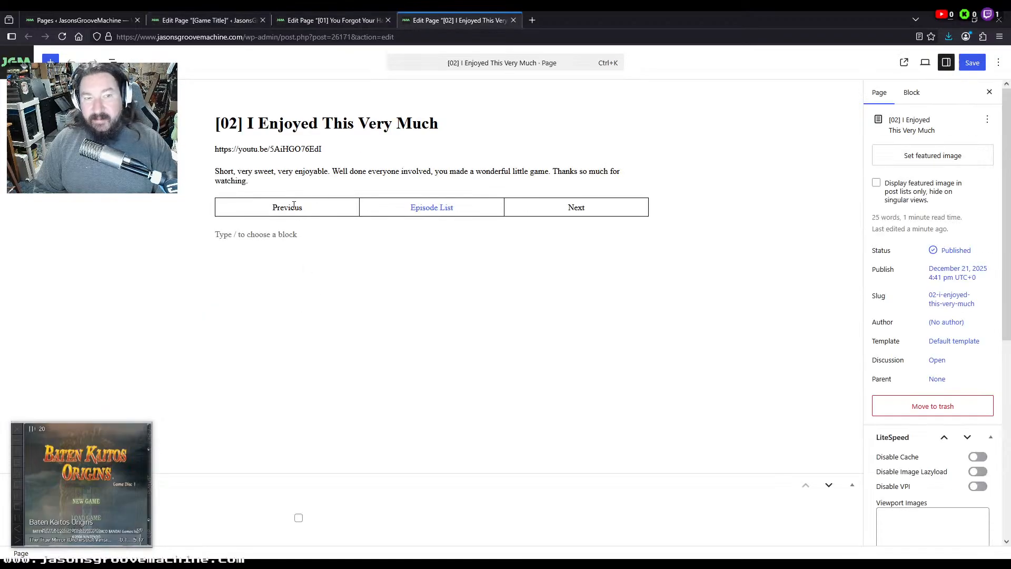
pyautogui.doubleClick(287, 207)
pyautogui.click(209, 20)
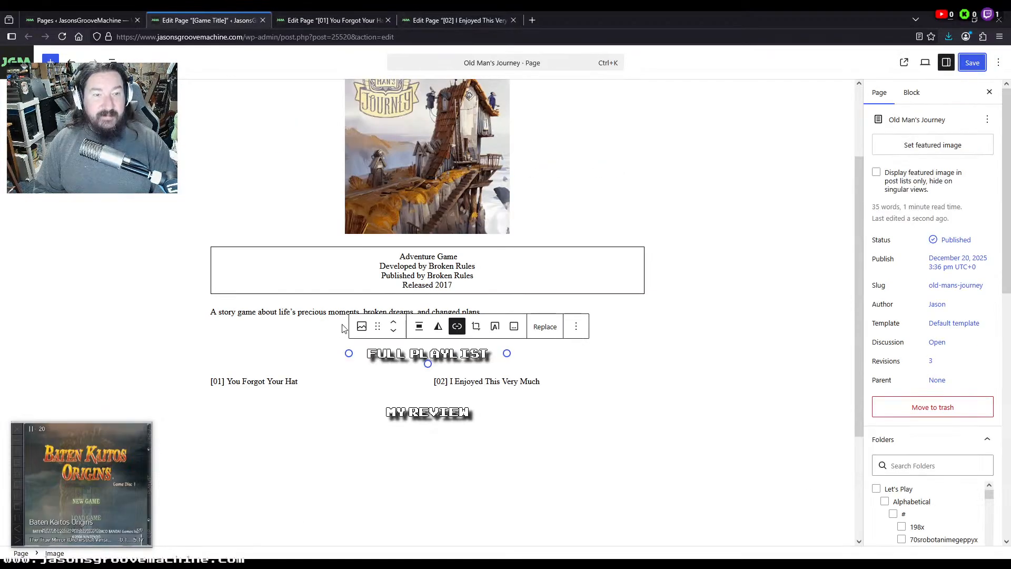
pyautogui.moveTo(316, 381); pyautogui.dragTo(229, 380)
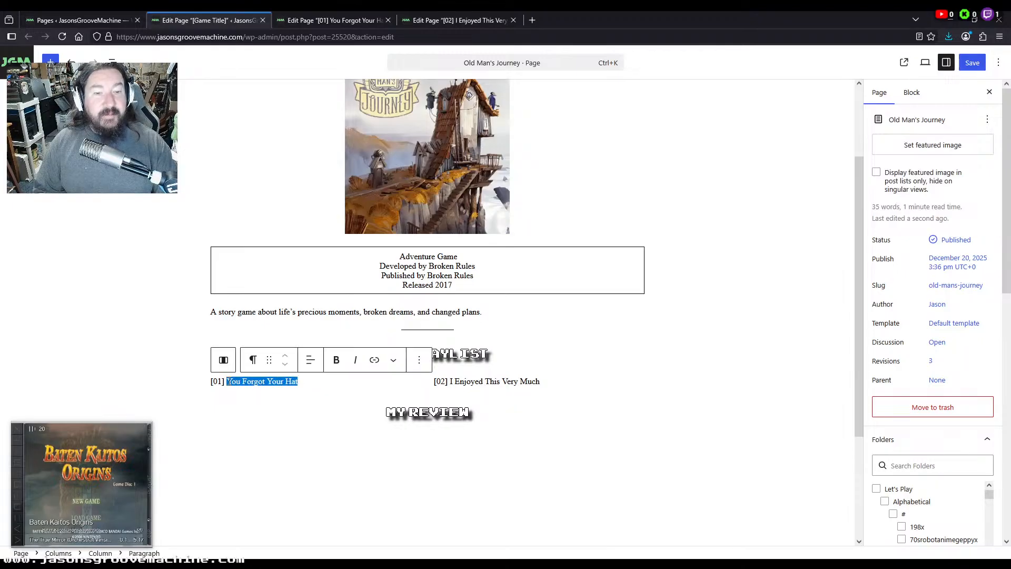
# Link "Next" on the [01] page and "I Enjoyed This Very Much" on the game page to the [02] page's permalink
pyautogui.click(455, 20)
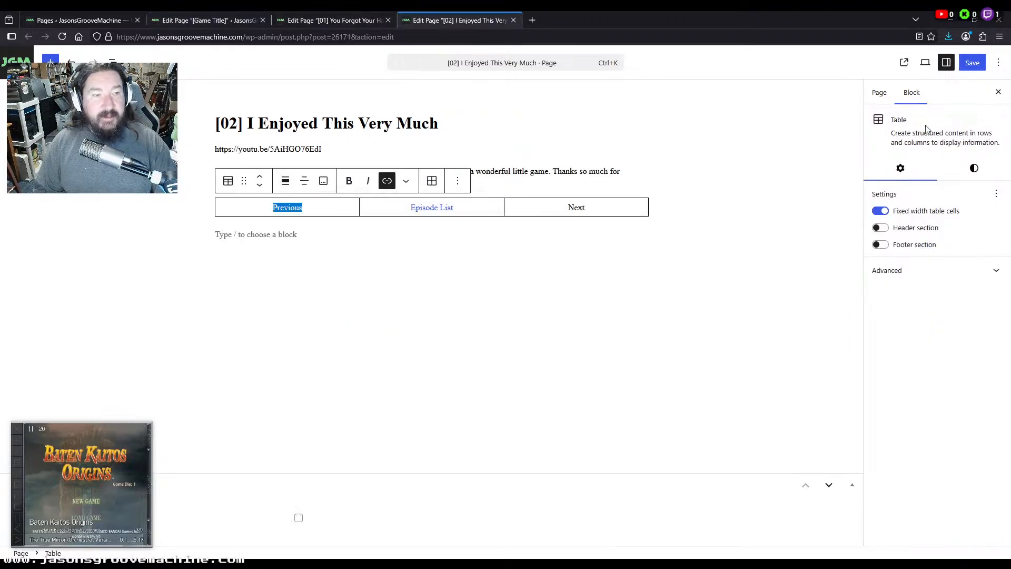
pyautogui.click(880, 93)
pyautogui.click(945, 298)
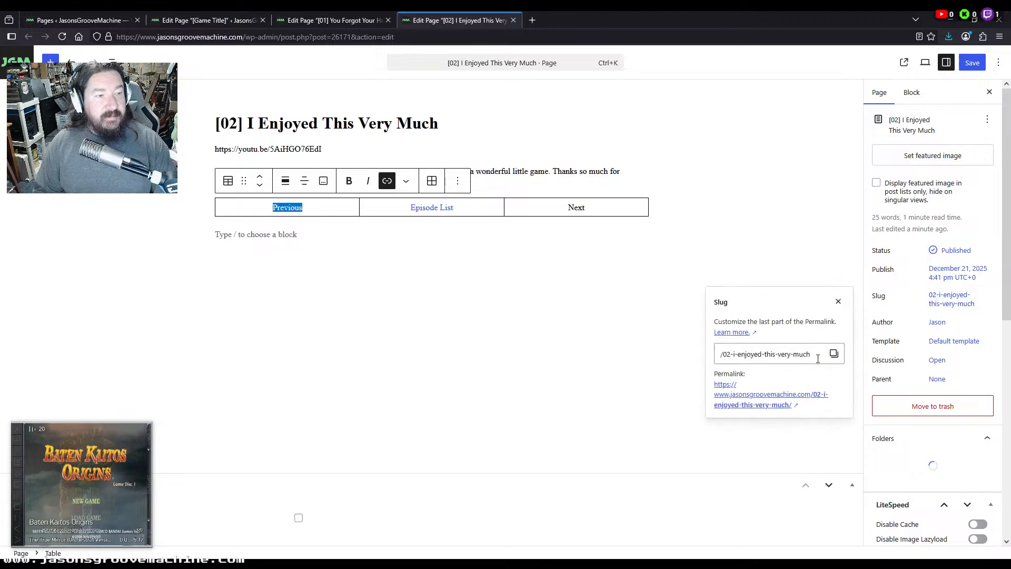
pyautogui.hotkey('ctrl', 'pageup')
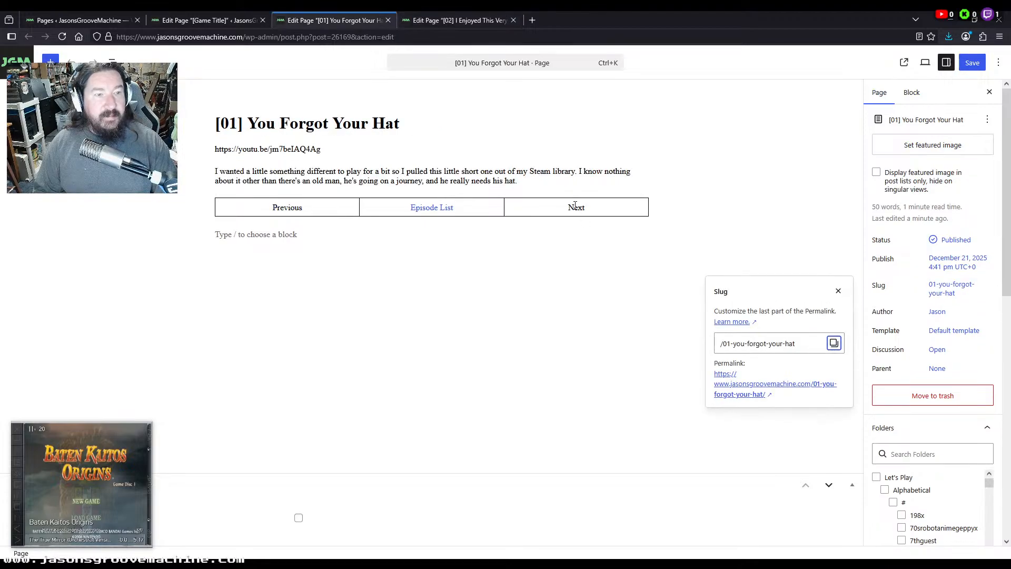
pyautogui.doubleClick(576, 207)
pyautogui.click(222, 19)
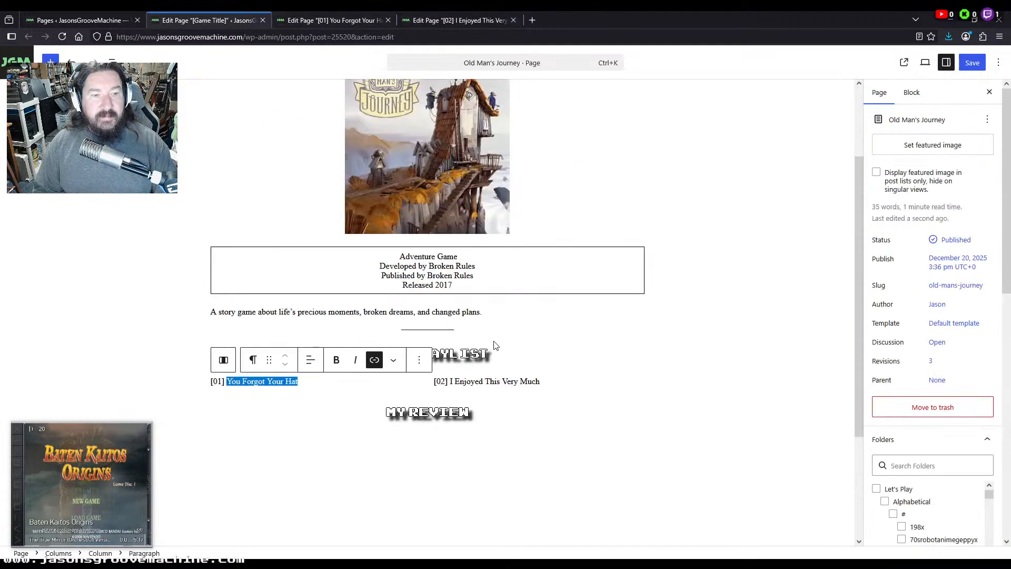
pyautogui.moveTo(567, 382); pyautogui.dragTo(451, 388)
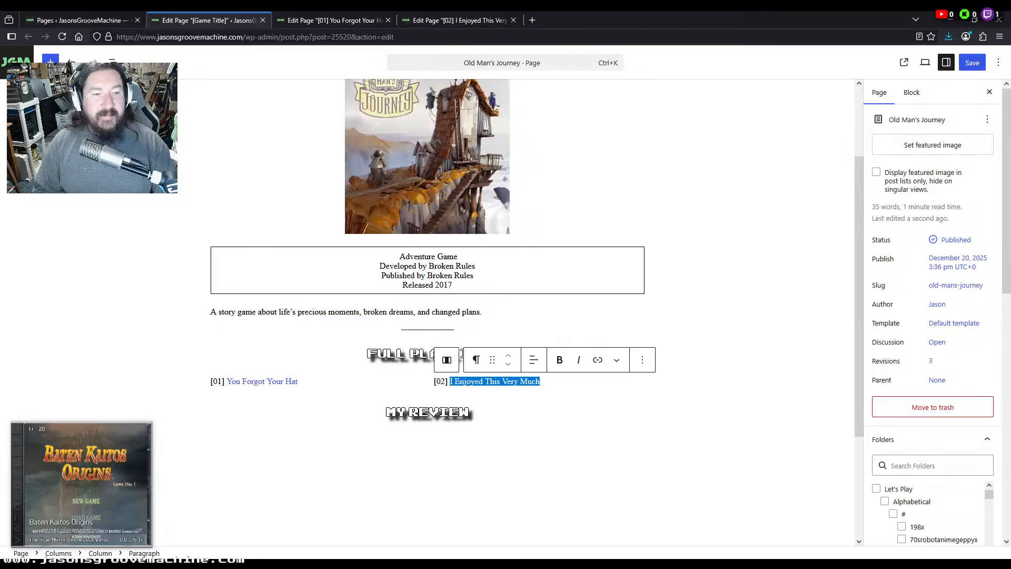
pyautogui.hotkey('ctrl', 'v')
# Save the Old Man's Journey game page and both episode pages, and return to the game page editor
pyautogui.hotkey('ctrl', 's')
pyautogui.click(316, 20)
pyautogui.hotkey('ctrl', 's')
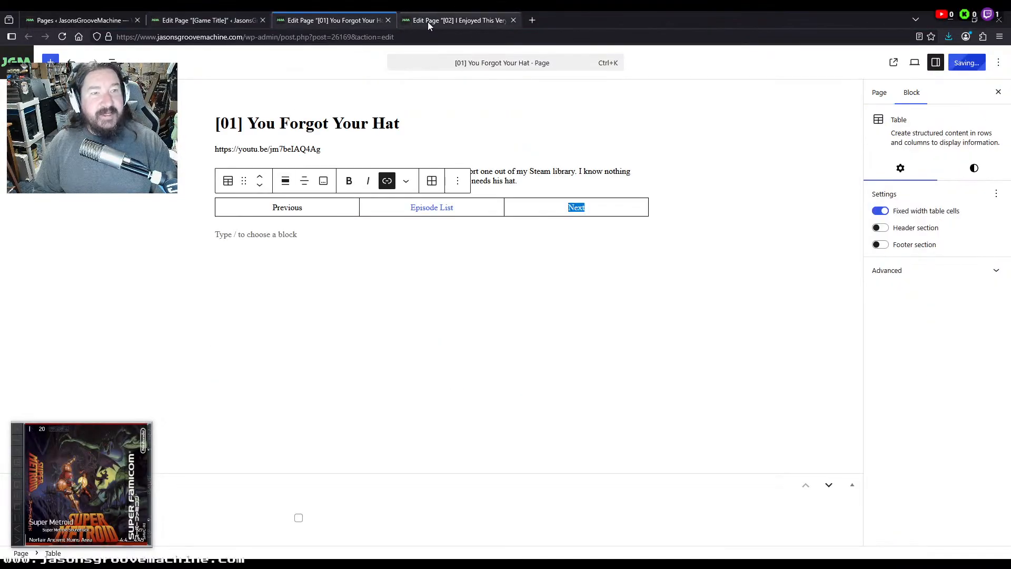
pyautogui.click(446, 22)
pyautogui.hotkey('ctrl', 's')
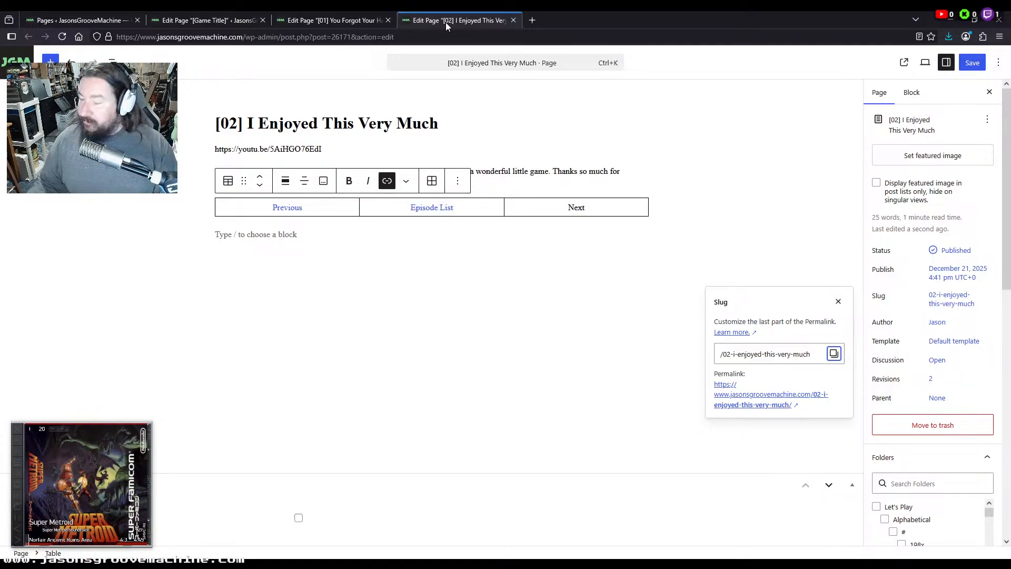
pyautogui.click(228, 22)
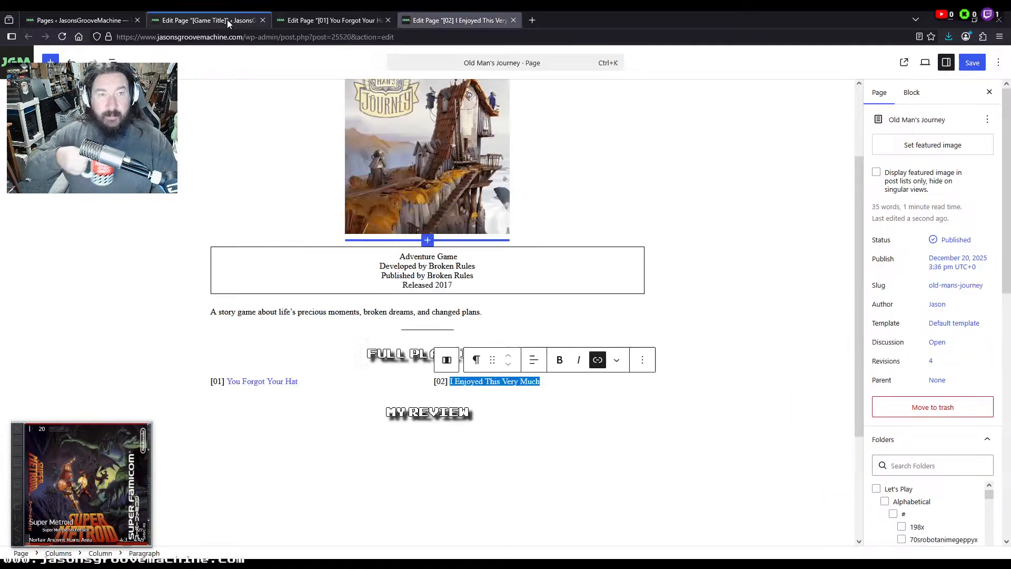
# Close the Old Man's Journey game page and both episode page editors, returning to the page list
pyautogui.click(260, 22)
pyautogui.click(260, 22)
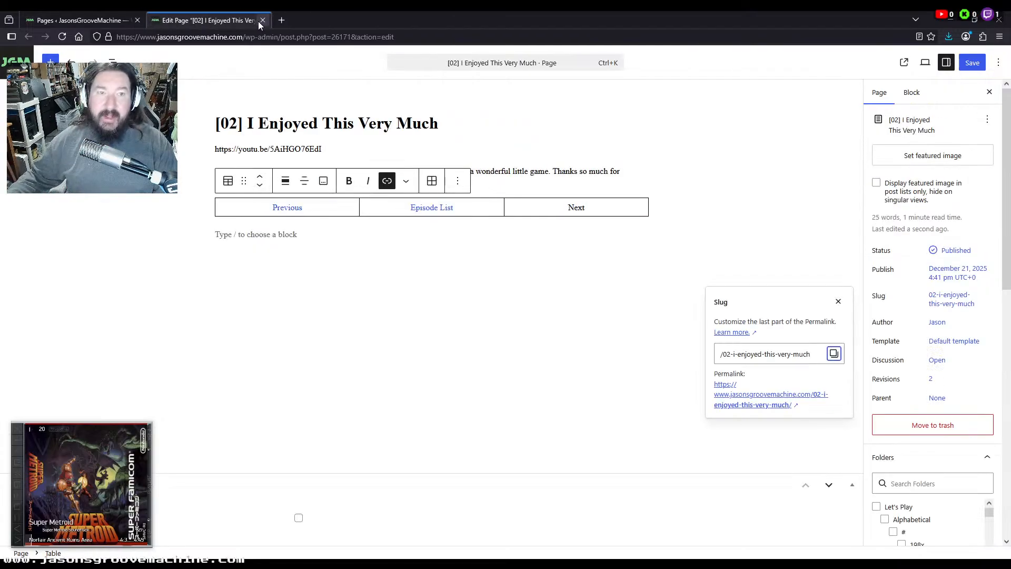
pyautogui.click(263, 20)
pyautogui.scroll(6, 180, 171)
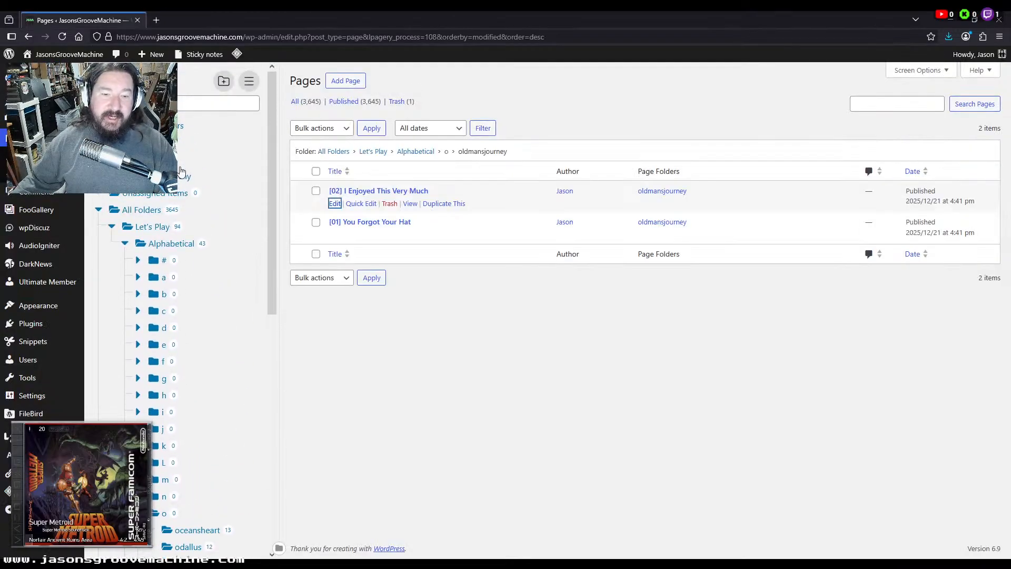
pyautogui.scroll(-7, 195, 165)
pyautogui.scroll(7, 193, 166)
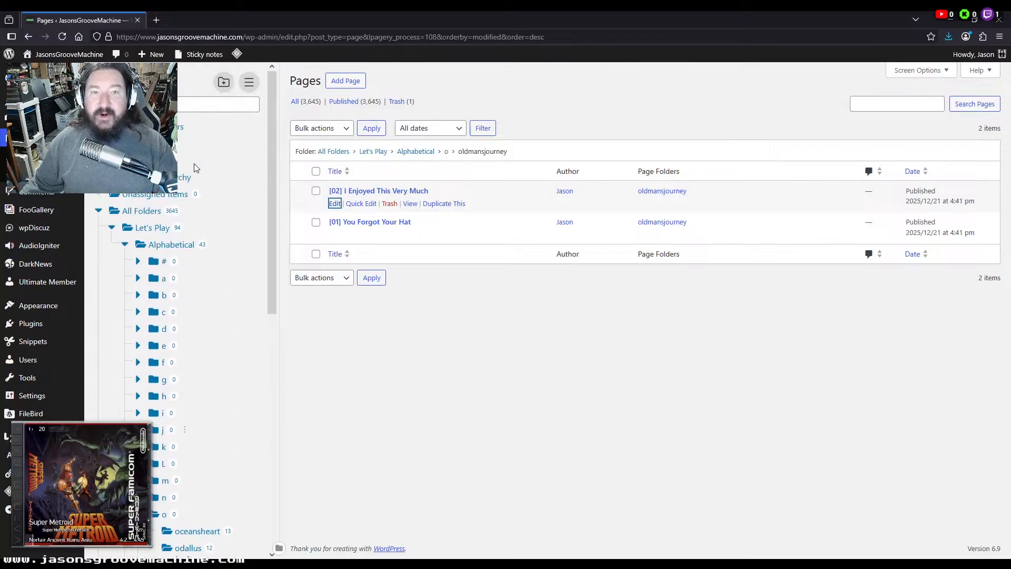
# Add "Old Man's Journey" after Okami in the "Site Update December 28, 2025" post's game list and save the draft
pyautogui.click(31, 101)
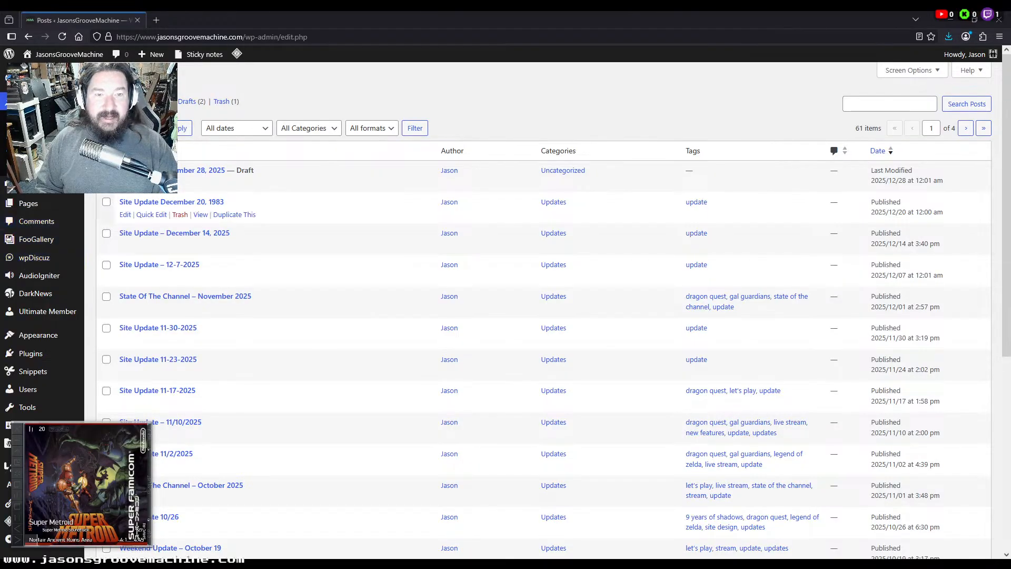
pyautogui.click(169, 171)
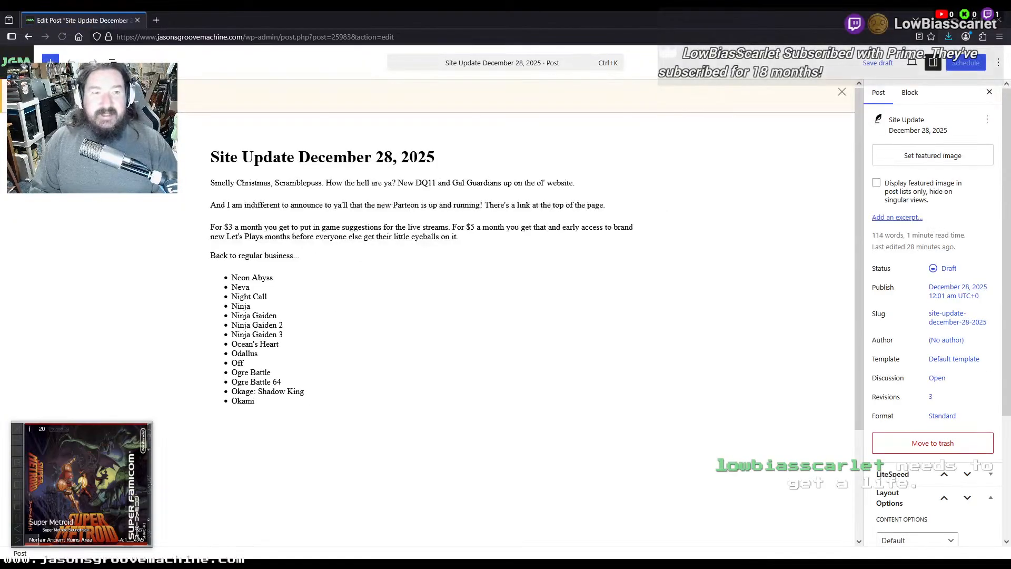
pyautogui.click(265, 399)
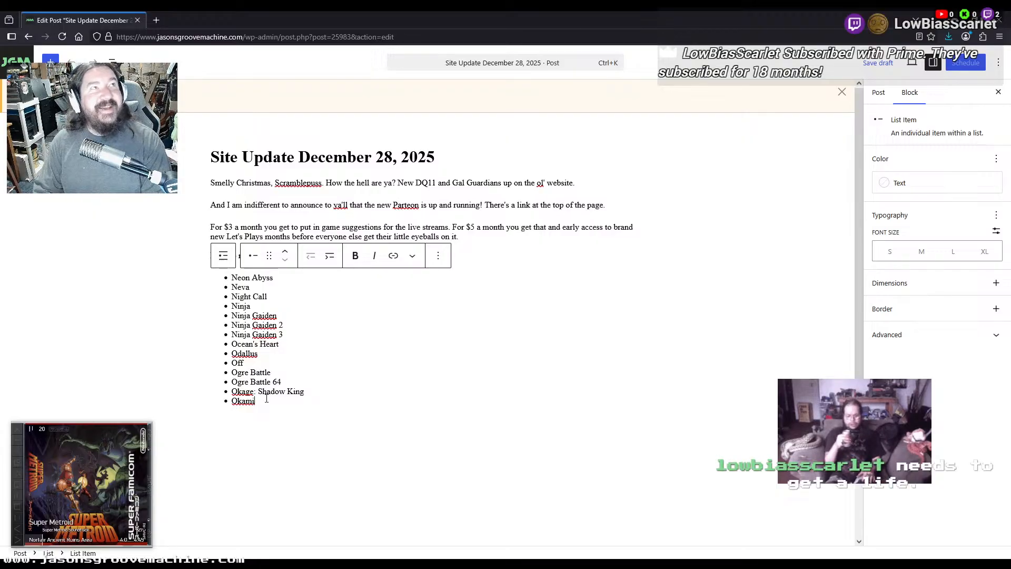
pyautogui.press('Return')
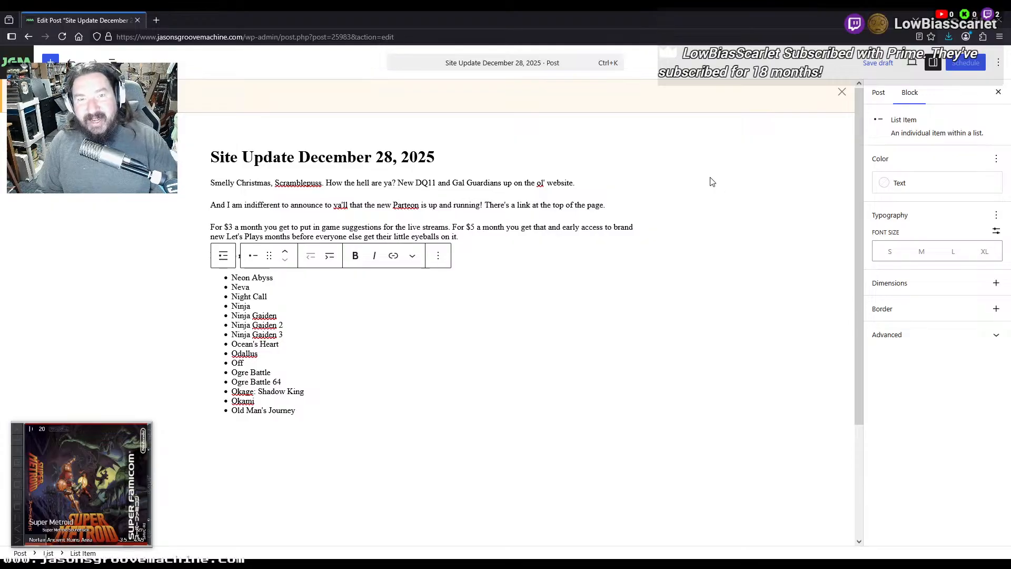
pyautogui.click(868, 64)
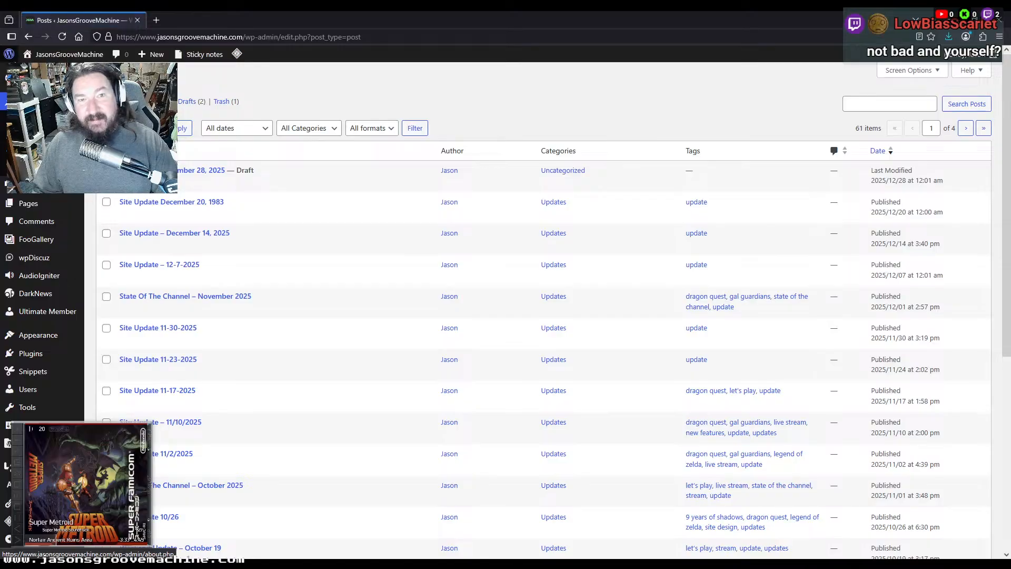
# Open the [Review], [Game Title] and [Full Playlist] pages from the omikron page folder for editing in separate tabs
pyautogui.click(40, 213)
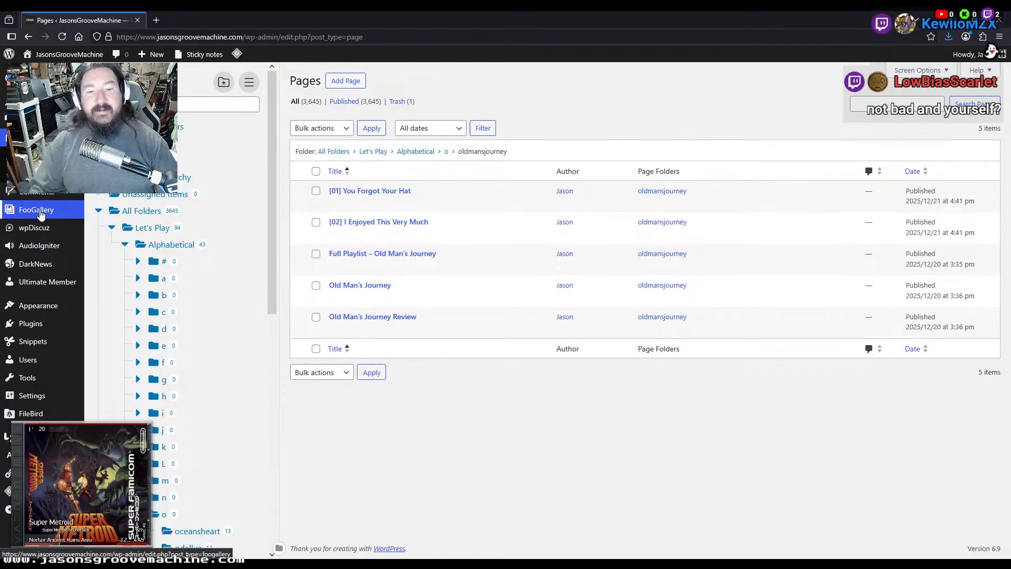
pyautogui.scroll(-4, 195, 316)
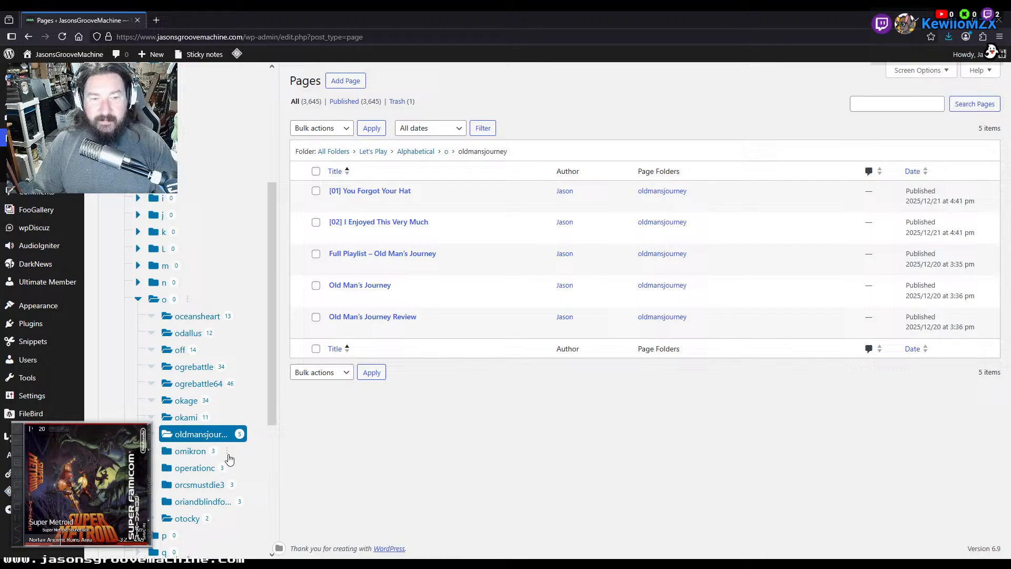
pyautogui.click(189, 451)
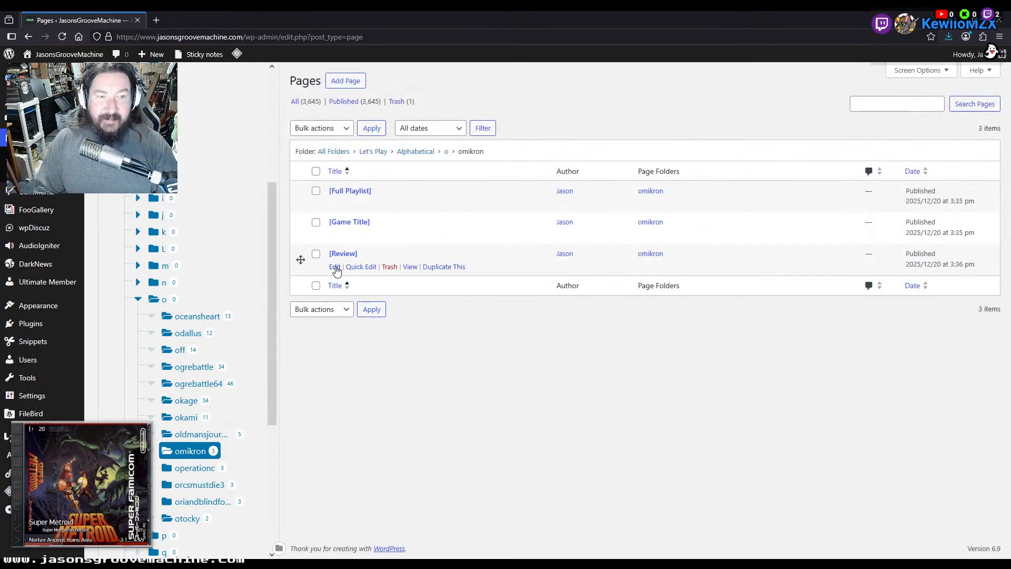
pyautogui.middleClick(334, 266)
pyautogui.middleClick(334, 235)
pyautogui.middleClick(334, 204)
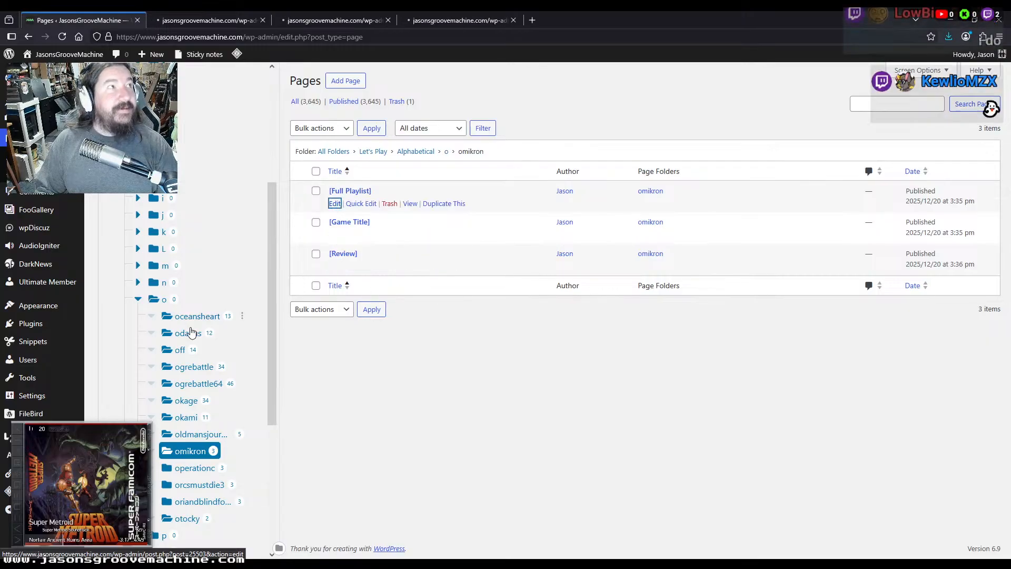
# Open the bulk folder's {title} template for editing, place its tab before the omikron page editors, and close the page list
pyautogui.scroll(-5, 190, 332)
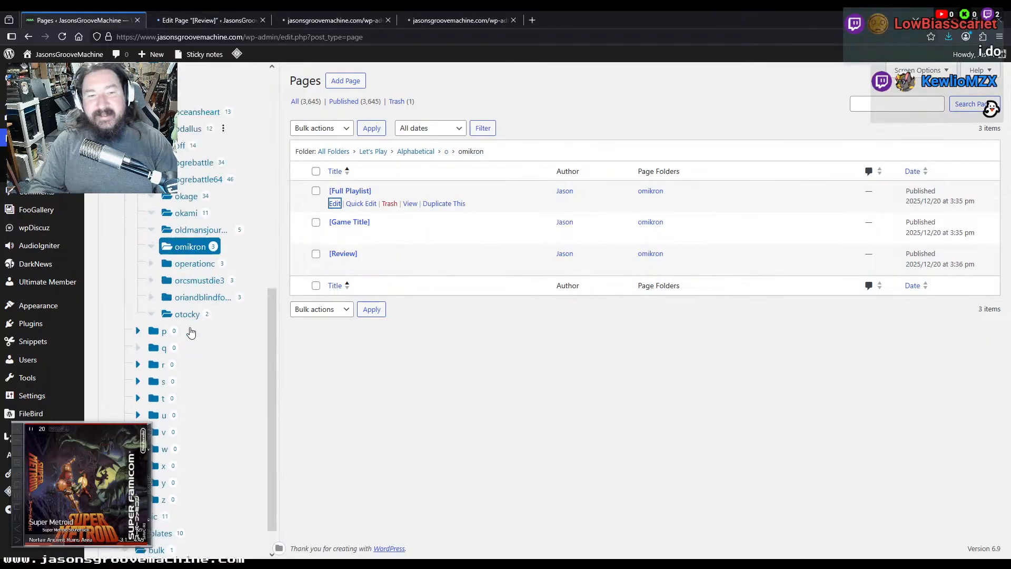
pyautogui.click(156, 514)
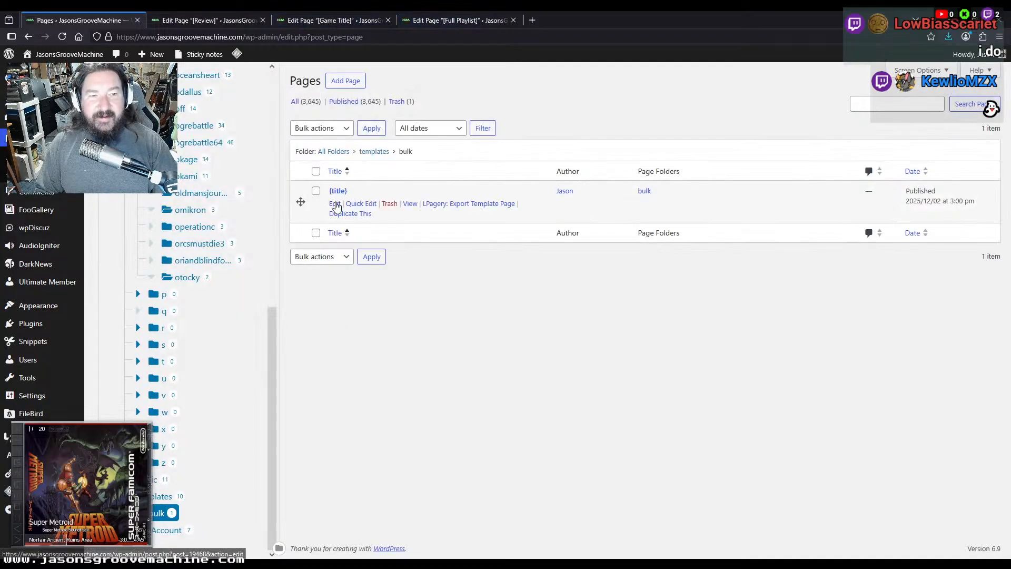
pyautogui.middleClick(335, 204)
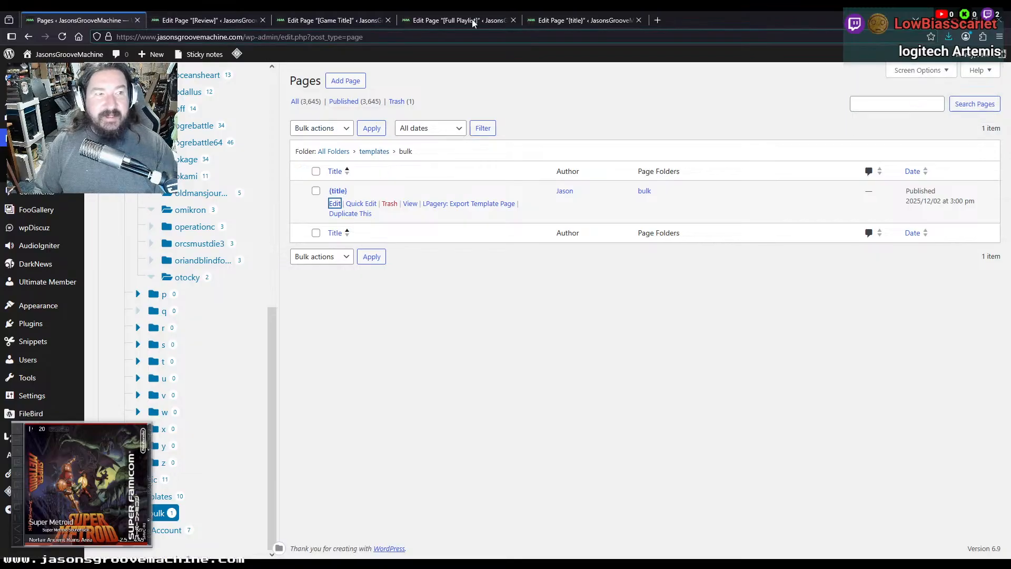
pyautogui.click(137, 20)
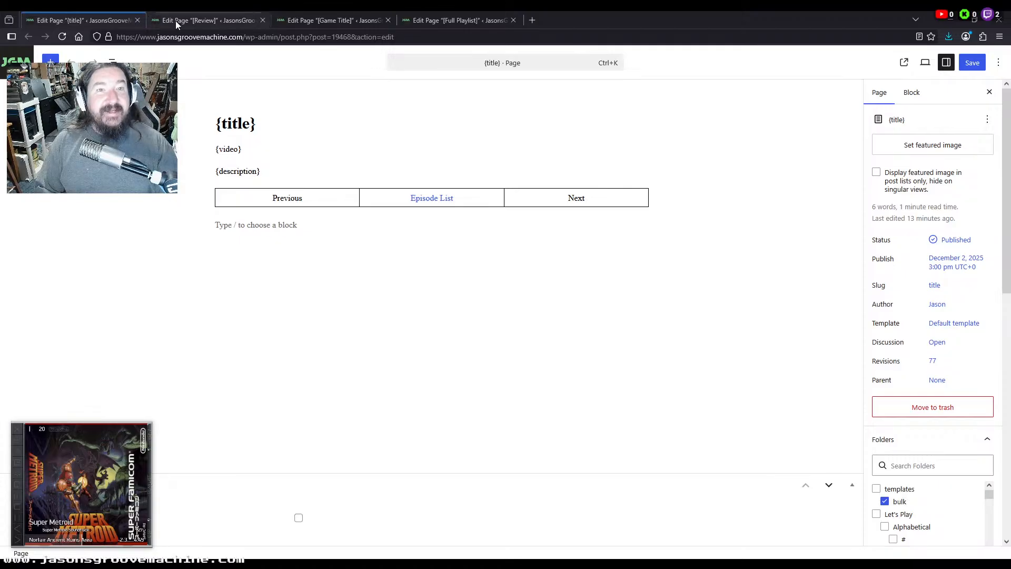
# Retitle the [Review] page "Omikron: The Nomad Soul Review" and save it
pyautogui.click(193, 20)
pyautogui.click(356, 127)
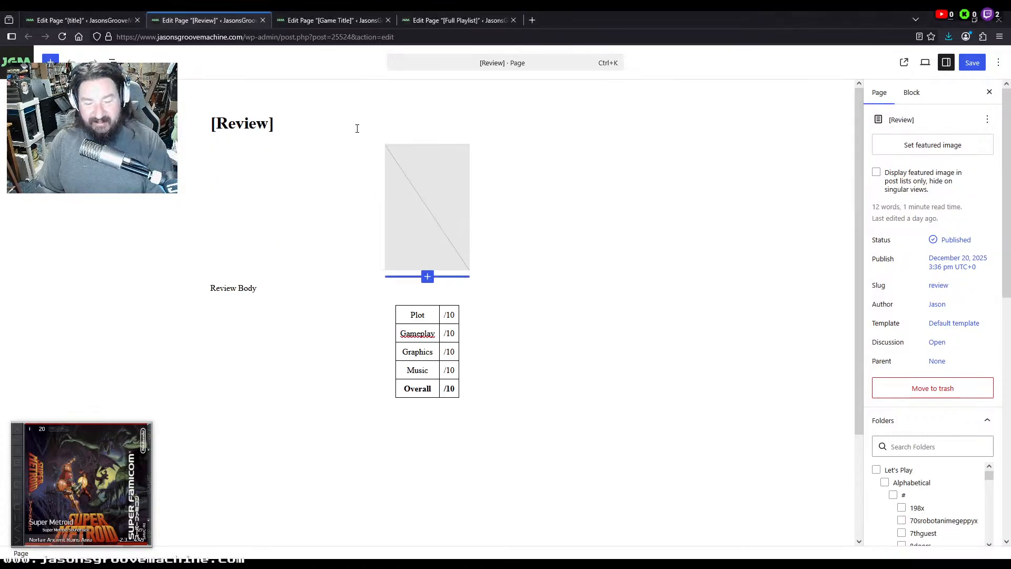
pyautogui.press('Home')
pyautogui.write('Omikron: The Nomad Soul')
pyautogui.press('Delete')
pyautogui.press('End')
pyautogui.press('BackSpace')
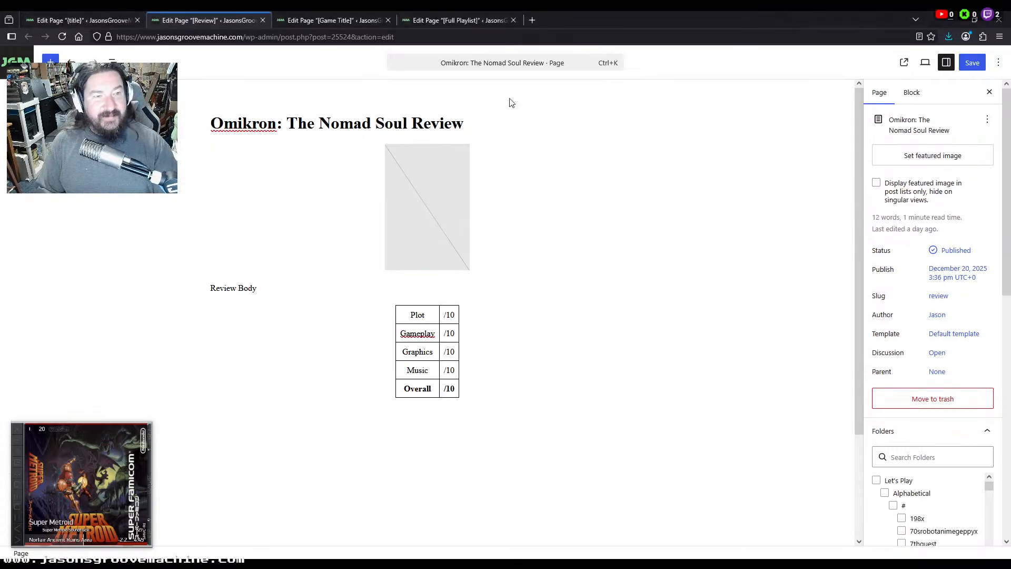
pyautogui.click(972, 63)
# Retitle the [Game Title] page "Omikron: The Nomad Soul"
pyautogui.click(337, 20)
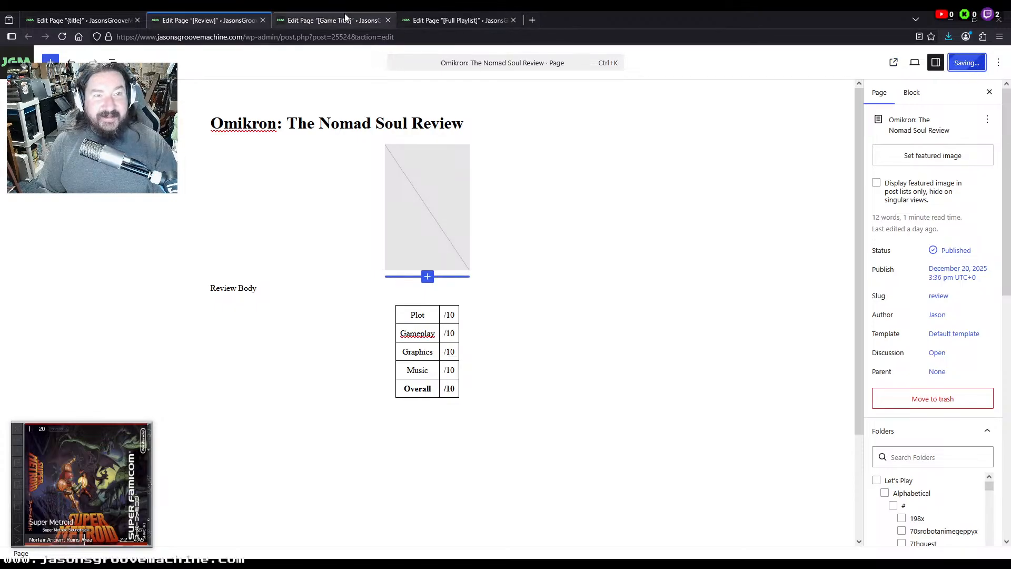
pyautogui.click(307, 121)
pyautogui.hotkey('ctrl', 'a')
pyautogui.write('Omikron: The Nomad Soul')
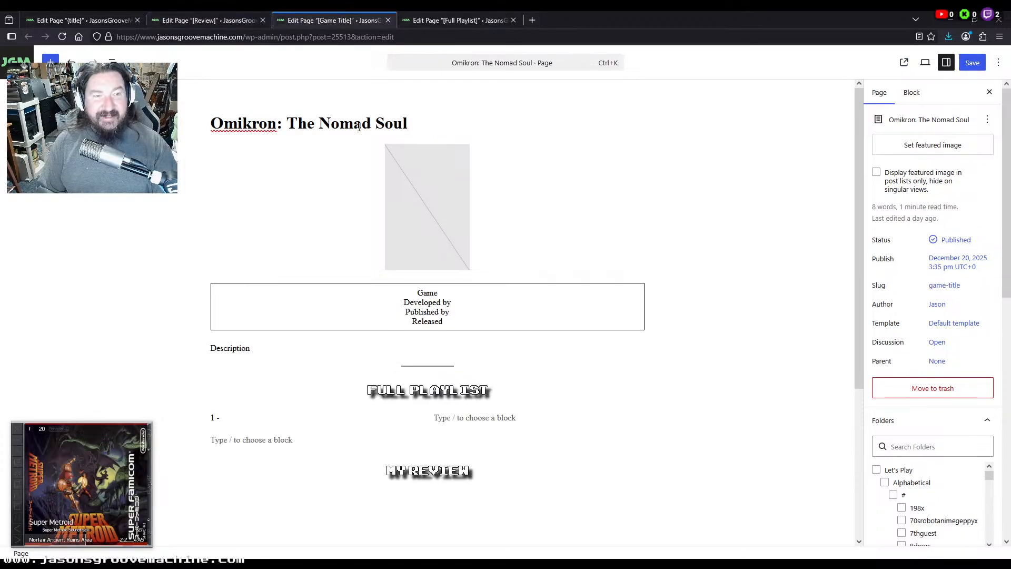
# Retitle the [Full Playlist] page "Full Playlist - Omikron: The Nomad Soul" and close the saved review page
pyautogui.hotkey('ctrl', 'Tab')
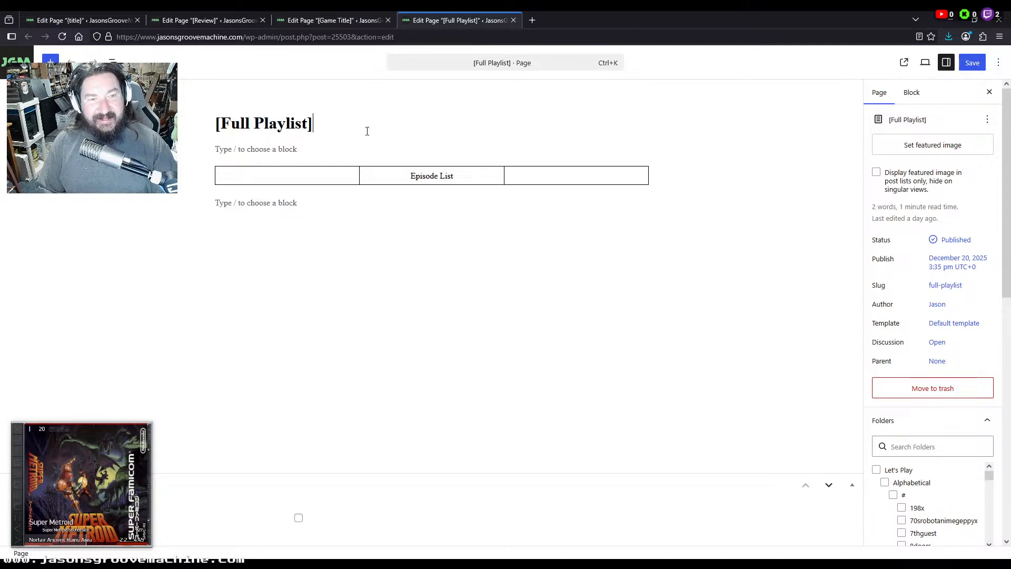
pyautogui.press('Delete')
pyautogui.press('End')
pyautogui.press('BackSpace')
pyautogui.write('-')
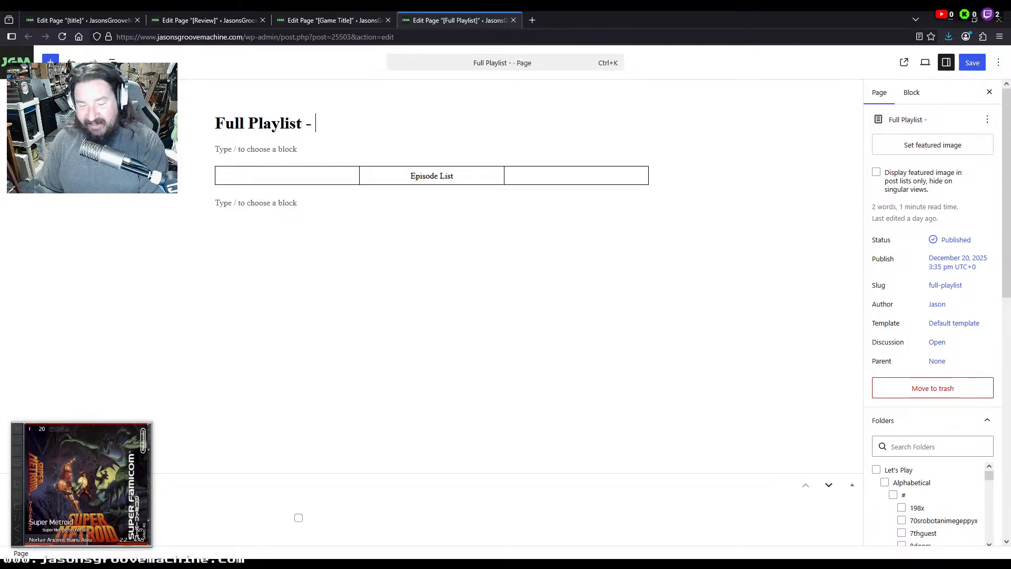
pyautogui.write('Omikron: The Nomad Soul')
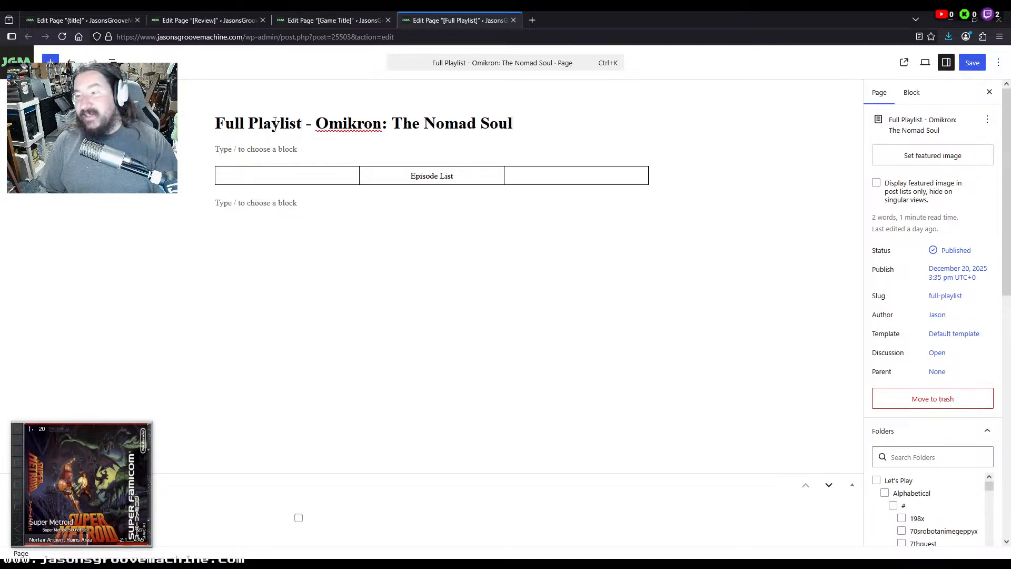
pyautogui.click(247, 24)
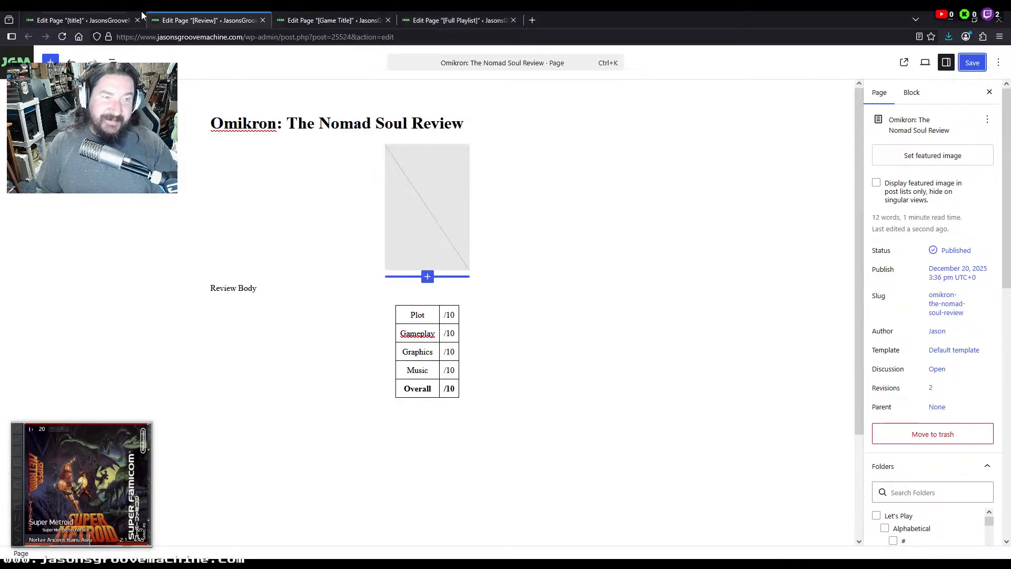
pyautogui.click(262, 20)
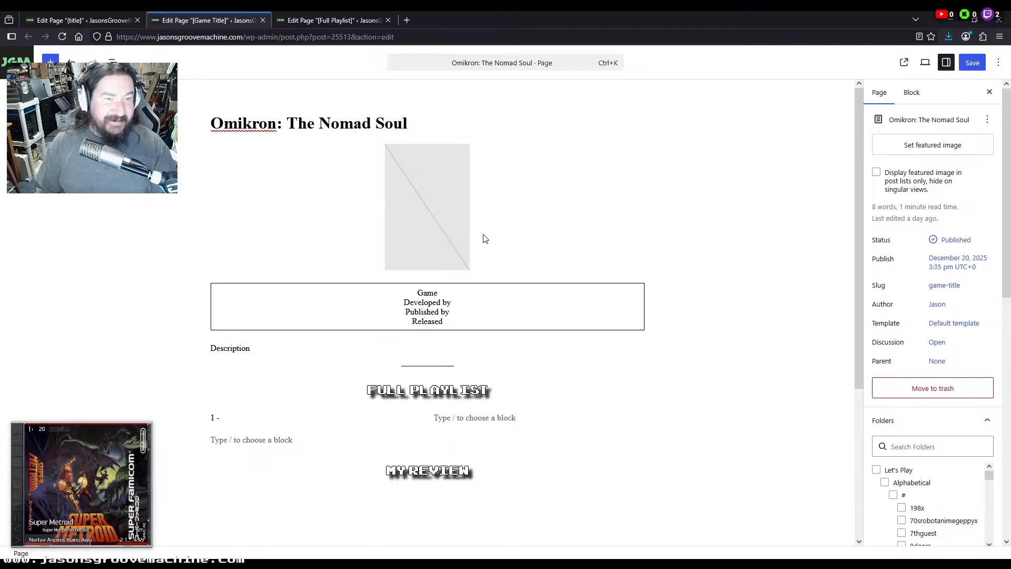
# Set the game page's slug from its title, "Omikron: The Nomad Soul", and copy the resulting permalink
pyautogui.tripleClick(424, 123)
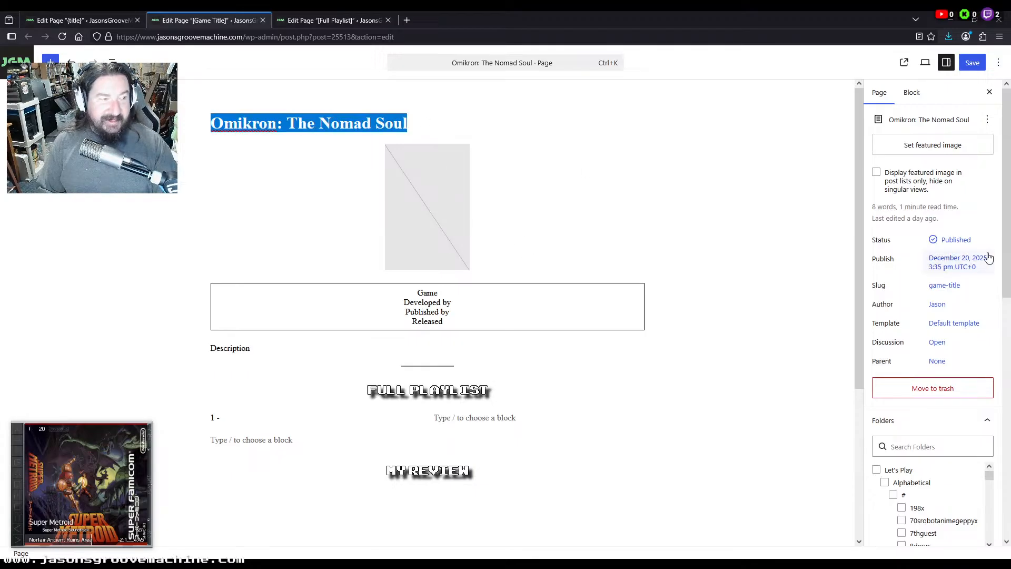
pyautogui.click(958, 290)
pyautogui.click(765, 344)
pyautogui.hotkey('ctrl', 'a')
pyautogui.hotkey('ctrl', 'v')
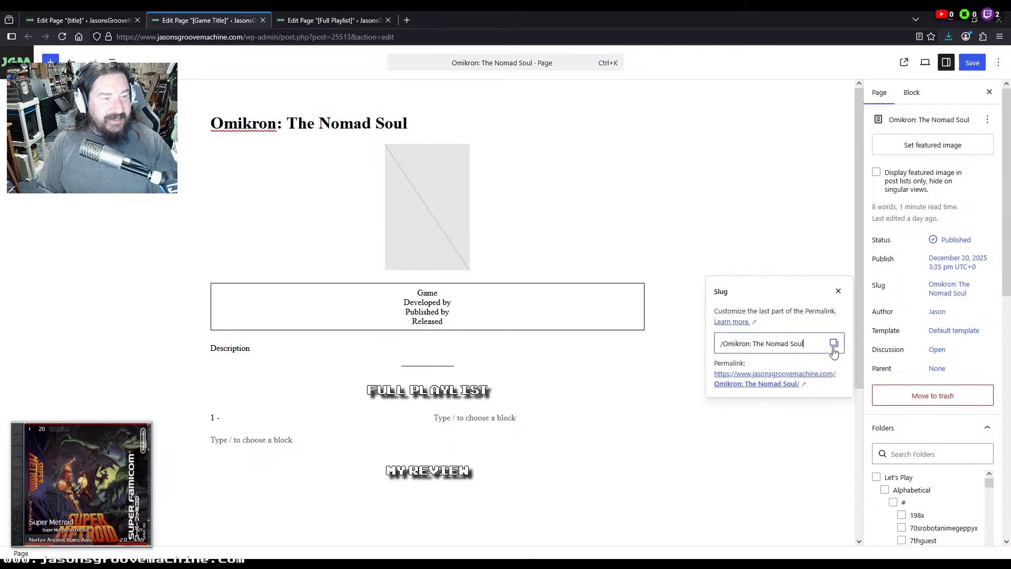
pyautogui.click(835, 345)
# Link "Episode List" on the full playlist page to the Omikron game page's permalink
pyautogui.click(329, 20)
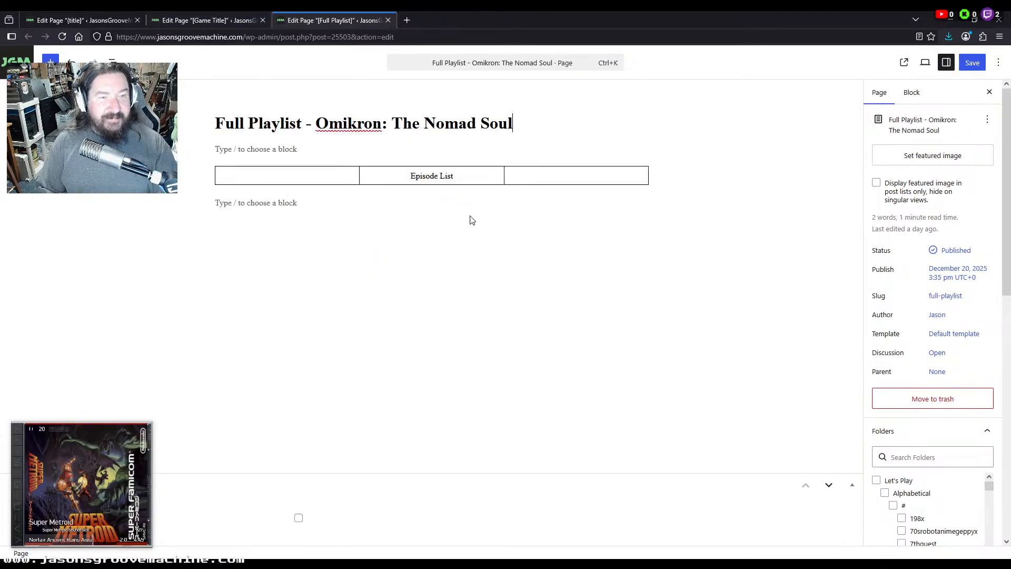
pyautogui.click(421, 175)
pyautogui.hotkey('ctrl', 'a')
pyautogui.hotkey('ctrl', 'v')
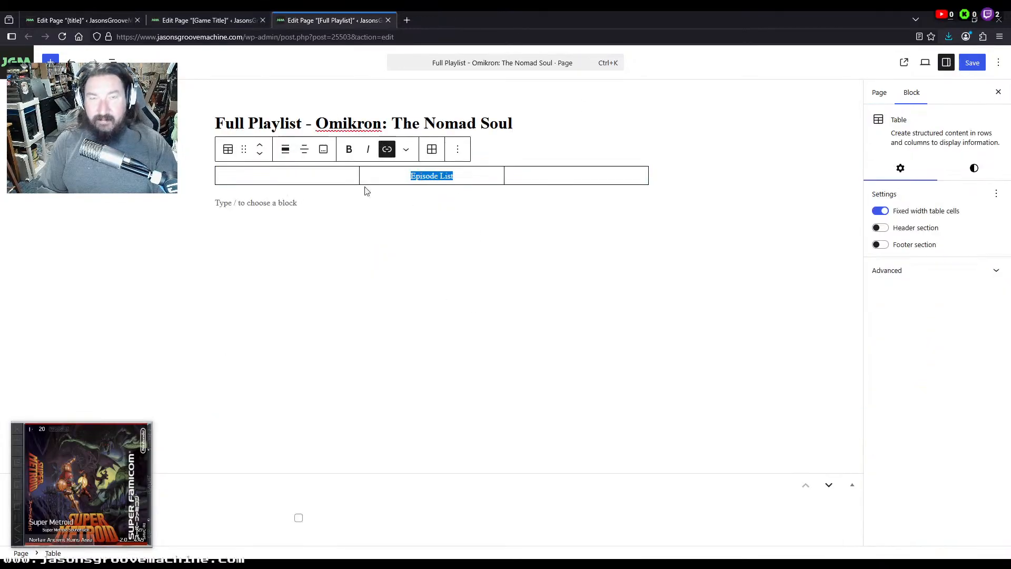
# Relink "Episode List" in the {title} template to the Omikron game page's permalink and save the template
pyautogui.click(79, 20)
pyautogui.click(424, 198)
pyautogui.hotkey('ctrl', 'a')
pyautogui.hotkey('ctrl', 'v')
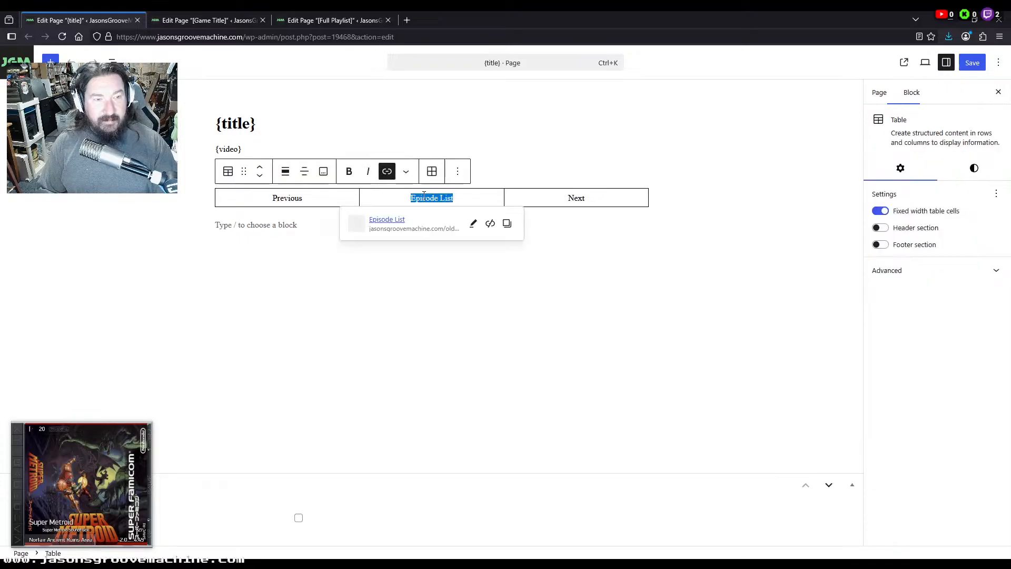
pyautogui.click(972, 63)
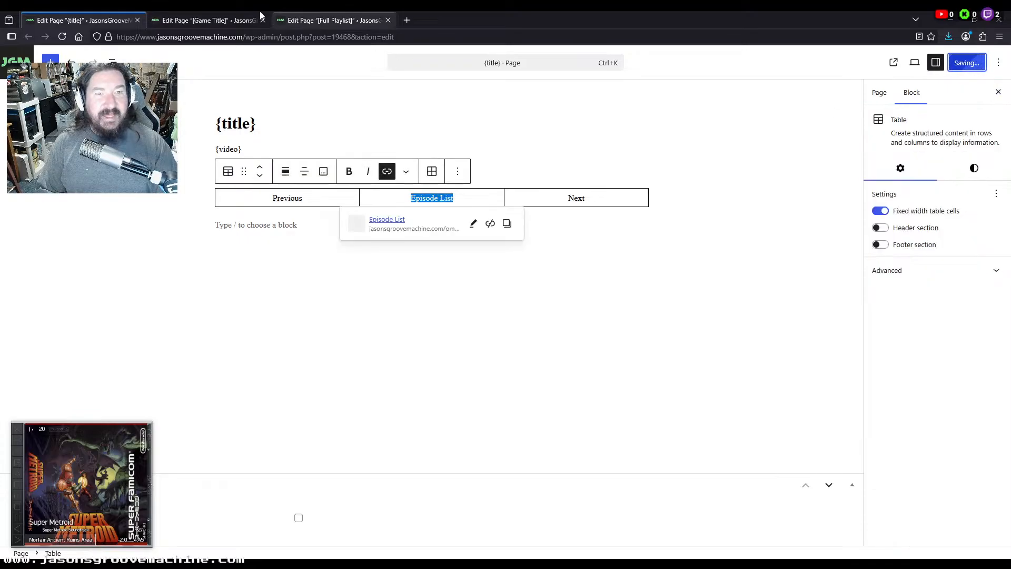
# Insert omikron-box-art.png into the game page's image placeholder, setting the image's custom URL to the copied game page permalink
pyautogui.click(196, 20)
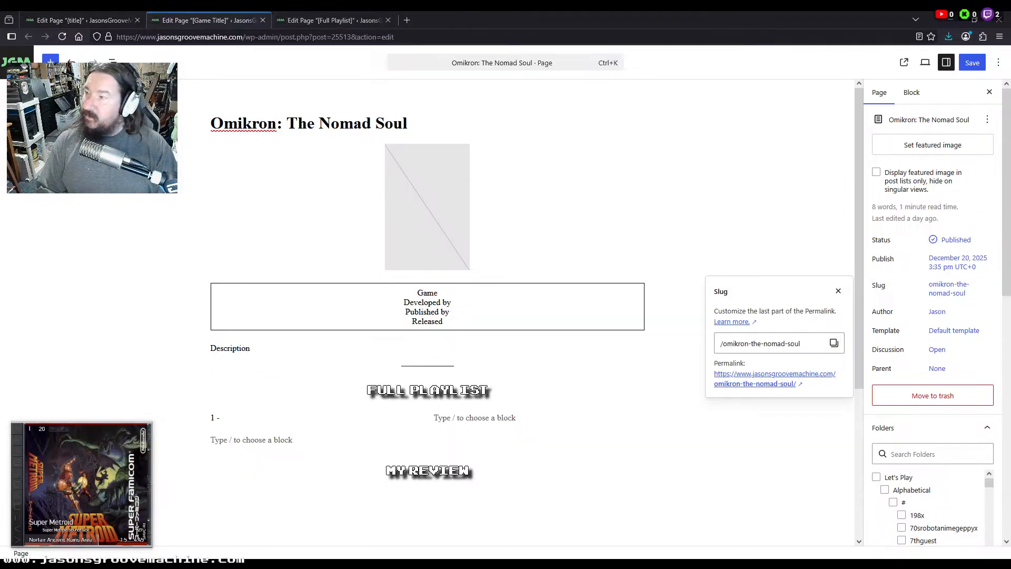
pyautogui.click(429, 204)
pyautogui.click(445, 225)
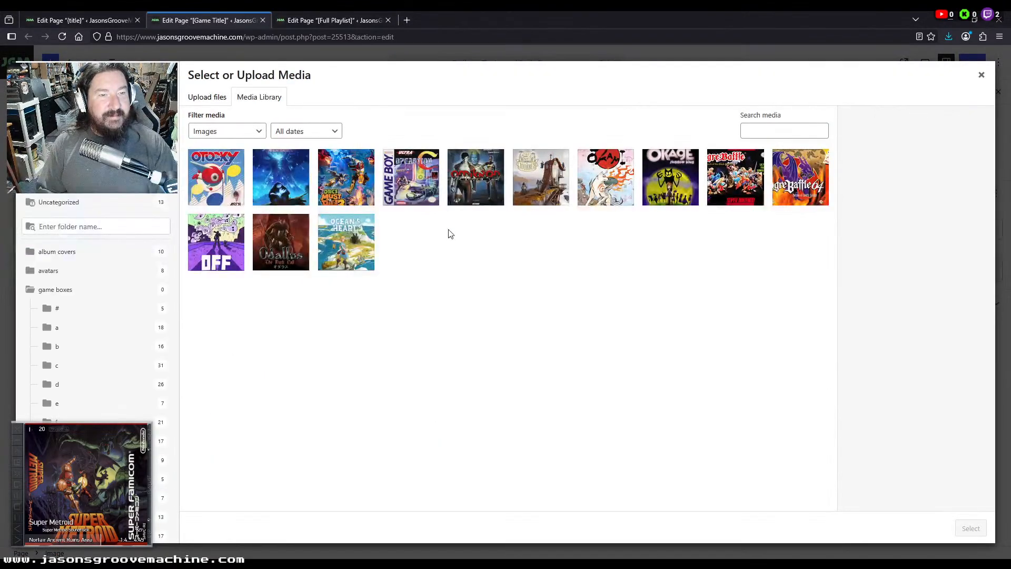
pyautogui.click(470, 173)
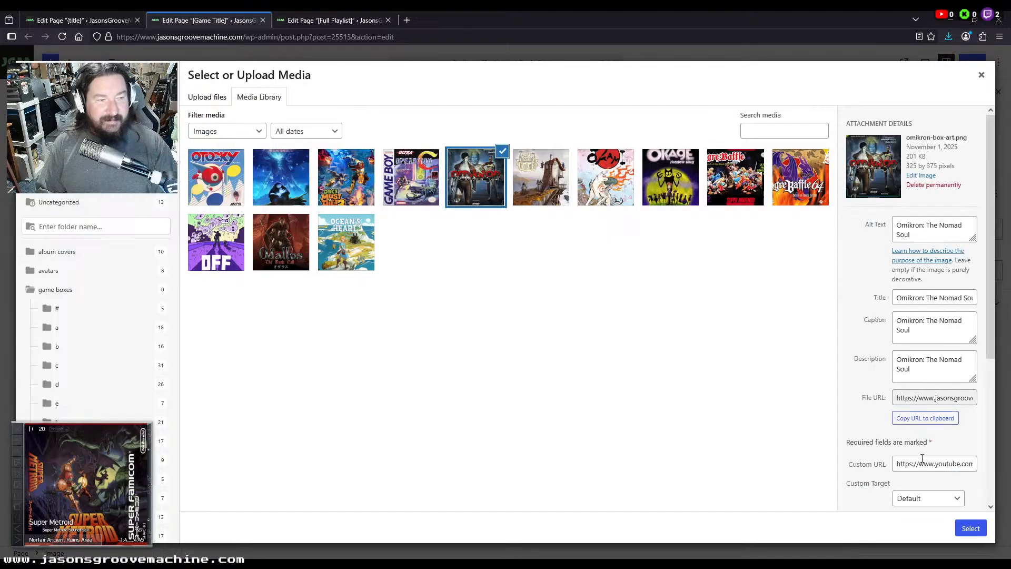
pyautogui.tripleClick(923, 464)
pyautogui.hotkey('ctrl', 'v')
pyautogui.click(972, 528)
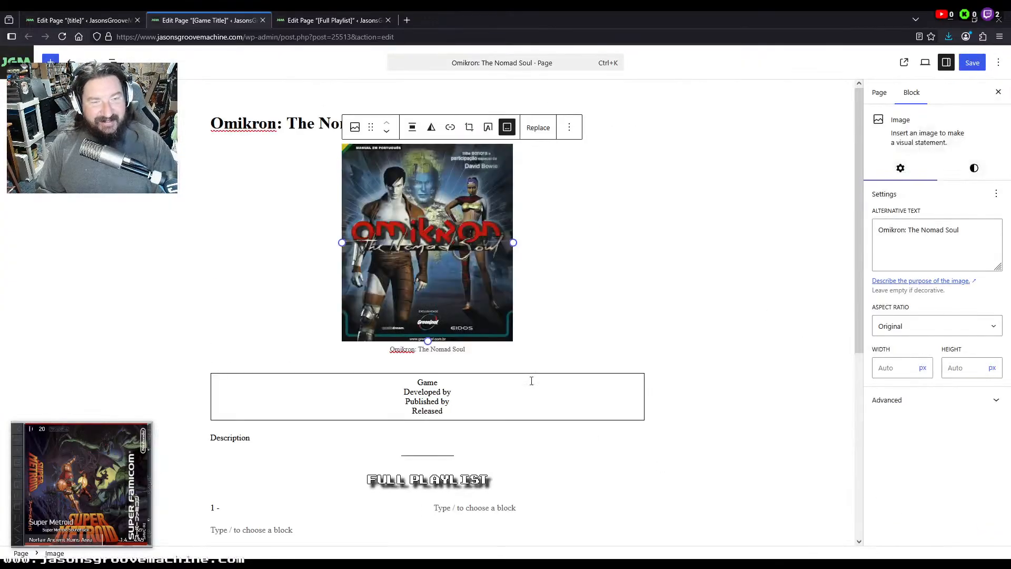
# Remove the box art image's caption and enter "Action Adventure Game" as the genre line of the game page's info table
pyautogui.click(507, 128)
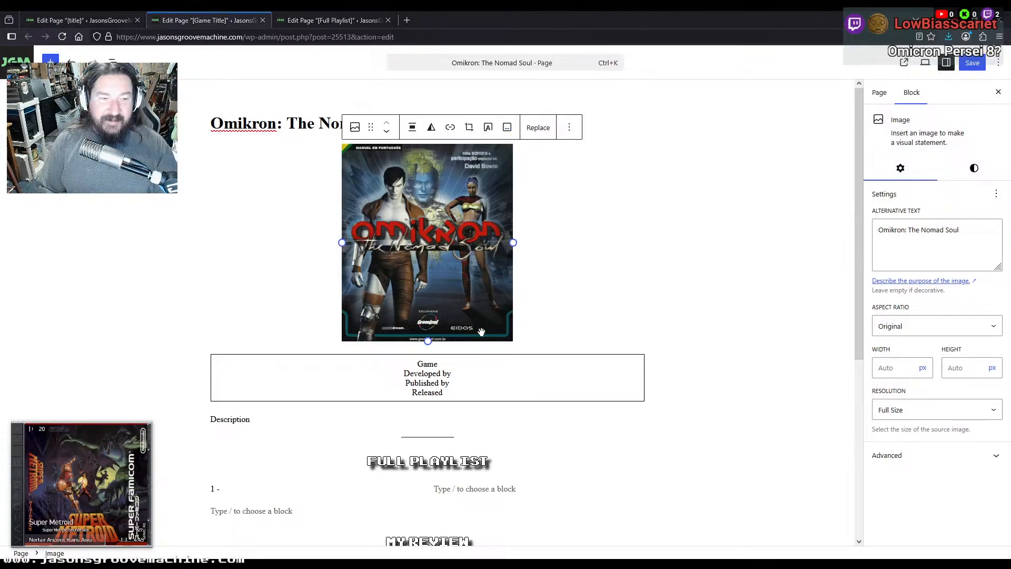
pyautogui.click(497, 363)
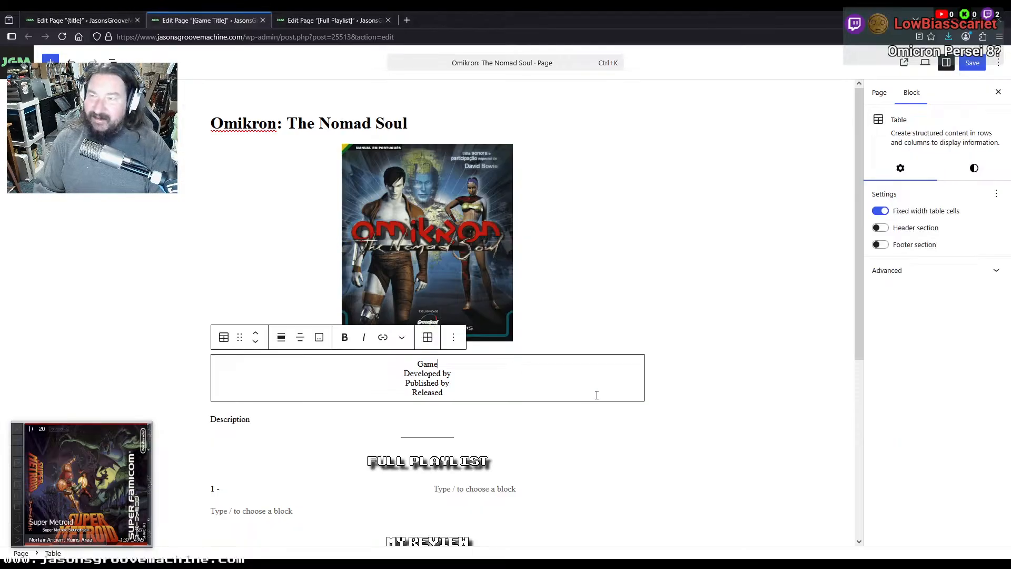
pyautogui.press('Home')
pyautogui.write('Action Advent')
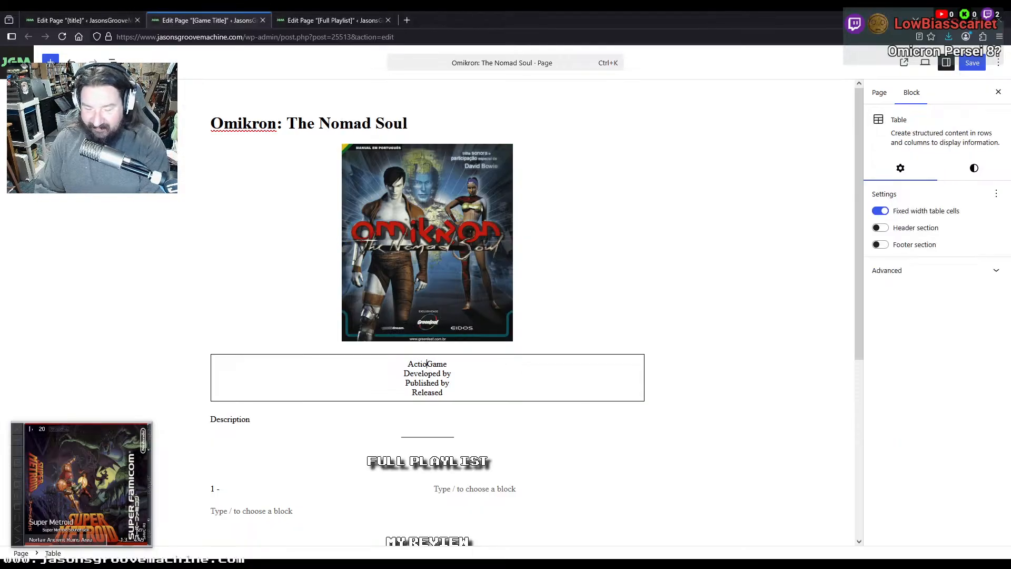
pyautogui.write('ure Game Developed by ')
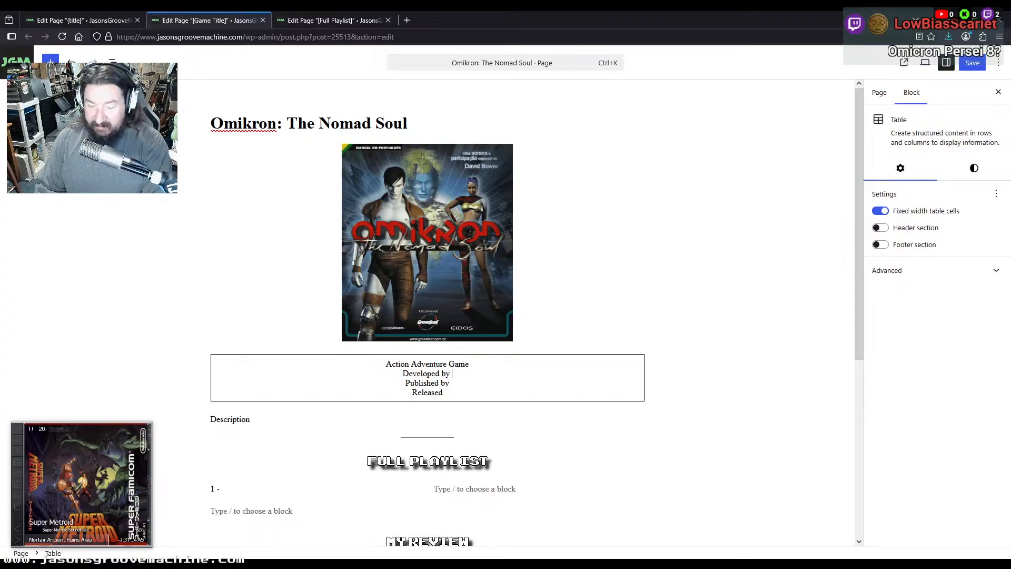
# Complete the info table with Quantic Dream as developer, Eidos Interactive as publisher and 1999 as the release year
pyautogui.write('Quantic Drea')
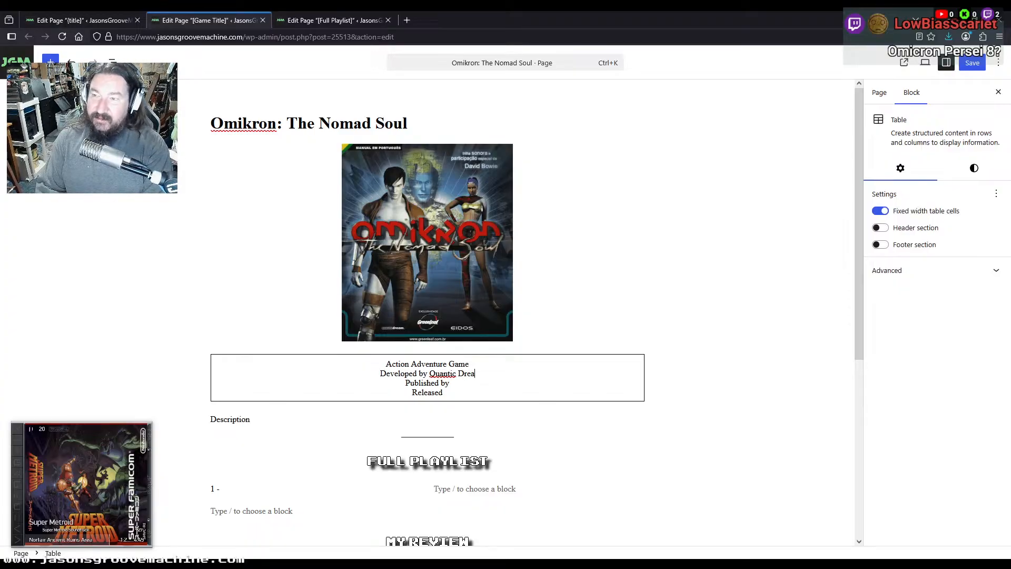
pyautogui.write('m')
pyautogui.press('Down')
pyautogui.write('W')
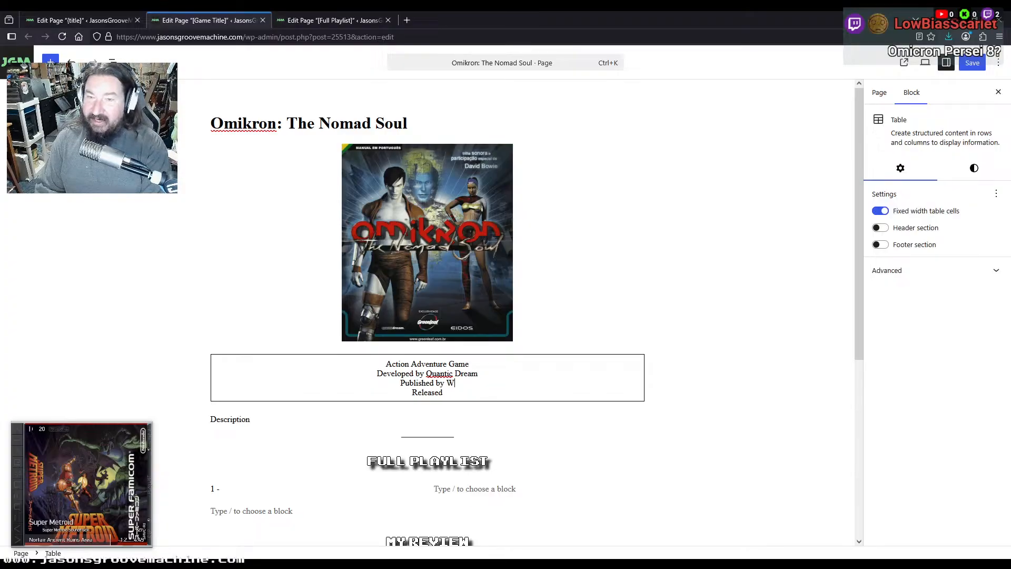
pyautogui.press('BackSpace')
pyautogui.write('Eidos Inter')
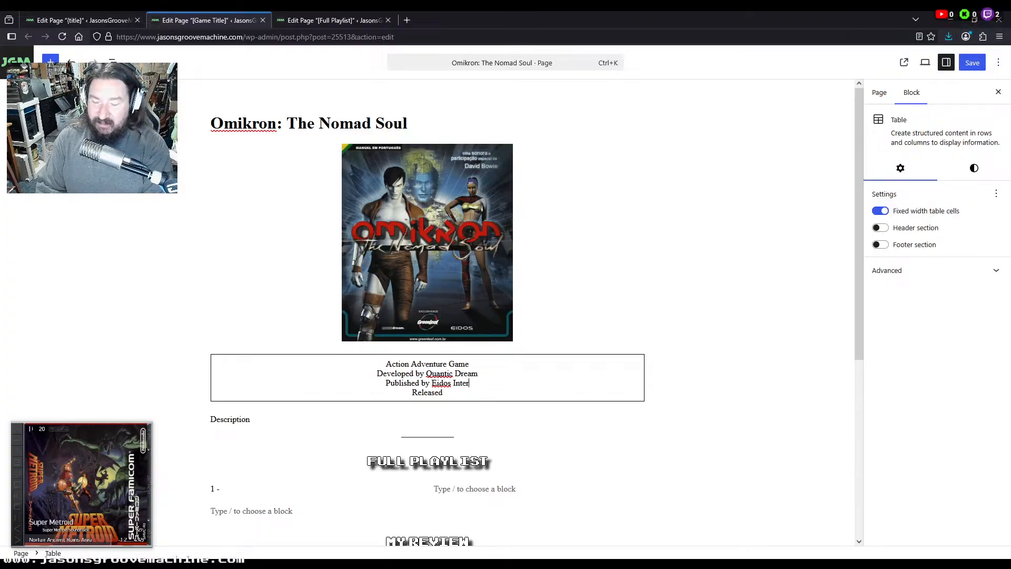
pyautogui.write('active Released')
pyautogui.write(' 1999')
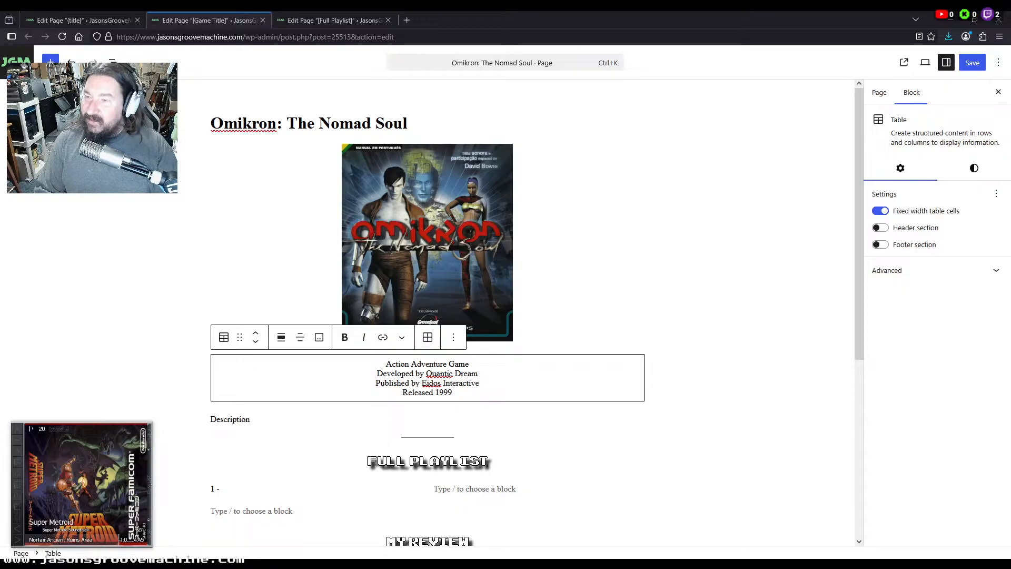
pyautogui.hotkey('ctrl', 's')
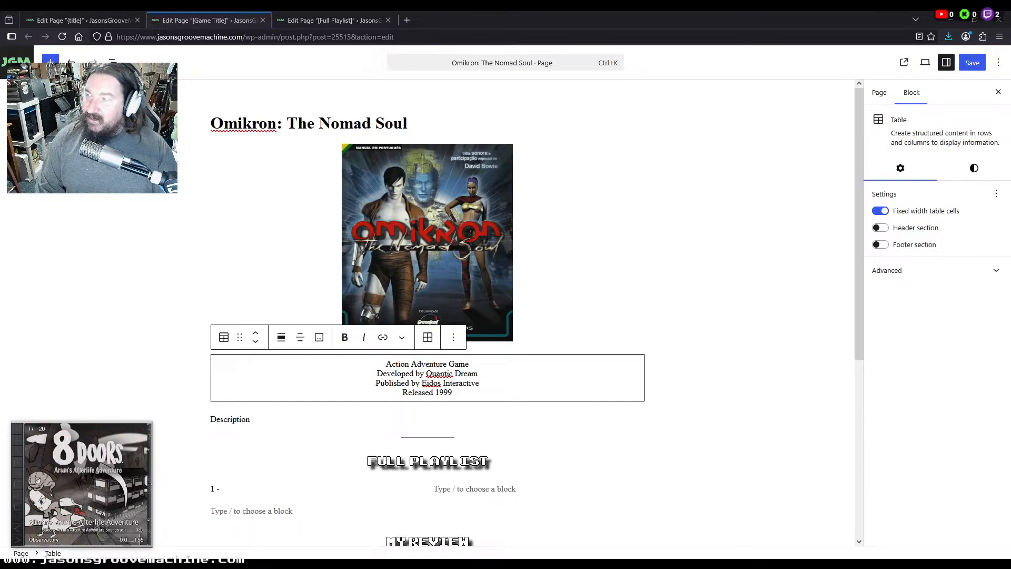
# Replace the "Description" placeholder below the info table with the copied two-paragraph game description
pyautogui.click(163, 248)
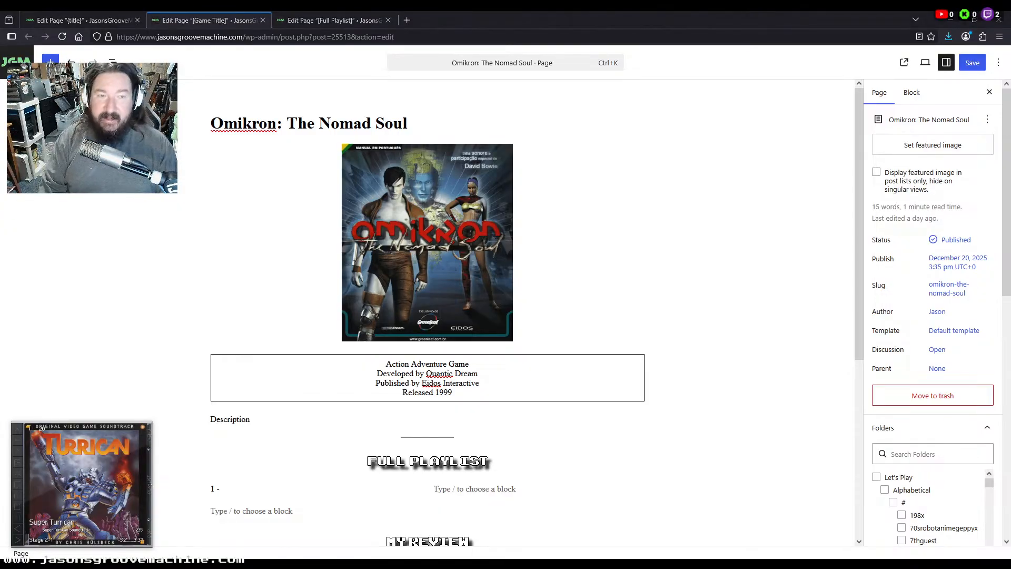
pyautogui.doubleClick(236, 419)
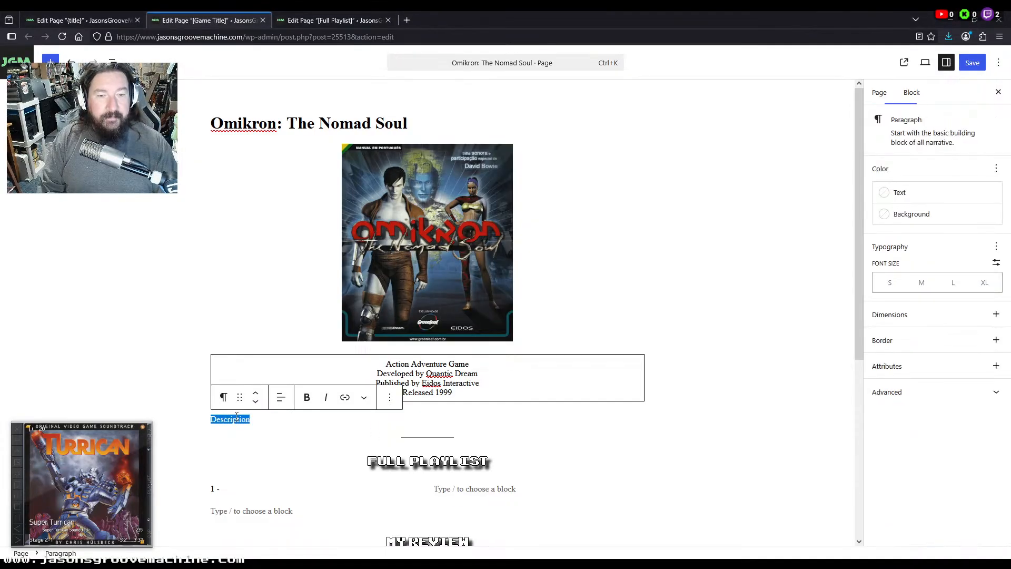
pyautogui.hotkey('ctrl', 'v')
# Clear the "1 -" placeholder text from the first column under the Full Playlist heading image
pyautogui.scroll(-3, 134, 406)
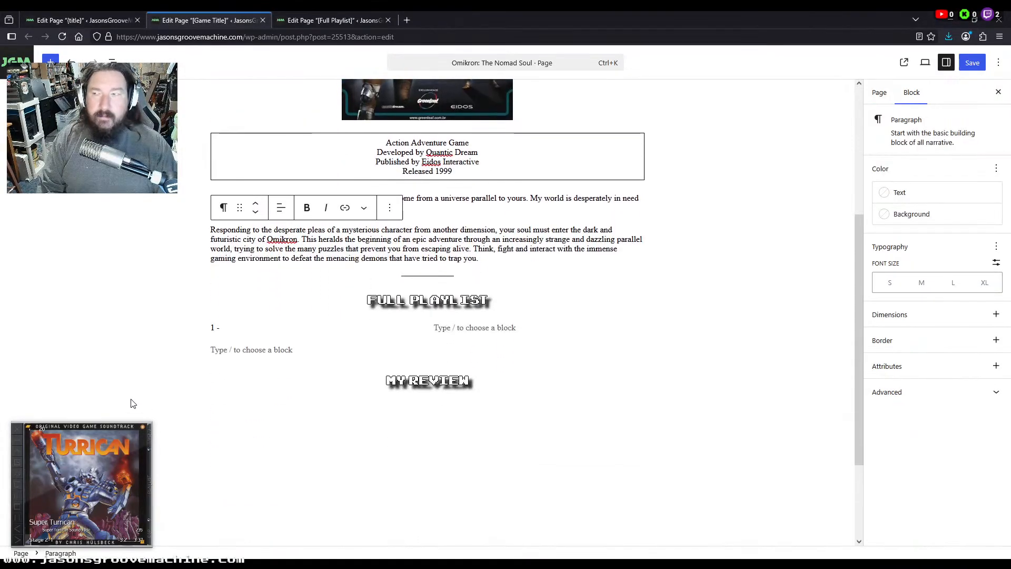
pyautogui.click(267, 331)
pyautogui.press('BackSpace')
pyautogui.press('BackSpace')
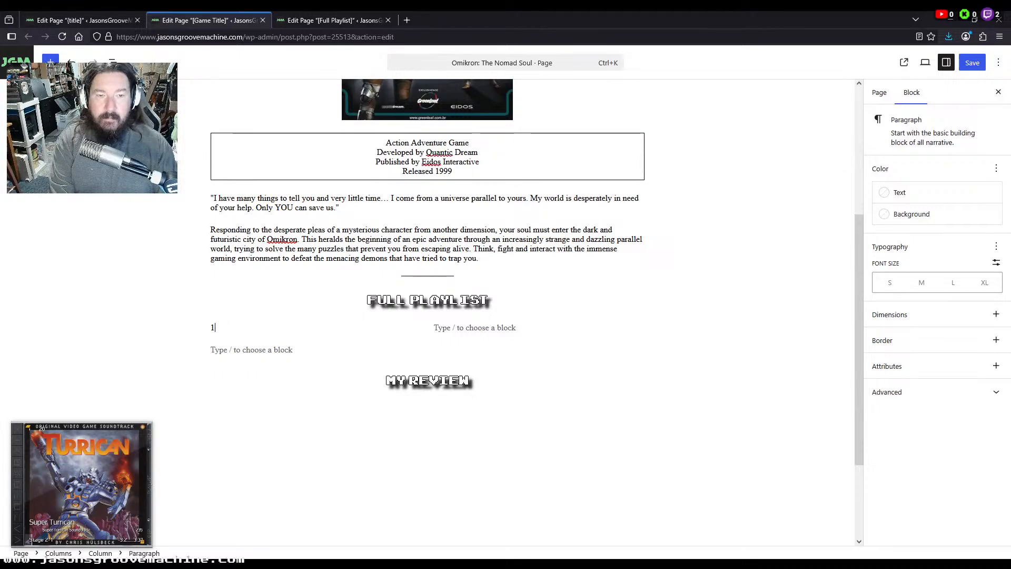
pyautogui.press('BackSpace')
pyautogui.press('BackSpace')
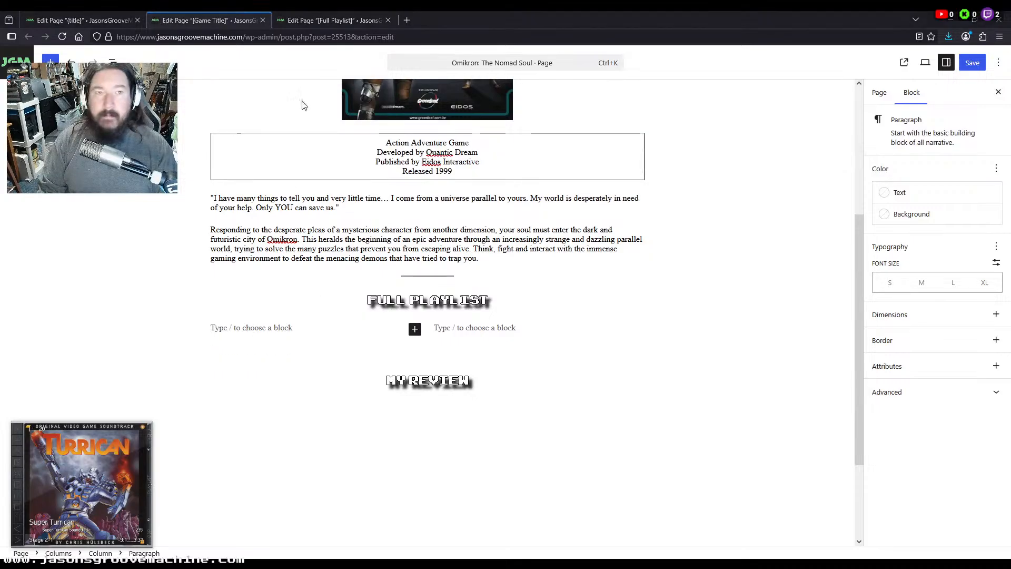
# Embed the copied YouTube playlist above the "Episode List" table on the full playlist page and save the page
pyautogui.click(332, 16)
pyautogui.click(526, 143)
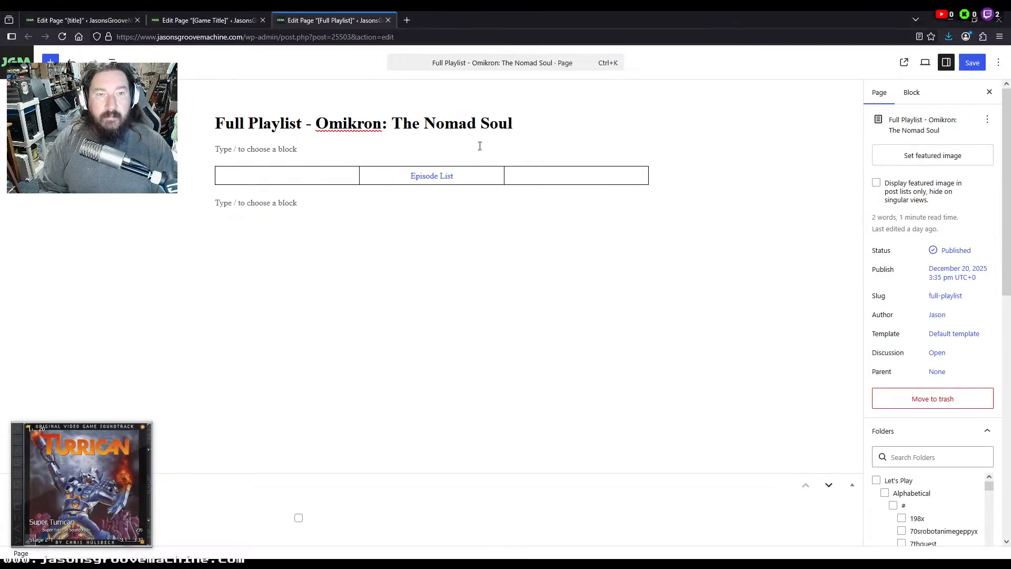
pyautogui.click(314, 149)
pyautogui.hotkey('ctrl', 'v')
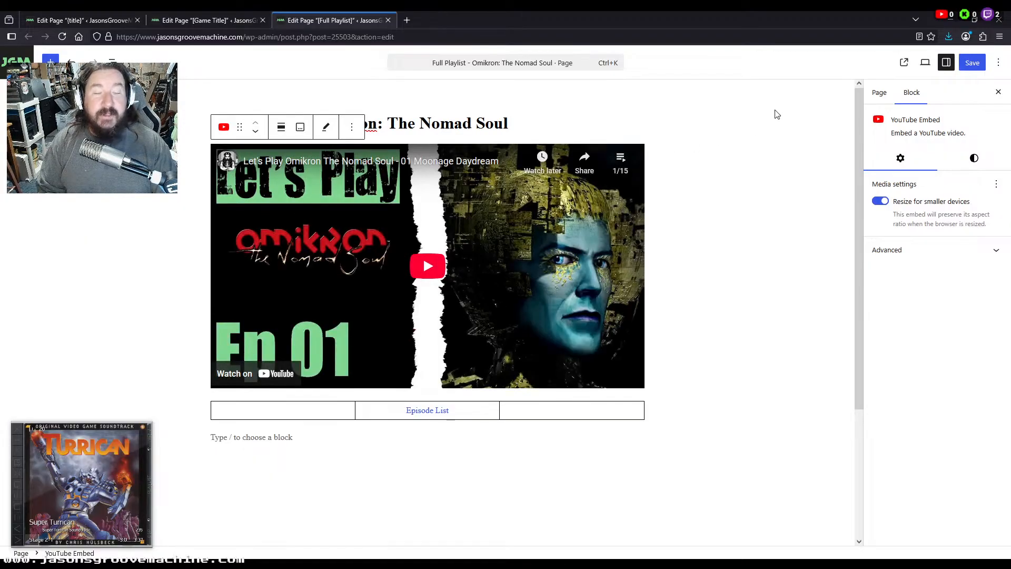
pyautogui.hotkey('ctrl', 's')
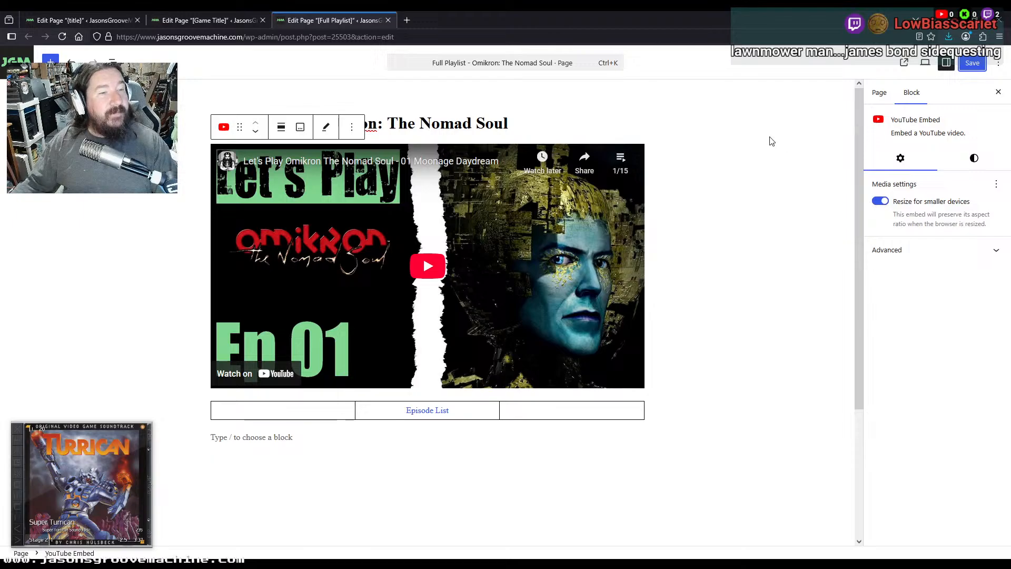
# Link the game page's Full Playlist heading image to the full playlist page's copied permalink and close the playlist page's editor
pyautogui.click(880, 93)
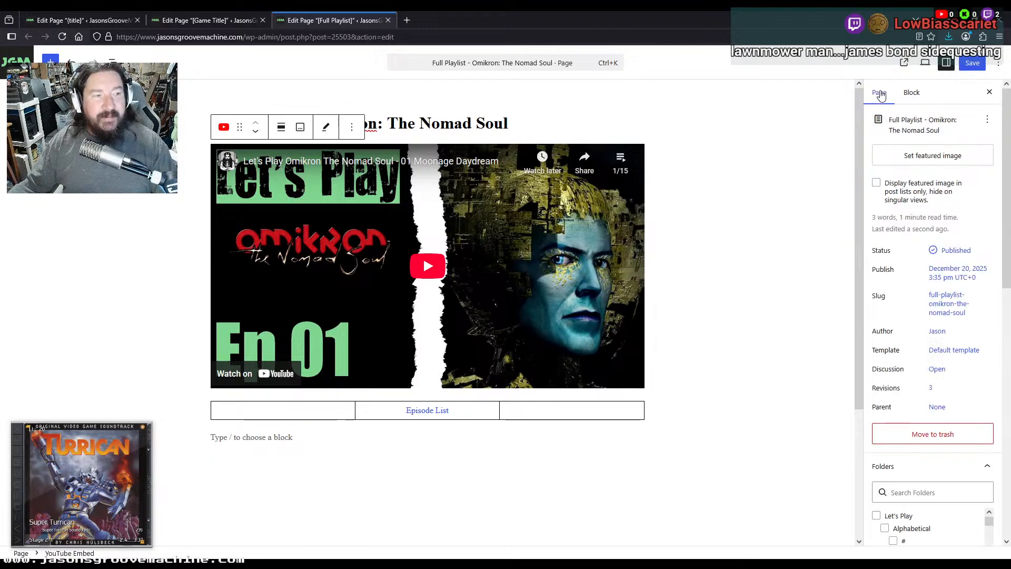
pyautogui.click(949, 304)
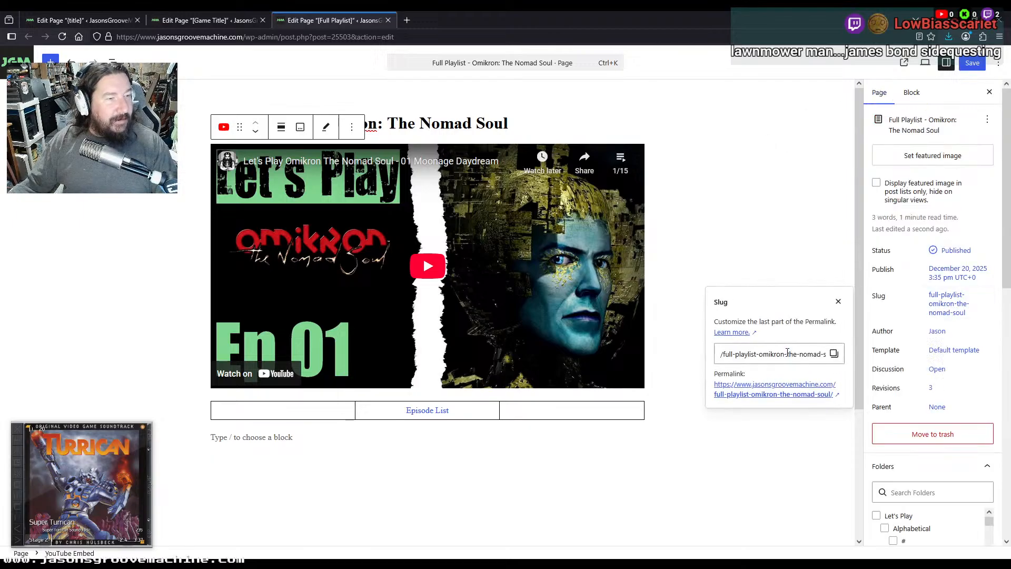
pyautogui.click(834, 353)
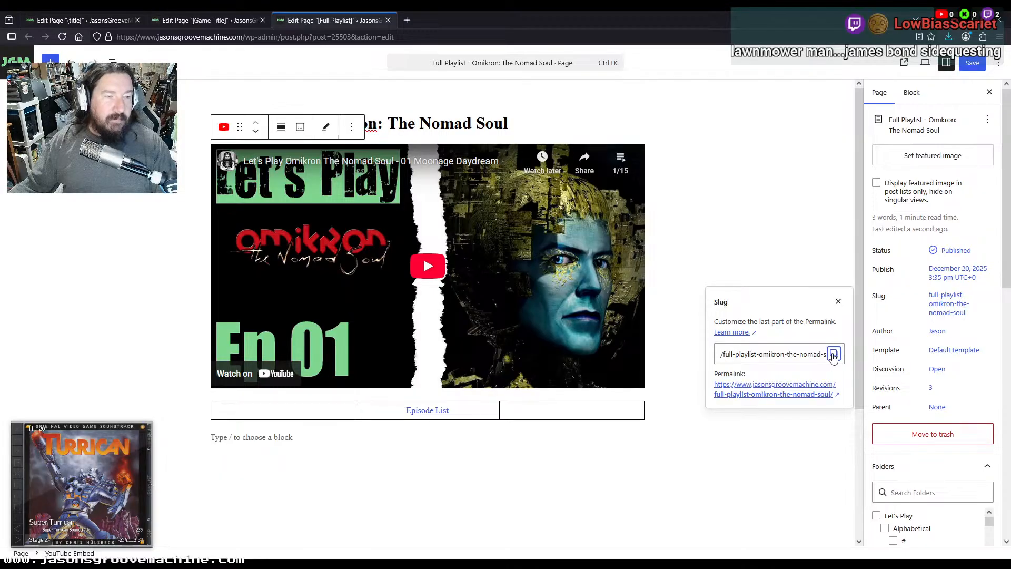
pyautogui.click(205, 20)
pyautogui.click(414, 300)
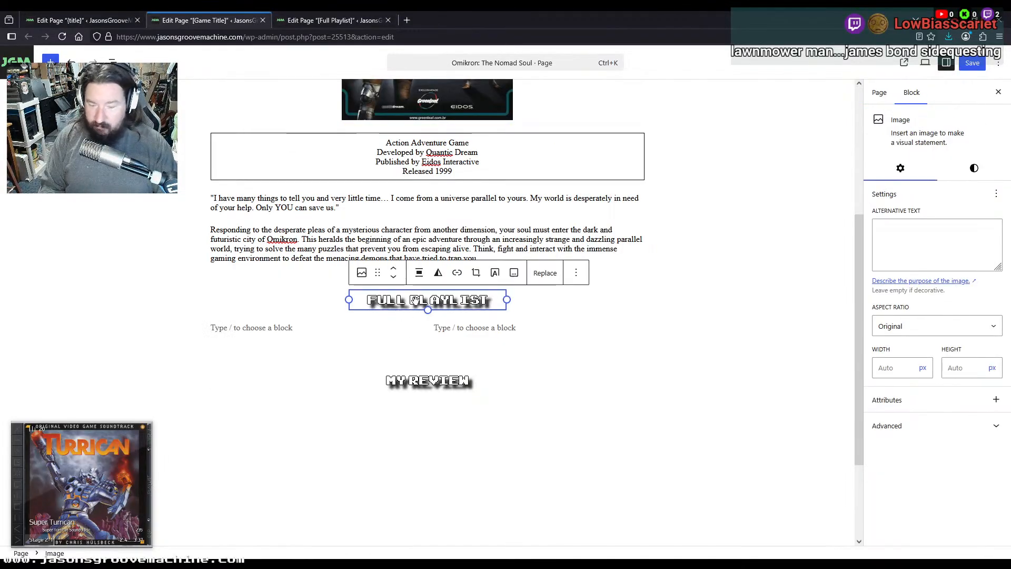
pyautogui.click(457, 273)
pyautogui.hotkey('ctrl', 'v')
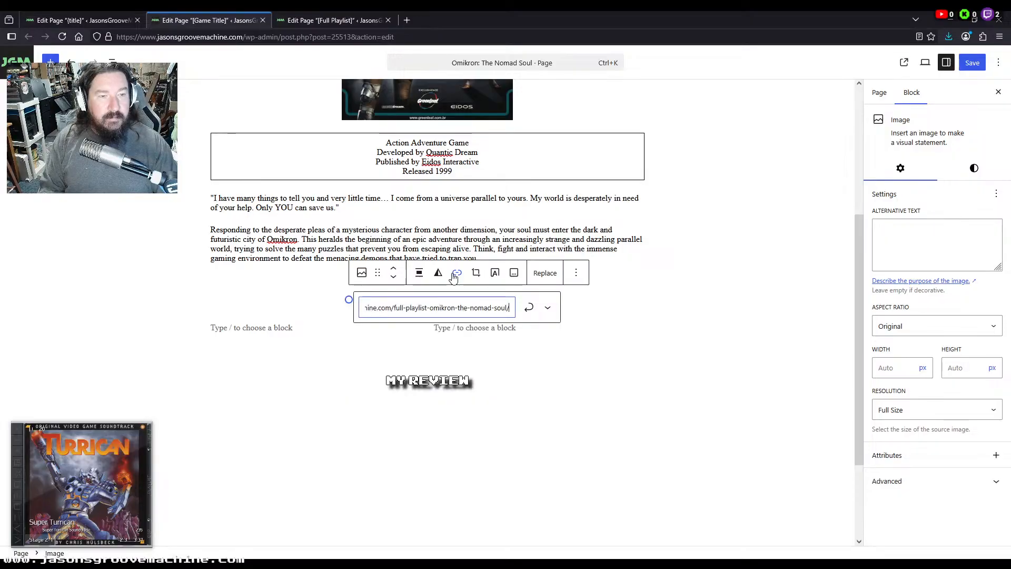
pyautogui.press('Return')
pyautogui.click(347, 22)
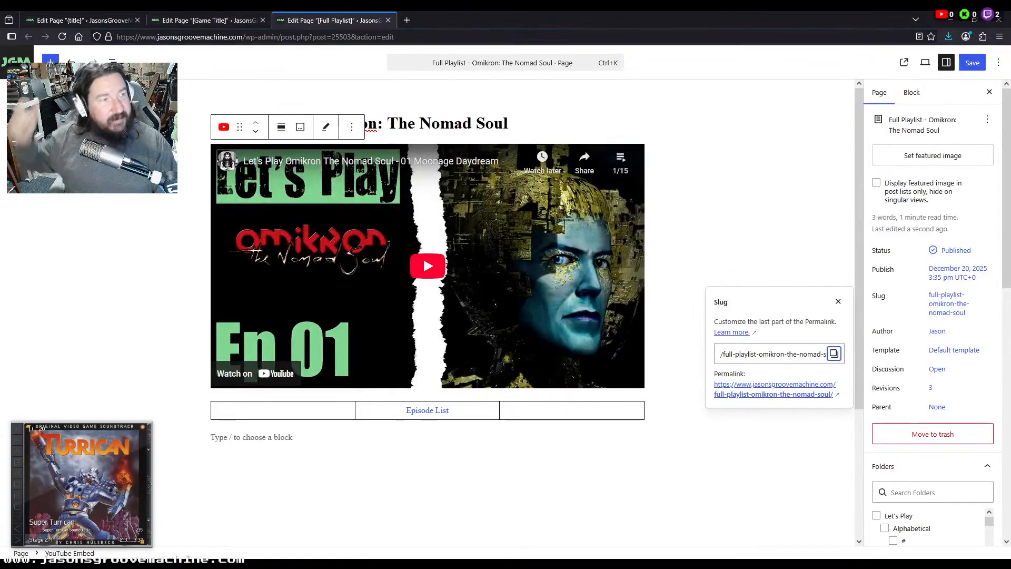
pyautogui.click(389, 20)
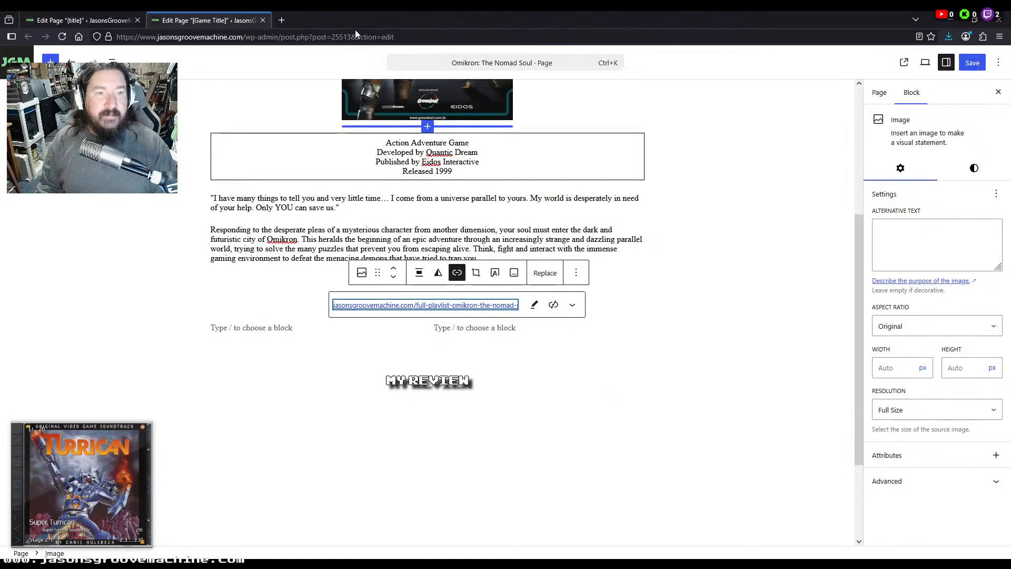
# List episodes [01] to [08] in the first column: Moonage Daydream, Golden Years, Let's Dance, Changes, Sound And Vision, Modern Love, Rebel Rebel, Ziggy Stardust
pyautogui.scroll(3, 151, 300)
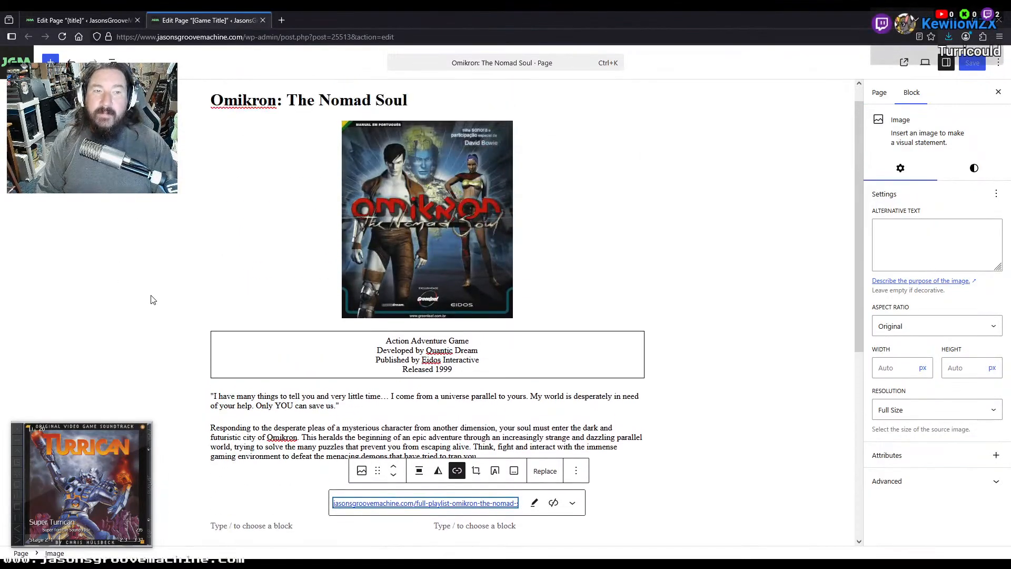
pyautogui.scroll(-2, 151, 300)
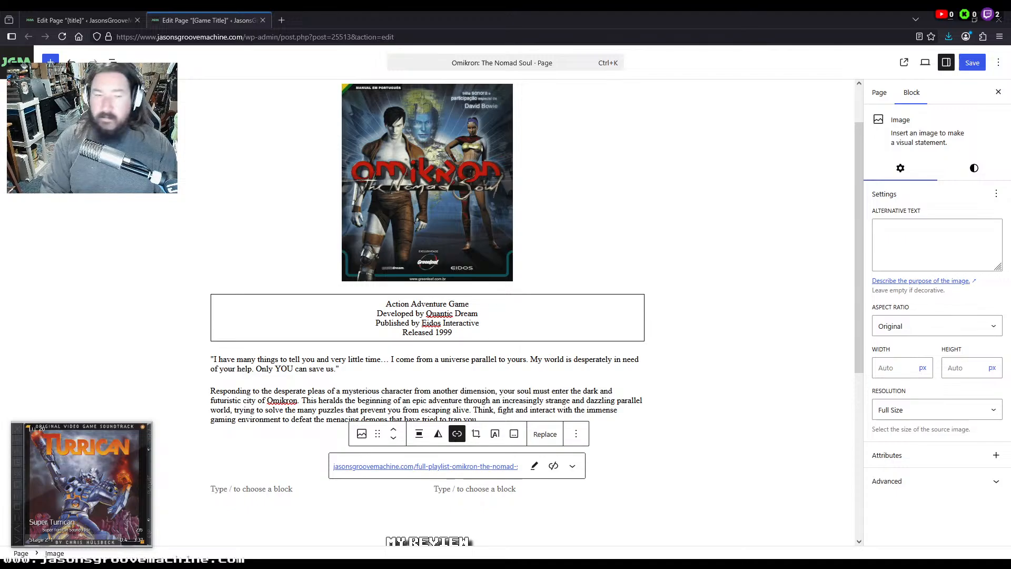
pyautogui.scroll(-5, 426, 316)
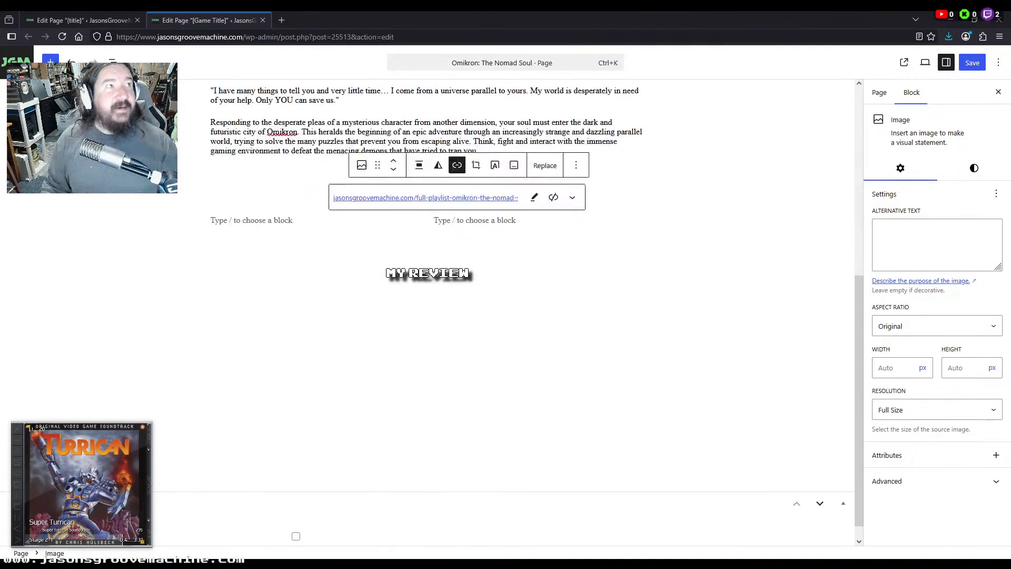
pyautogui.scroll(1, 426, 316)
pyautogui.click(737, 295)
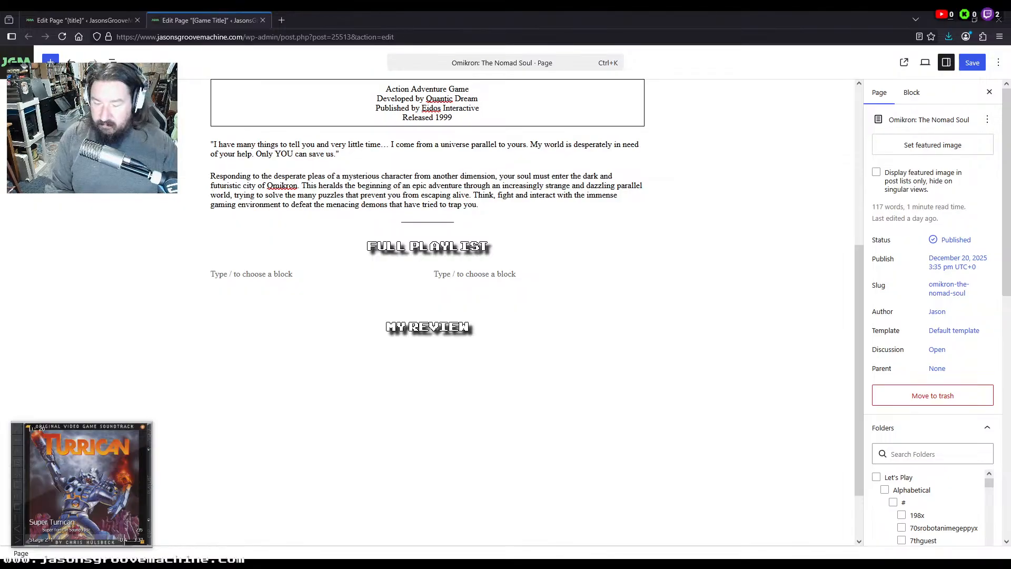
pyautogui.click(252, 274)
pyautogui.write("[01] Moonage Daydream [02] Golden Years [03] Let's Dance [04] Changes [05] Sound And Vision [06] Modern Love [07] Rebel Rebel [08] Ziggy Stardust")
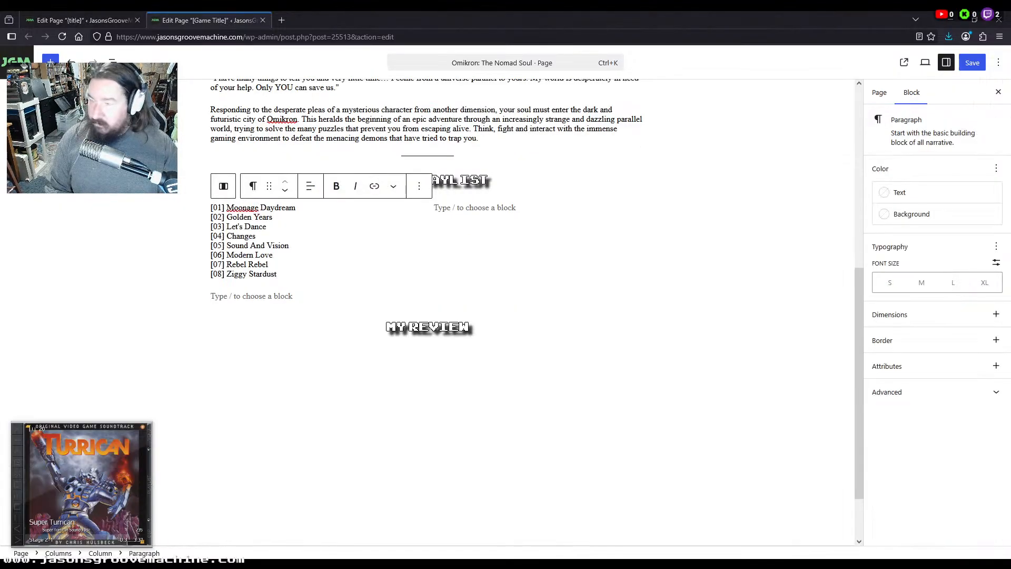
# List episodes [09] to [15] in the second column: Dance Magic Dance, Slip Away, Space Oddity, Life On Mars, The Man Who Sold The World, Fame, Heroes
pyautogui.click(474, 207)
pyautogui.click(472, 208)
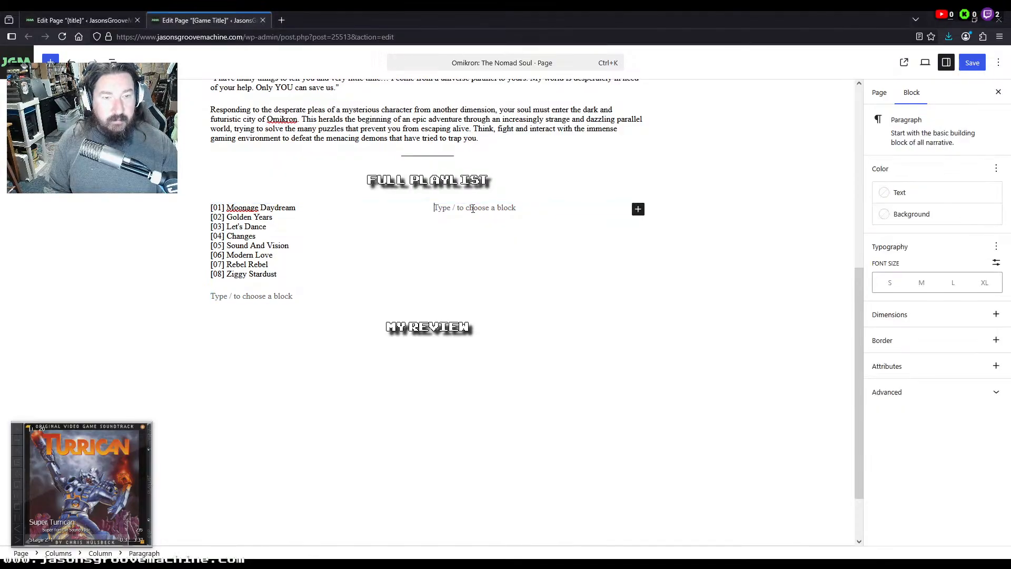
pyautogui.write('[09] Dance Magic Dance [10] Slip Away [11] Space Oddity [12] Life On Mars [13] The Man Who Sold The World [14] Fame [15] Heroes')
# Delete the empty paragraph blocks below both episode list columns on the game page
pyautogui.click(273, 237)
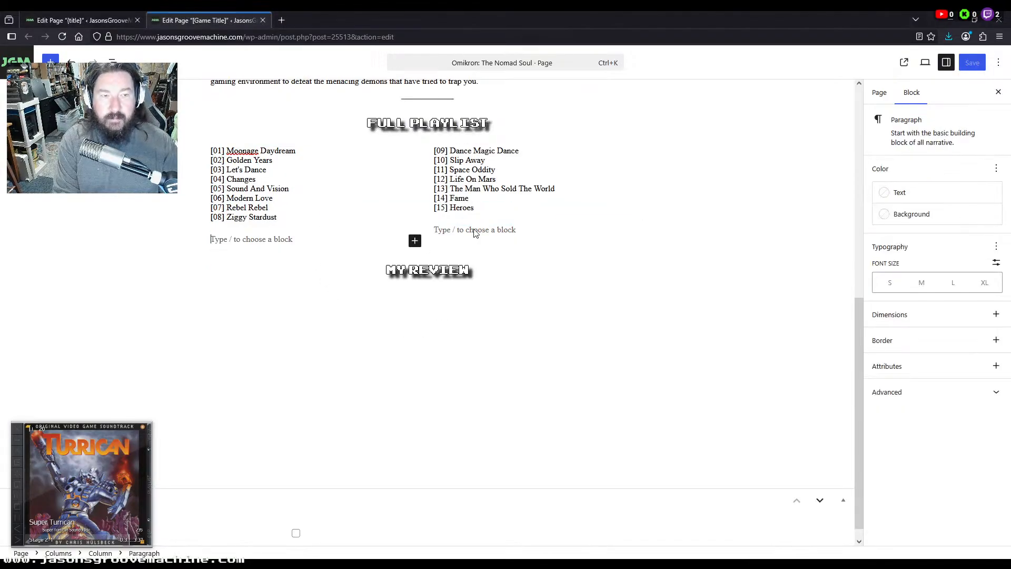
pyautogui.press('BackSpace')
pyautogui.click(481, 250)
pyautogui.press('BackSpace')
pyautogui.scroll(3, 569, 287)
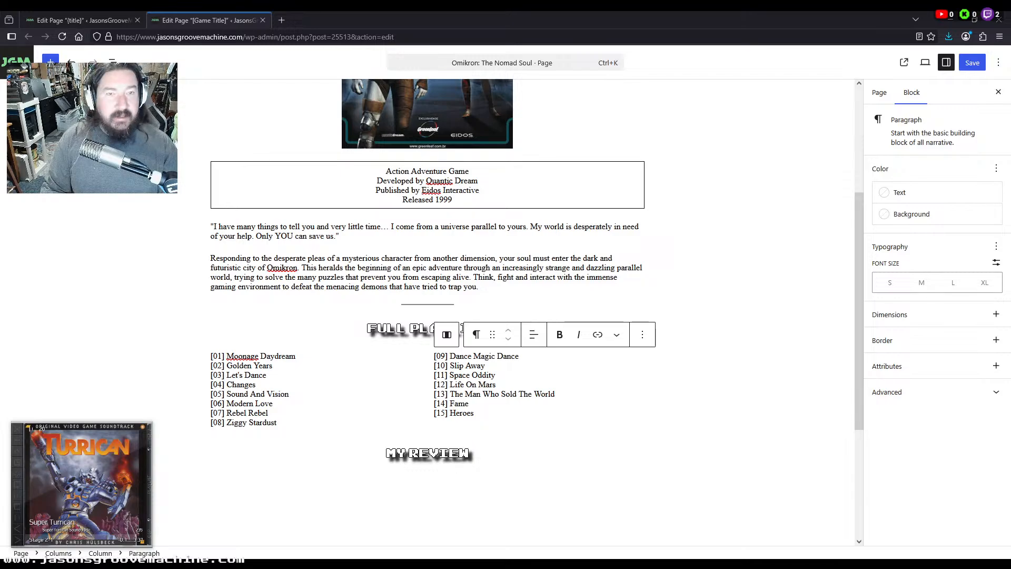
# Leave the {title} template's editor and open LPagery's form for creating new pages
pyautogui.click(83, 20)
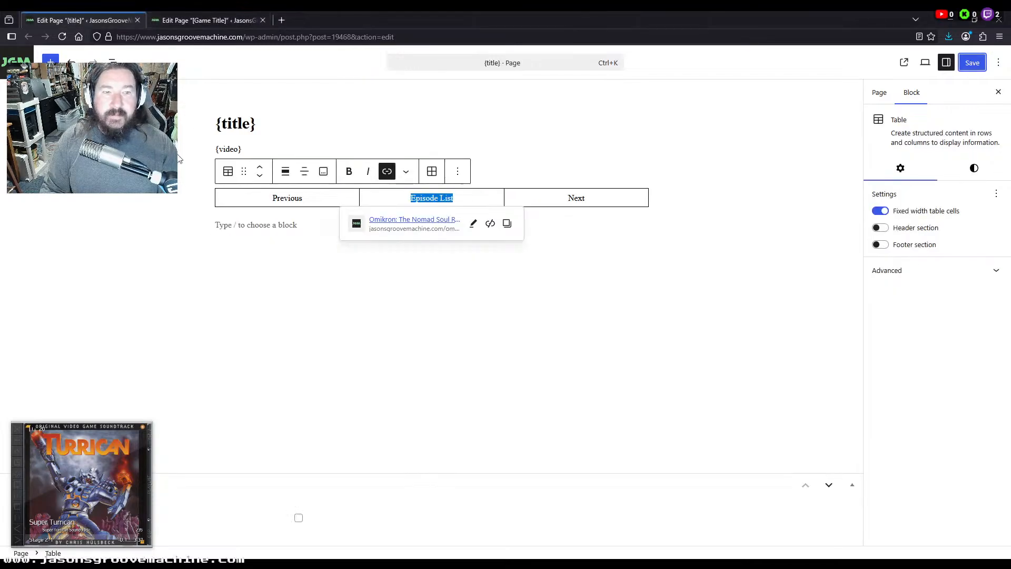
pyautogui.click(16, 62)
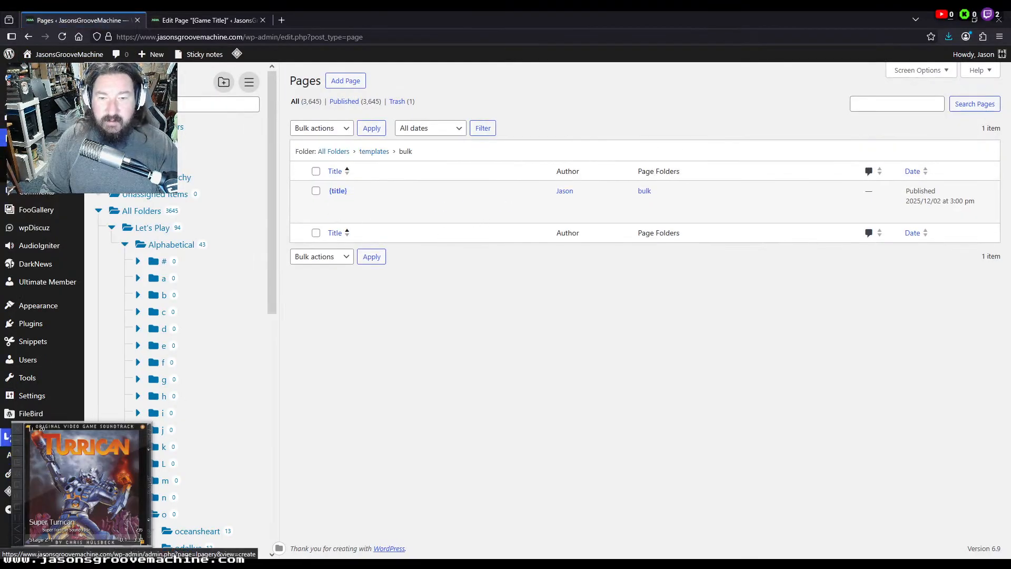
pyautogui.click(42, 437)
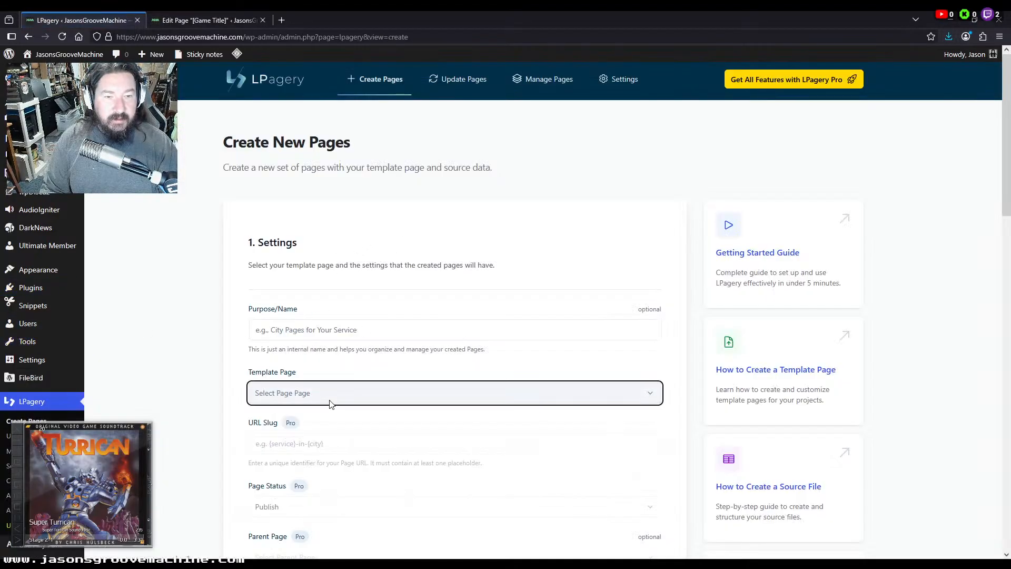
# Choose {title} as the template page and upload output.xlsx as the source file
pyautogui.click(332, 403)
pyautogui.click(325, 232)
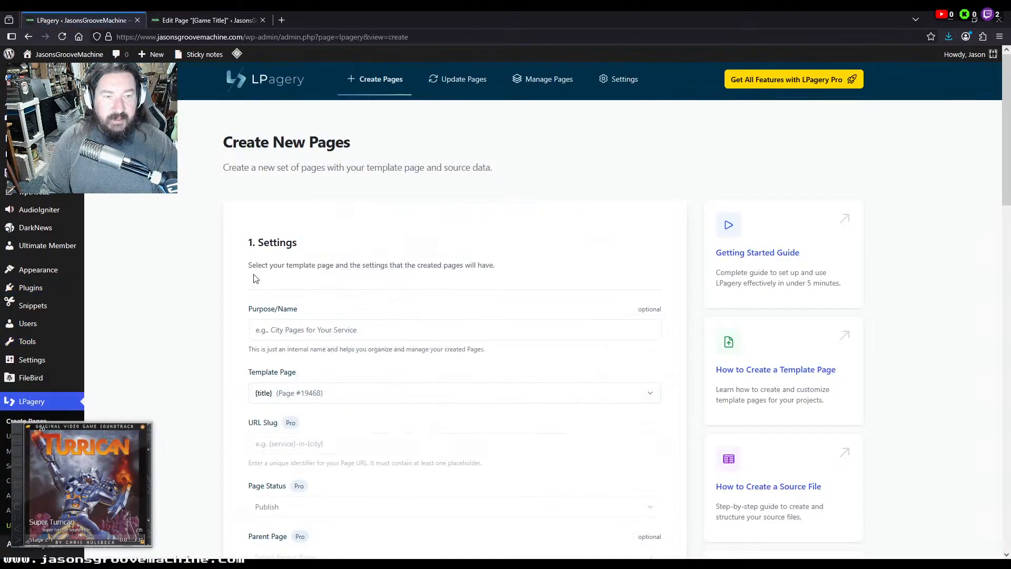
pyautogui.scroll(-10, 203, 314)
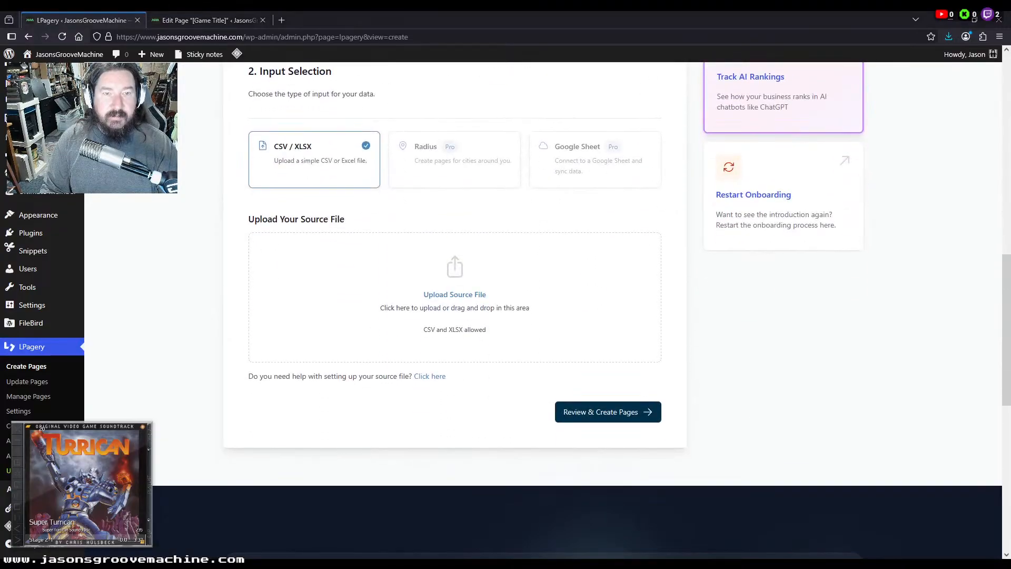
pyautogui.doubleClick(120, 362)
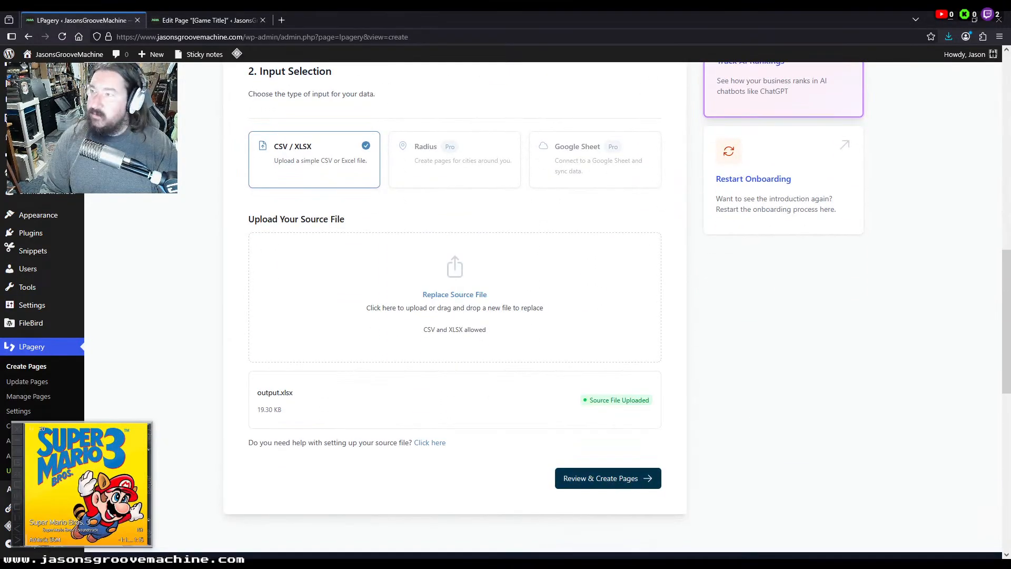
# Review the source rows and create the 15 episode pages with preview mode disabled
pyautogui.click(605, 478)
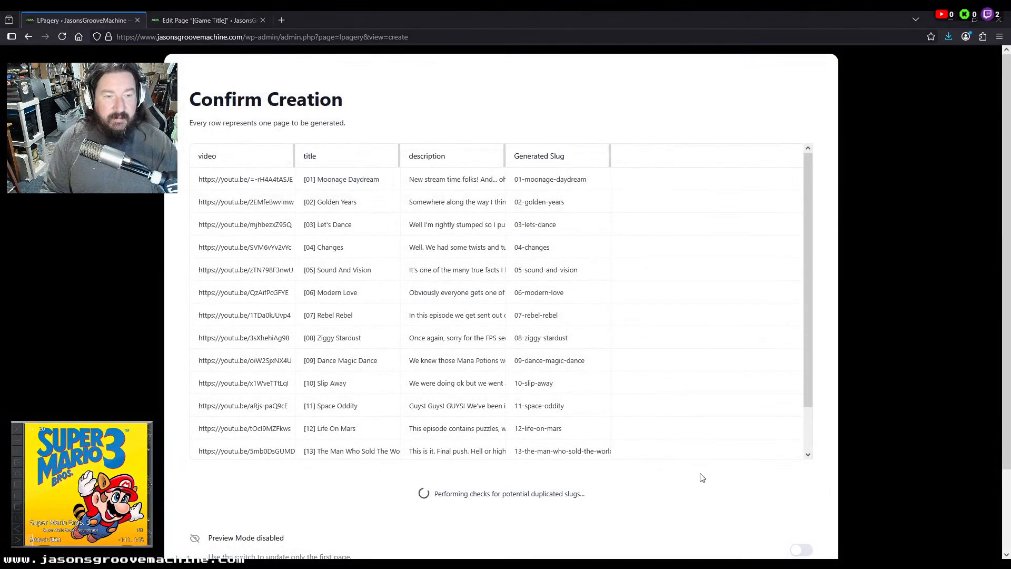
pyautogui.scroll(-3, 600, 472)
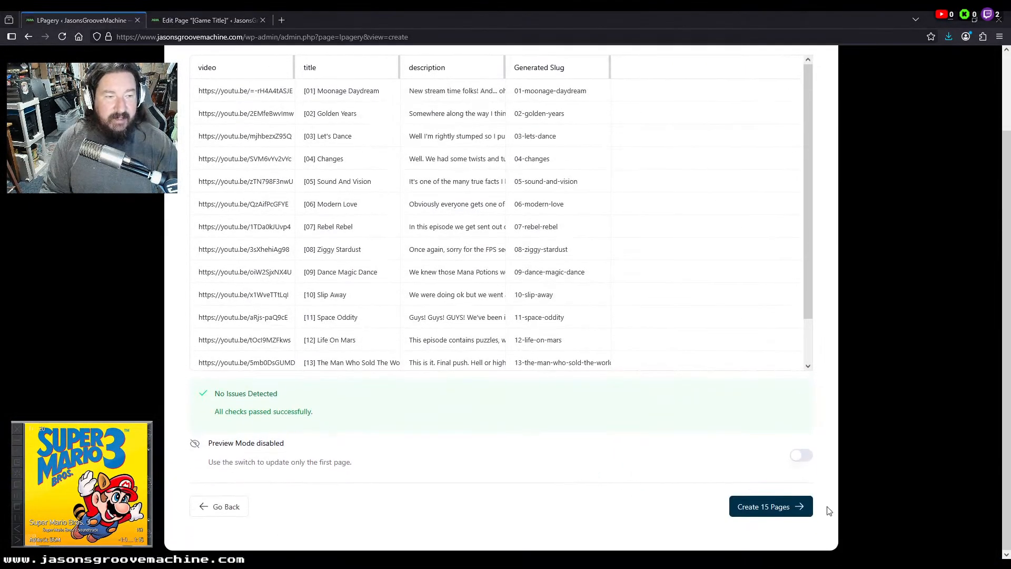
pyautogui.click(781, 504)
pyautogui.click(580, 327)
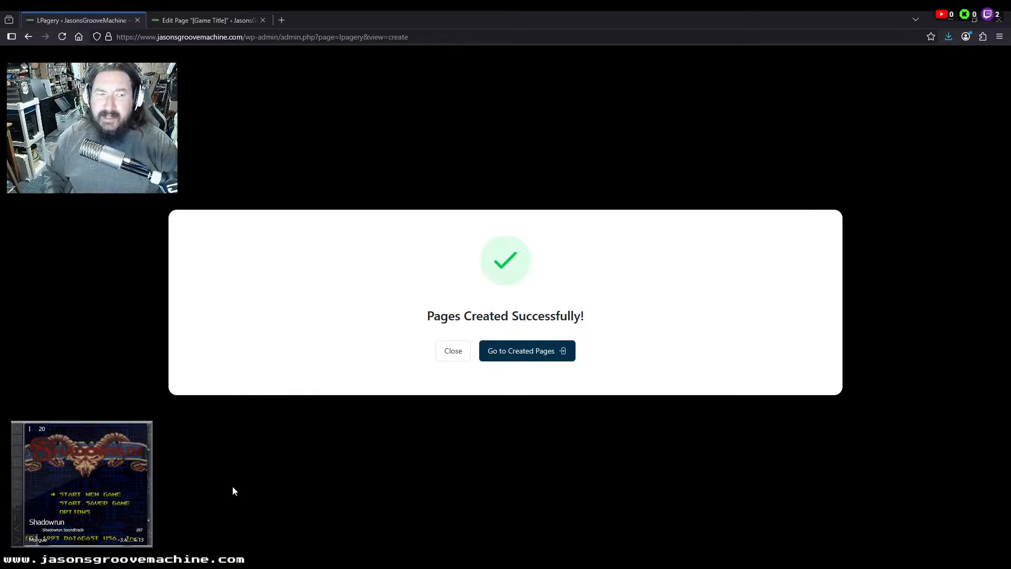
# Go to the created pages and move all 15 unassigned episode pages into the omikron folder
pyautogui.click(543, 360)
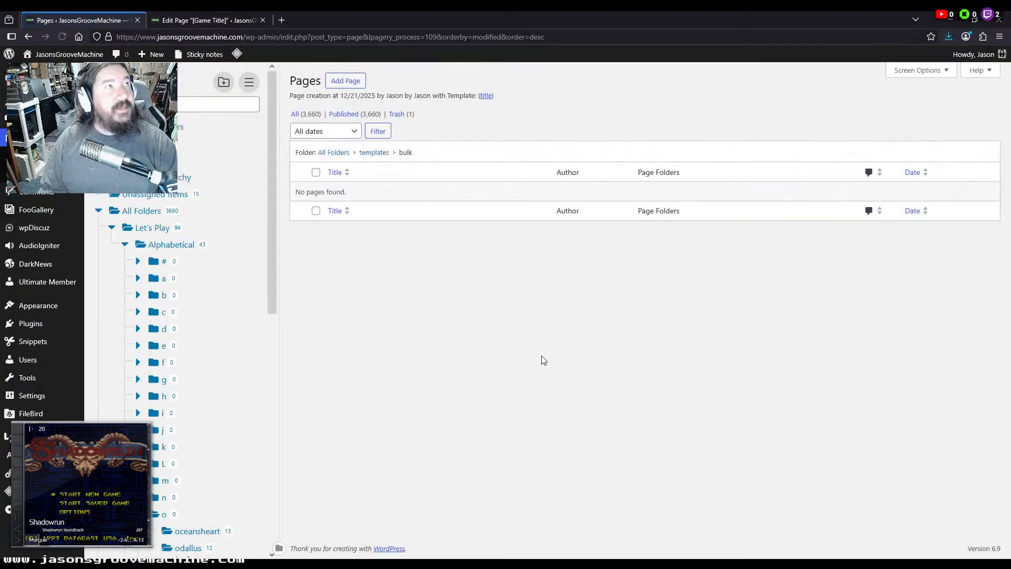
pyautogui.click(154, 195)
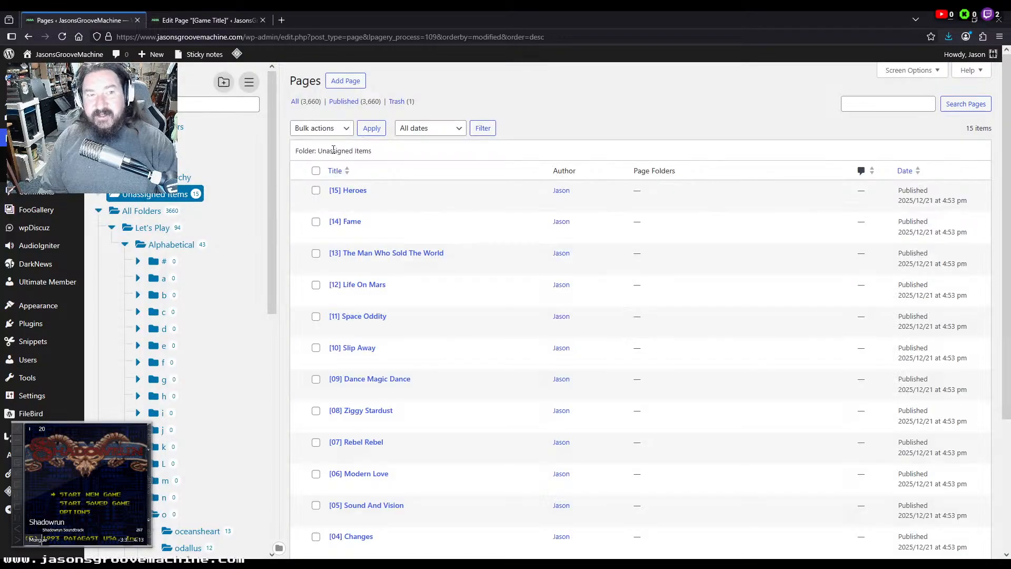
pyautogui.scroll(-8, 252, 312)
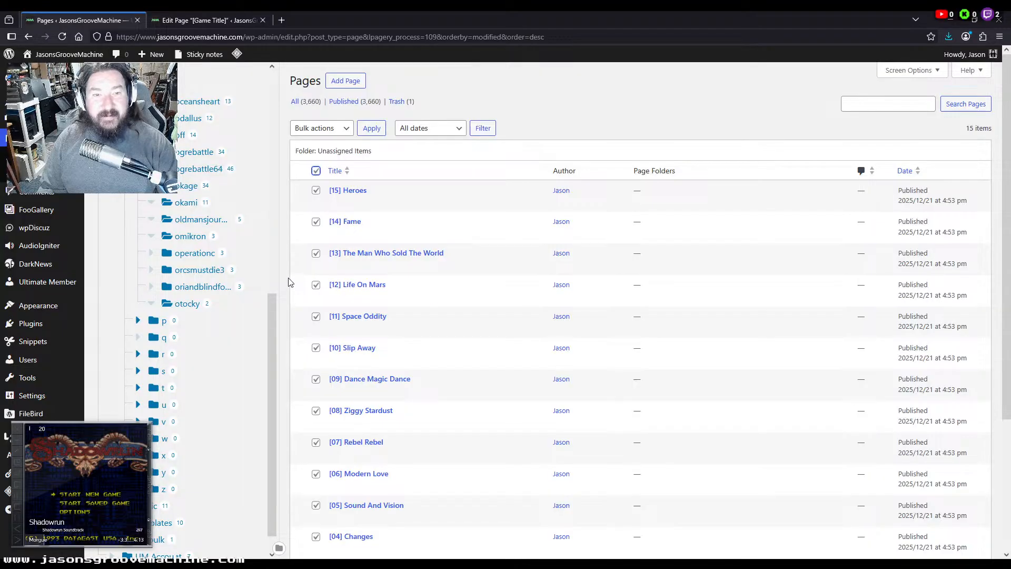
pyautogui.moveTo(304, 259); pyautogui.dragTo(201, 243)
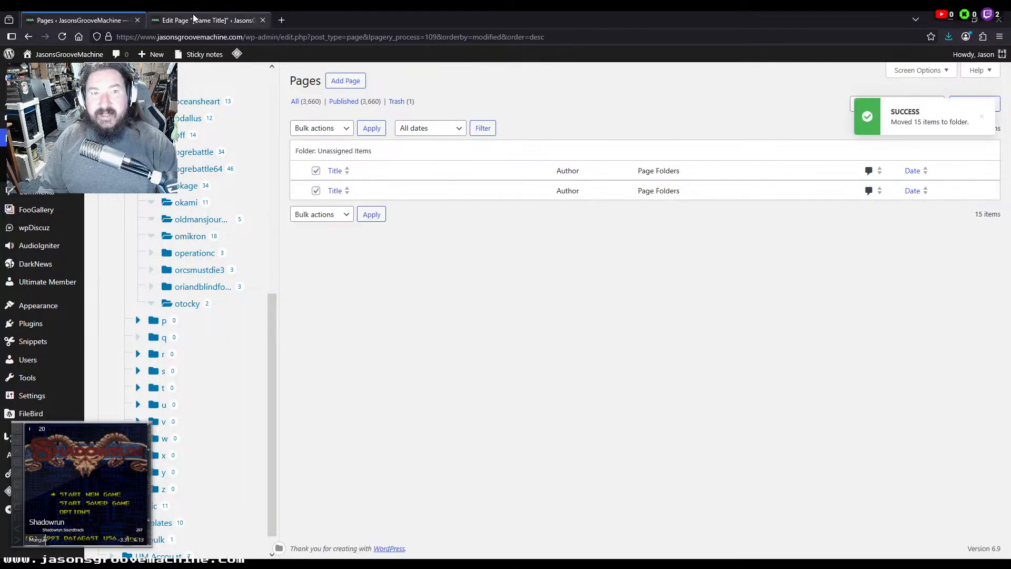
# Open episodes [01] to [04] from the omikron folder in separate editor tabs and place the game page's tab before them
pyautogui.click(197, 20)
pyautogui.click(102, 20)
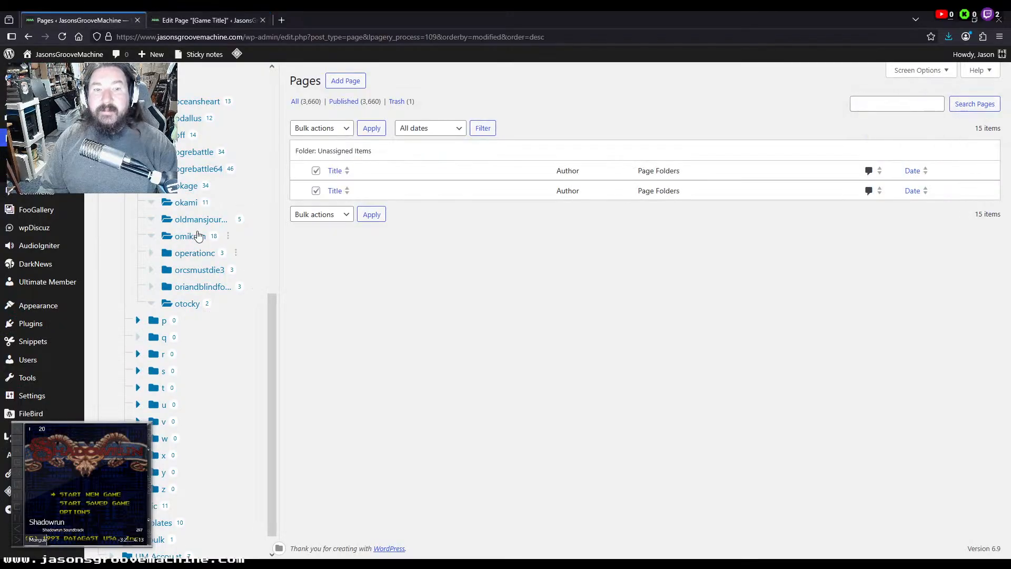
pyautogui.click(190, 237)
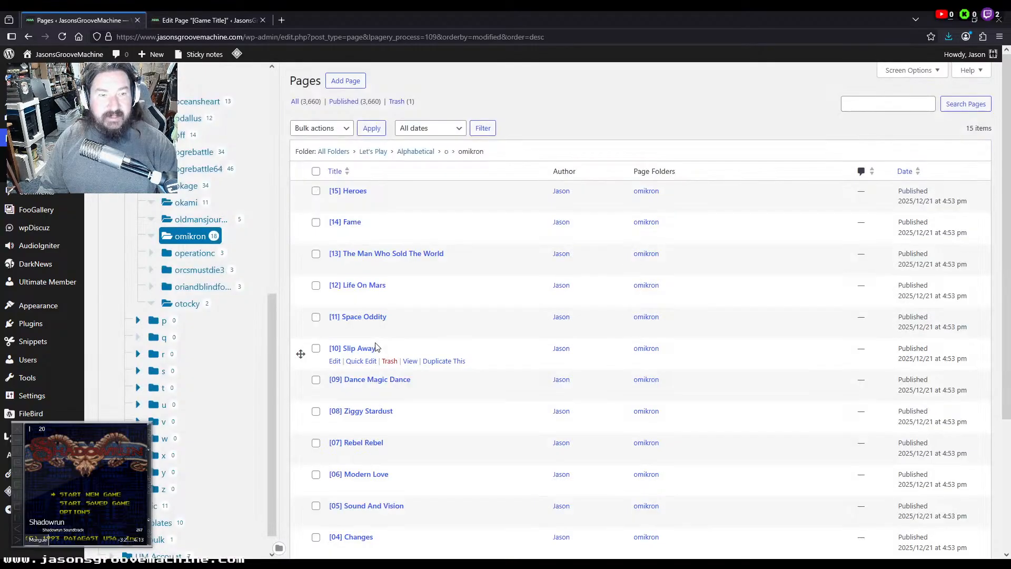
pyautogui.scroll(-3, 424, 359)
pyautogui.middleClick(335, 483)
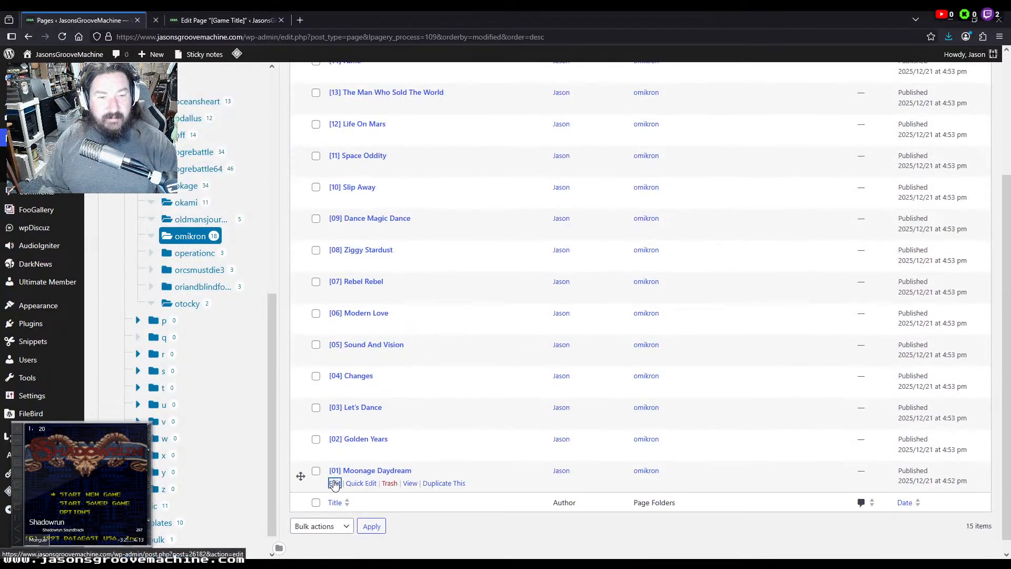
pyautogui.middleClick(335, 451)
pyautogui.middleClick(335, 420)
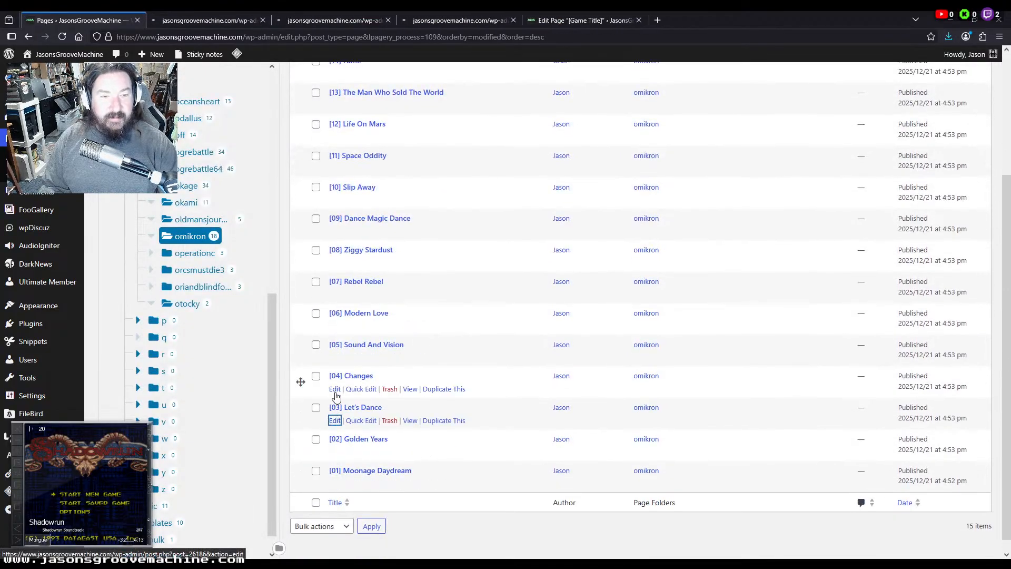
pyautogui.middleClick(335, 389)
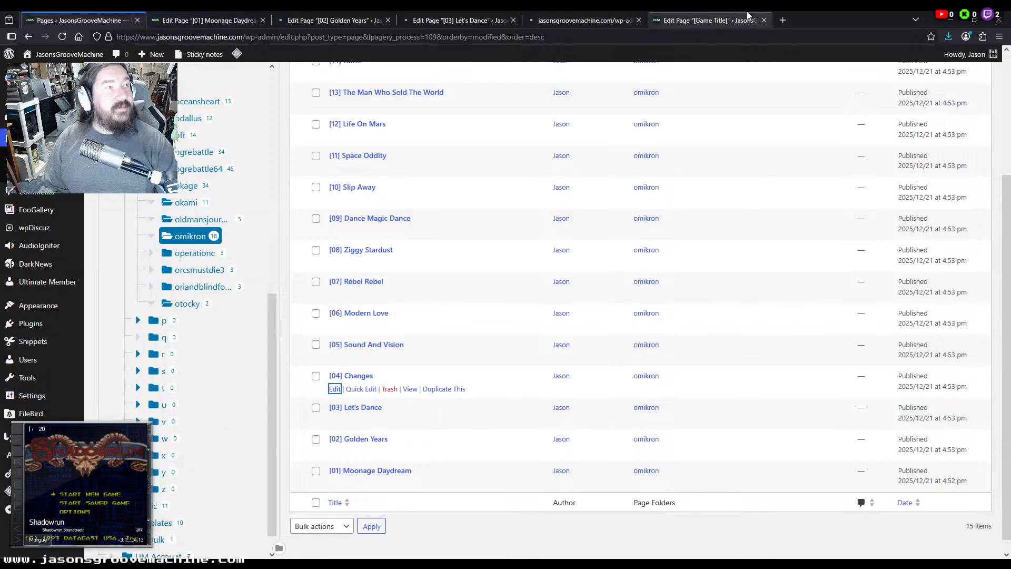
pyautogui.moveTo(742, 22); pyautogui.dragTo(257, 19)
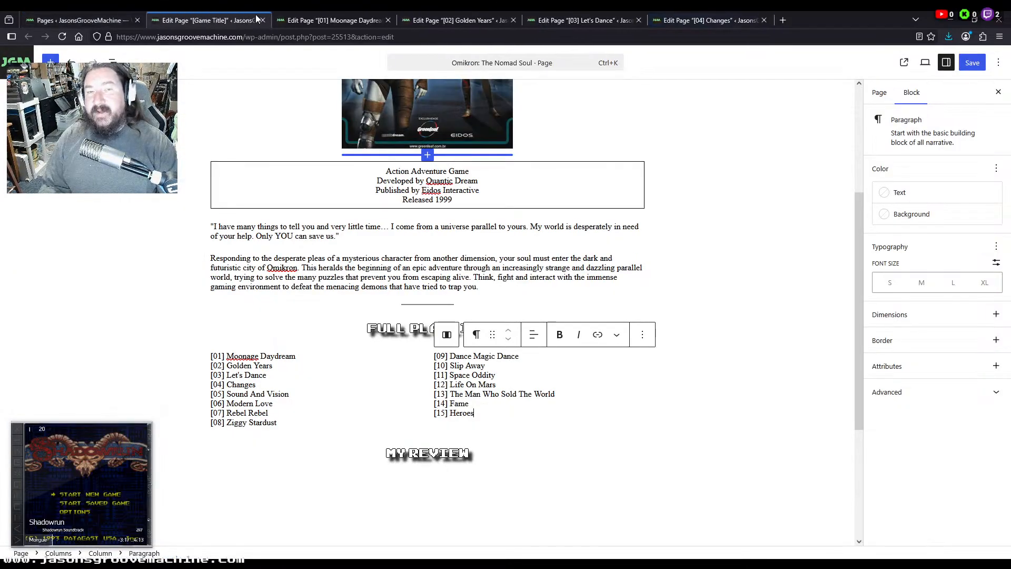
# Copy the [01] Moonage Daydream page's link and apply it to Previous on [02] and to Moonage Daydream in the game page's playlist
pyautogui.click(287, 22)
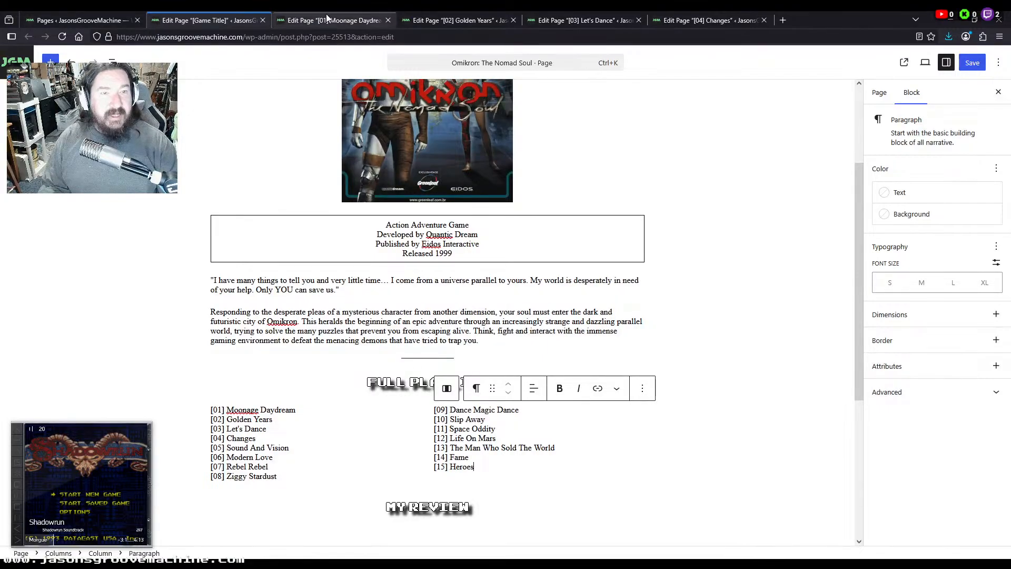
pyautogui.click(943, 287)
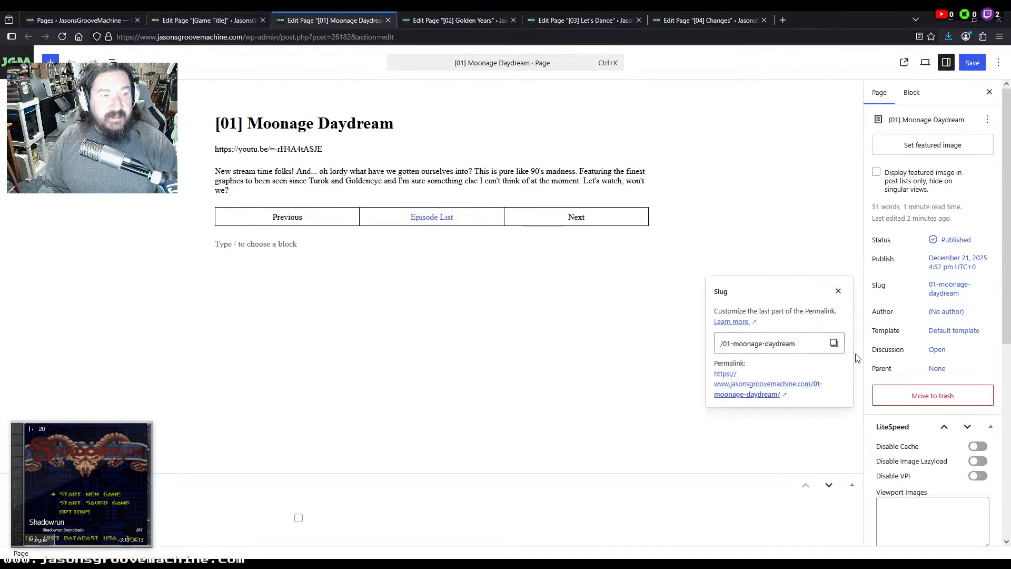
pyautogui.click(833, 344)
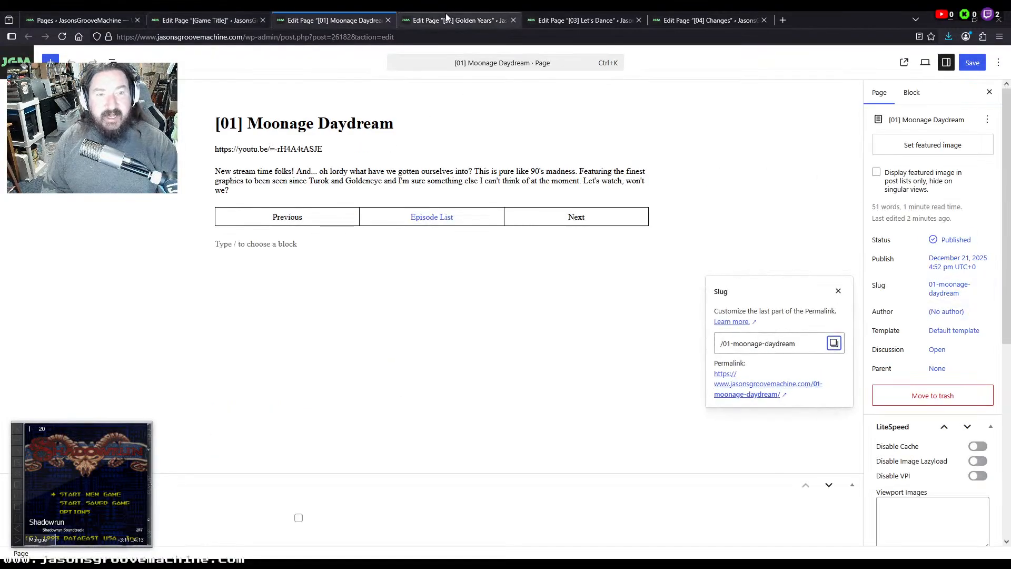
pyautogui.click(432, 21)
pyautogui.doubleClick(287, 209)
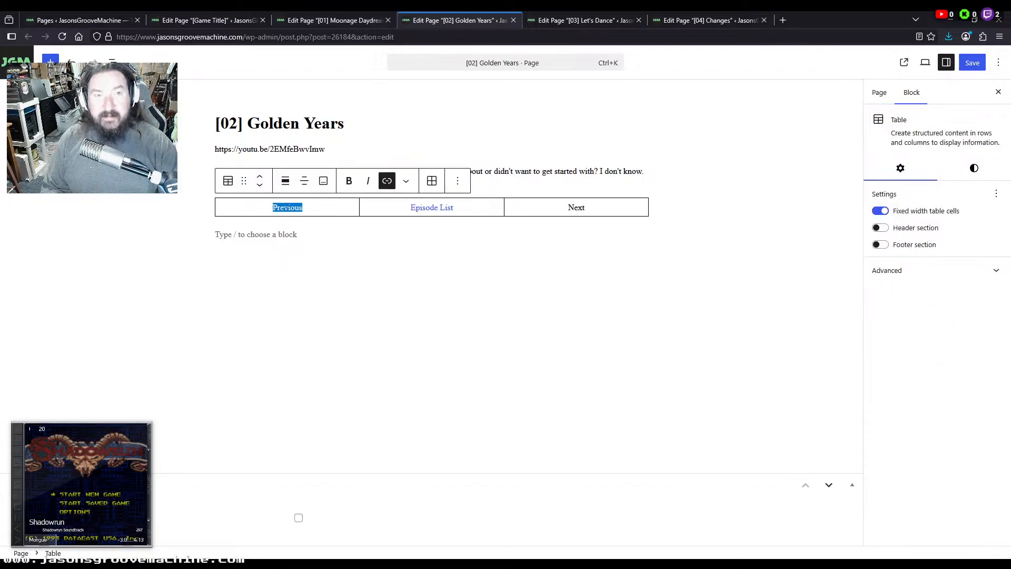
pyautogui.click(239, 20)
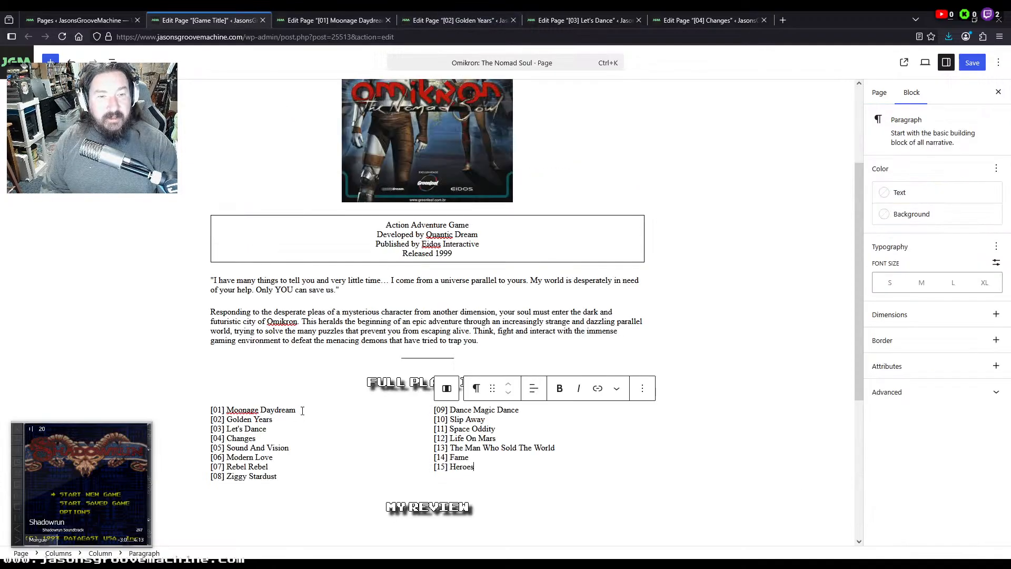
pyautogui.moveTo(302, 411); pyautogui.dragTo(228, 410)
# Copy the [02] Golden Years page's link and apply it to Previous on the [03] Let's Dance page
pyautogui.click(466, 19)
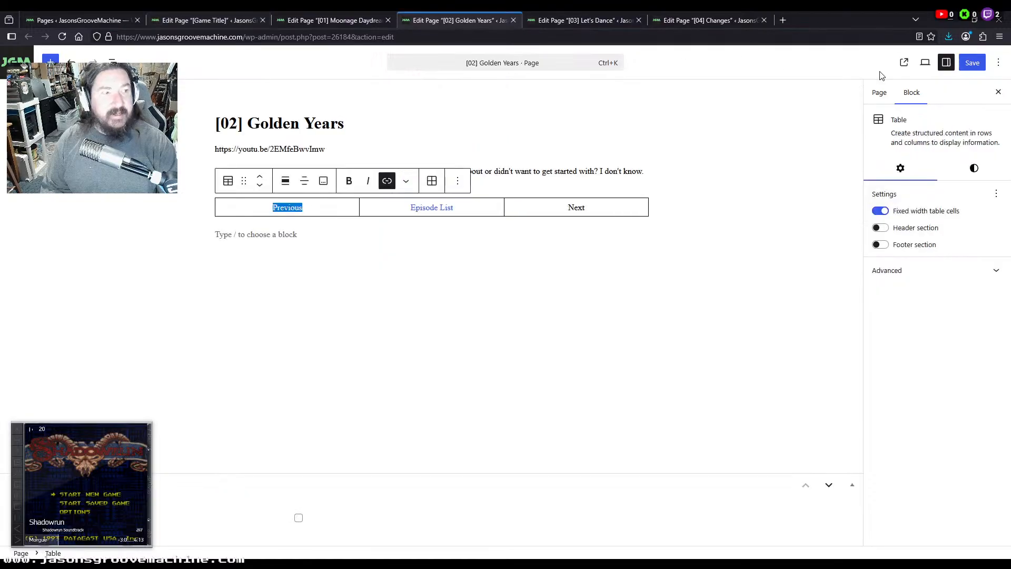
pyautogui.click(878, 94)
pyautogui.click(953, 285)
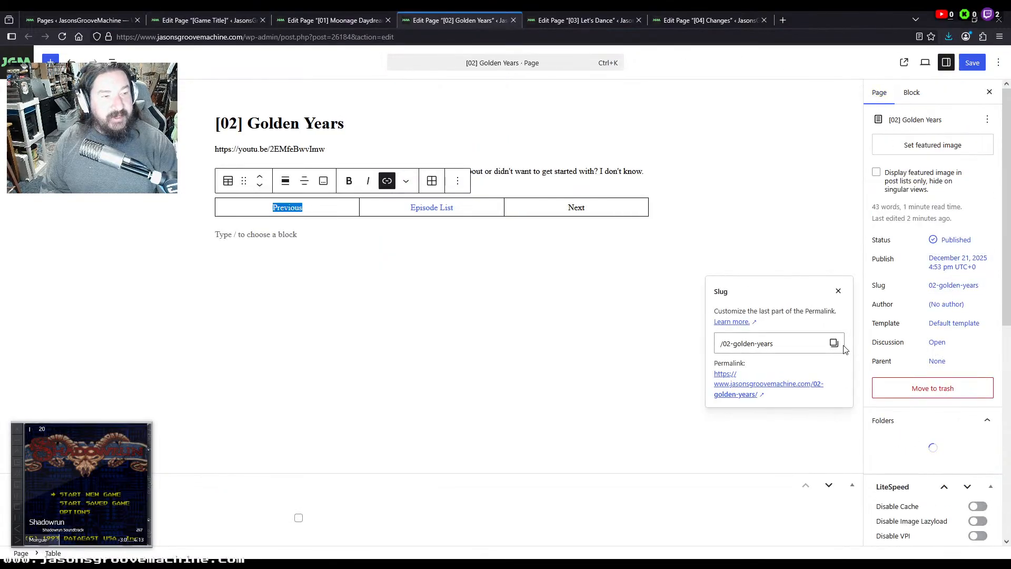
pyautogui.click(835, 345)
pyautogui.hotkey('ctrl', 'Tab')
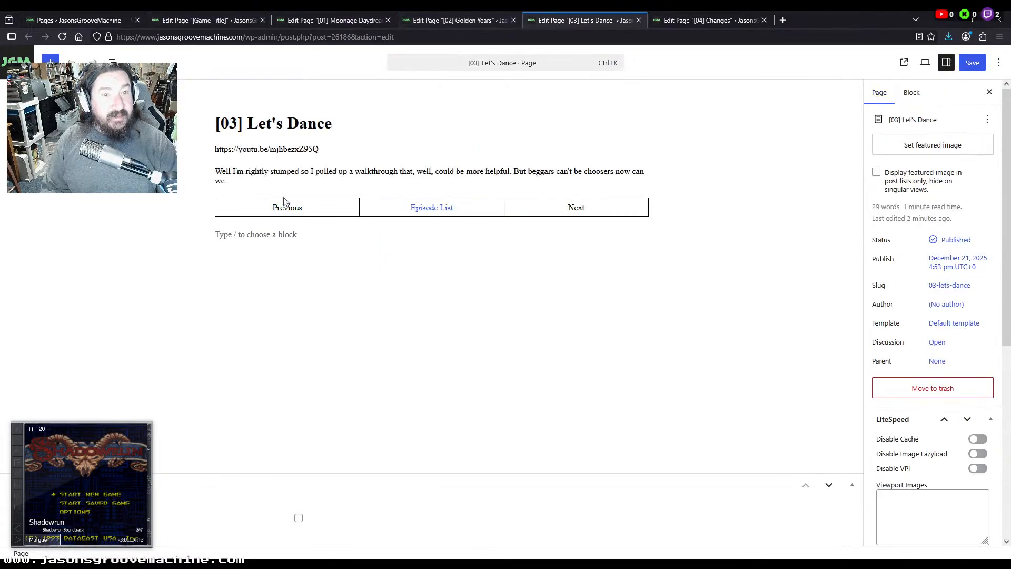
pyautogui.doubleClick(287, 209)
# Link Next on the [01] page and Golden Years in the game page's playlist to the [02] page
pyautogui.click(316, 12)
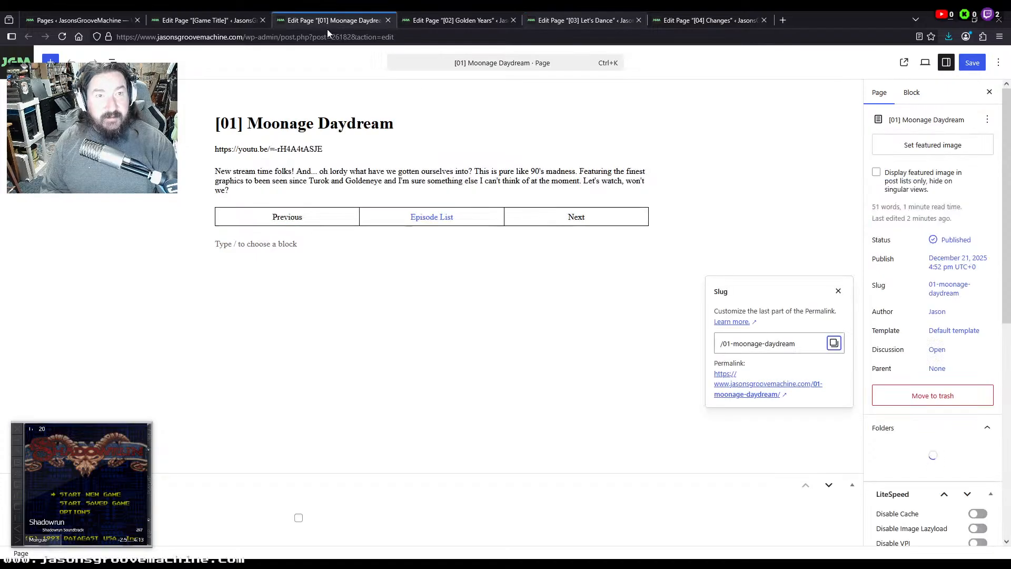
pyautogui.doubleClick(576, 217)
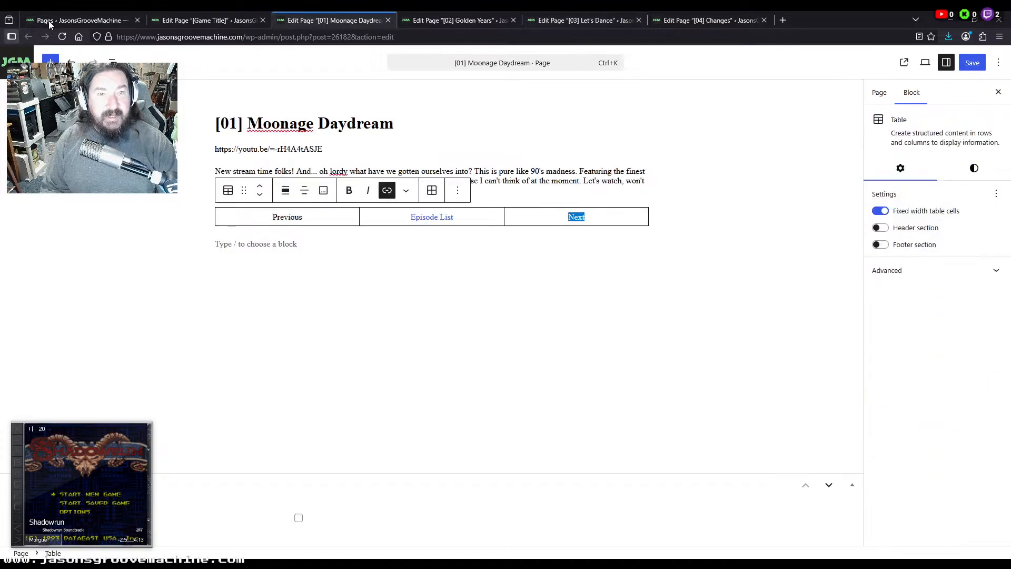
pyautogui.click(201, 20)
pyautogui.moveTo(277, 419); pyautogui.dragTo(233, 421)
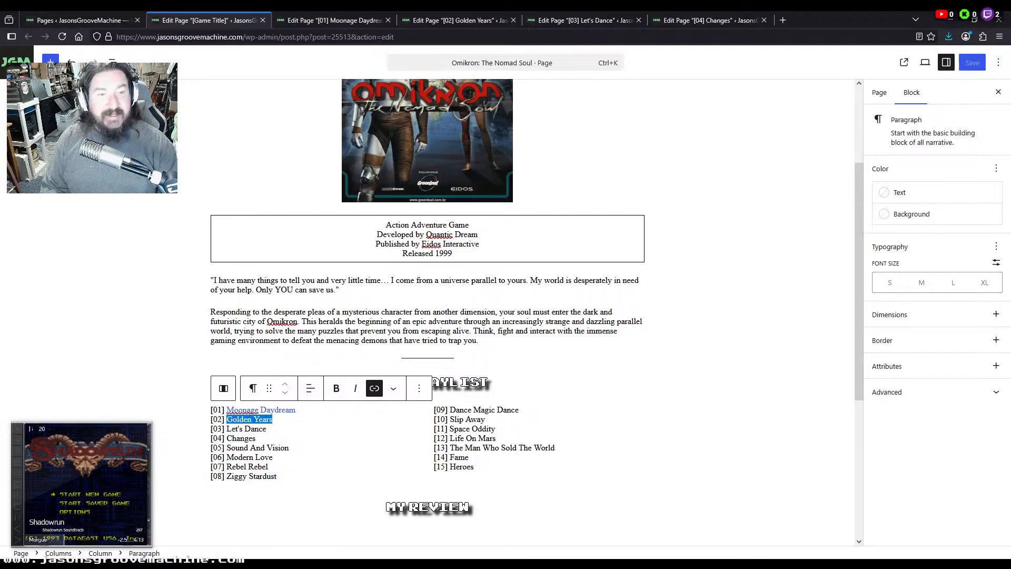
# Copy the [03] Let's Dance page's link and apply it to Previous on [04] Changes and Next on [02] Golden Years
pyautogui.click(608, 21)
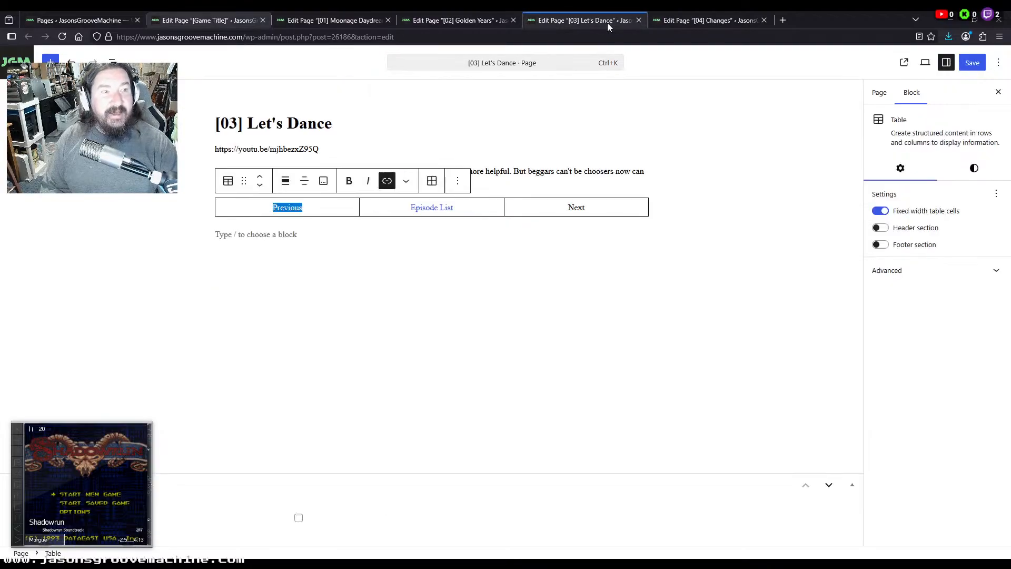
pyautogui.click(880, 95)
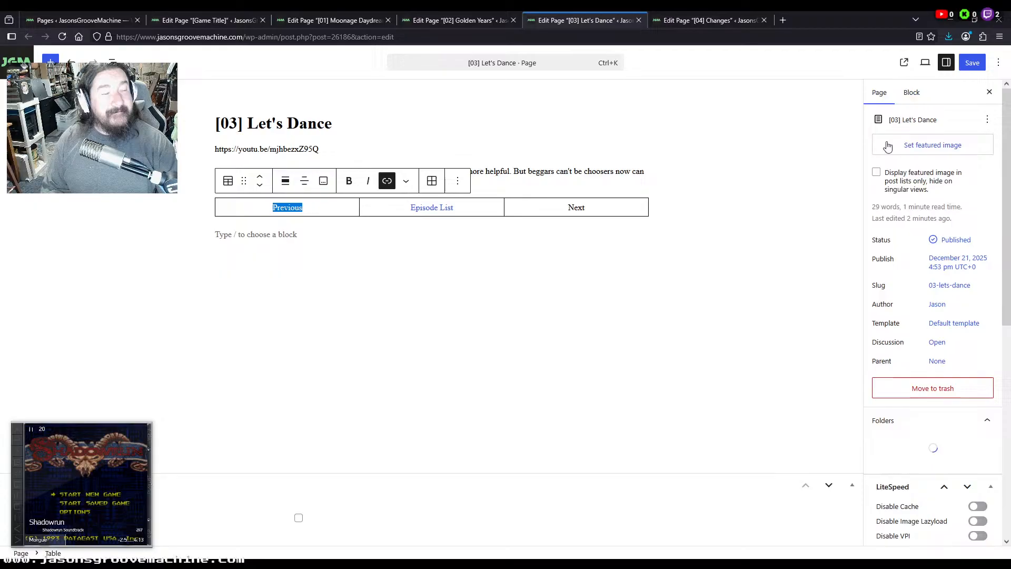
pyautogui.click(946, 286)
pyautogui.click(834, 343)
pyautogui.click(694, 21)
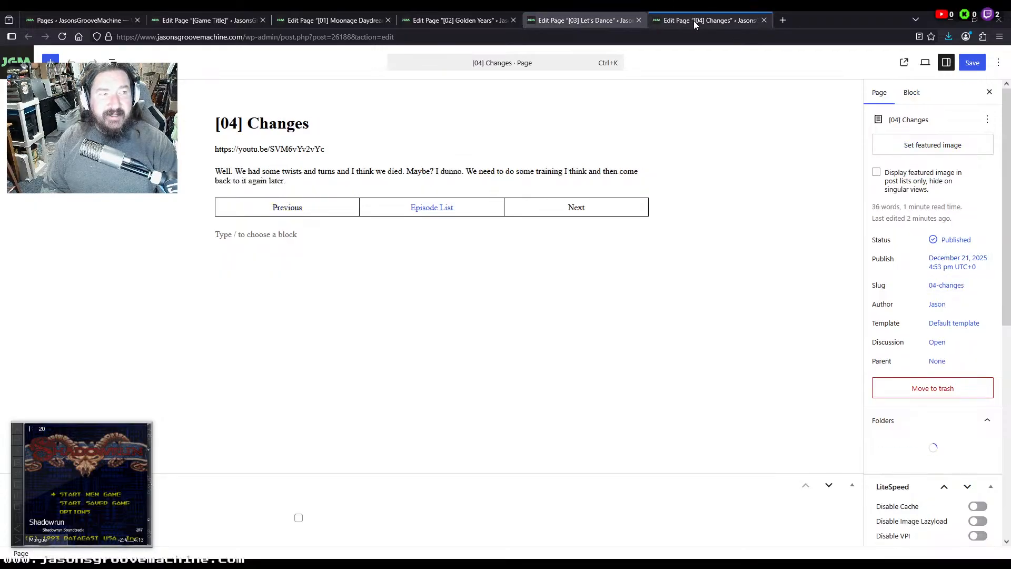
pyautogui.doubleClick(282, 208)
pyautogui.hotkey('ctrl', 'v')
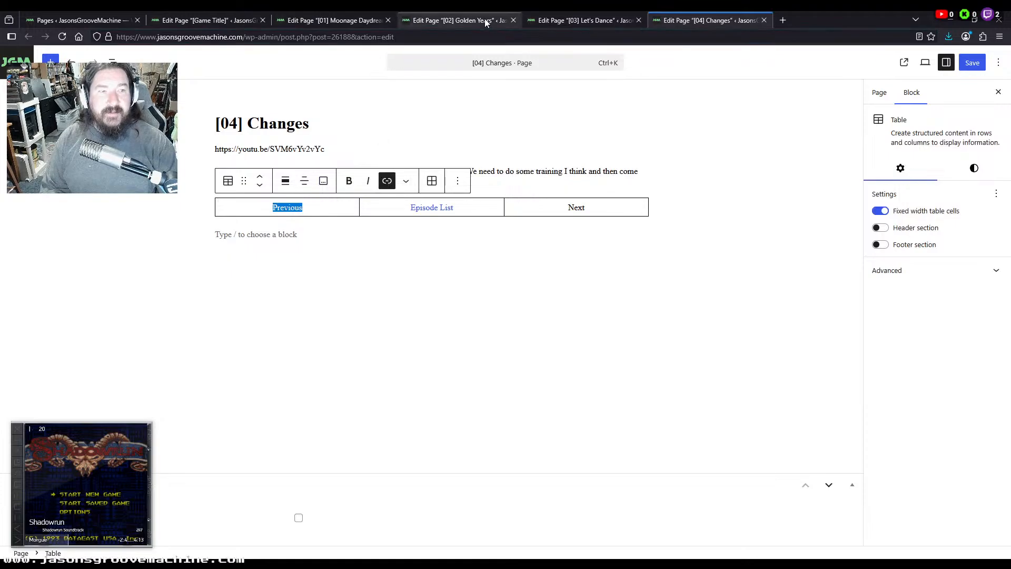
pyautogui.click(485, 21)
pyautogui.doubleClick(580, 208)
pyautogui.hotkey('ctrl', 'v')
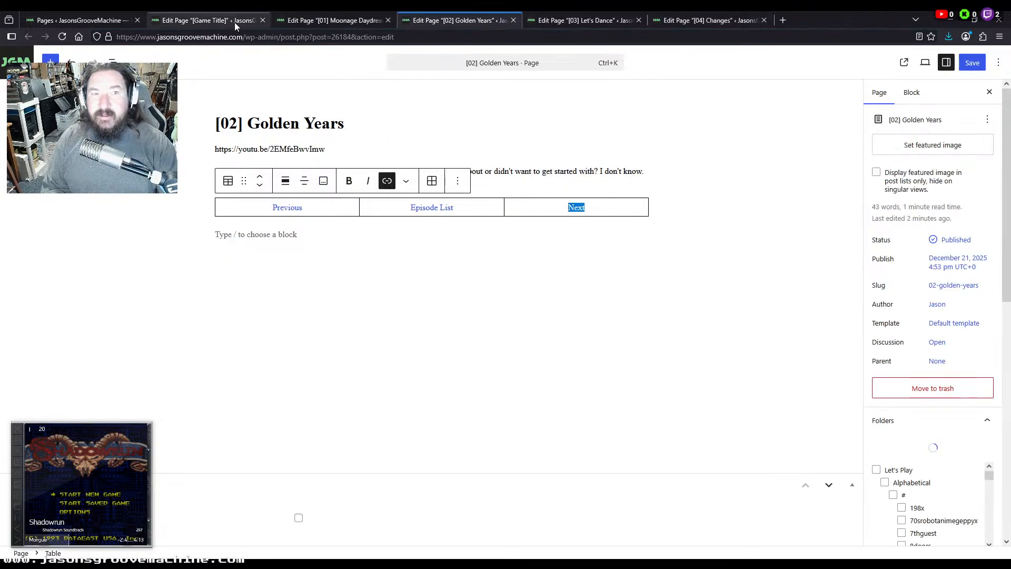
# Move the game page's browser tab to the front and link Let's Dance in its playlist to the [03] Let's Dance page
pyautogui.click(319, 20)
pyautogui.click(83, 23)
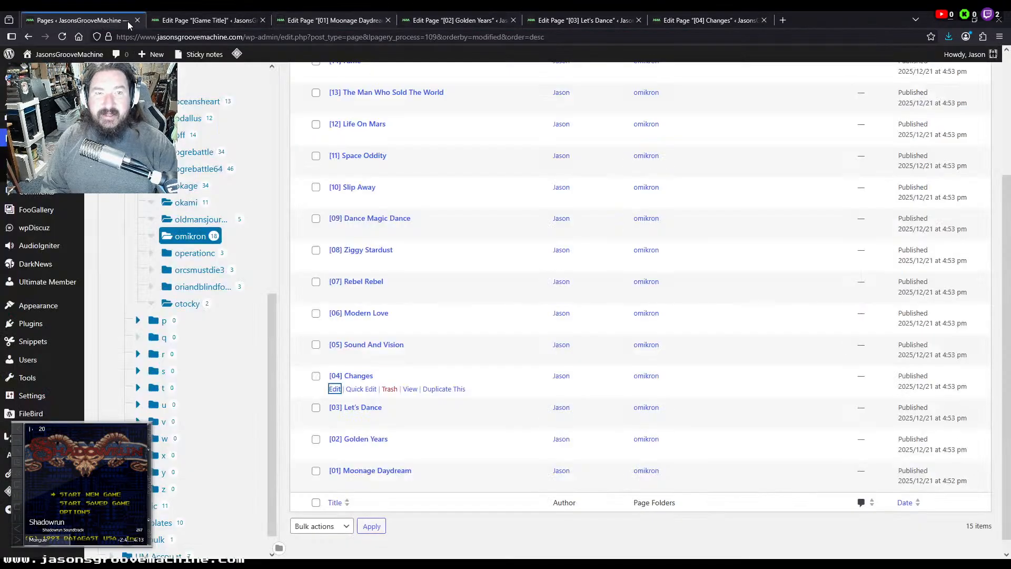
pyautogui.click(225, 20)
pyautogui.moveTo(225, 20); pyautogui.dragTo(89, 20)
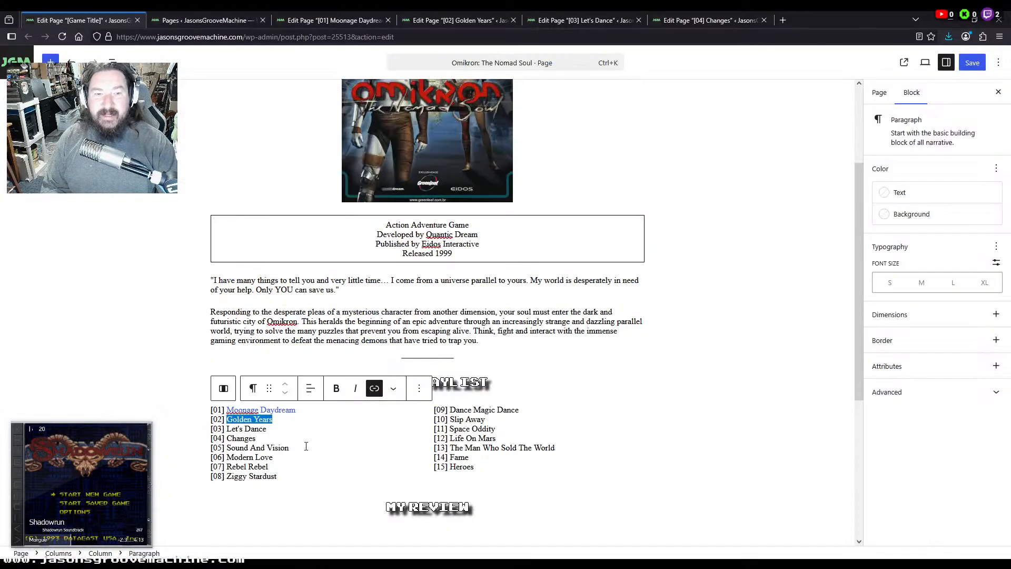
pyautogui.moveTo(267, 429); pyautogui.dragTo(249, 429)
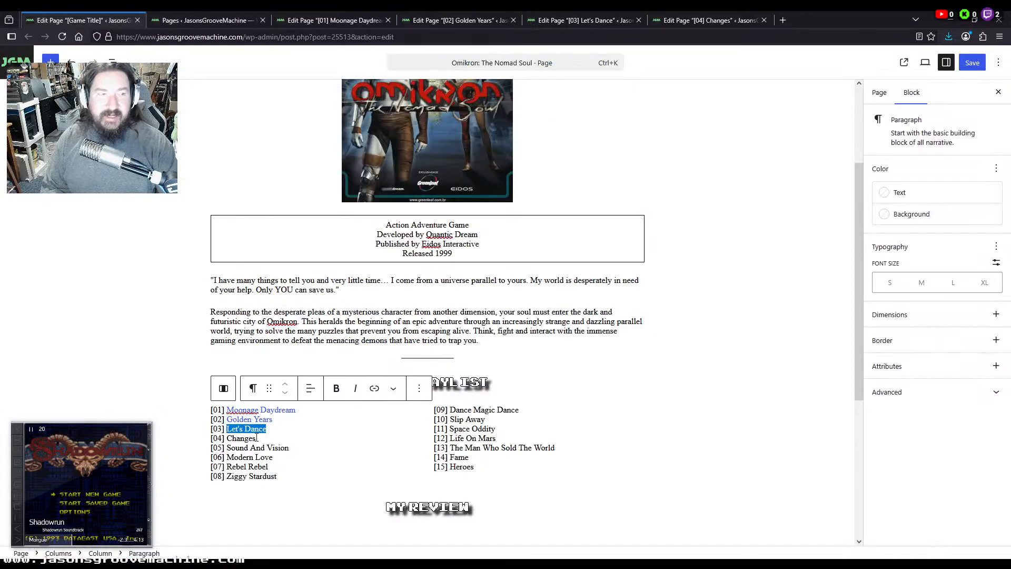
# Copy the [04] Changes page's link and apply it to Next on [03] Let's Dance and to Changes in the game page's playlist
pyautogui.click(709, 20)
pyautogui.click(879, 92)
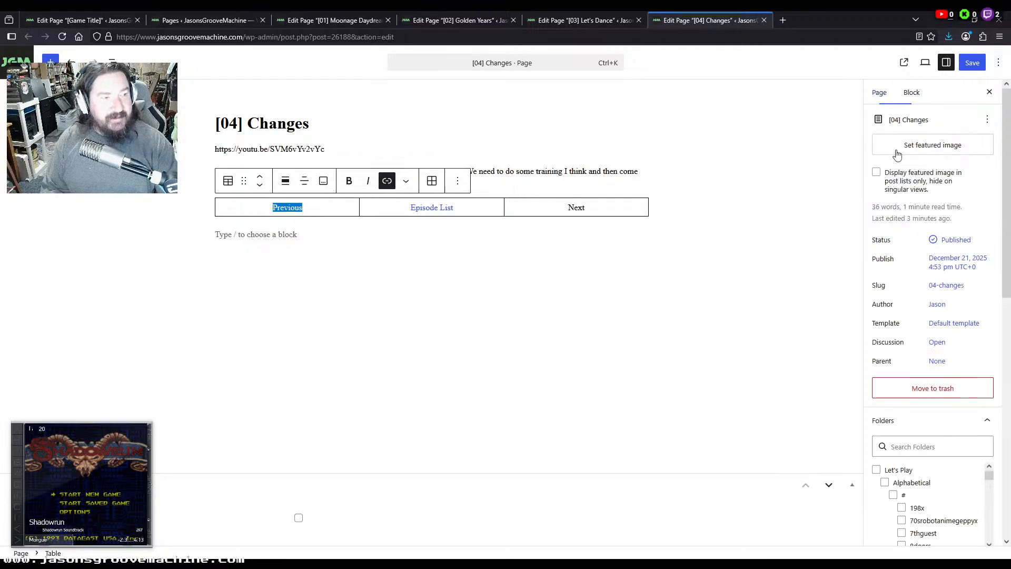
pyautogui.click(946, 285)
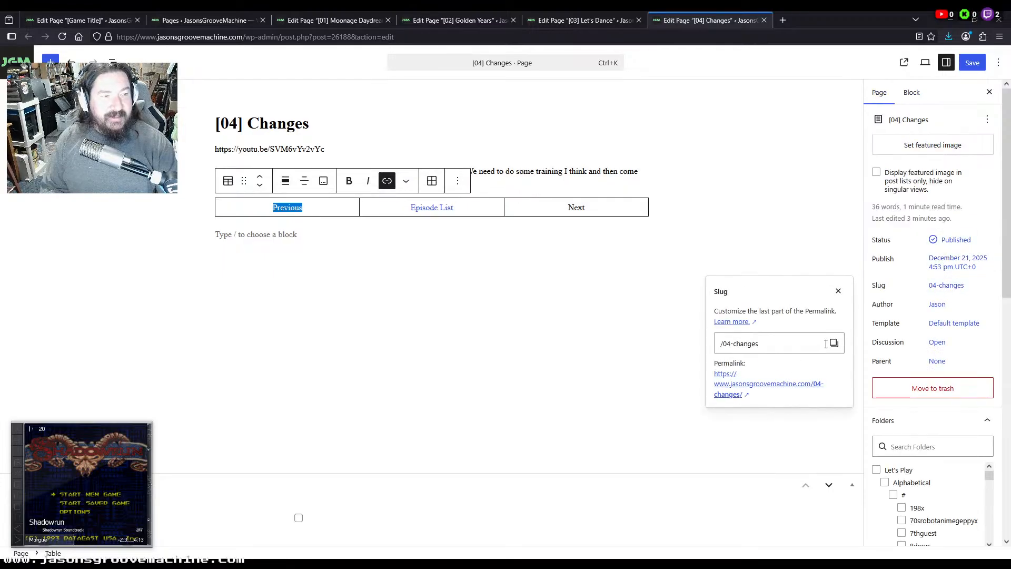
pyautogui.click(604, 15)
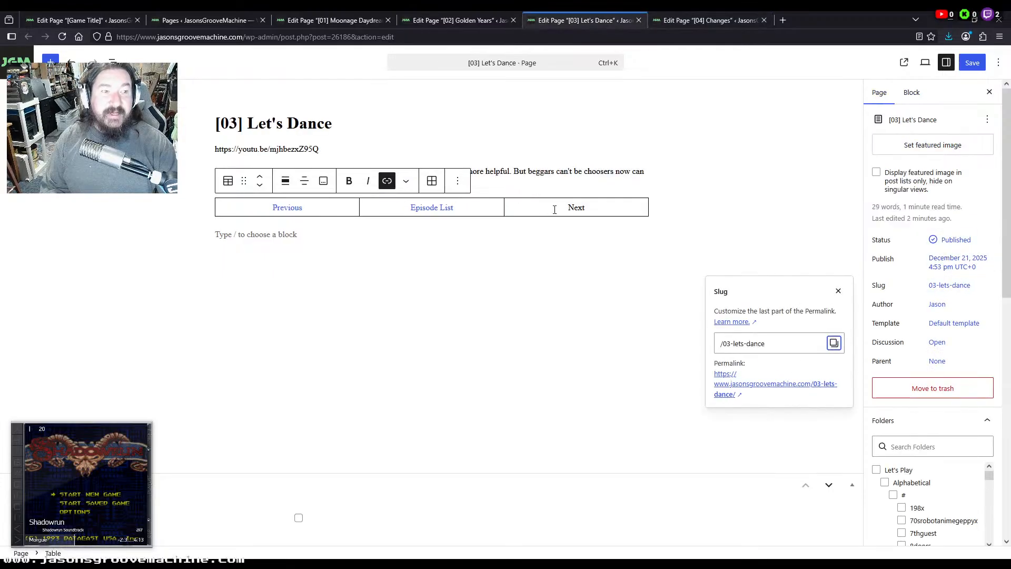
pyautogui.doubleClick(582, 210)
pyautogui.hotkey('ctrl', 'v')
pyautogui.click(90, 22)
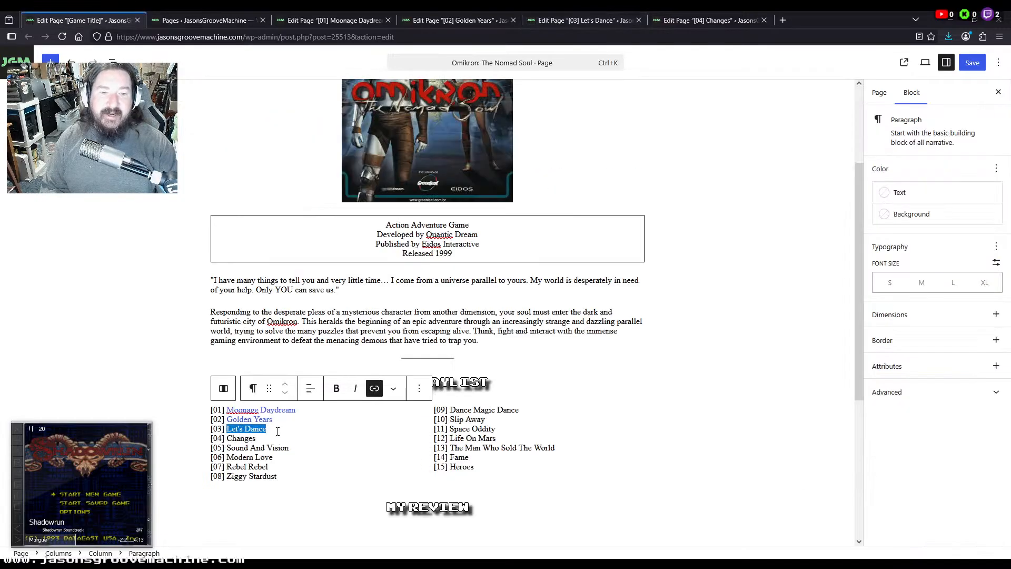
pyautogui.doubleClick(241, 439)
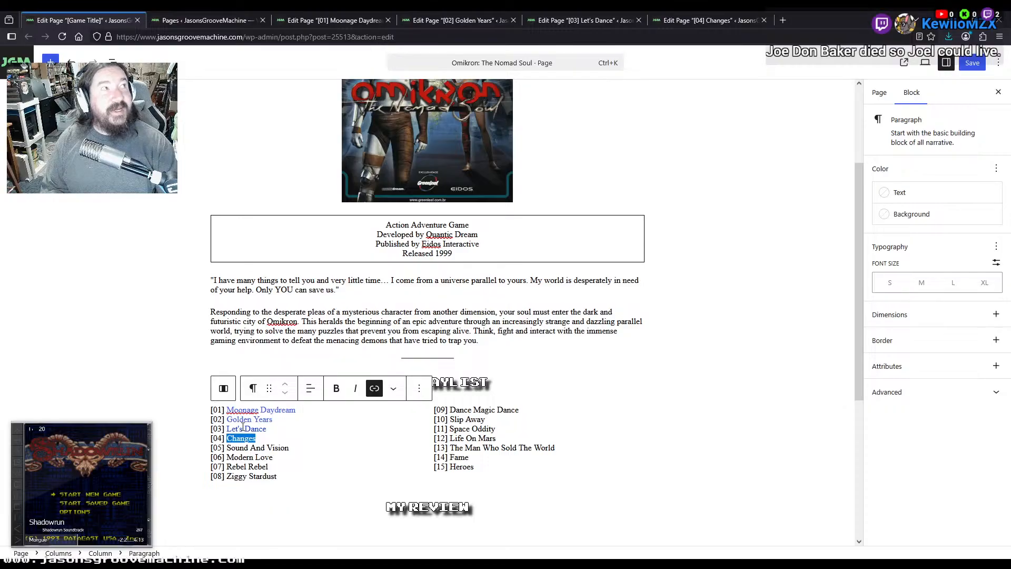
# Save the [01] Moonage Daydream, [02] Golden Years, [03] Let's Dance and [04] Changes pages
pyautogui.click(327, 20)
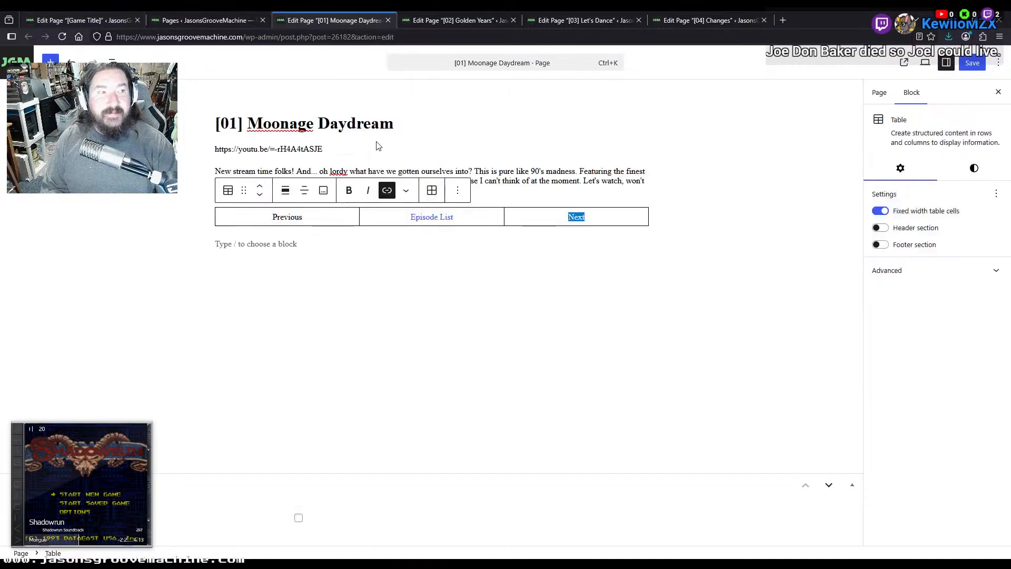
pyautogui.hotkey('ctrl', 's')
pyautogui.click(469, 20)
pyautogui.hotkey('ctrl', 's')
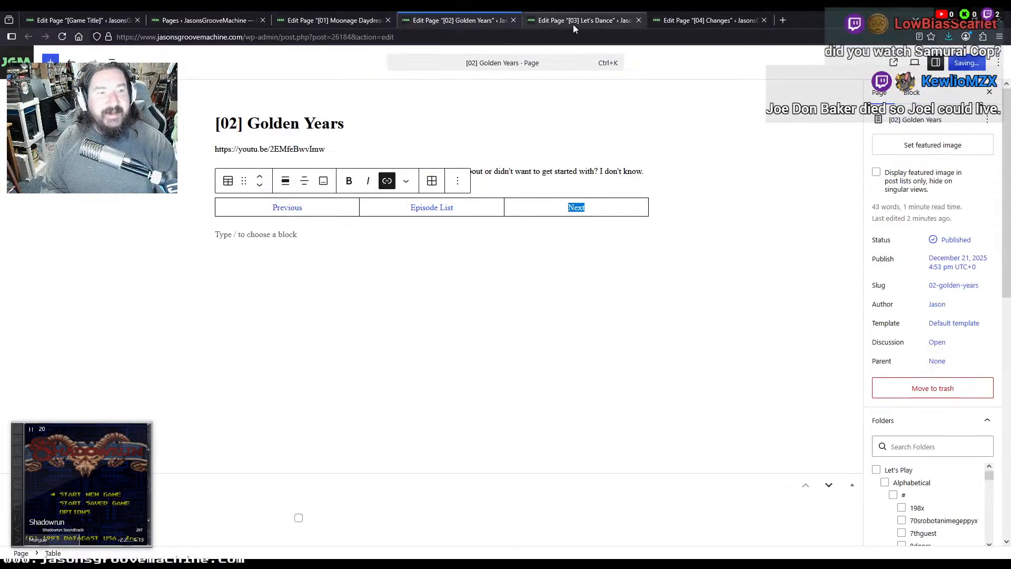
pyautogui.click(573, 23)
pyautogui.hotkey('ctrl', 's')
pyautogui.click(702, 20)
pyautogui.hotkey('ctrl', 's')
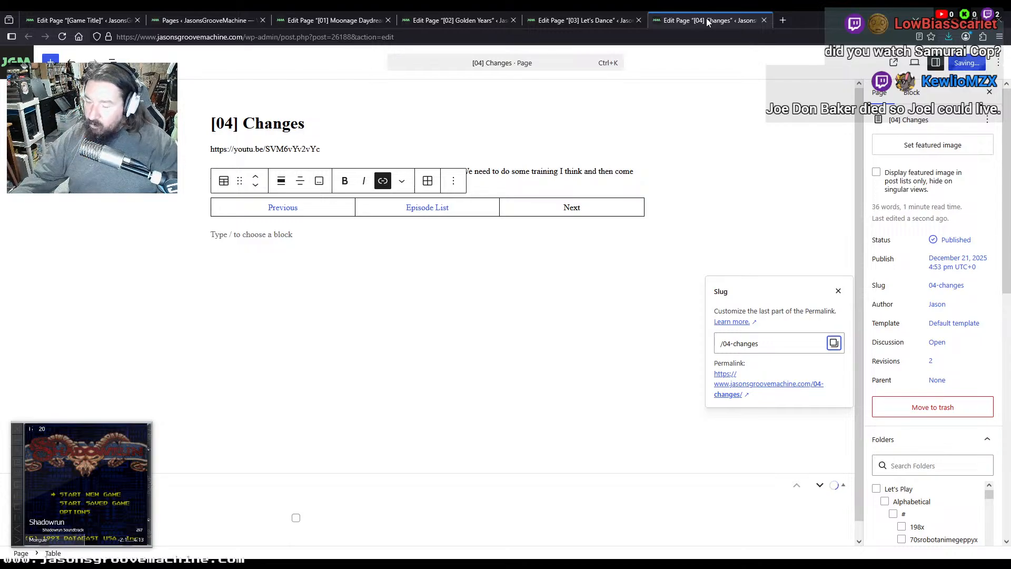
# Close the editors of the saved [01], [02] and [03] episode pages, keeping [04] Changes open
pyautogui.click(337, 16)
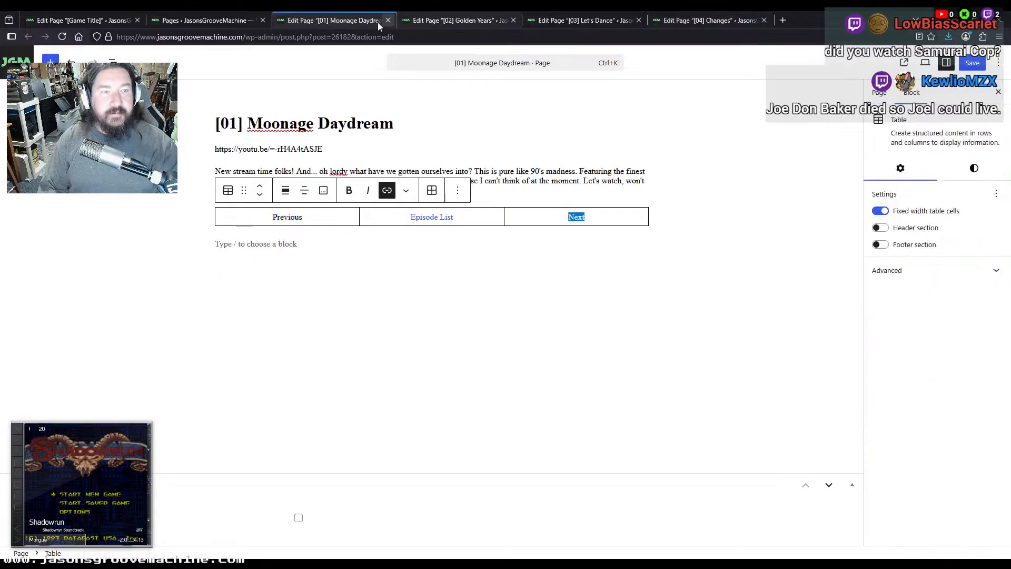
pyautogui.click(388, 20)
pyautogui.click(388, 20)
pyautogui.click(388, 20)
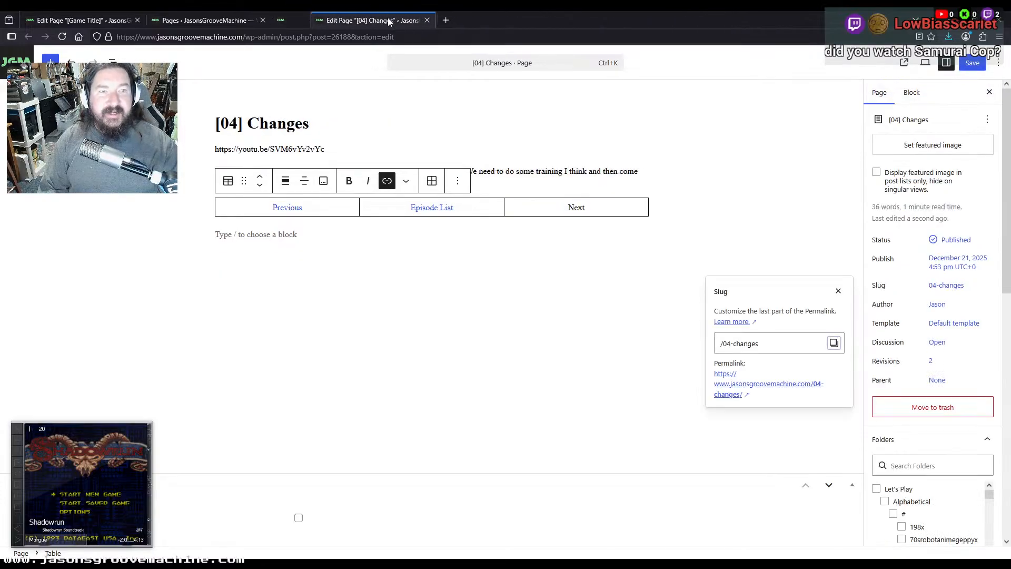
# Open the [05] through [08] episode pages for editing in separate tabs and place the [04] Changes tab before them
pyautogui.click(104, 15)
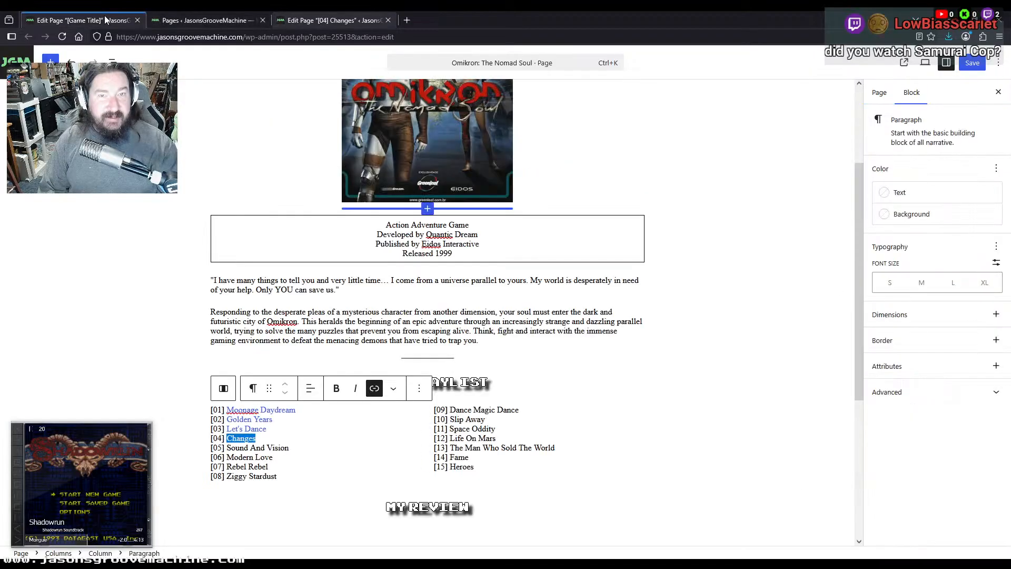
pyautogui.click(205, 20)
pyautogui.keyDown('ctrl'); pyautogui.click(335, 357); pyautogui.keyUp('ctrl')
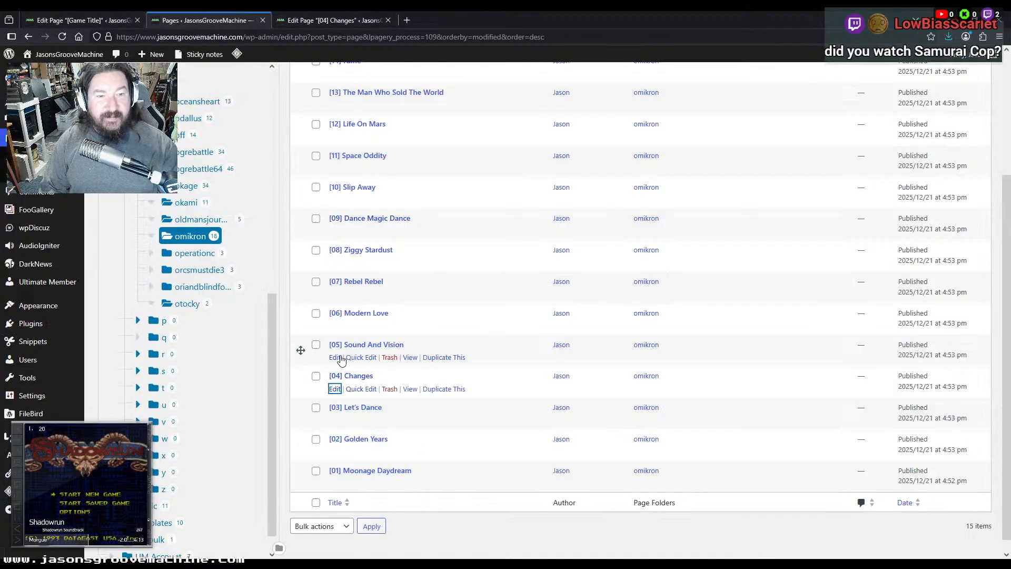
pyautogui.keyDown('ctrl'); pyautogui.click(335, 326); pyautogui.keyUp('ctrl')
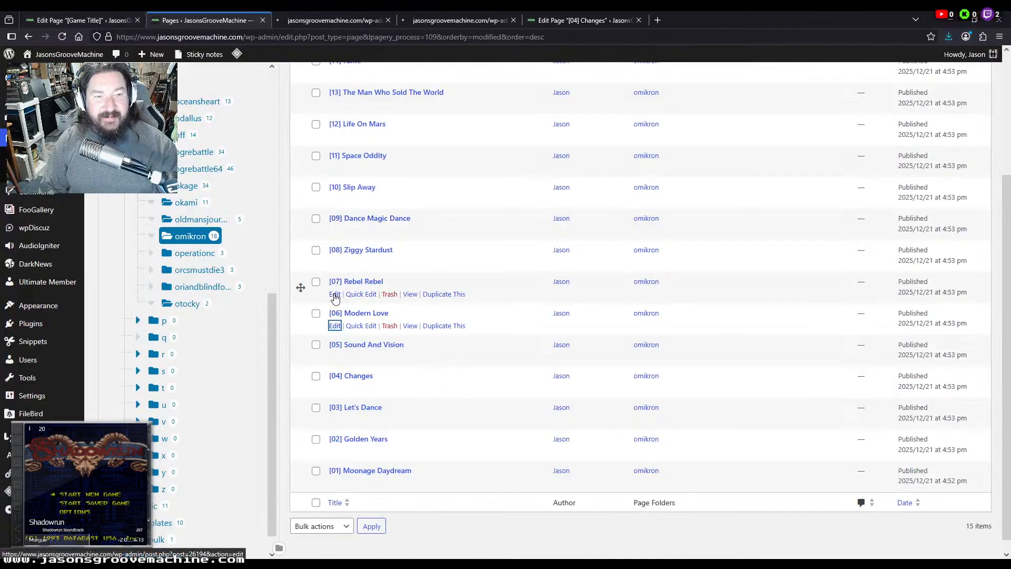
pyautogui.keyDown('ctrl'); pyautogui.click(335, 294); pyautogui.keyUp('ctrl')
pyautogui.keyDown('ctrl'); pyautogui.click(335, 263); pyautogui.keyUp('ctrl')
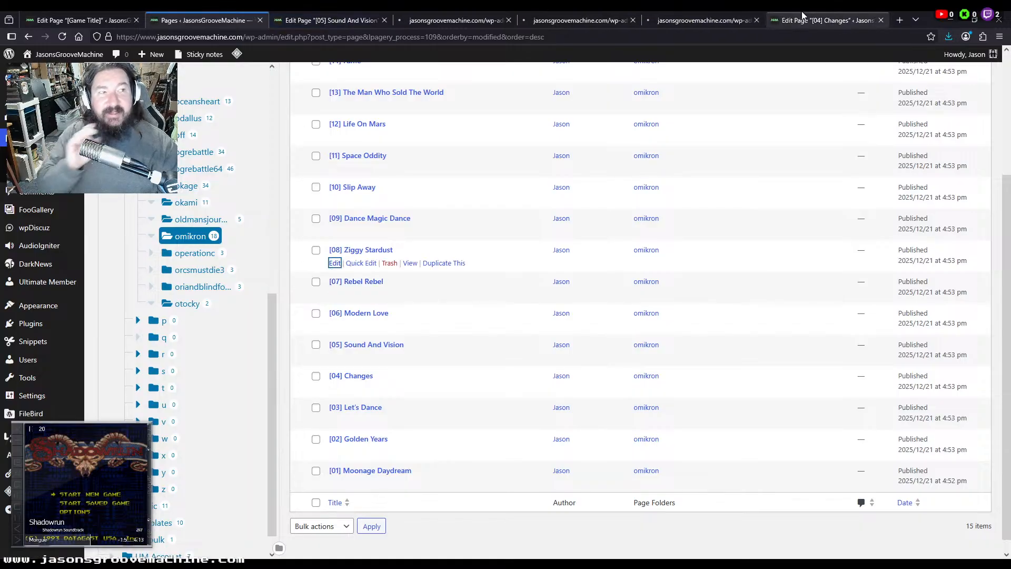
pyautogui.moveTo(801, 19); pyautogui.dragTo(336, 16)
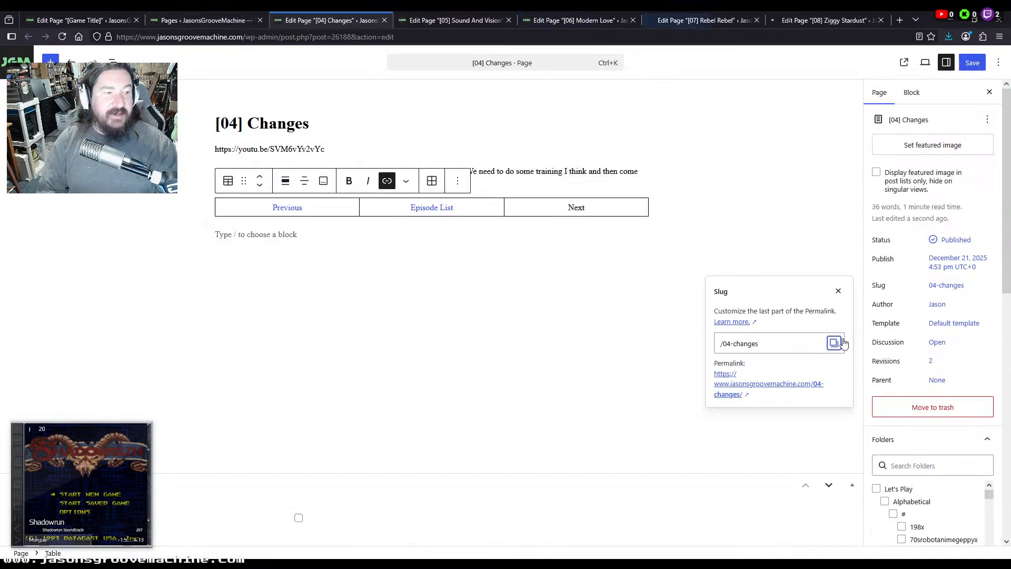
# Link Previous on the [05] Sound And Vision page to the [04] Changes page
pyautogui.click(432, 21)
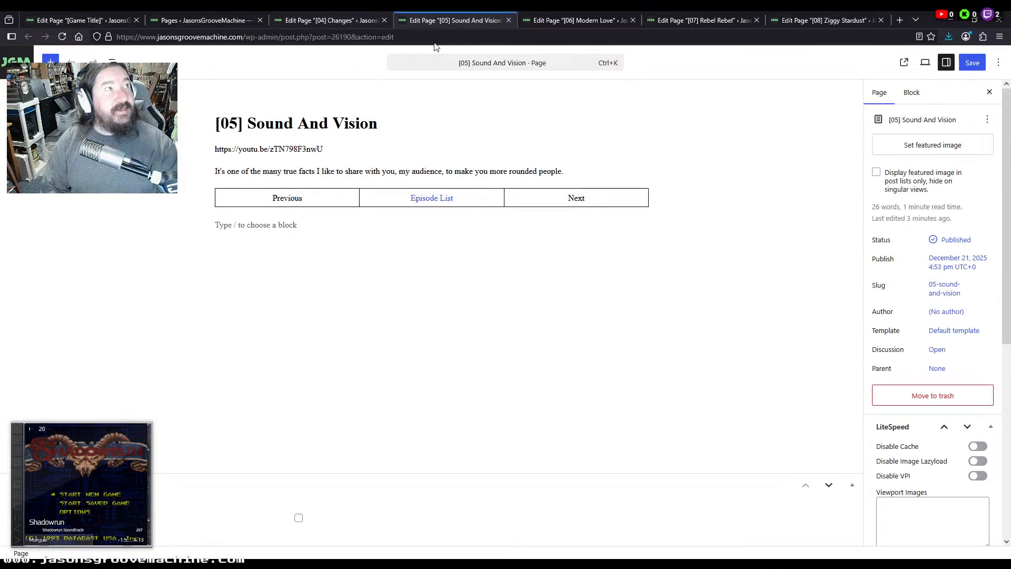
pyautogui.click(290, 195)
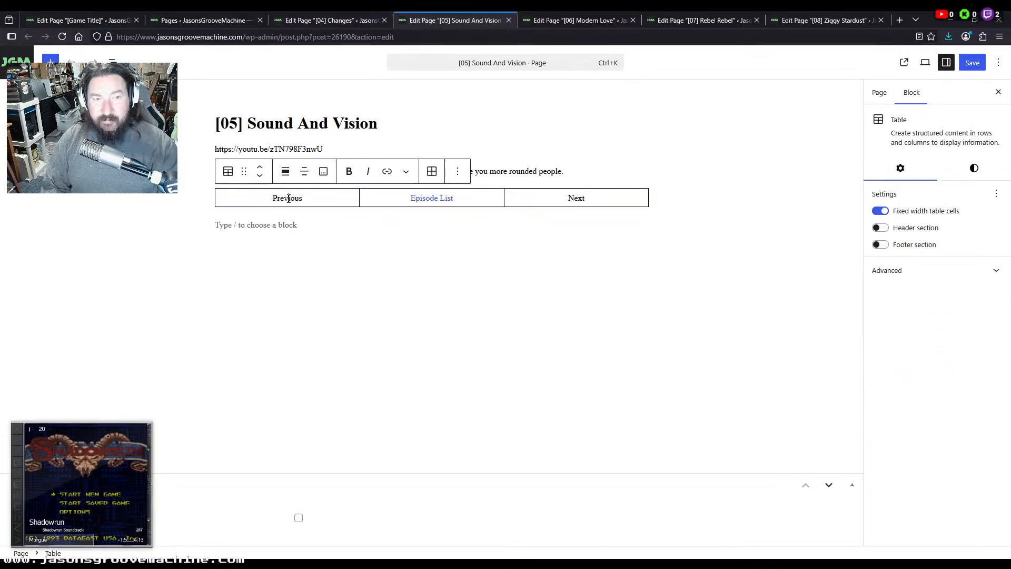
pyautogui.doubleClick(289, 195)
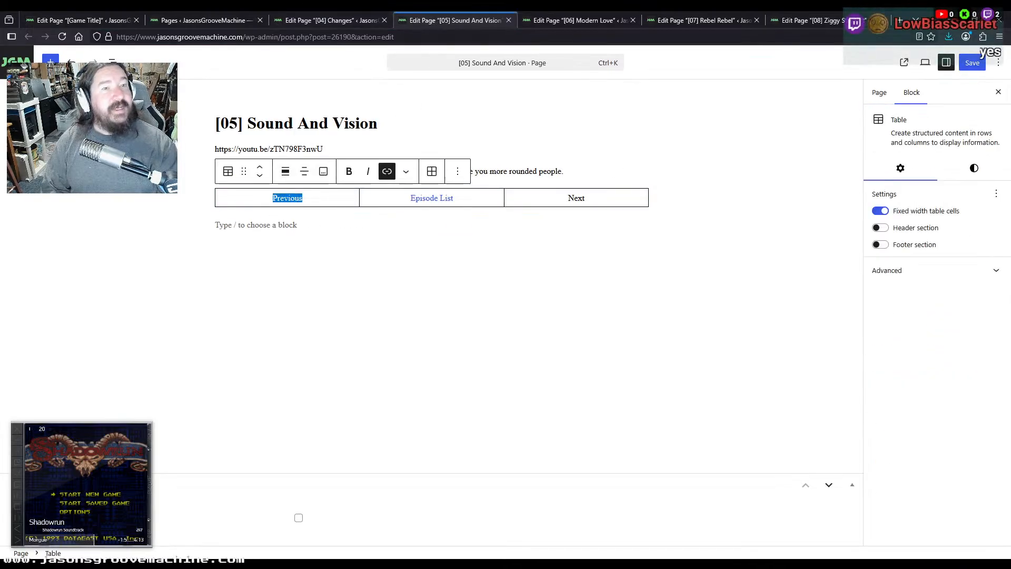
pyautogui.click(104, 19)
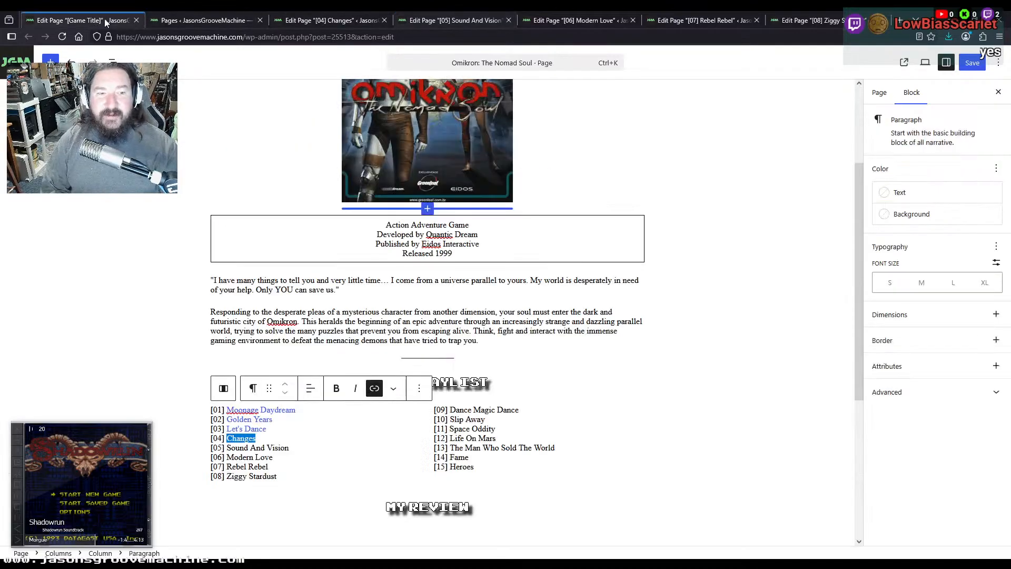
# Copy the [05] Sound And Vision page's link and apply it to Previous on the [06] Modern Love page
pyautogui.click(481, 20)
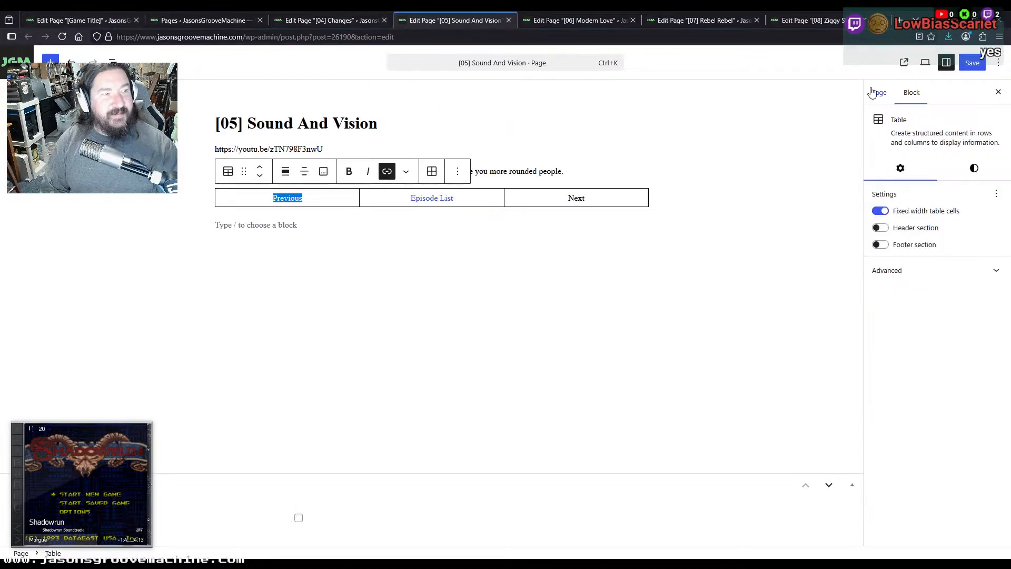
pyautogui.click(877, 92)
pyautogui.click(944, 289)
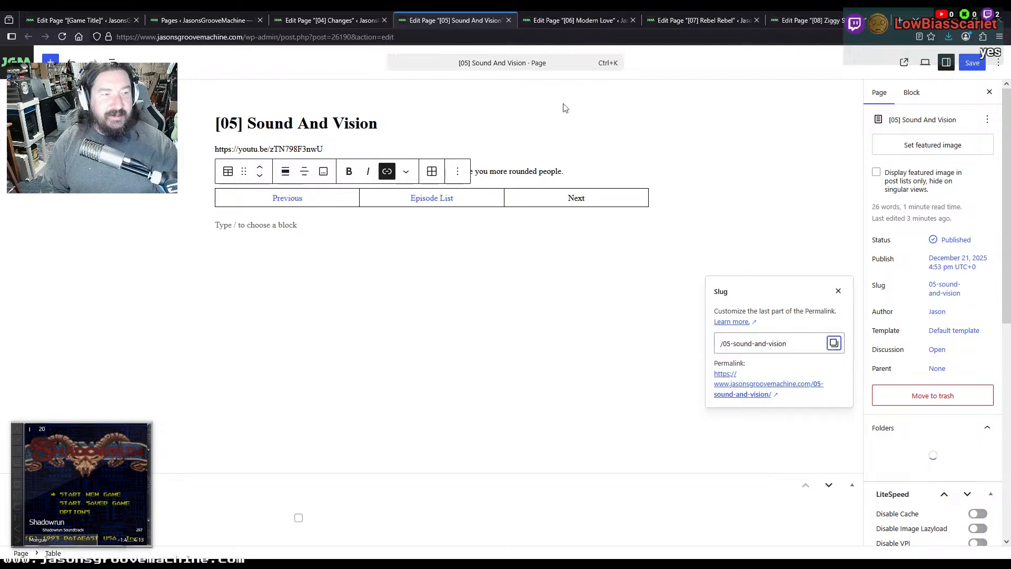
pyautogui.click(579, 20)
pyautogui.doubleClick(290, 198)
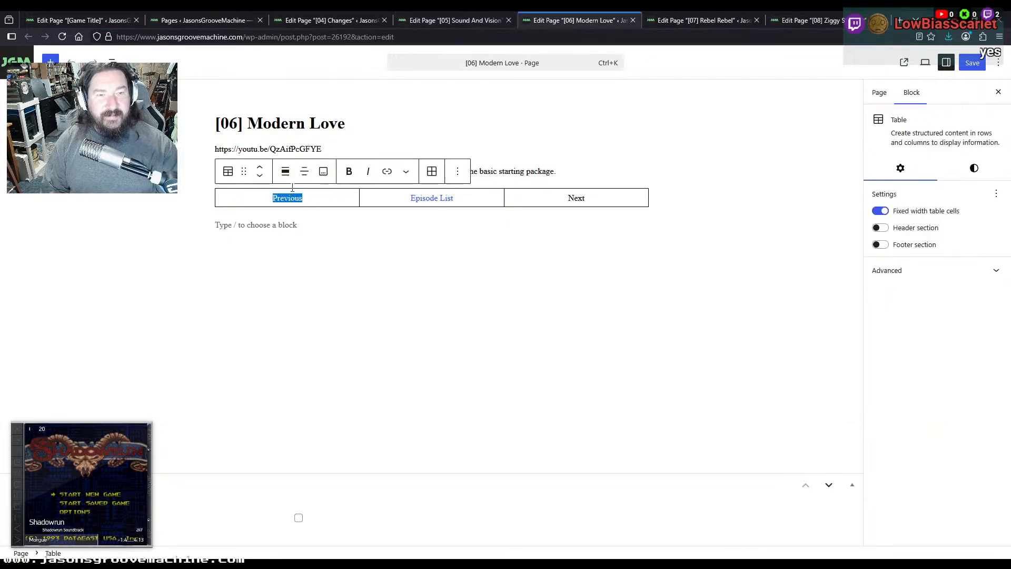
# Link Next on the [04] Changes page and Sound And Vision in the game page's playlist to the [05] page
pyautogui.click(329, 20)
pyautogui.doubleClick(576, 207)
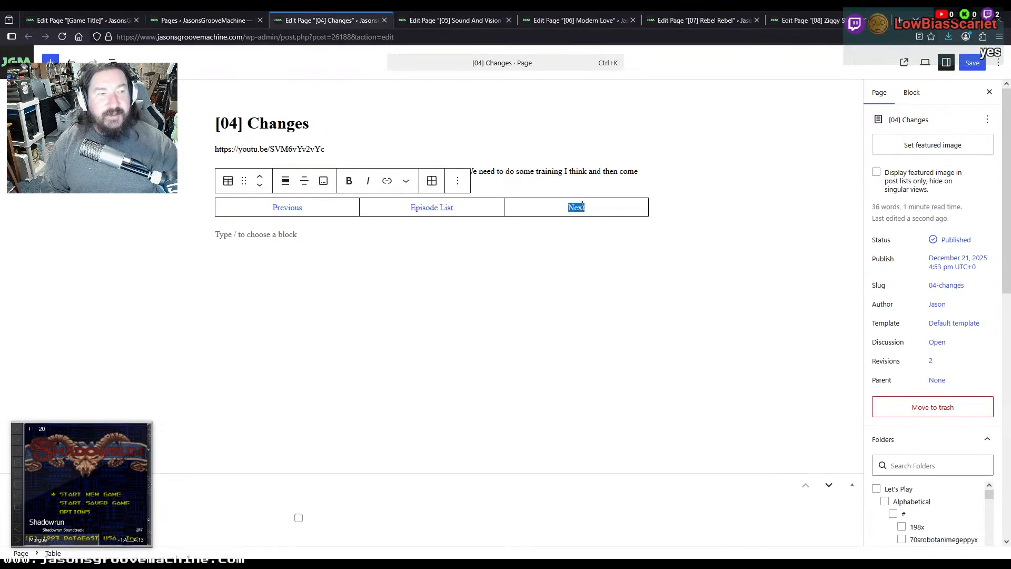
pyautogui.click(79, 20)
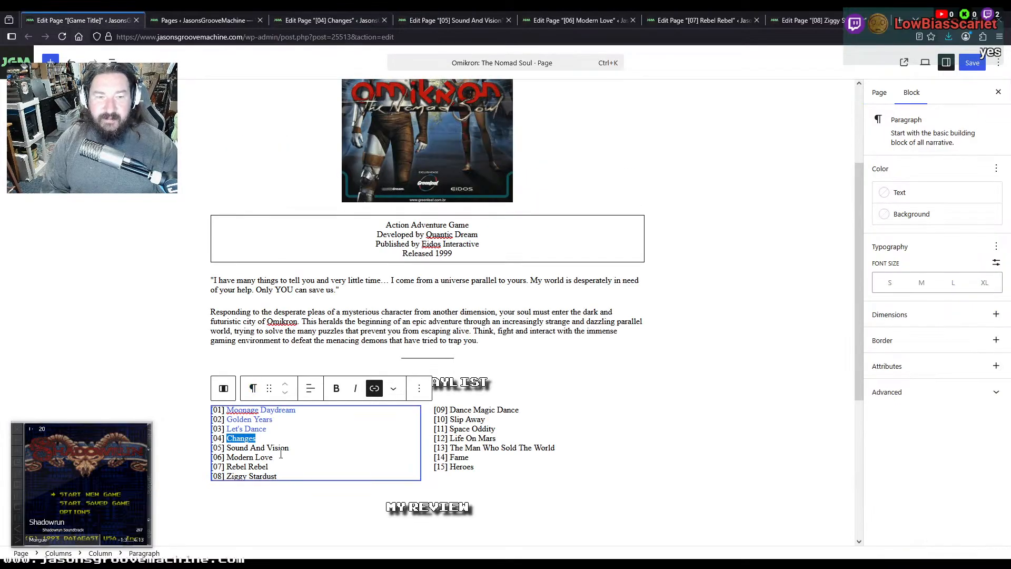
pyautogui.moveTo(289, 447); pyautogui.dragTo(251, 448)
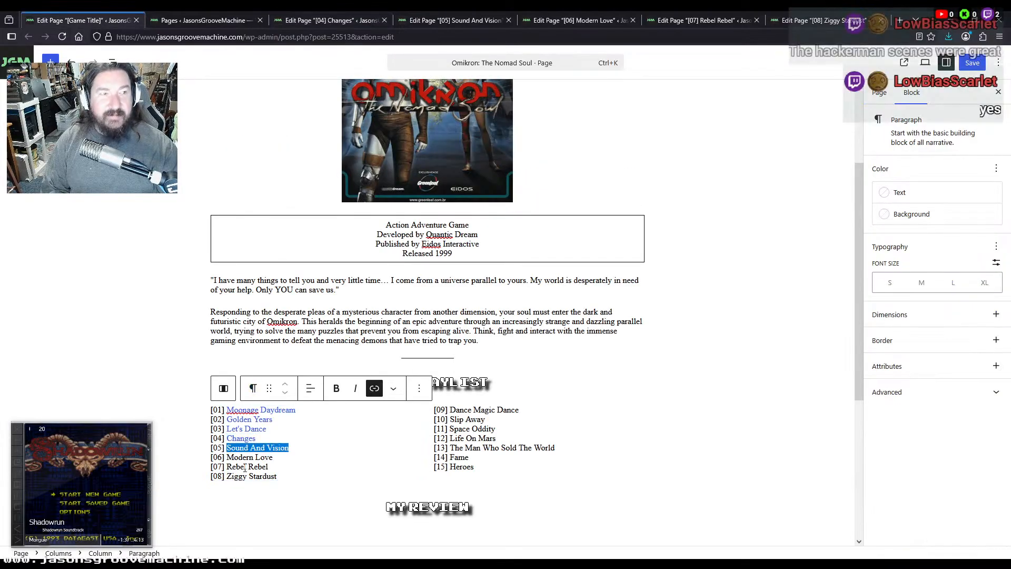
# Copy the [06] Modern Love page's link and apply it to Previous on the [07] Rebel Rebel page
pyautogui.click(579, 20)
pyautogui.click(879, 93)
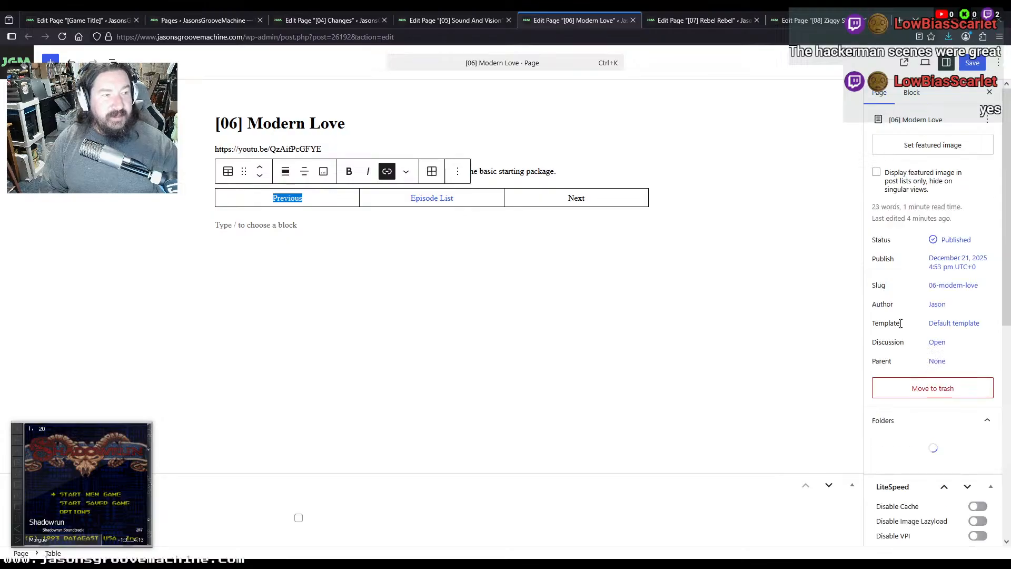
pyautogui.click(953, 285)
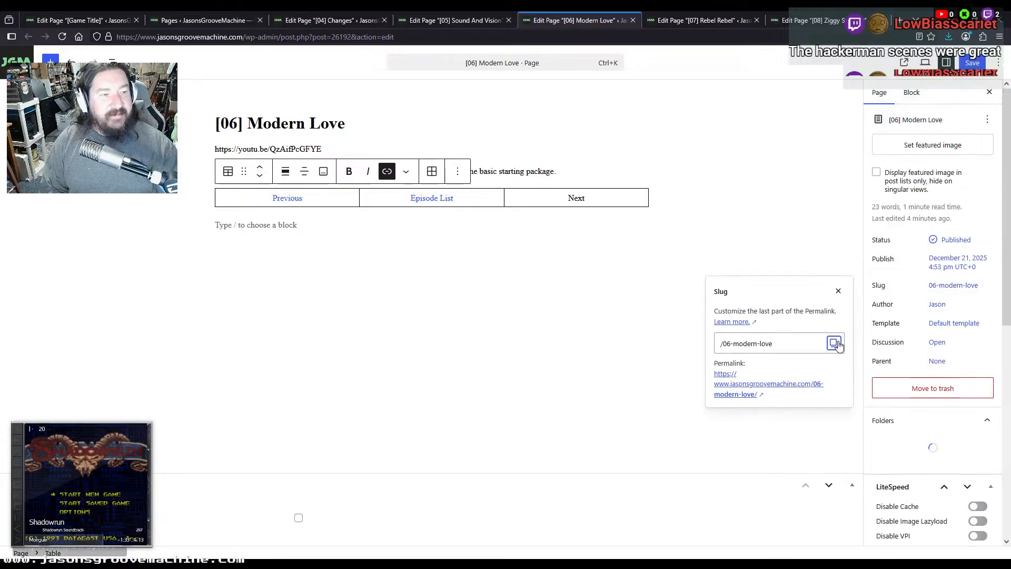
pyautogui.click(668, 21)
pyautogui.doubleClick(295, 207)
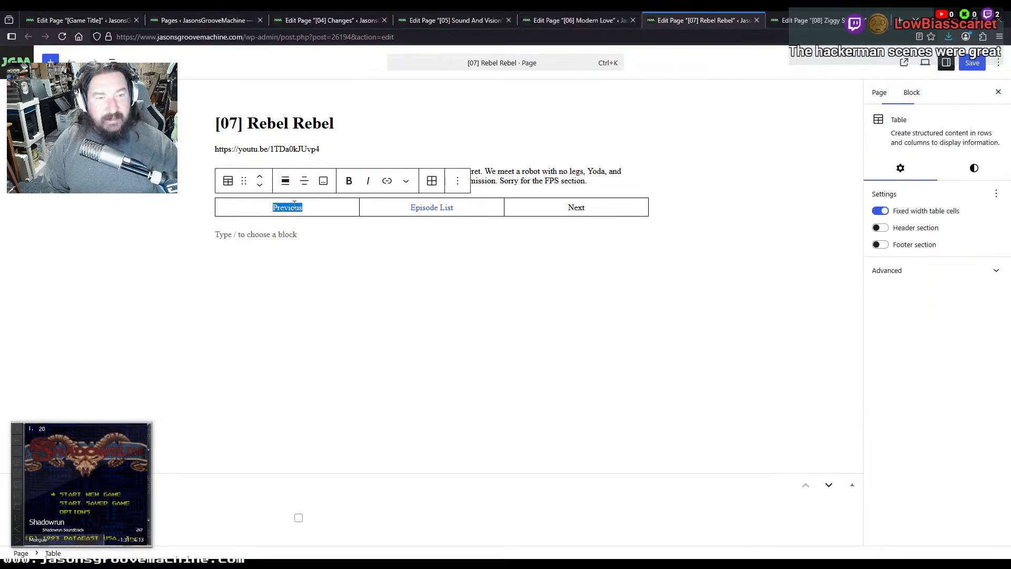
# Link Next on the [05] Sound And Vision page and Modern Love in the game page's playlist to the [06] page
pyautogui.click(458, 21)
pyautogui.doubleClick(579, 198)
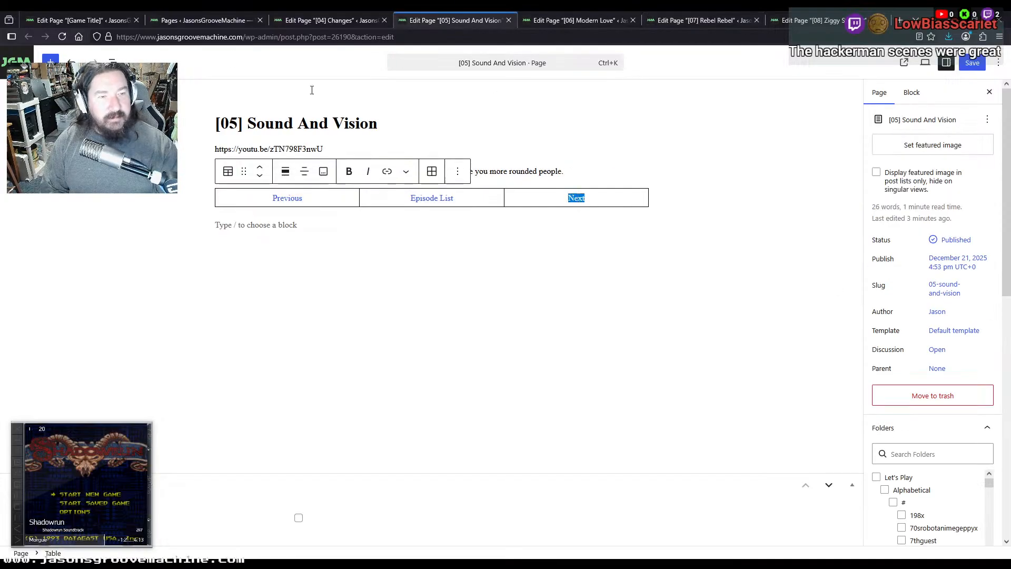
pyautogui.click(79, 20)
pyautogui.moveTo(228, 448)
pyautogui.mouseDown()
pyautogui.moveTo(288, 448)
pyautogui.moveTo(256, 462)
pyautogui.moveTo(227, 455)
pyautogui.mouseUp()
pyautogui.hotkey('ctrl', 'v')
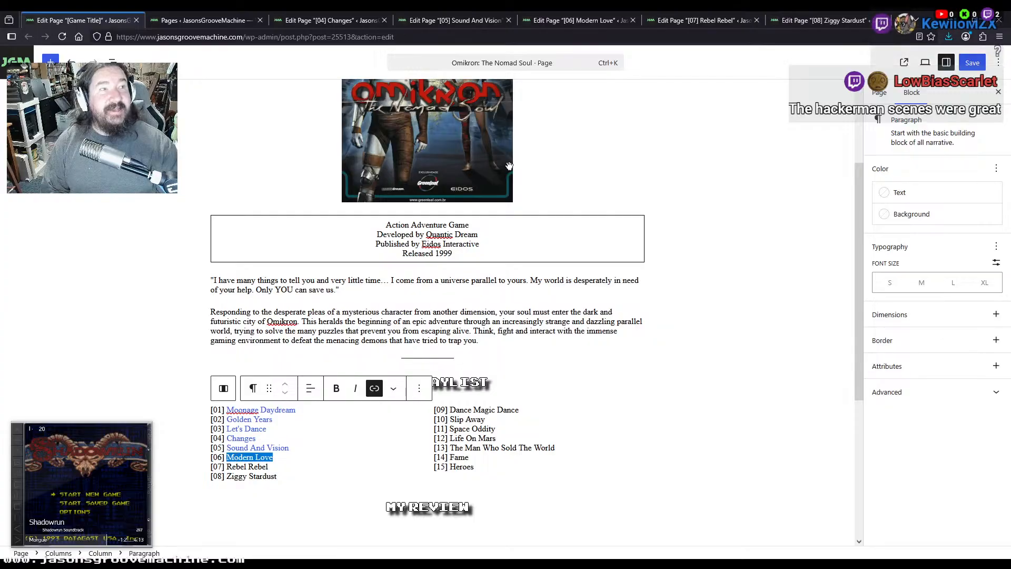
# Copy the [07] Rebel Rebel page's link and apply it to Previous on the [08] Ziggy Stardust page
pyautogui.click(593, 26)
pyautogui.click(705, 27)
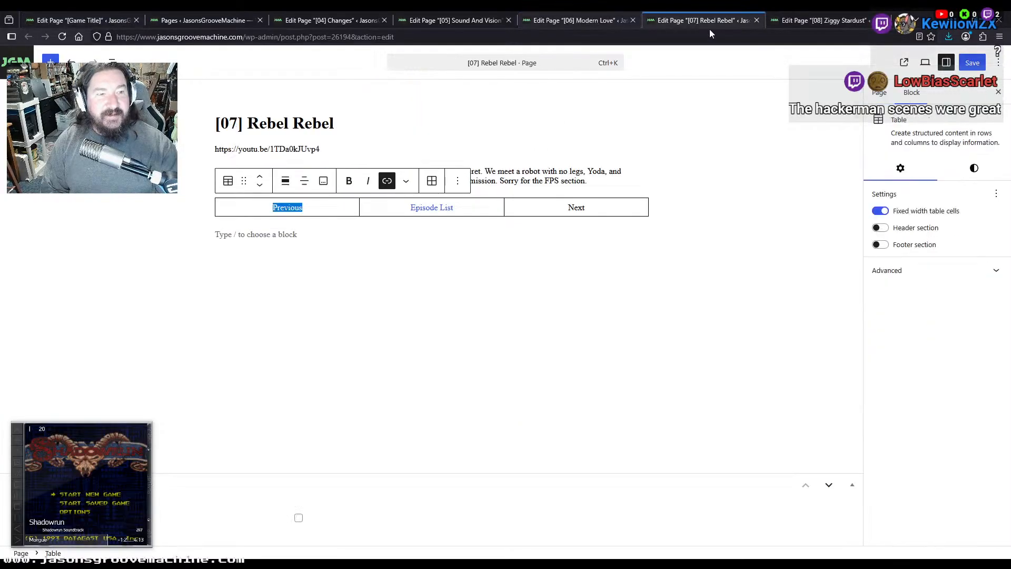
pyautogui.click(879, 93)
pyautogui.click(952, 286)
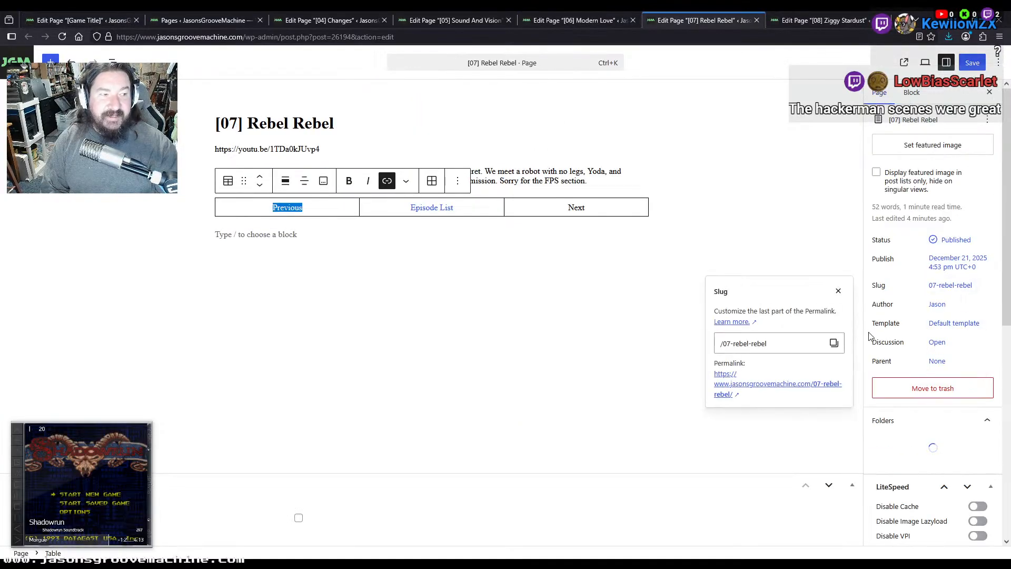
pyautogui.click(834, 343)
pyautogui.click(822, 20)
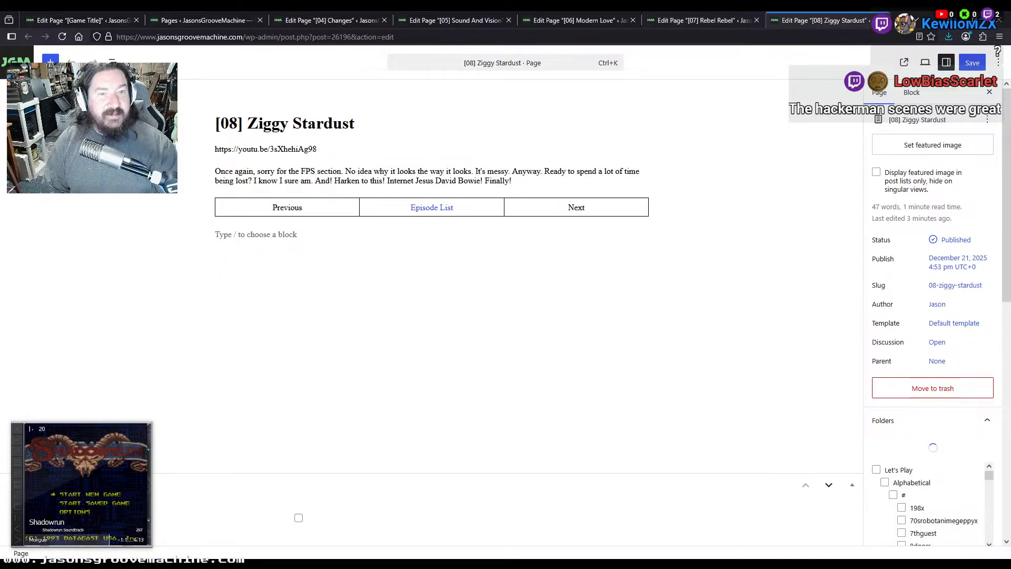
pyautogui.click(286, 206)
# Link Next on the [06] Modern Love page and Rebel Rebel in the game page's playlist to the [07] page
pyautogui.click(584, 20)
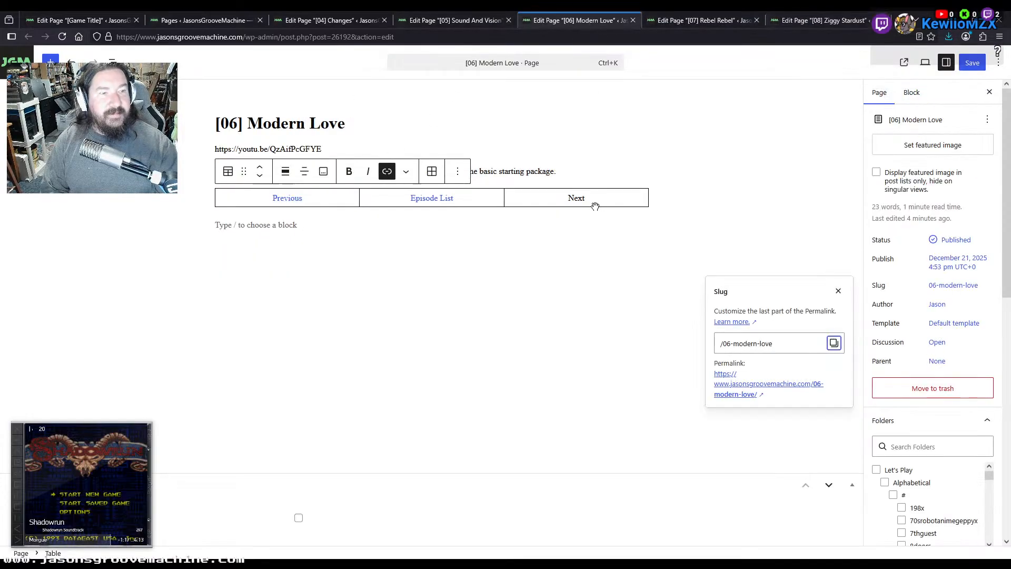
pyautogui.click(595, 206)
pyautogui.click(79, 20)
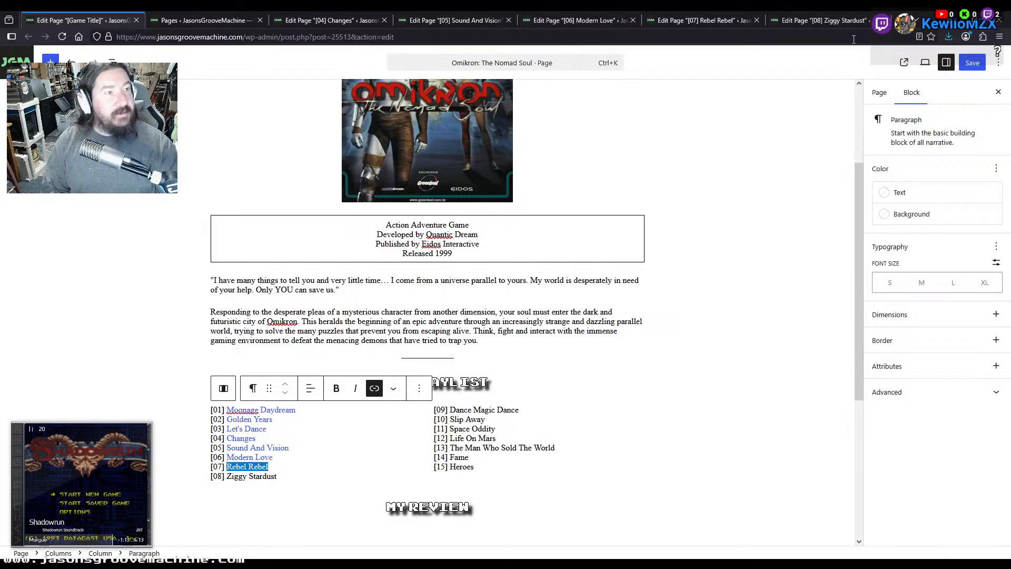
# Copy the [08] Ziggy Stardust page's link and apply it to Next on the [07] page and Ziggy Stardust in the game page's playlist
pyautogui.click(852, 22)
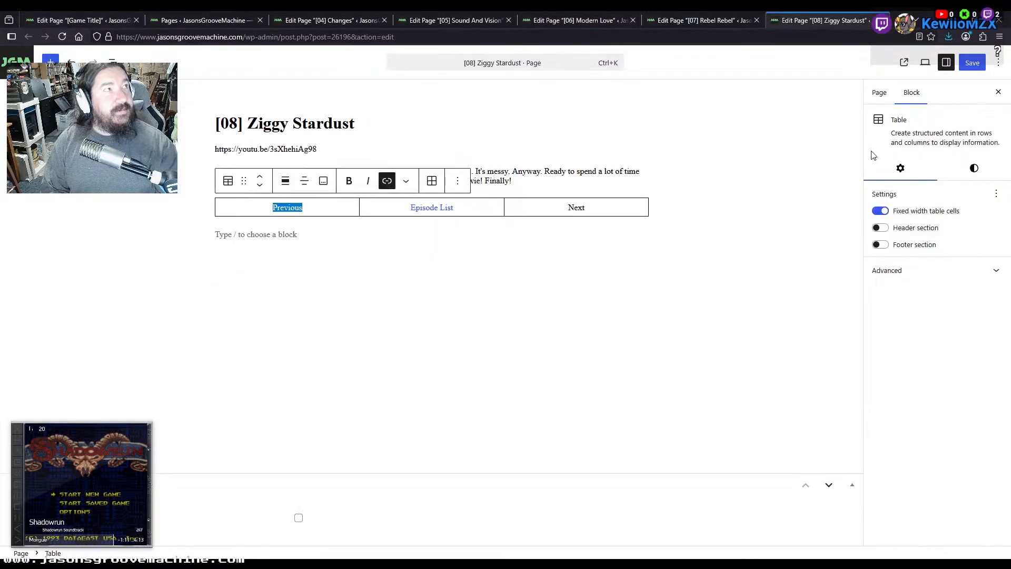
pyautogui.click(885, 94)
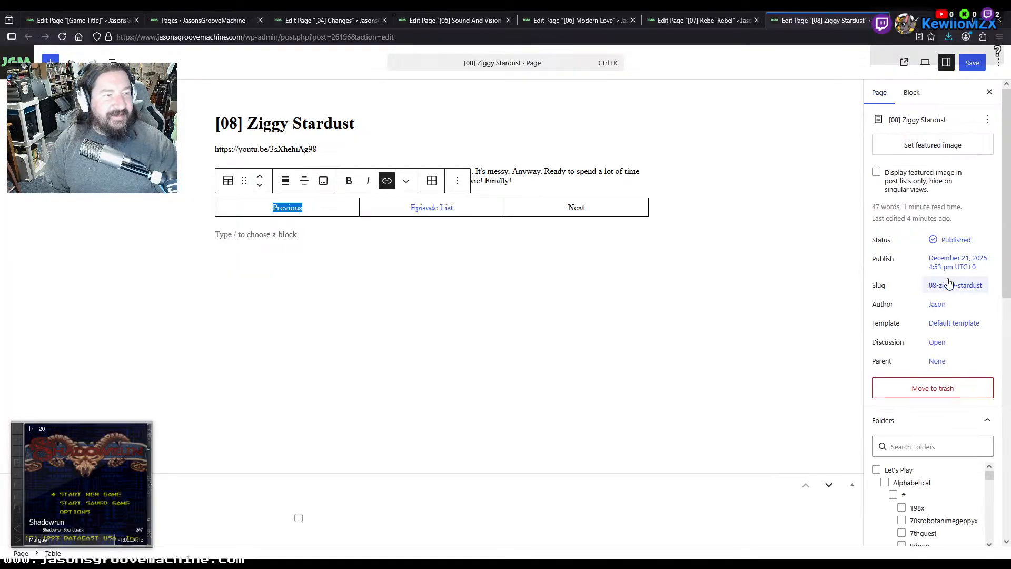
pyautogui.click(949, 285)
pyautogui.click(834, 343)
pyautogui.click(700, 20)
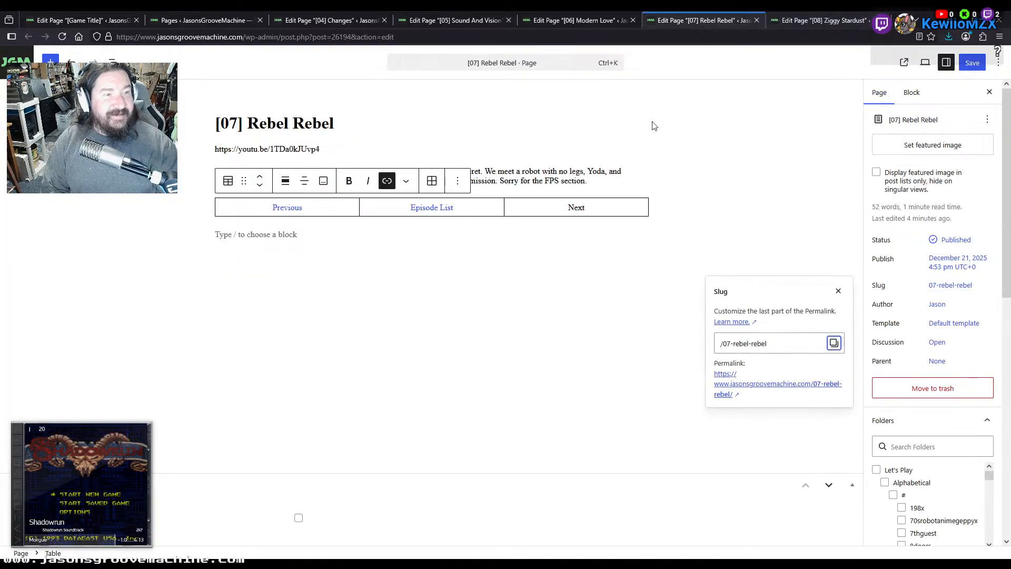
pyautogui.doubleClick(575, 206)
pyautogui.click(79, 20)
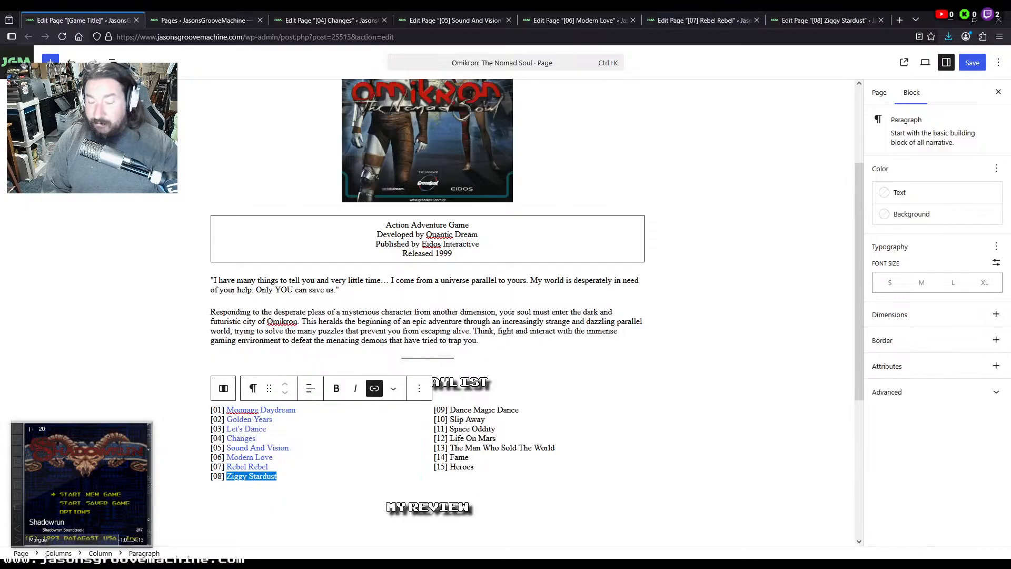
# Save the game page and each of the episode pages from [04] Changes through [08] Ziggy Stardust
pyautogui.hotkey('ctrl', 's')
pyautogui.click(342, 20)
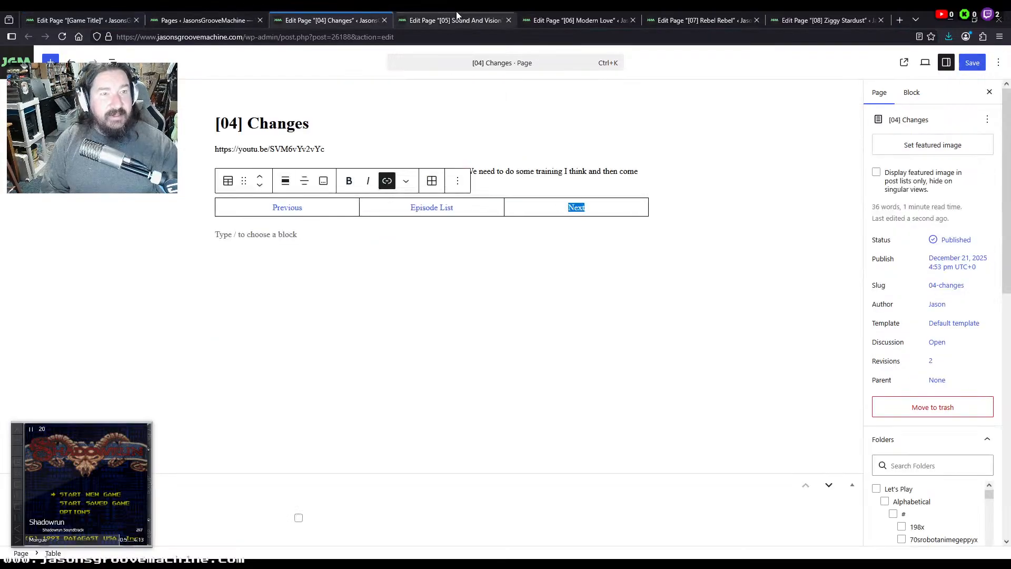
pyautogui.hotkey('ctrl', 's')
pyautogui.click(457, 16)
pyautogui.hotkey('ctrl', 's')
pyautogui.click(580, 19)
pyautogui.hotkey('ctrl', 's')
pyautogui.click(720, 16)
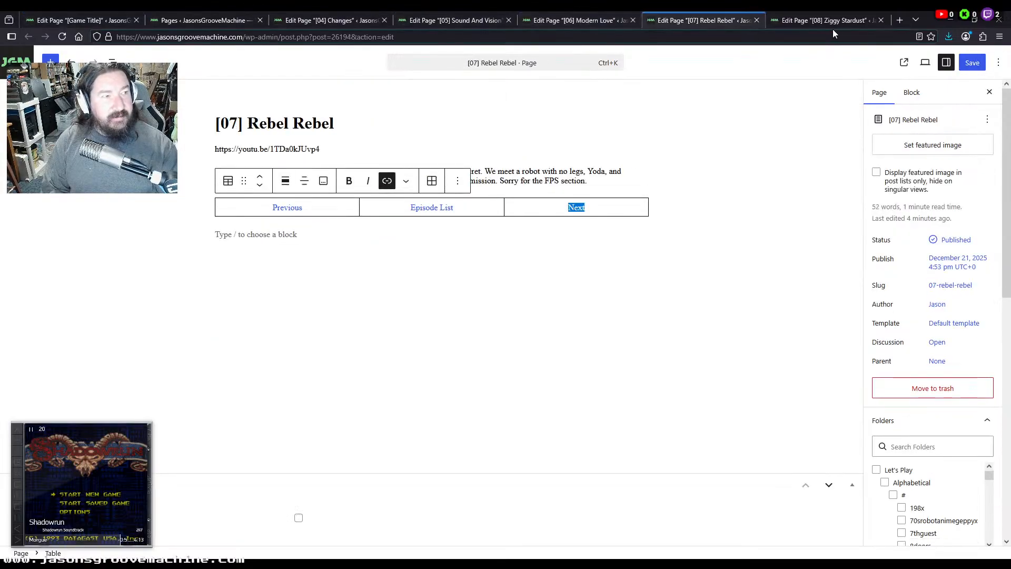
pyautogui.hotkey('ctrl', 's')
pyautogui.click(834, 19)
pyautogui.hotkey('ctrl', 's')
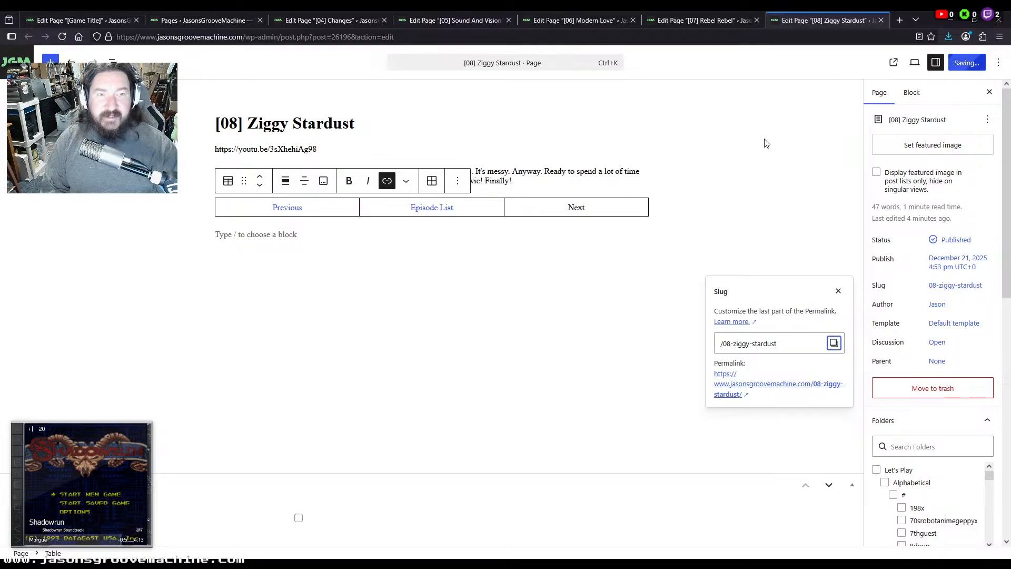
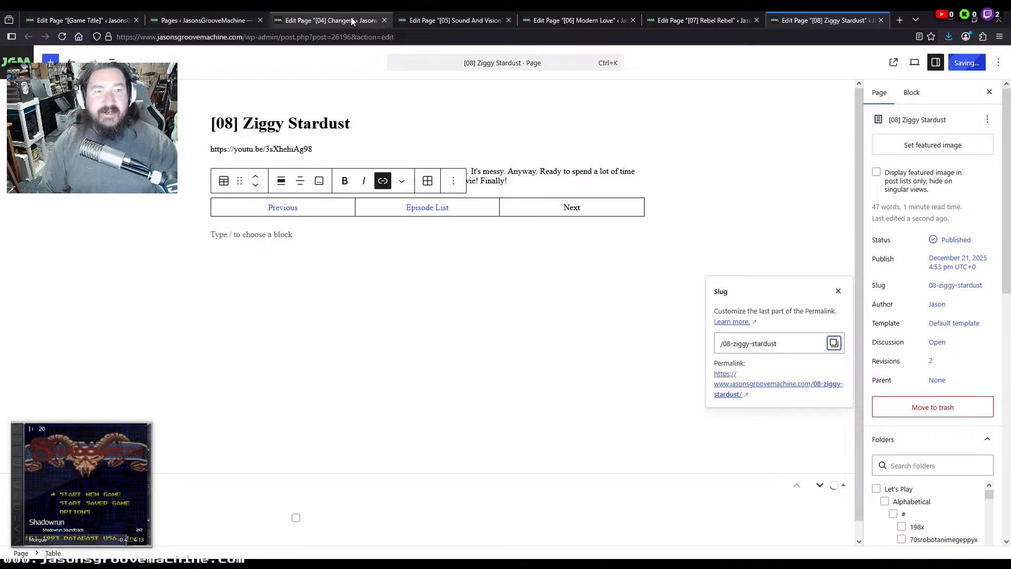
# Close the editors of the [04] Changes, [05] Sound And Vision, [06] Modern Love and [07] Rebel Rebel pages
pyautogui.click(350, 17)
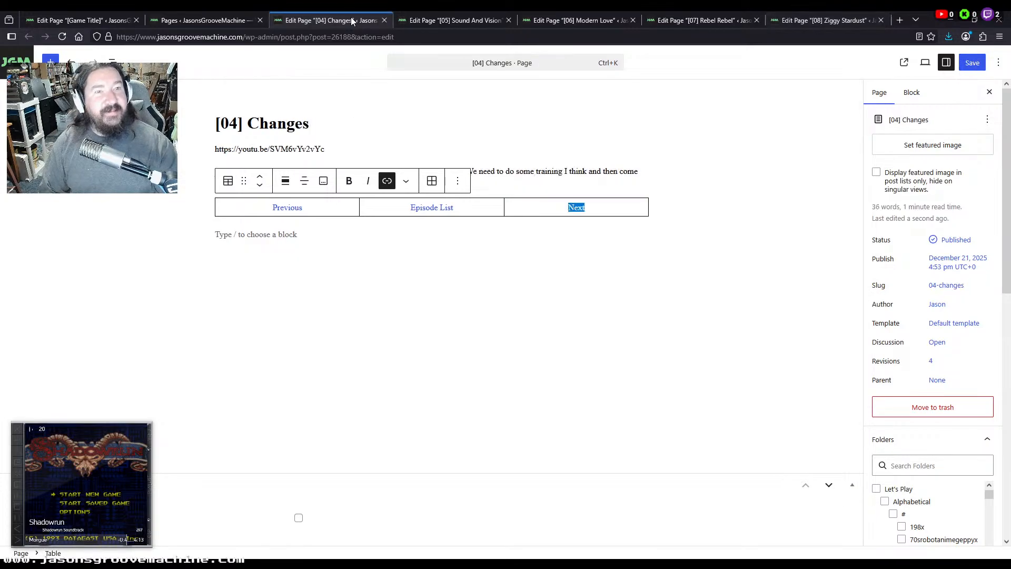
pyautogui.click(384, 21)
pyautogui.click(384, 21)
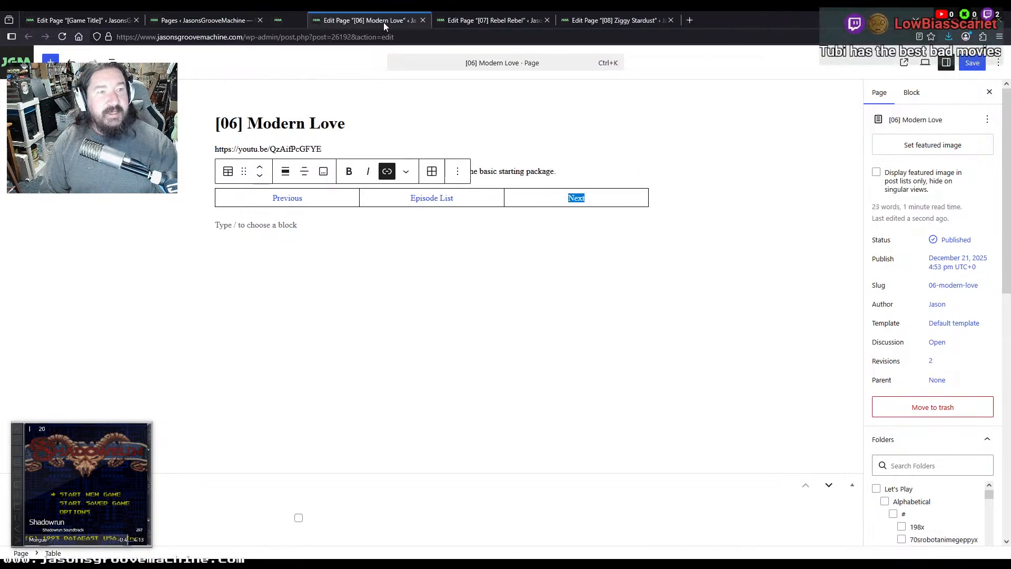
pyautogui.click(384, 21)
pyautogui.click(384, 20)
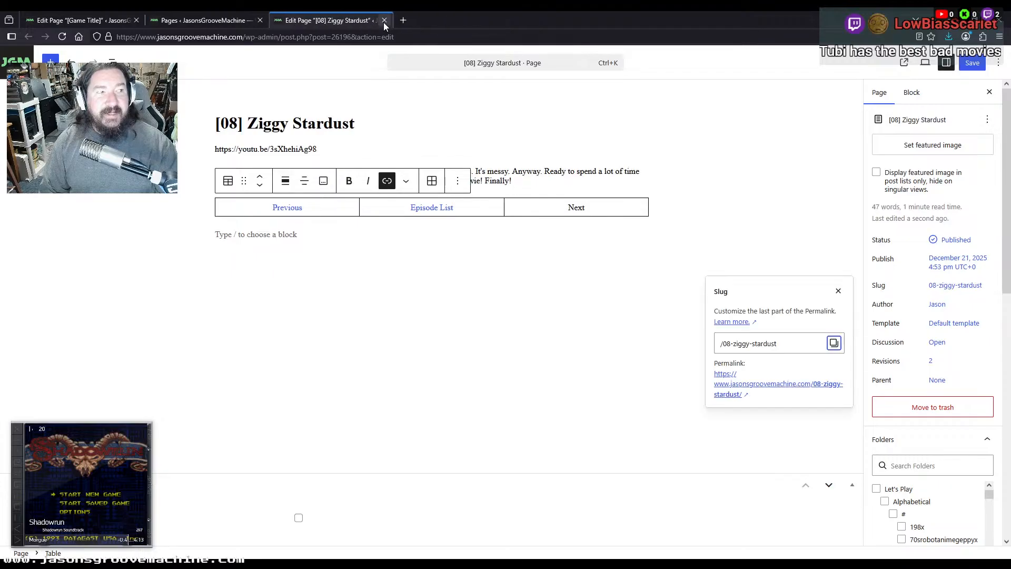
# Open episode pages [09] through [12] for editing in separate browser tabs, and place the [08] Ziggy Stardust tab before them
pyautogui.click(81, 20)
pyautogui.click(162, 20)
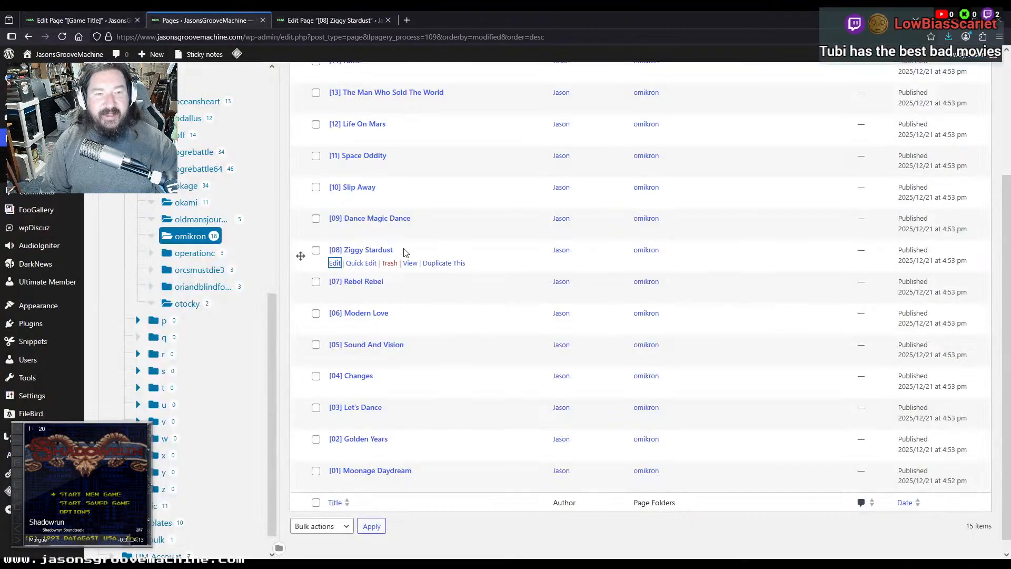
pyautogui.scroll(4, 416, 295)
pyautogui.middleClick(335, 392)
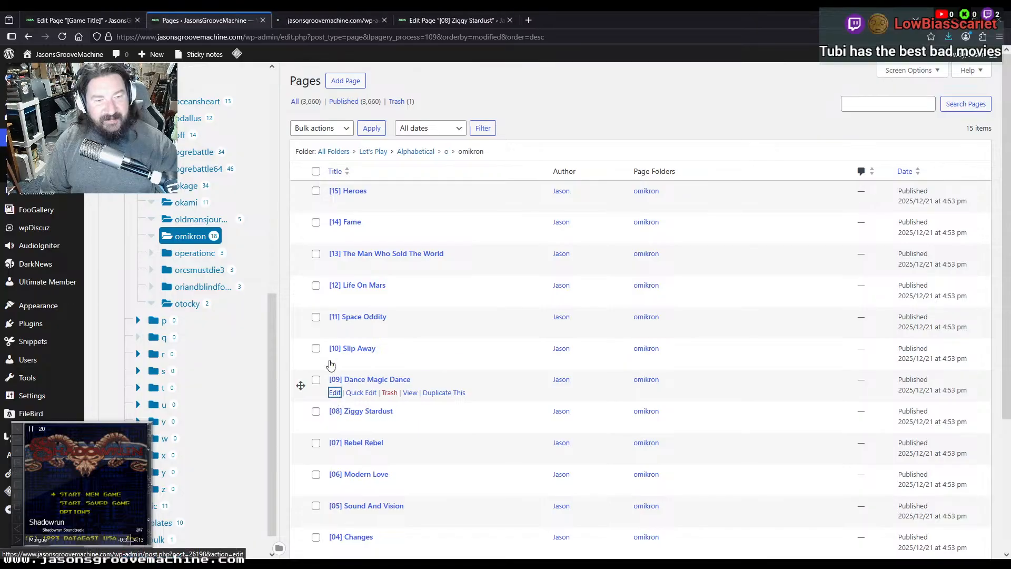
pyautogui.middleClick(335, 360)
pyautogui.middleClick(335, 329)
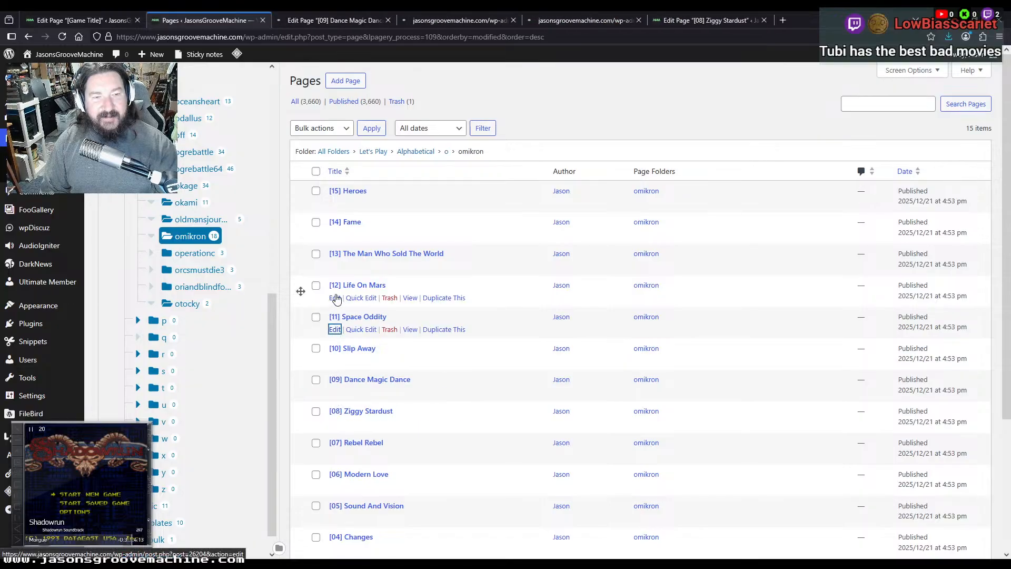
pyautogui.middleClick(335, 298)
pyautogui.moveTo(706, 20); pyautogui.dragTo(305, 19)
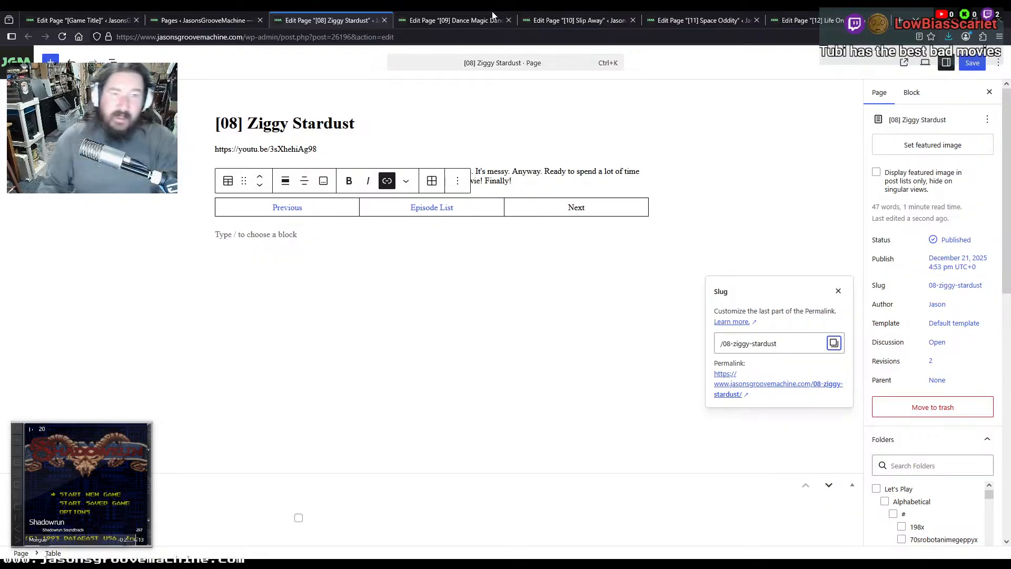
# Link Previous on the [09] Dance Magic Dance page to the copied [08] Ziggy Stardust page link
pyautogui.click(453, 20)
pyautogui.doubleClick(290, 197)
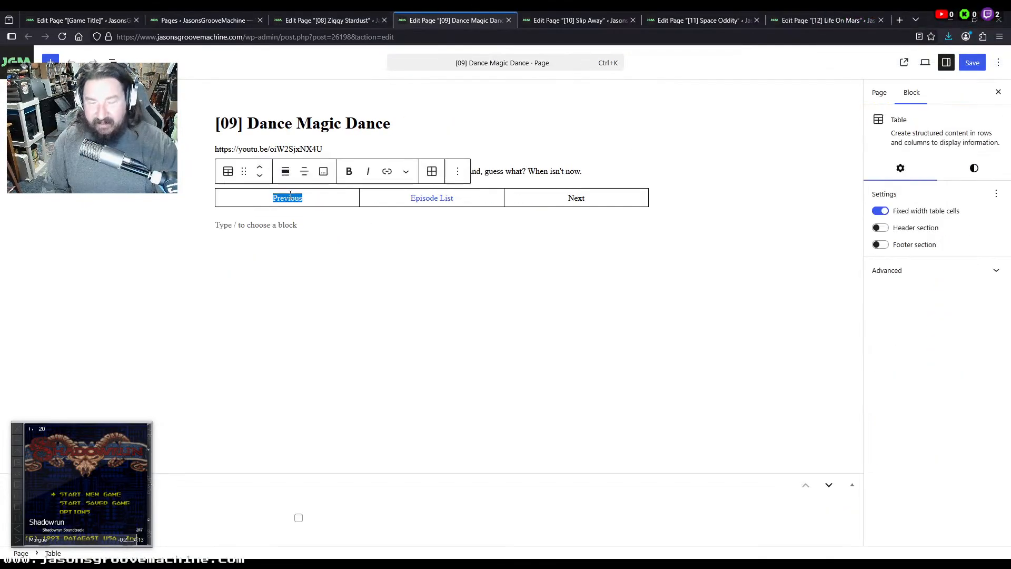
pyautogui.hotkey('ctrl', 'v')
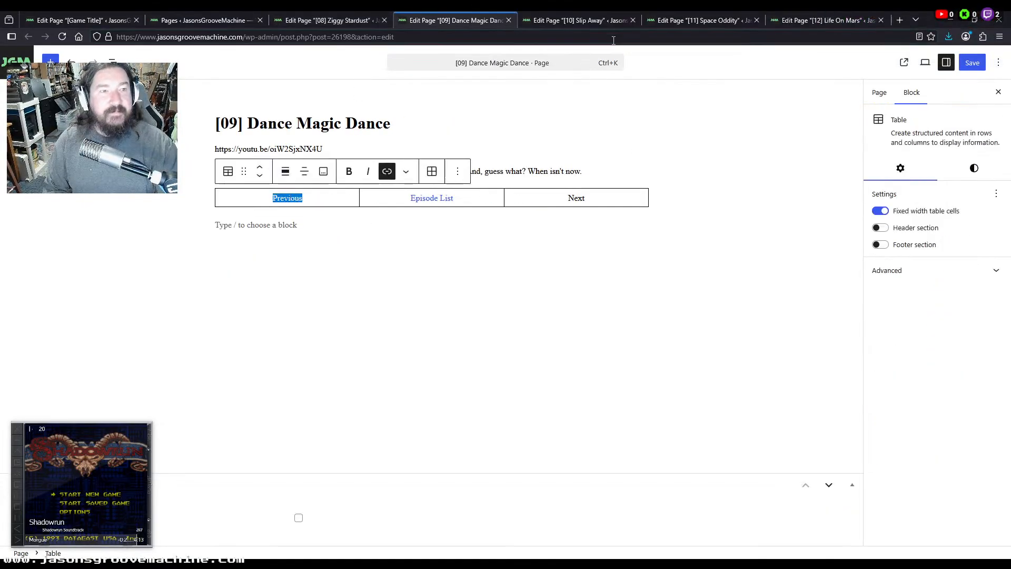
# Copy the [09] Dance Magic Dance page's link and apply it to Previous on the [10] Slip Away page
pyautogui.click(889, 96)
pyautogui.click(937, 288)
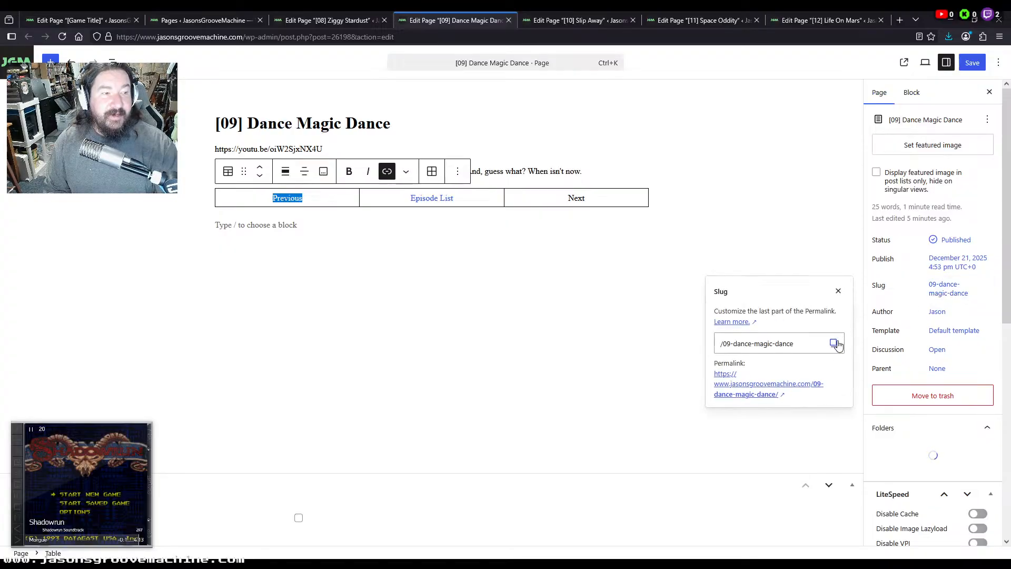
pyautogui.click(545, 21)
pyautogui.click(295, 199)
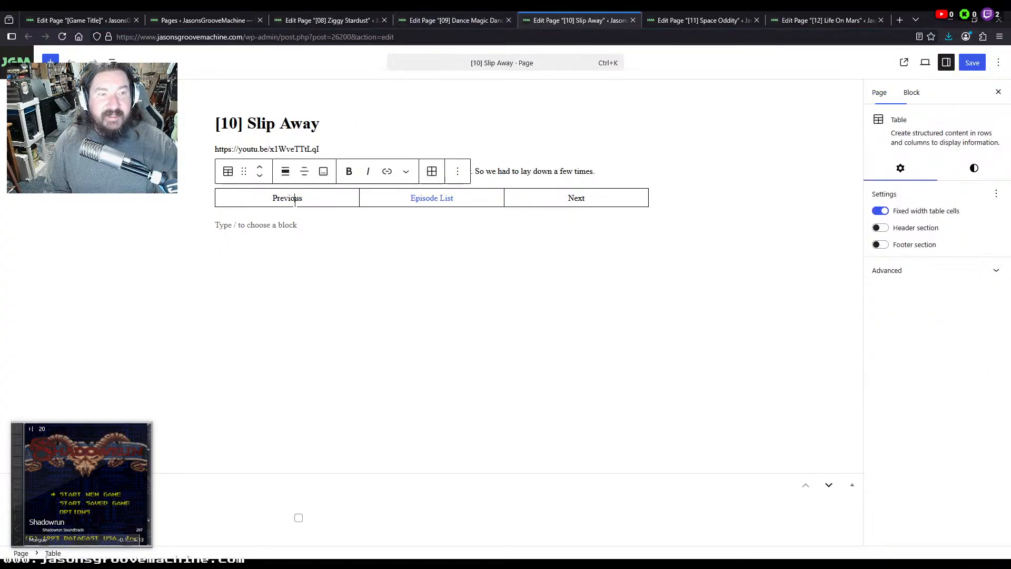
pyautogui.doubleClick(287, 198)
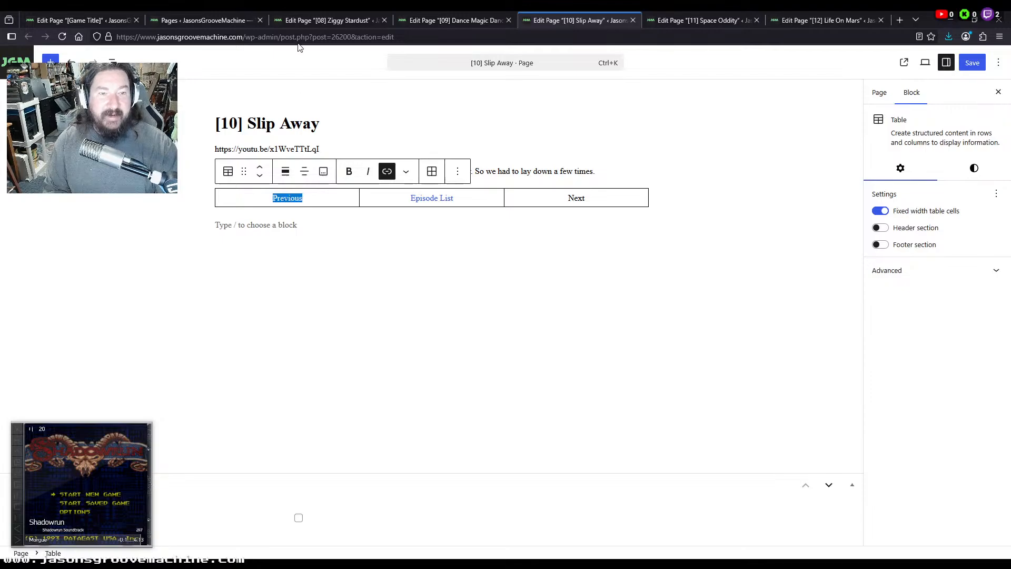
# Link Next on the [08] Ziggy Stardust page and Dance Magic Dance in the game page's playlist to the [09] page
pyautogui.click(329, 20)
pyautogui.doubleClick(583, 209)
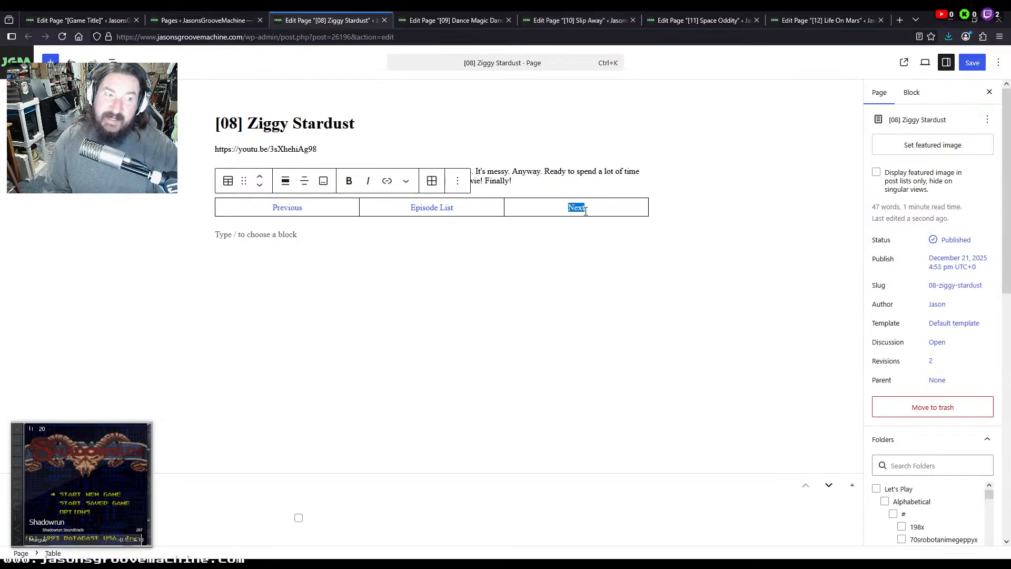
pyautogui.click(79, 20)
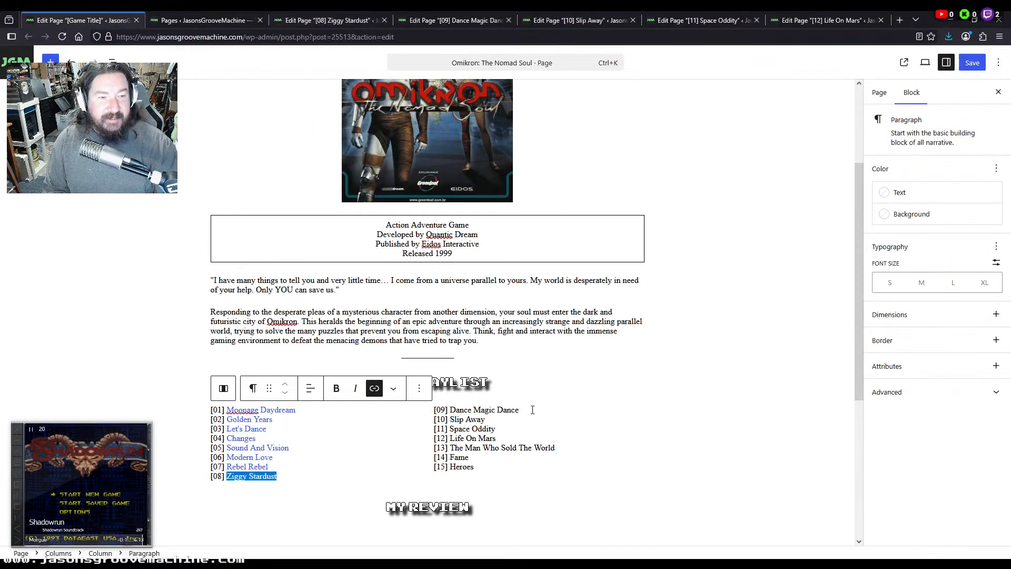
pyautogui.moveTo(533, 409); pyautogui.dragTo(460, 410)
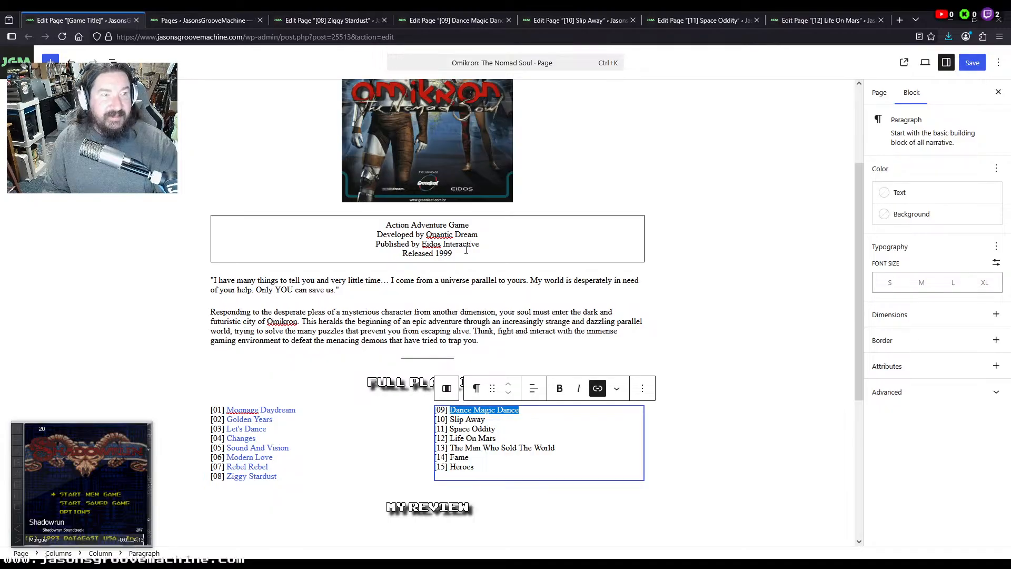
# Copy the [10] Slip Away page's link and apply it to Previous on the [11] Space Oddity page
pyautogui.click(579, 20)
pyautogui.click(878, 94)
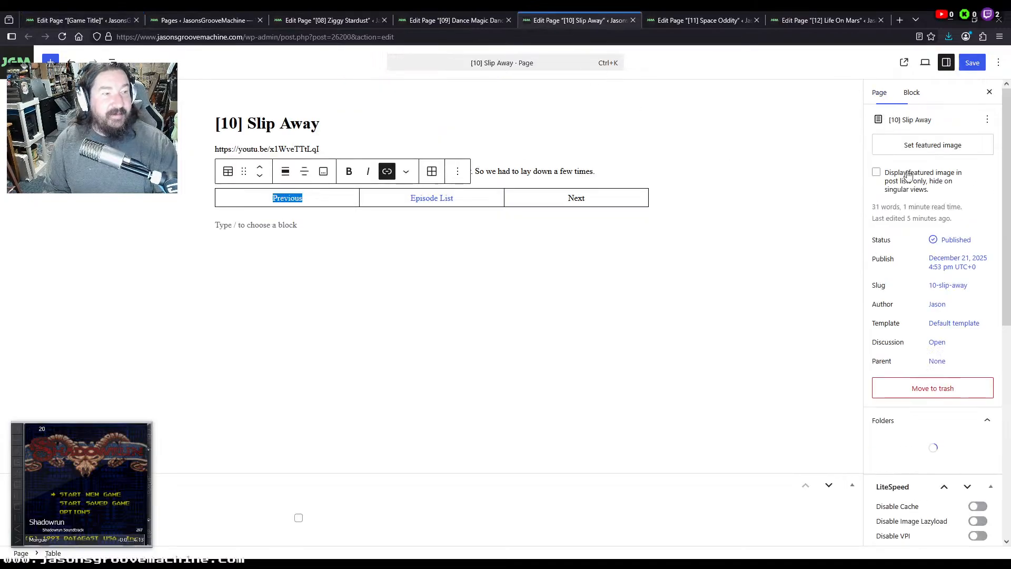
pyautogui.click(948, 286)
pyautogui.click(834, 343)
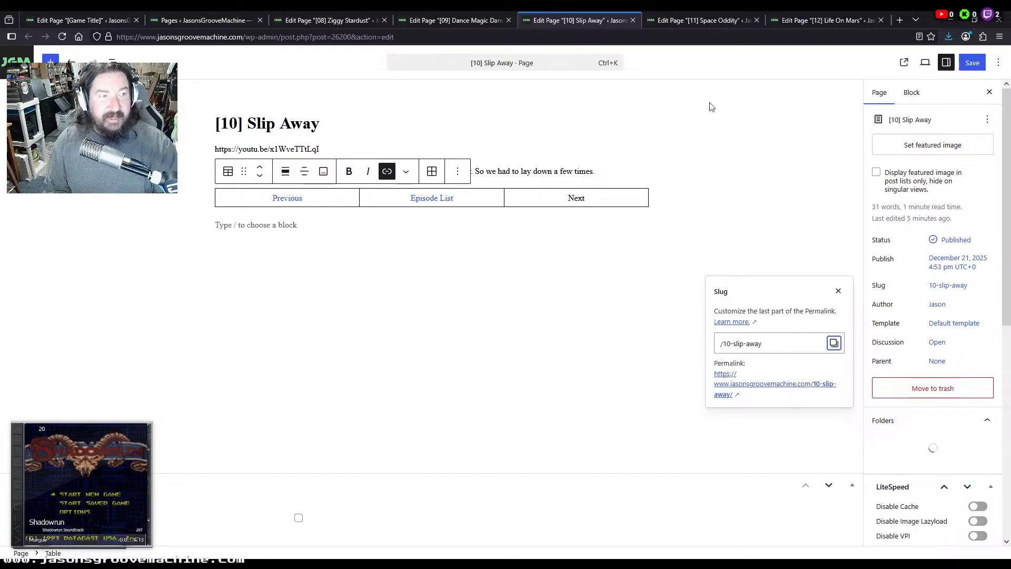
pyautogui.click(690, 21)
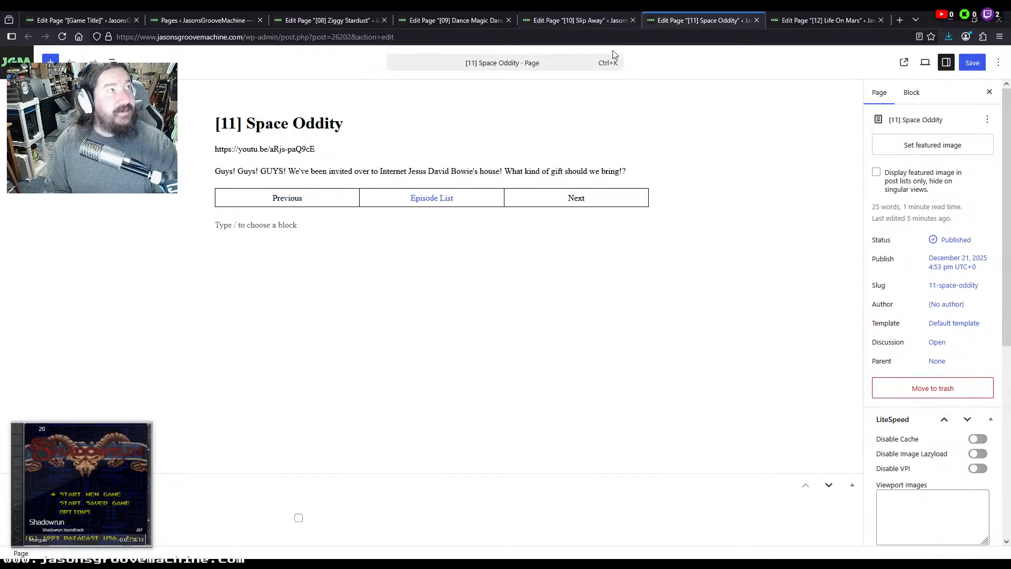
pyautogui.doubleClick(289, 201)
# Link Next on the [09] Dance Magic Dance page and Slip Away in the game page's playlist to the [10] page
pyautogui.click(450, 20)
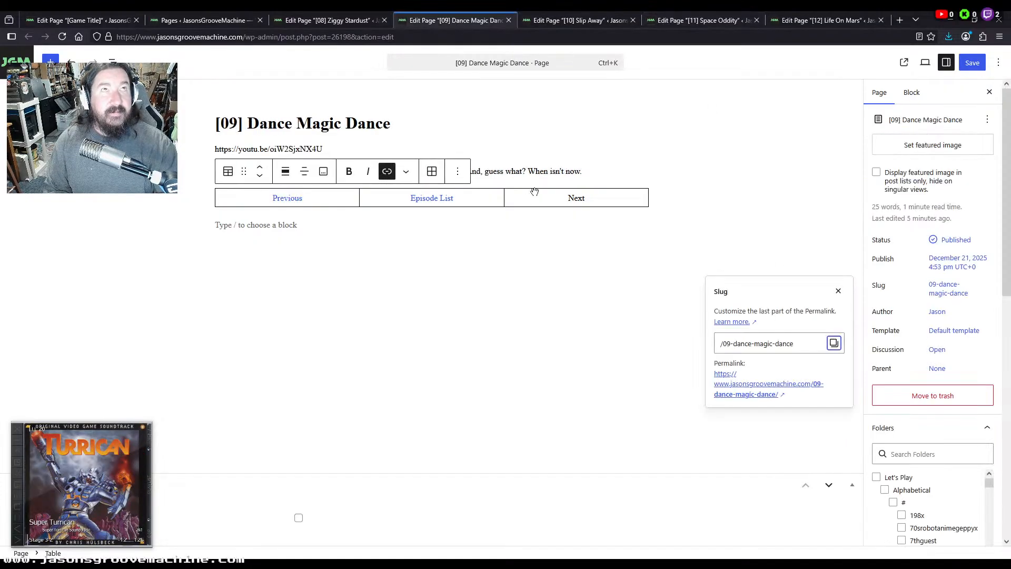
pyautogui.doubleClick(576, 200)
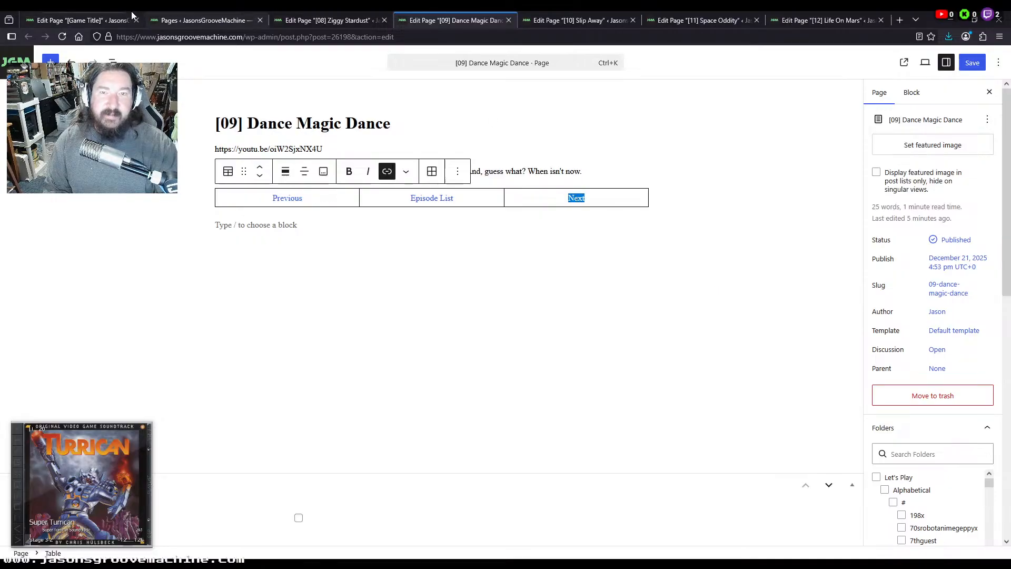
pyautogui.click(105, 20)
pyautogui.click(497, 419)
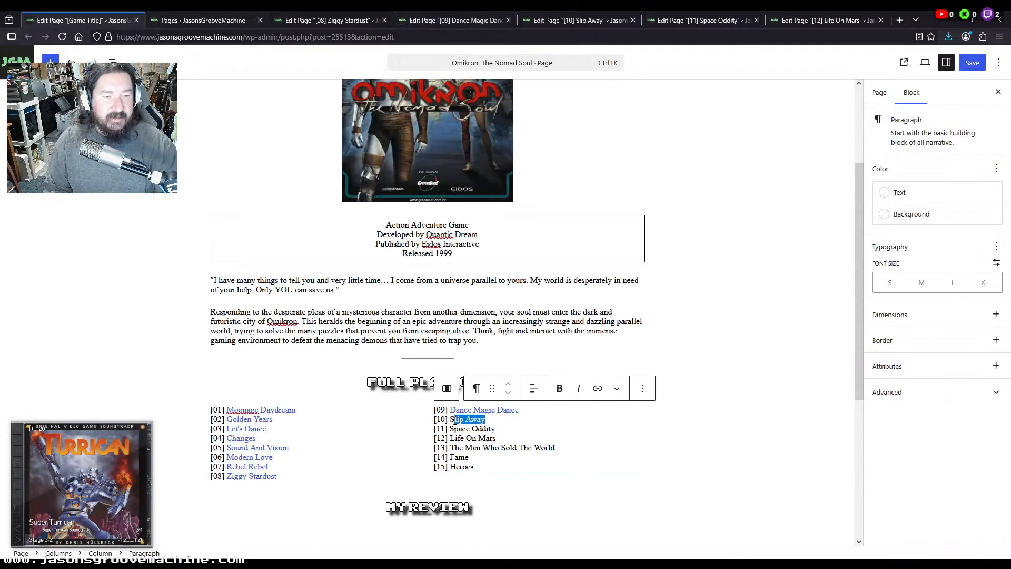
# Copy the [11] Space Oddity page's link and apply it to Previous on the [12] Life On Mars page
pyautogui.click(702, 16)
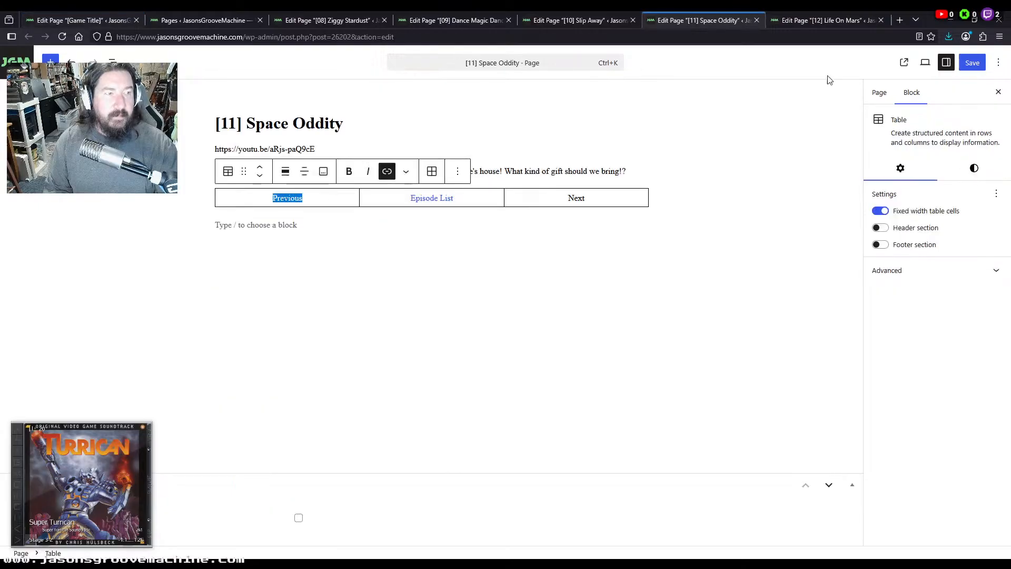
pyautogui.click(879, 94)
pyautogui.click(934, 287)
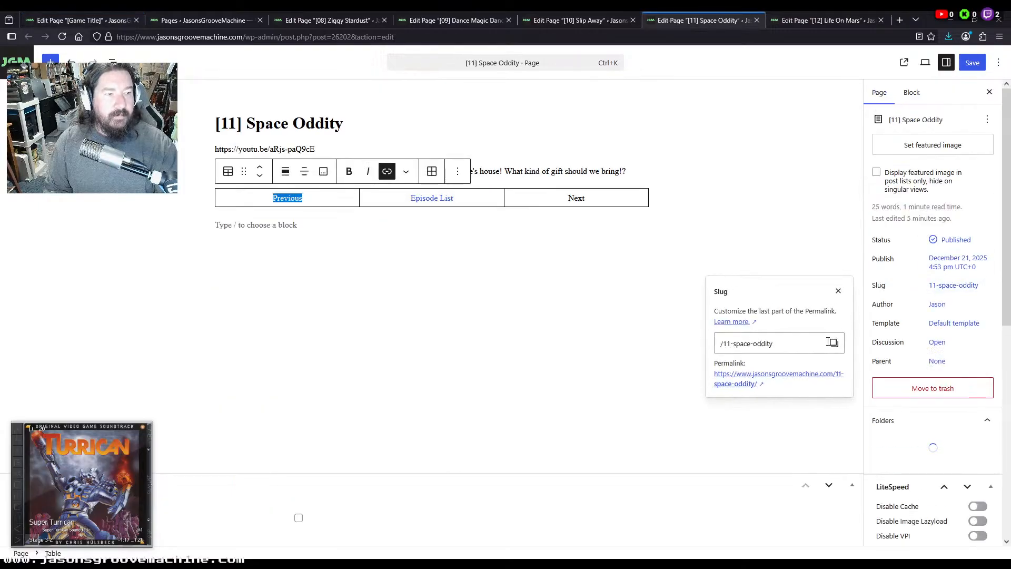
pyautogui.click(833, 343)
pyautogui.click(824, 20)
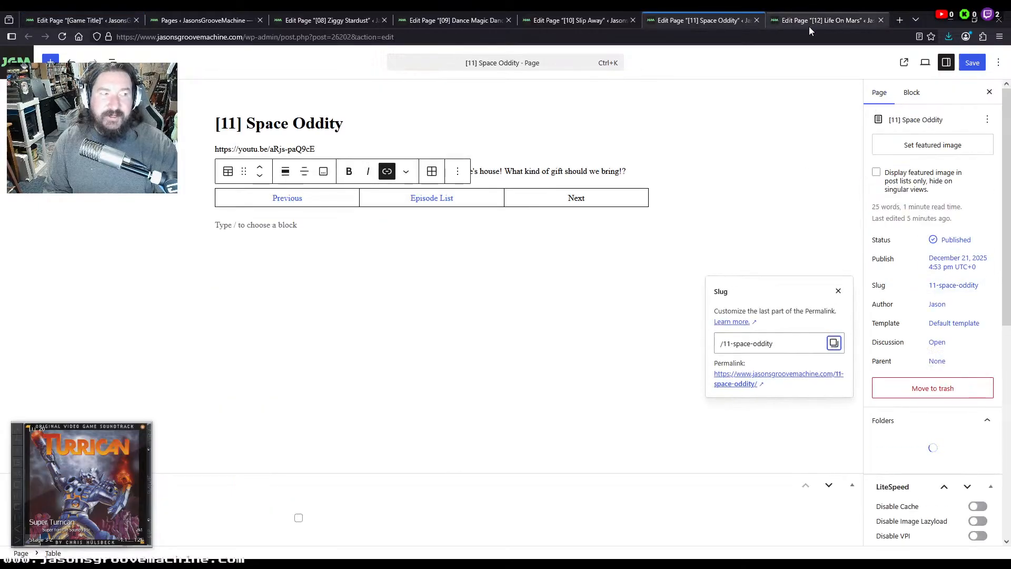
pyautogui.click(293, 196)
# Link Next on the [10] Slip Away page and Space Oddity in the game page's playlist to the [11] page
pyautogui.click(583, 21)
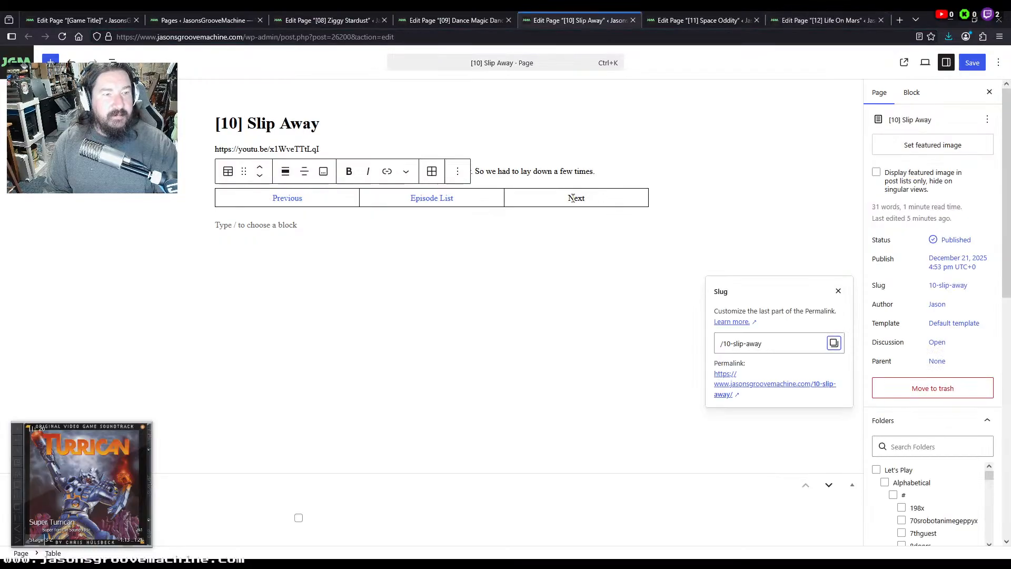
pyautogui.click(572, 198)
pyautogui.click(57, 20)
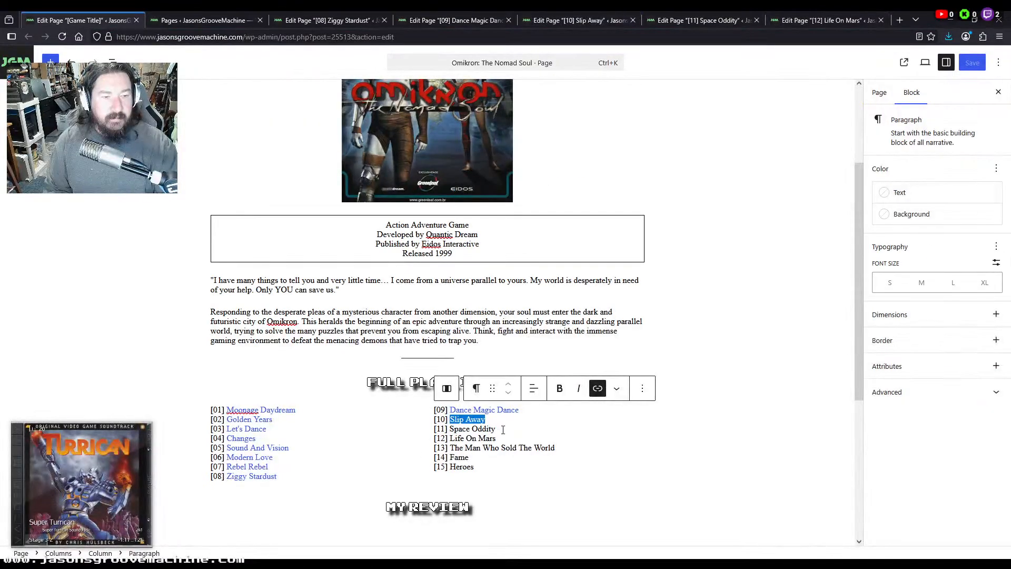
pyautogui.moveTo(496, 428); pyautogui.dragTo(449, 428)
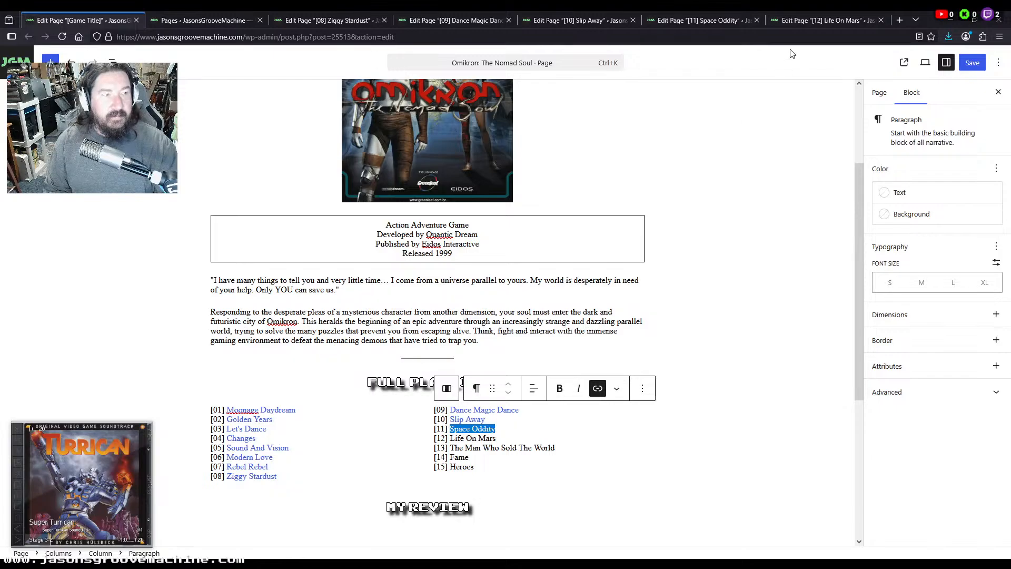
# Copy the [12] Life On Mars page's link and apply it to Next on the [11] page and Life On Mars in the playlist
pyautogui.click(809, 22)
pyautogui.click(879, 94)
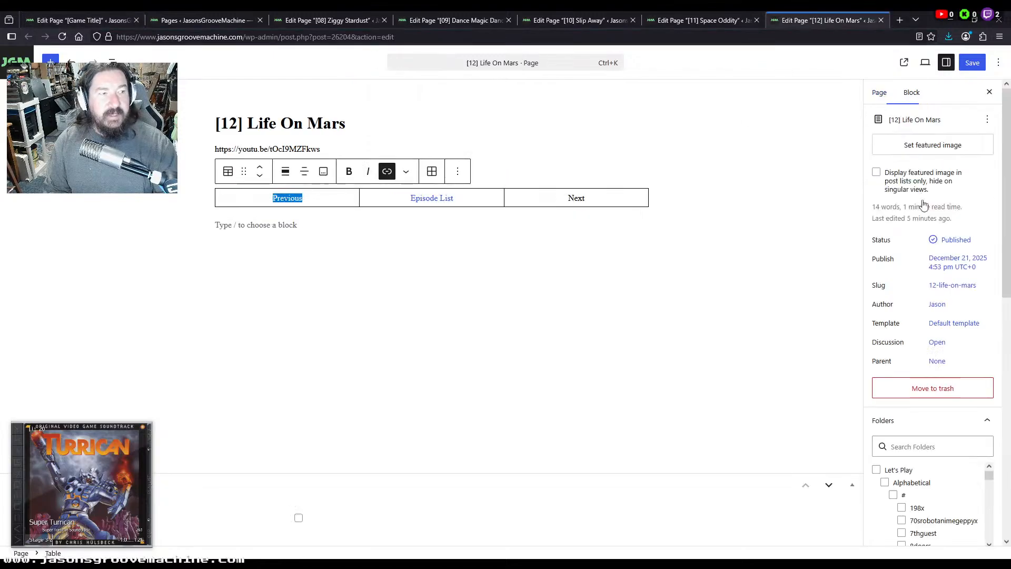
pyautogui.click(954, 287)
pyautogui.click(834, 344)
pyautogui.click(690, 21)
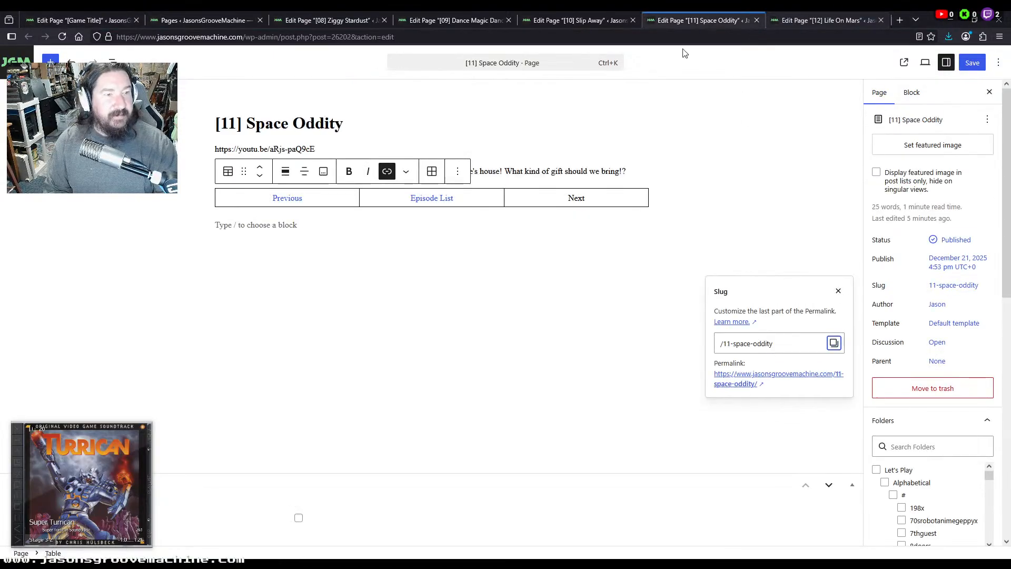
pyautogui.doubleClick(573, 197)
pyautogui.hotkey('ctrl', 'v')
pyautogui.click(47, 21)
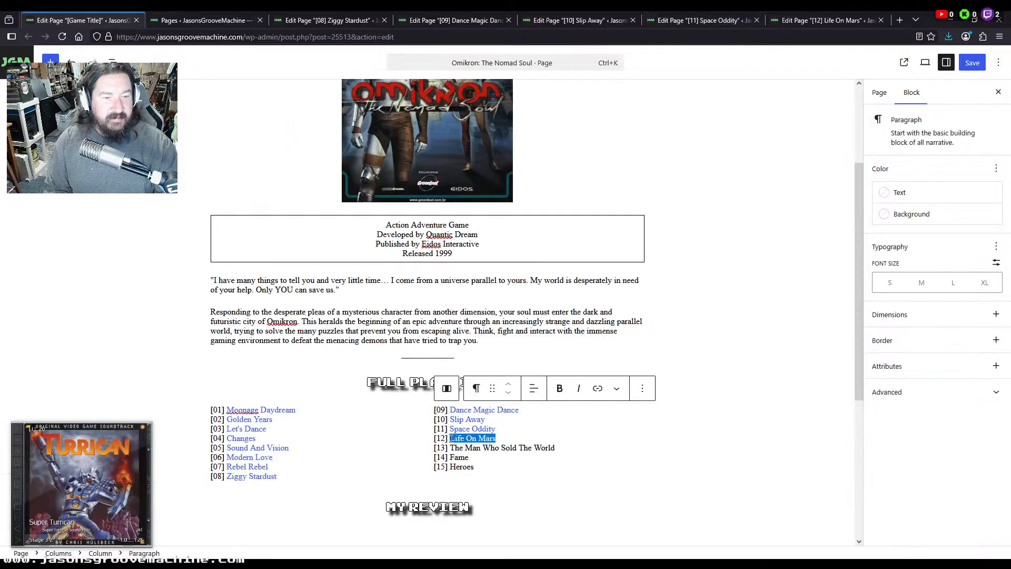
# Save the edited episode pages [08] Ziggy Stardust through [12] Life On Mars
pyautogui.click(319, 20)
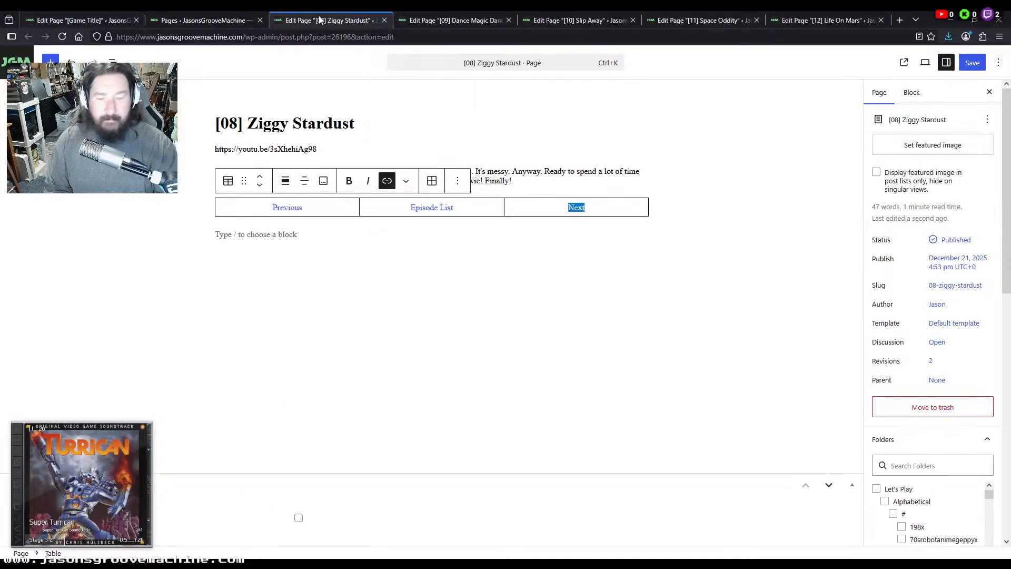
pyautogui.hotkey('ctrl', 's')
pyautogui.click(458, 20)
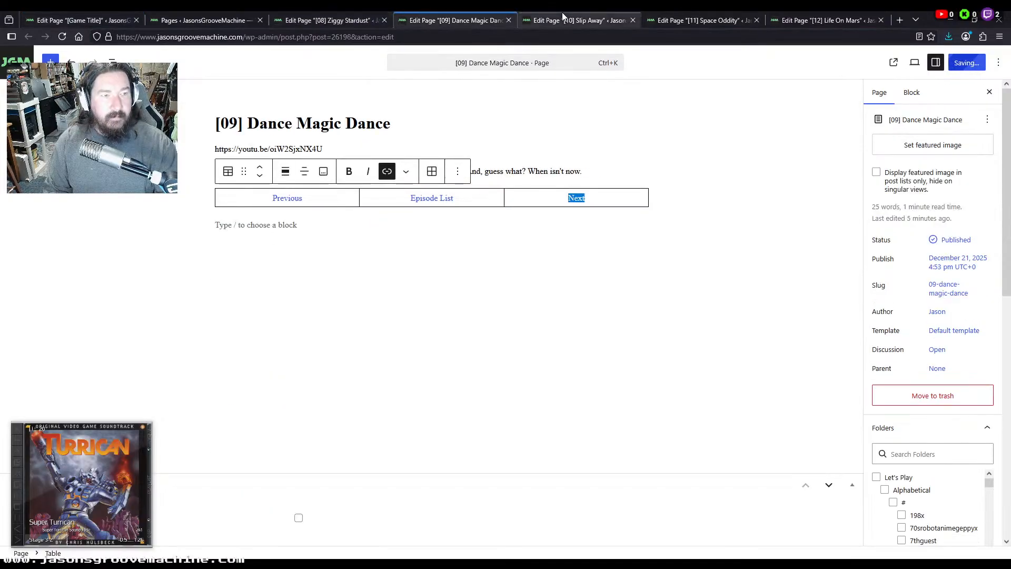
pyautogui.click(549, 20)
pyautogui.click(683, 23)
pyautogui.hotkey('ctrl', 's')
pyautogui.click(804, 20)
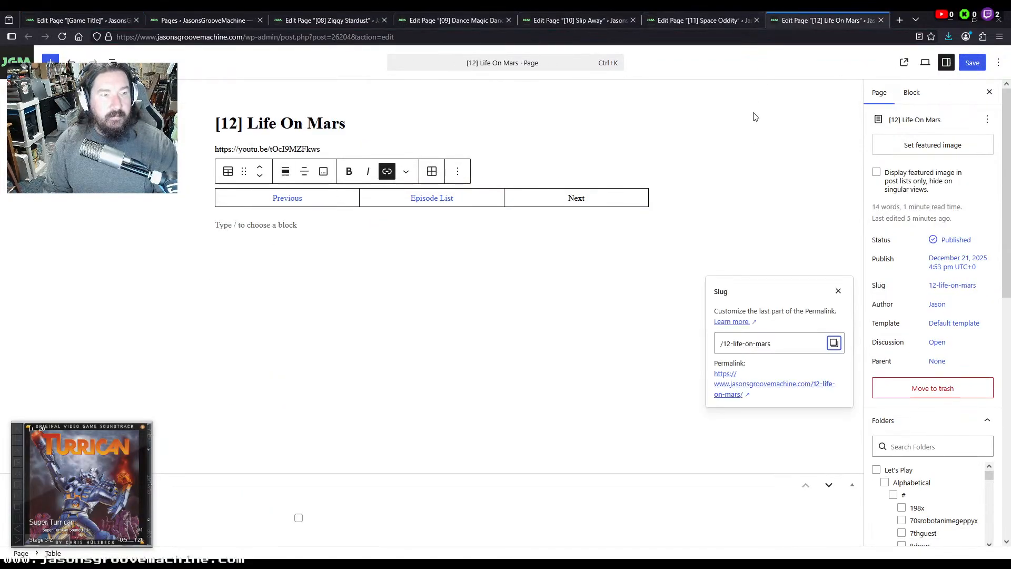
pyautogui.hotkey('ctrl', 's')
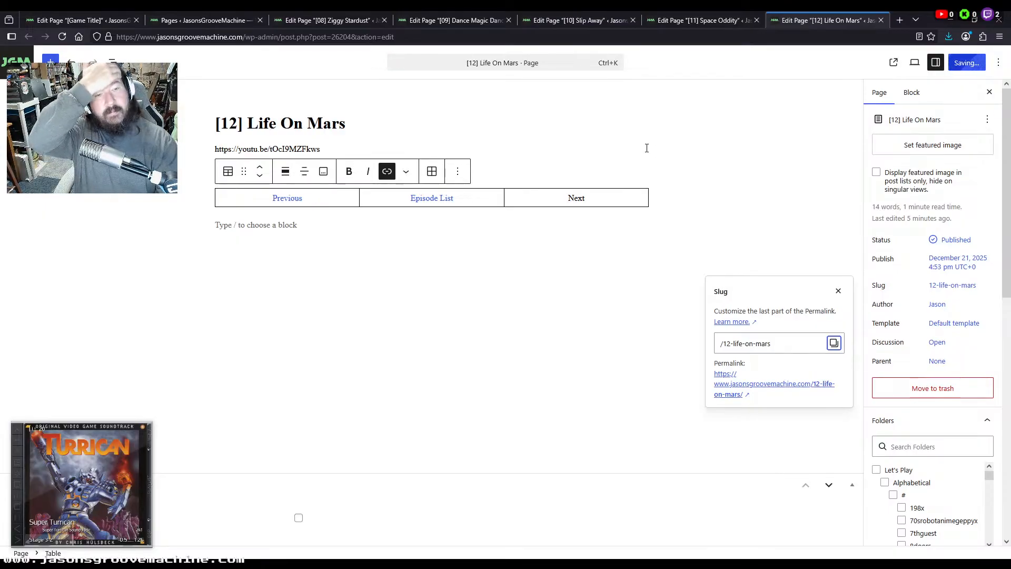
# Close the editors of the [08], [09], [10] and [11] episode pages, keeping [12] Life On Mars open
pyautogui.click(327, 24)
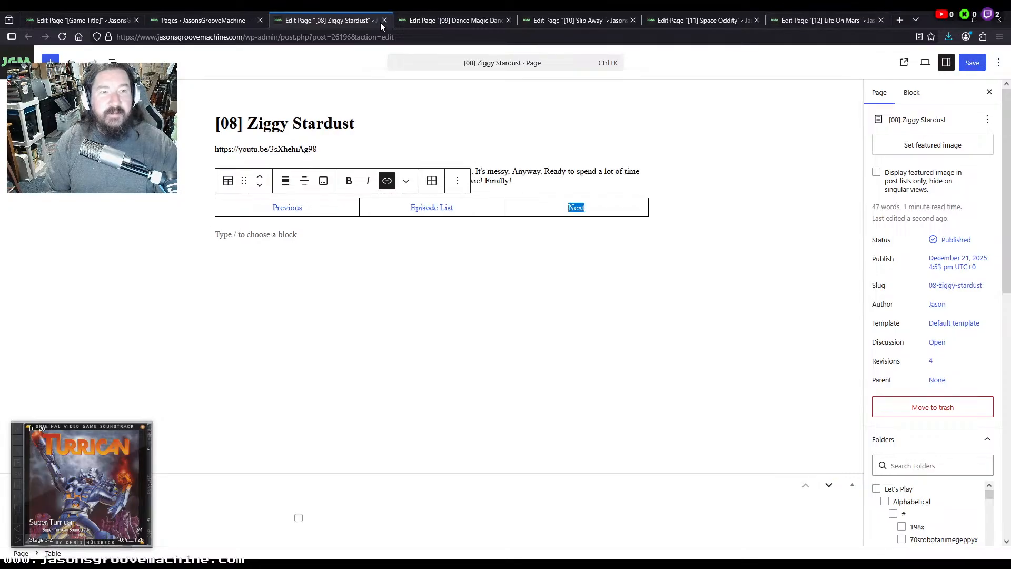
pyautogui.click(382, 21)
pyautogui.click(381, 21)
pyautogui.click(381, 21)
pyautogui.click(379, 21)
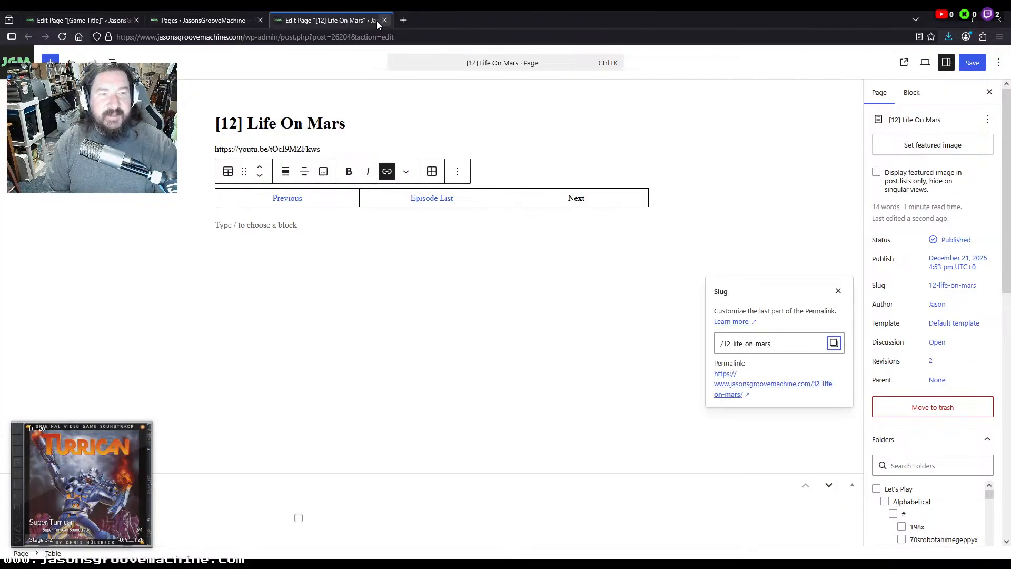
# Open the [13], [14] and [15] episode pages for editing and place the [12] Life On Mars editor ahead of them
pyautogui.click(203, 20)
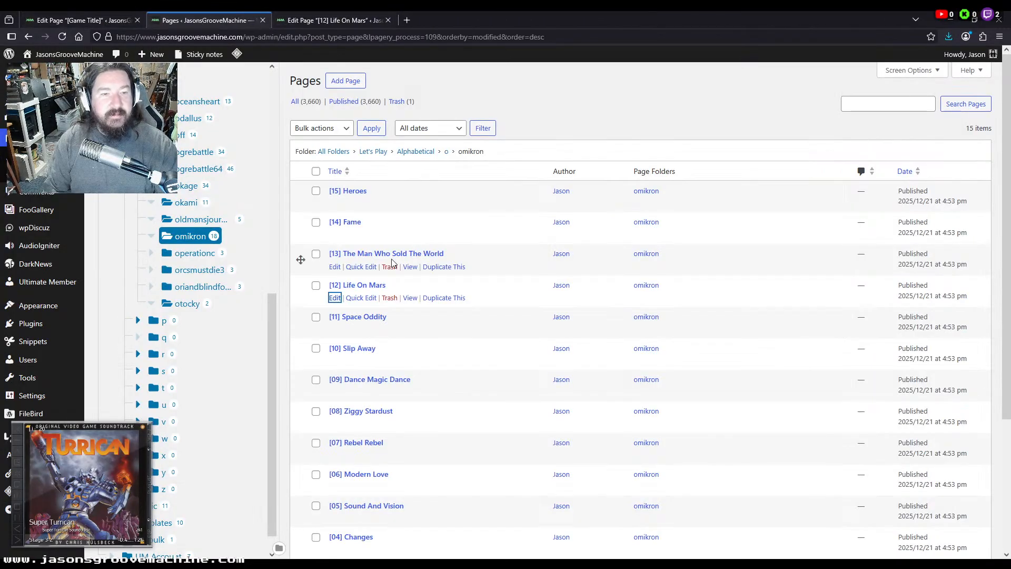
pyautogui.middleClick(336, 268)
pyautogui.middleClick(334, 234)
pyautogui.middleClick(334, 204)
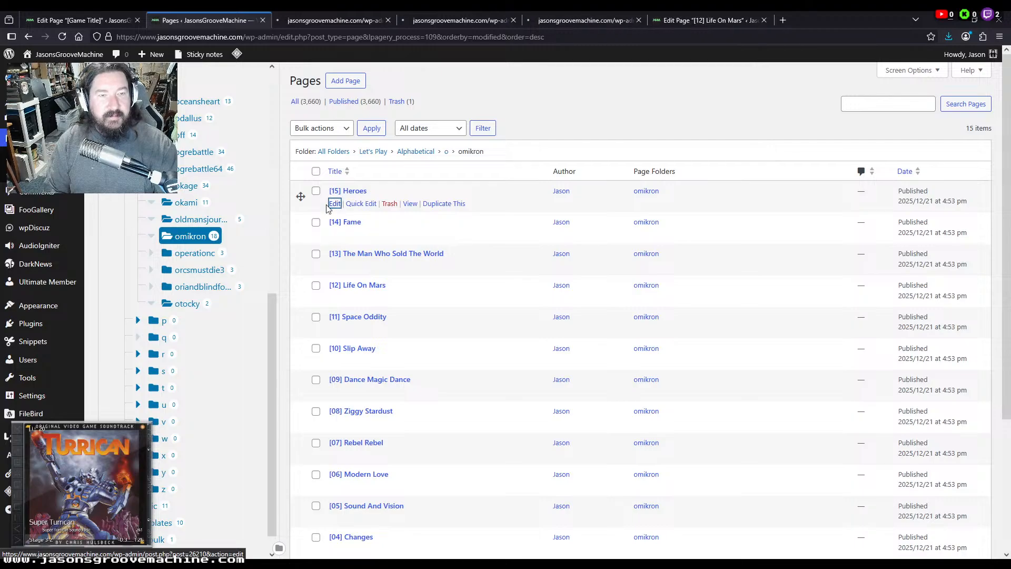
pyautogui.click(422, 18)
pyautogui.moveTo(421, 16); pyautogui.dragTo(323, 17)
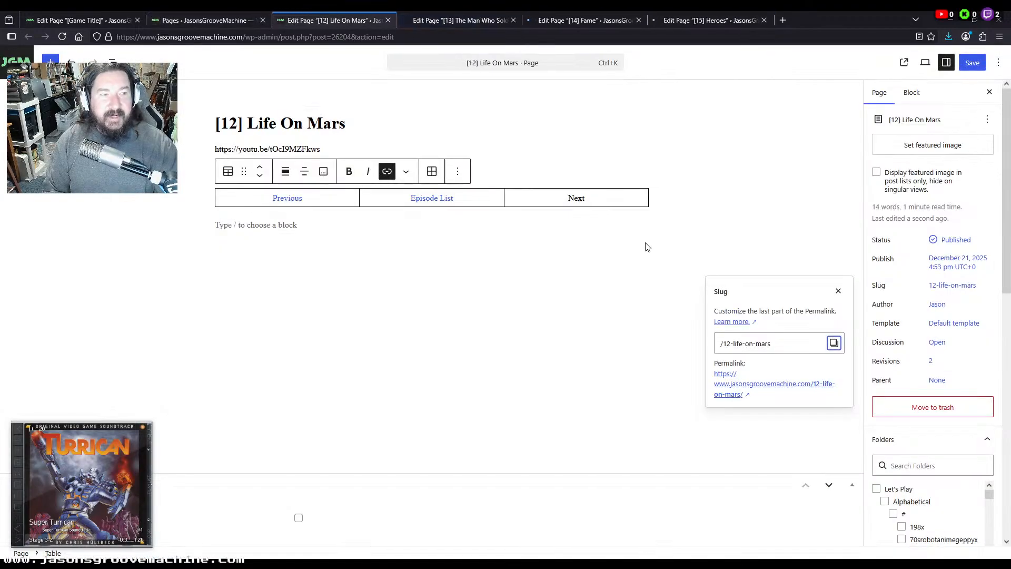
# Copy the [12] Life On Mars page's link and apply it to Previous on the [13] The Man Who Sold The World page
pyautogui.click(952, 285)
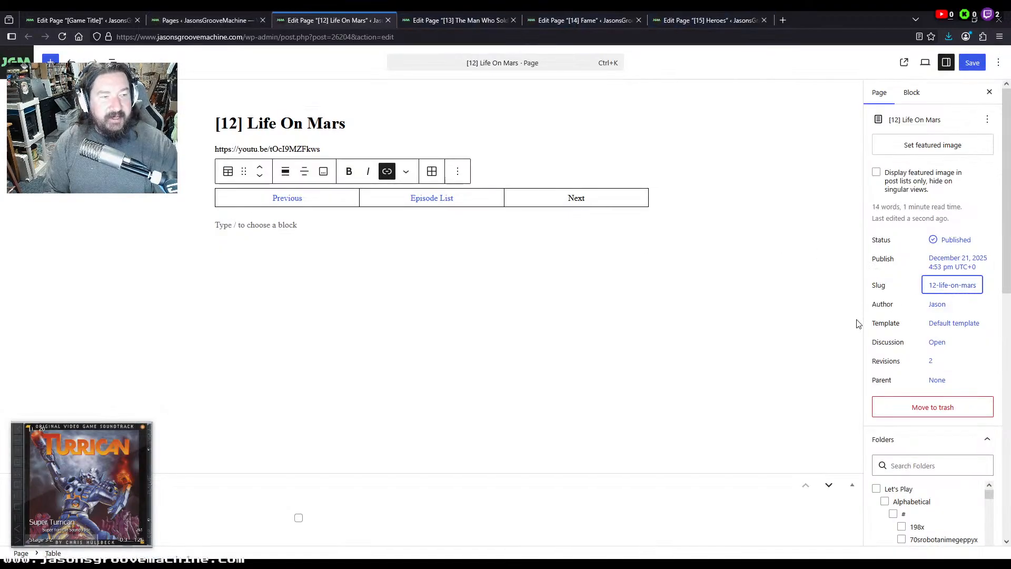
pyautogui.click(951, 287)
pyautogui.click(833, 342)
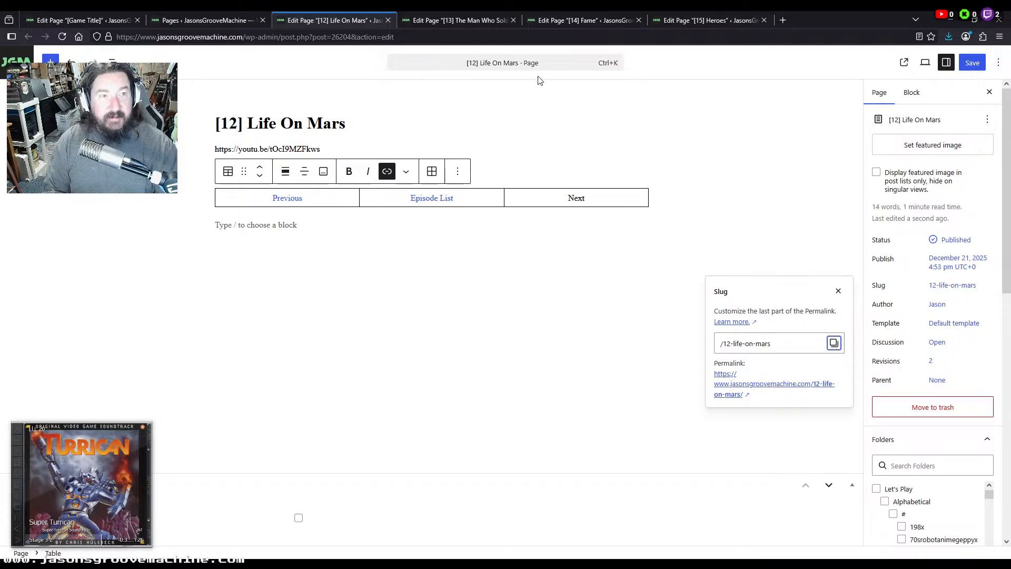
pyautogui.click(462, 24)
pyautogui.click(293, 209)
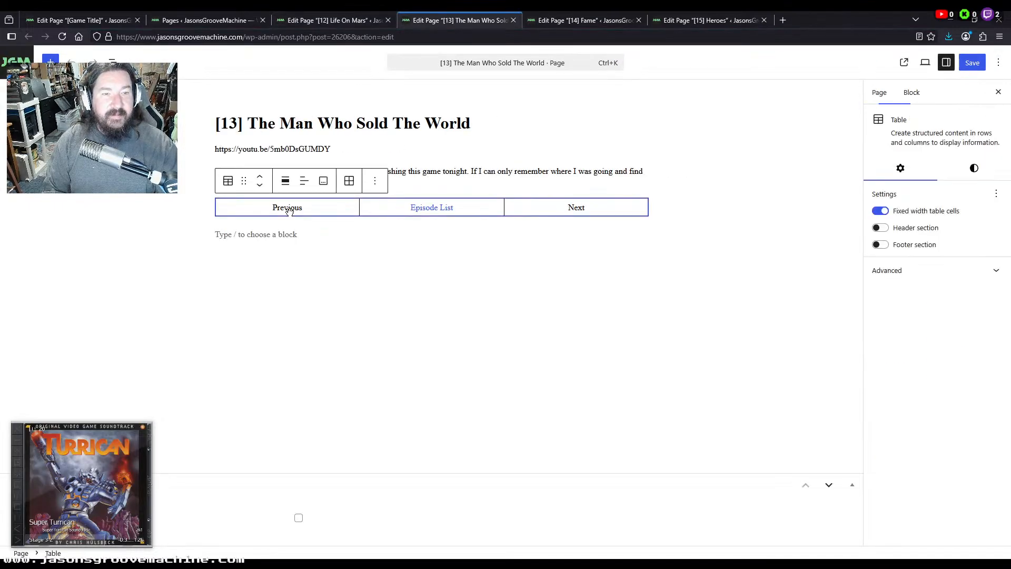
pyautogui.doubleClick(295, 209)
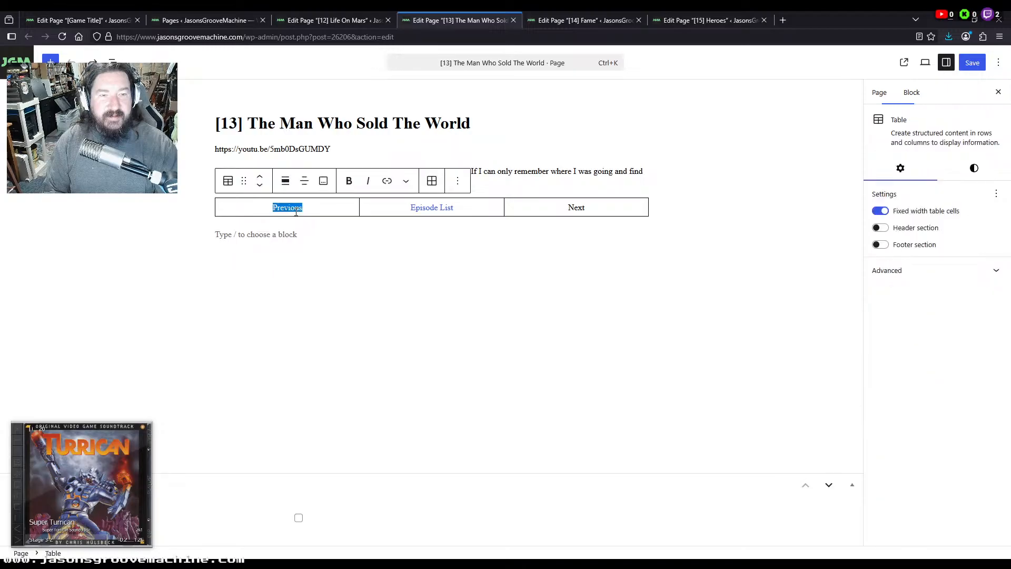
# Copy the [13] The Man Who Sold The World page's link and apply it to Previous on the [14] Fame page
pyautogui.click(879, 92)
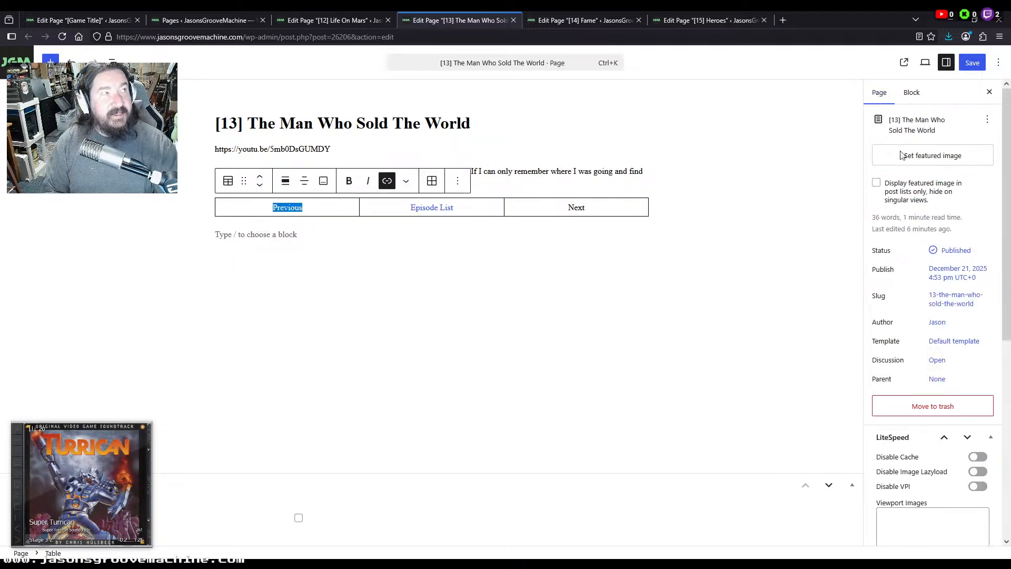
pyautogui.click(956, 298)
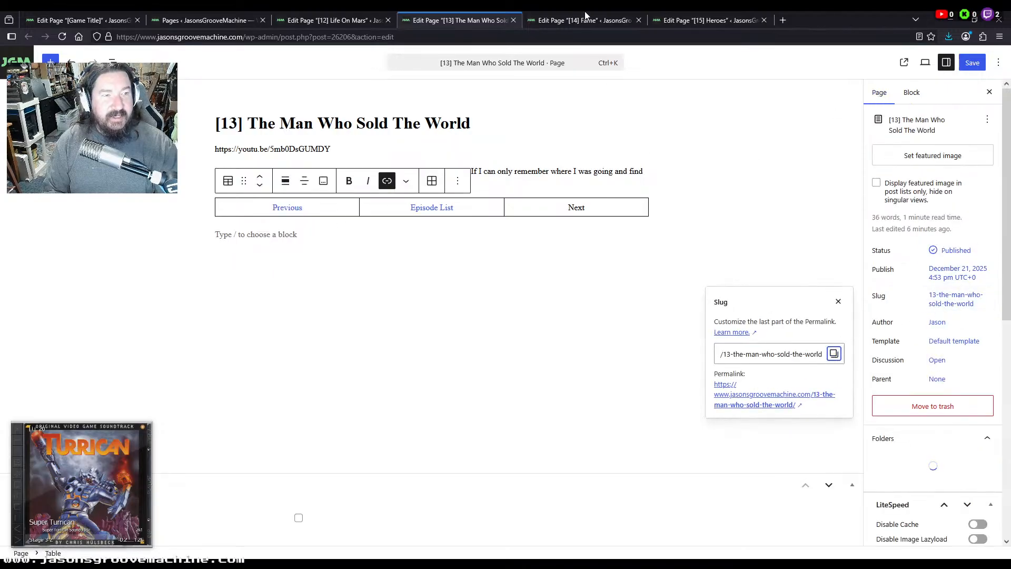
pyautogui.click(585, 20)
pyautogui.doubleClick(289, 209)
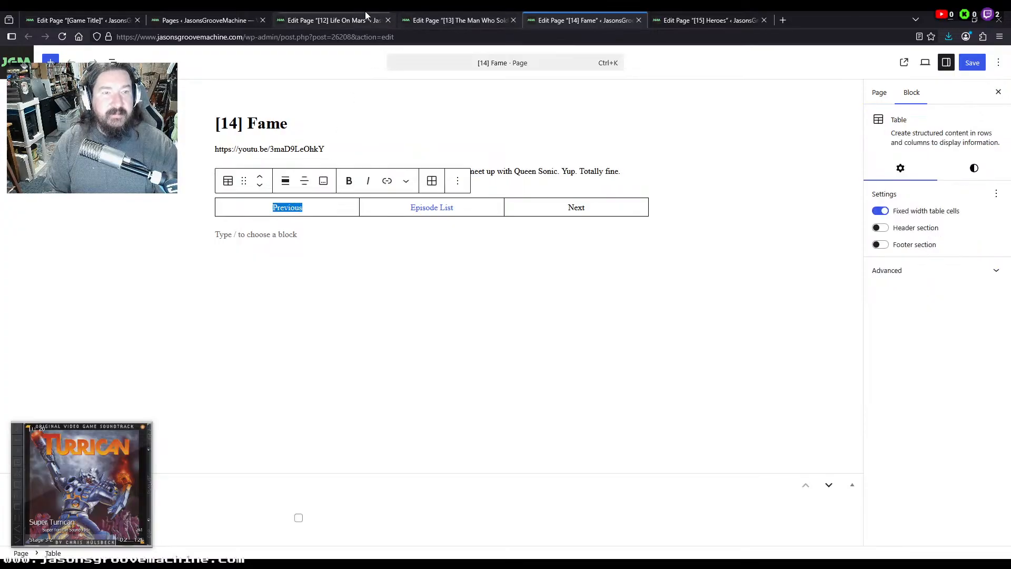
# Link Next on the [12] Life On Mars page and The Man Who Sold The World in the playlist to the [13] page
pyautogui.click(334, 20)
pyautogui.doubleClick(574, 198)
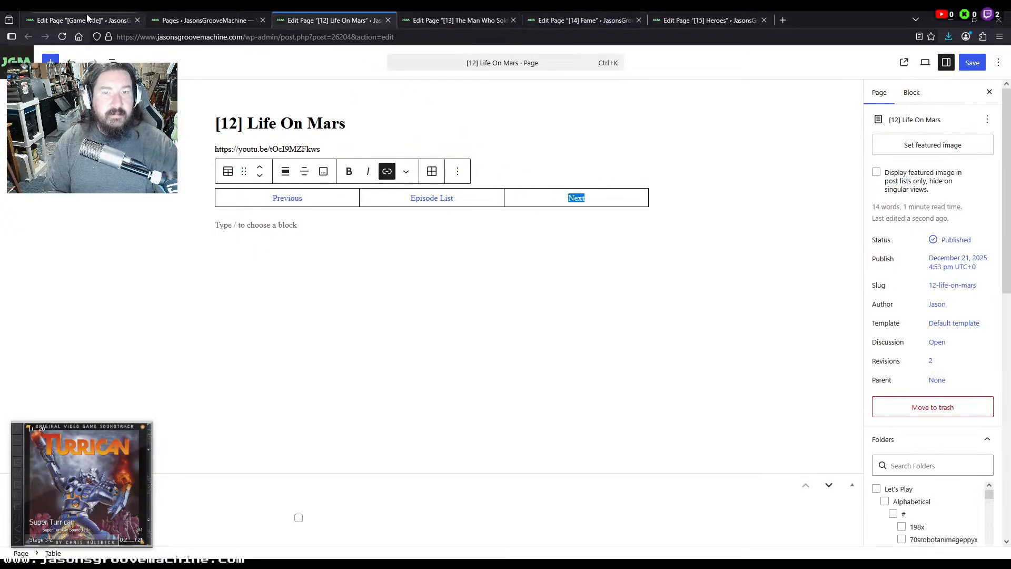
pyautogui.click(84, 20)
pyautogui.doubleClick(544, 448)
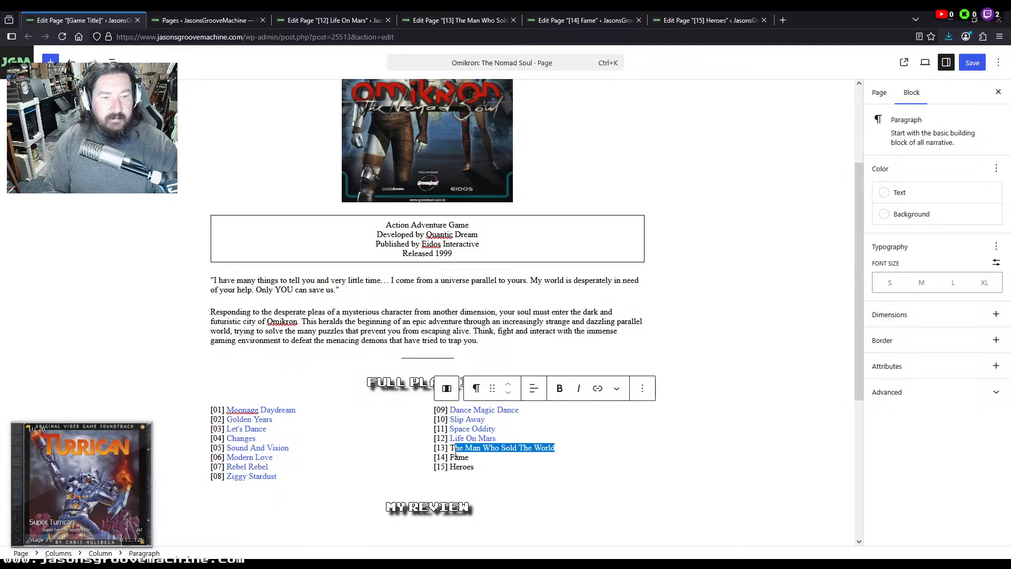
# Copy the [14] Fame page's link and apply it to Previous on the [15] Heroes page
pyautogui.click(582, 20)
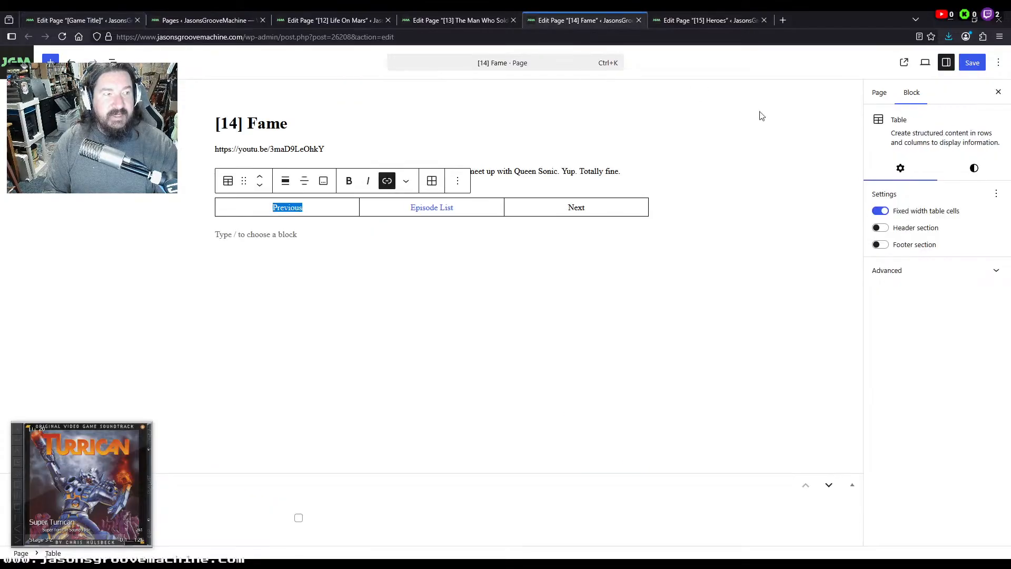
pyautogui.click(876, 93)
pyautogui.click(941, 284)
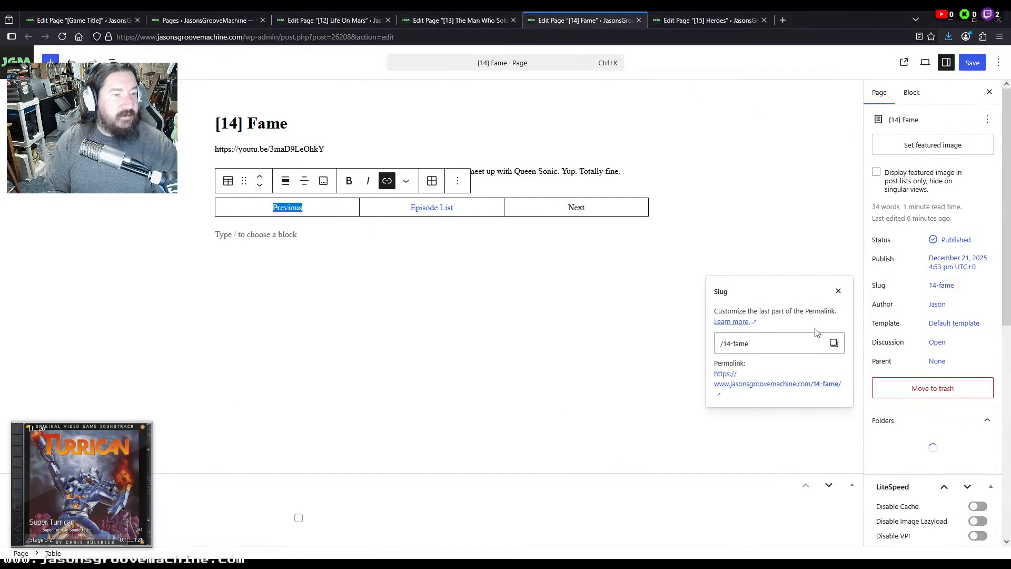
pyautogui.click(835, 343)
pyautogui.click(708, 20)
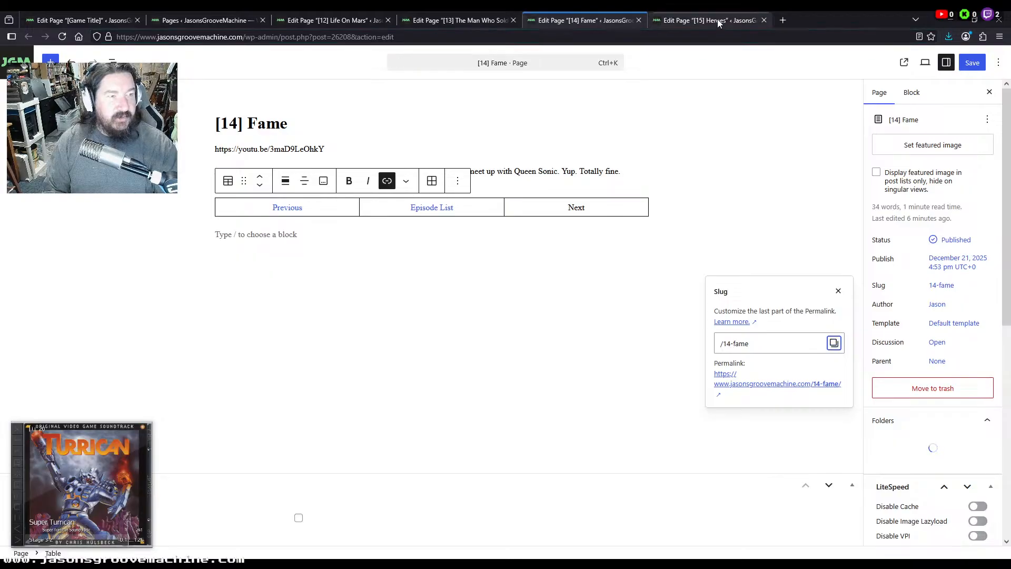
pyautogui.doubleClick(285, 207)
# Link Next on the [13] The Man Who Sold The World page and Fame in the game page's playlist to the [14] page
pyautogui.click(458, 20)
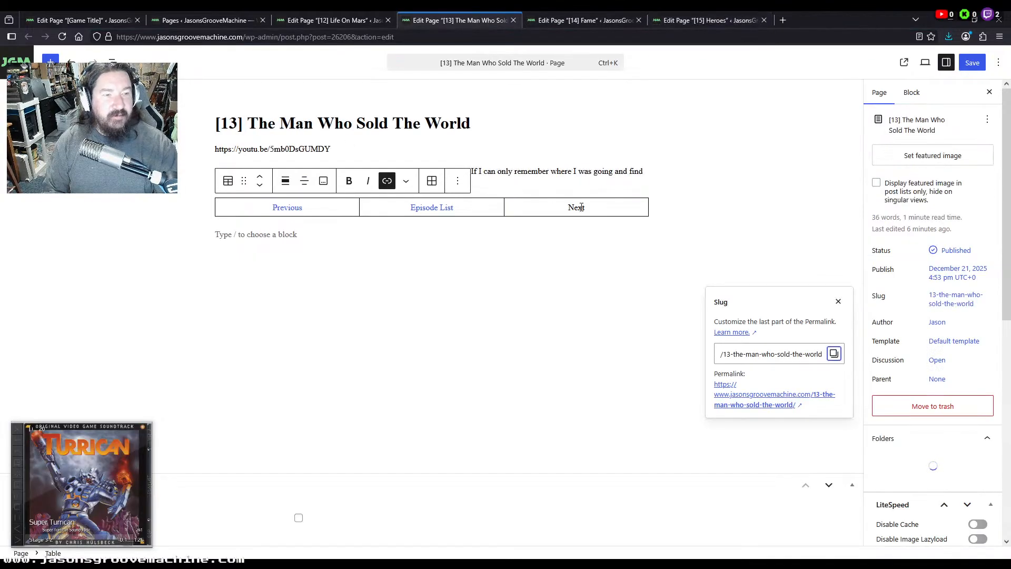
pyautogui.click(69, 20)
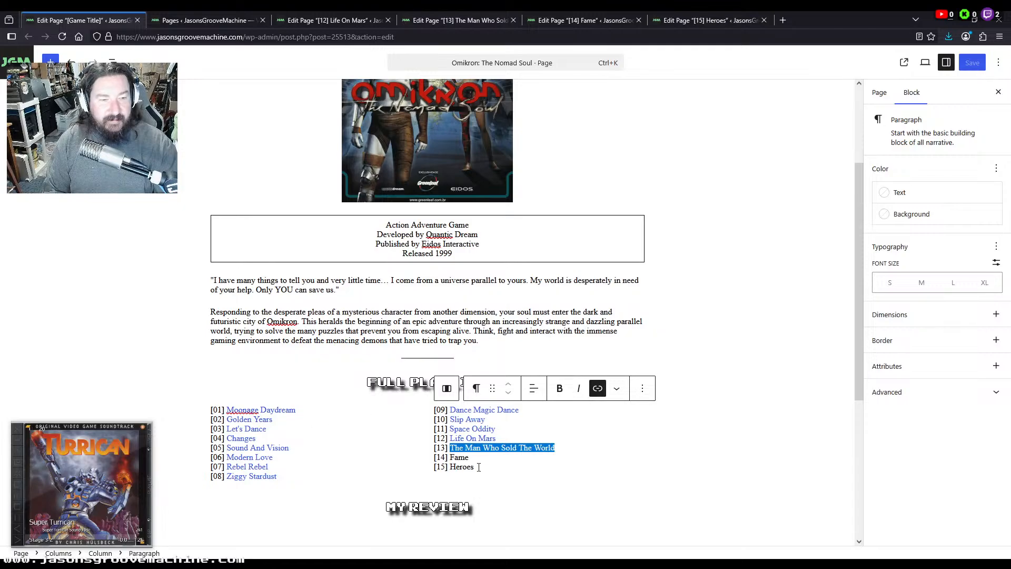
pyautogui.doubleClick(458, 457)
# Copy the [15] Heroes page's link and apply it to Next on the [14] Fame page
pyautogui.click(708, 20)
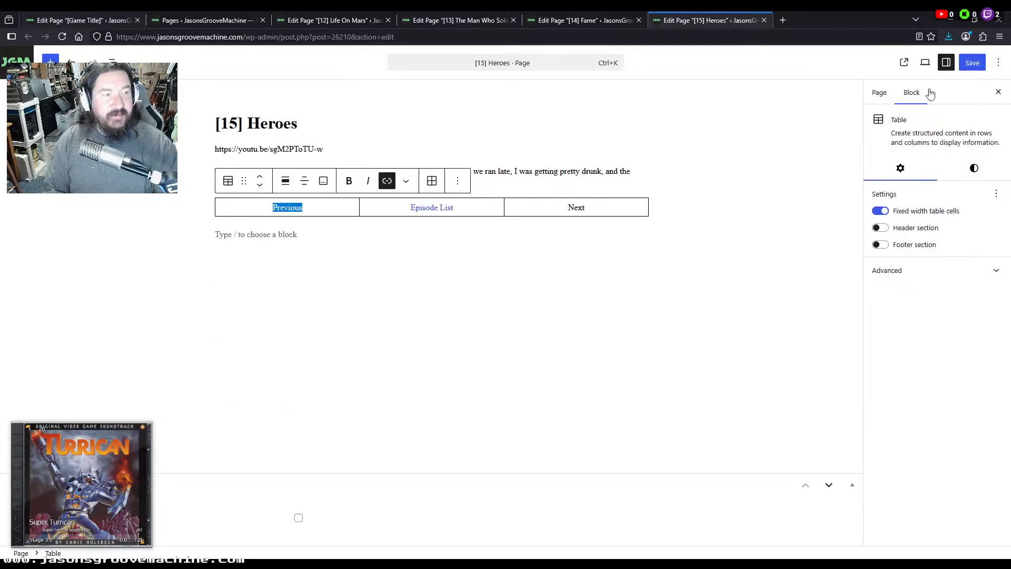
pyautogui.click(880, 93)
pyautogui.click(943, 285)
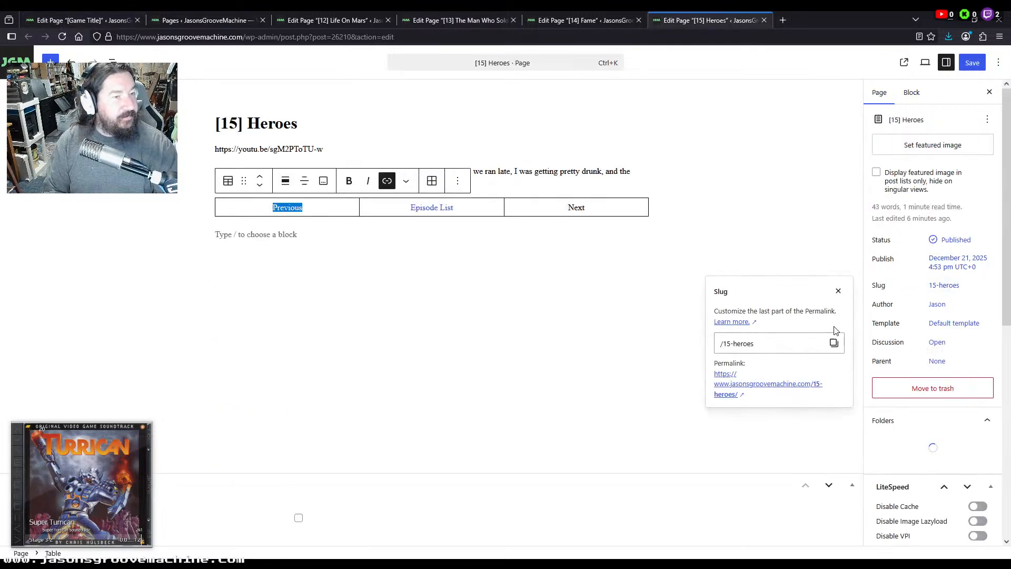
pyautogui.click(608, 21)
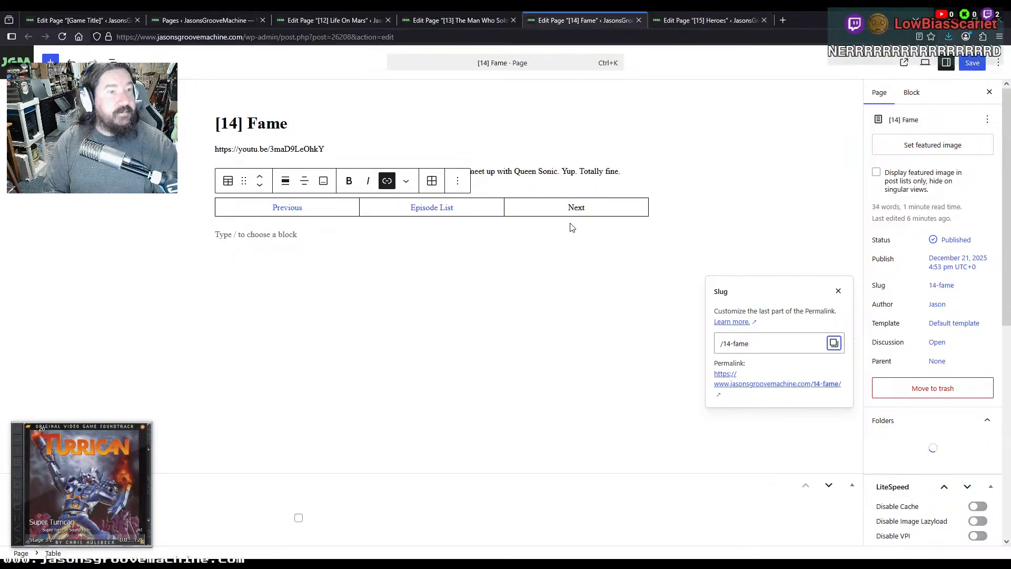
pyautogui.doubleClick(574, 207)
# Link Heroes in the game page's playlist to the [15] page and save the game page
pyautogui.click(123, 20)
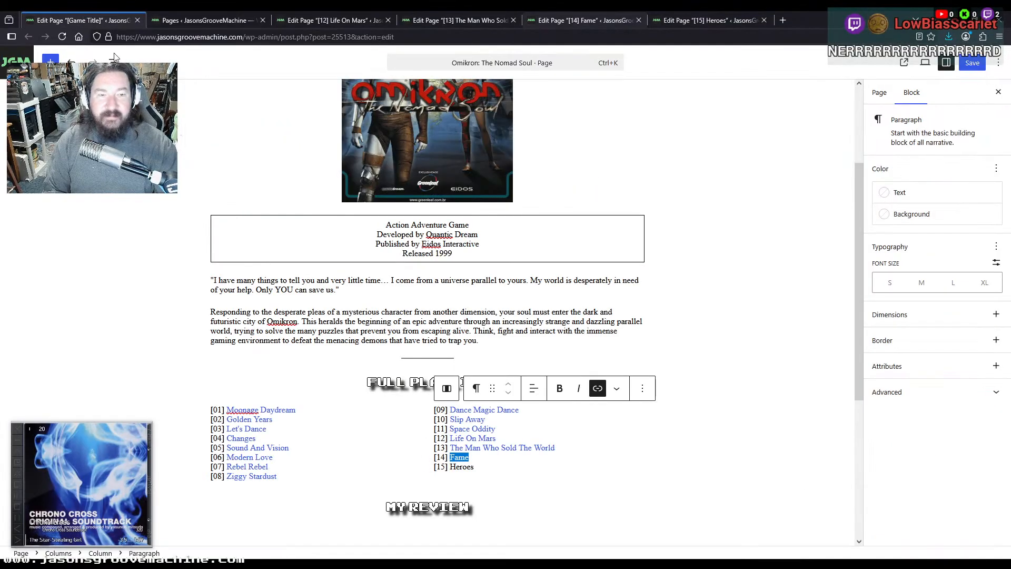
pyautogui.doubleClick(458, 467)
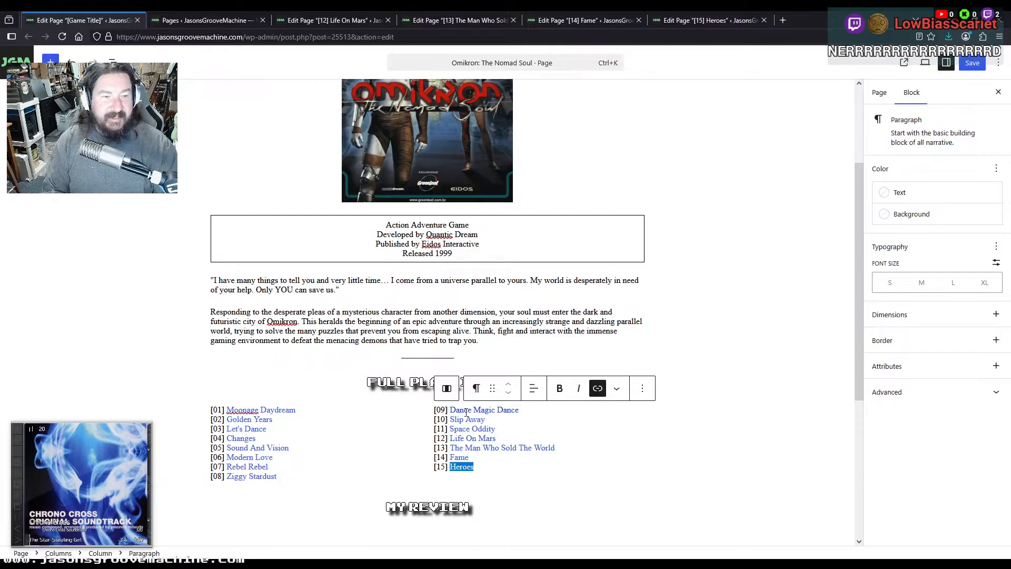
pyautogui.hotkey('ctrl', 's')
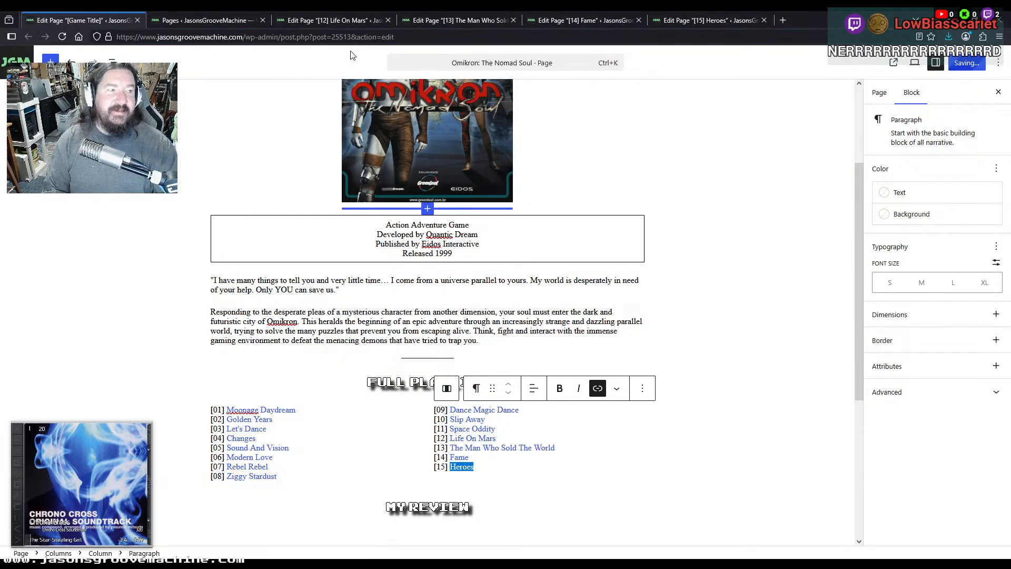
# Save the edited [12] Life On Mars, [13] The Man Who Sold The World, [14] Fame and [15] Heroes pages
pyautogui.click(330, 20)
pyautogui.click(463, 19)
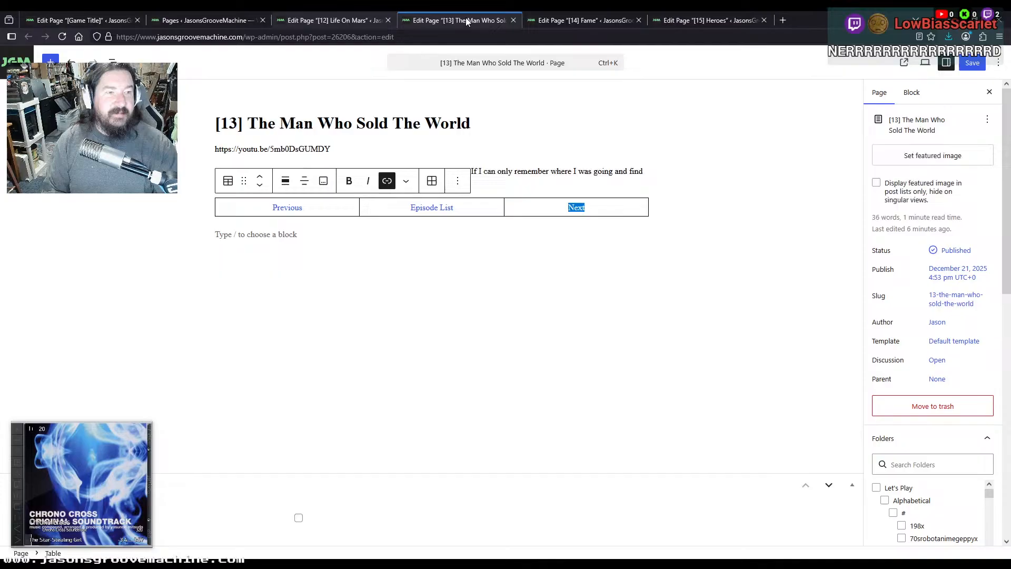
pyautogui.click(598, 17)
pyautogui.click(711, 23)
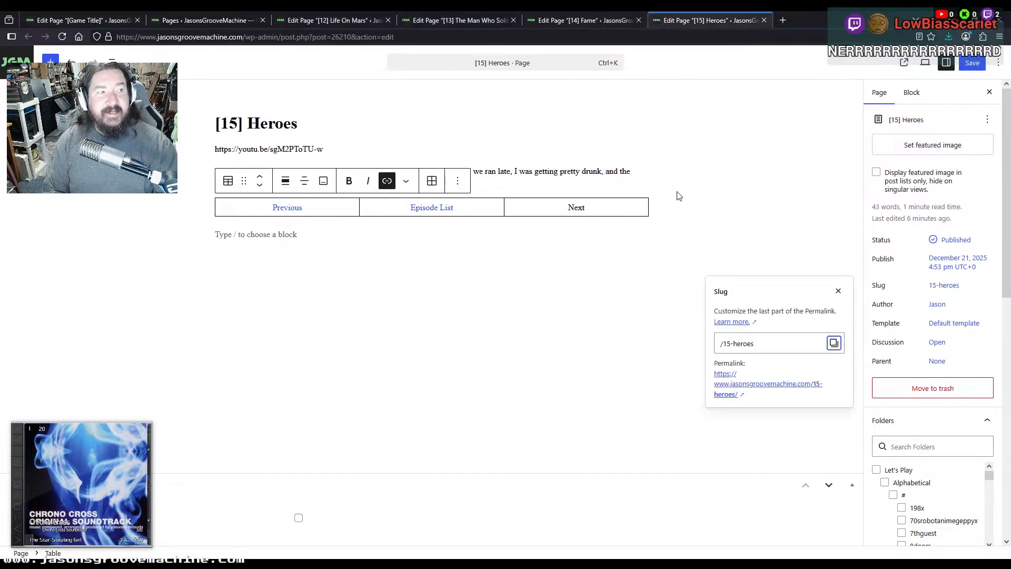
pyautogui.hotkey('ctrl', 's')
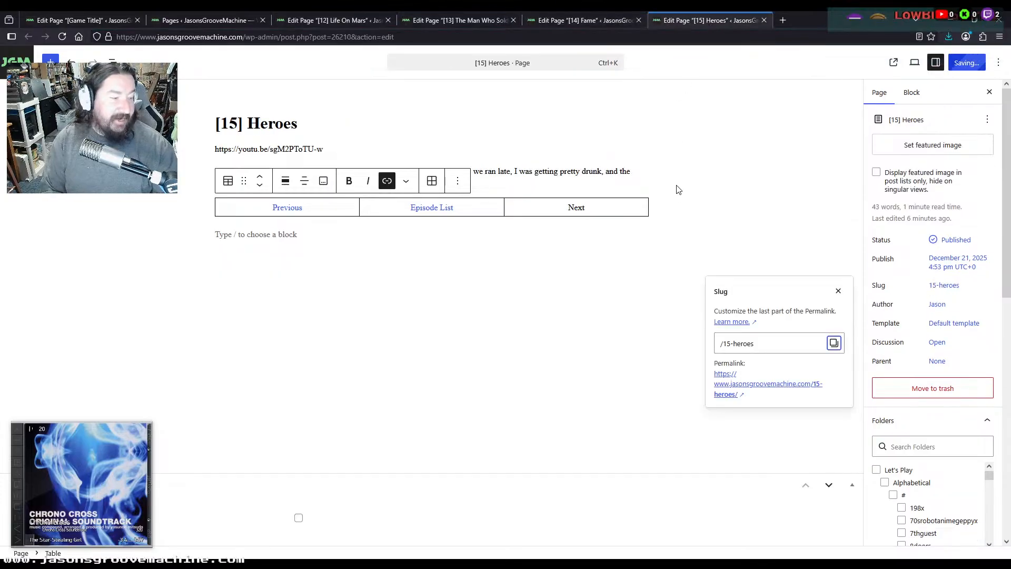